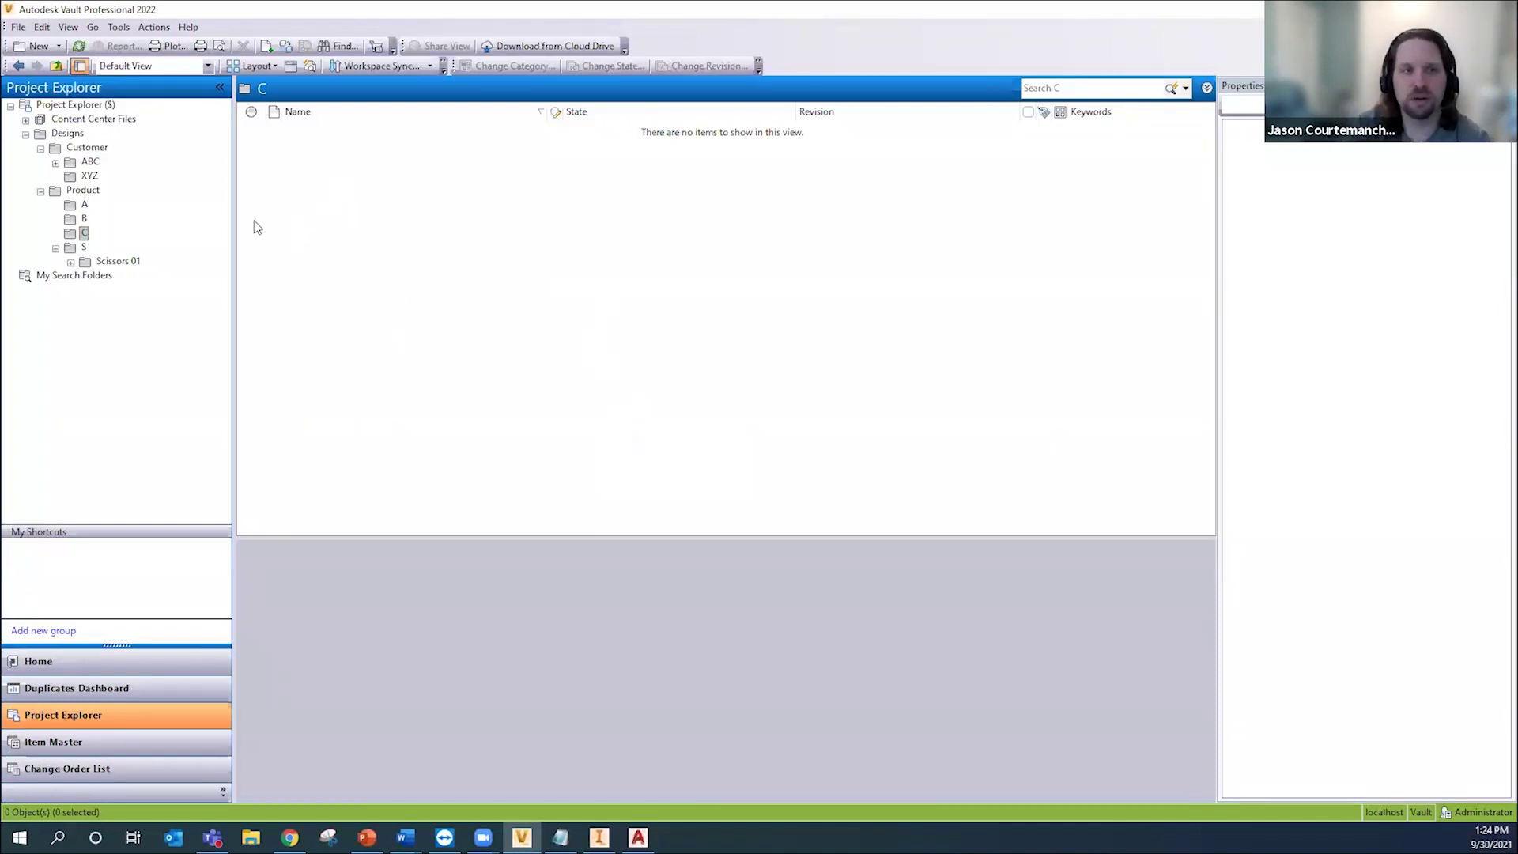
Step: Open the Designs folder and examine the properties and compliance status of Part1.idw
click(68, 135)
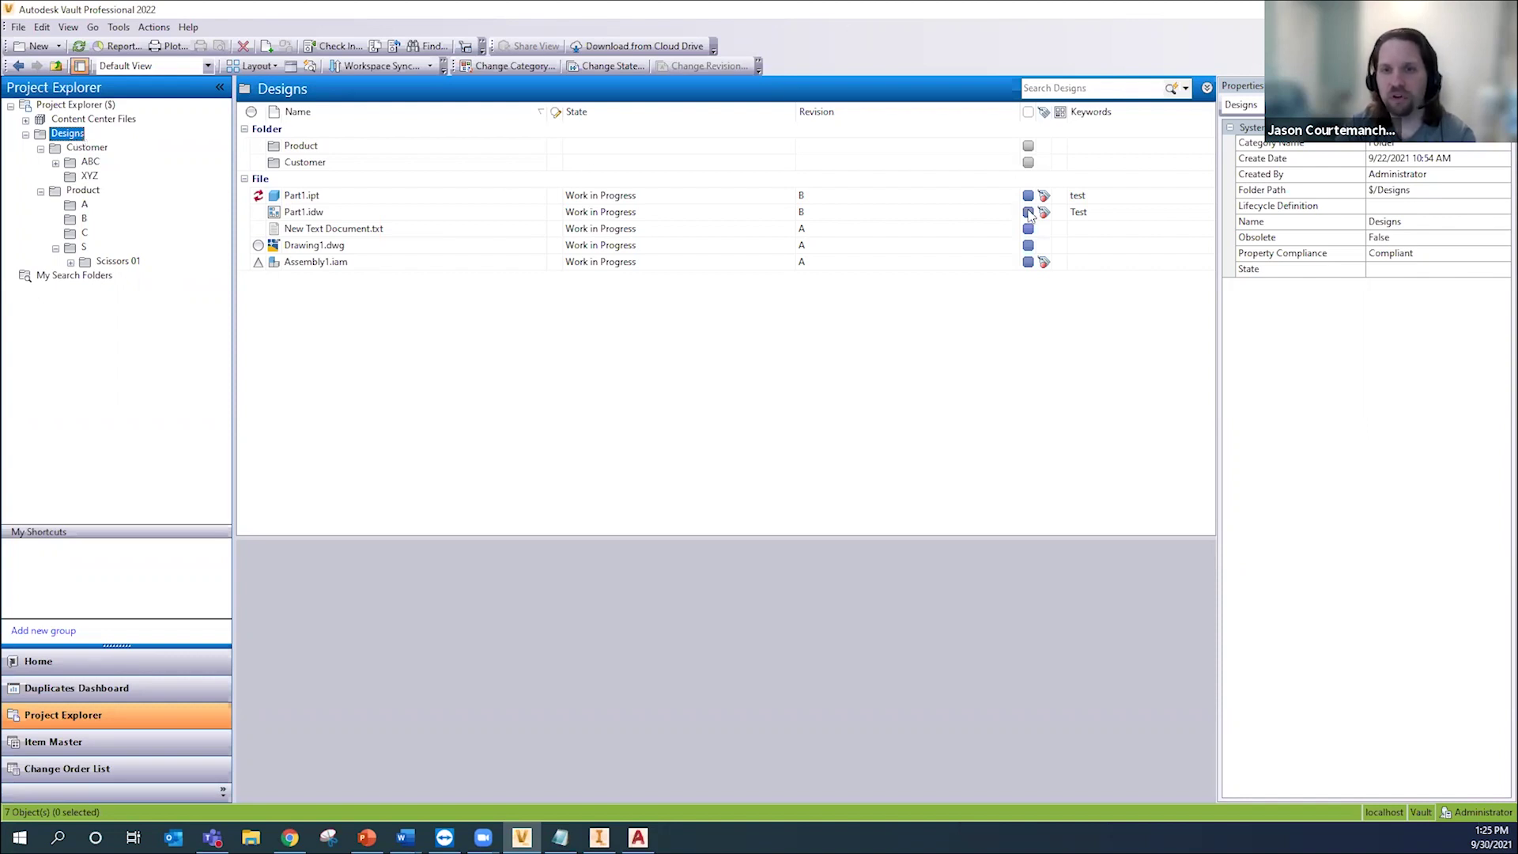
click(1029, 215)
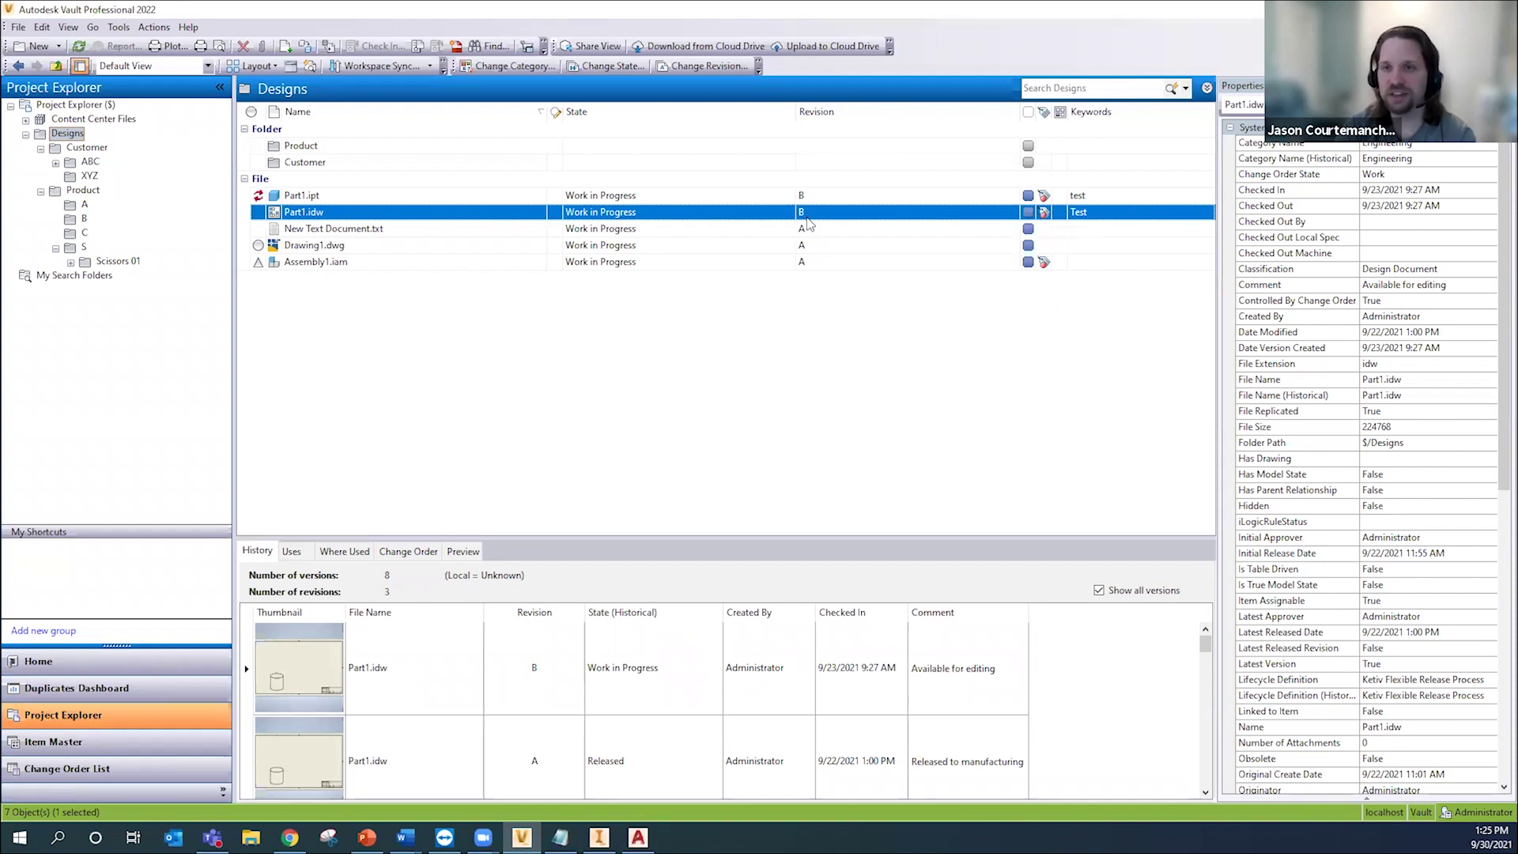
scroll(1274, 473, down, 11)
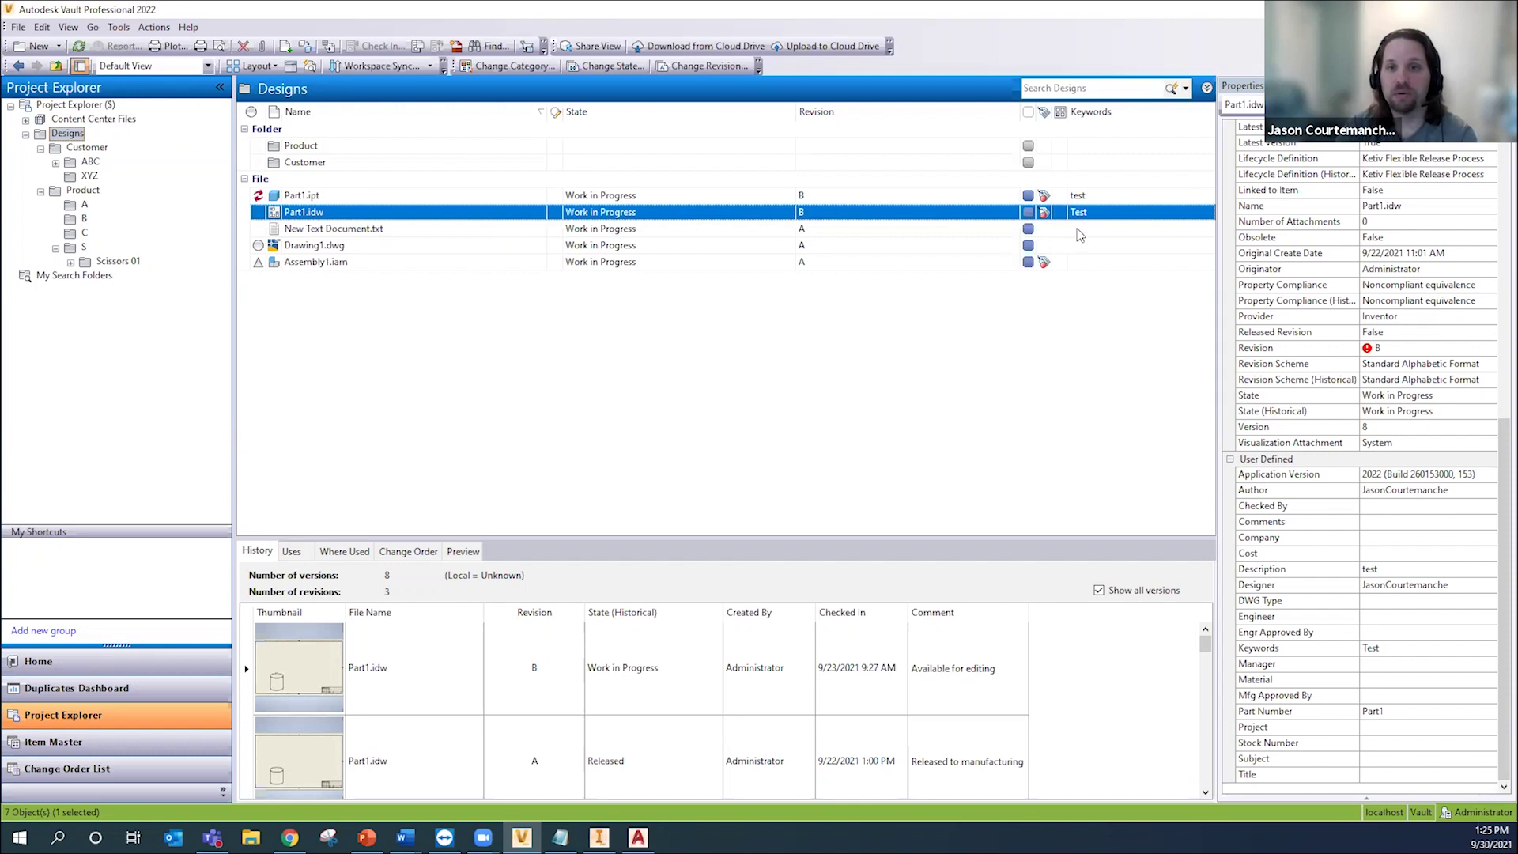
mouse_move(1046, 215)
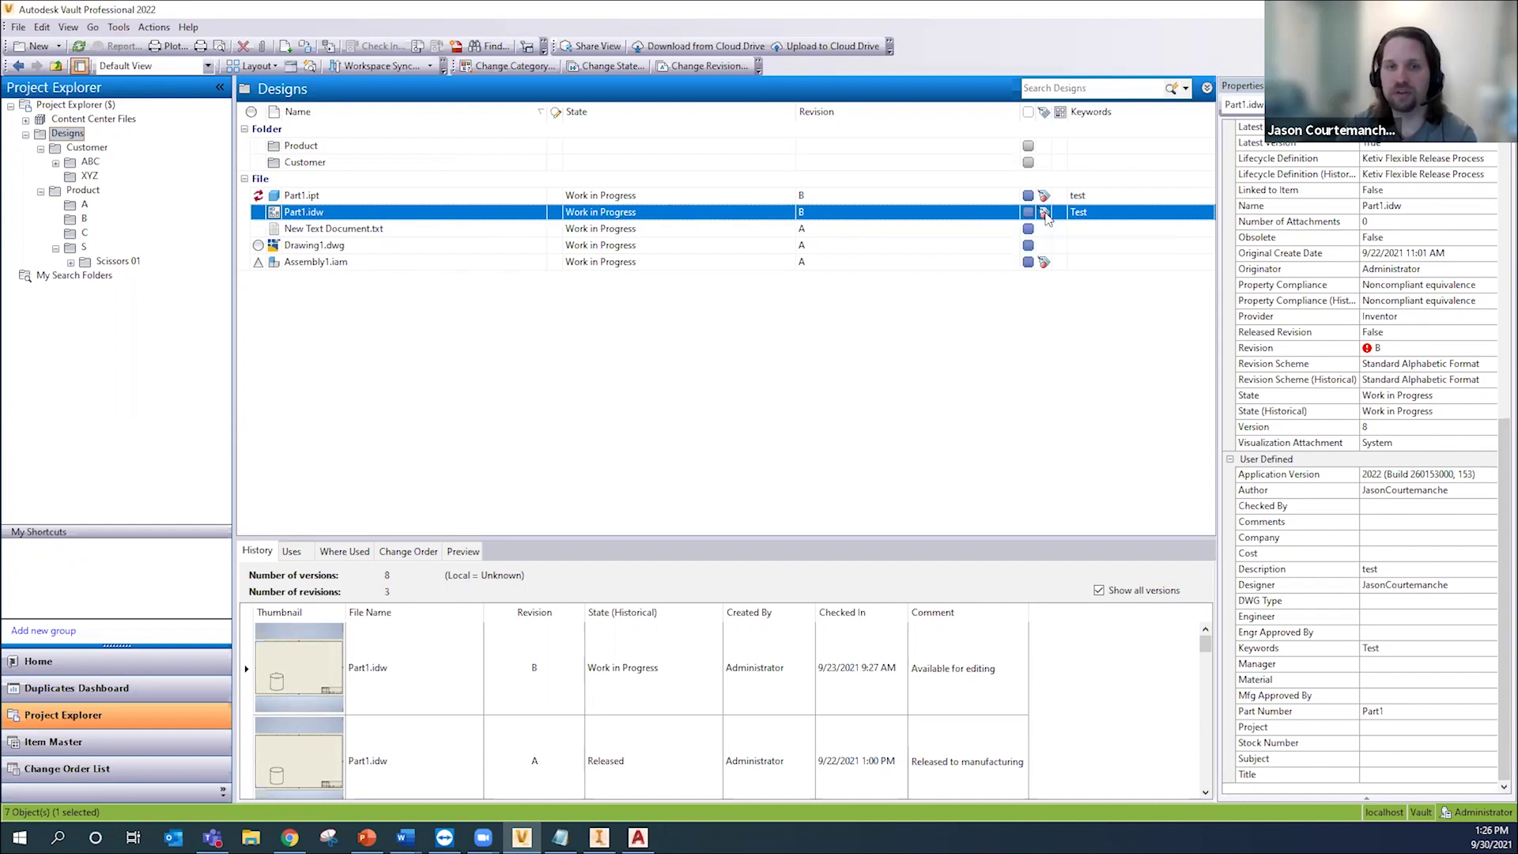
Step: Get Part1.idw from the vault into the local working folders without checking it out
mouse_move(260, 215)
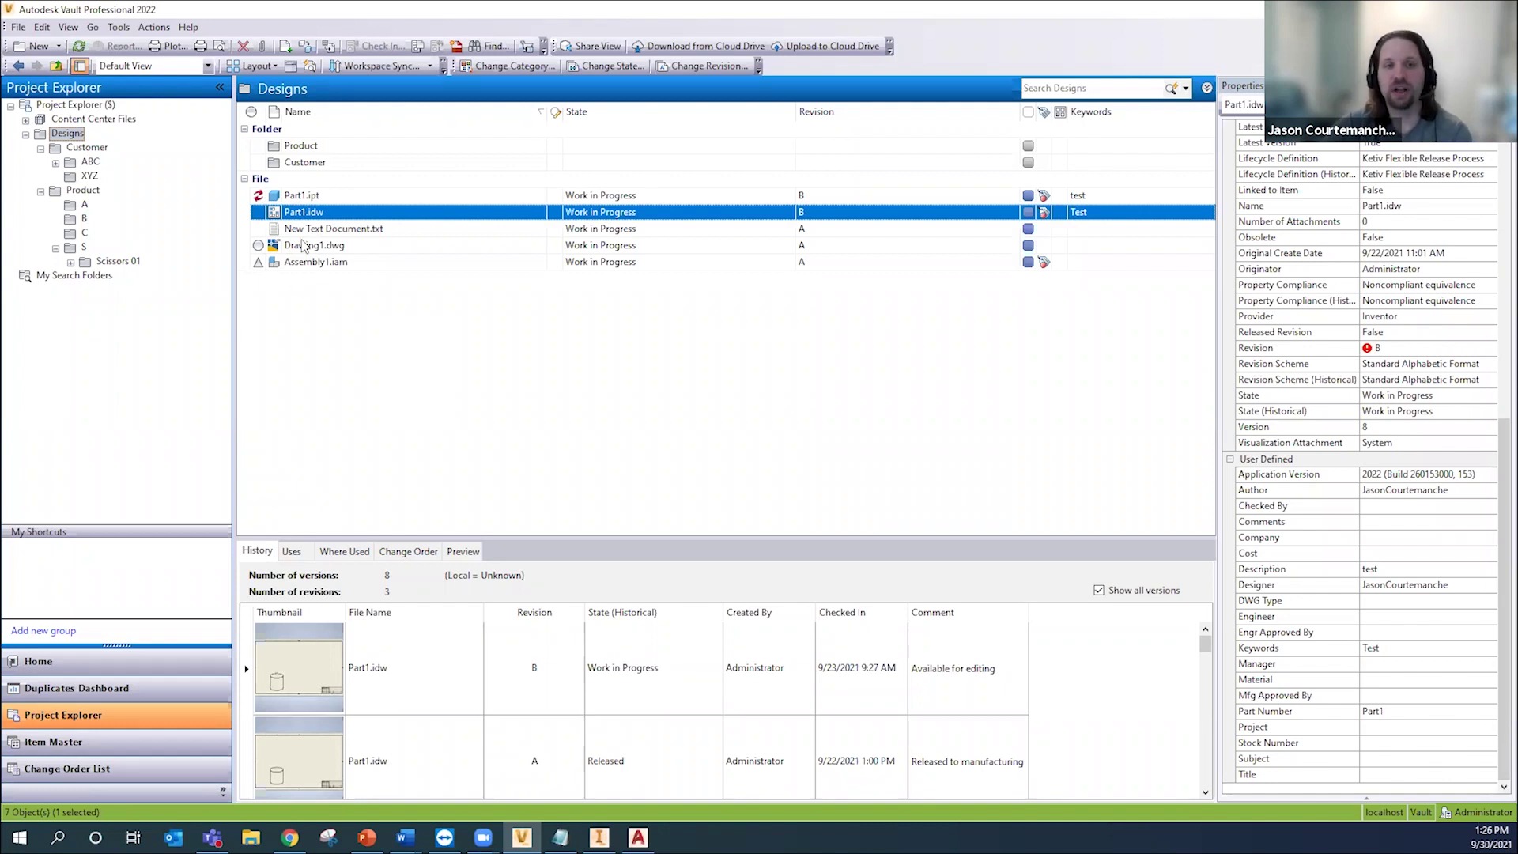
right_click(311, 213)
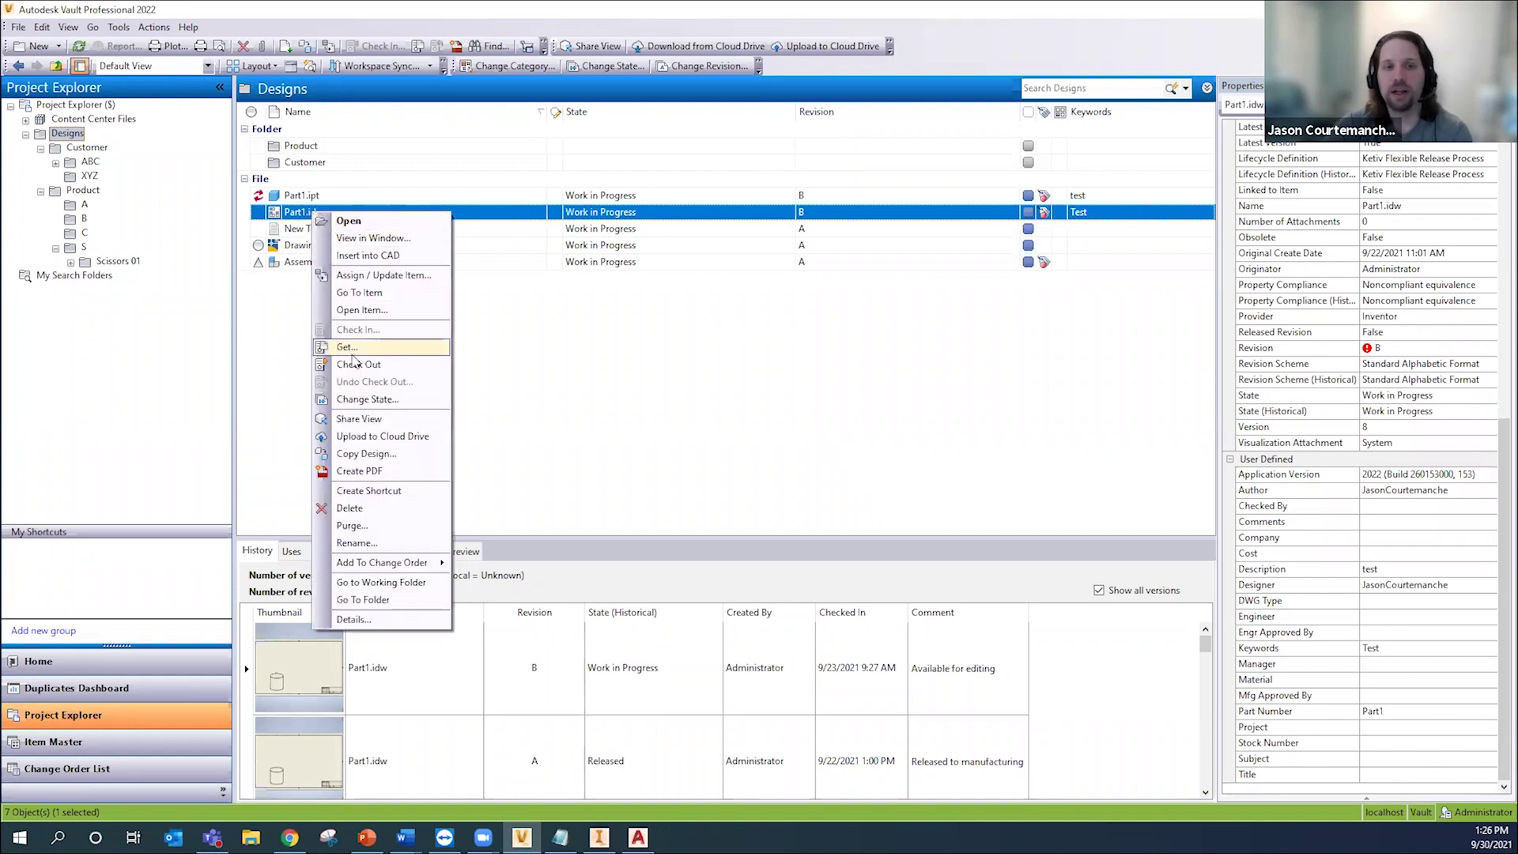
click(355, 351)
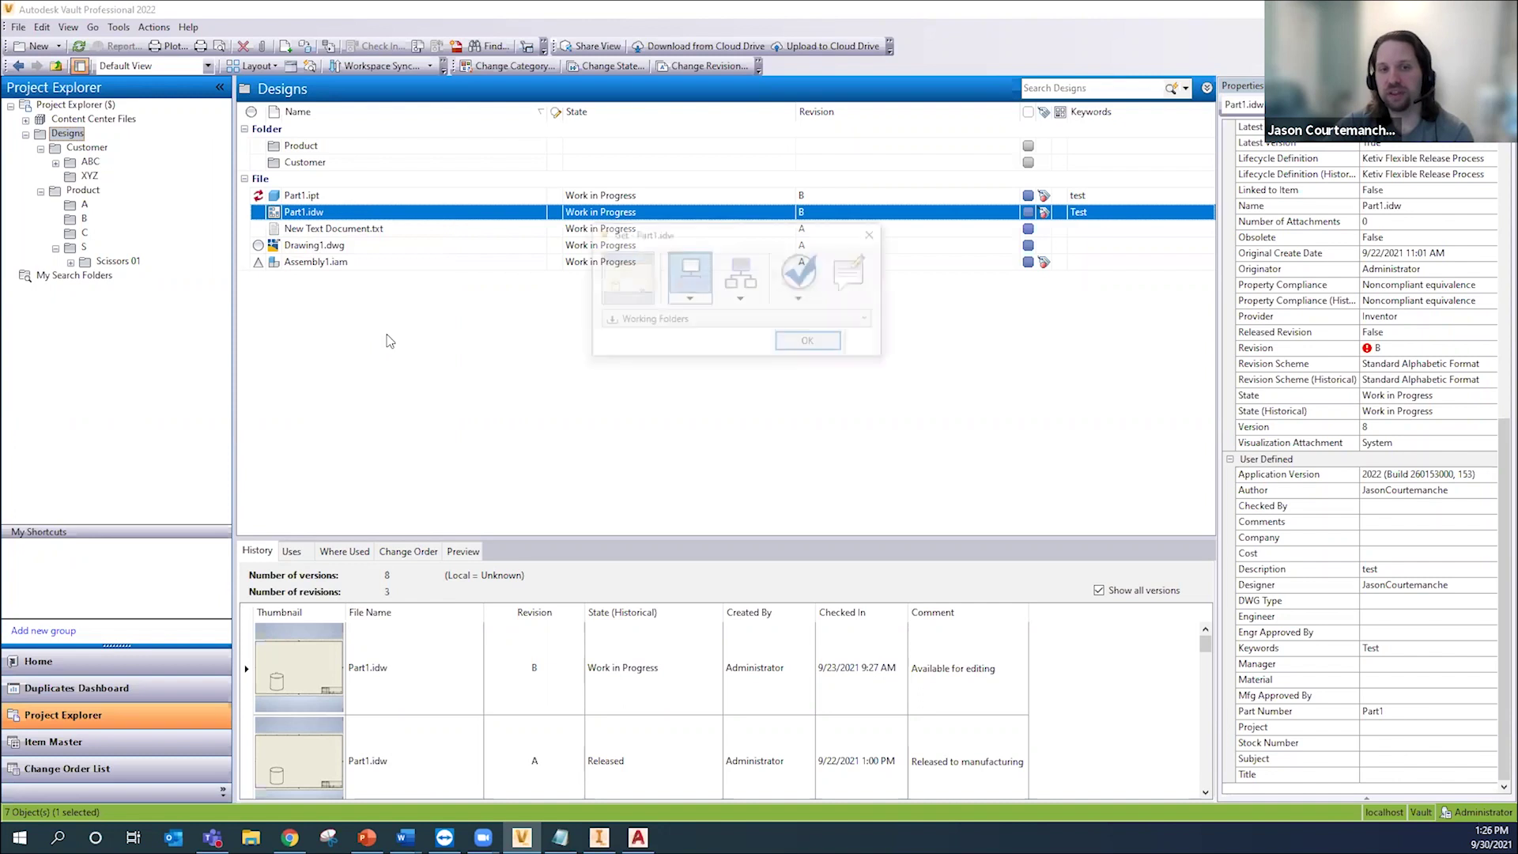
click(796, 347)
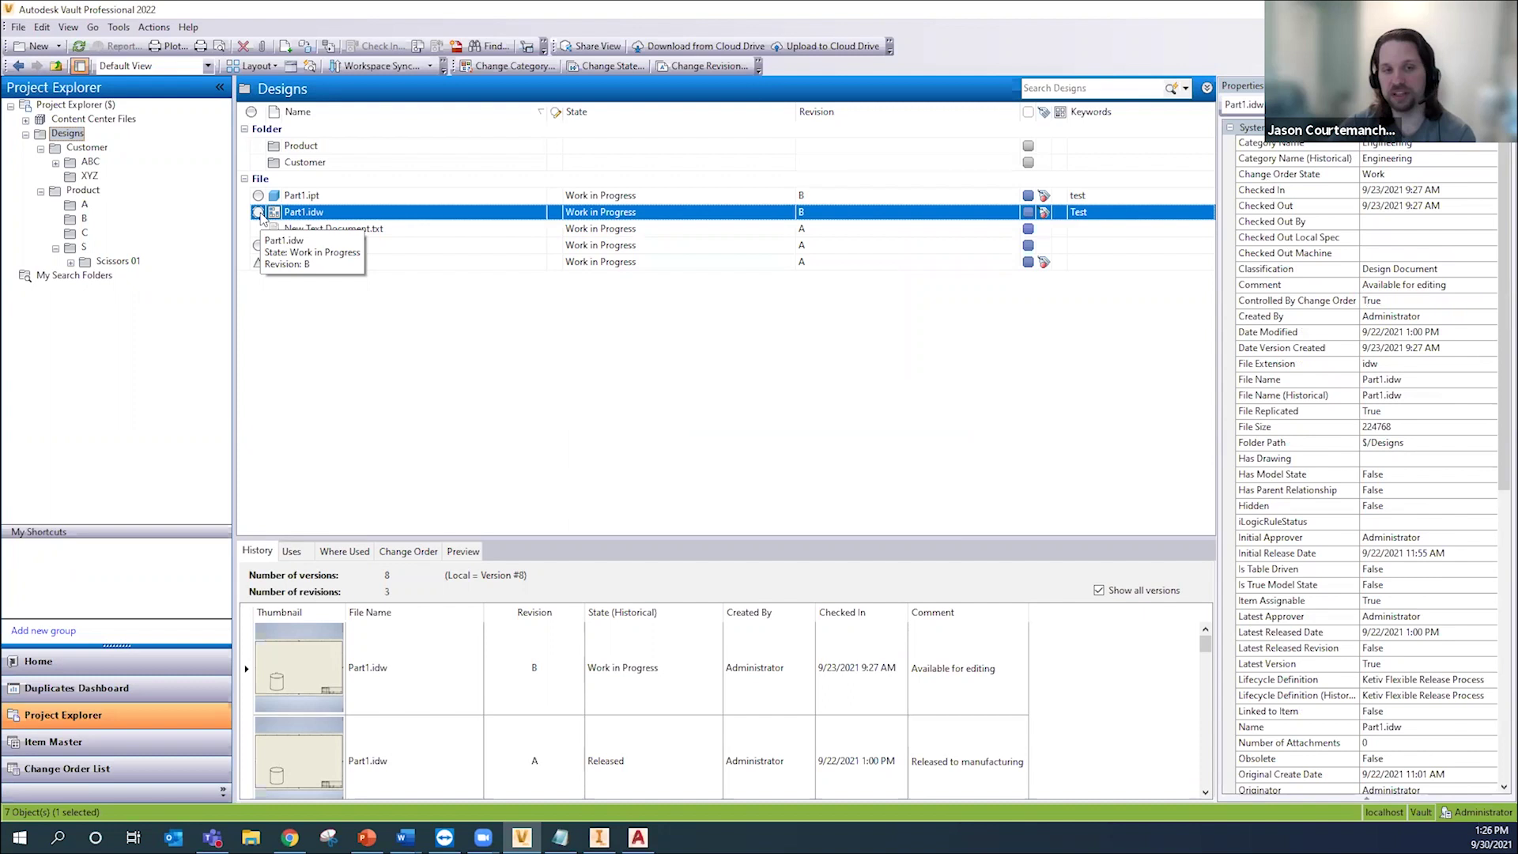
Step: Open the working folder of Part1.idw, inspect the local copy of the drawing, and close the folder window
right_click(360, 210)
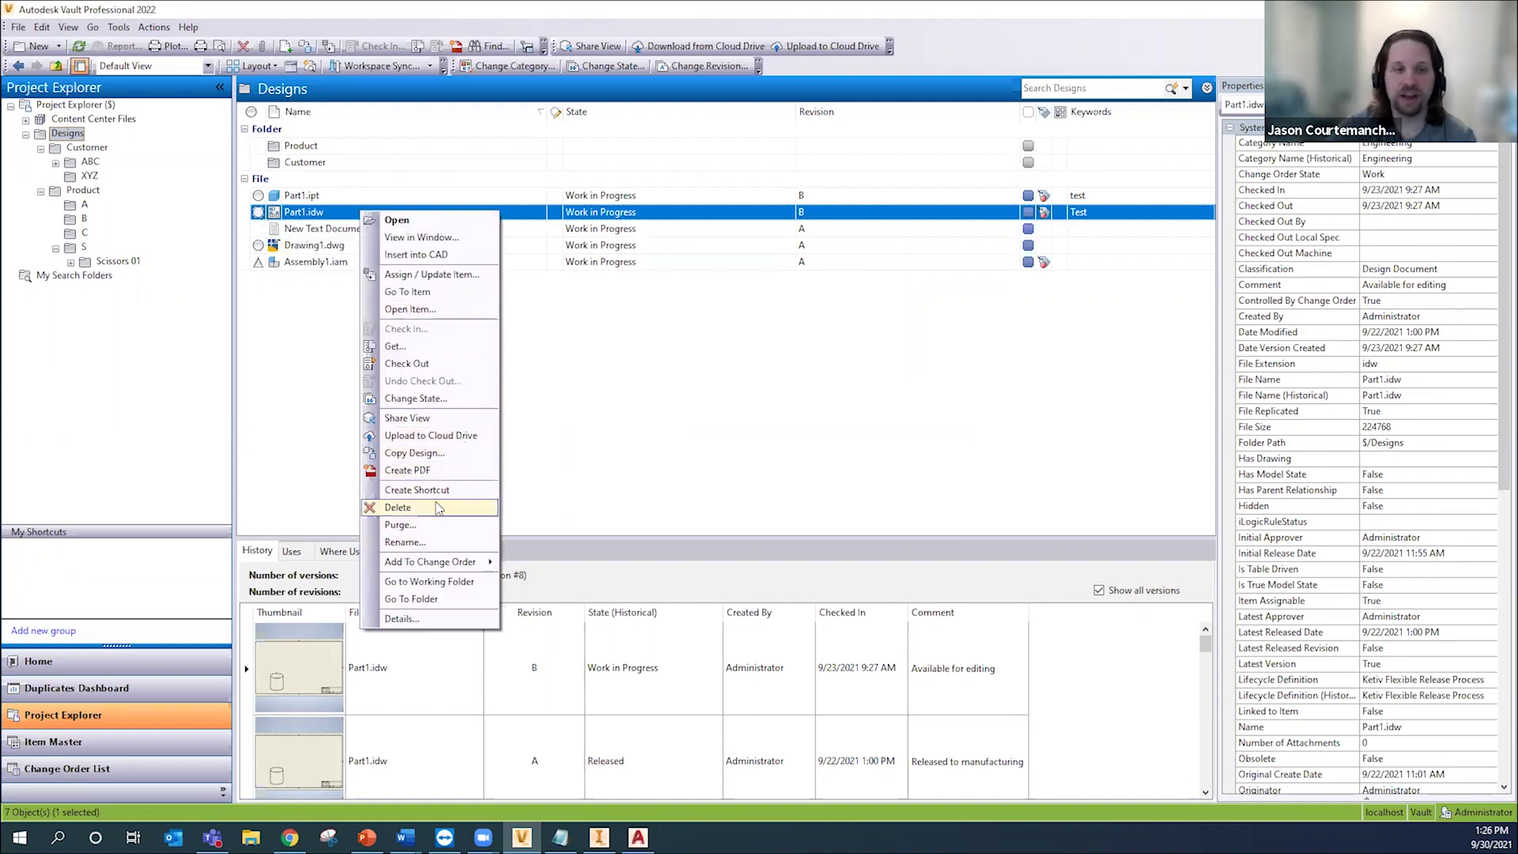
click(448, 581)
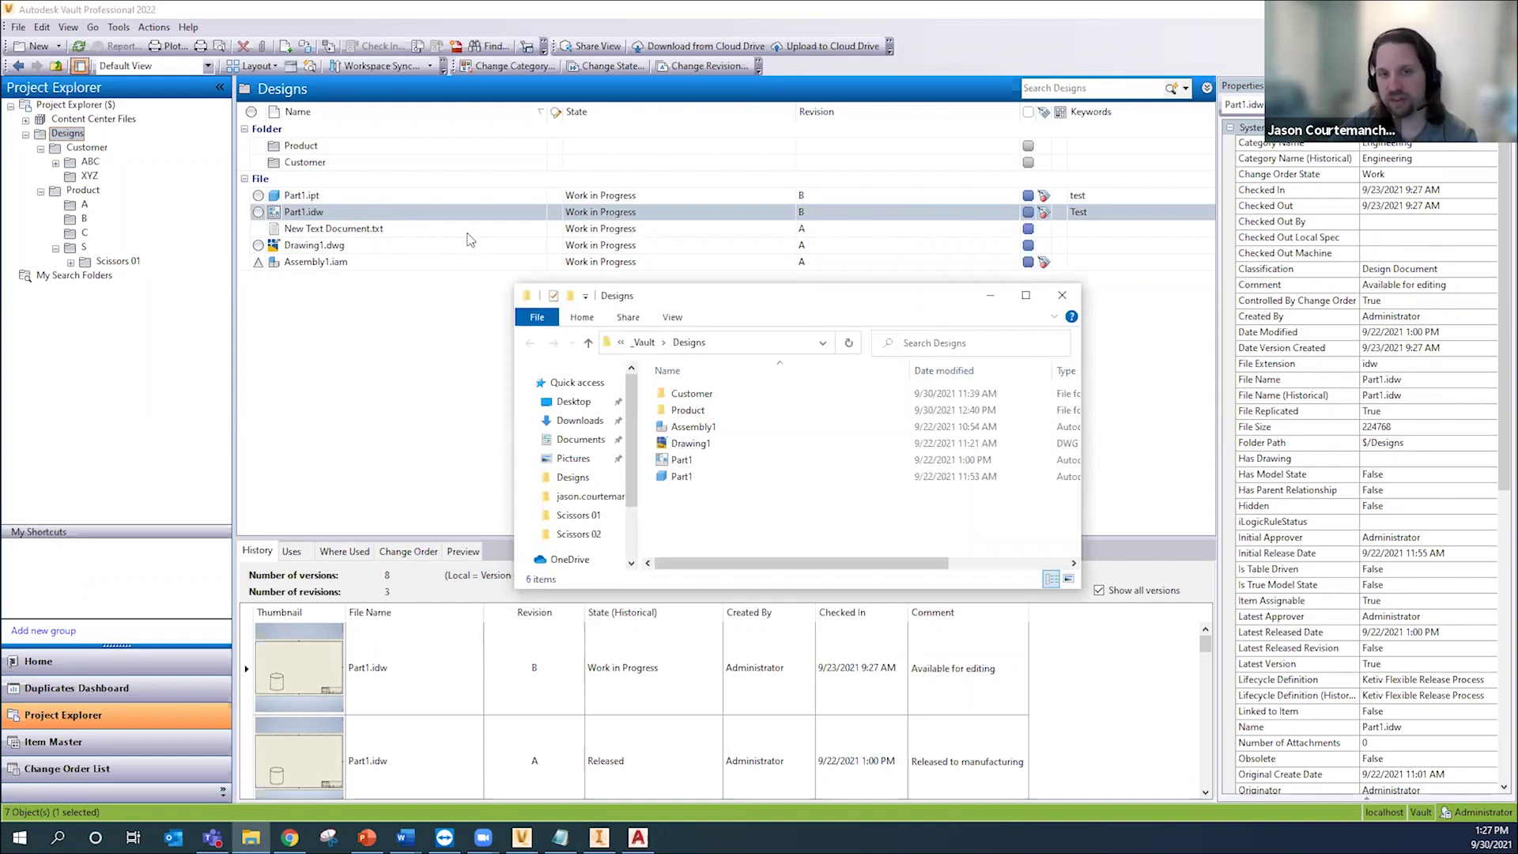
click(706, 428)
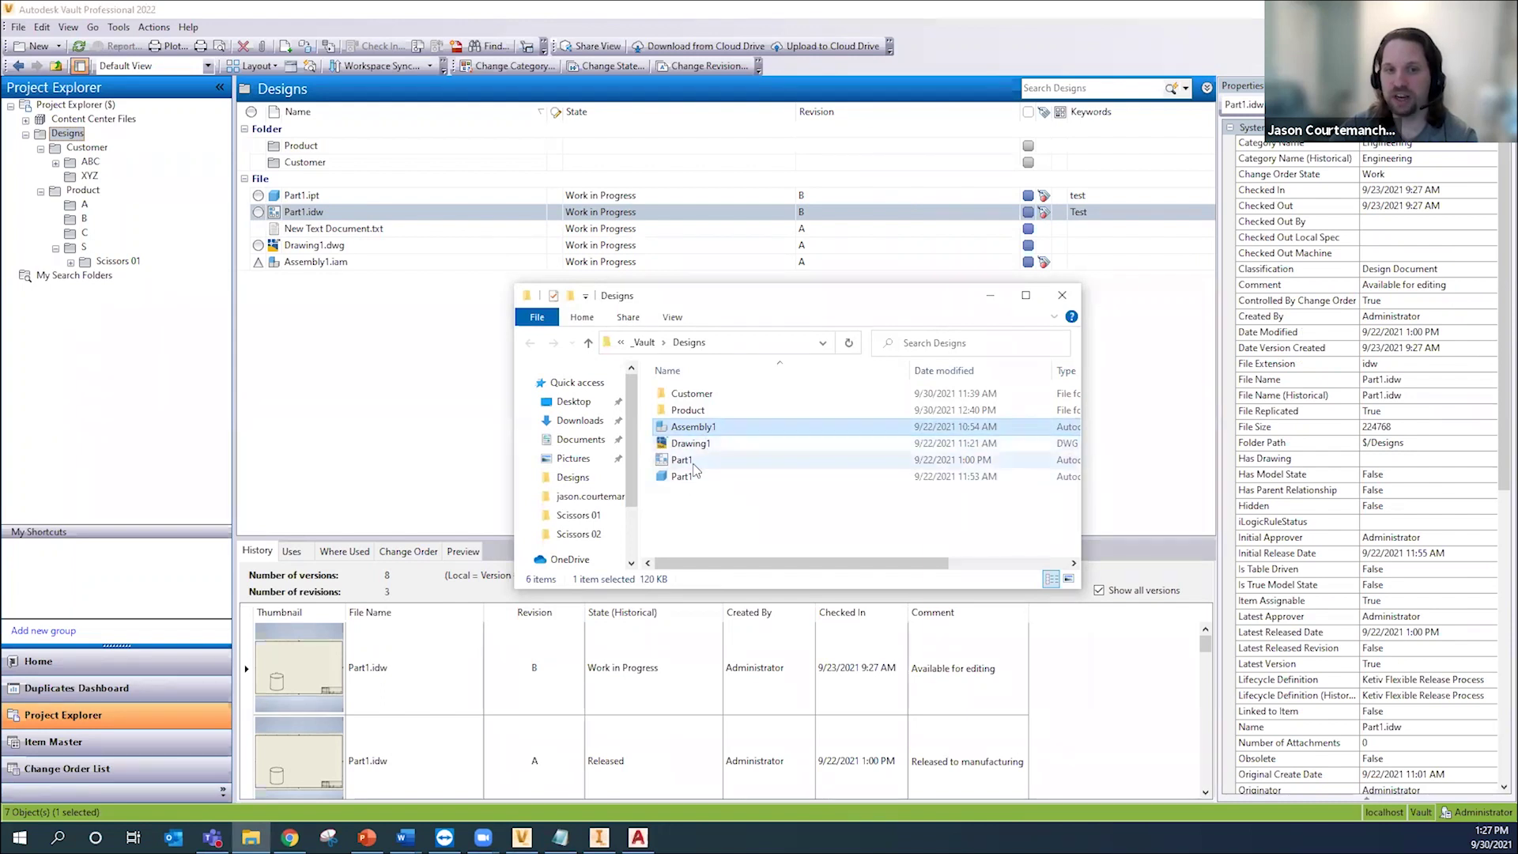
click(692, 462)
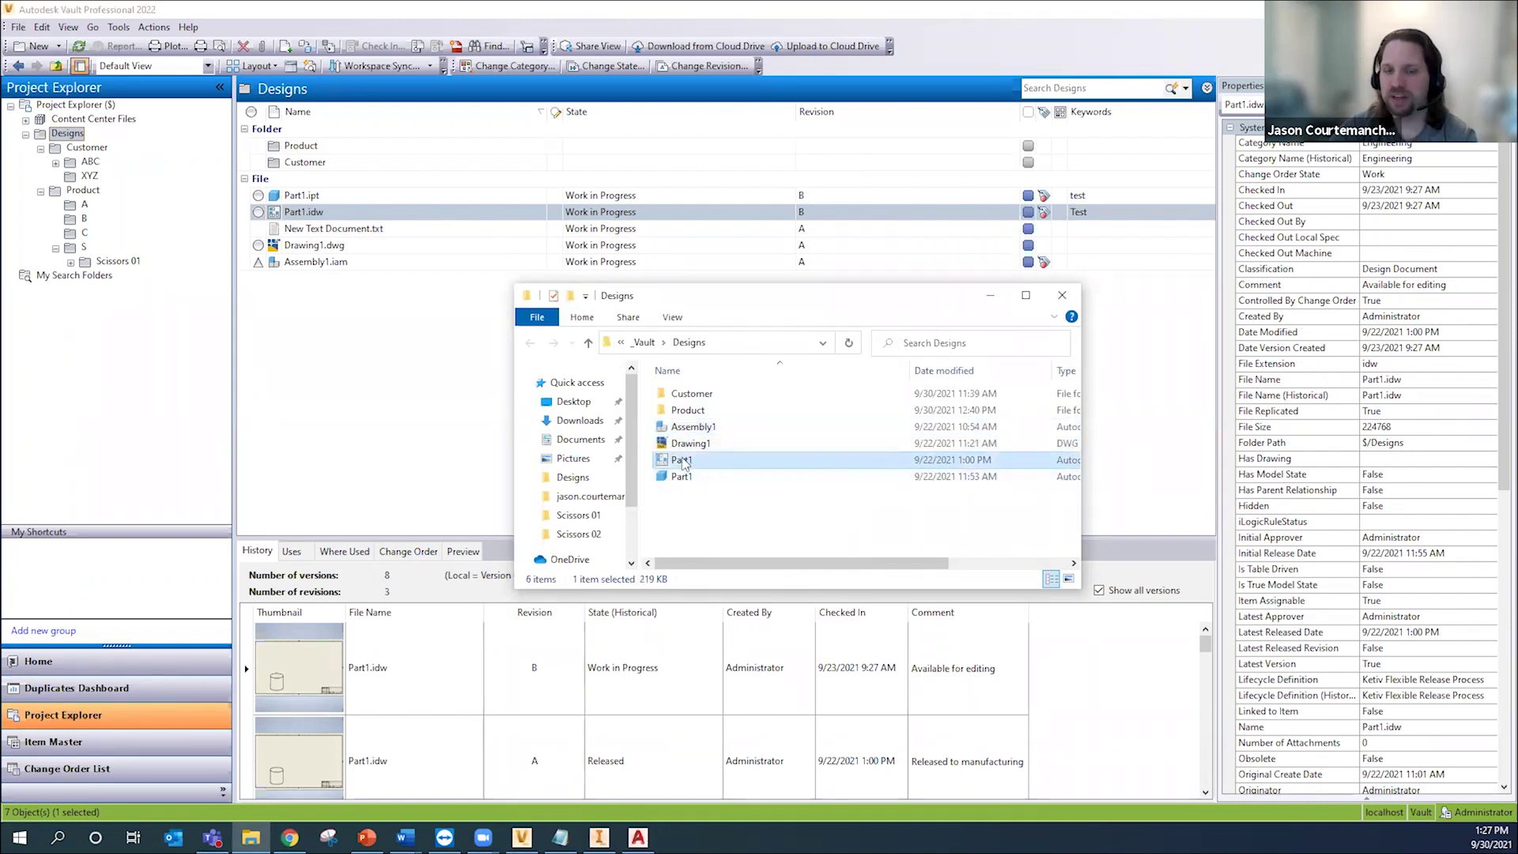
mouse_move(685, 464)
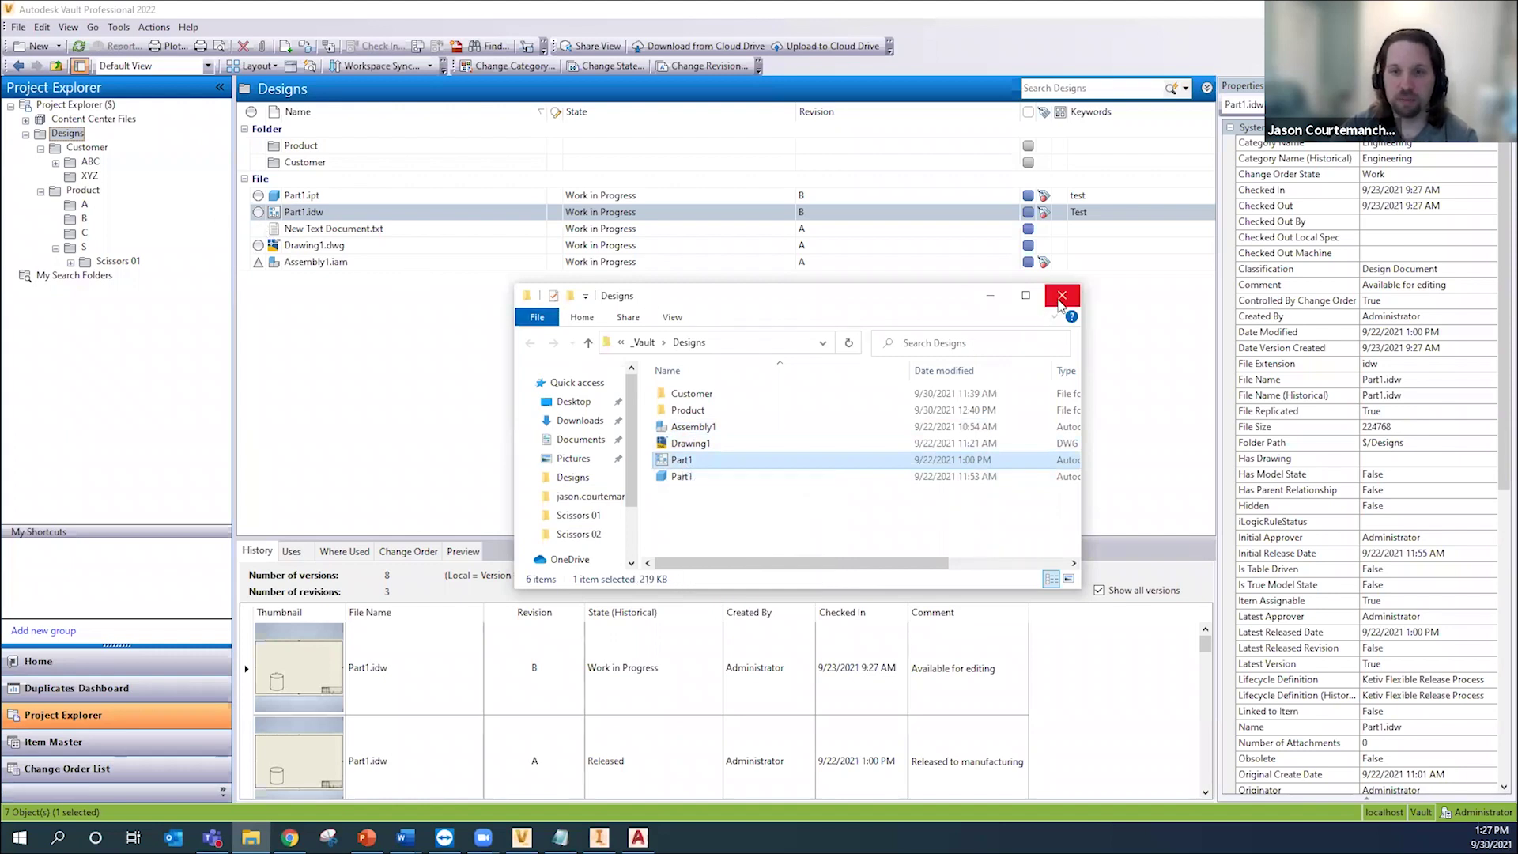
click(1062, 296)
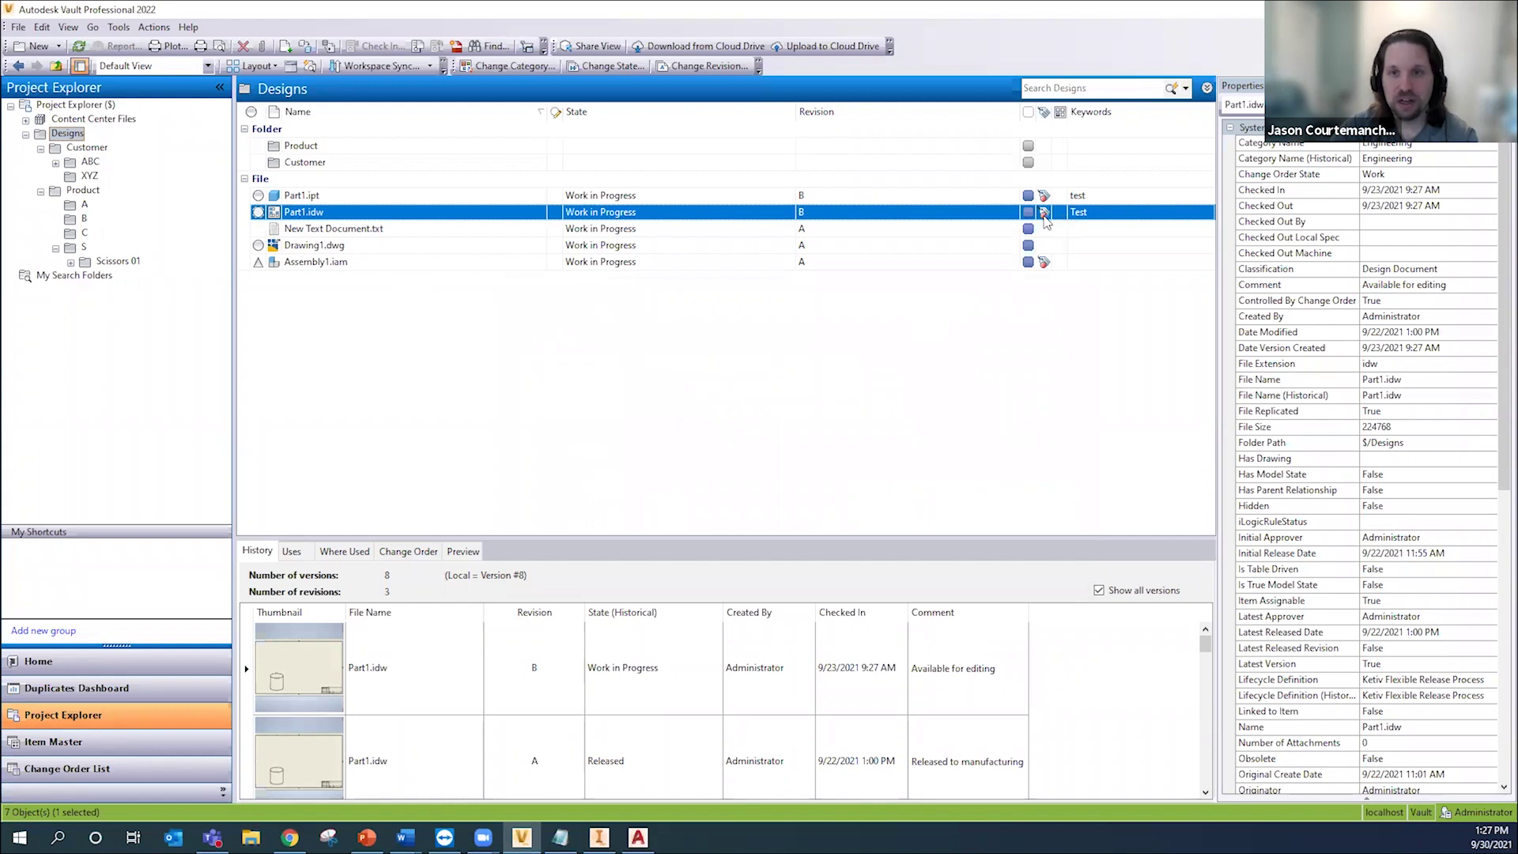
Step: Review Part1.idw's properties down to its property compliance and the flagged Revision value
mouse_move(1044, 220)
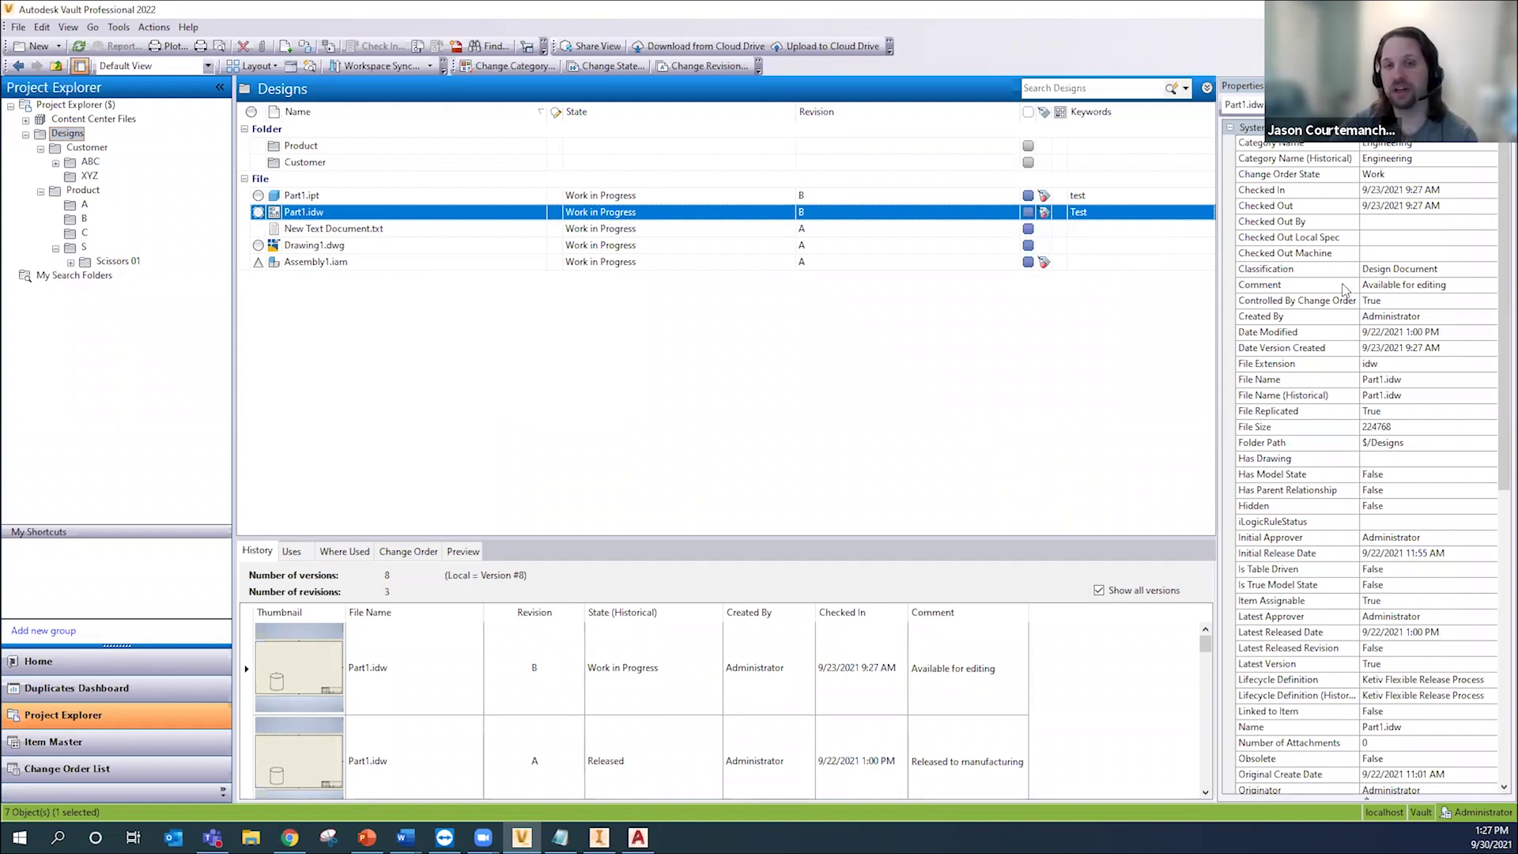
scroll(1388, 515, down, 2)
scroll(1388, 515, down, 4)
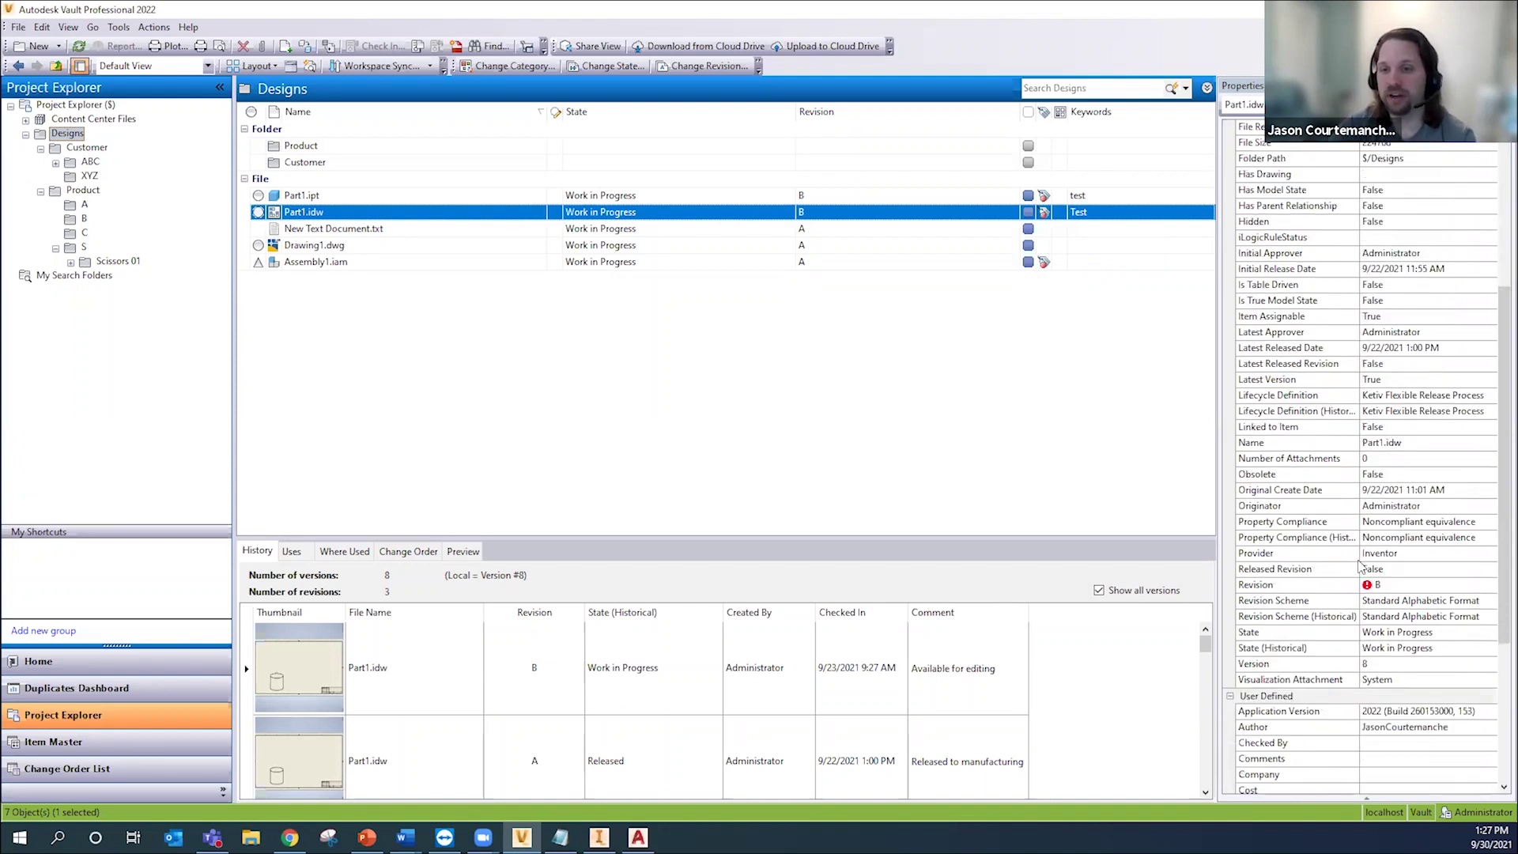
scroll(1281, 508, down, 2)
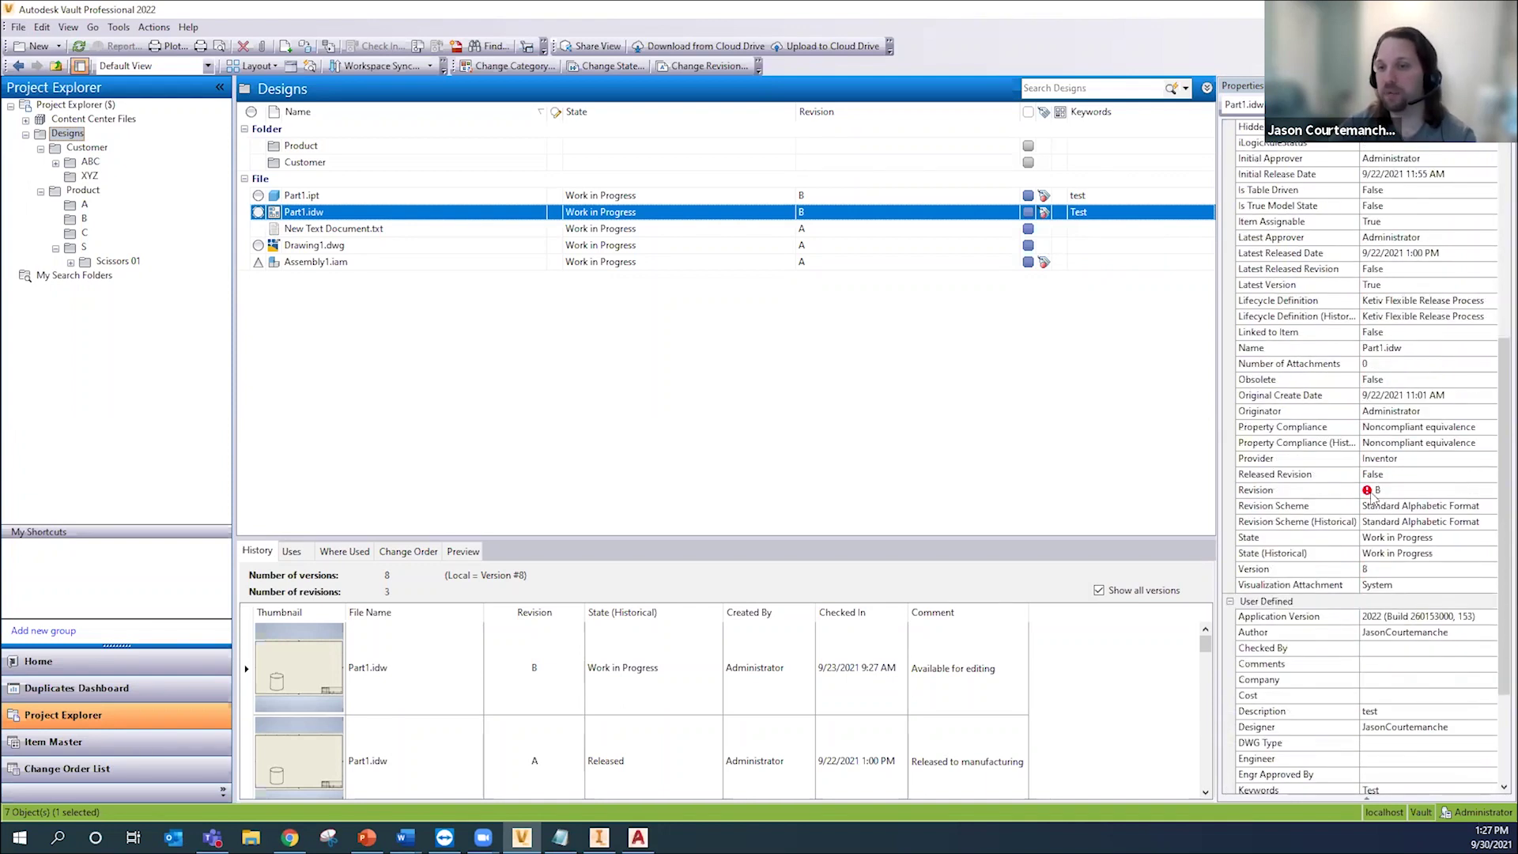
mouse_move(1366, 492)
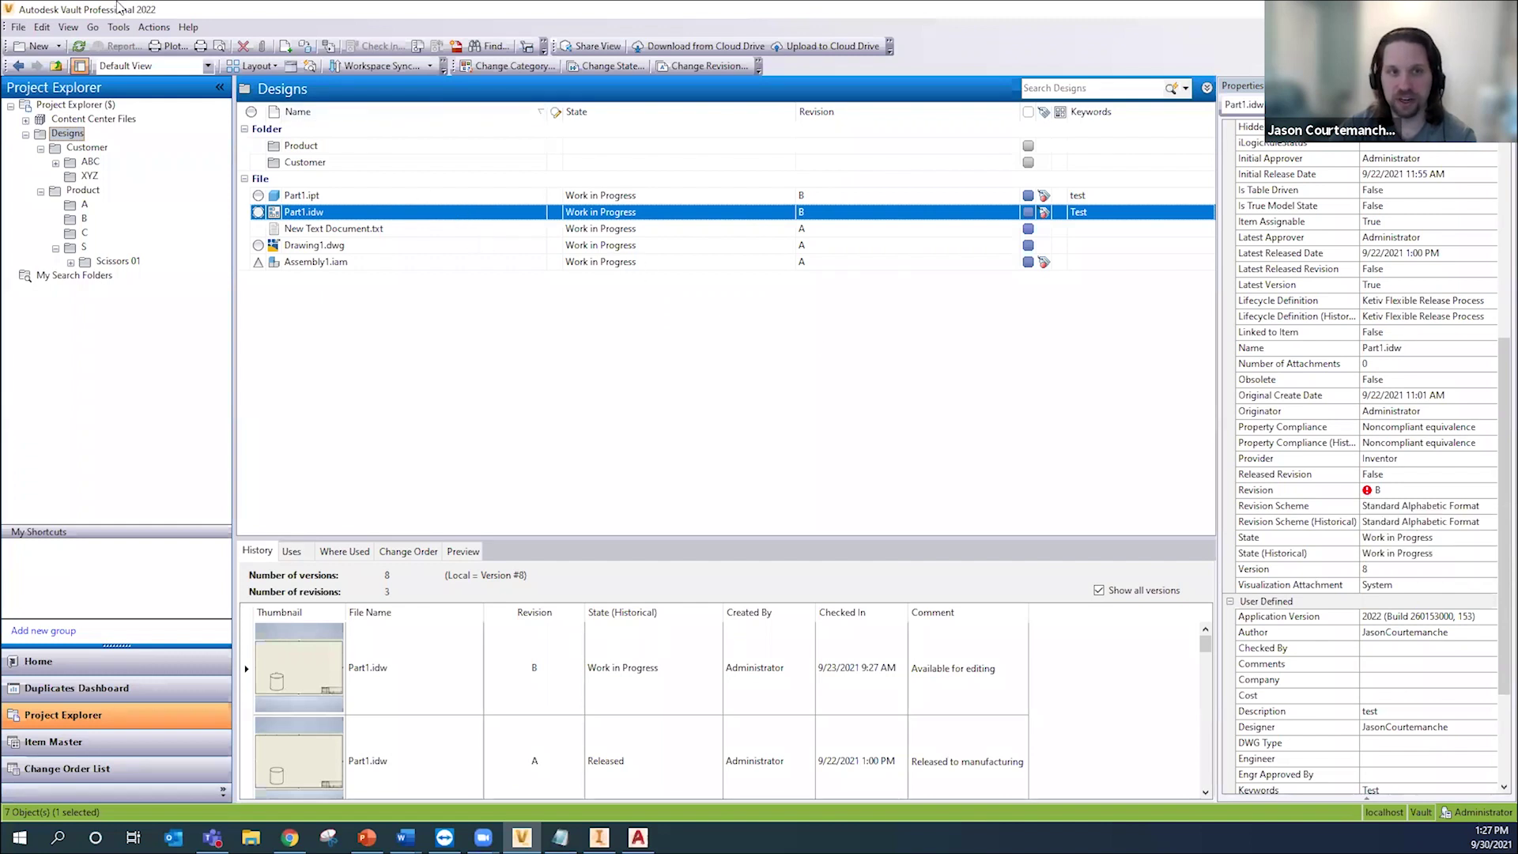
Step: Synchronize the properties of Part1.idw and close the results report
click(153, 27)
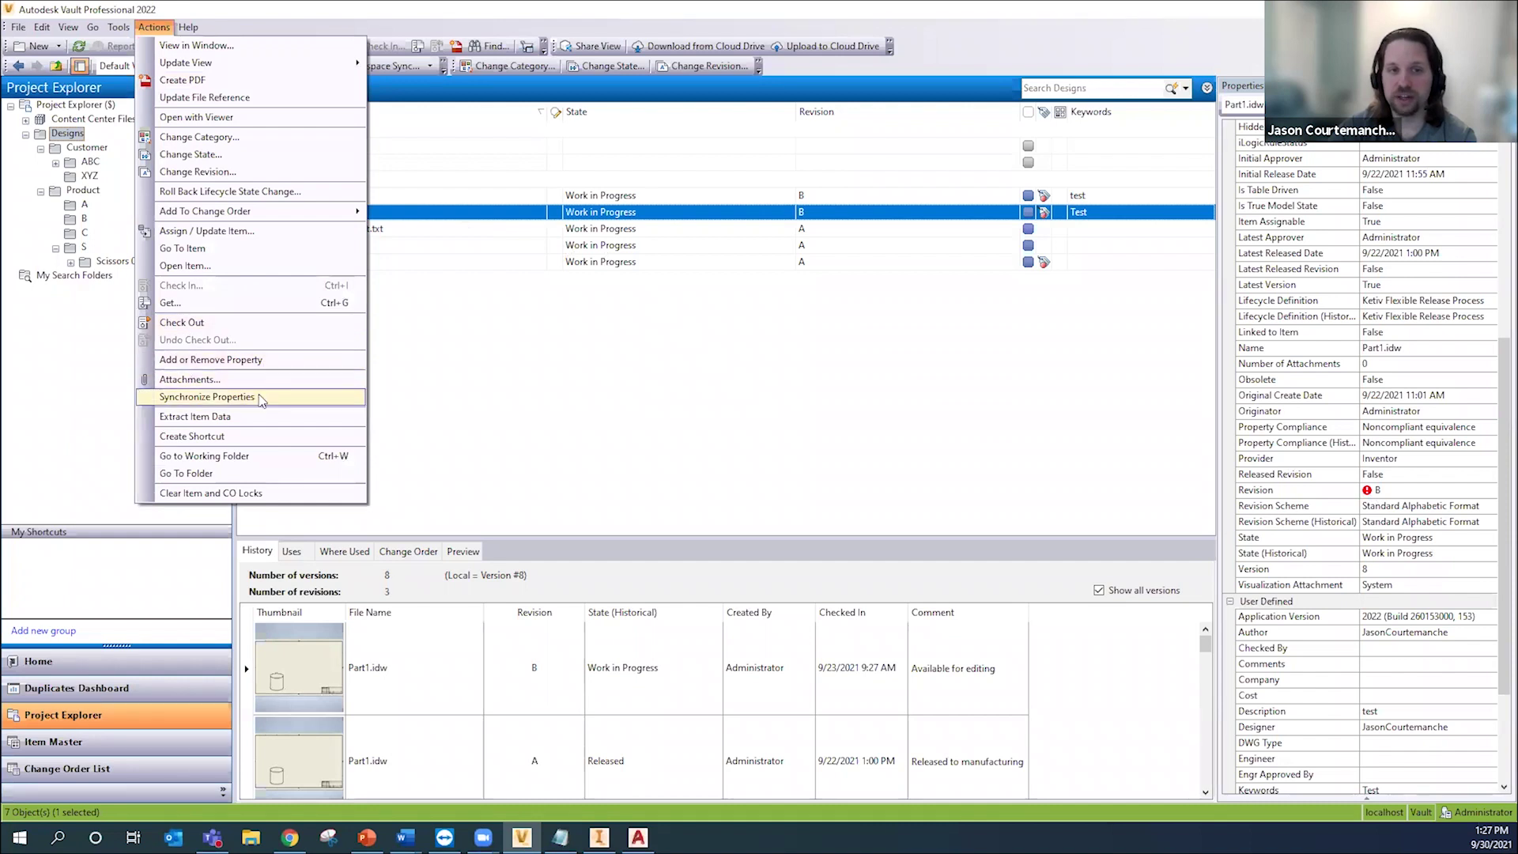
click(870, 422)
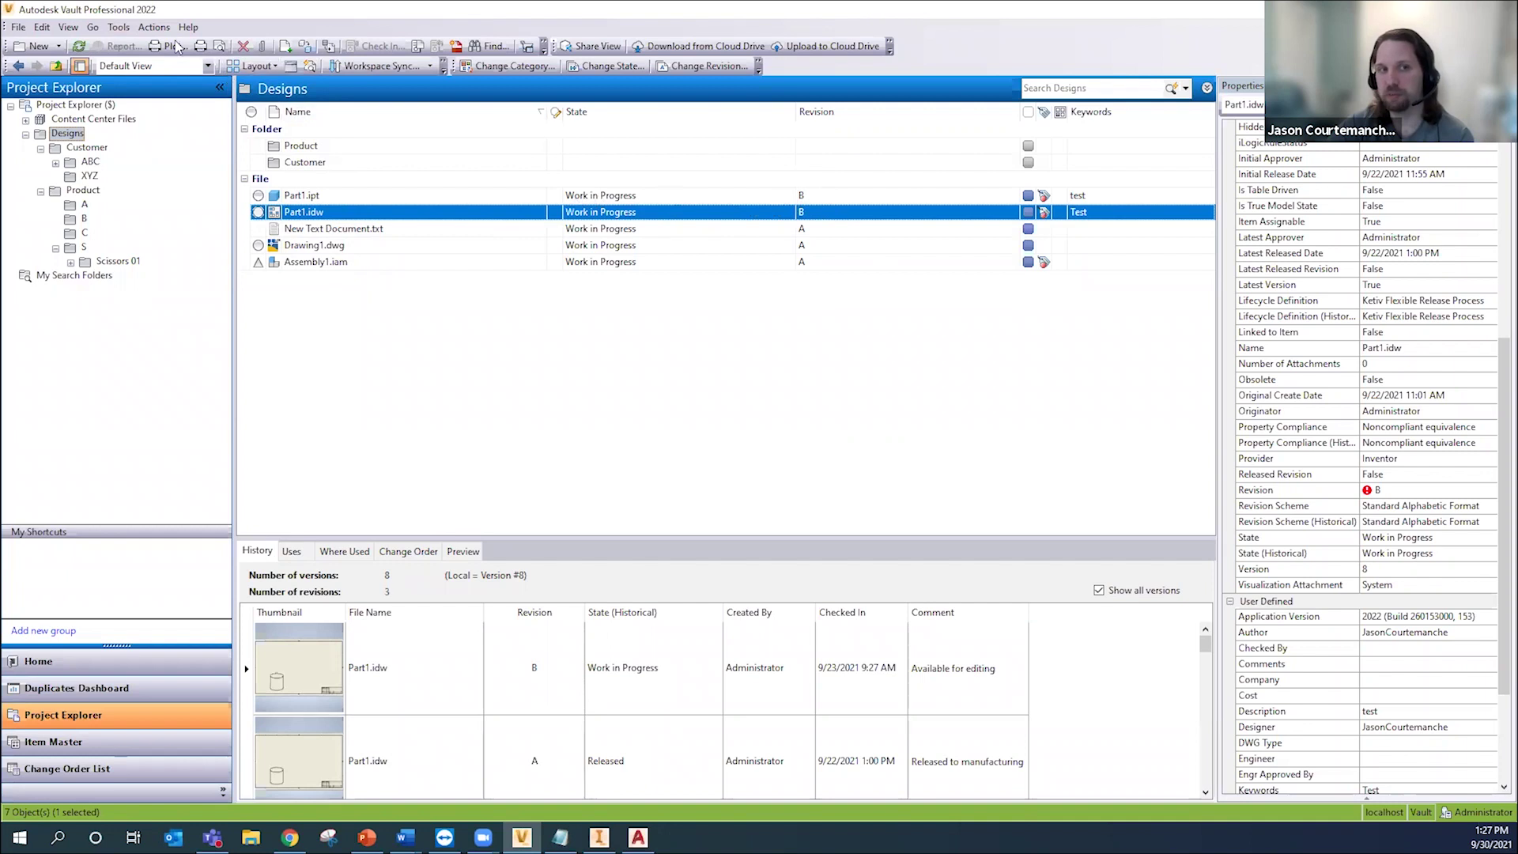
click(154, 27)
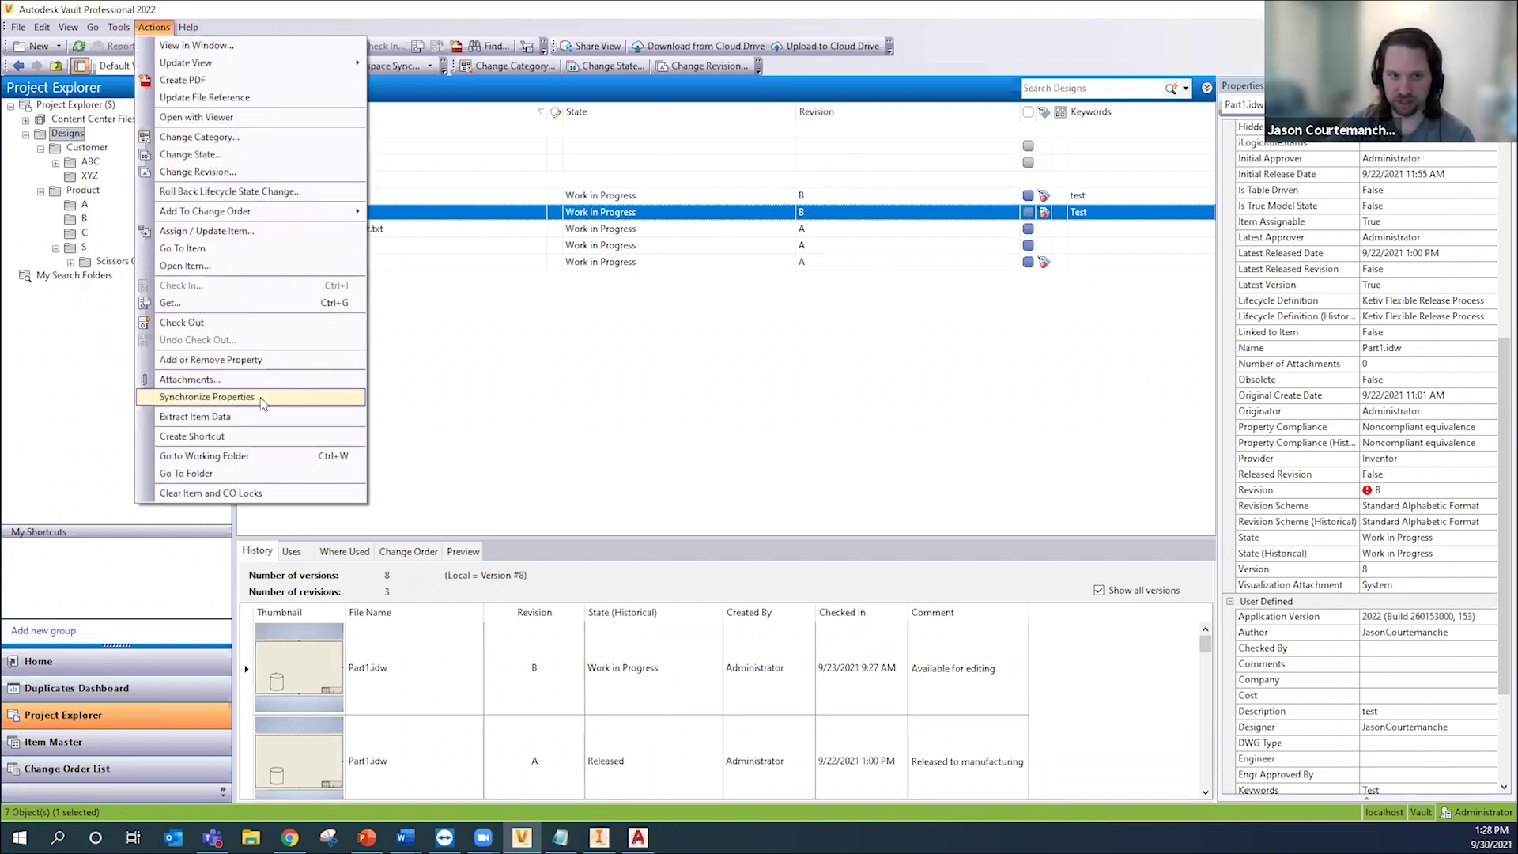
click(261, 401)
click(785, 589)
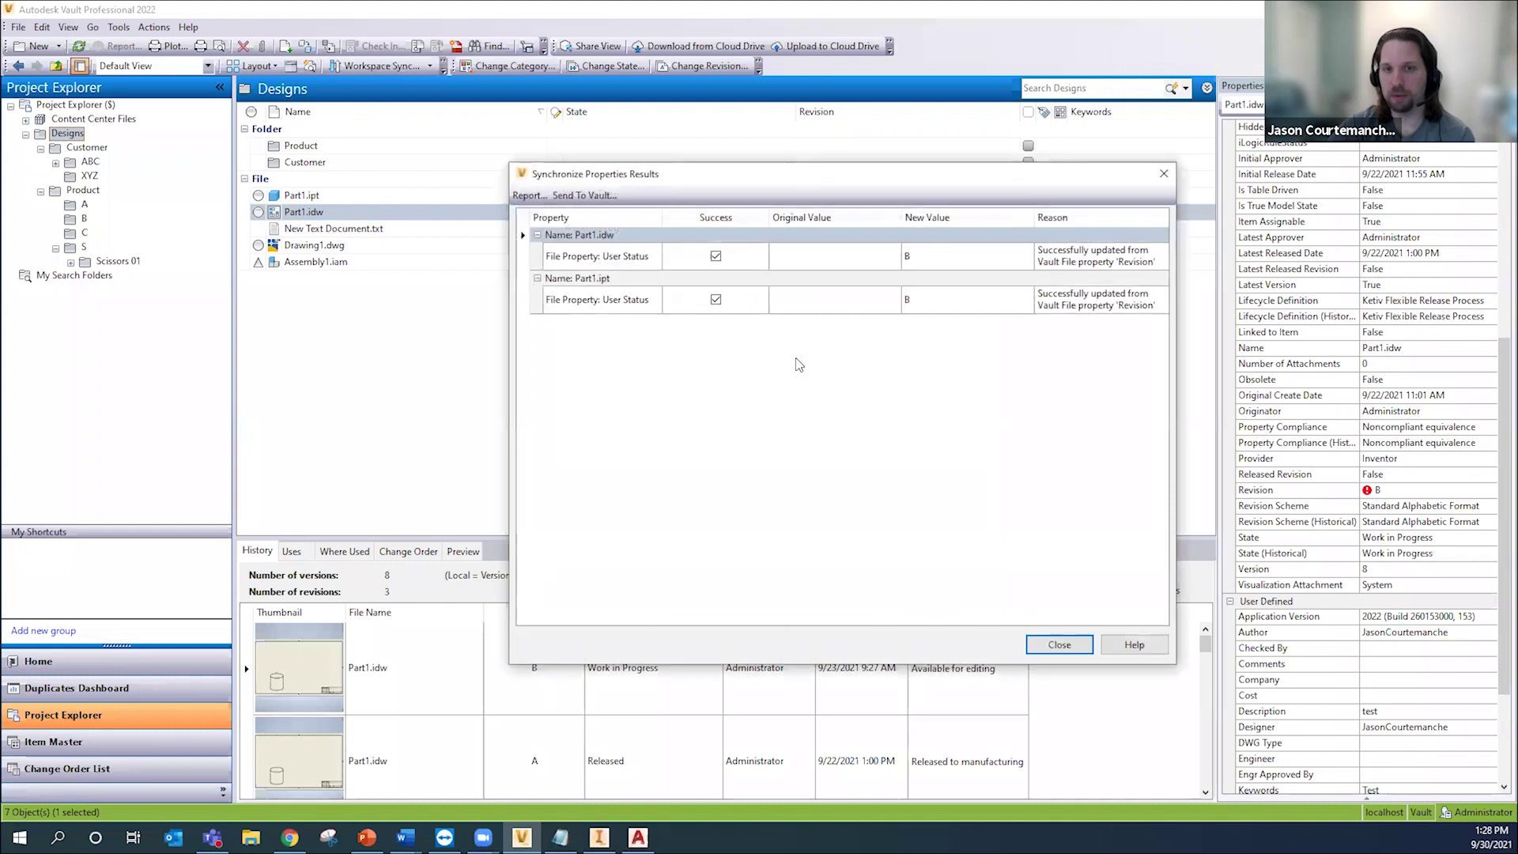
click(1058, 644)
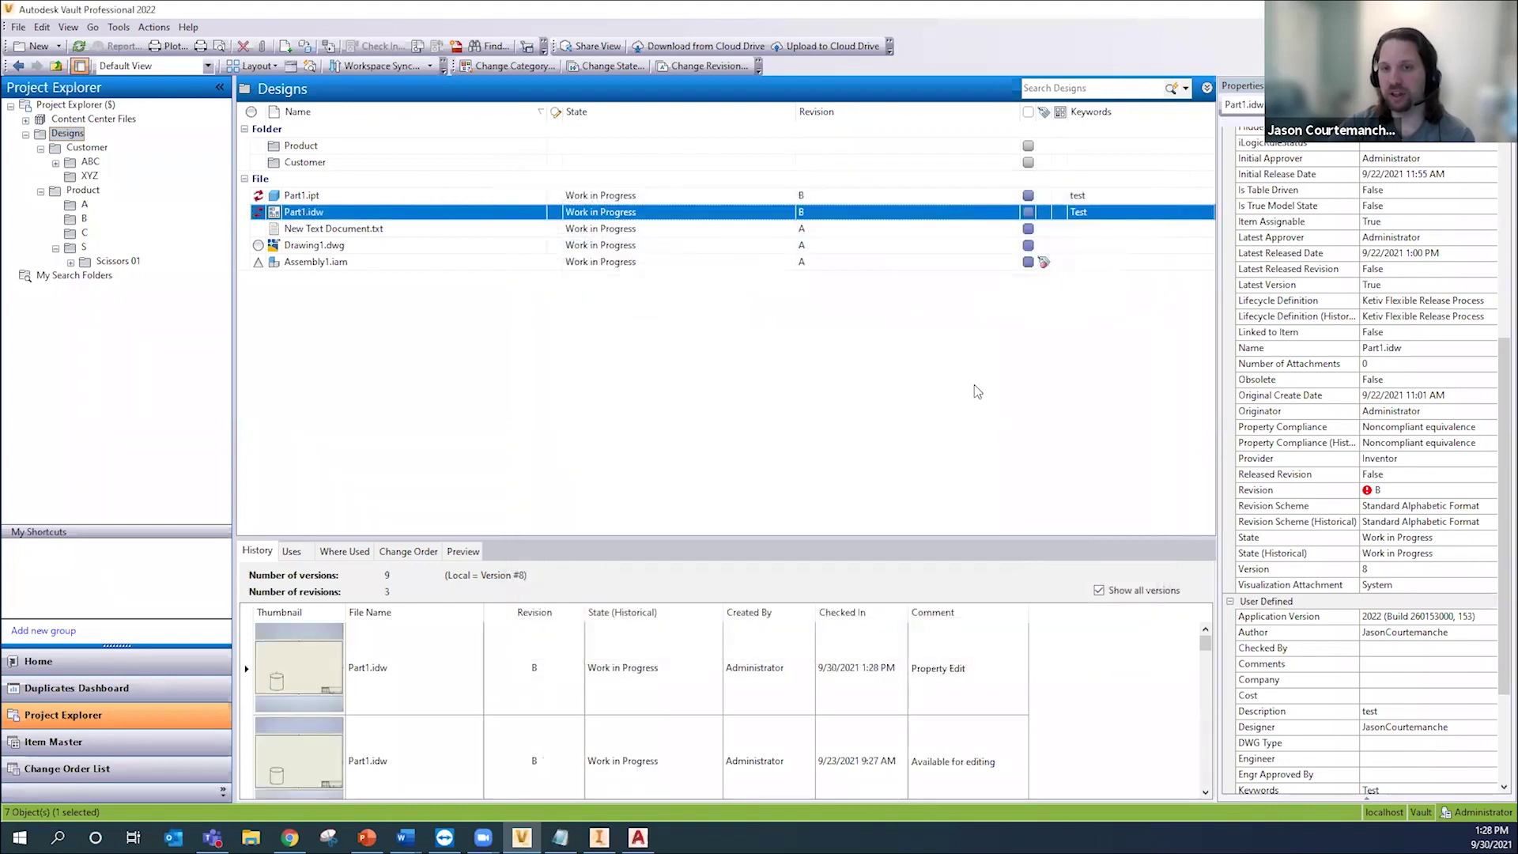
Step: Get the latest version of Part1.idw into the working folders
right_click(885, 214)
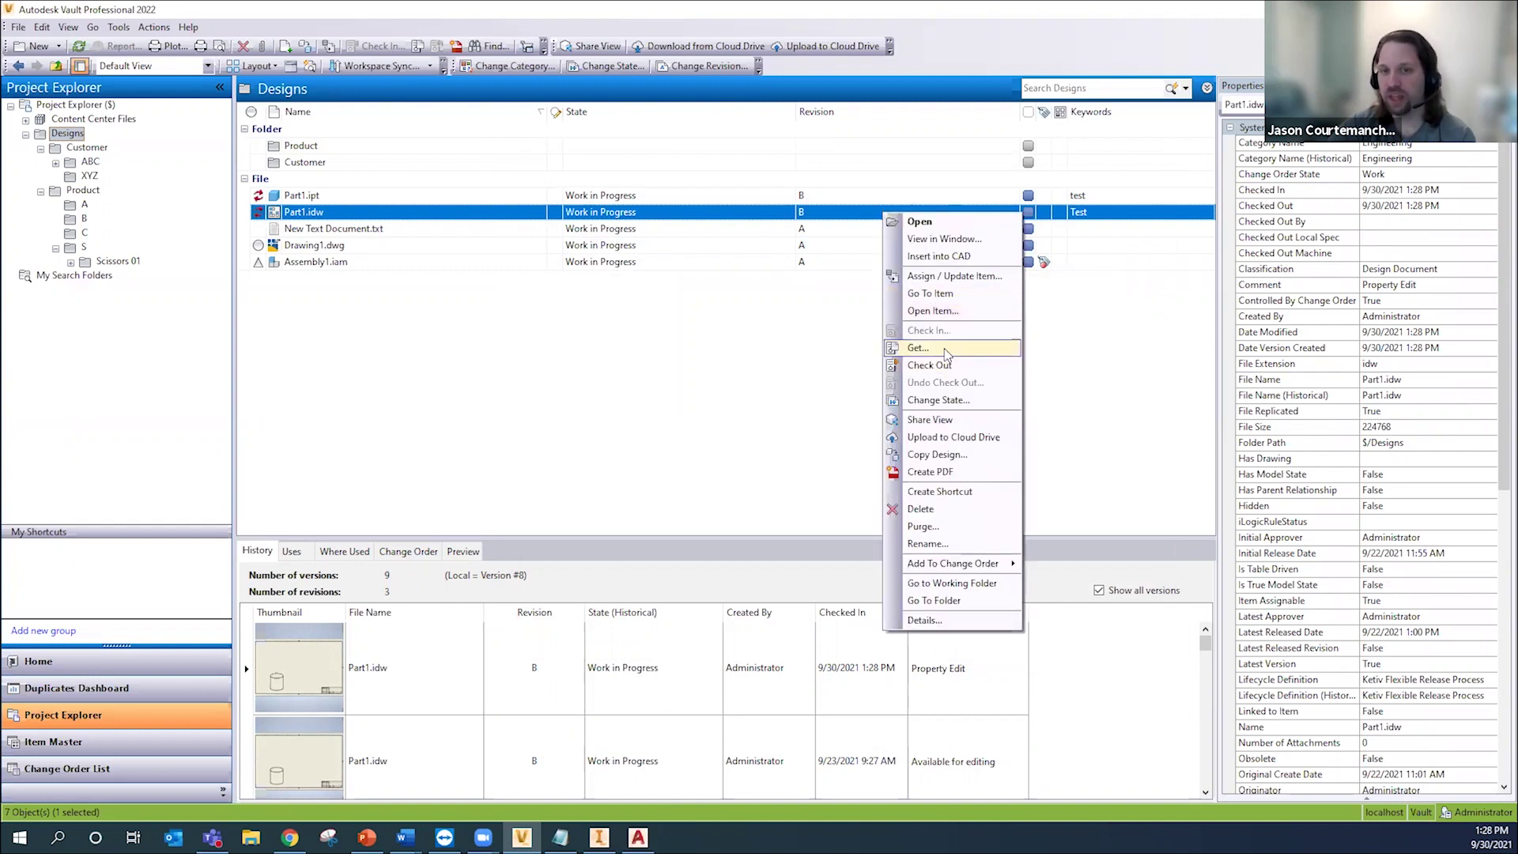
click(919, 347)
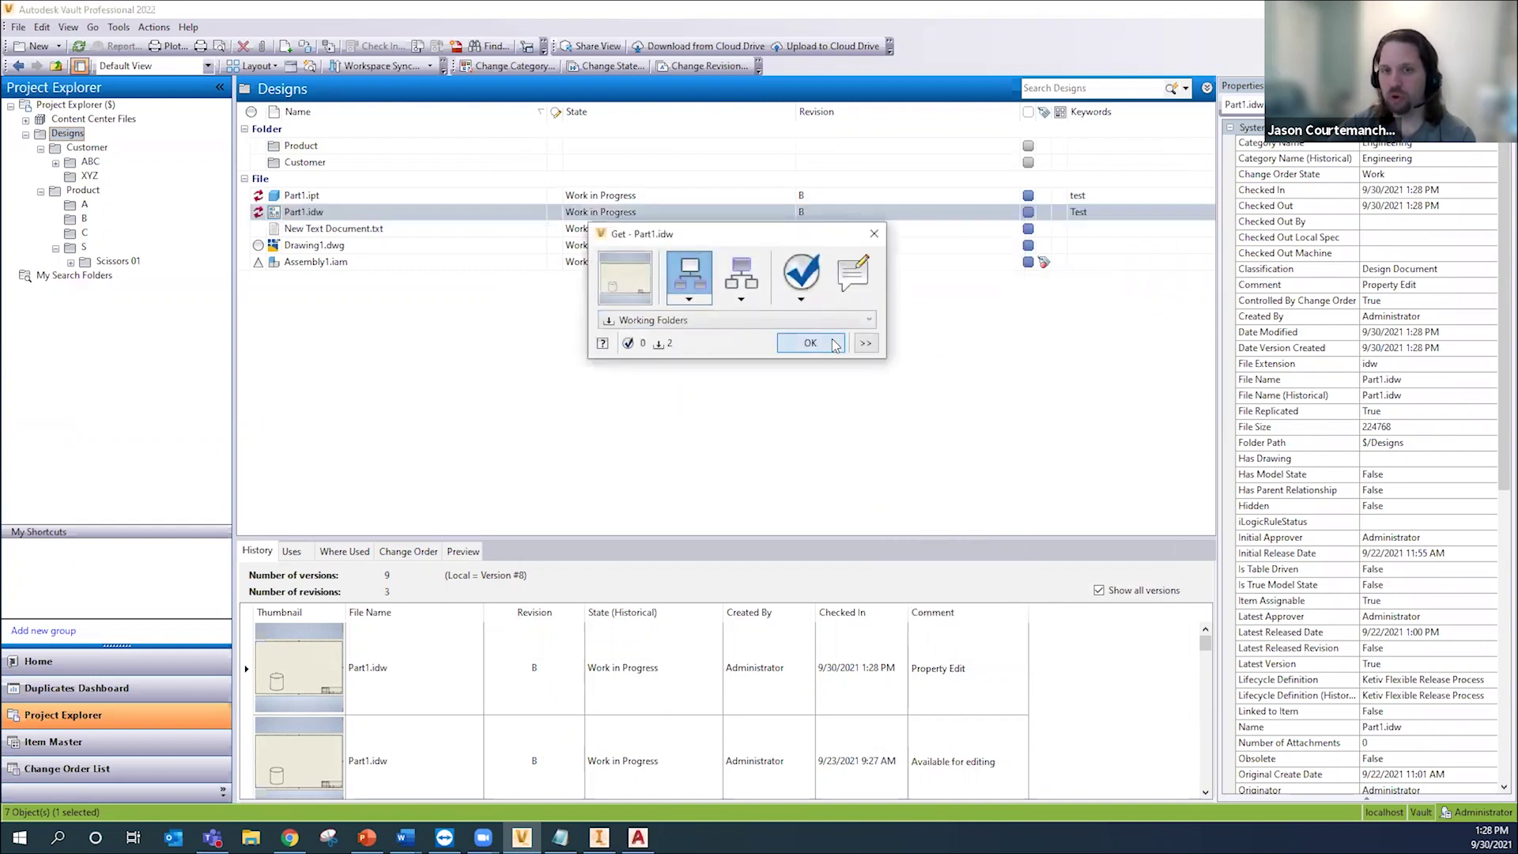
click(830, 344)
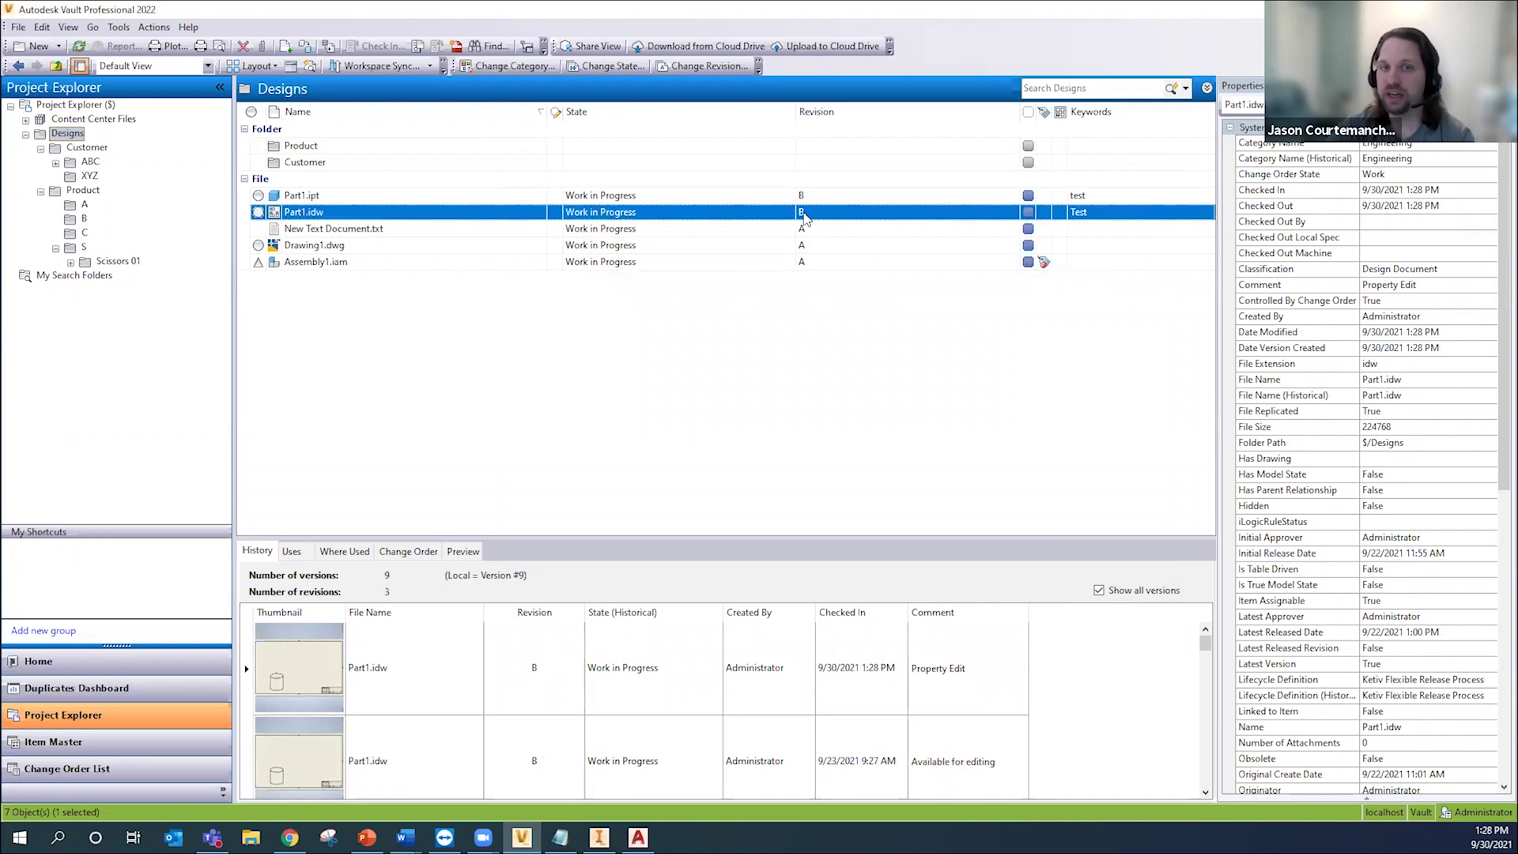
Step: Open the property definitions from the Behaviors section of the vault settings
click(117, 28)
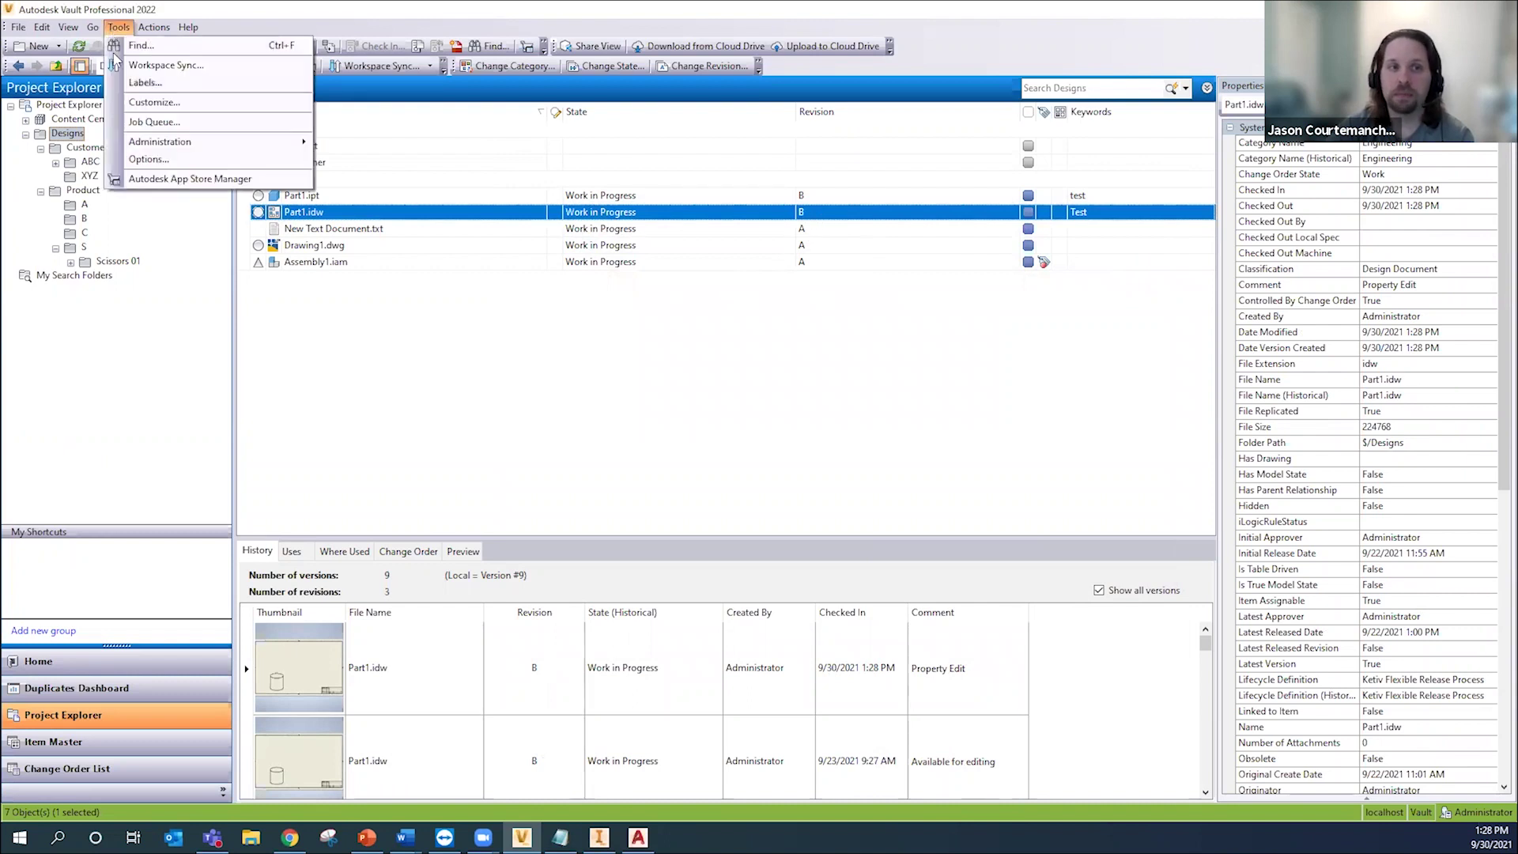
mouse_move(231, 144)
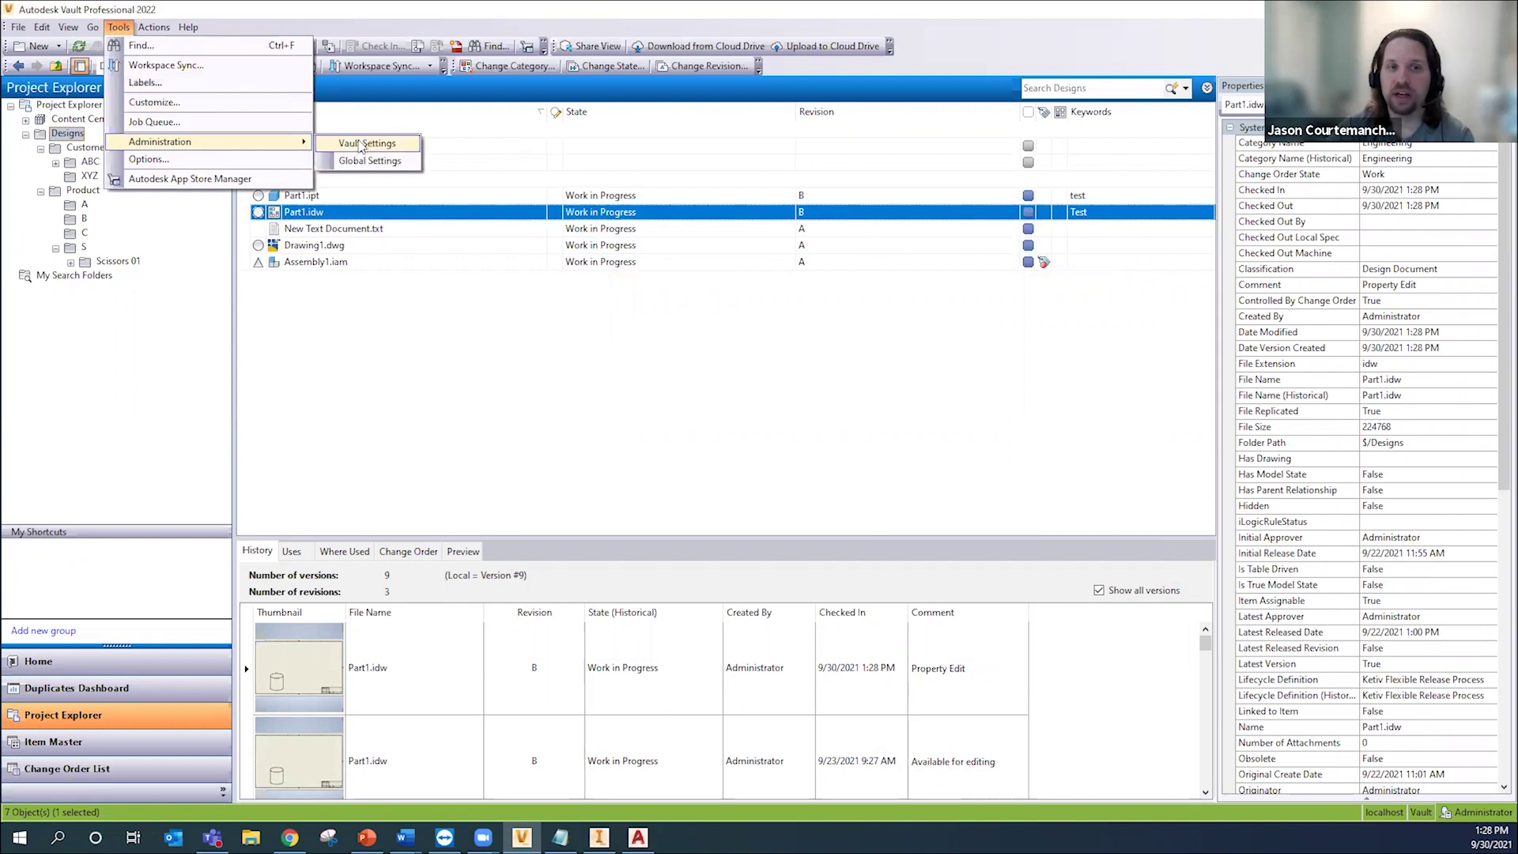
click(406, 145)
click(406, 159)
click(654, 372)
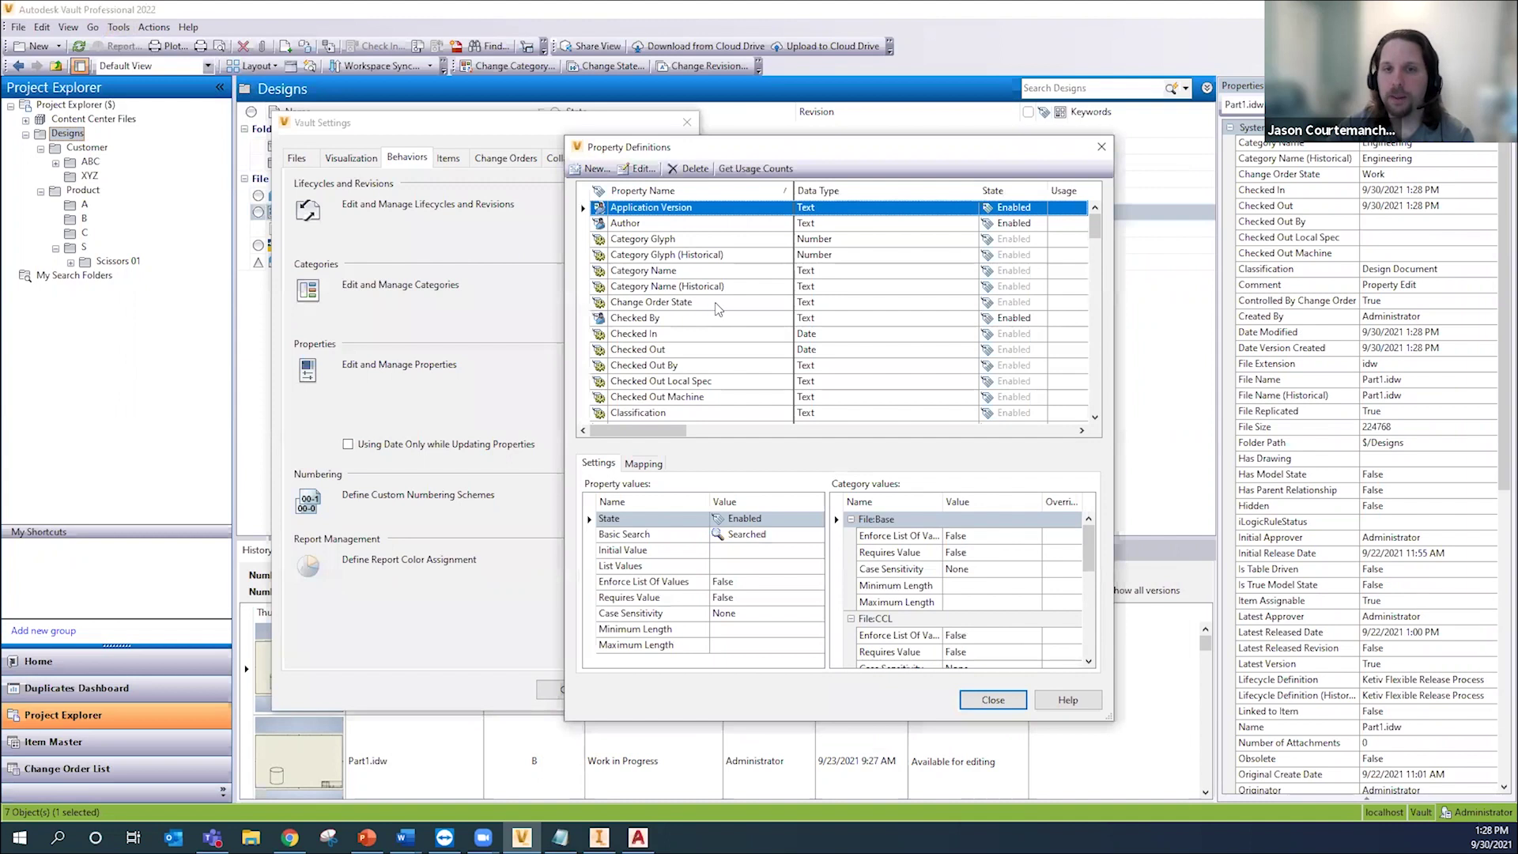
Step: Examine the provider mappings of the Rev Number and Revision properties, including Revision's Inventor mapping to User Status
click(703, 288)
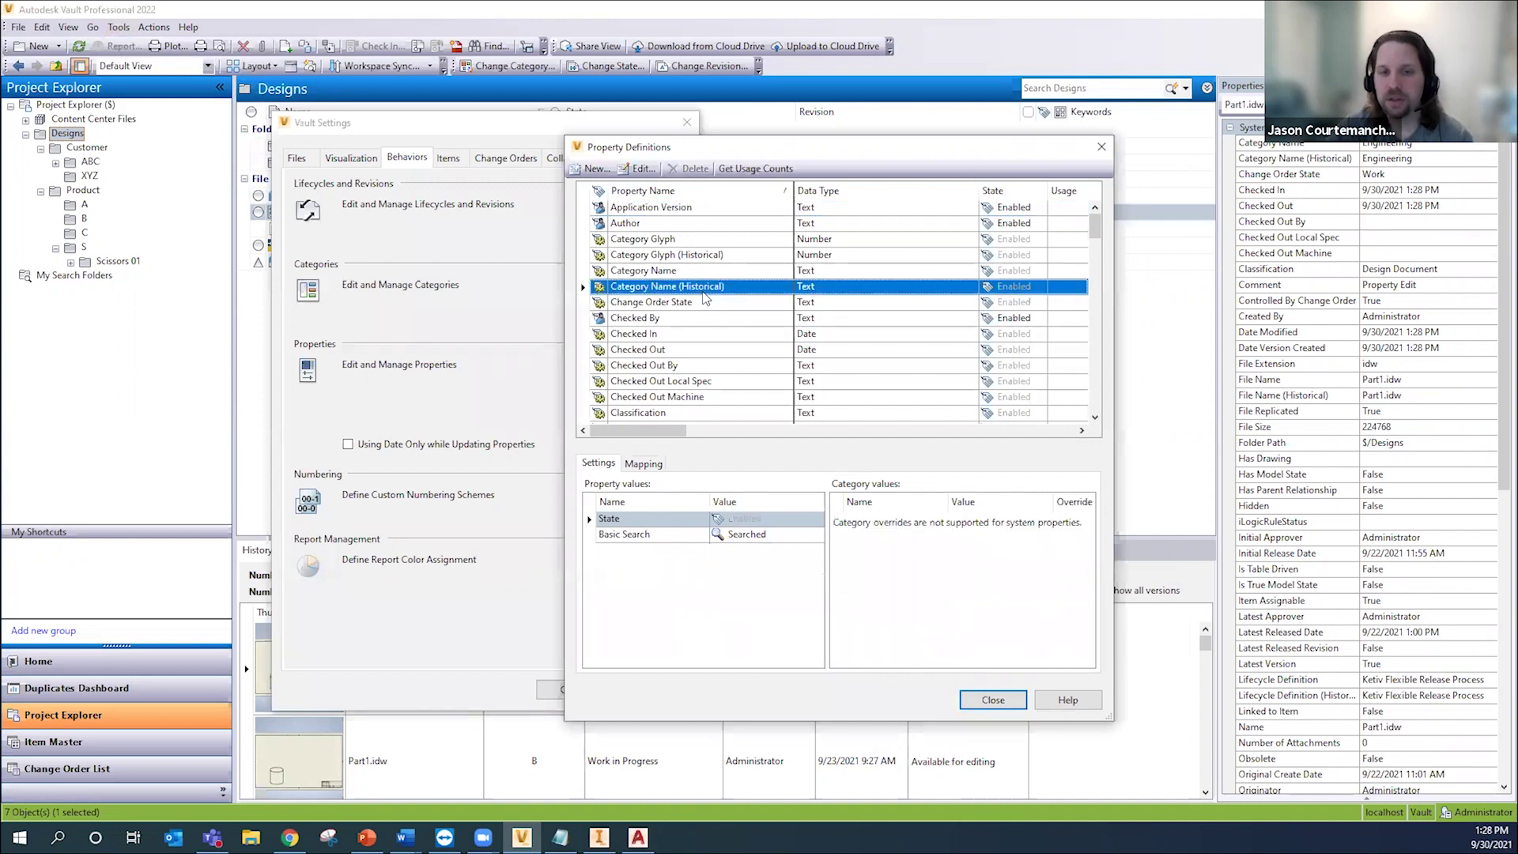
scroll(703, 299, down, 10)
click(666, 224)
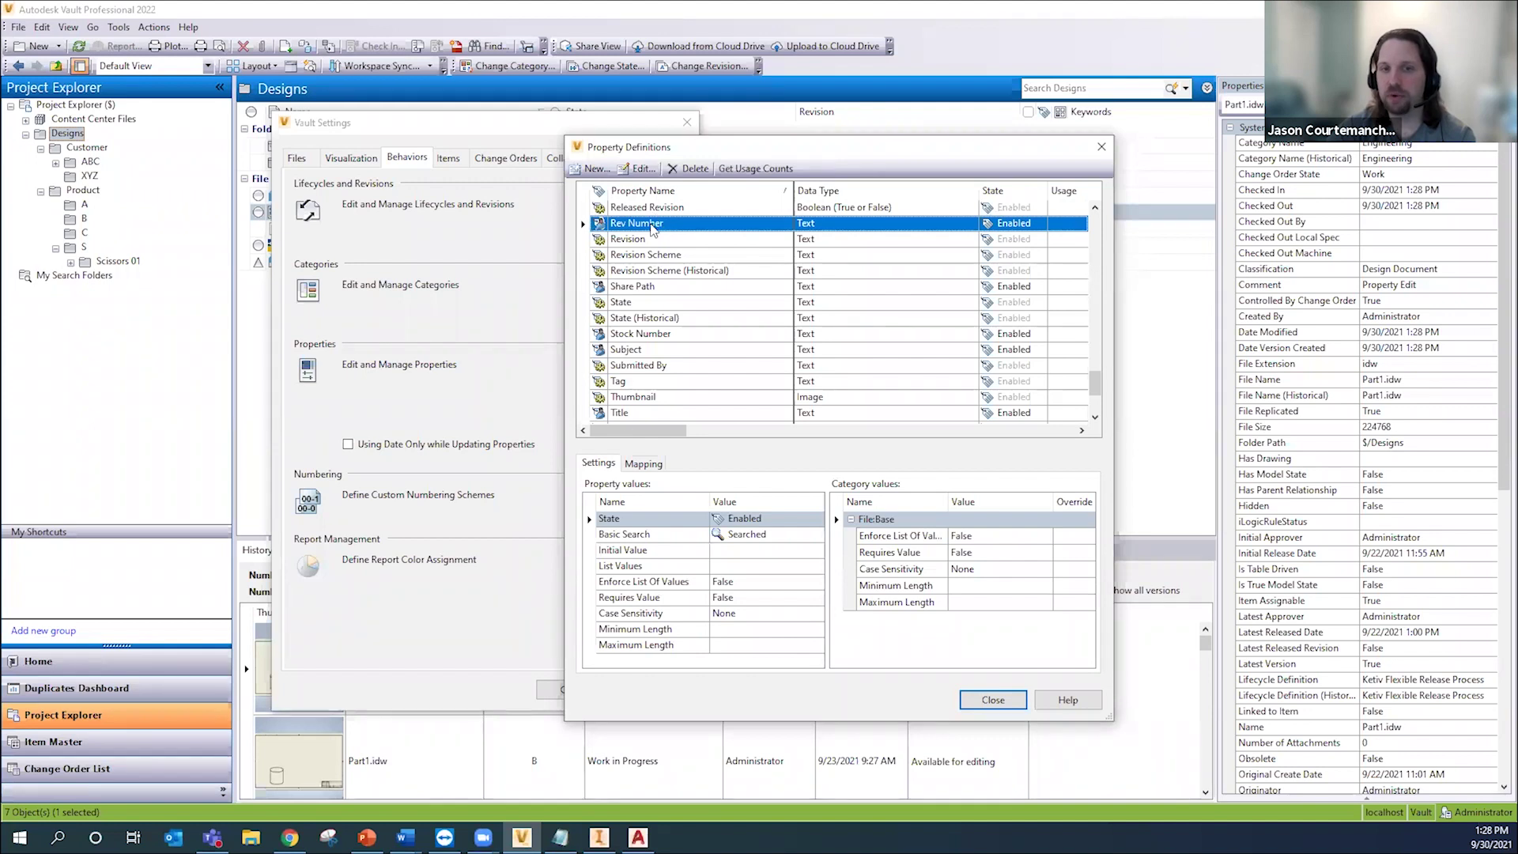
click(643, 464)
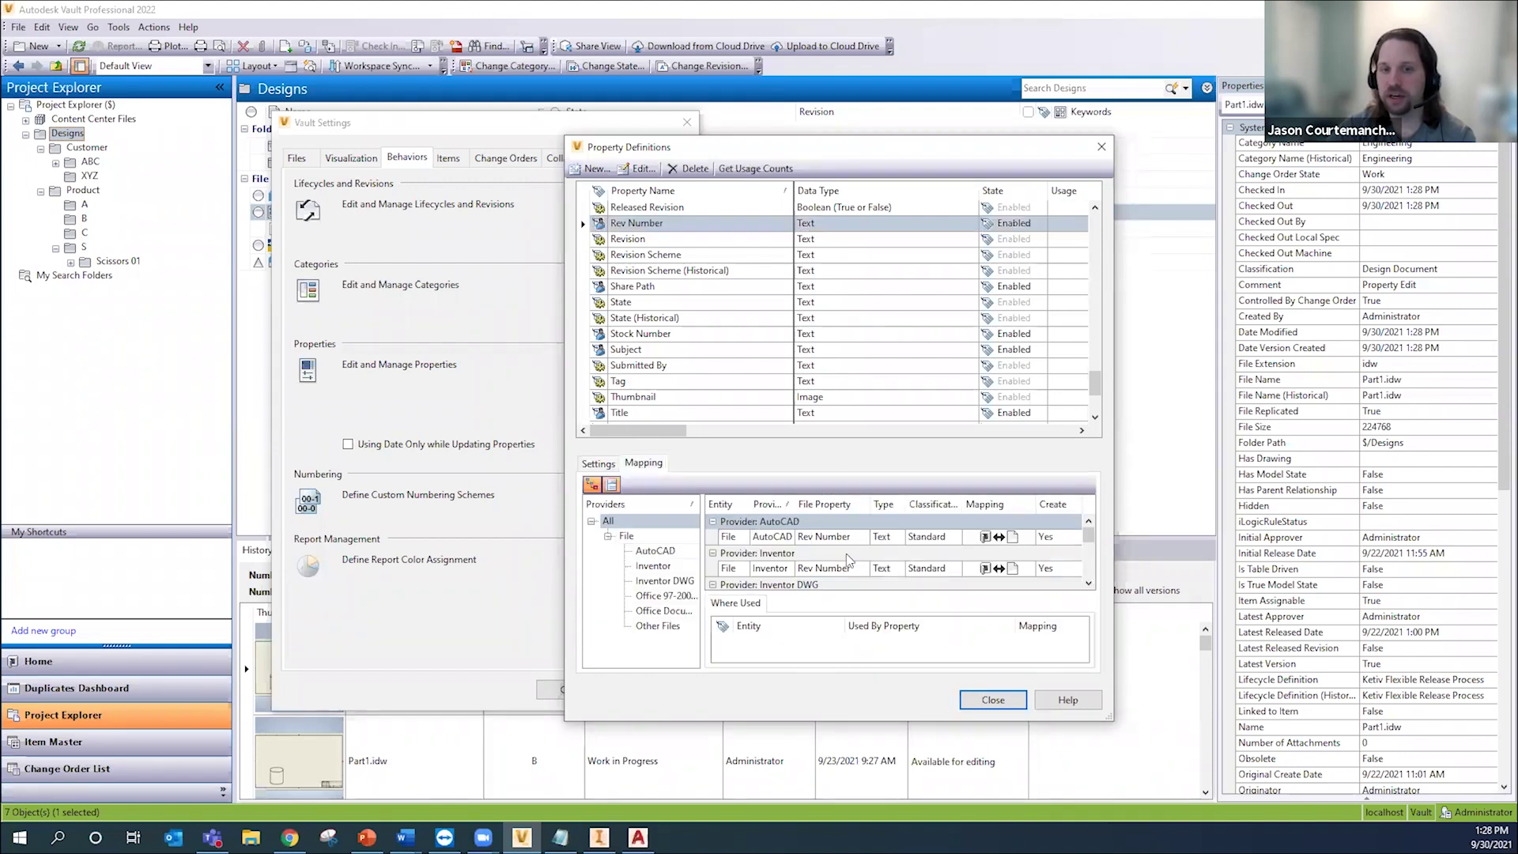
scroll(877, 557, down, 1)
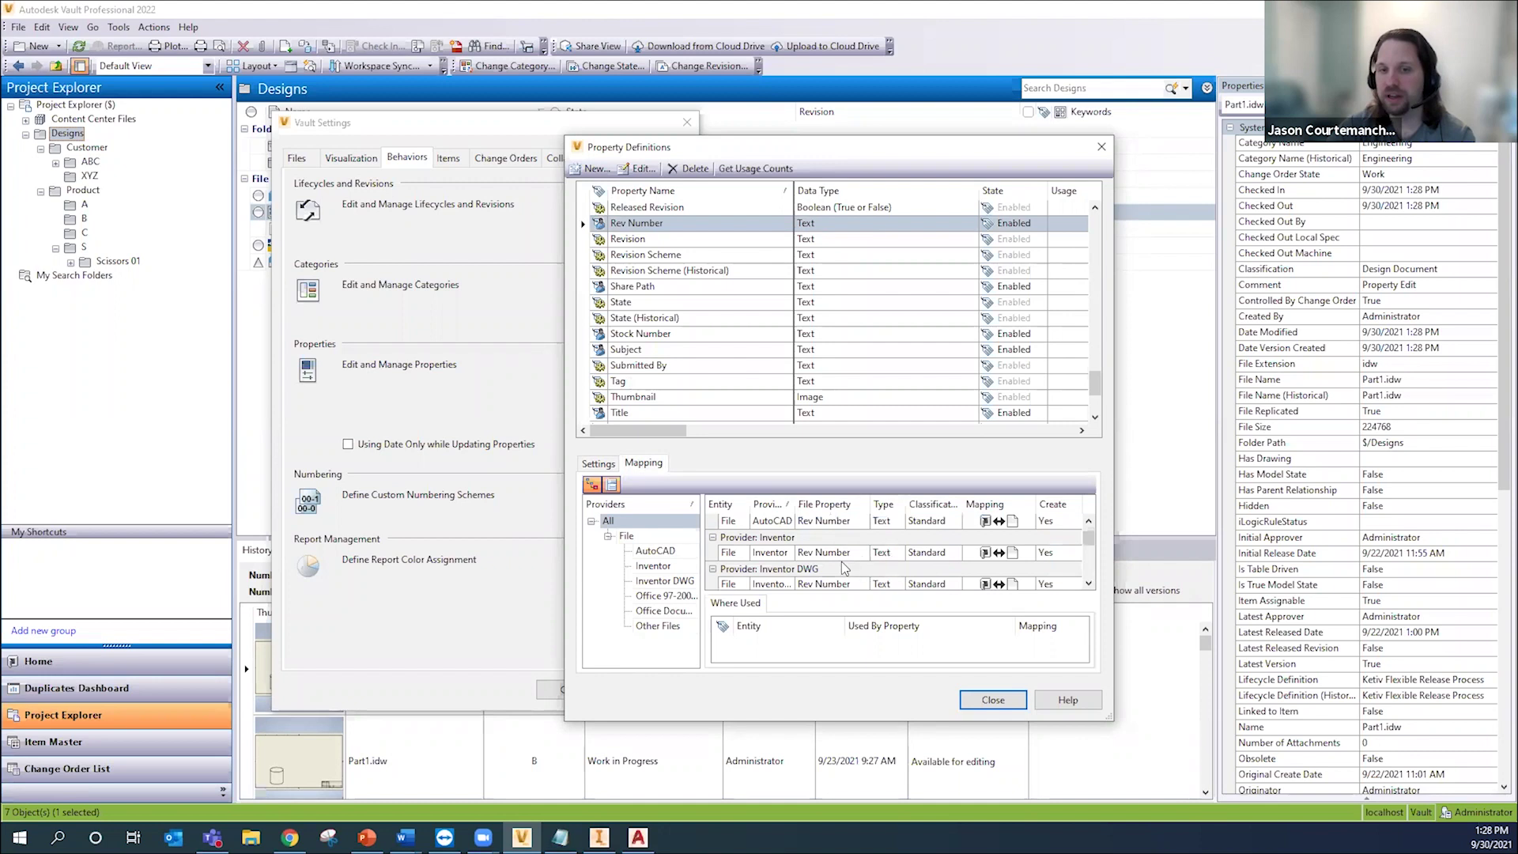
click(644, 239)
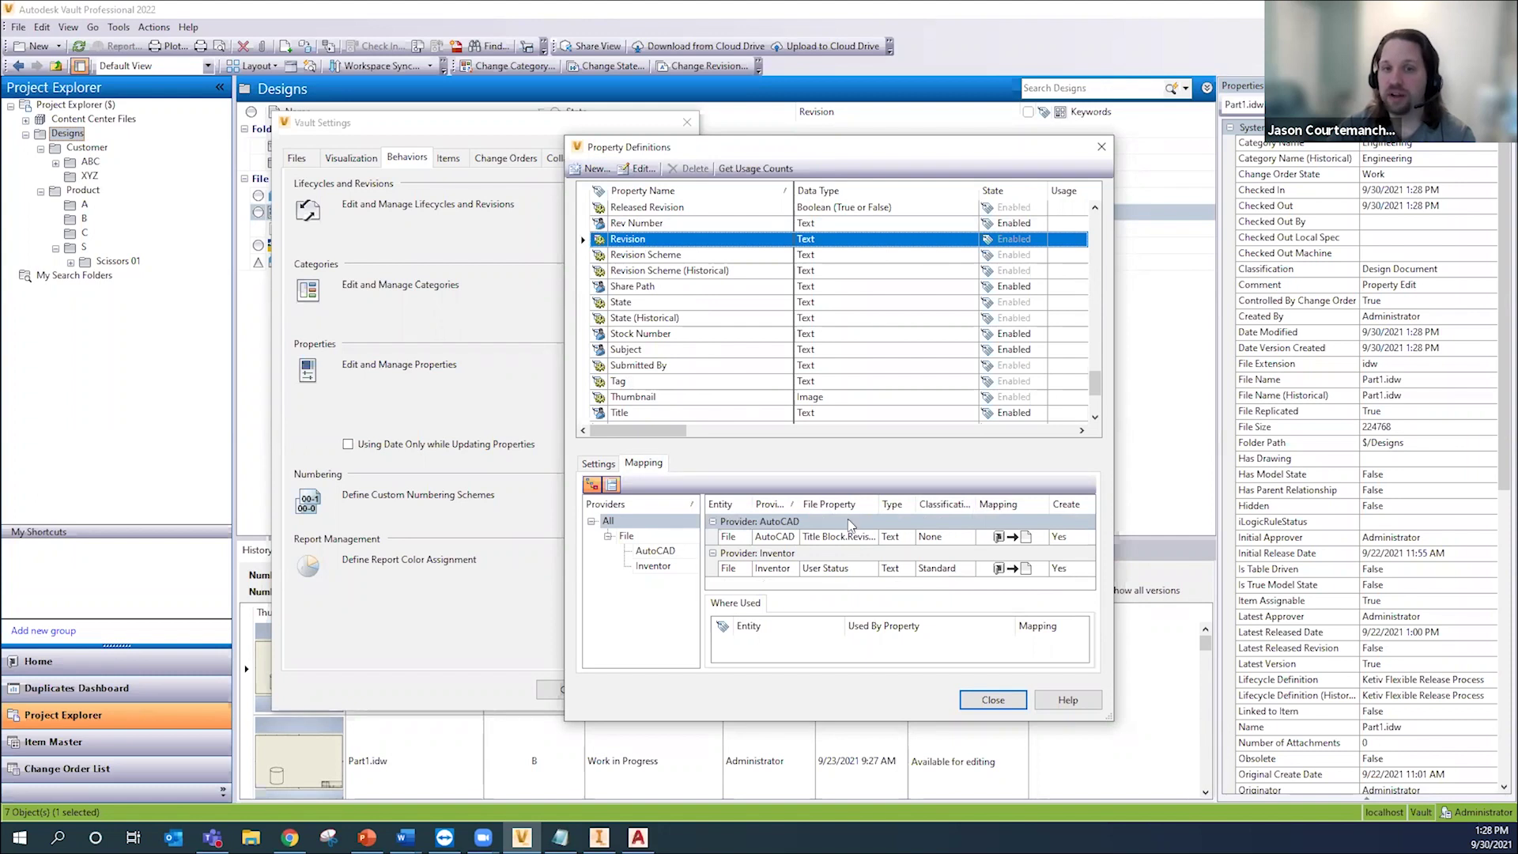
click(1004, 572)
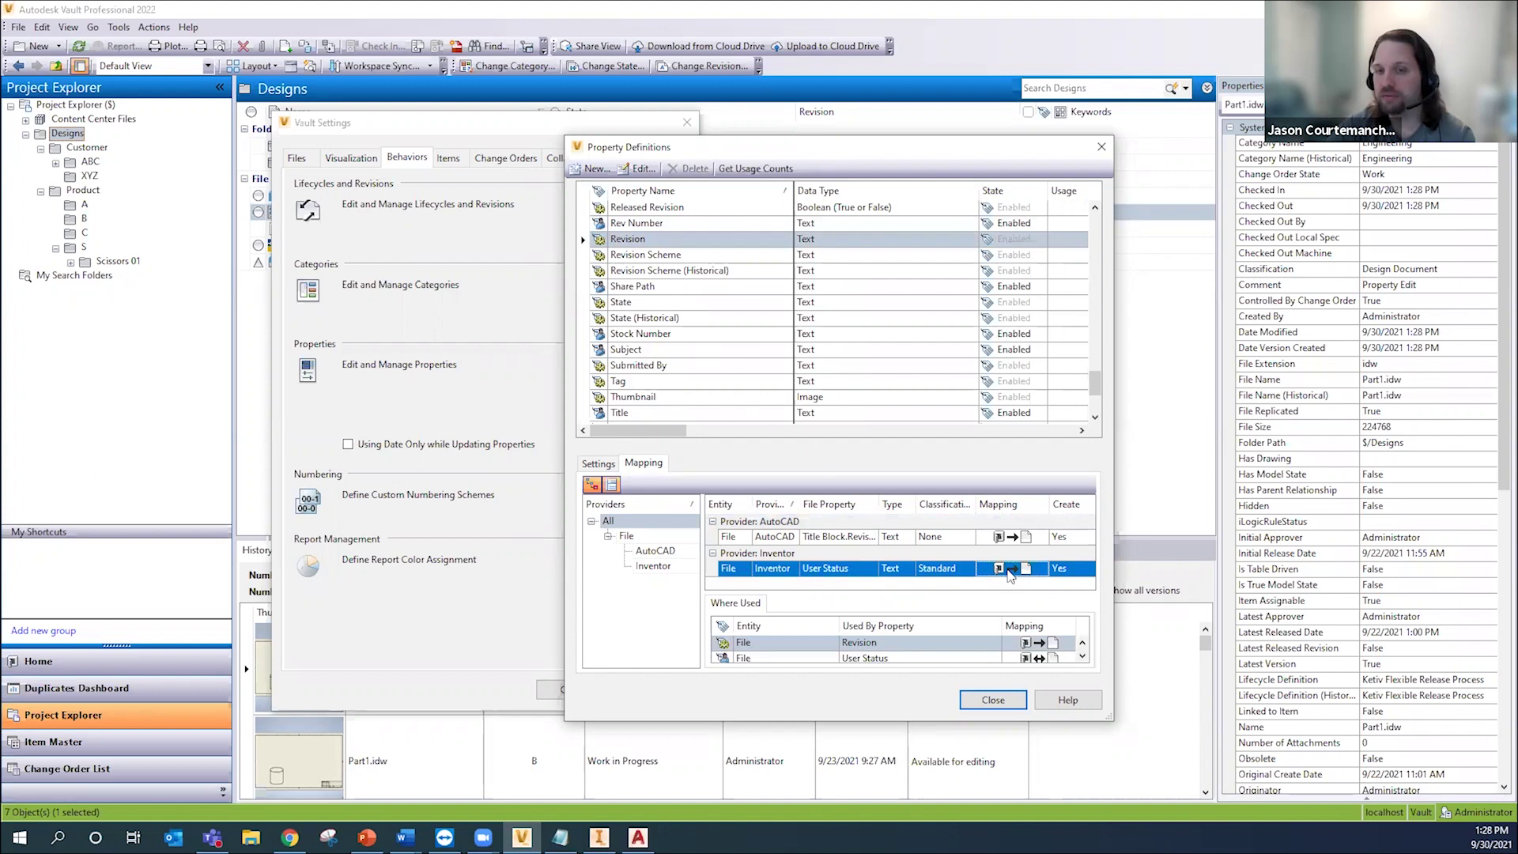
Step: Close the property definitions and the vault settings
click(1009, 702)
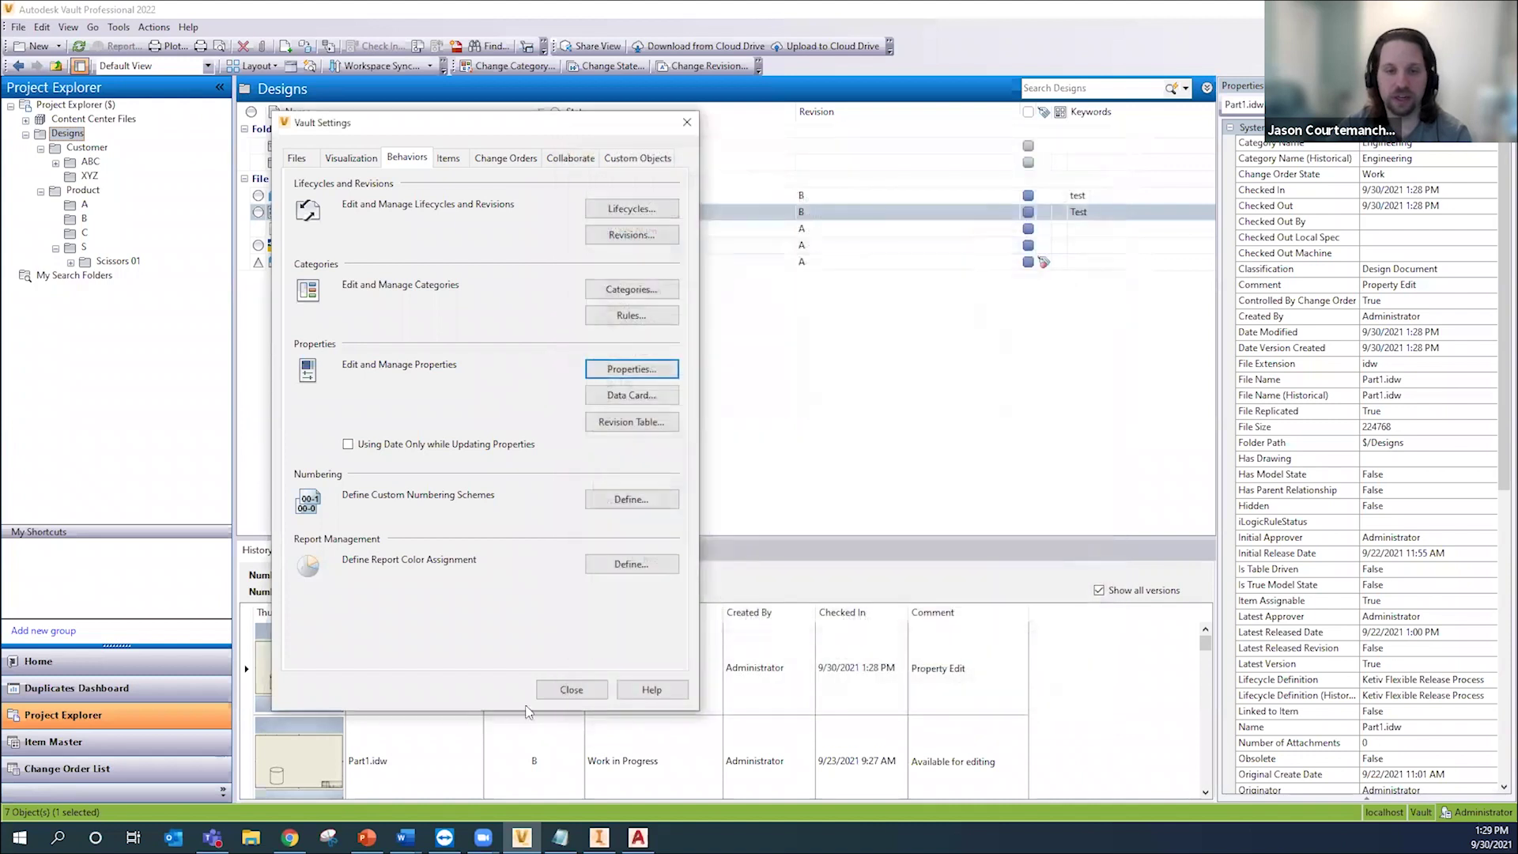
click(566, 690)
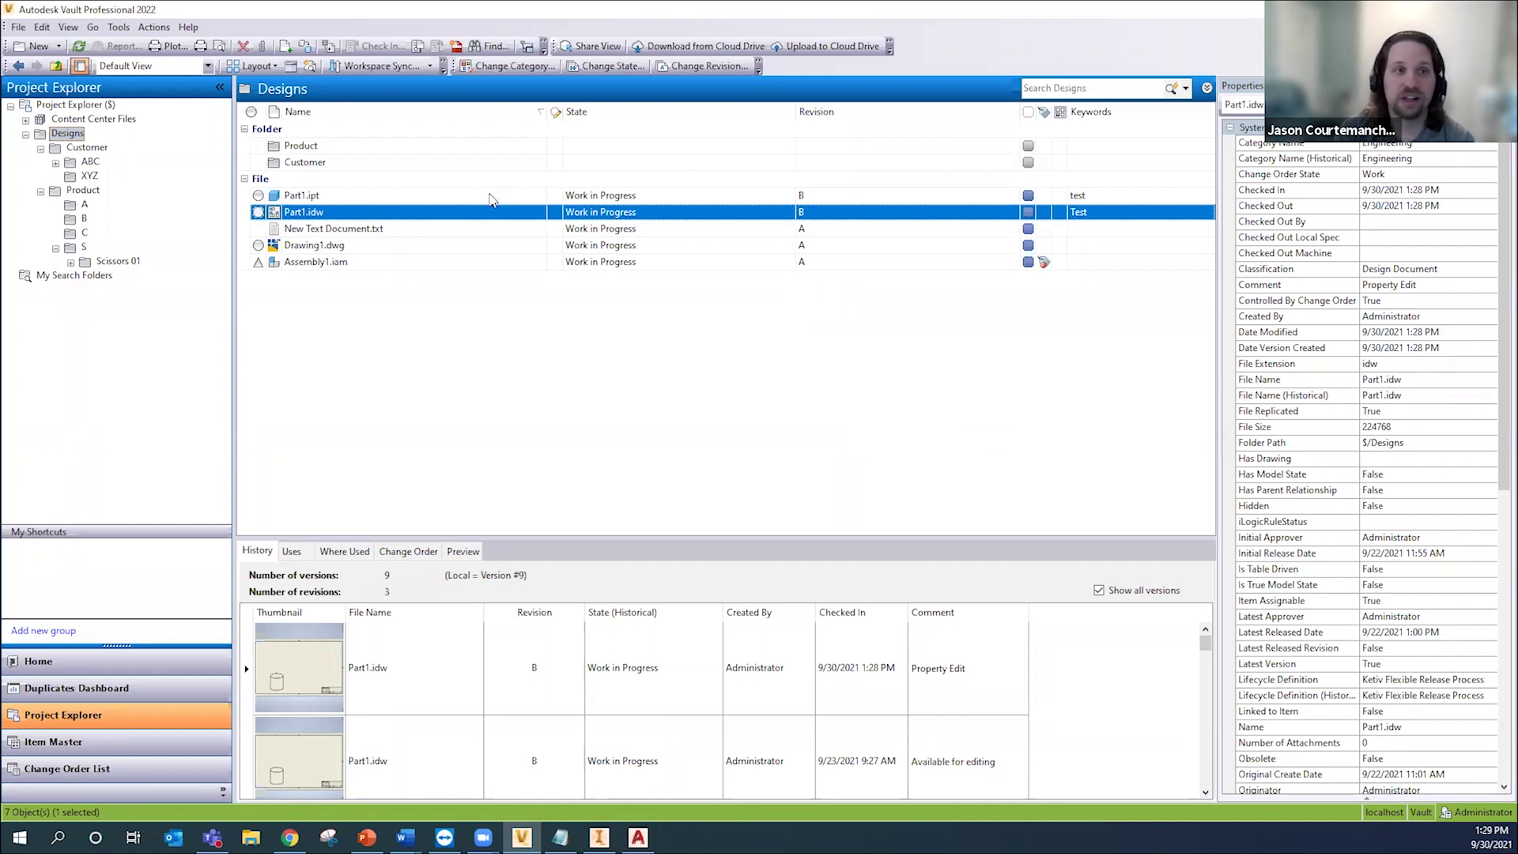
click(119, 27)
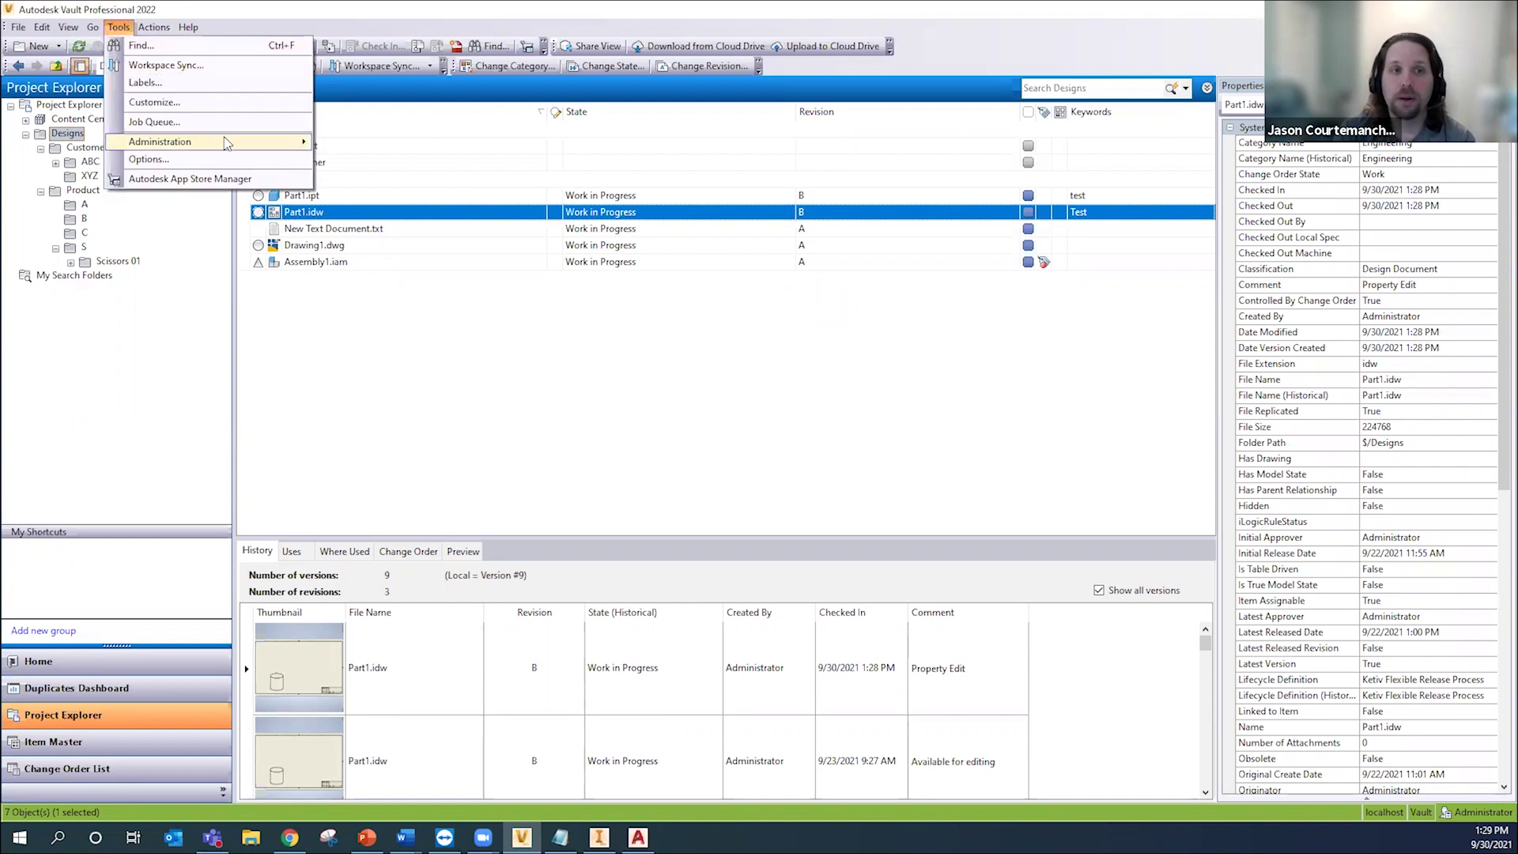
mouse_move(227, 143)
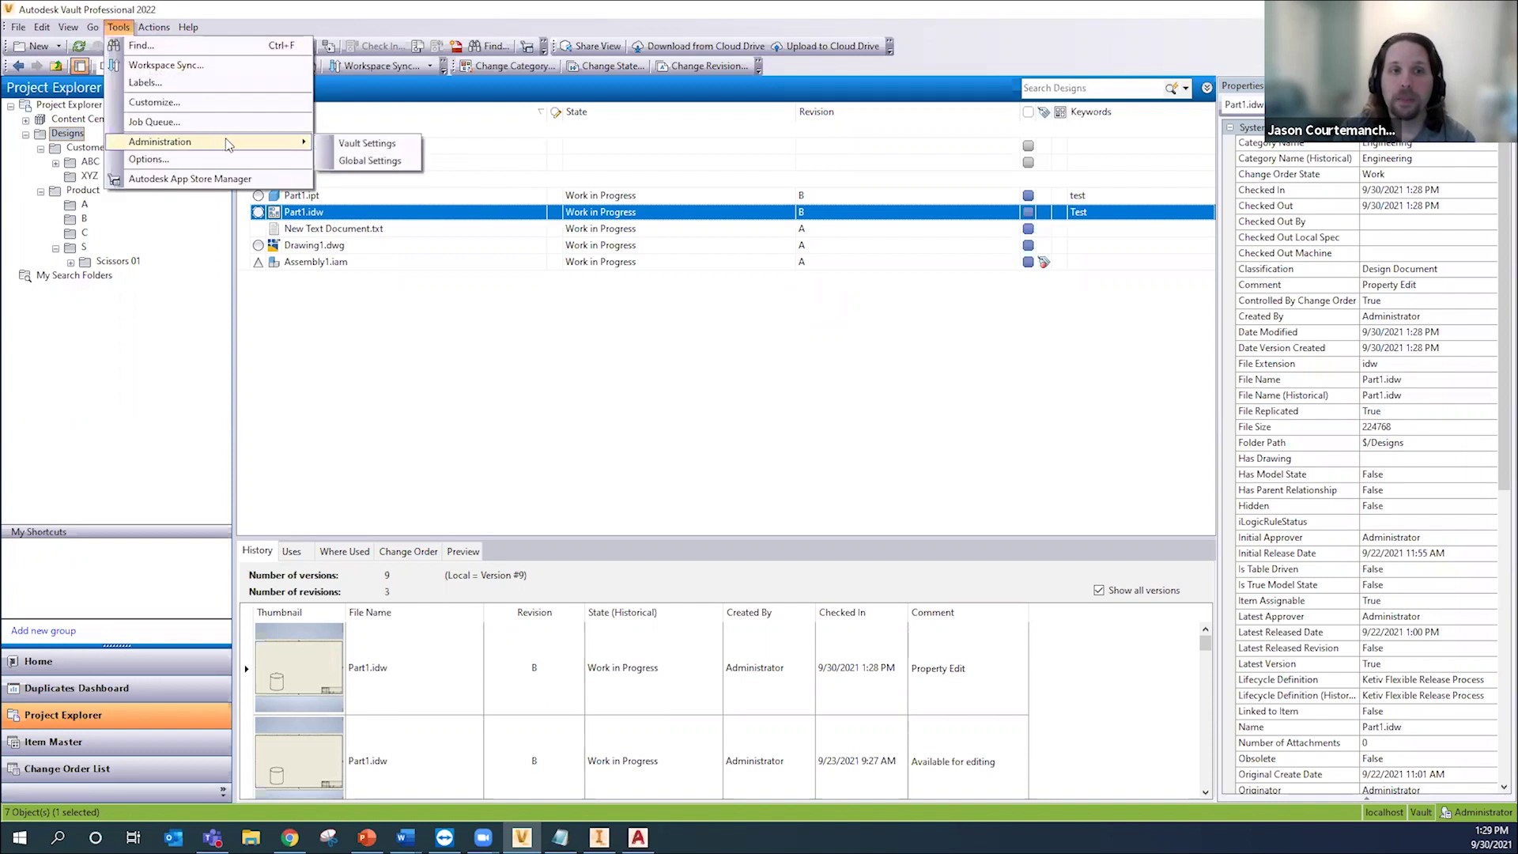
click(638, 448)
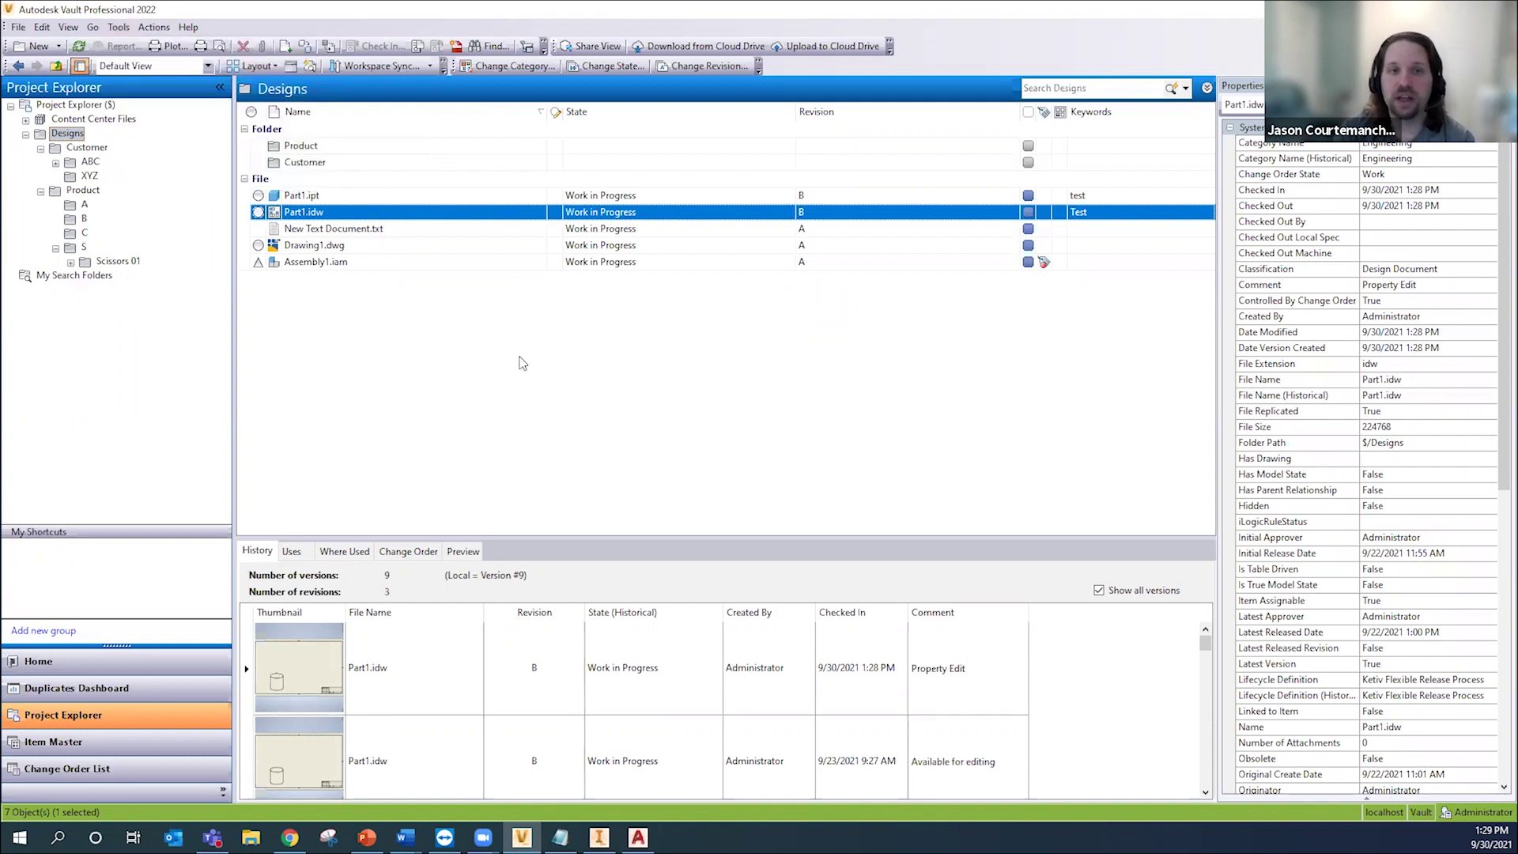
Step: Open Drawing1.dwg from the vault in AutoCAD and check it out
click(633, 247)
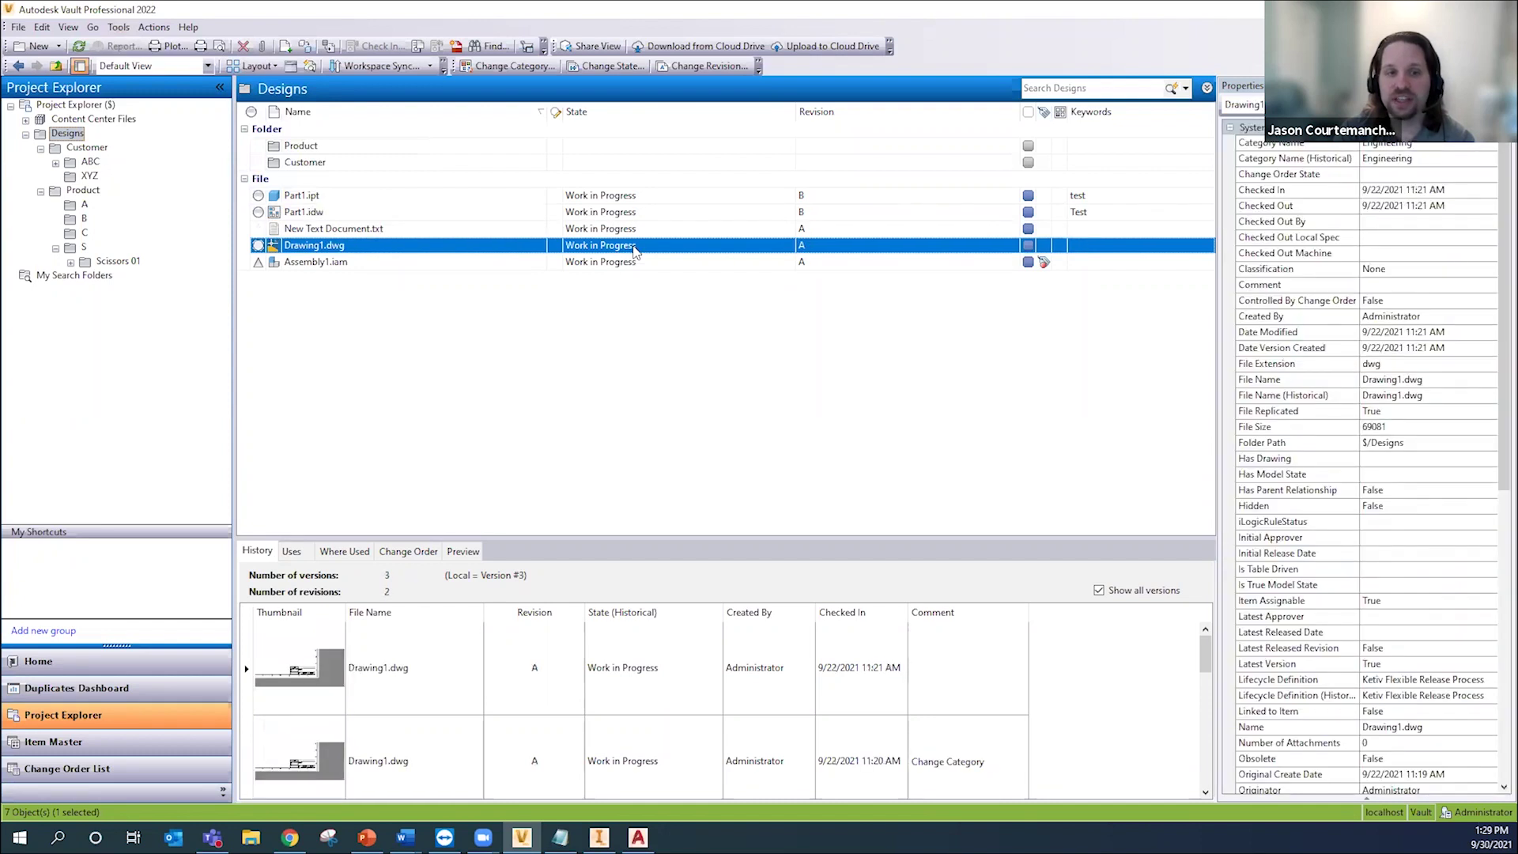
right_click(459, 251)
click(508, 269)
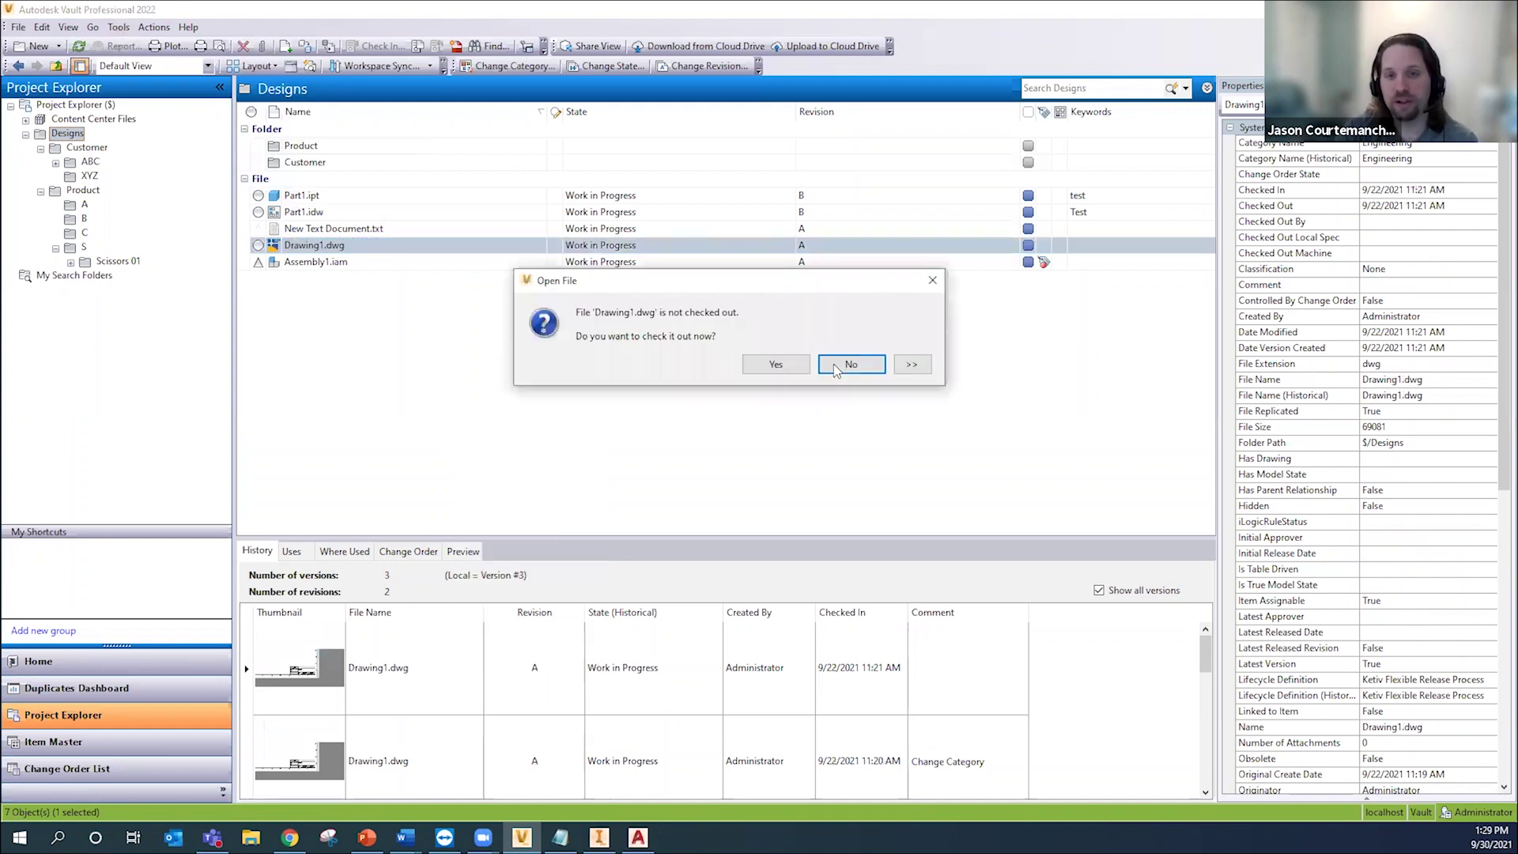
click(775, 365)
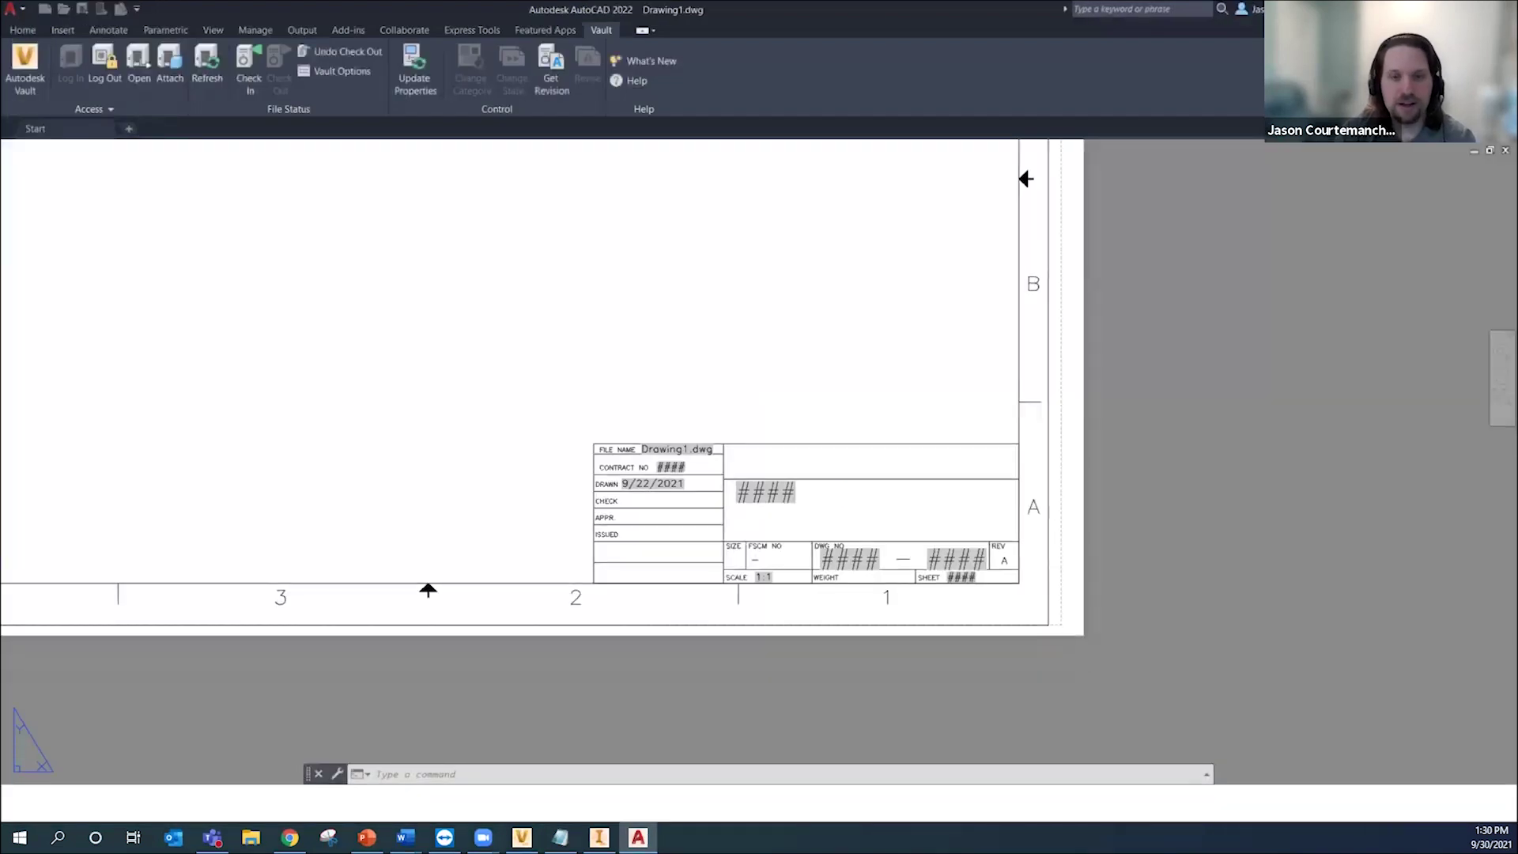
Step: Inspect the title block of Drawing1, including its REV field, and clear the selection
click(916, 486)
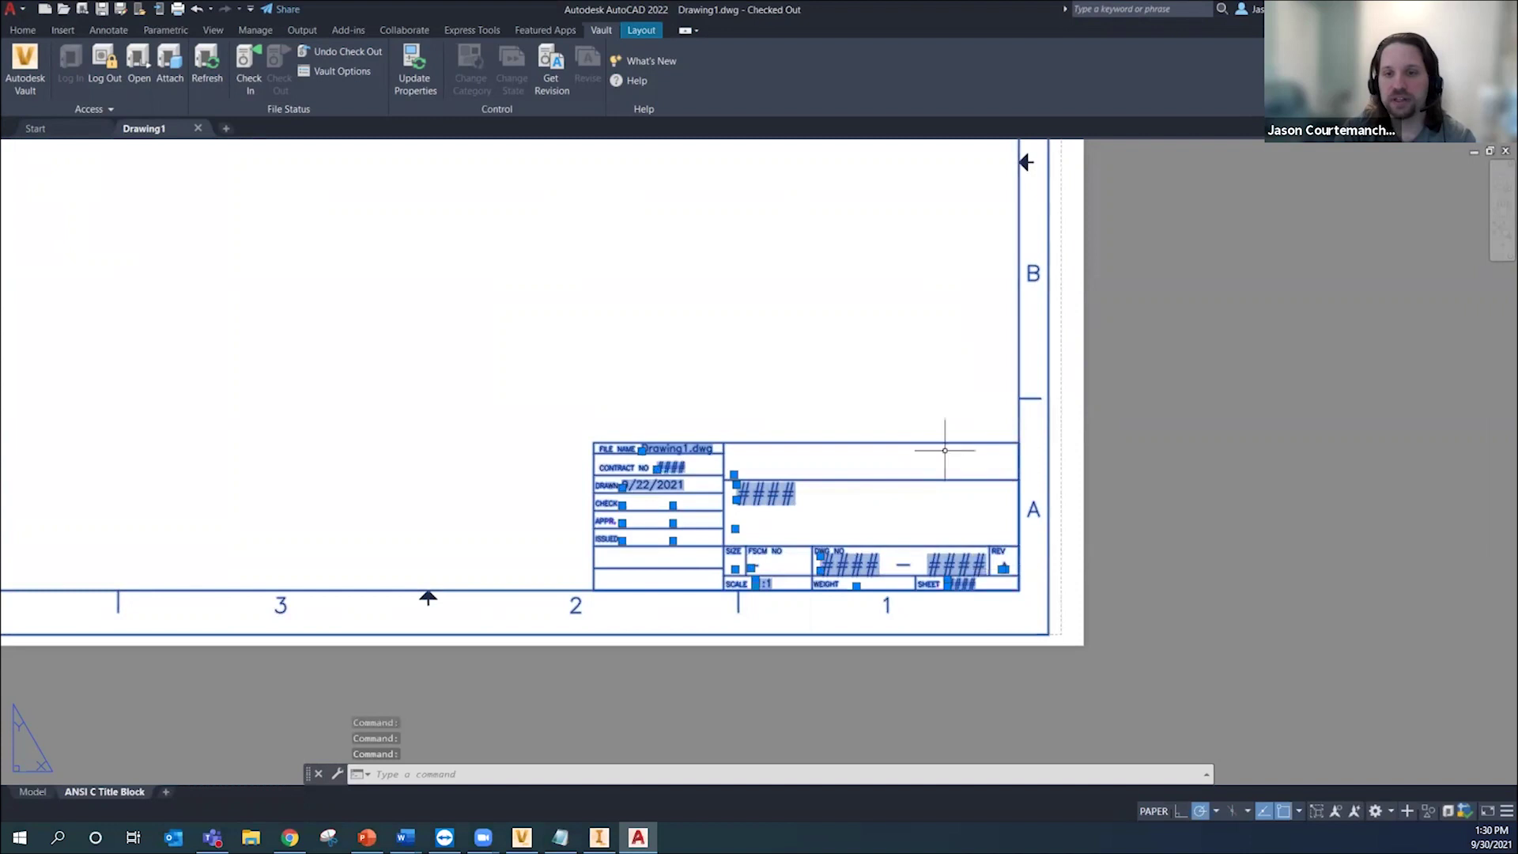
click(932, 411)
key(Escape)
key(Escape)
key(Escape)
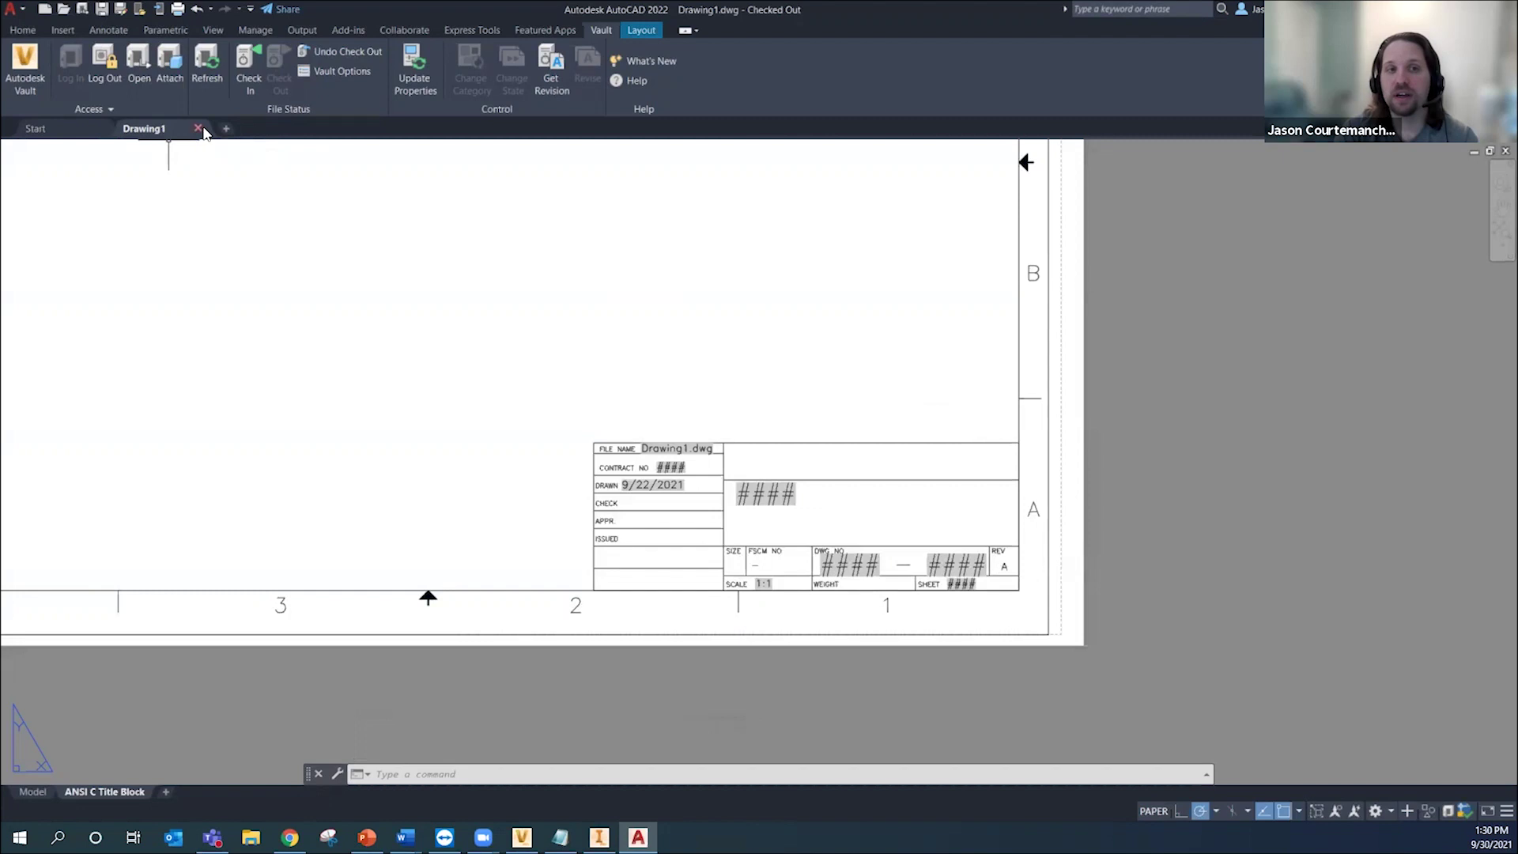
Step: Switch back to Vault and undo the check-out of Drawing1.dwg
key(alt+Tab)
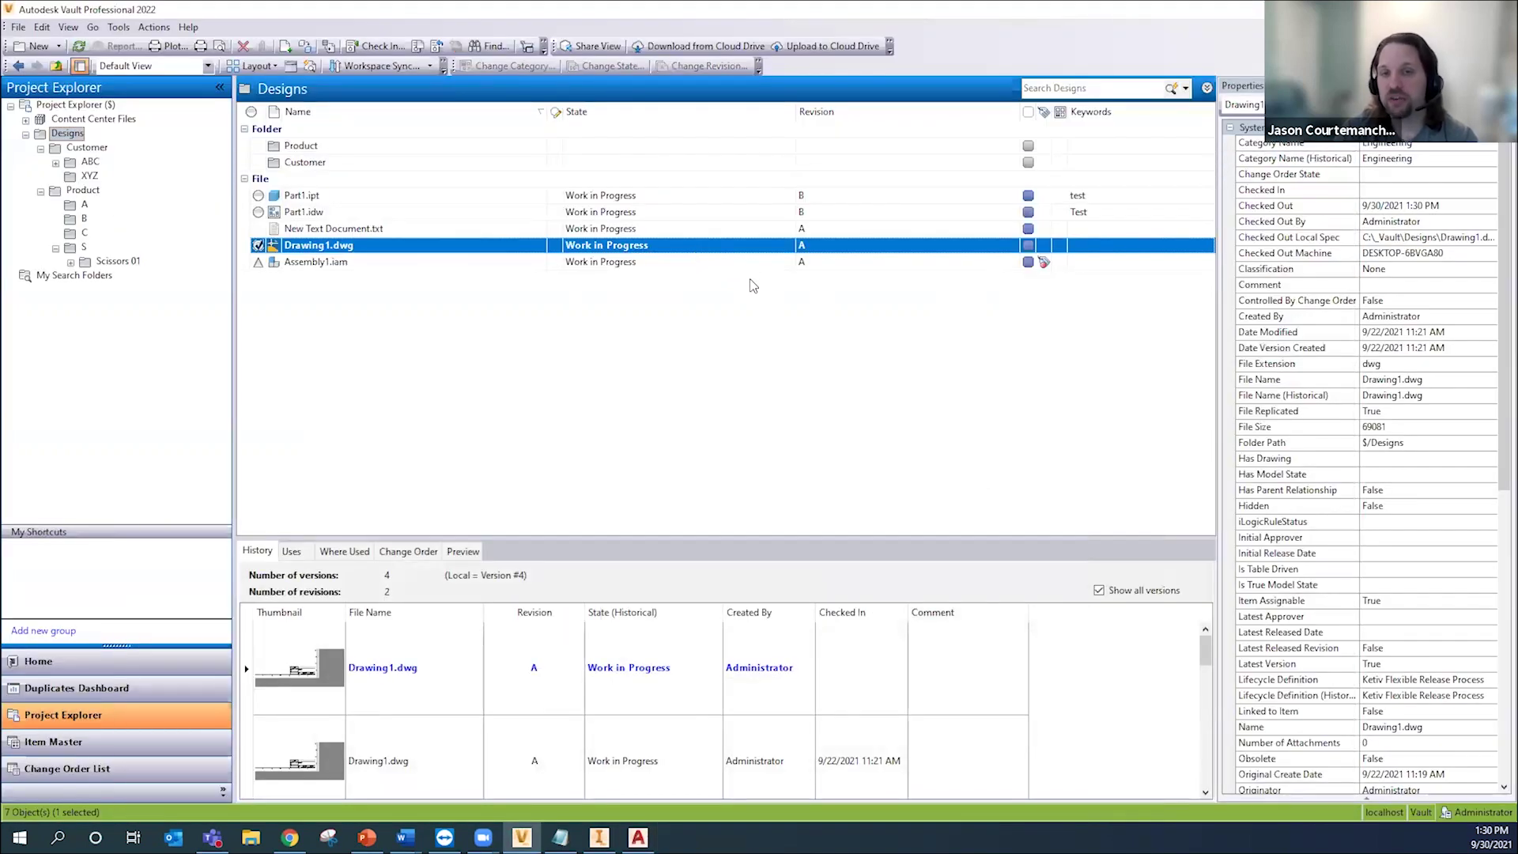
click(649, 263)
click(692, 249)
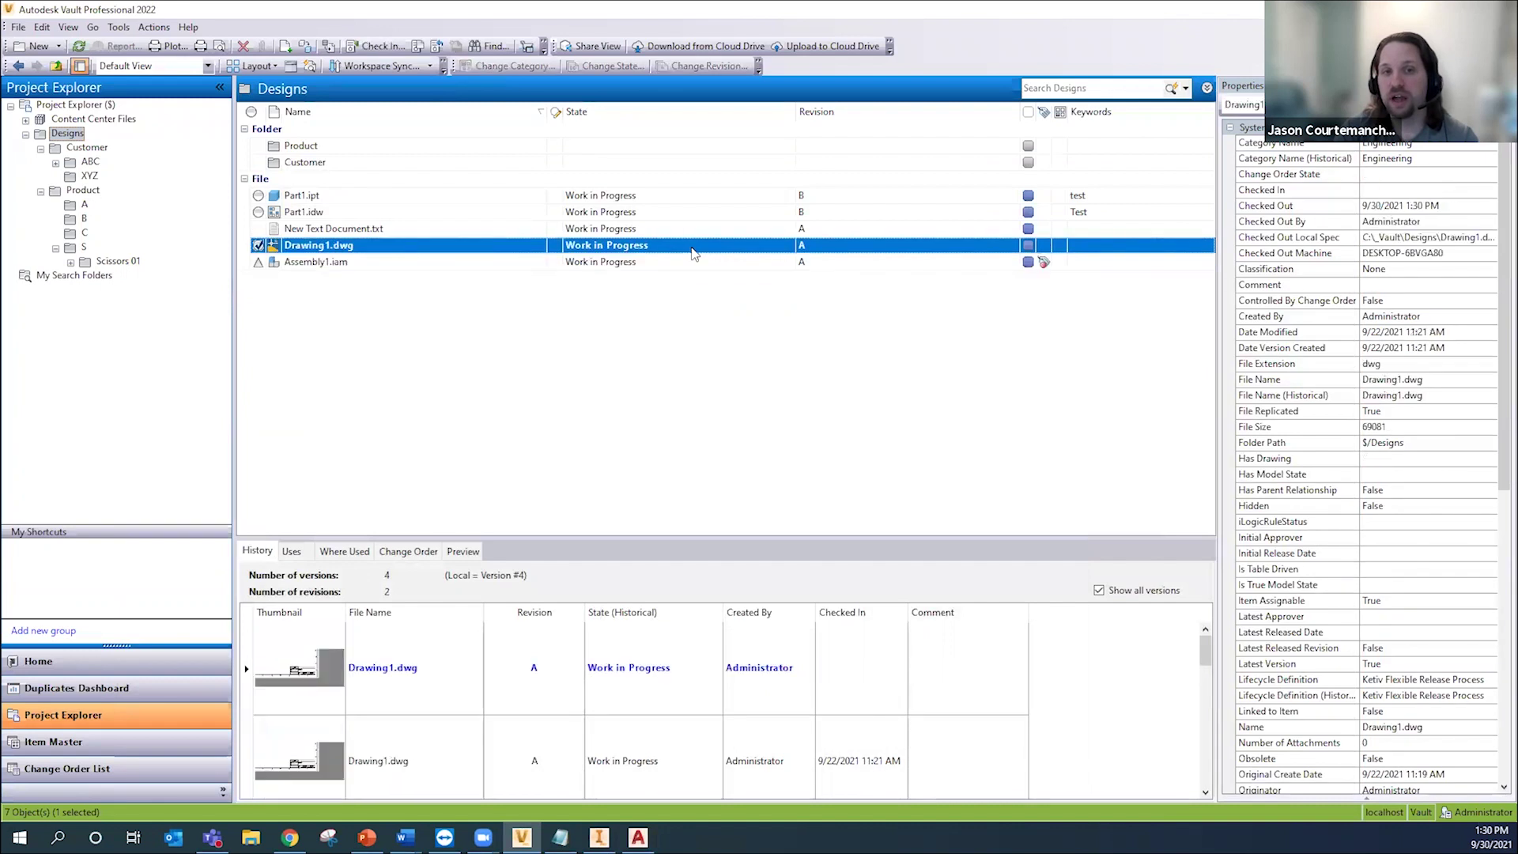
right_click(693, 250)
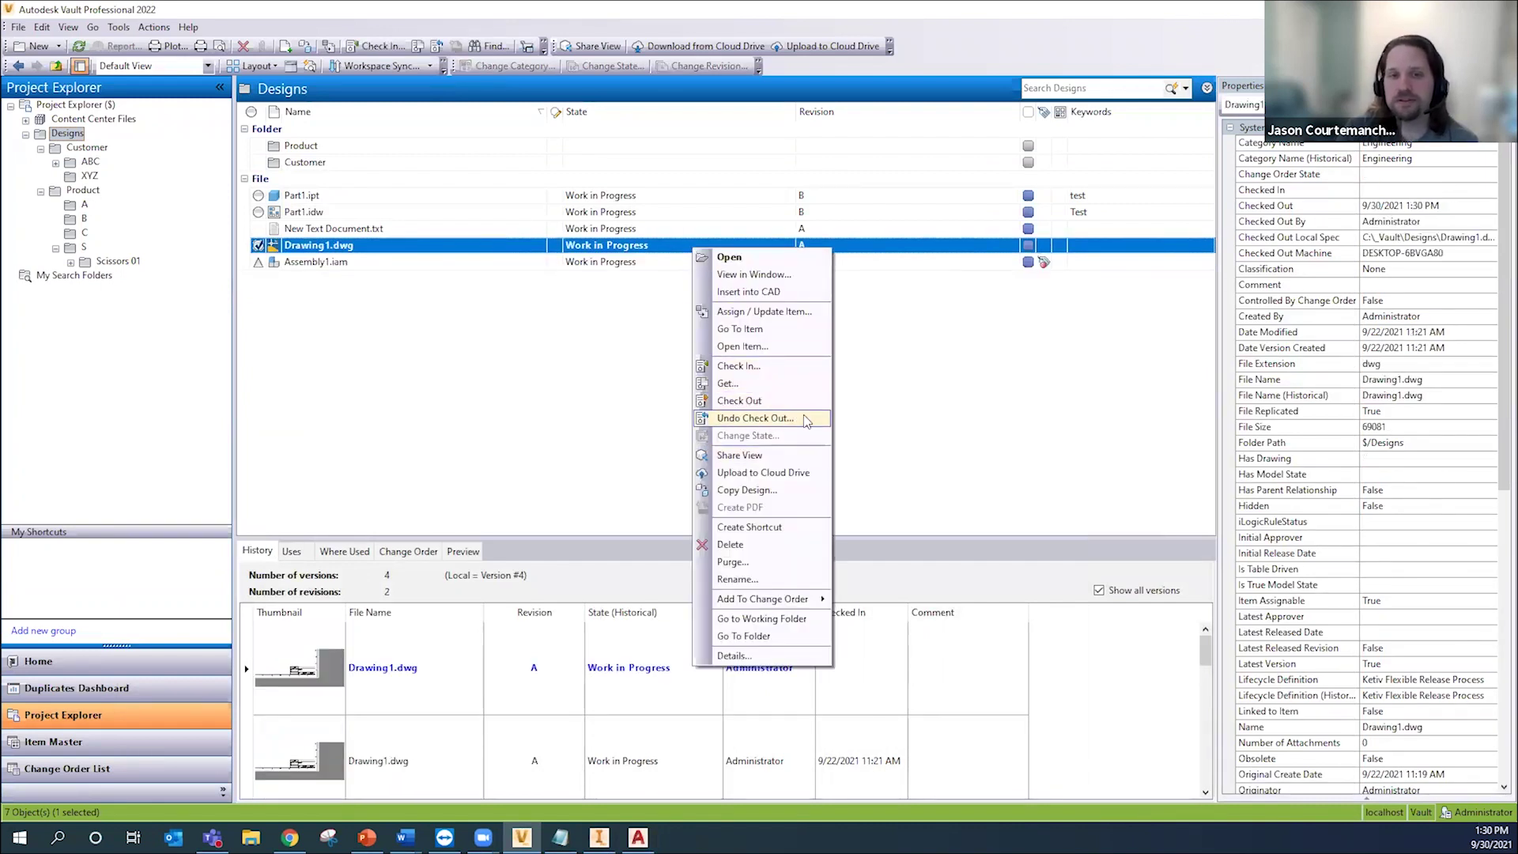
click(800, 419)
click(766, 656)
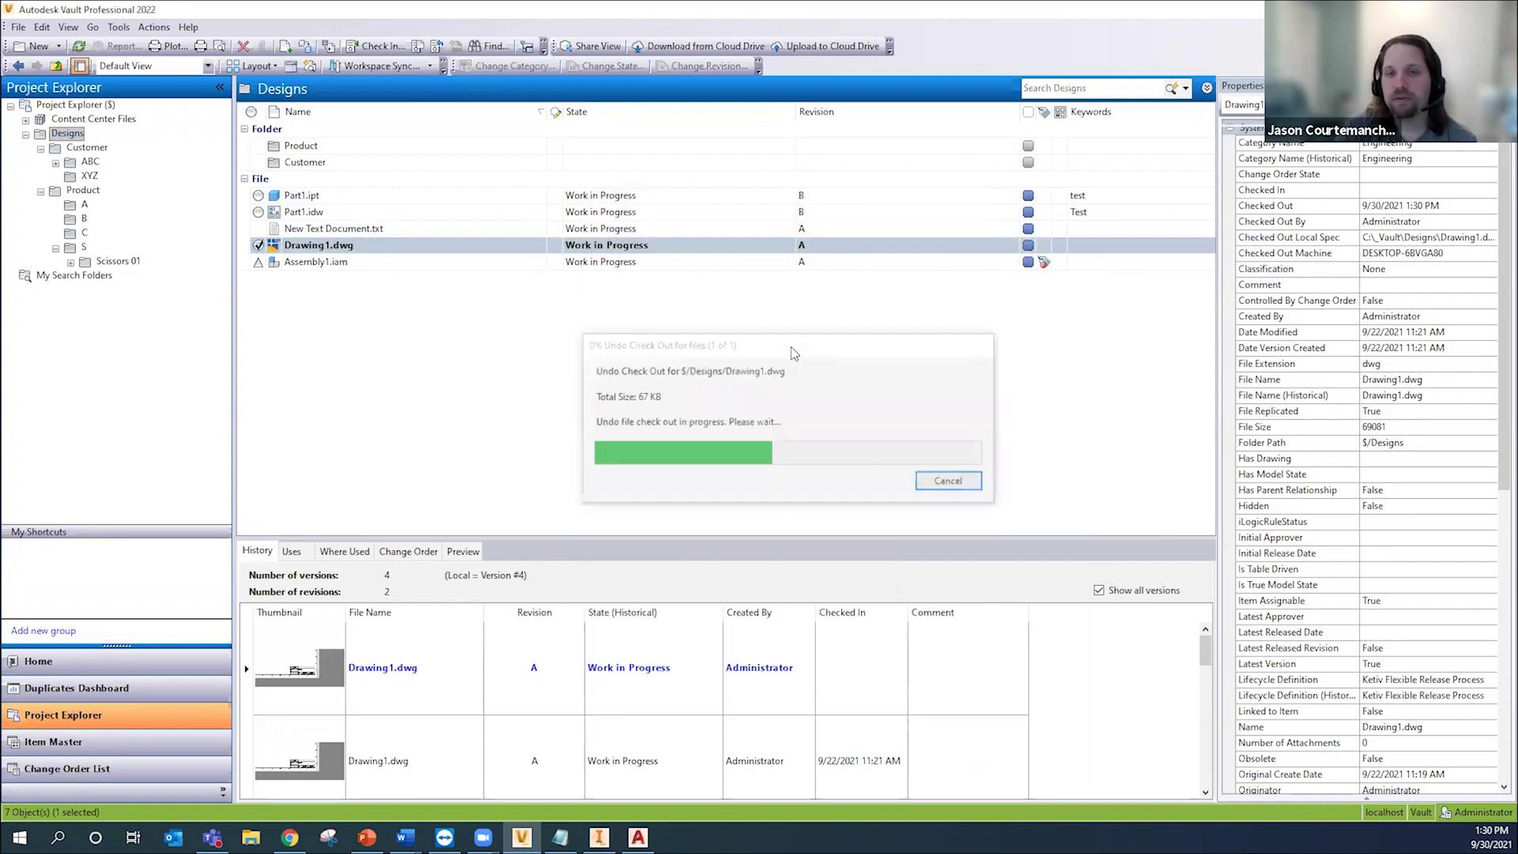
Step: Change the revision of Drawing1.dwg to E, keeping the comment Standard Alphabetic Format
click(702, 66)
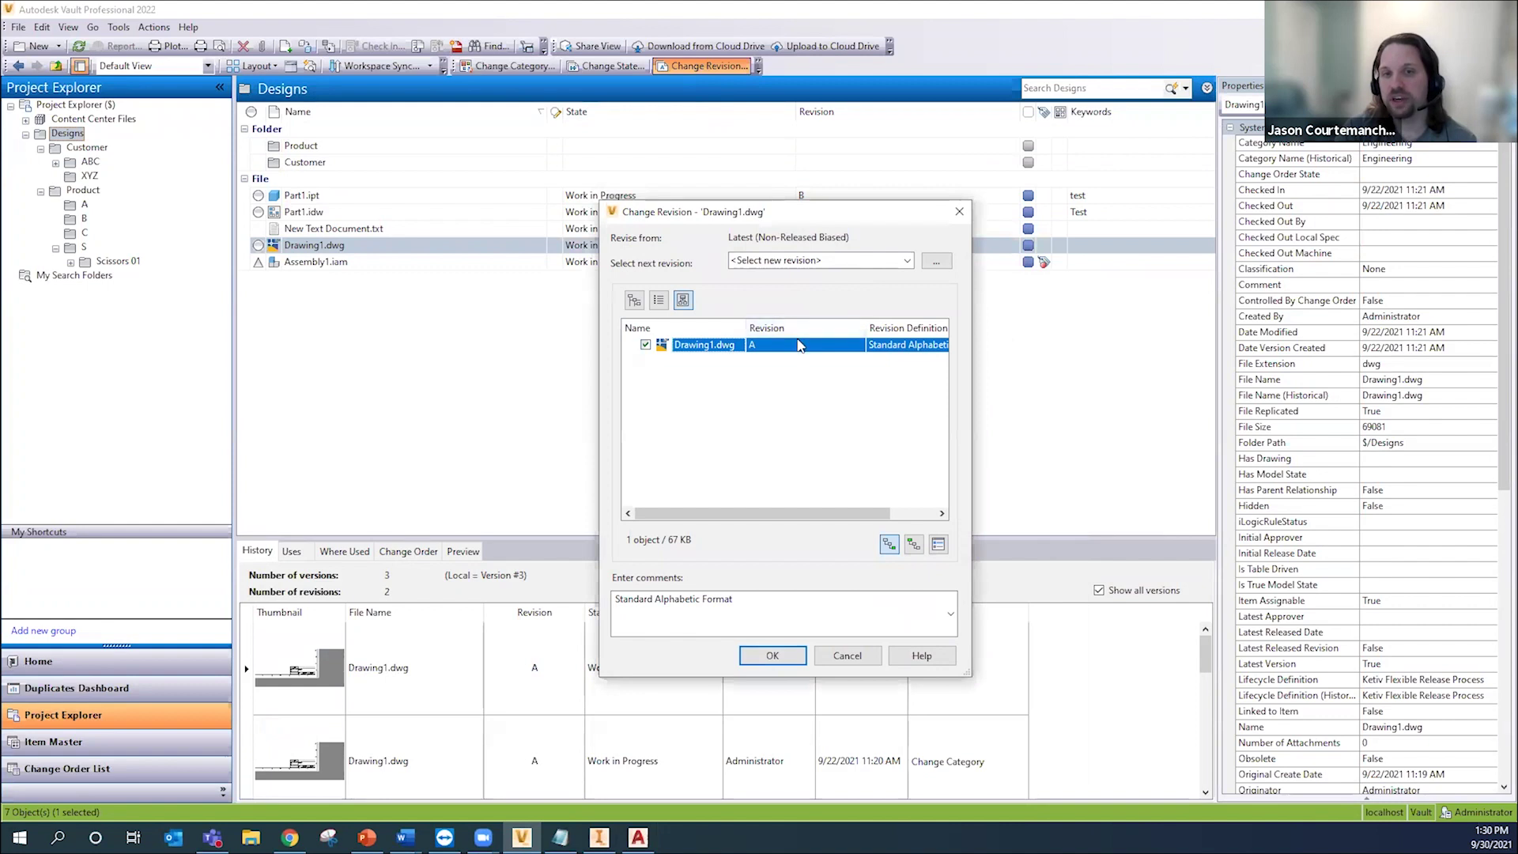
click(795, 343)
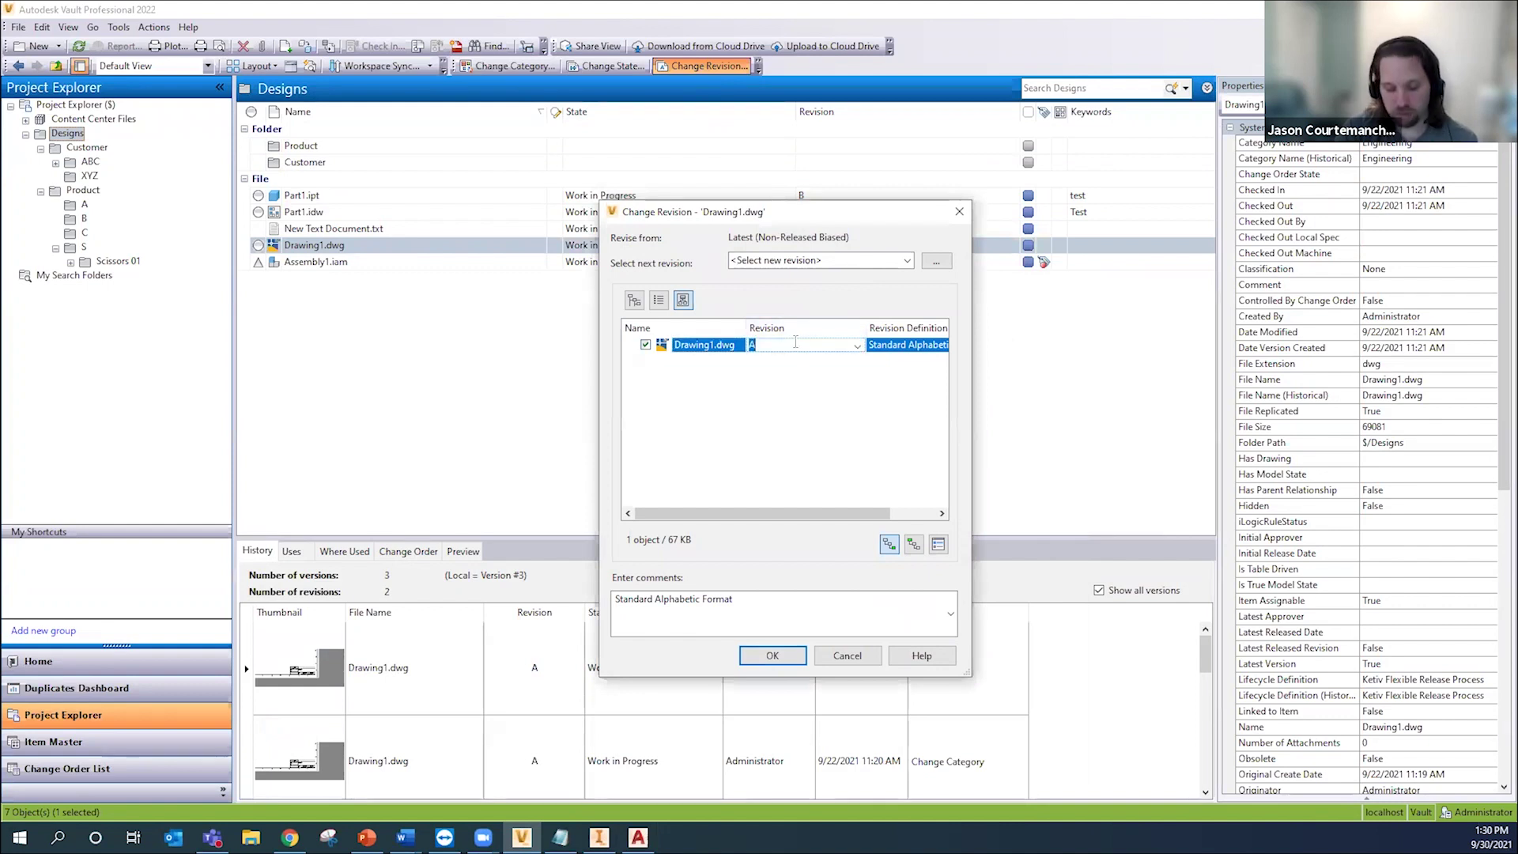
text(E)
click(769, 655)
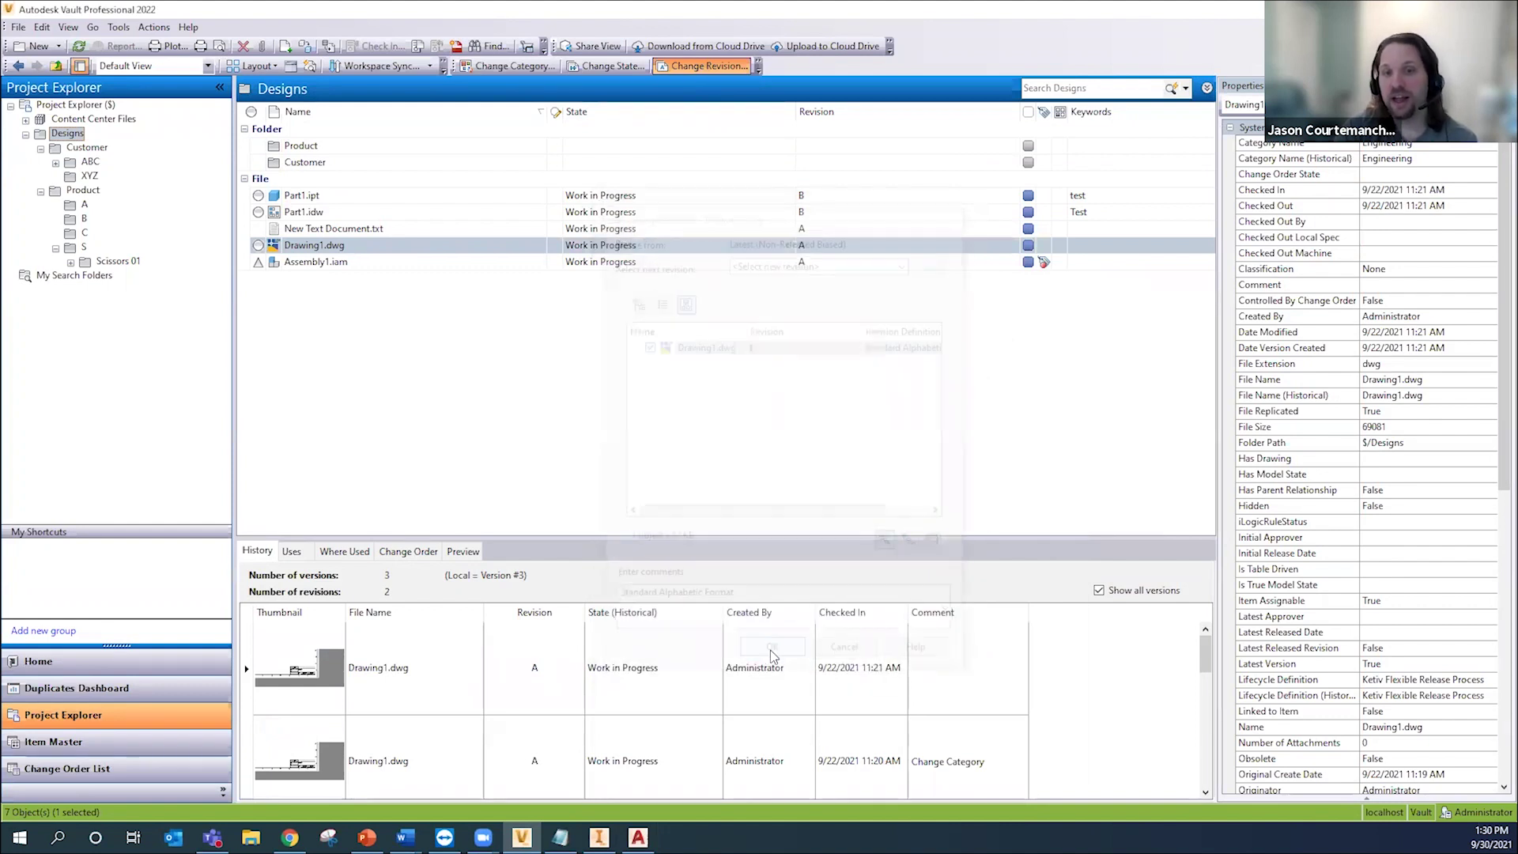
Step: Synchronize the properties of Drawing1.dwg, review the title block revision entry and close the results report
click(153, 26)
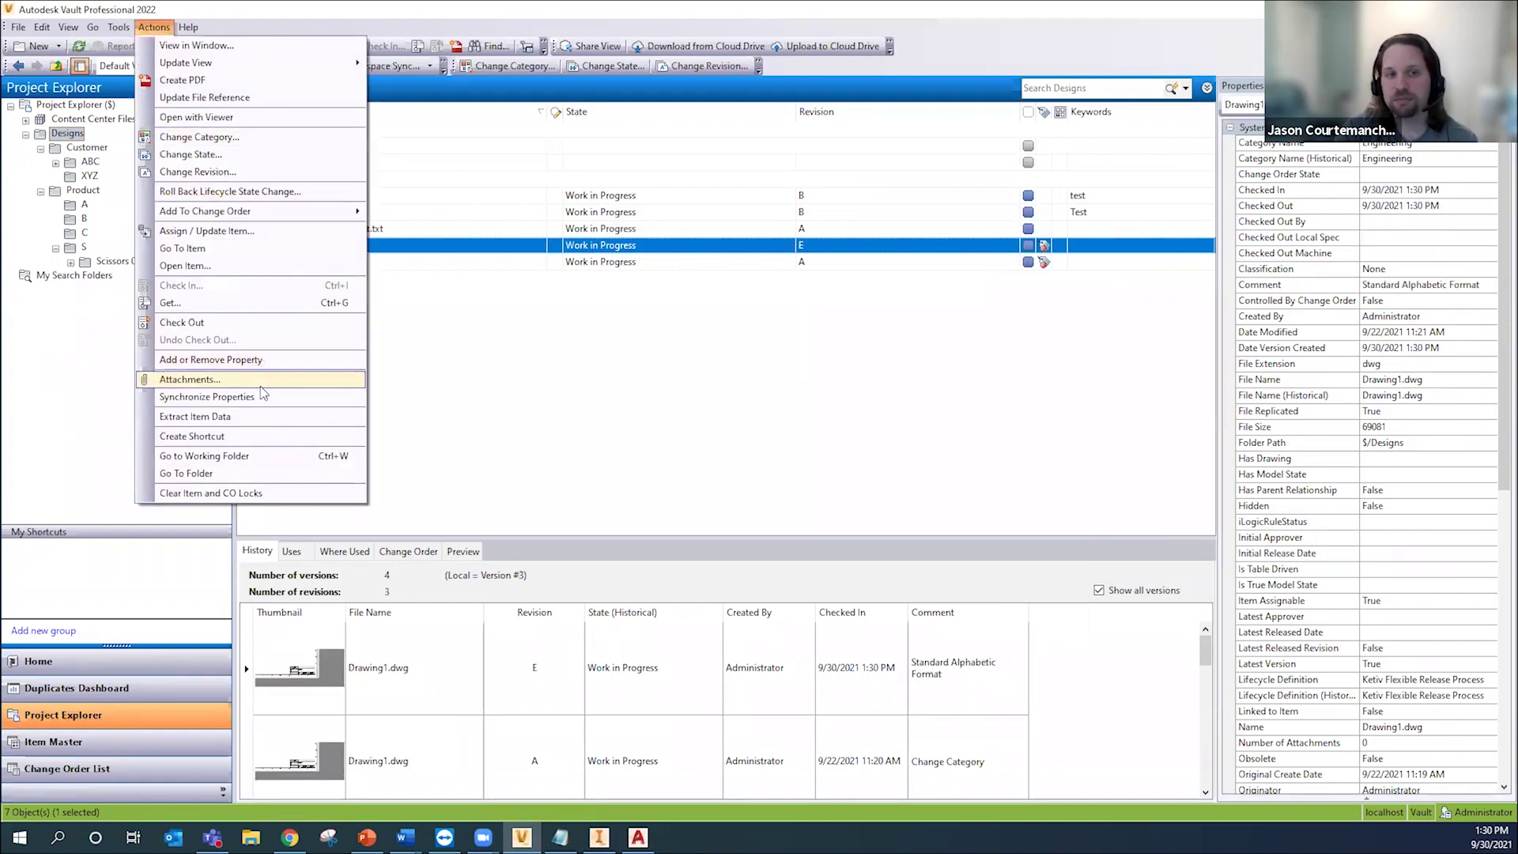
click(237, 396)
click(785, 585)
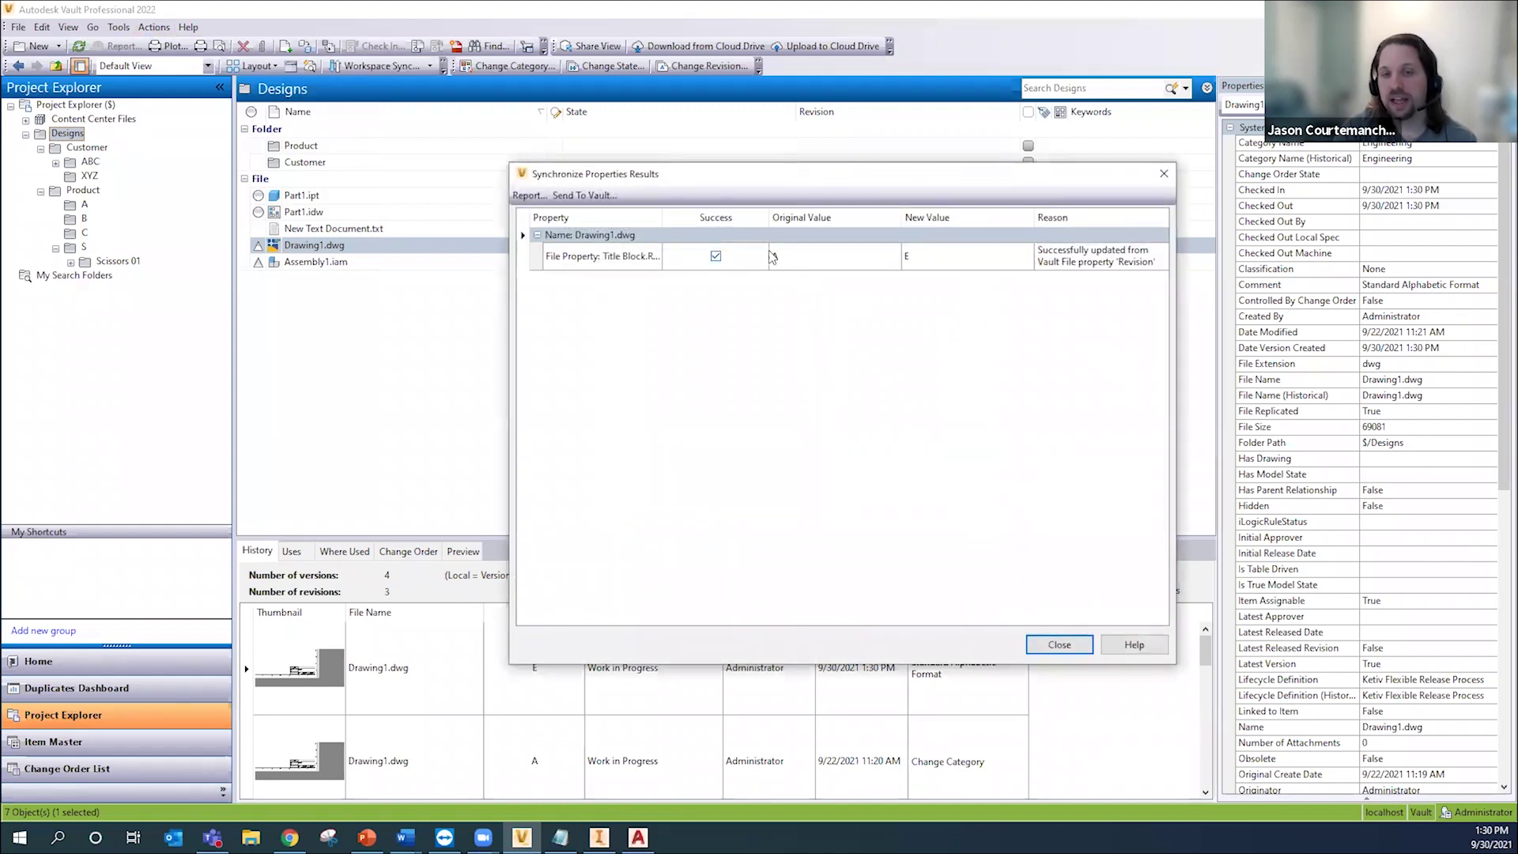
click(775, 256)
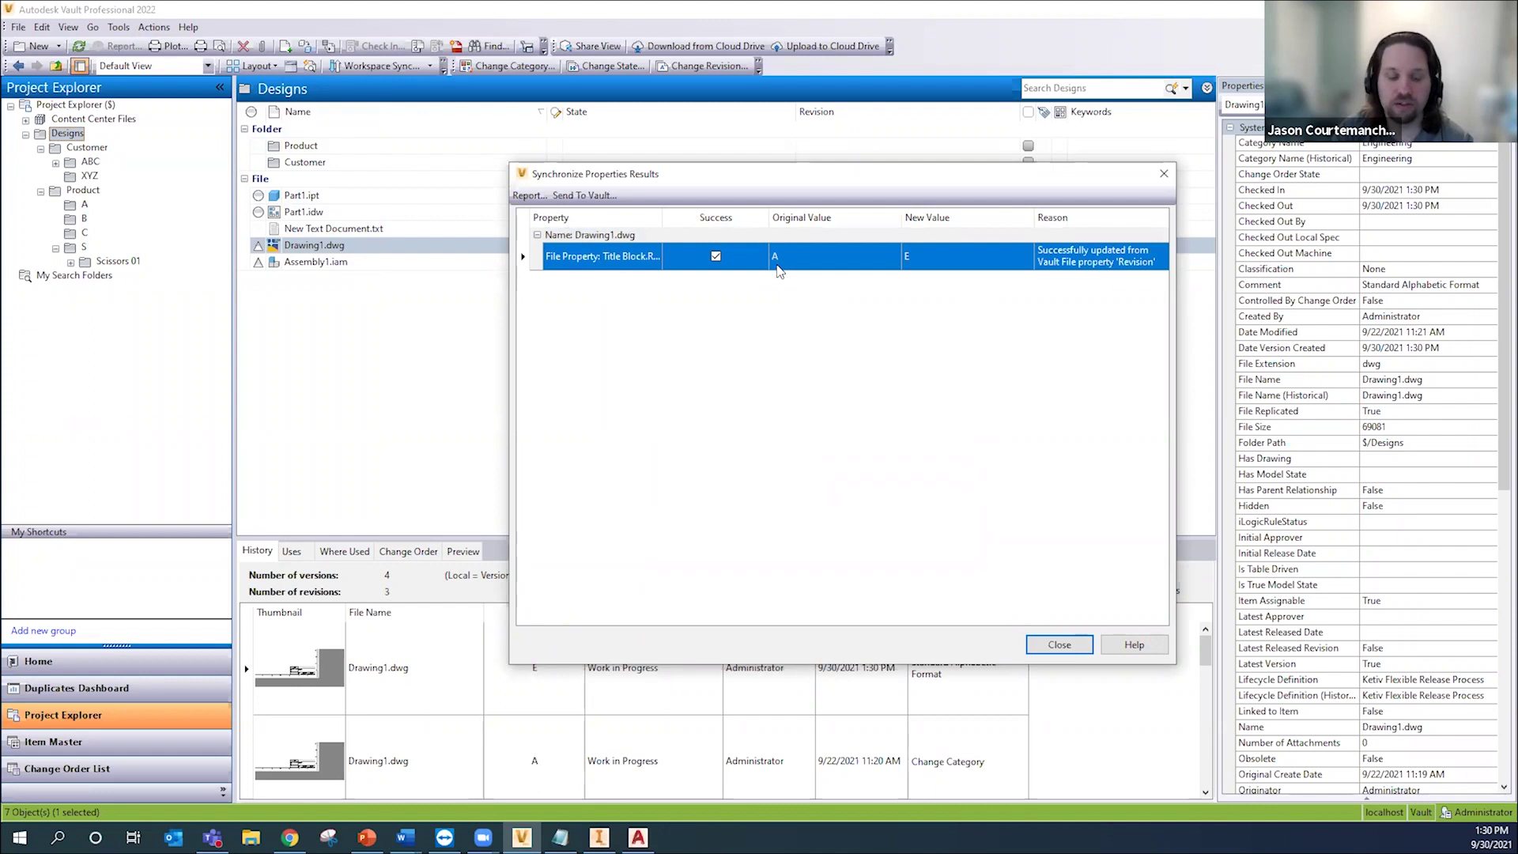
click(1058, 644)
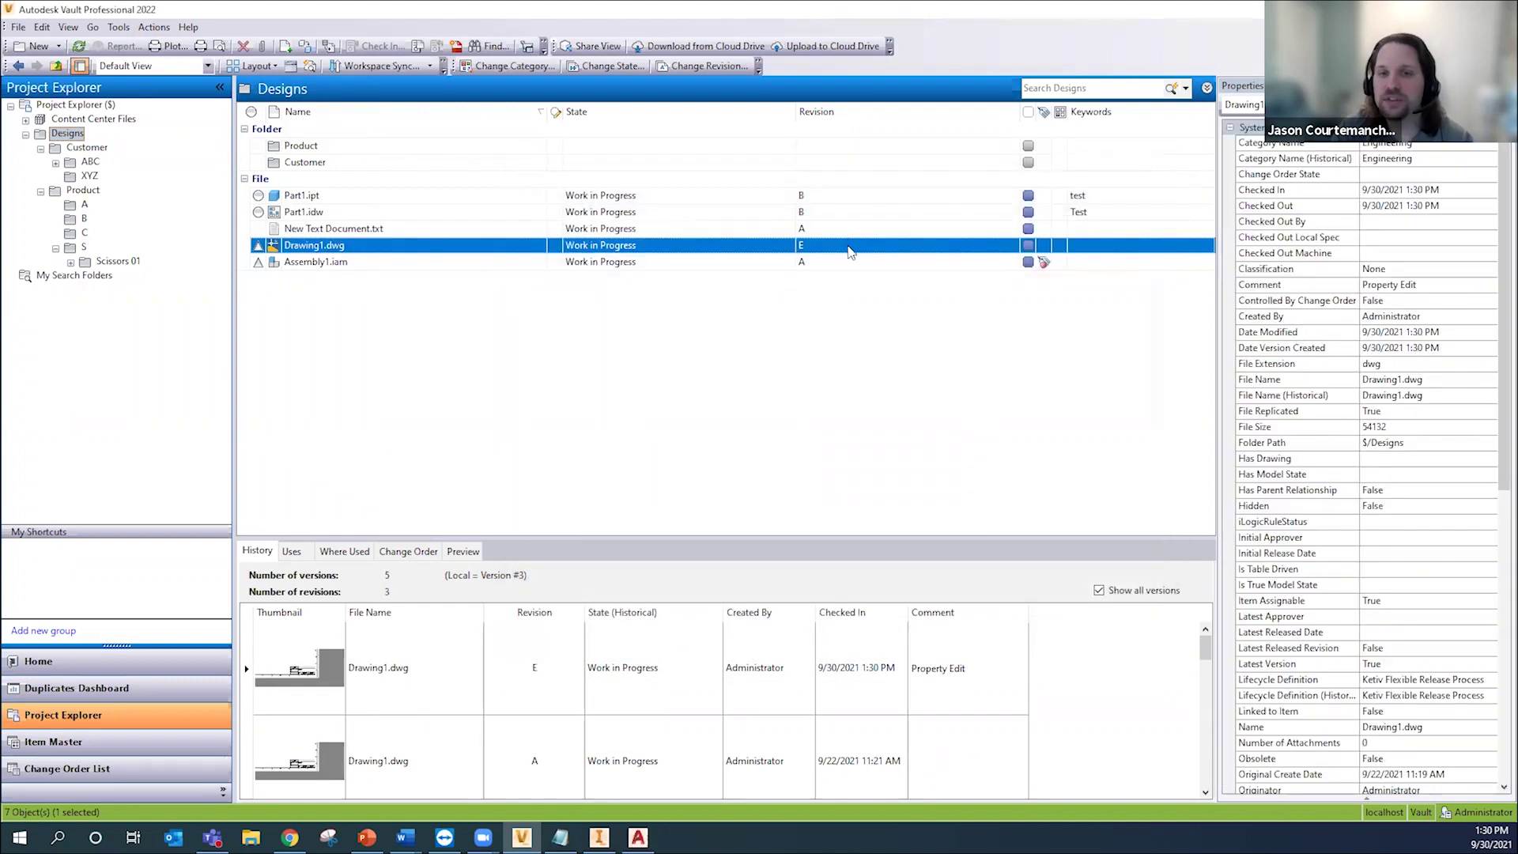
Step: Try to open Drawing1.dwg from the vault without checking it out
click(857, 256)
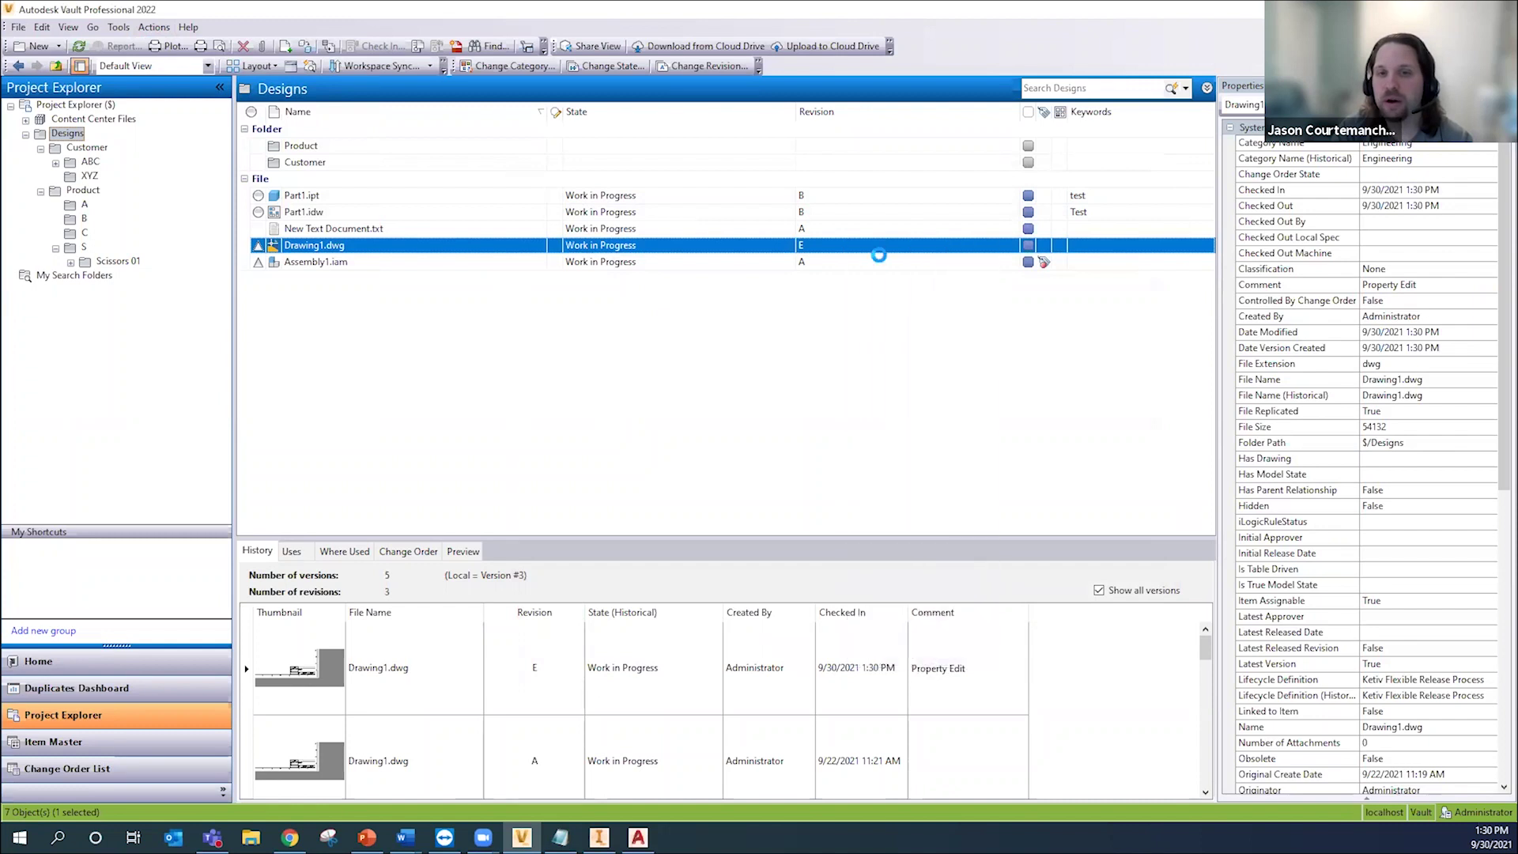
click(853, 361)
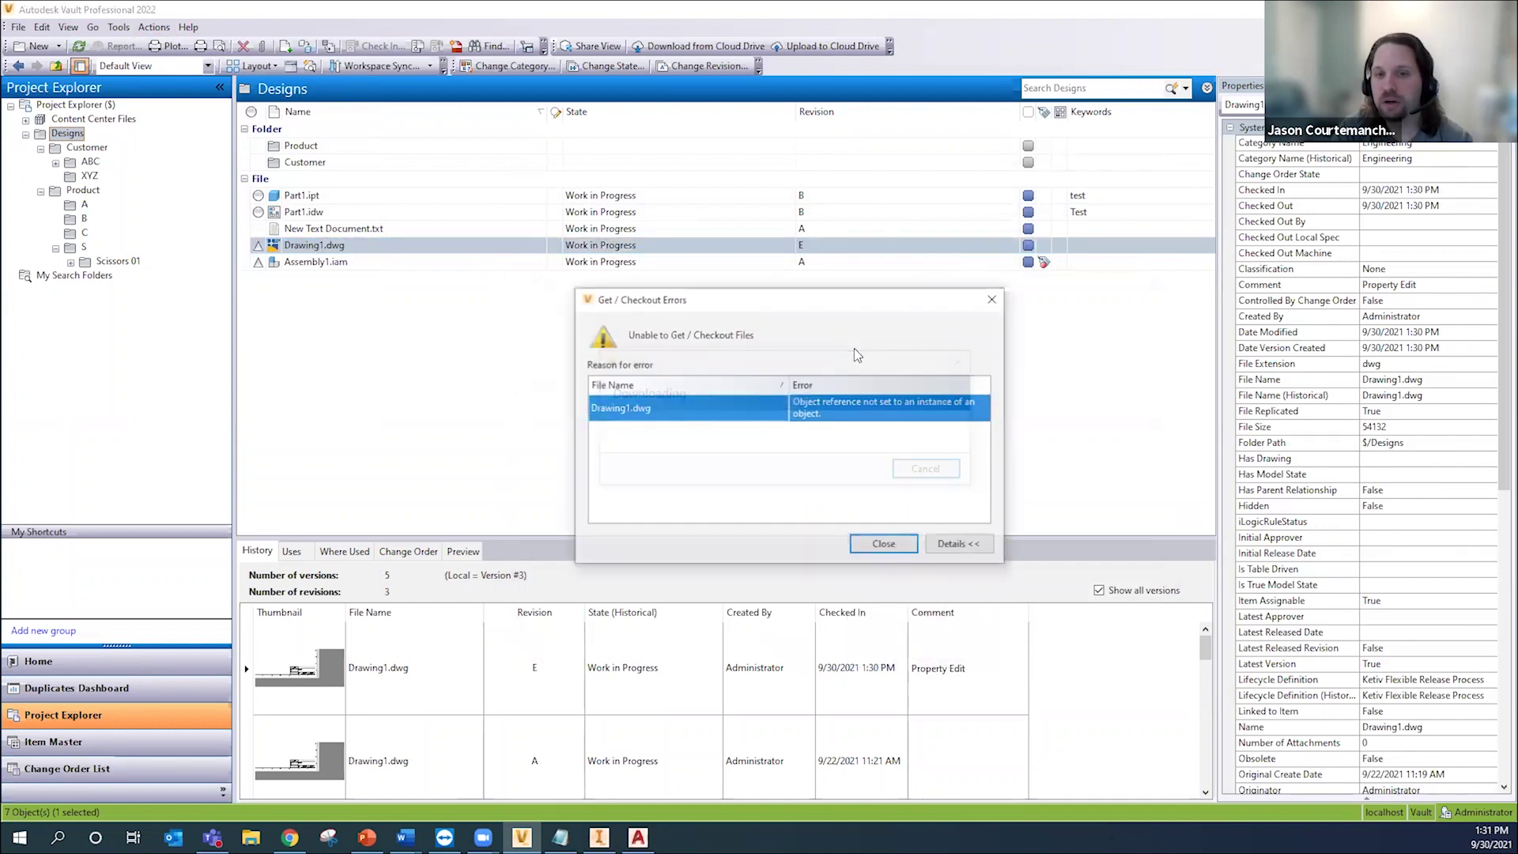
click(886, 543)
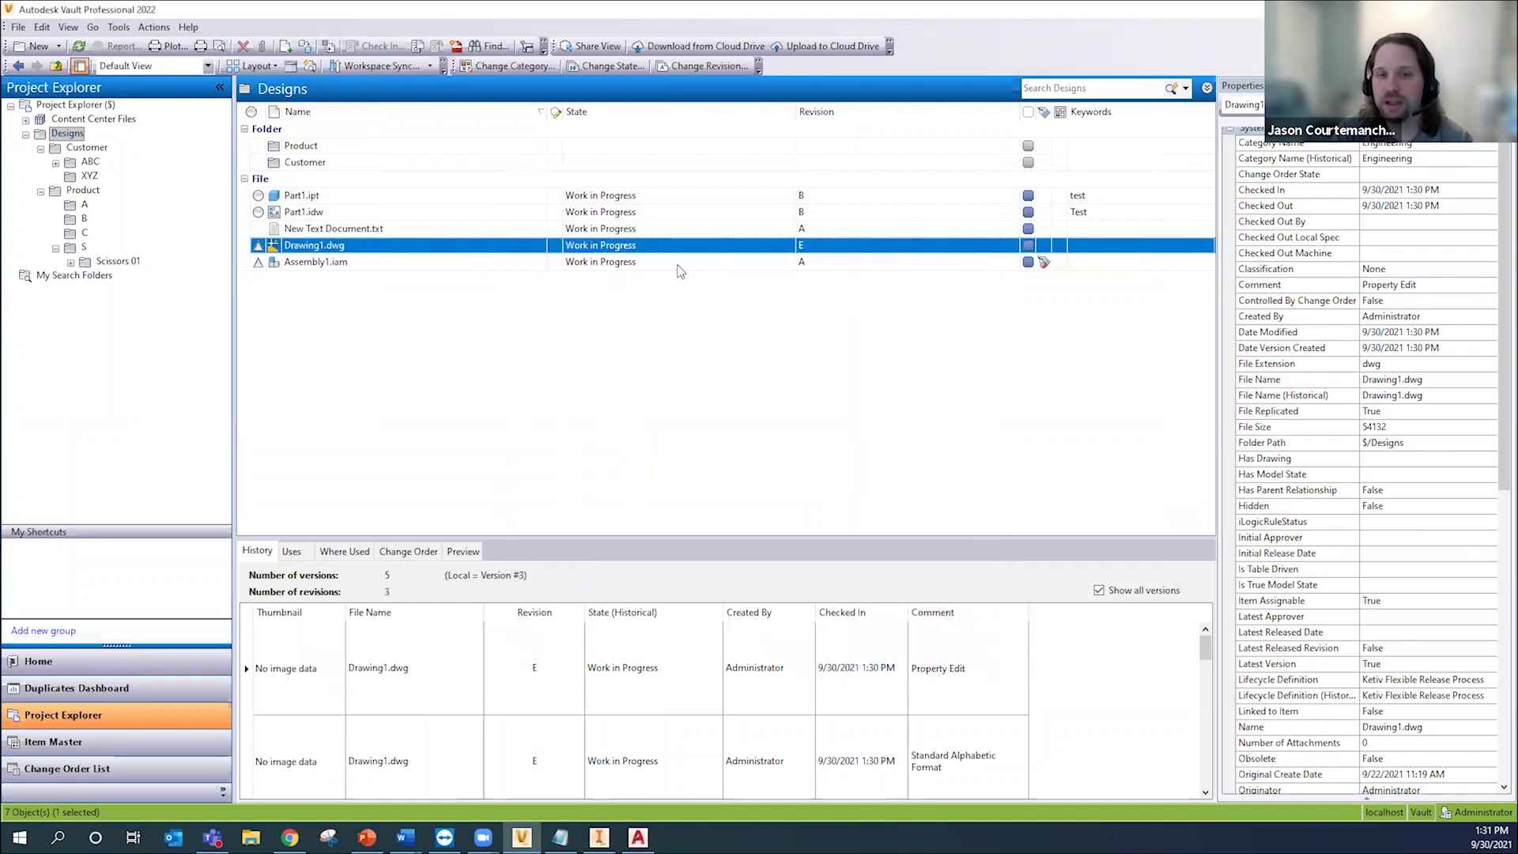
Step: Try to get the latest version of Drawing1.dwg into the working folders while it is open in AutoCAD
right_click(430, 247)
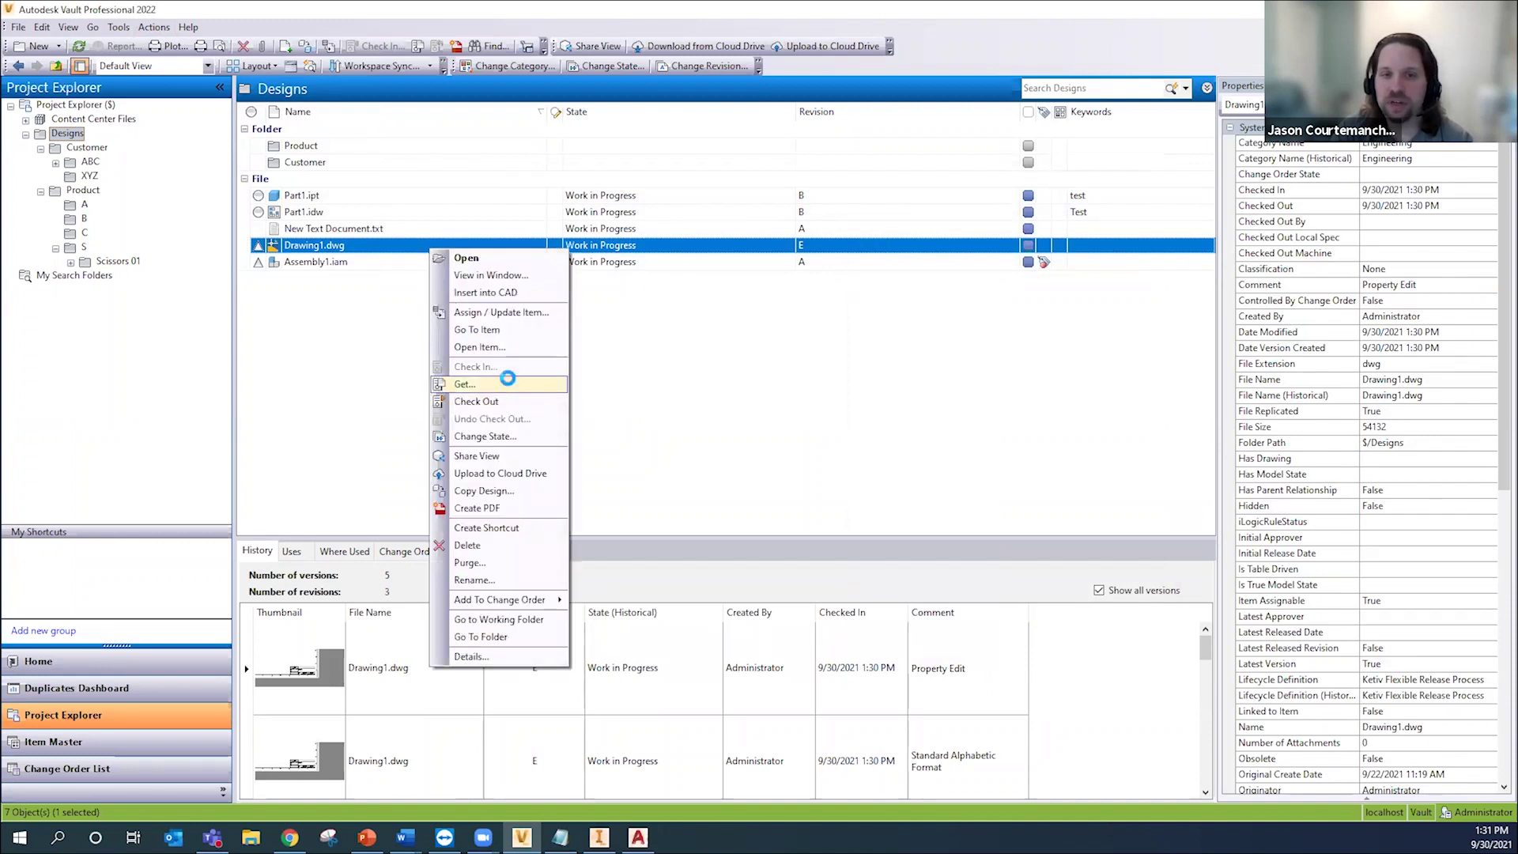
click(502, 383)
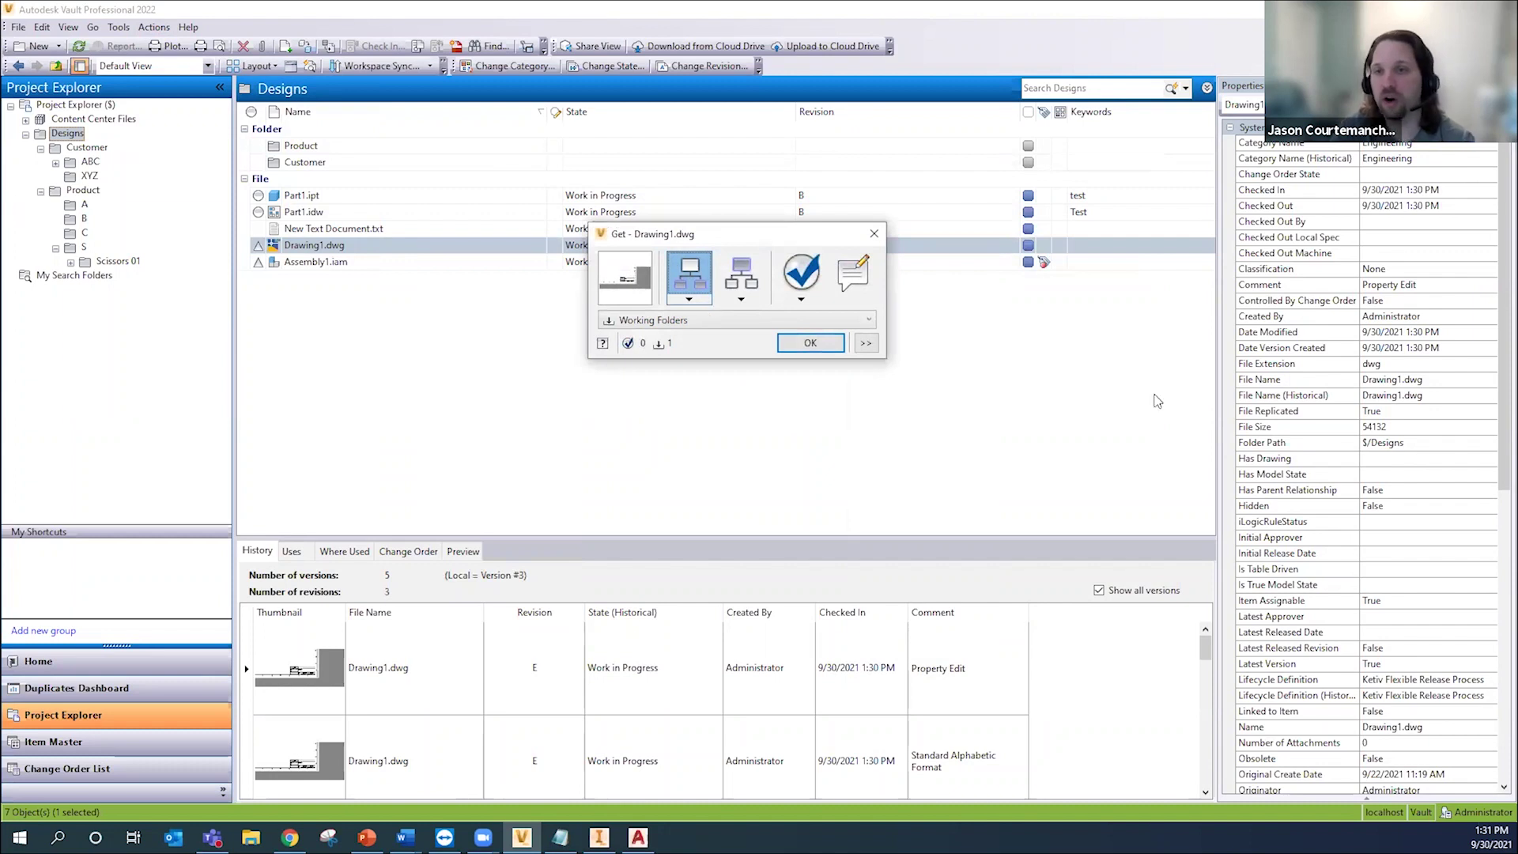
click(810, 343)
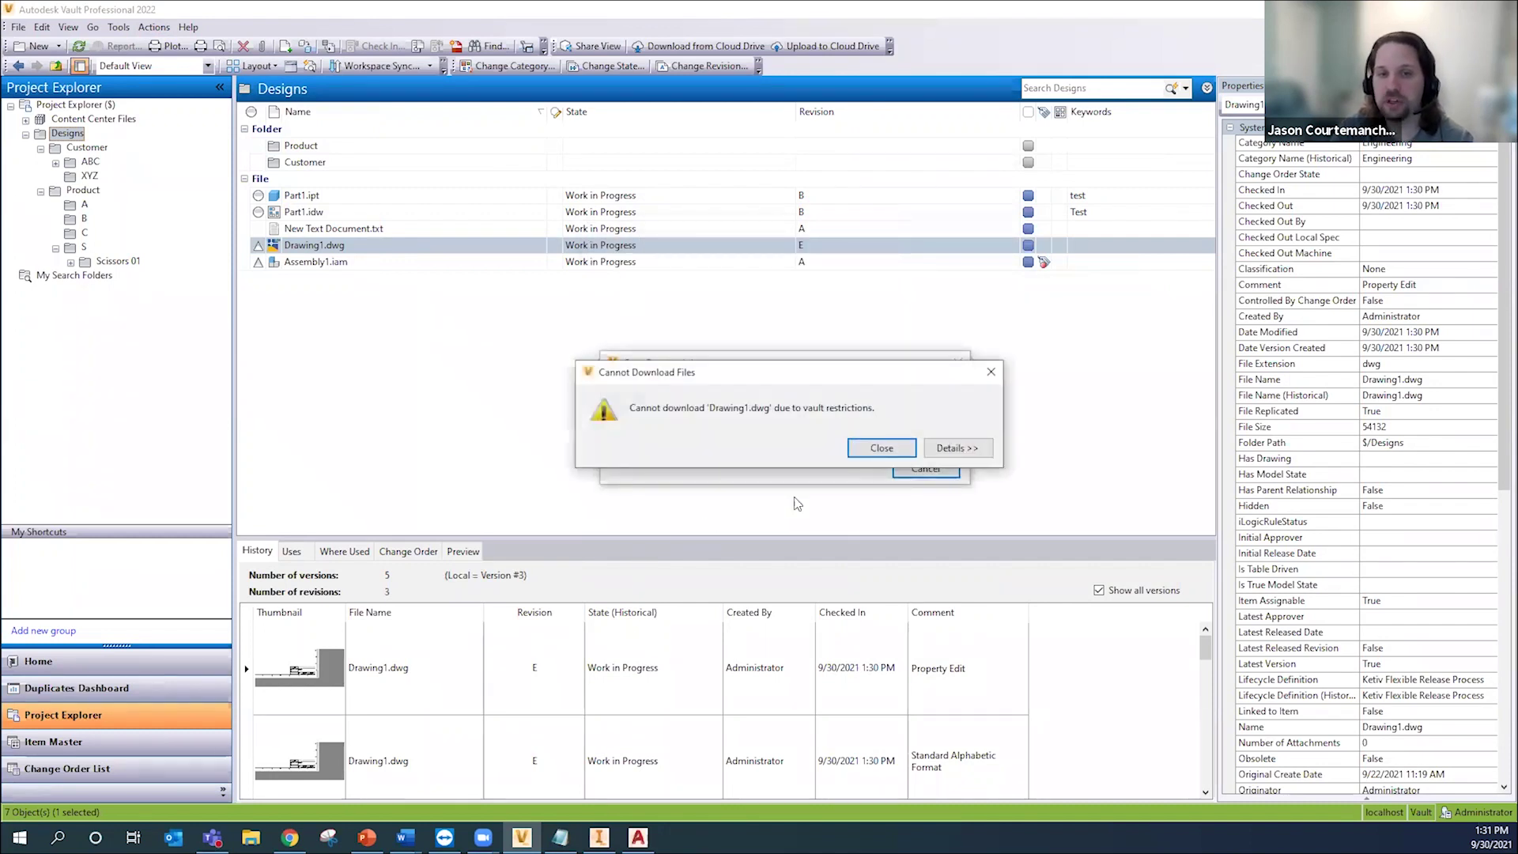
click(882, 447)
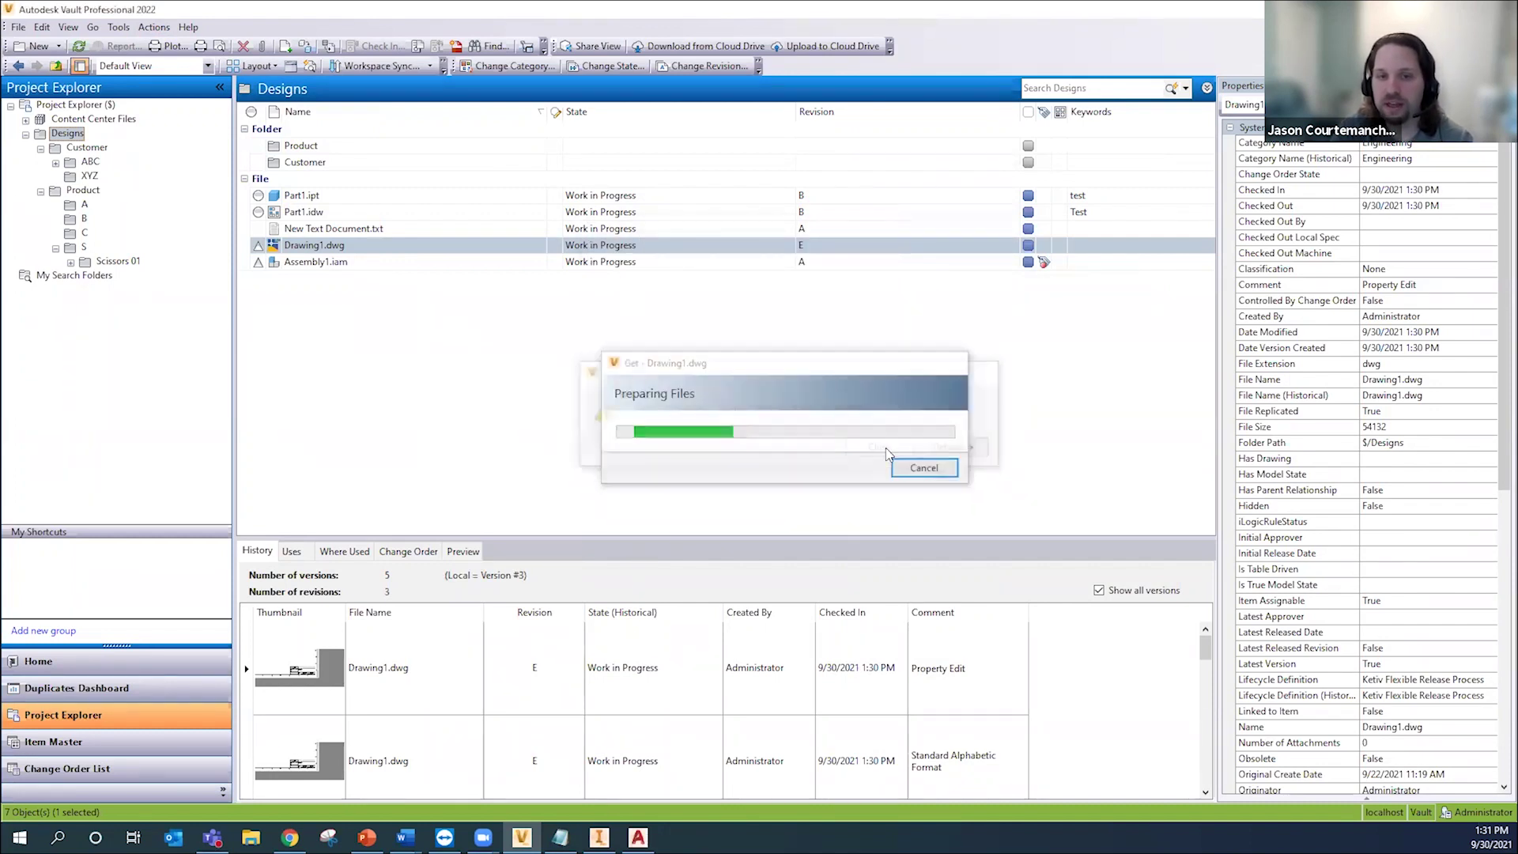
Step: Switch to AutoCAD and close the open Drawing1 file
click(638, 837)
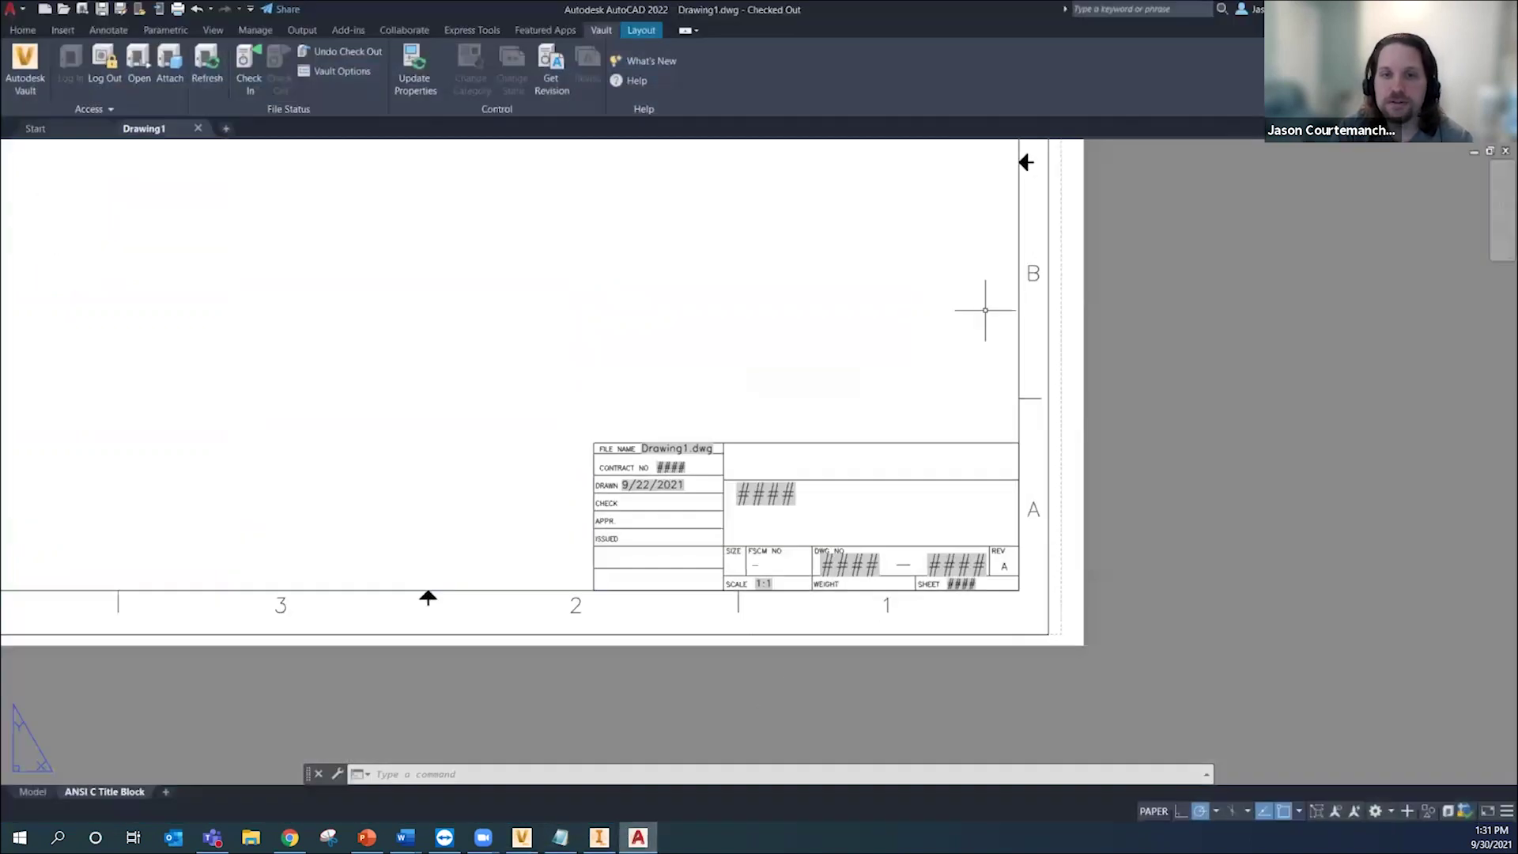
click(198, 128)
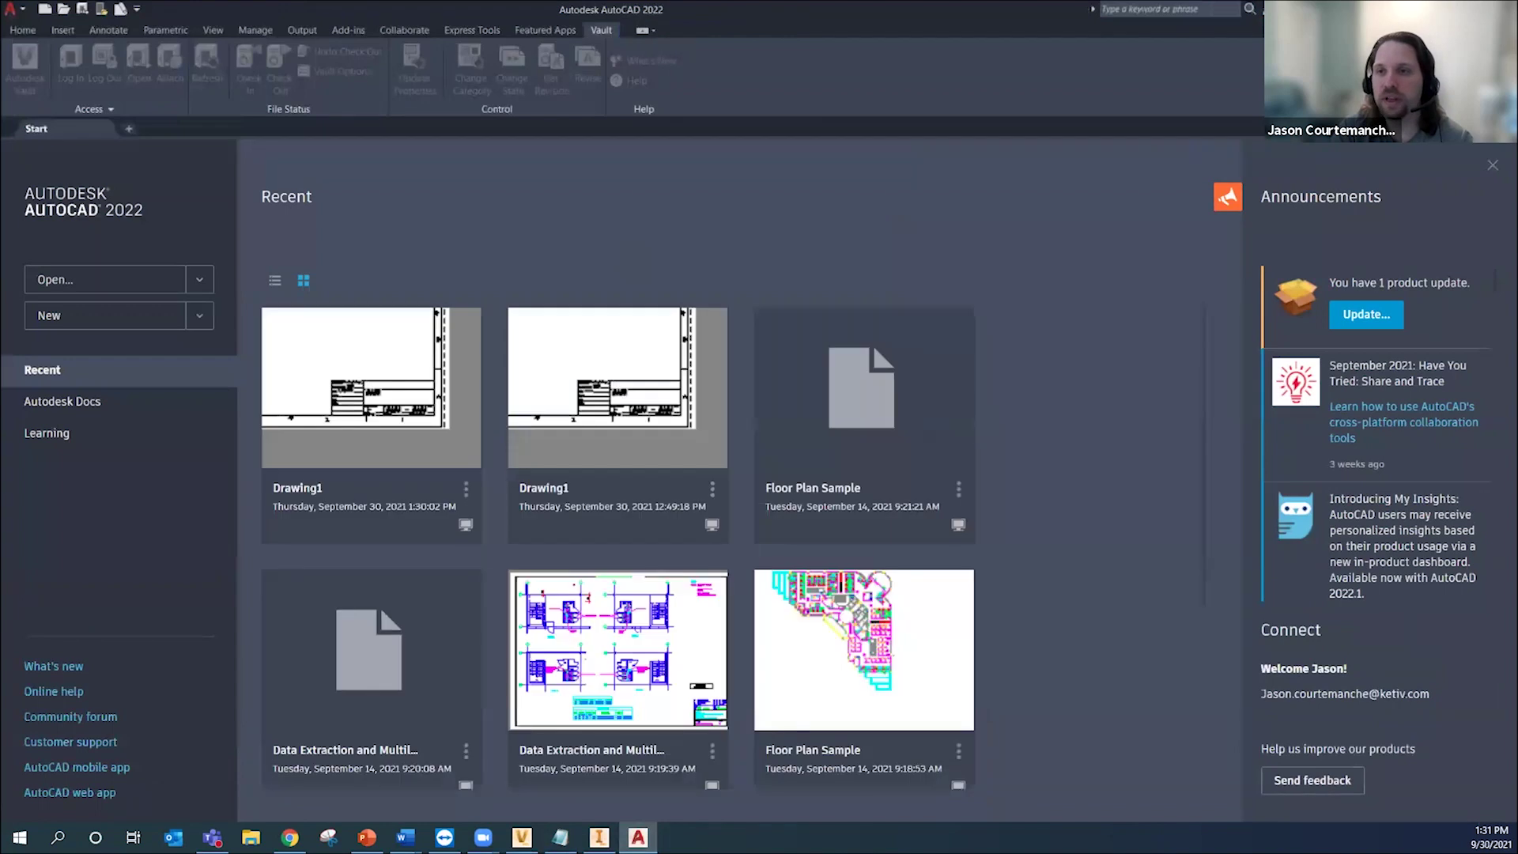
Step: Return to Vault and get the latest version of Drawing1.dwg into the working folders
key(alt+Tab)
right_click(419, 251)
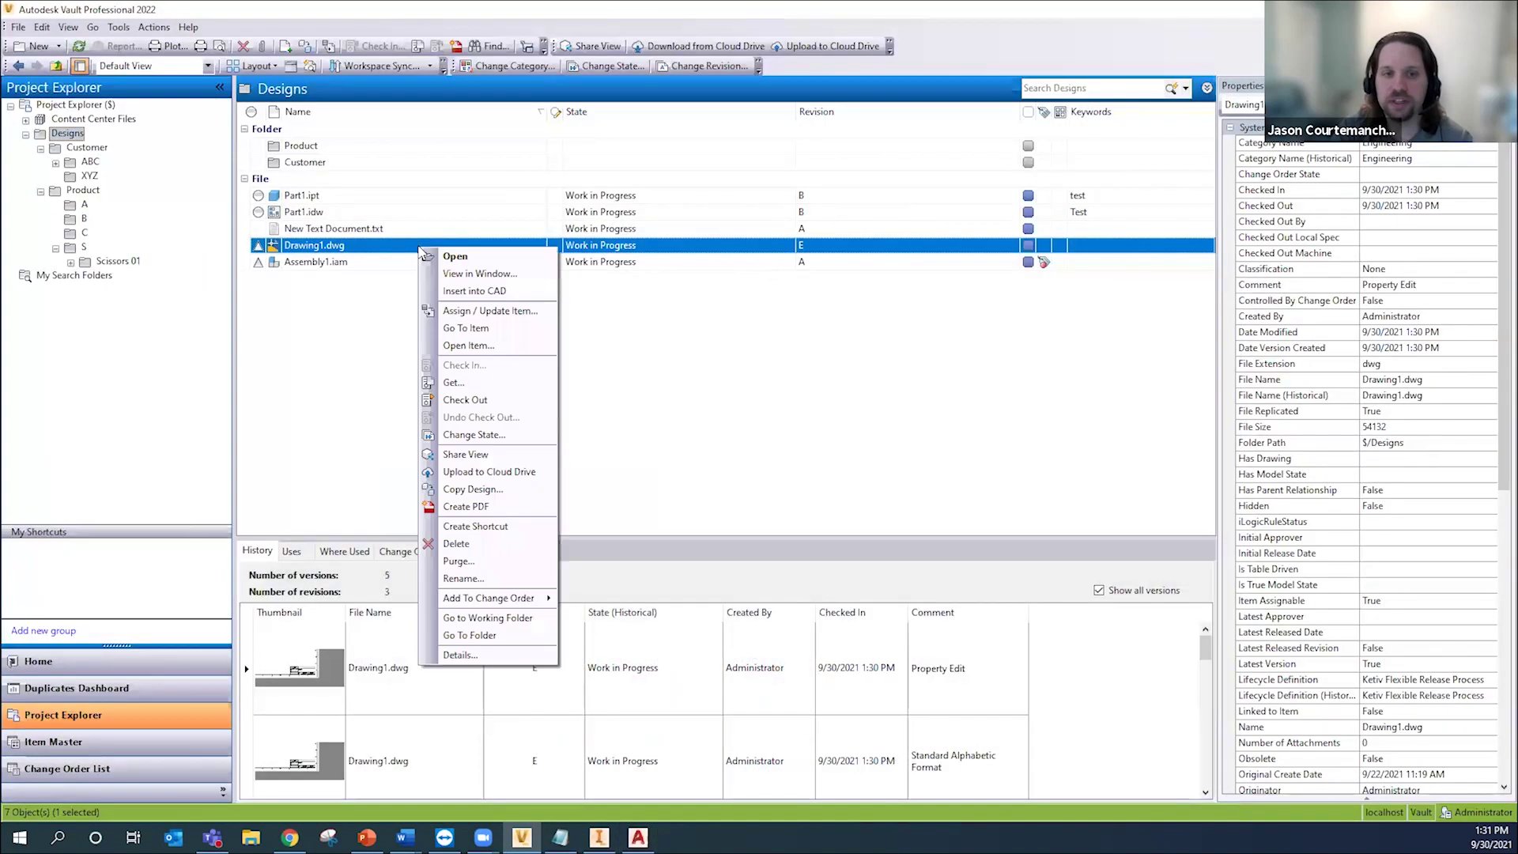
click(474, 384)
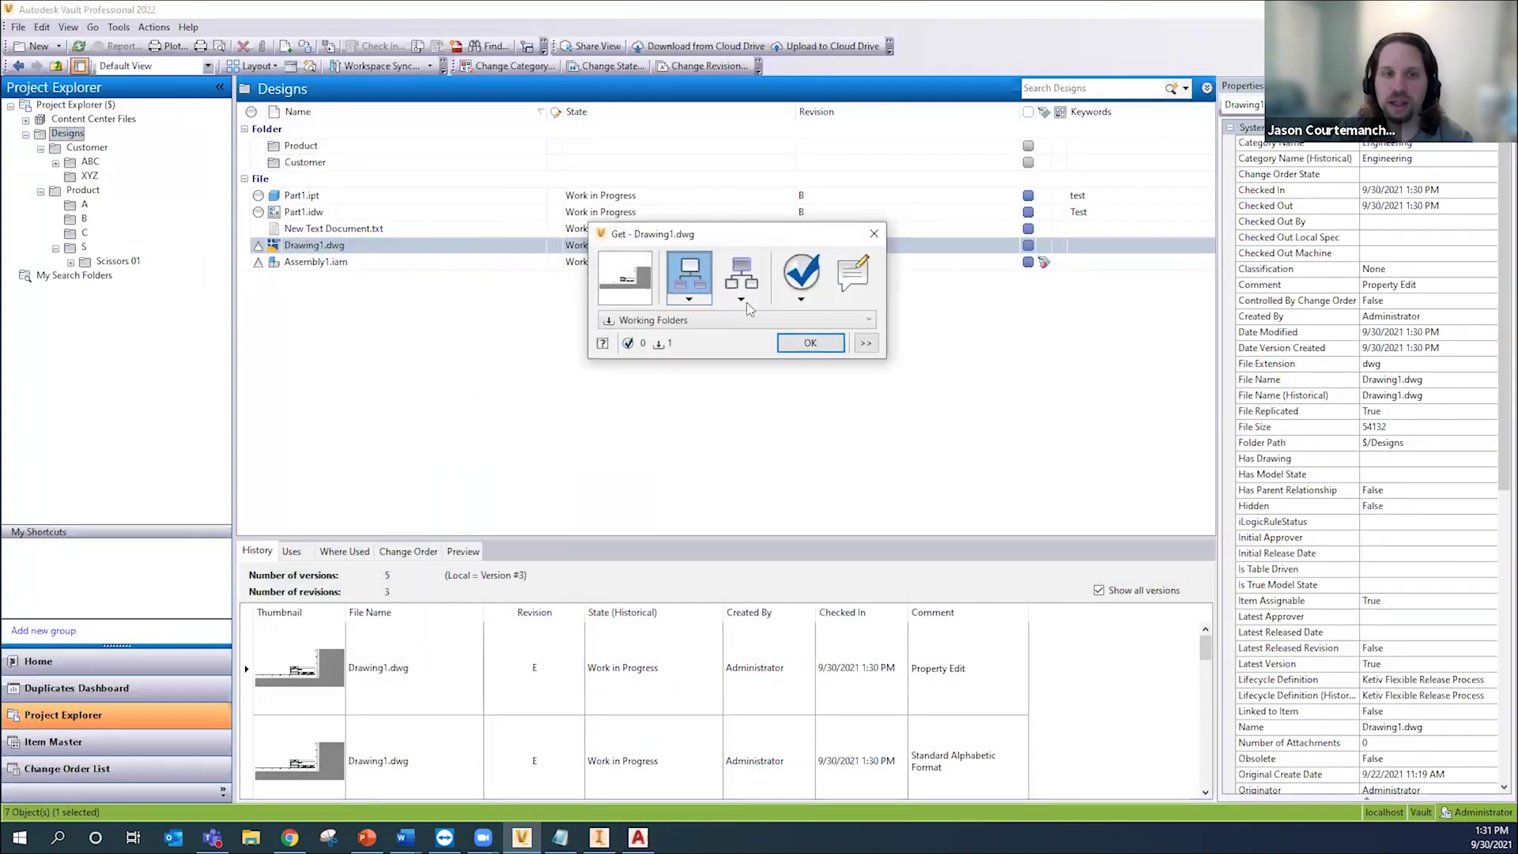
click(830, 348)
Step: Open Drawing1.dwg from the vault in AutoCAD without checking it out to view the title block's REV field
click(400, 246)
right_click(400, 249)
click(515, 285)
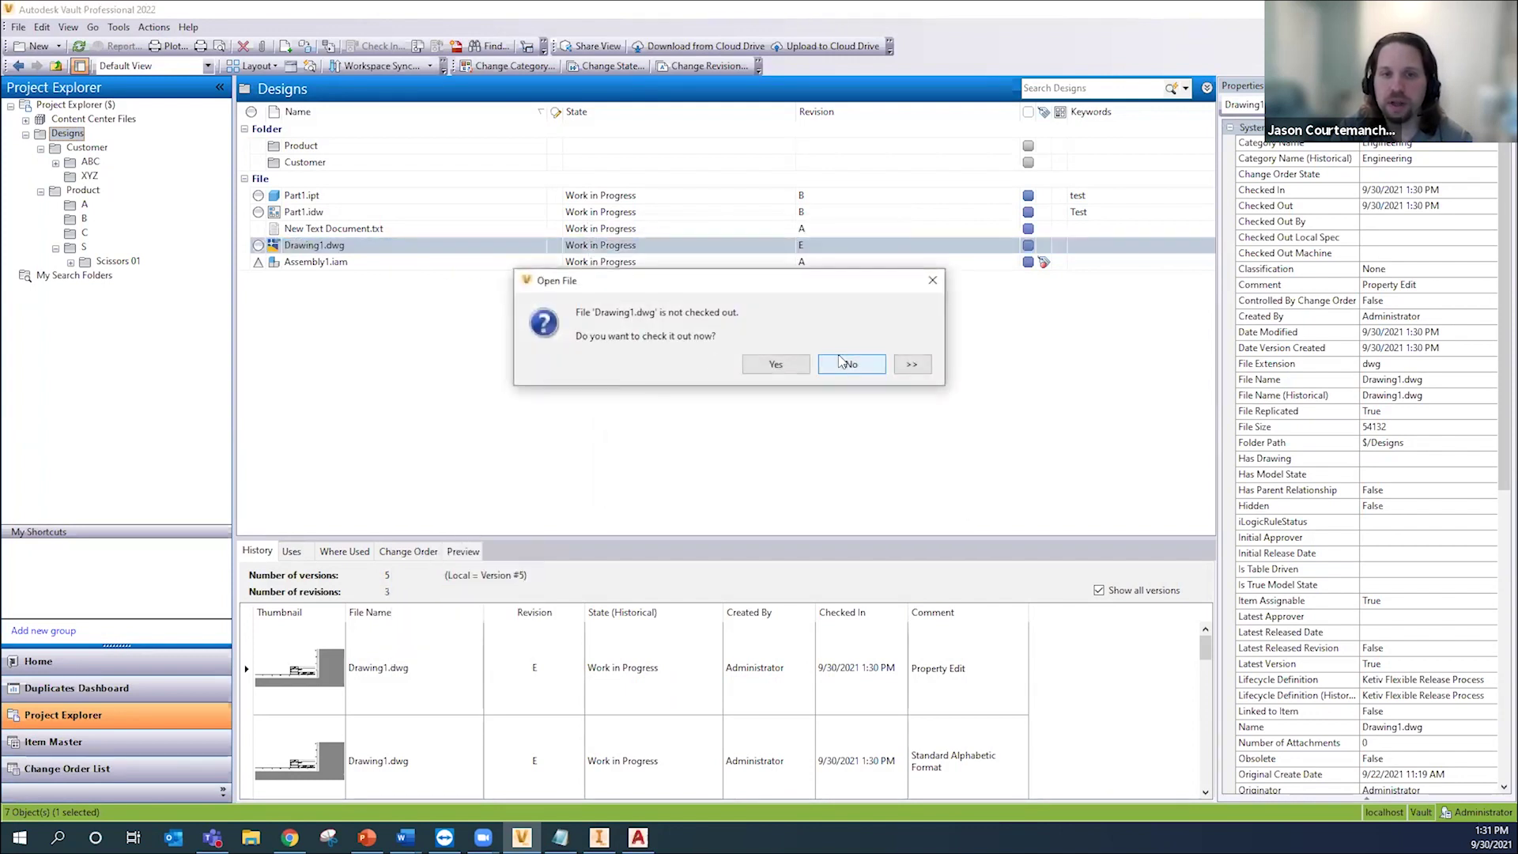
click(851, 364)
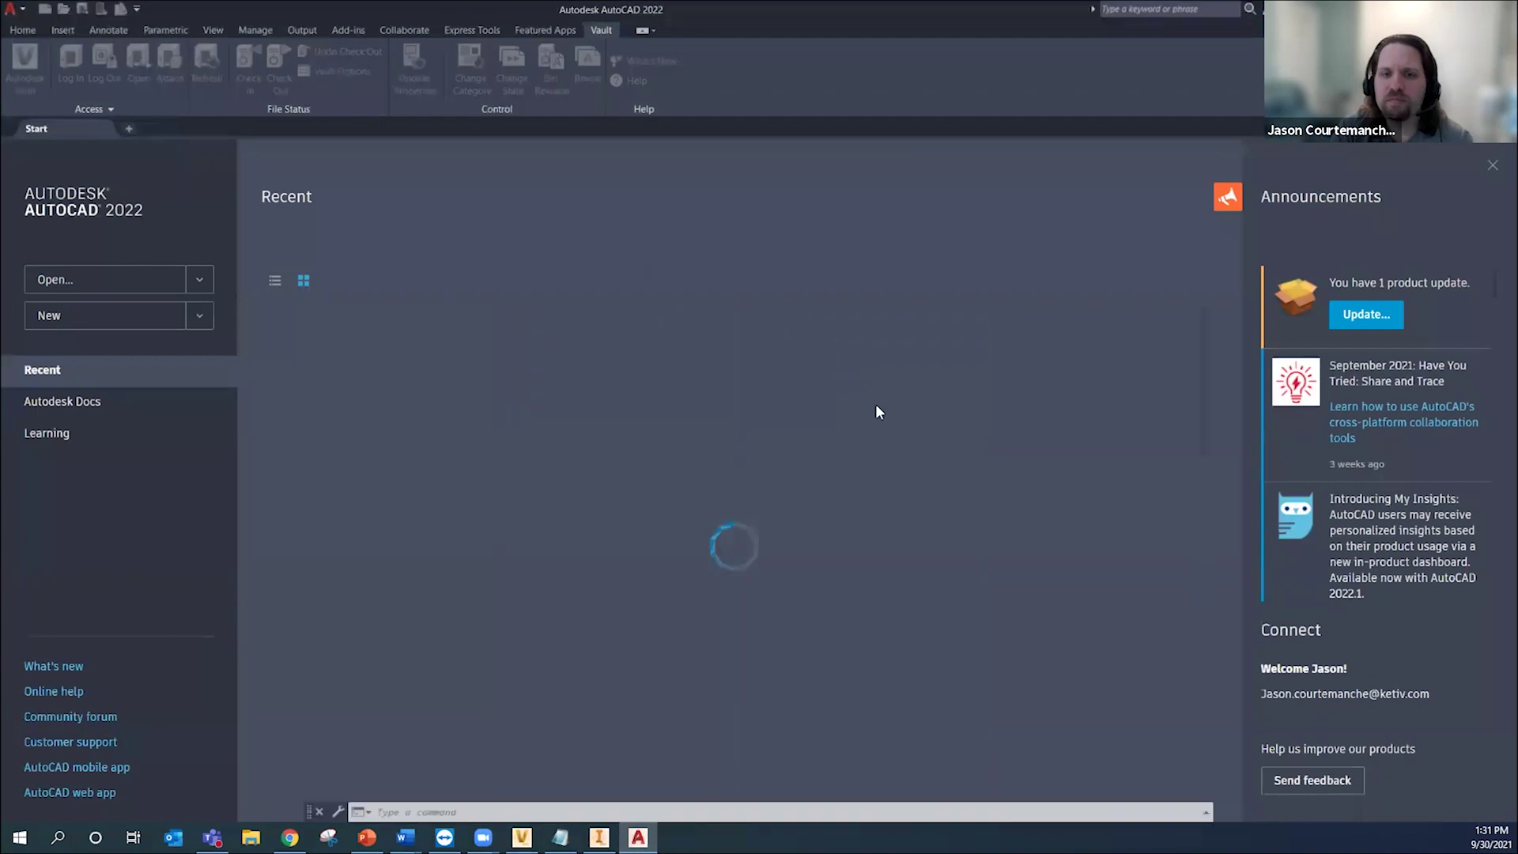
click(819, 457)
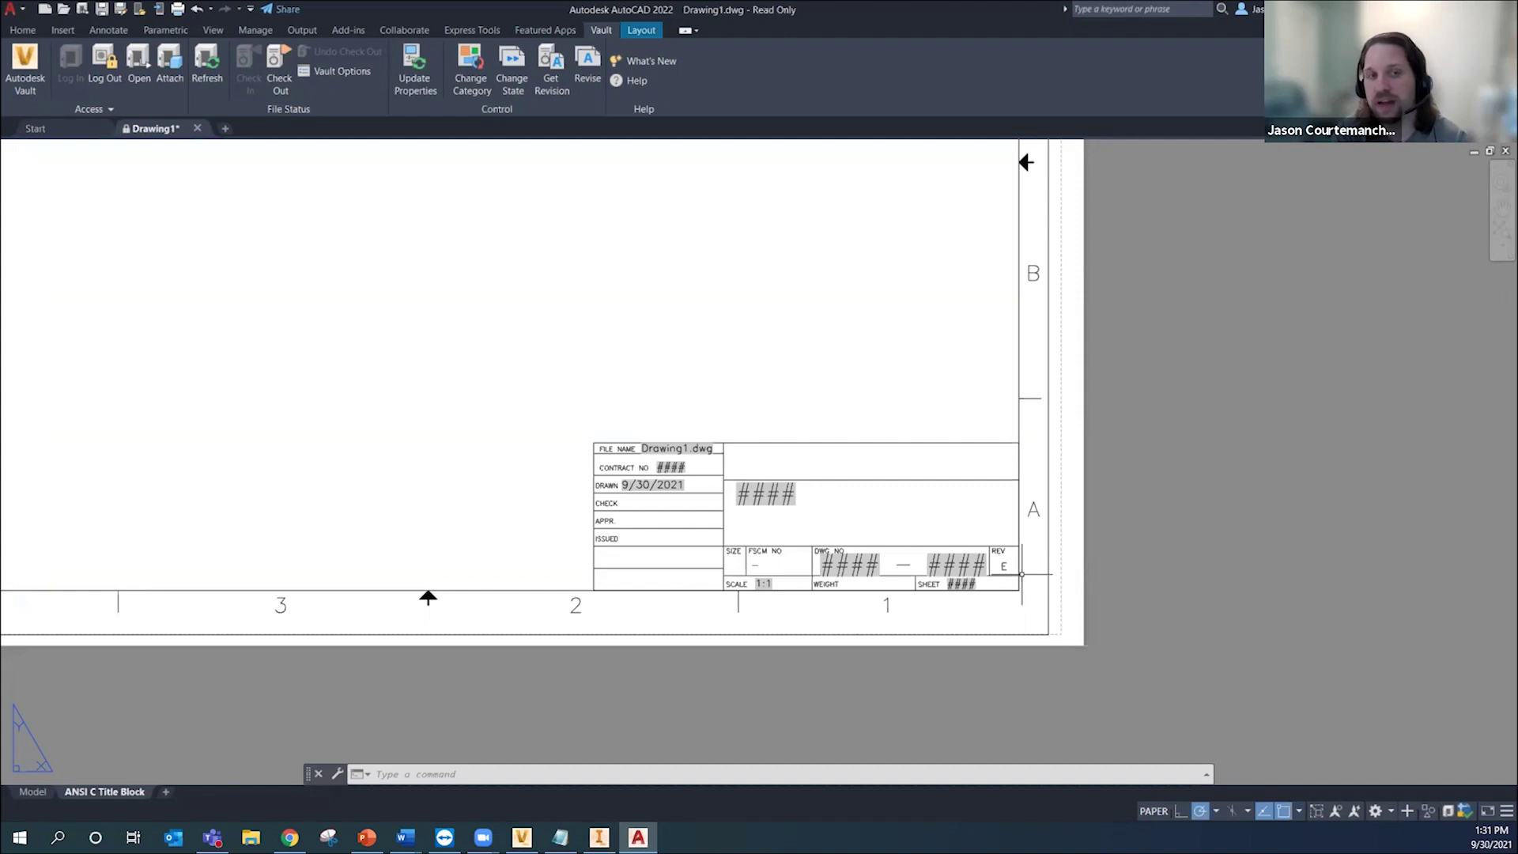
Step: Close the open Drawing1 file in AutoCAD and return to Vault
click(198, 129)
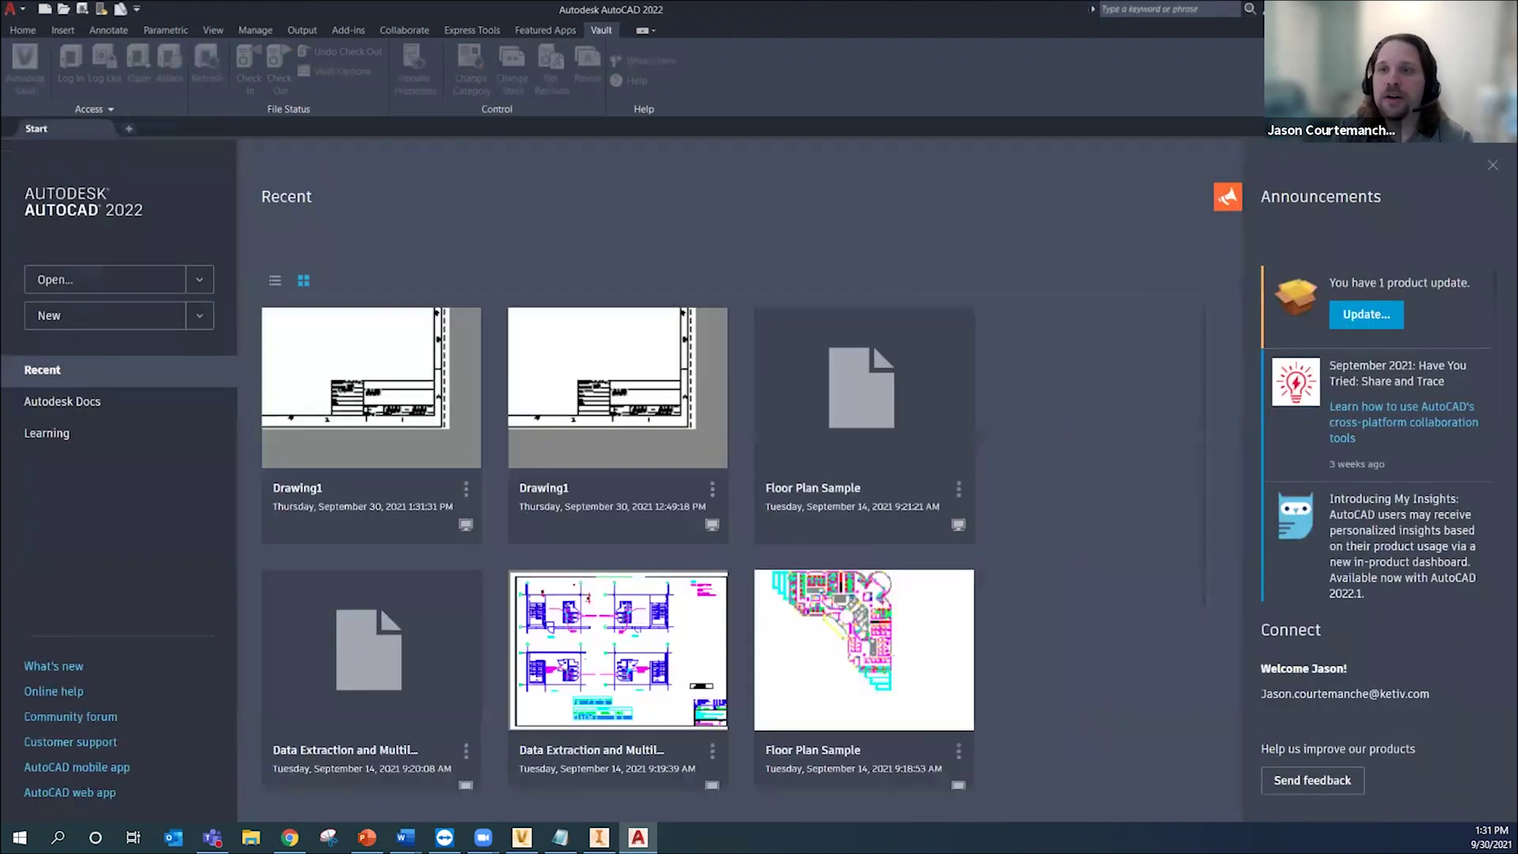
key(alt+Tab)
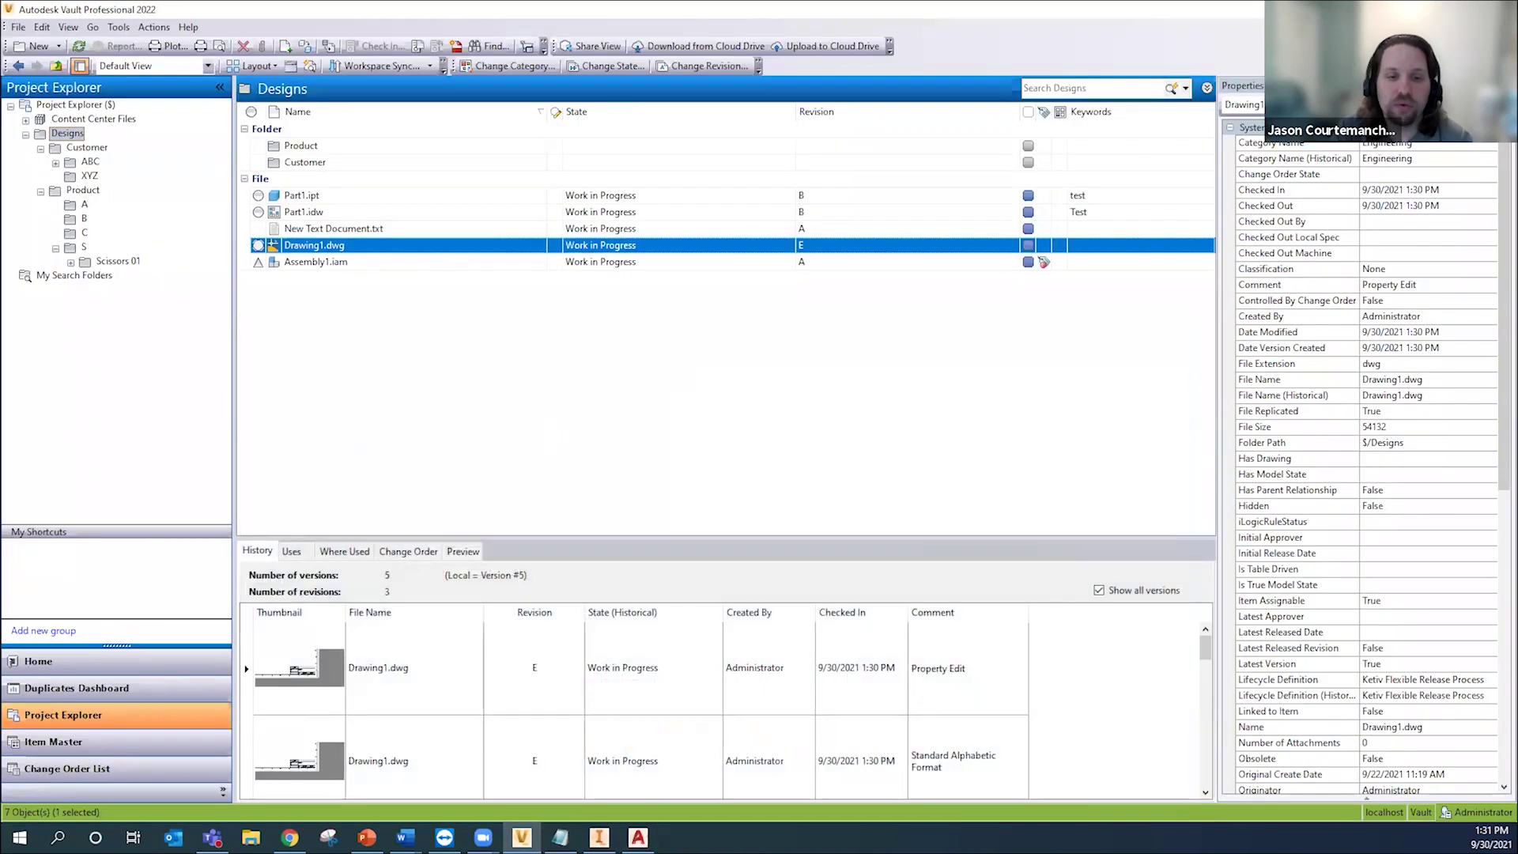
Step: Switch to Inventor and open the C1-Part1 drawing from the C folder of the workspace
key(alt+Tab)
click(55, 64)
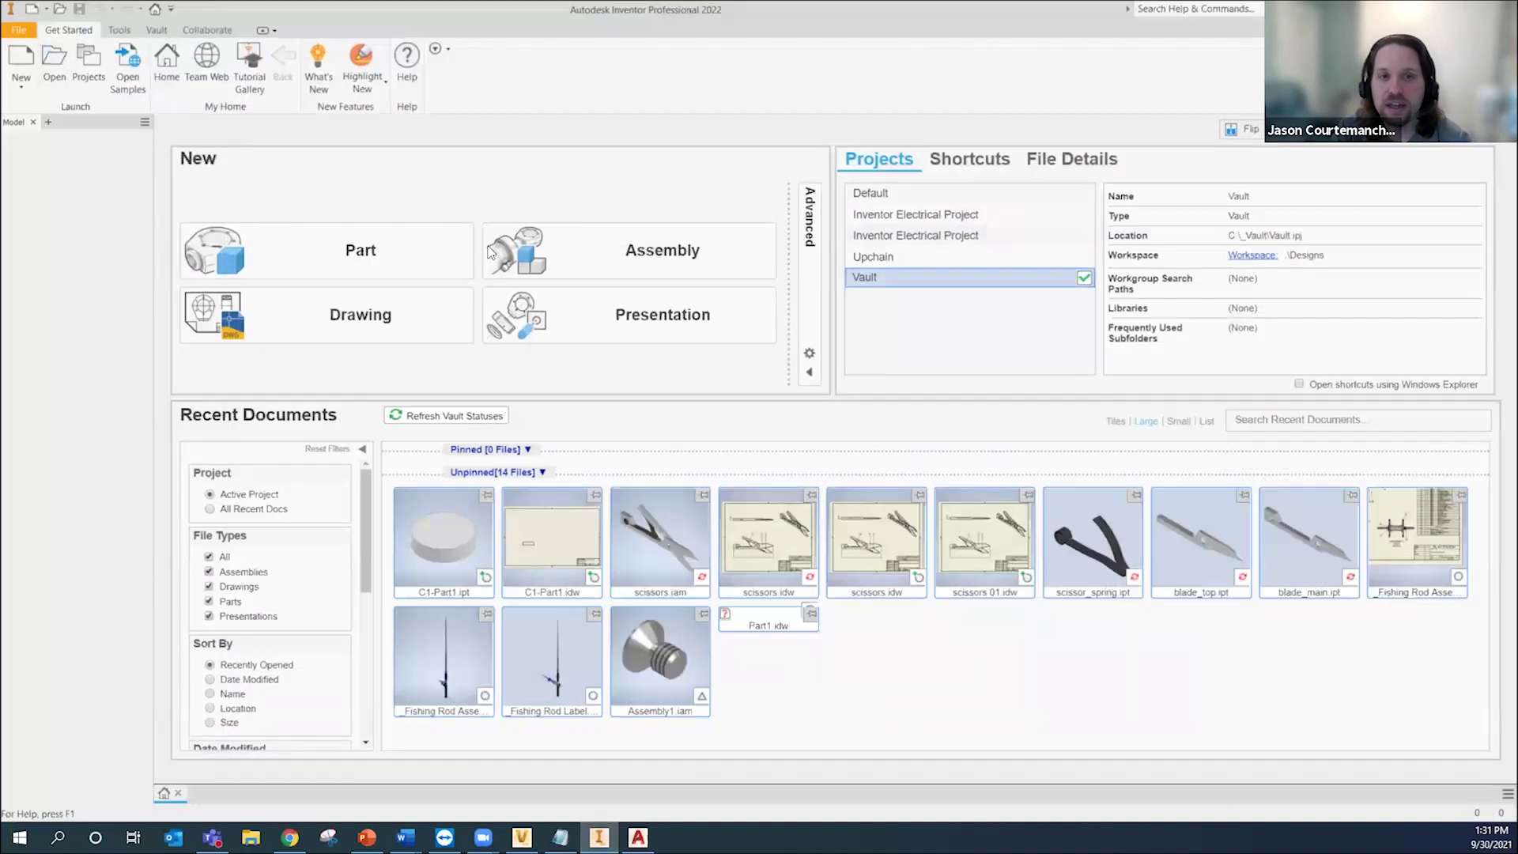
click(696, 345)
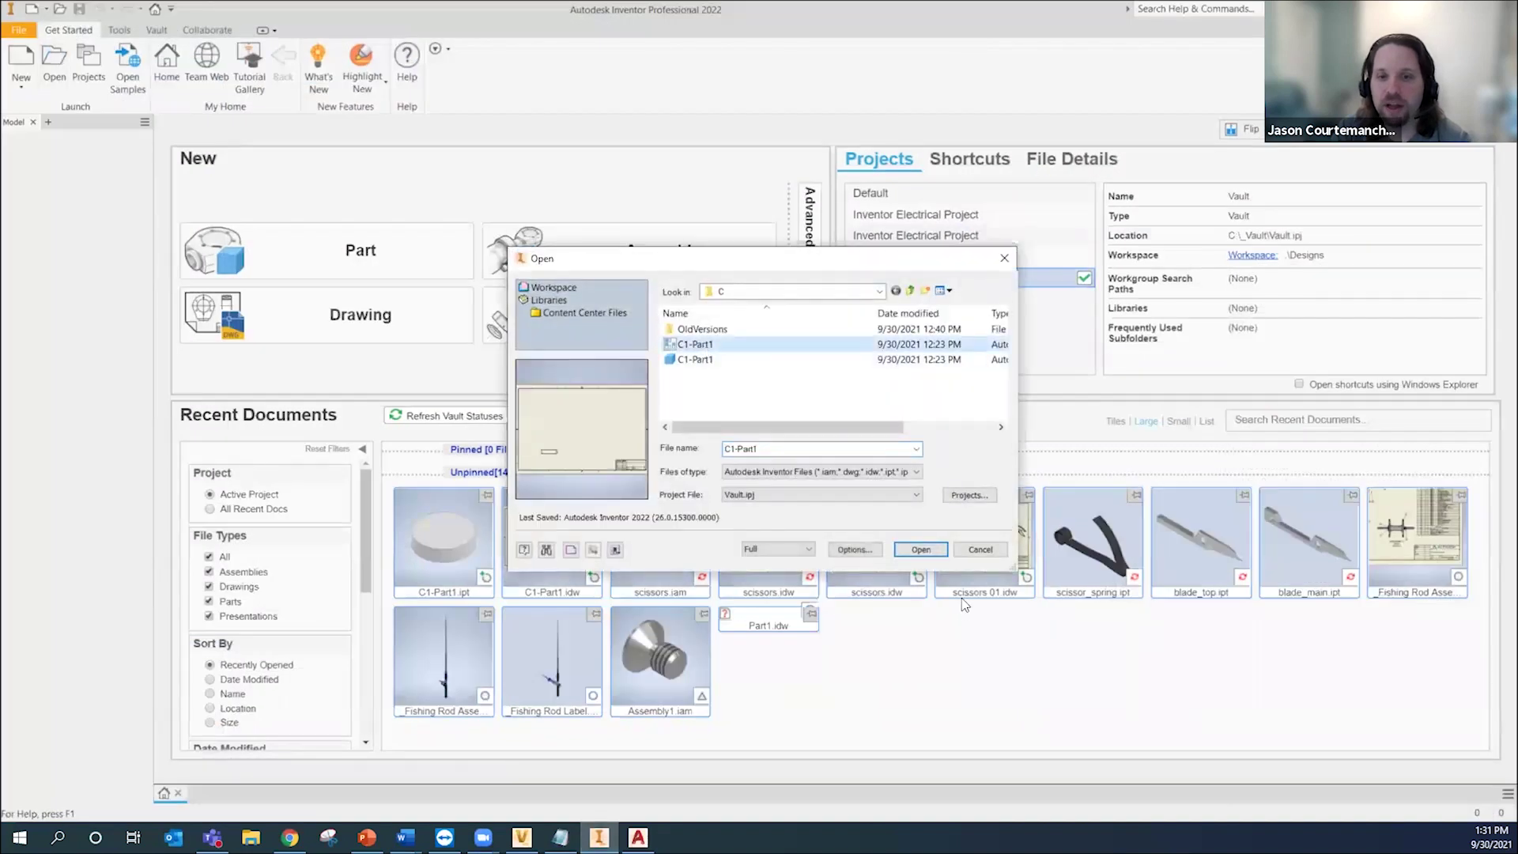
click(921, 549)
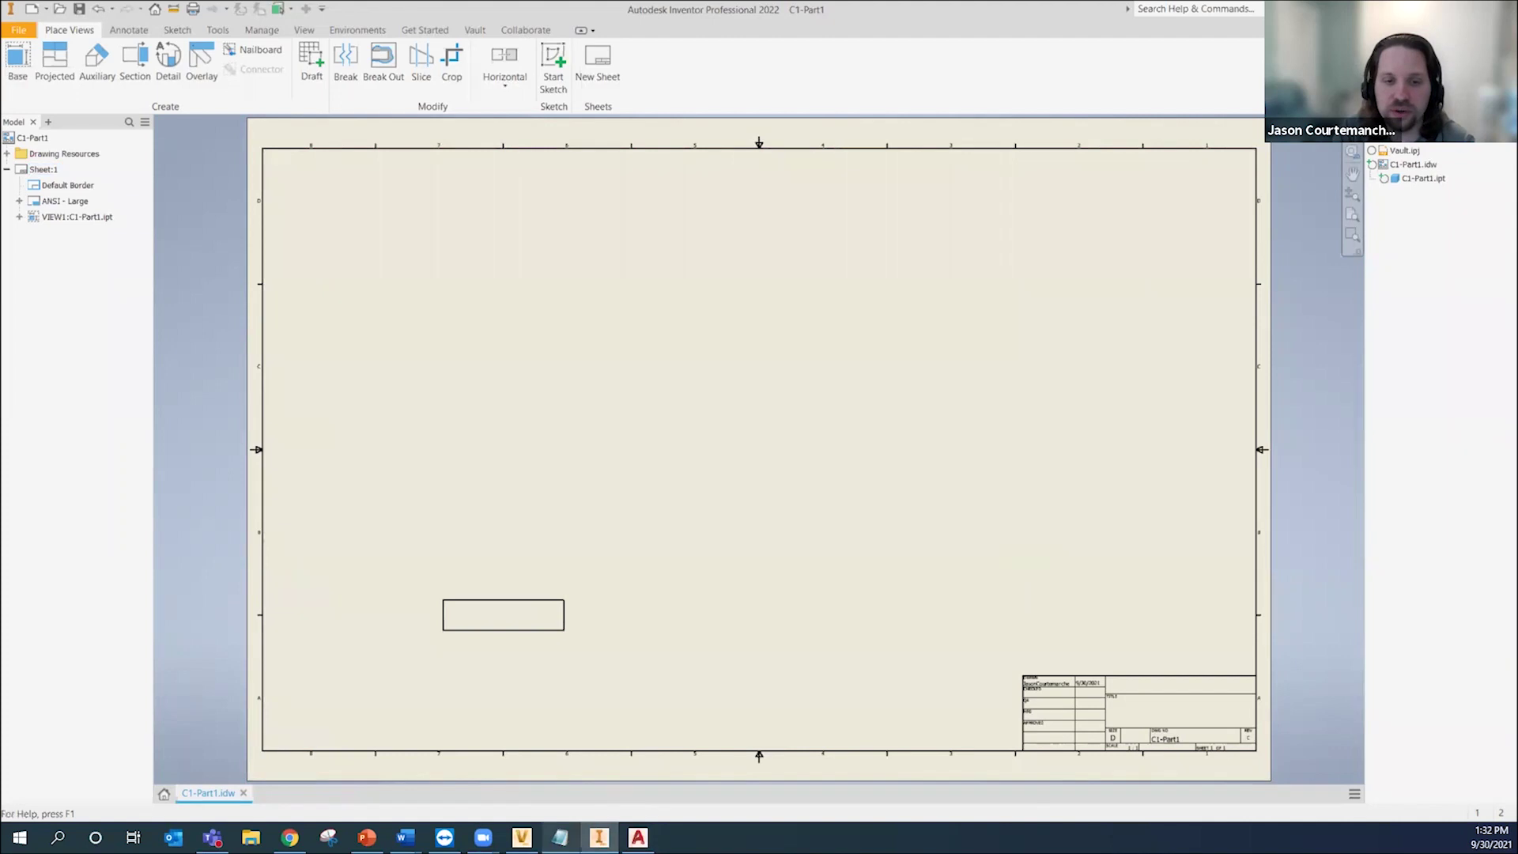
Step: Switch to Vault and open the property definitions from the Vault behavior settings
click(522, 837)
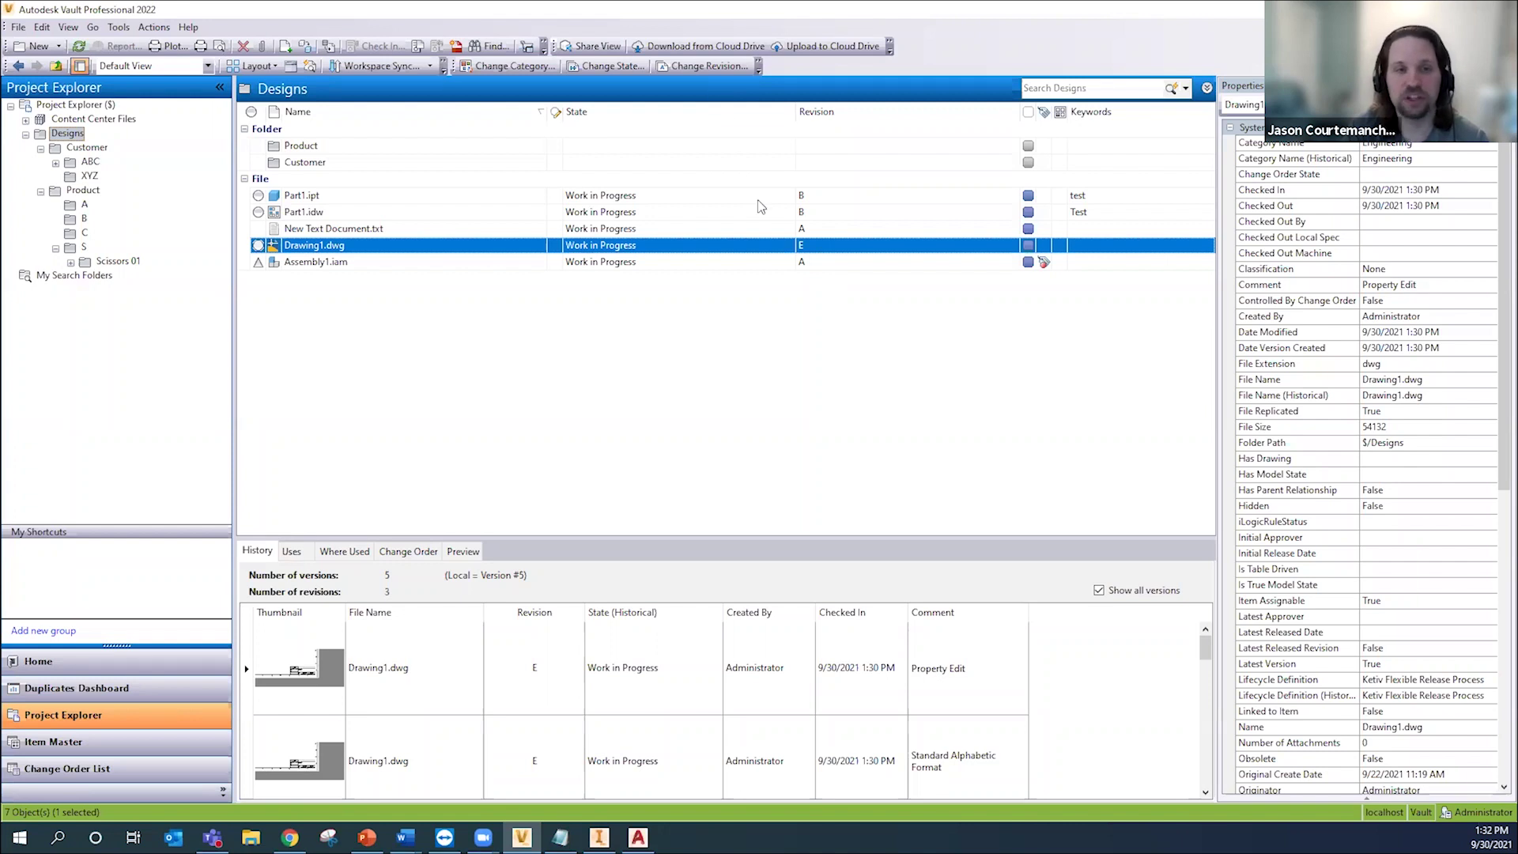
click(117, 27)
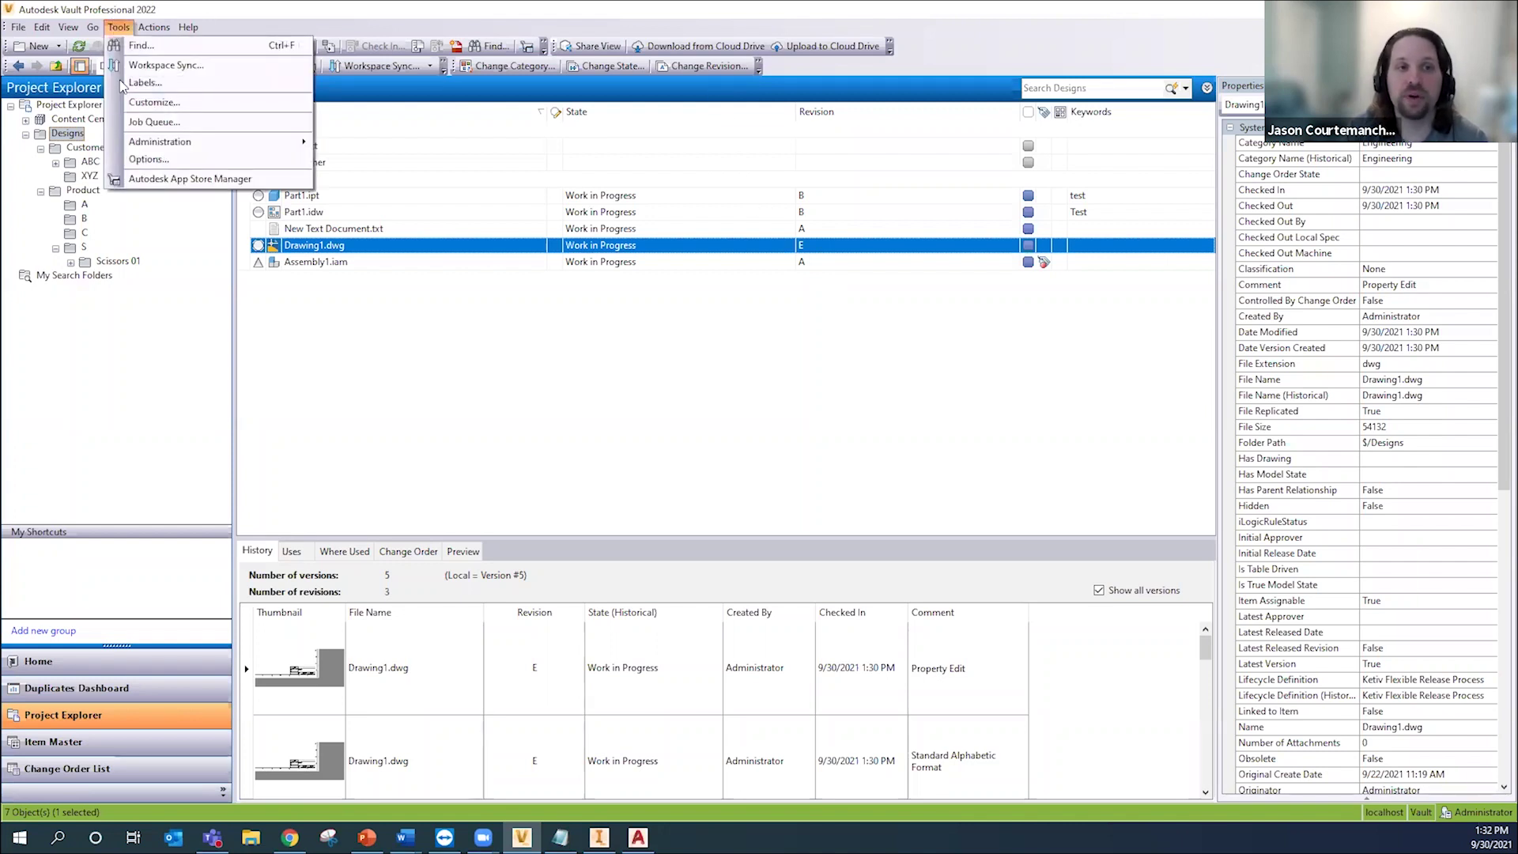
mouse_move(208, 142)
click(351, 143)
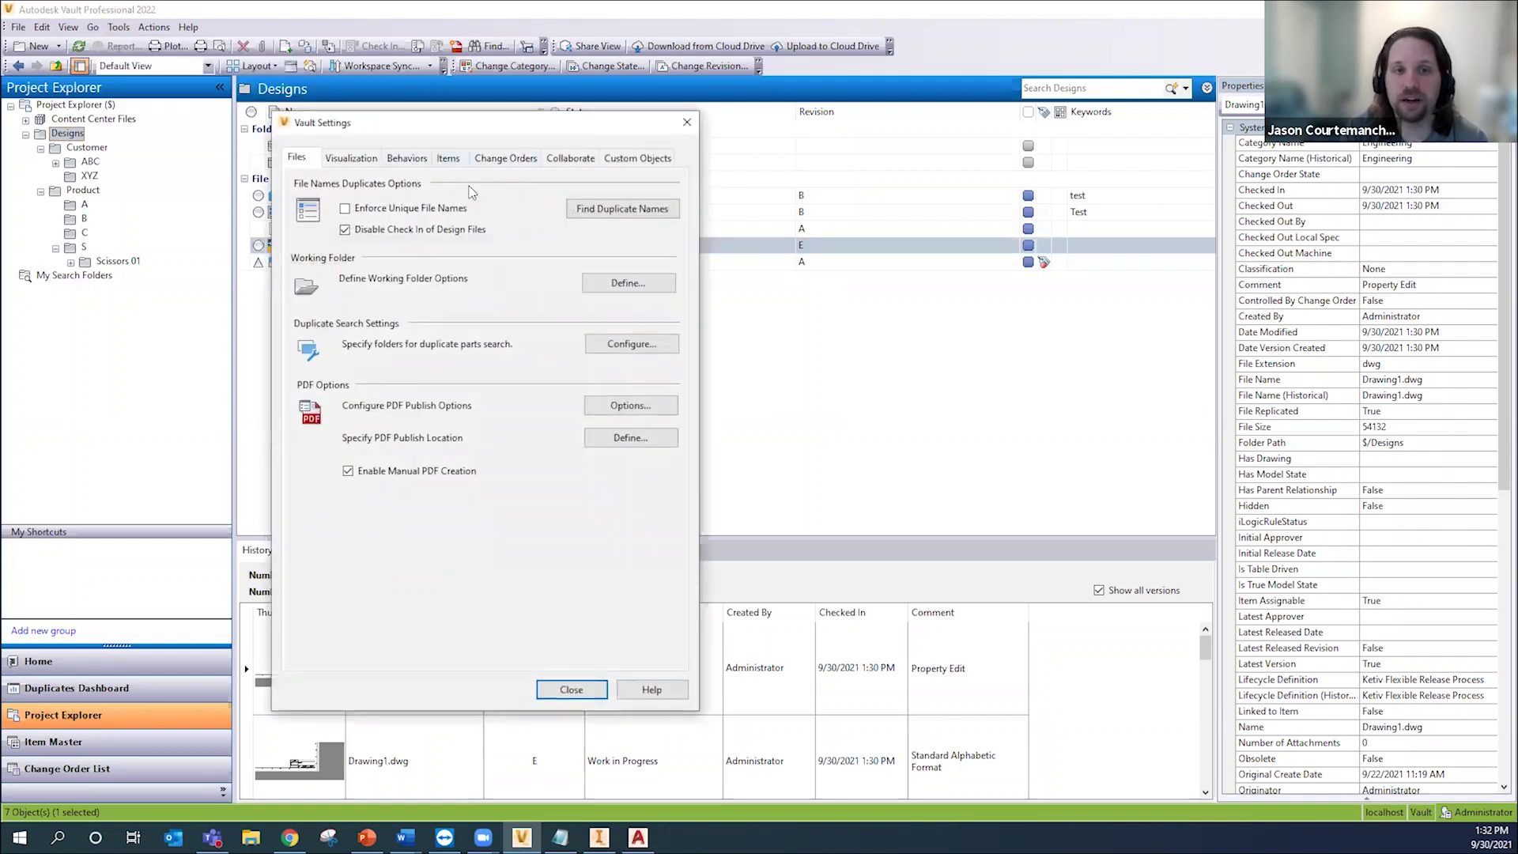
click(403, 159)
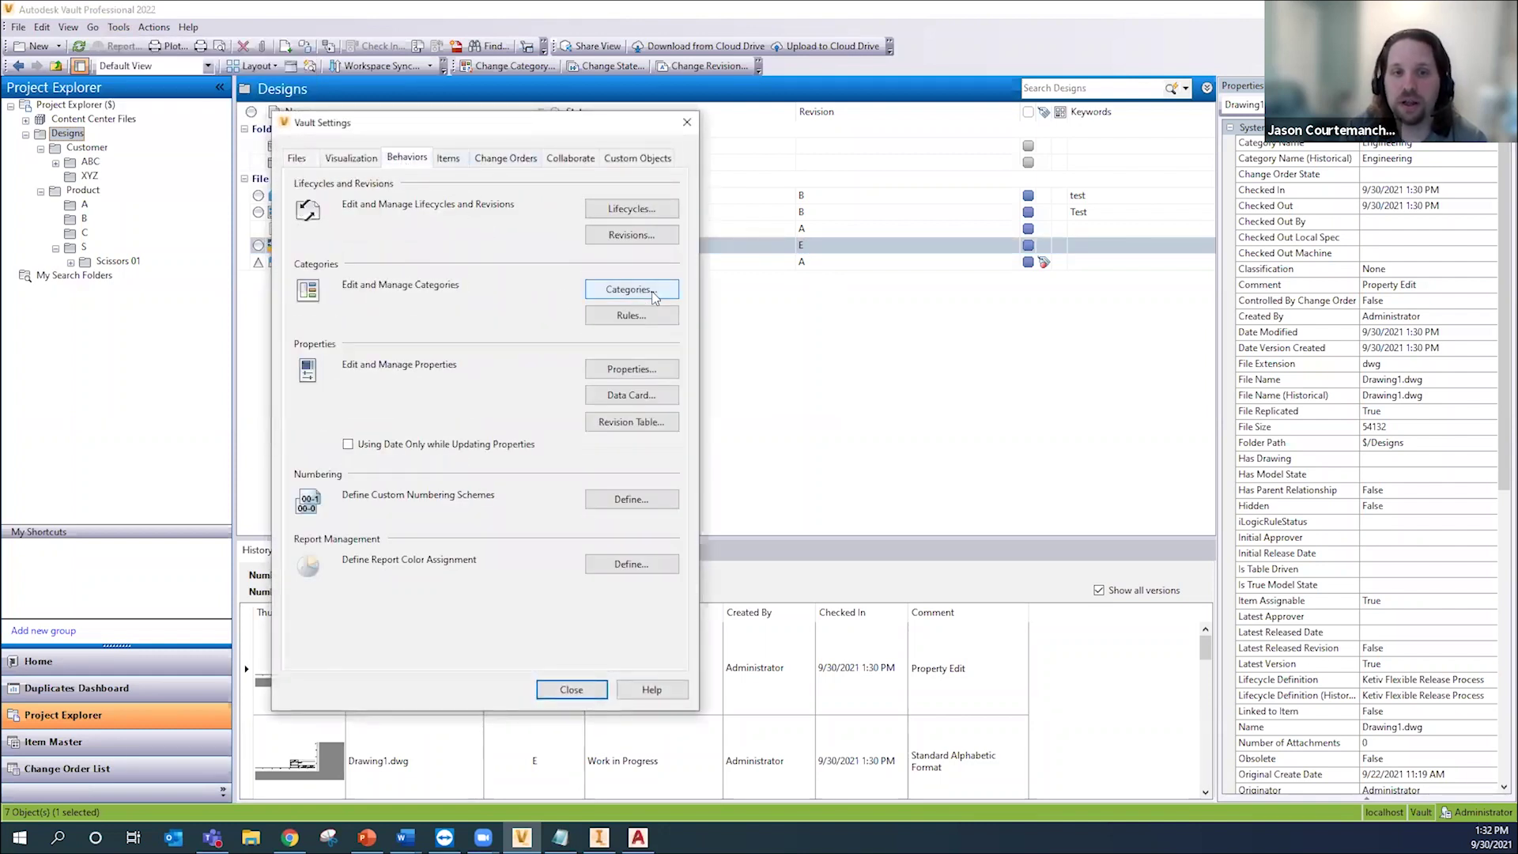
click(642, 376)
Step: Start a new property definition named Temp Rev and associate it with the Engineering file category
click(595, 170)
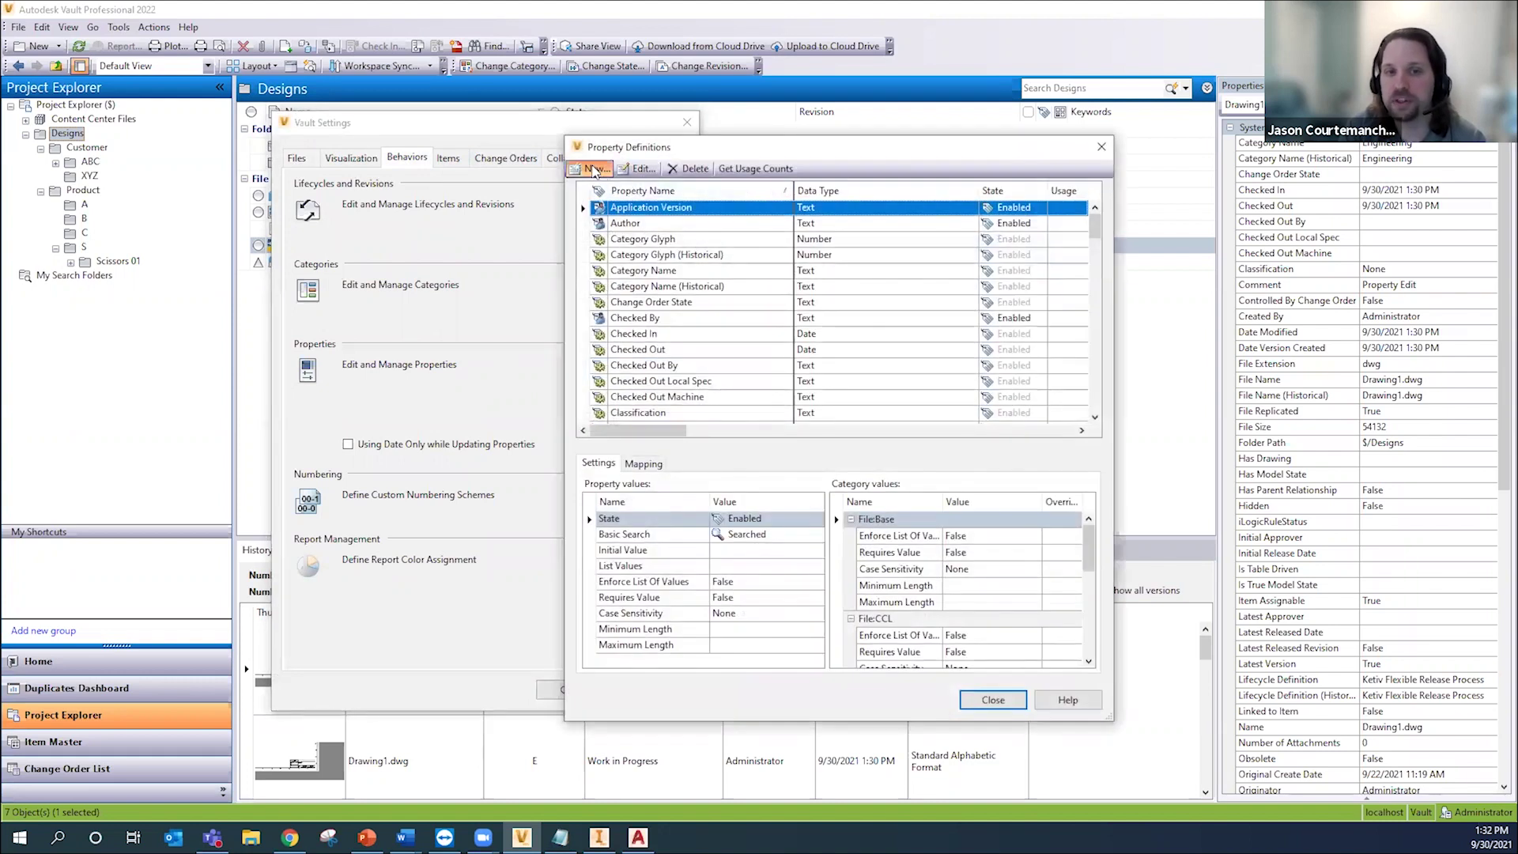
text(Temp Rev)
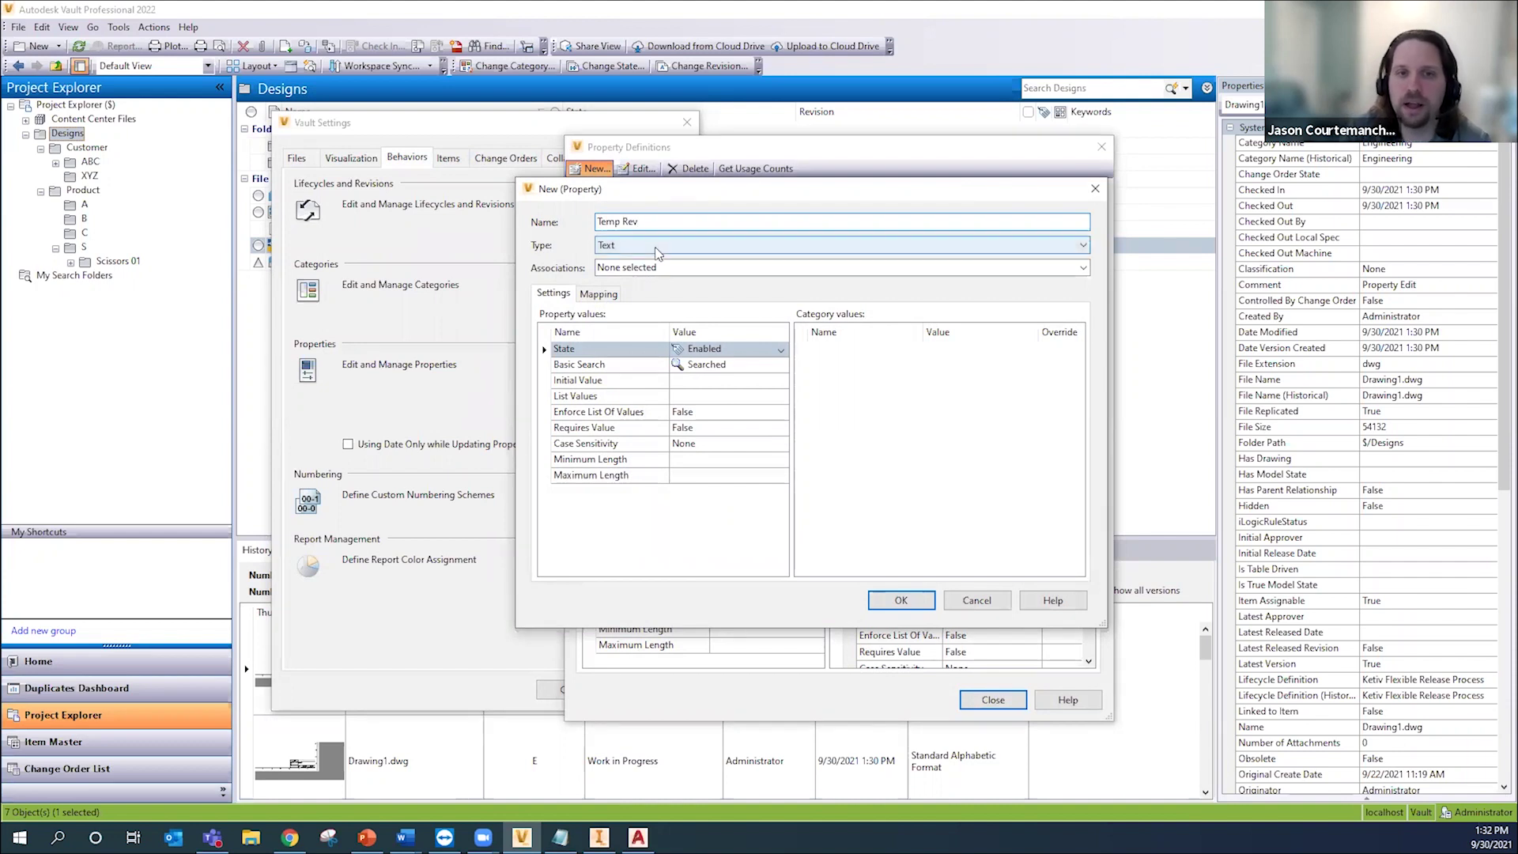
click(661, 268)
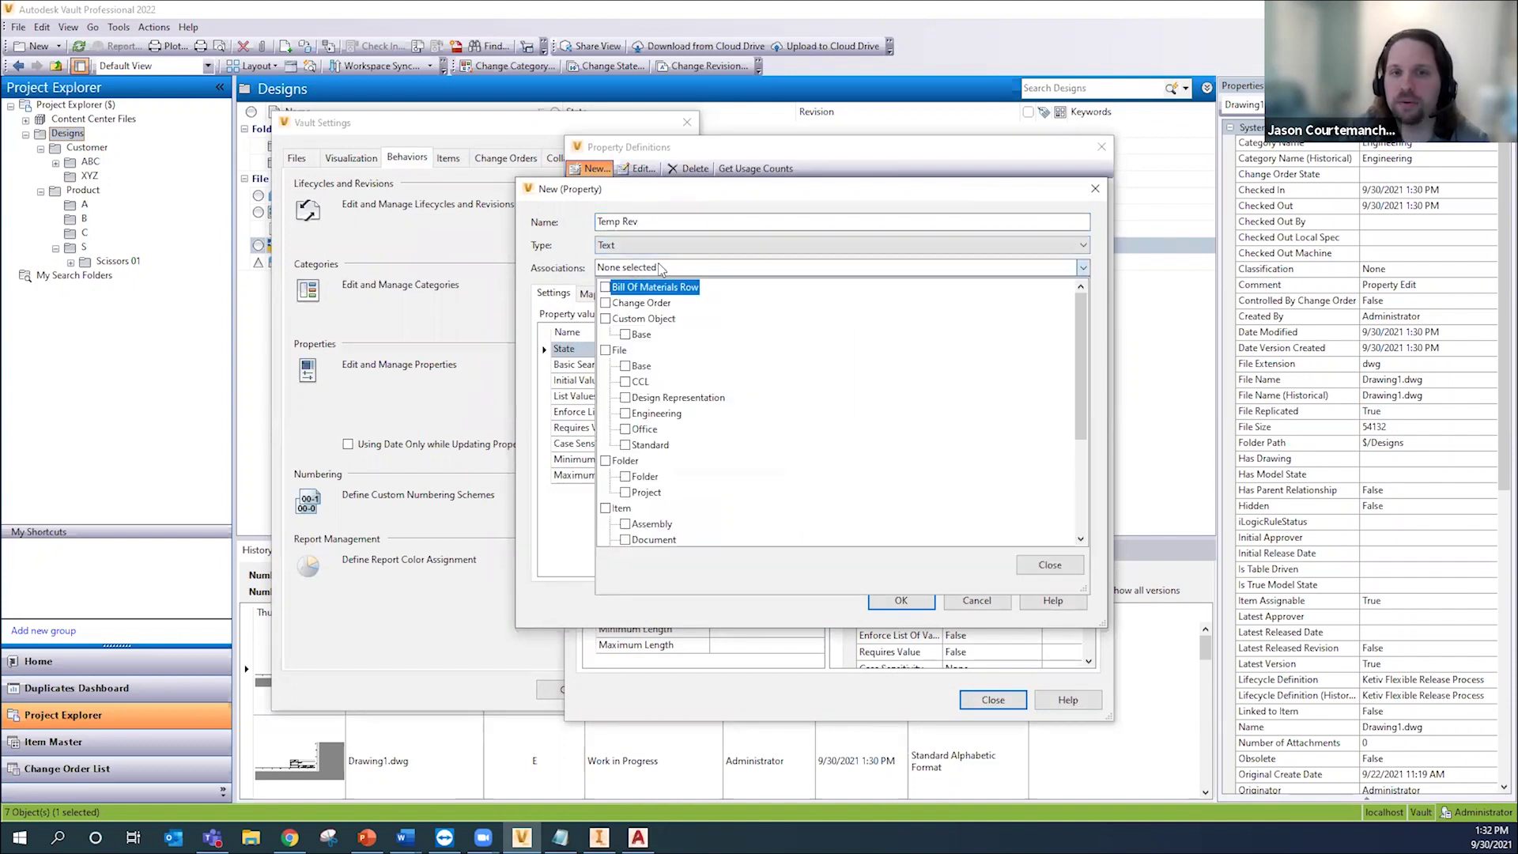
click(625, 414)
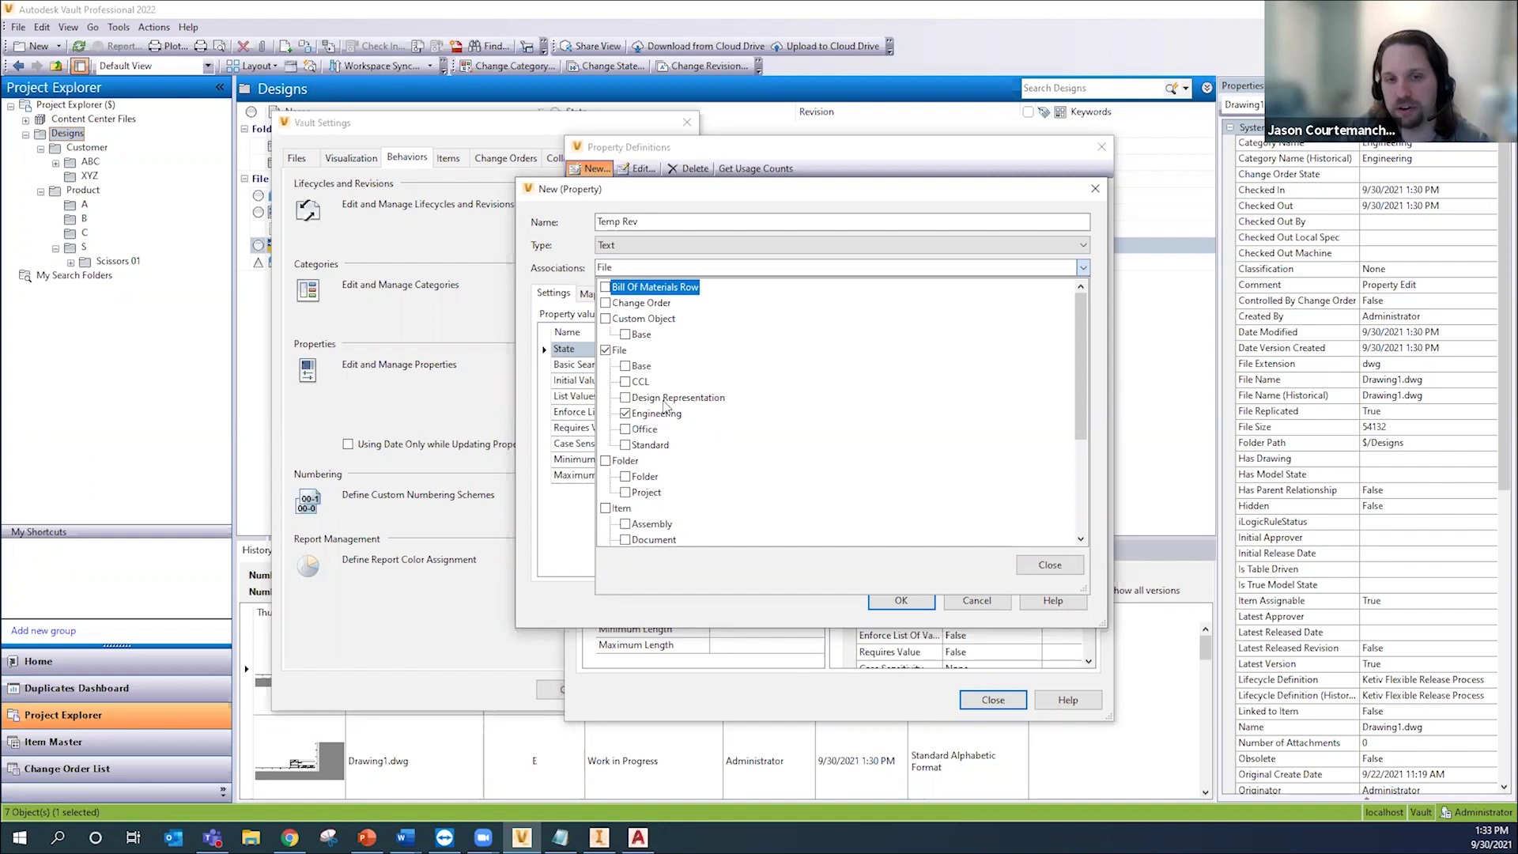
click(1050, 564)
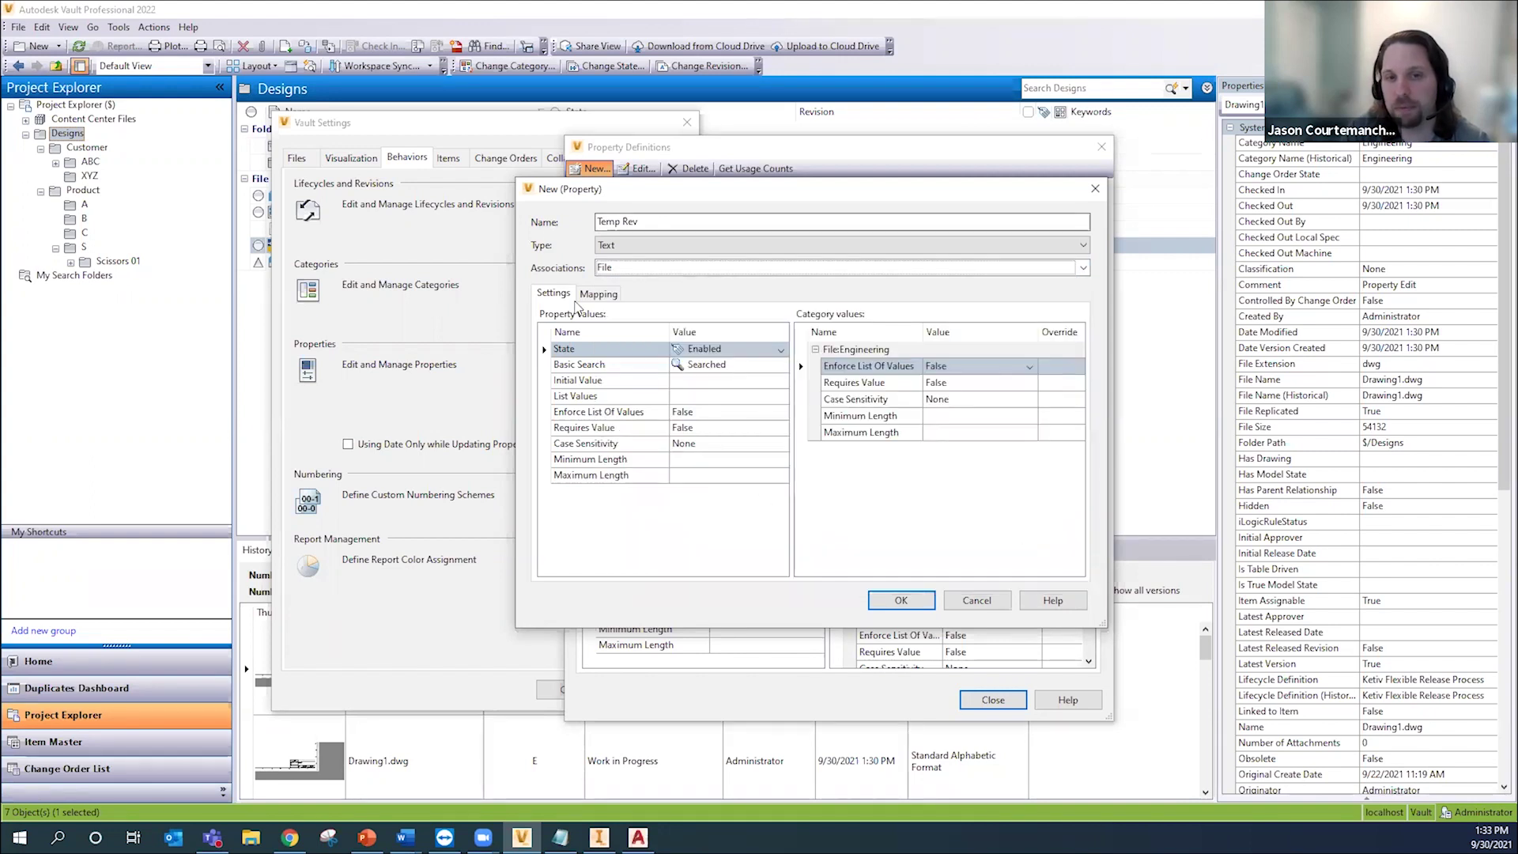
Step: Add a file mapping to the Temp Rev property with Inventor as its provider
click(598, 293)
click(700, 360)
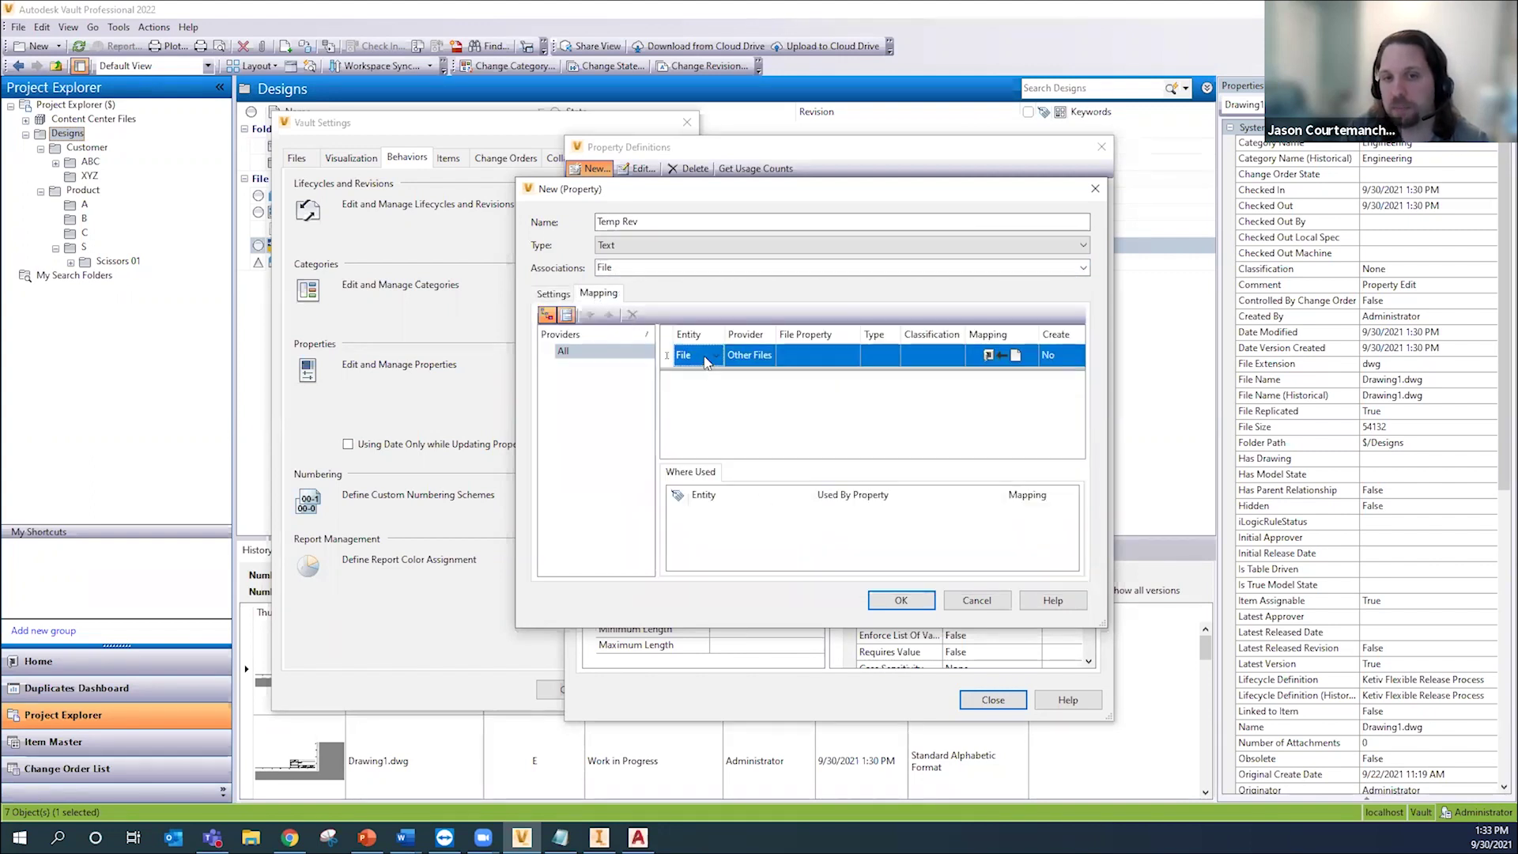
click(761, 358)
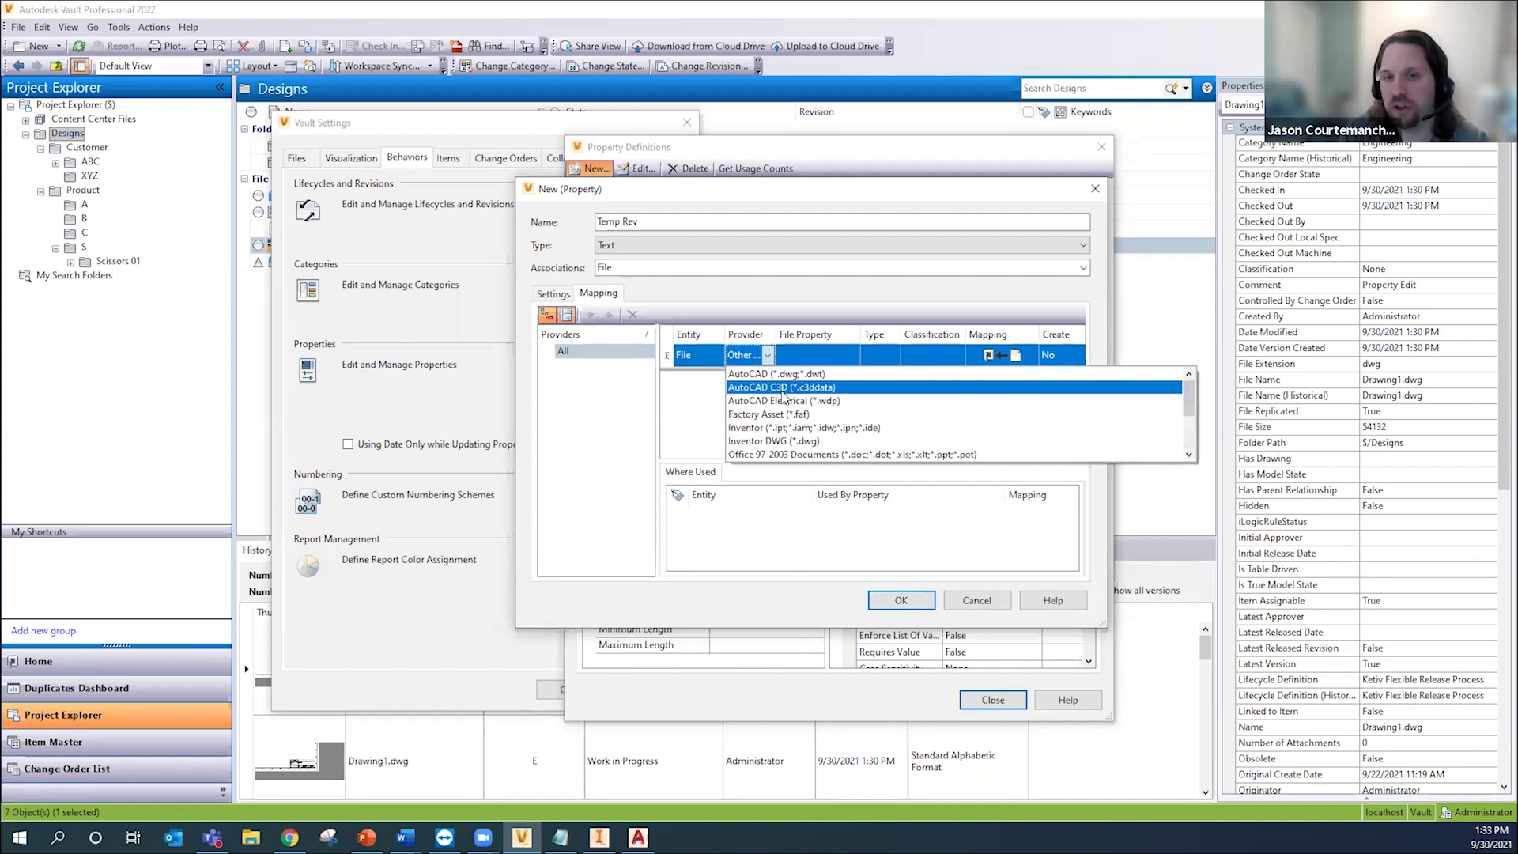
click(798, 428)
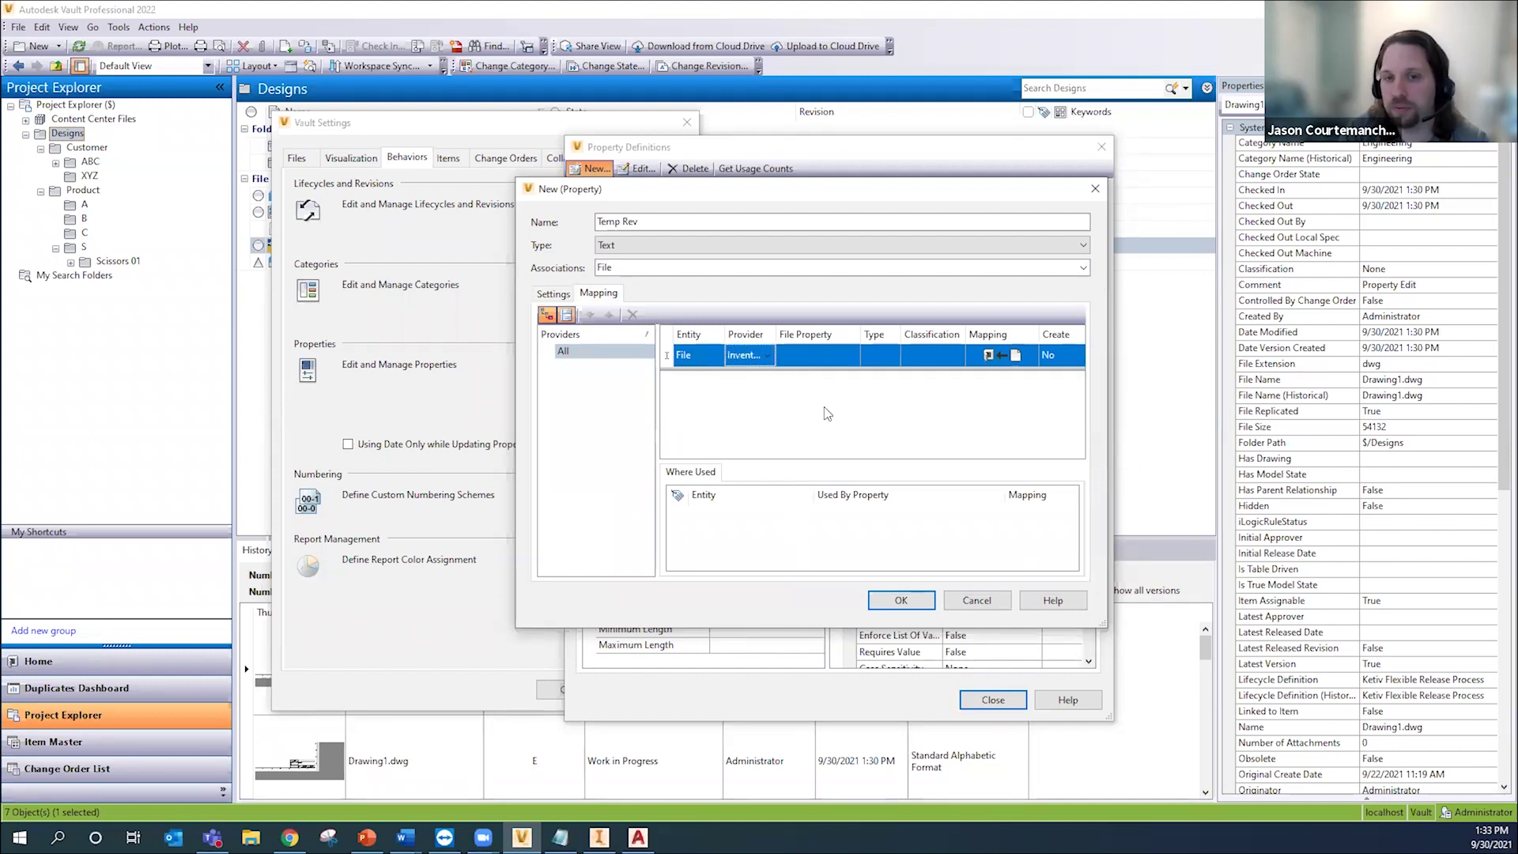
Step: Import the file properties of Part1.idw from the vault and map Temp Rev to User Status
click(824, 354)
click(820, 376)
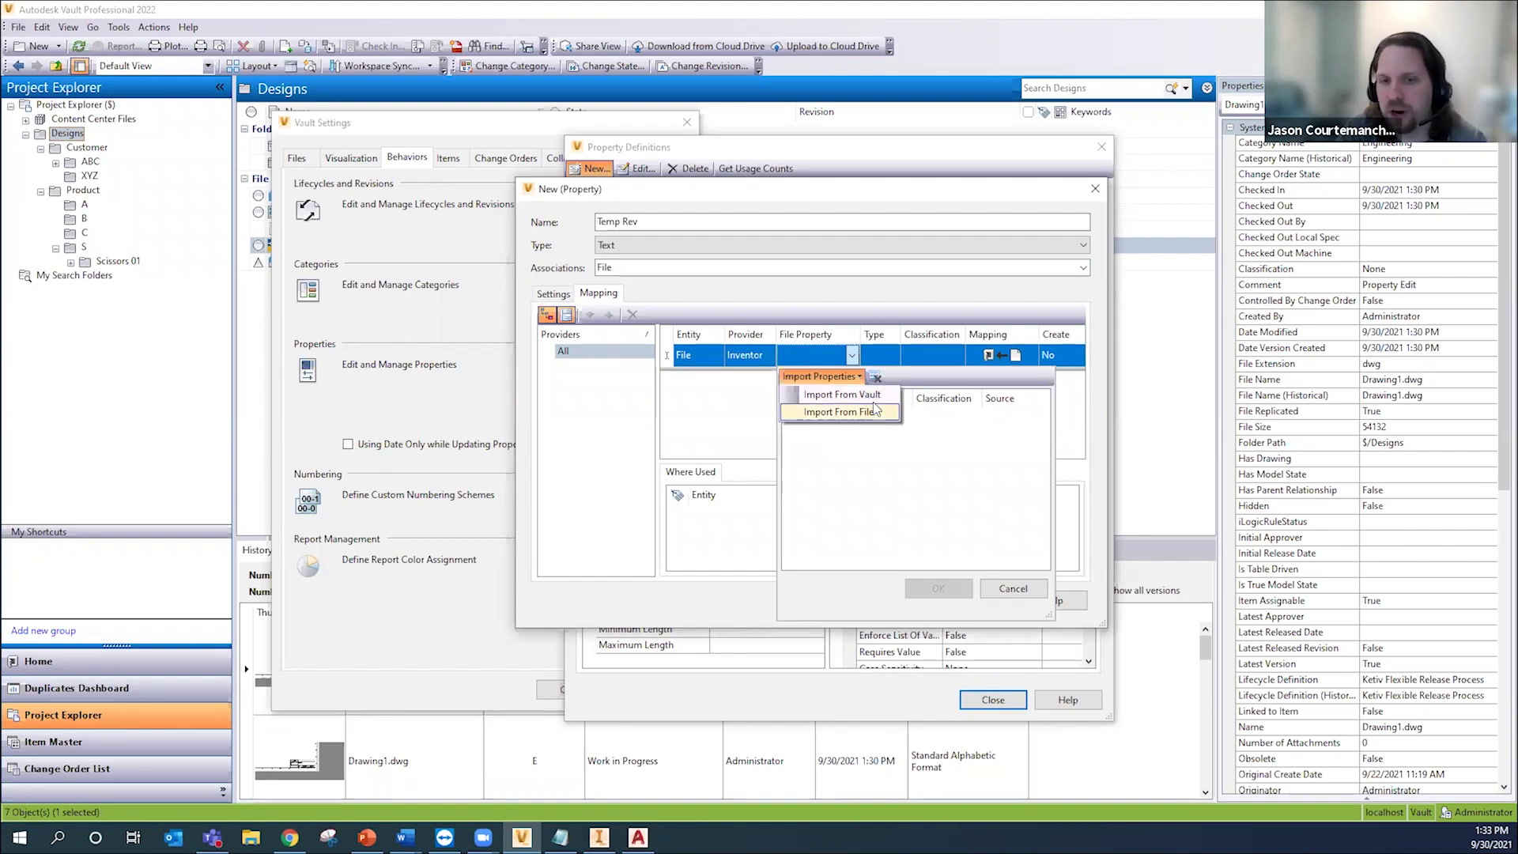
click(873, 397)
double_click(875, 320)
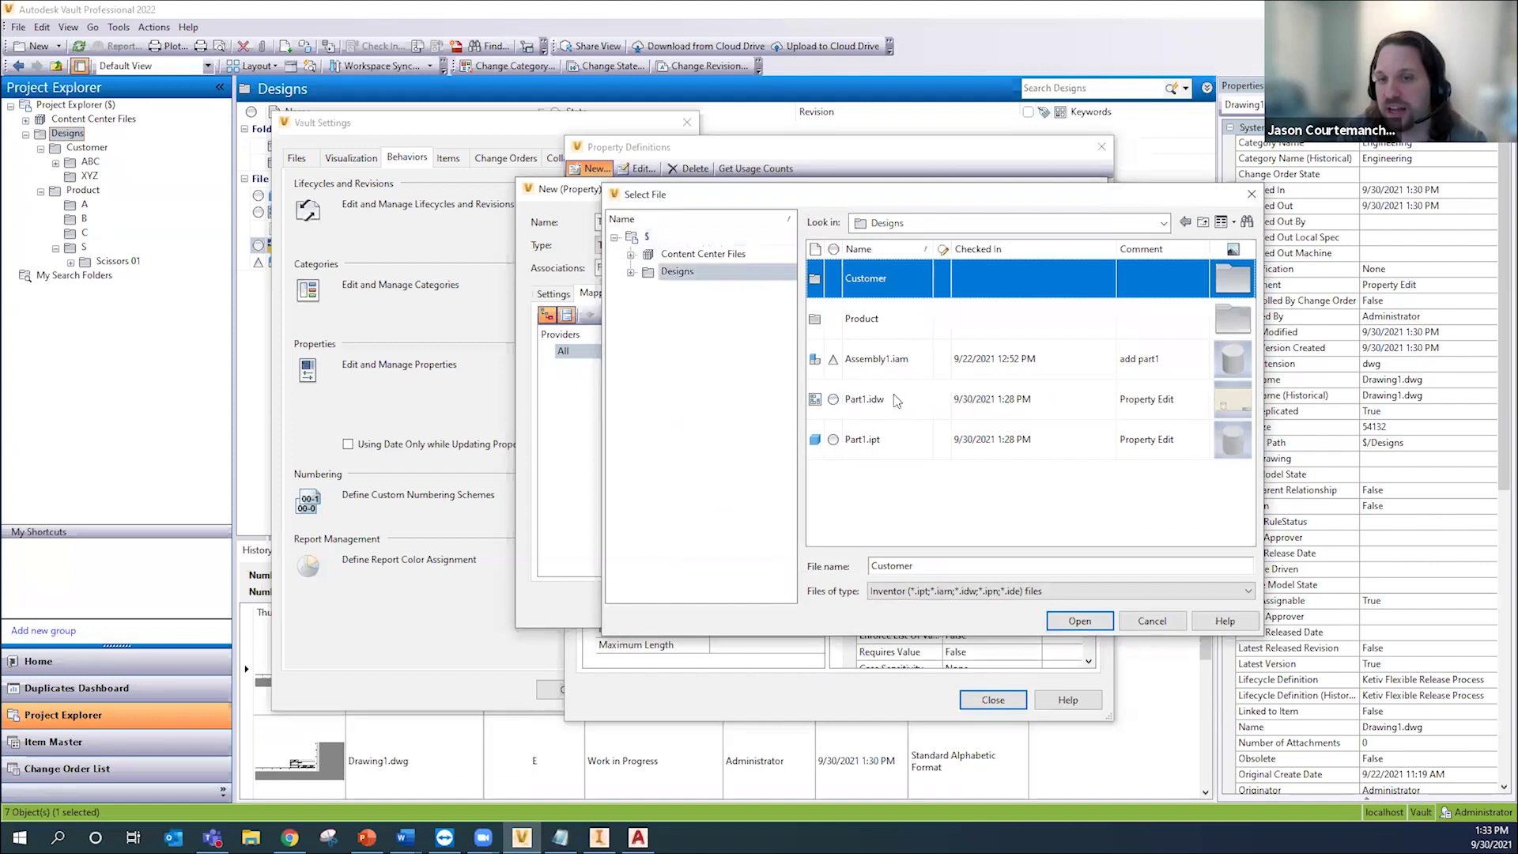
double_click(896, 399)
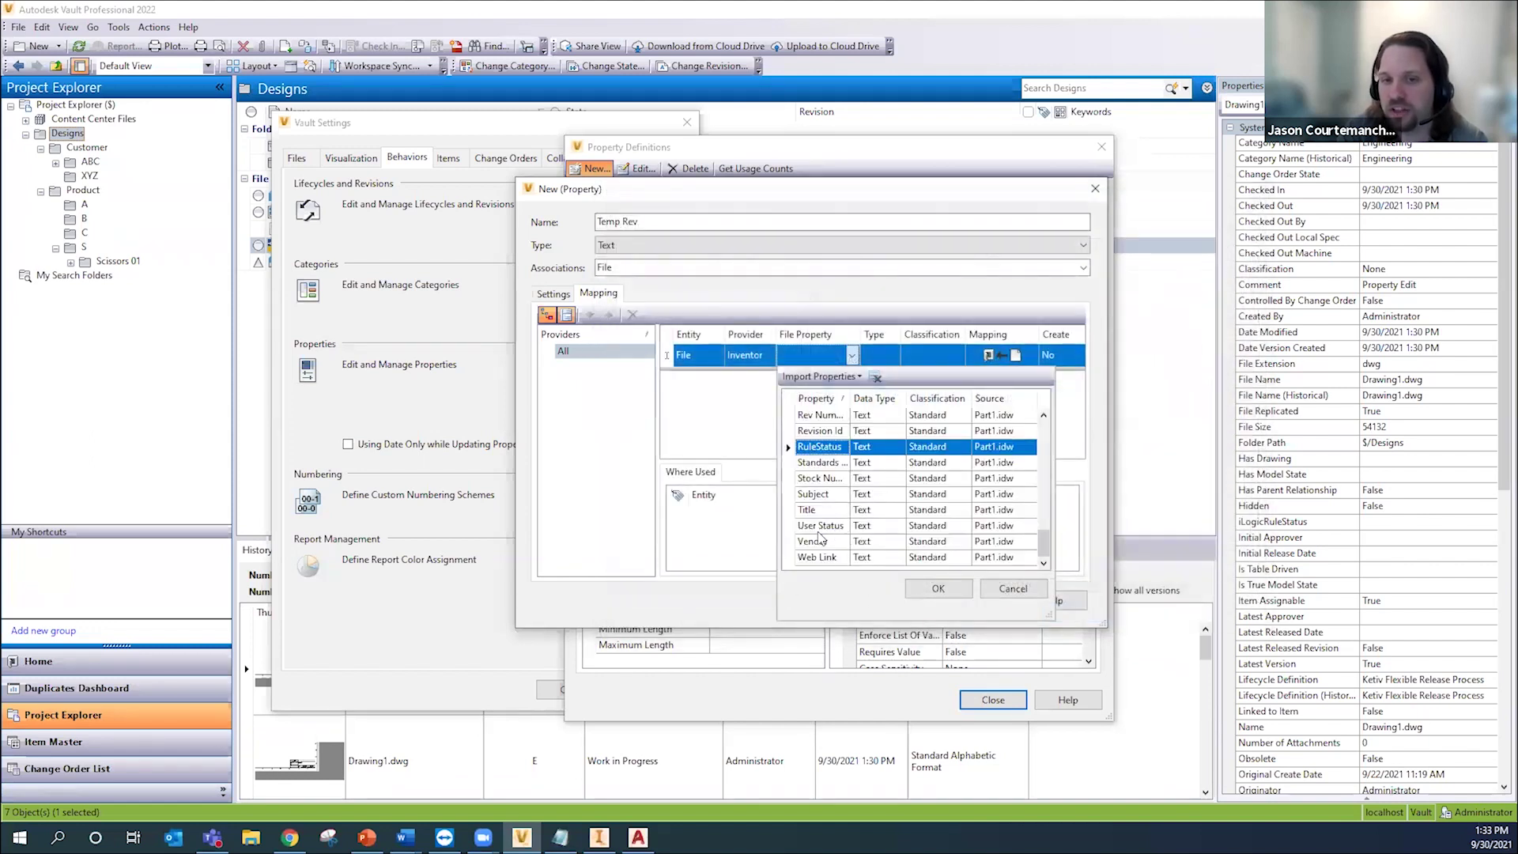
click(826, 526)
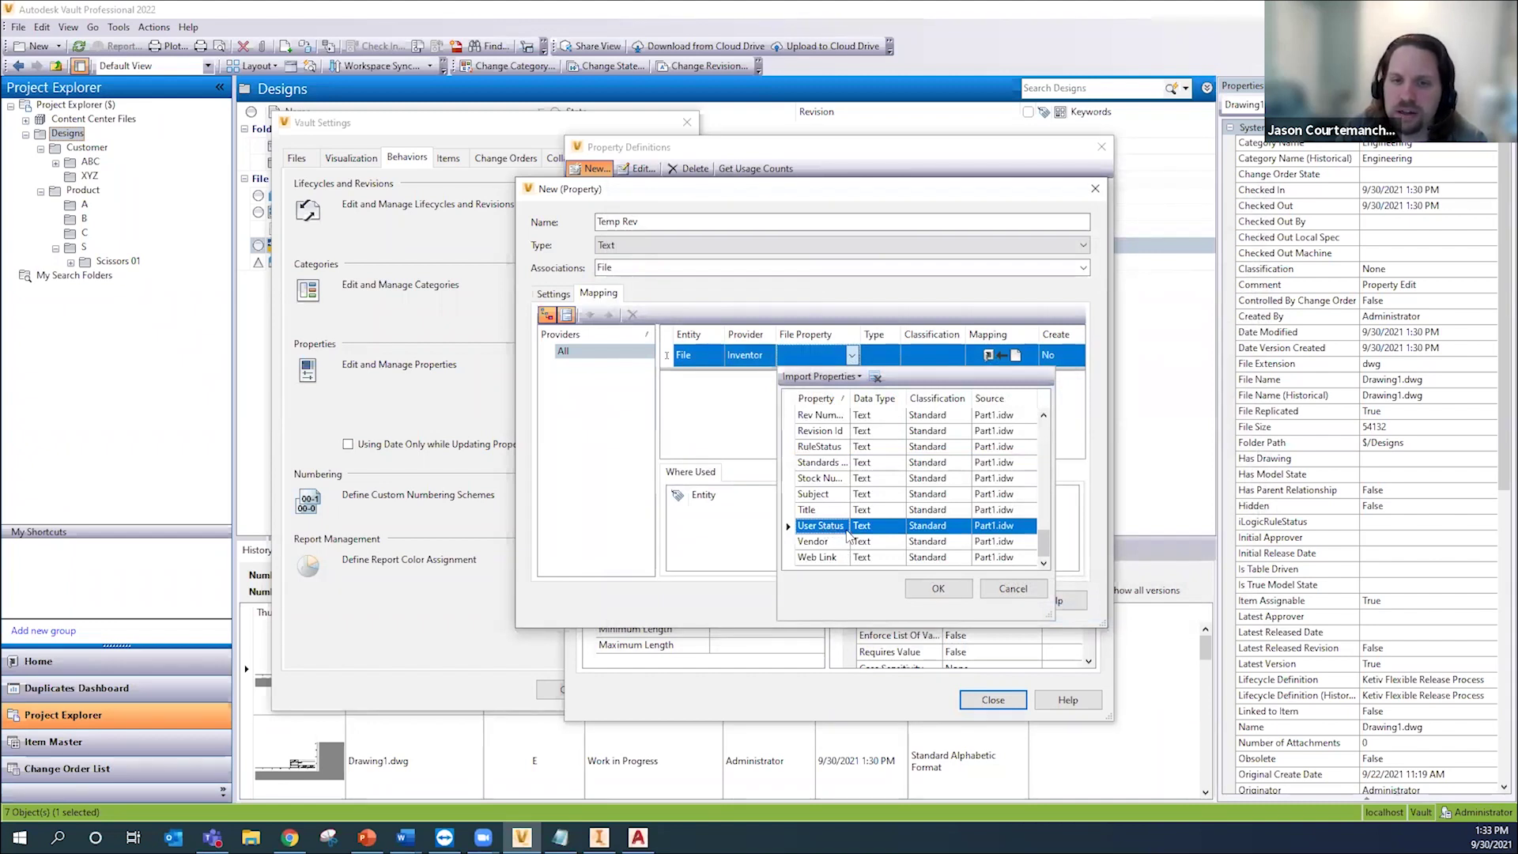
click(939, 589)
Step: Set the User Status mapping direction to one-way from the file into Vault and add the mapping row
click(1009, 355)
click(1007, 378)
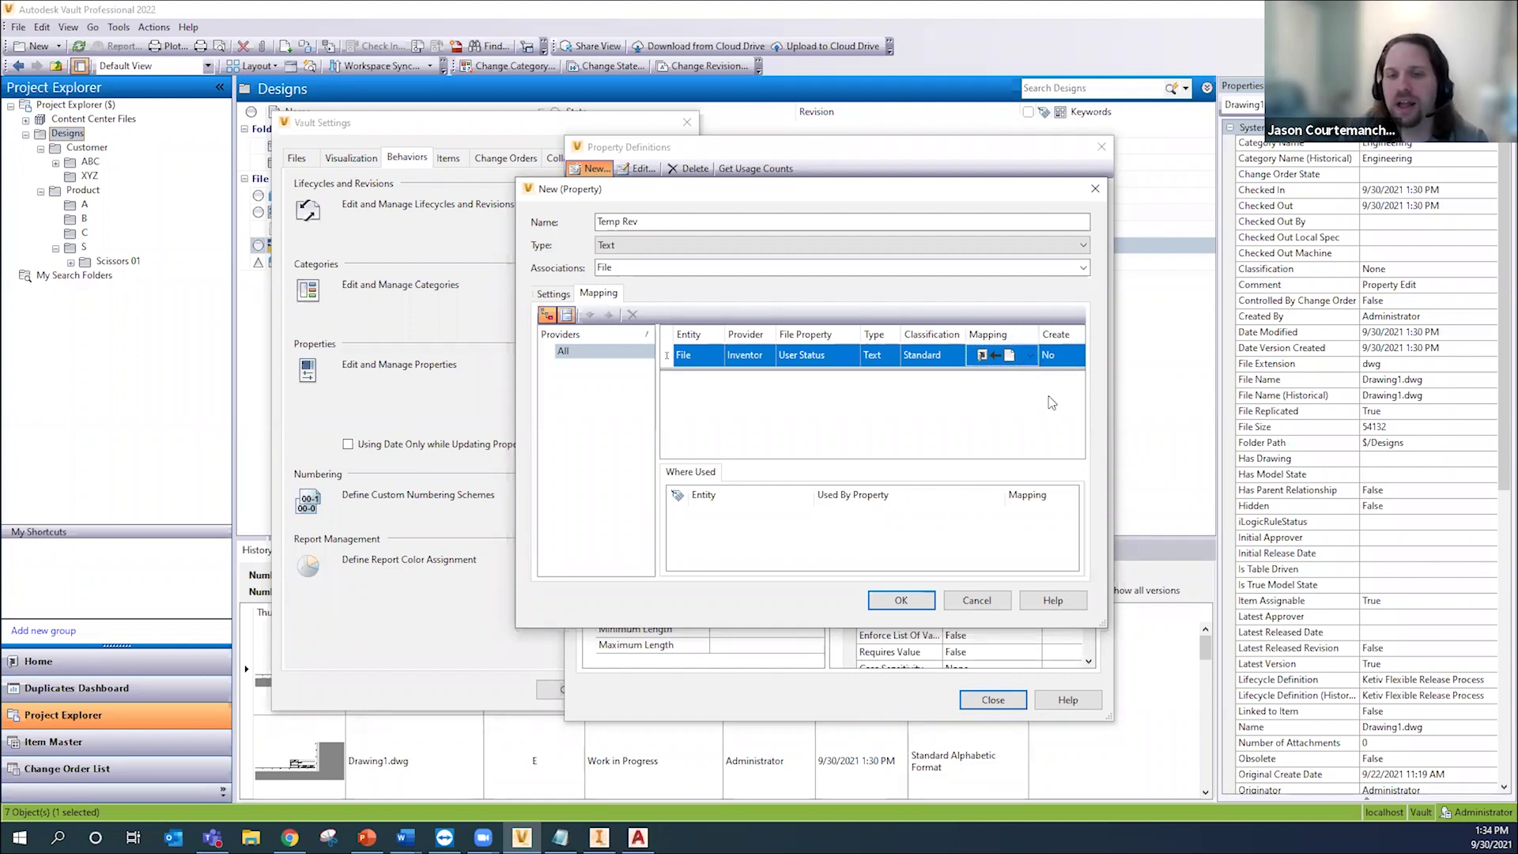
click(970, 412)
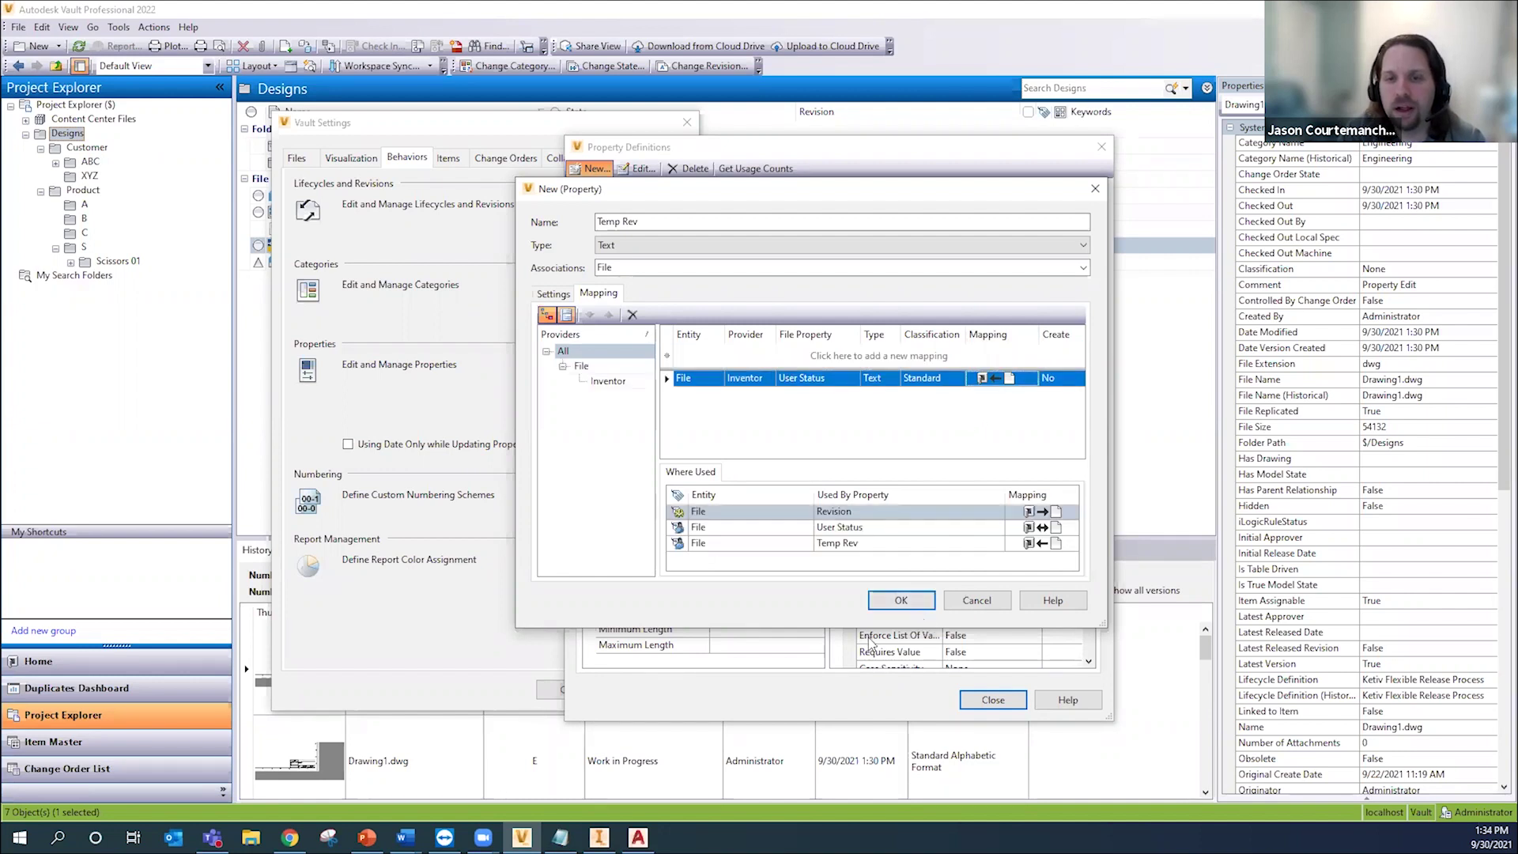
Step: Examine which Vault properties use the User Status file property and the direction of each mapping
click(736, 545)
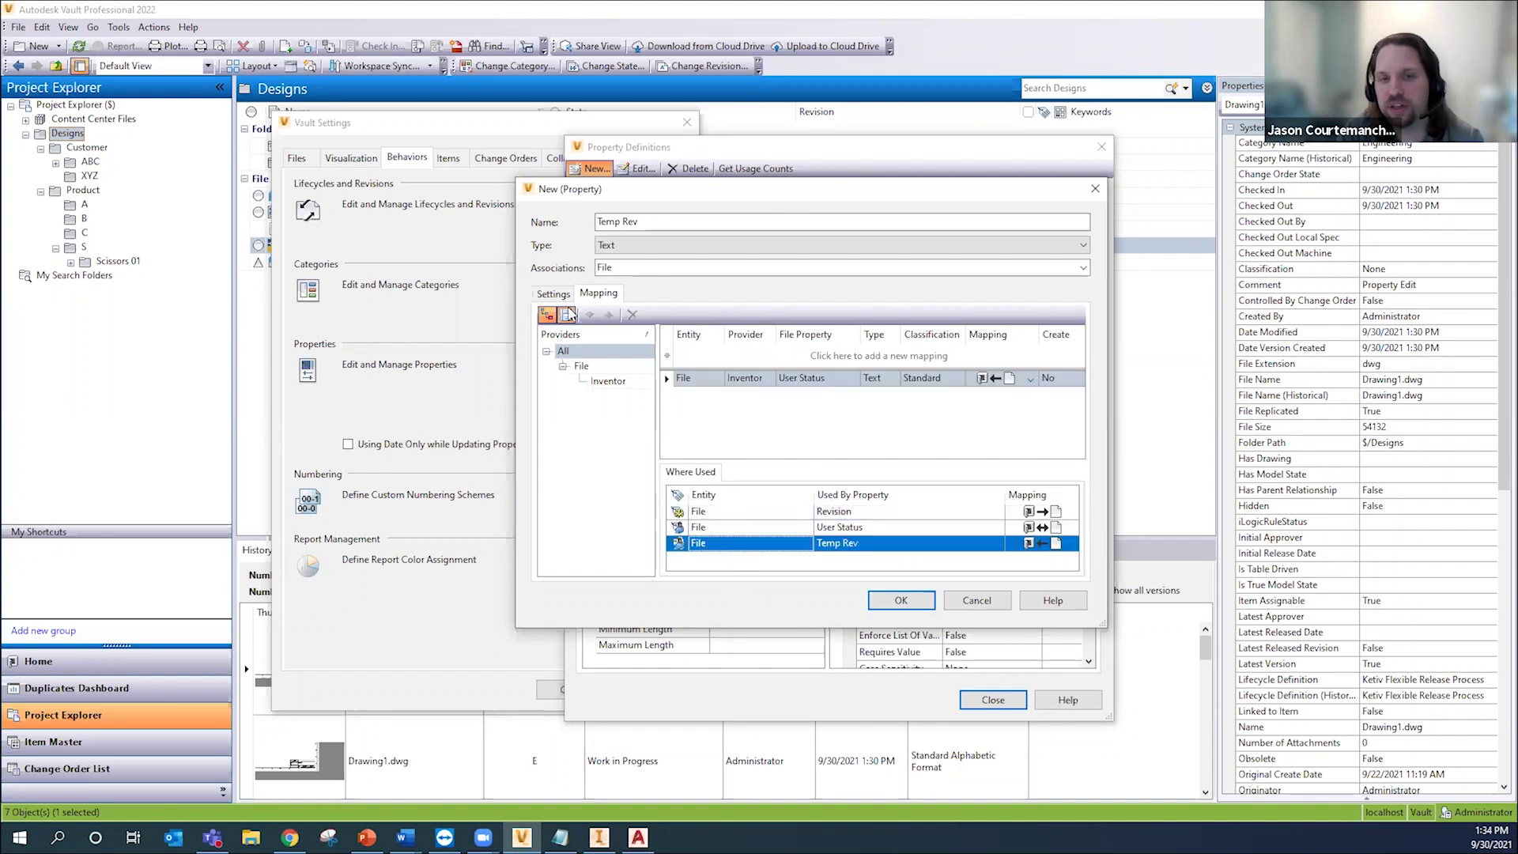
click(567, 314)
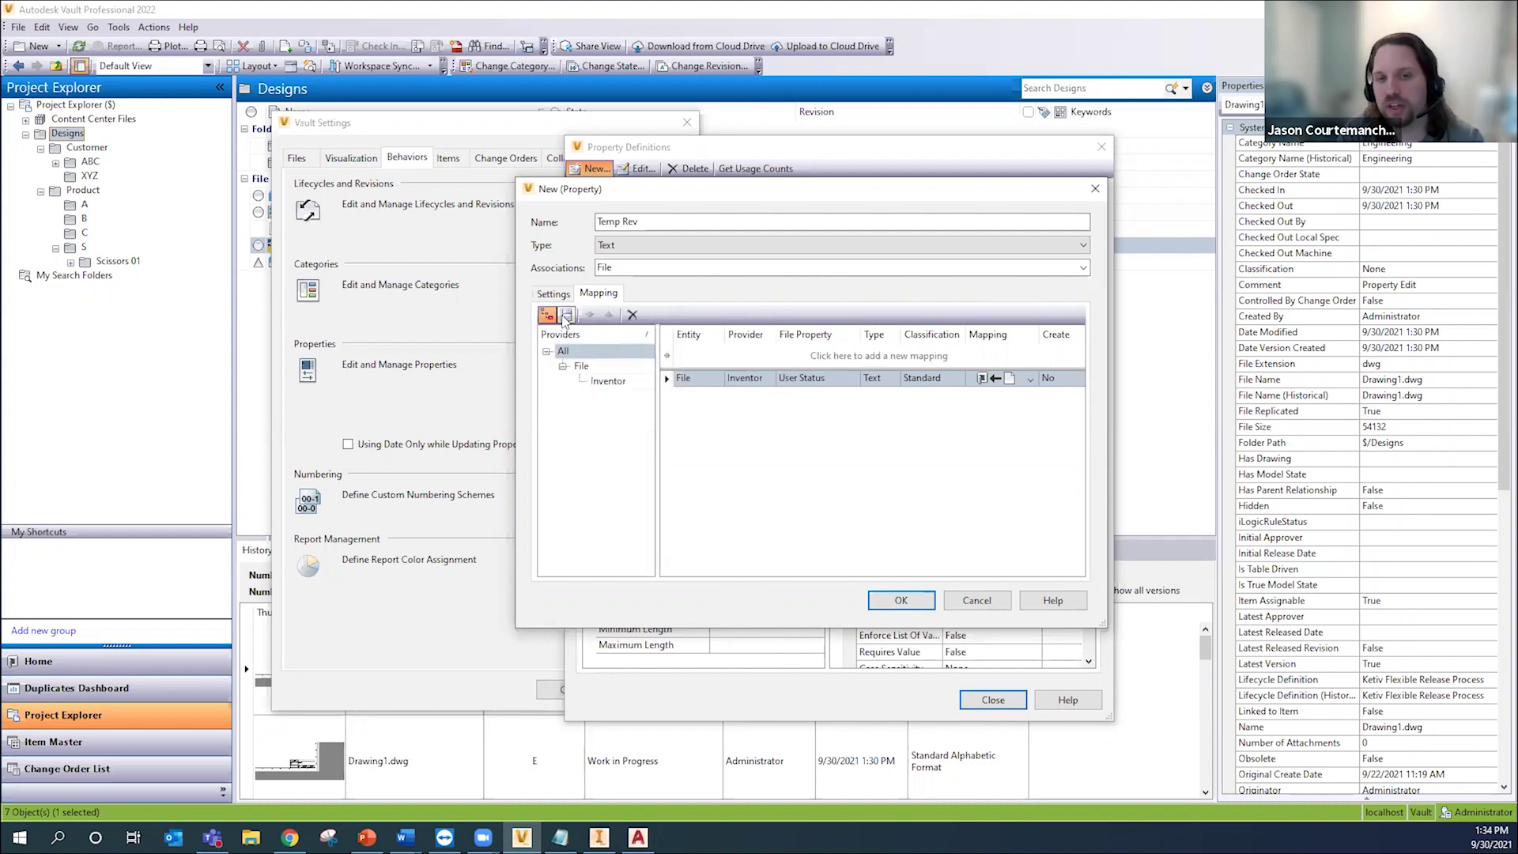
click(566, 314)
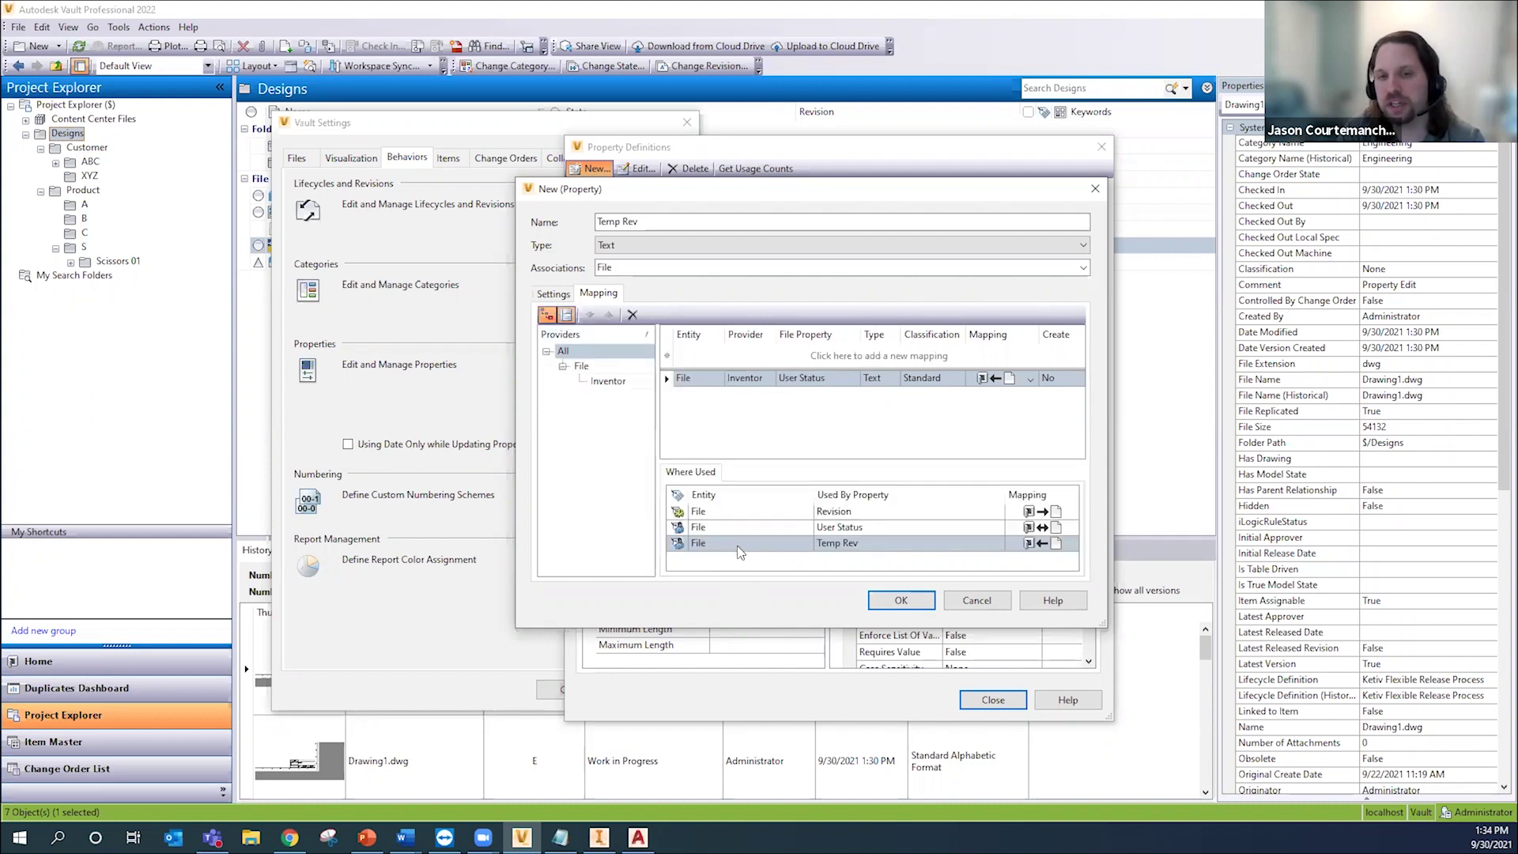
click(779, 548)
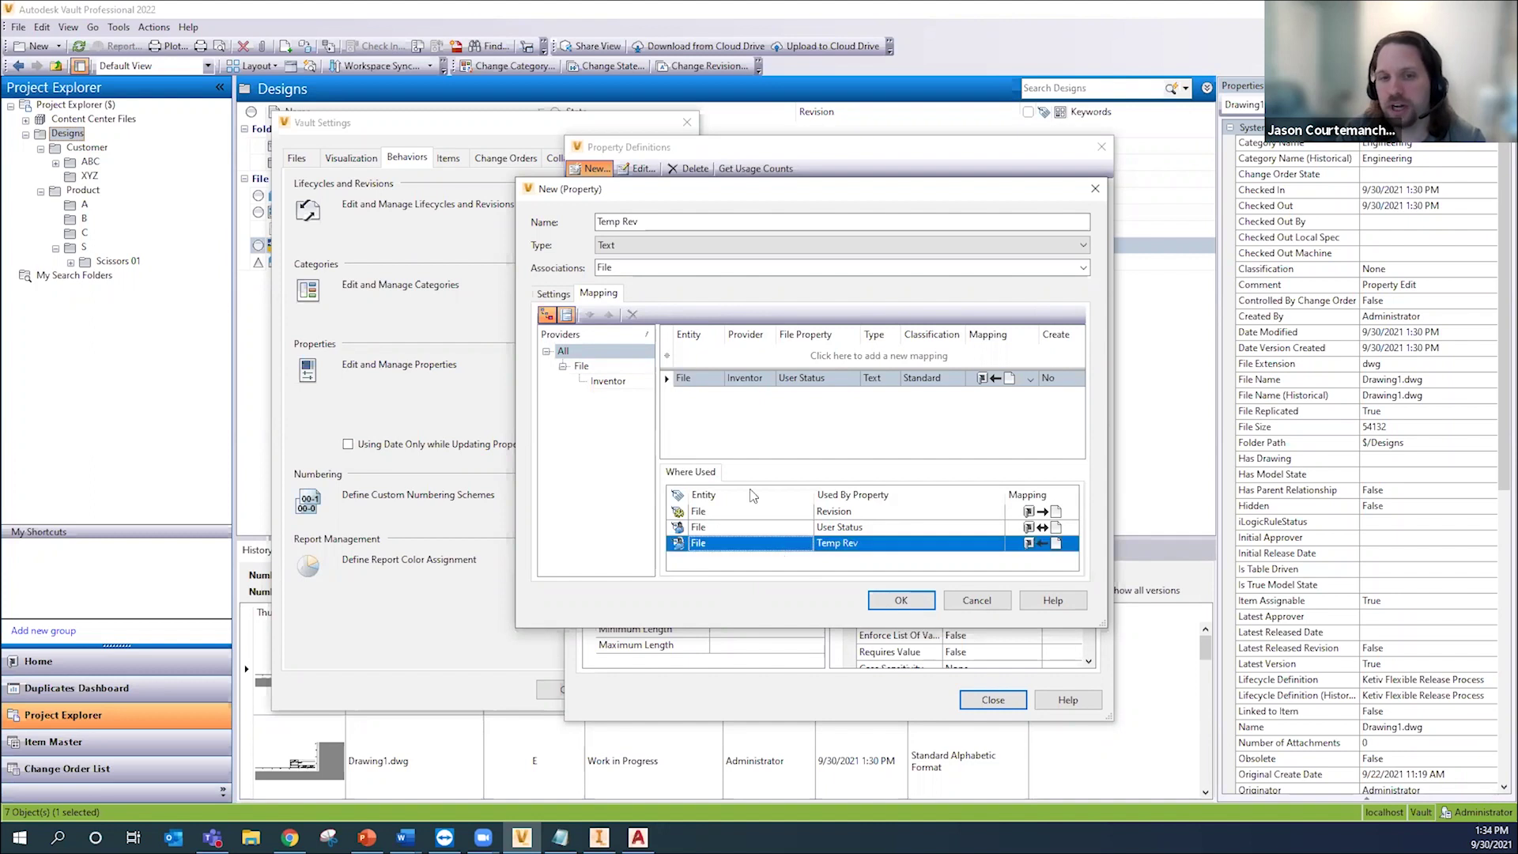
click(727, 527)
click(724, 544)
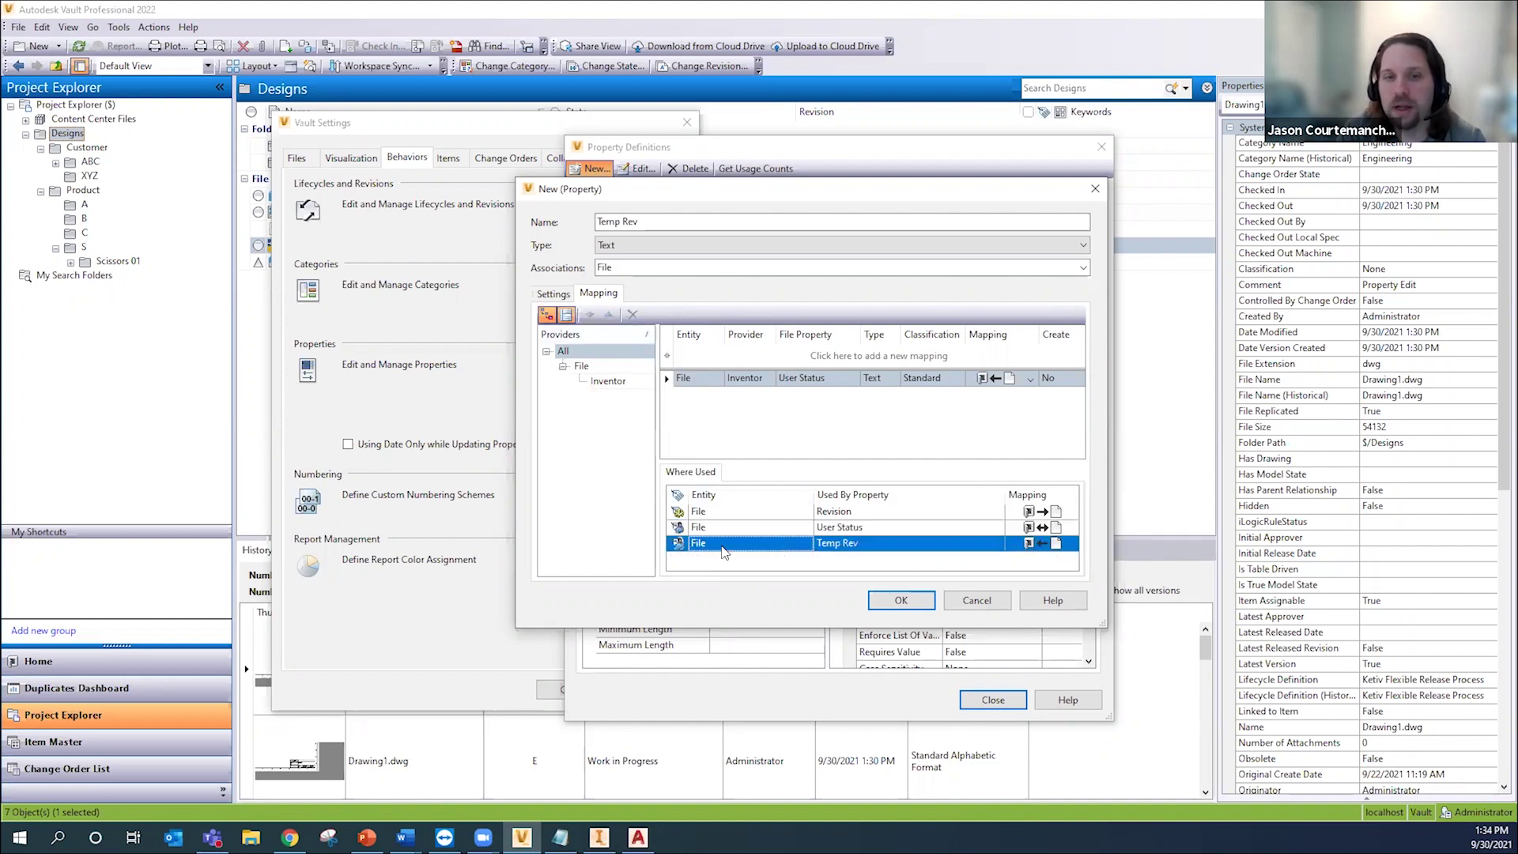
Step: Save the Temp Rev property and close the property definitions
click(902, 603)
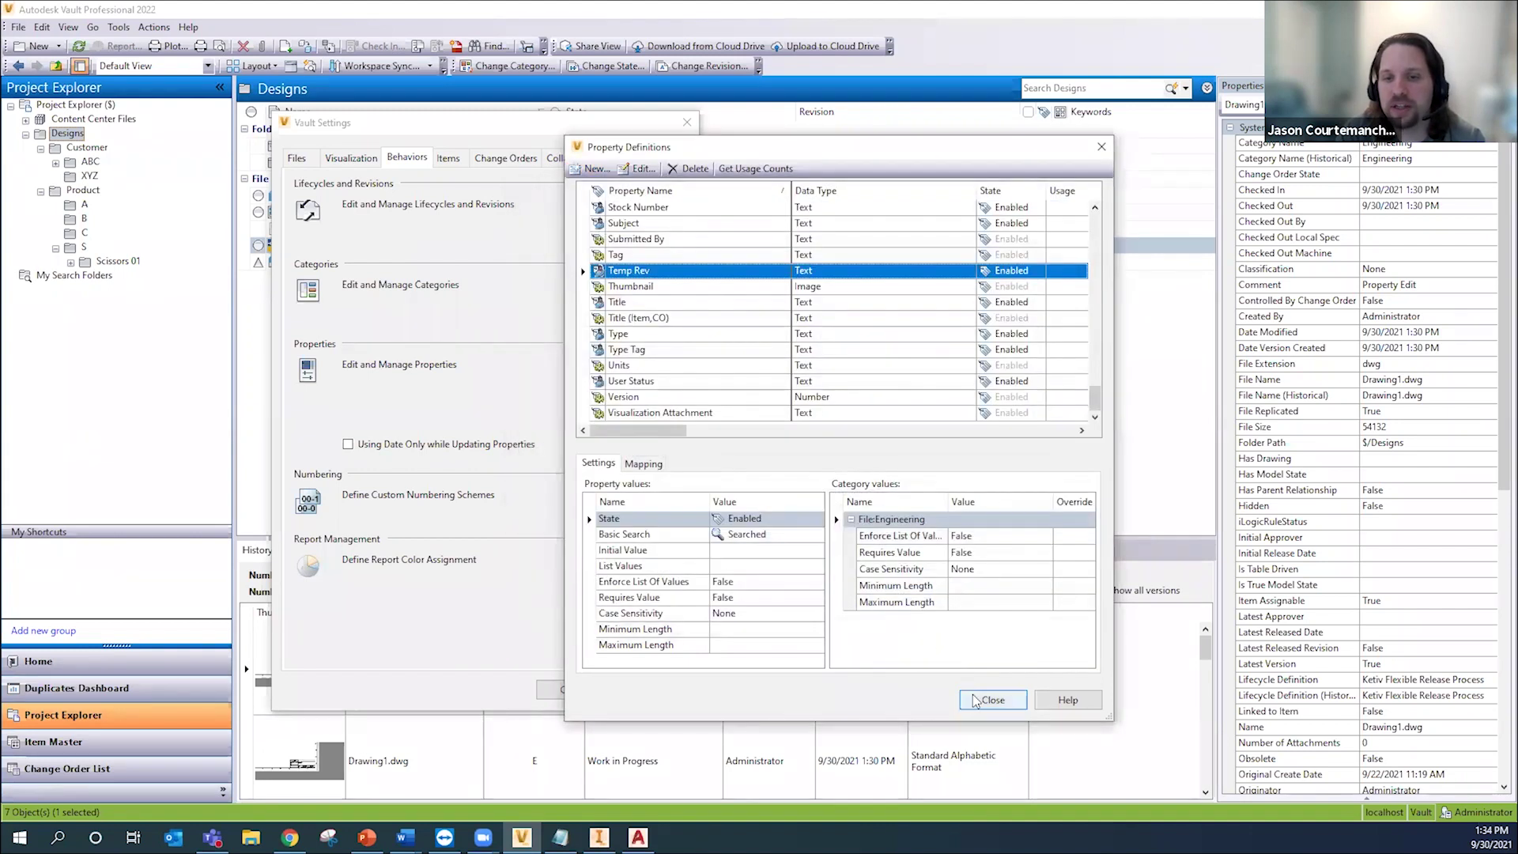
click(988, 699)
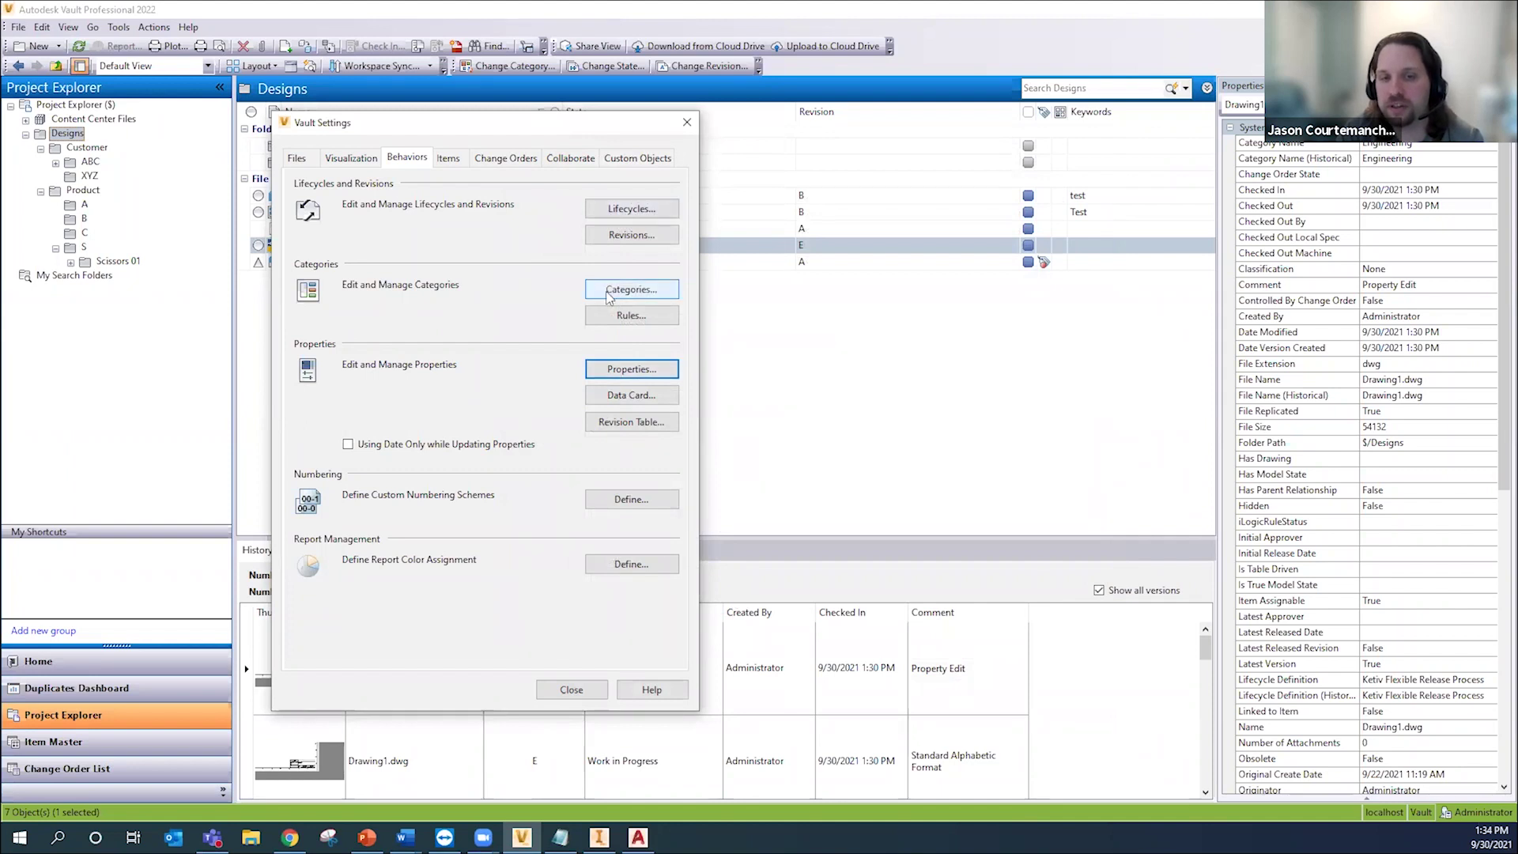
Step: Check which property definitions are available for and assigned to the Engineering file category, looking for Temp Rev, and leave the assignments as they are
click(653, 297)
click(615, 354)
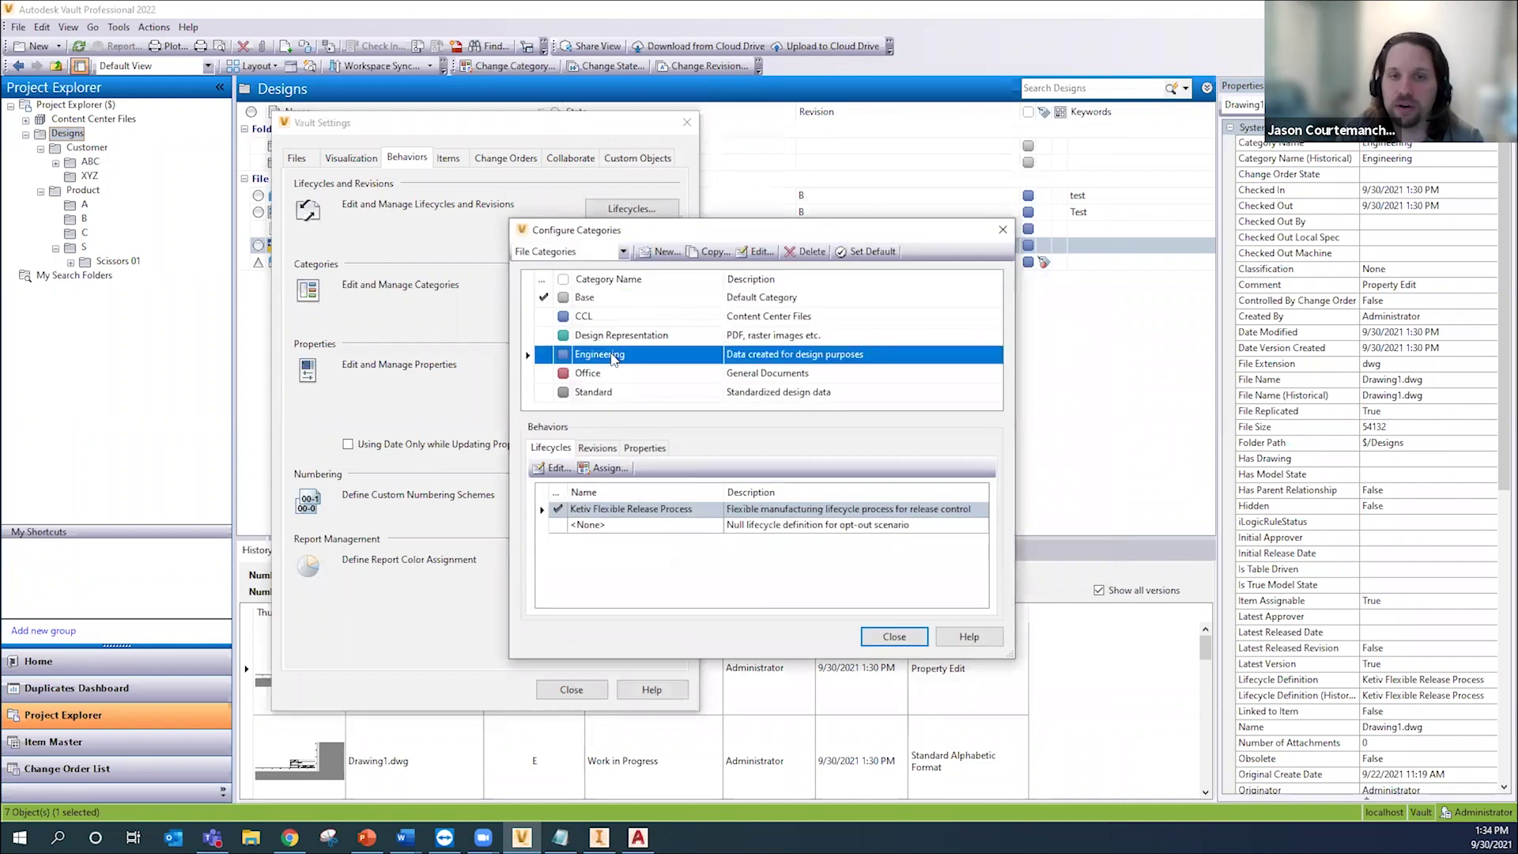
click(644, 448)
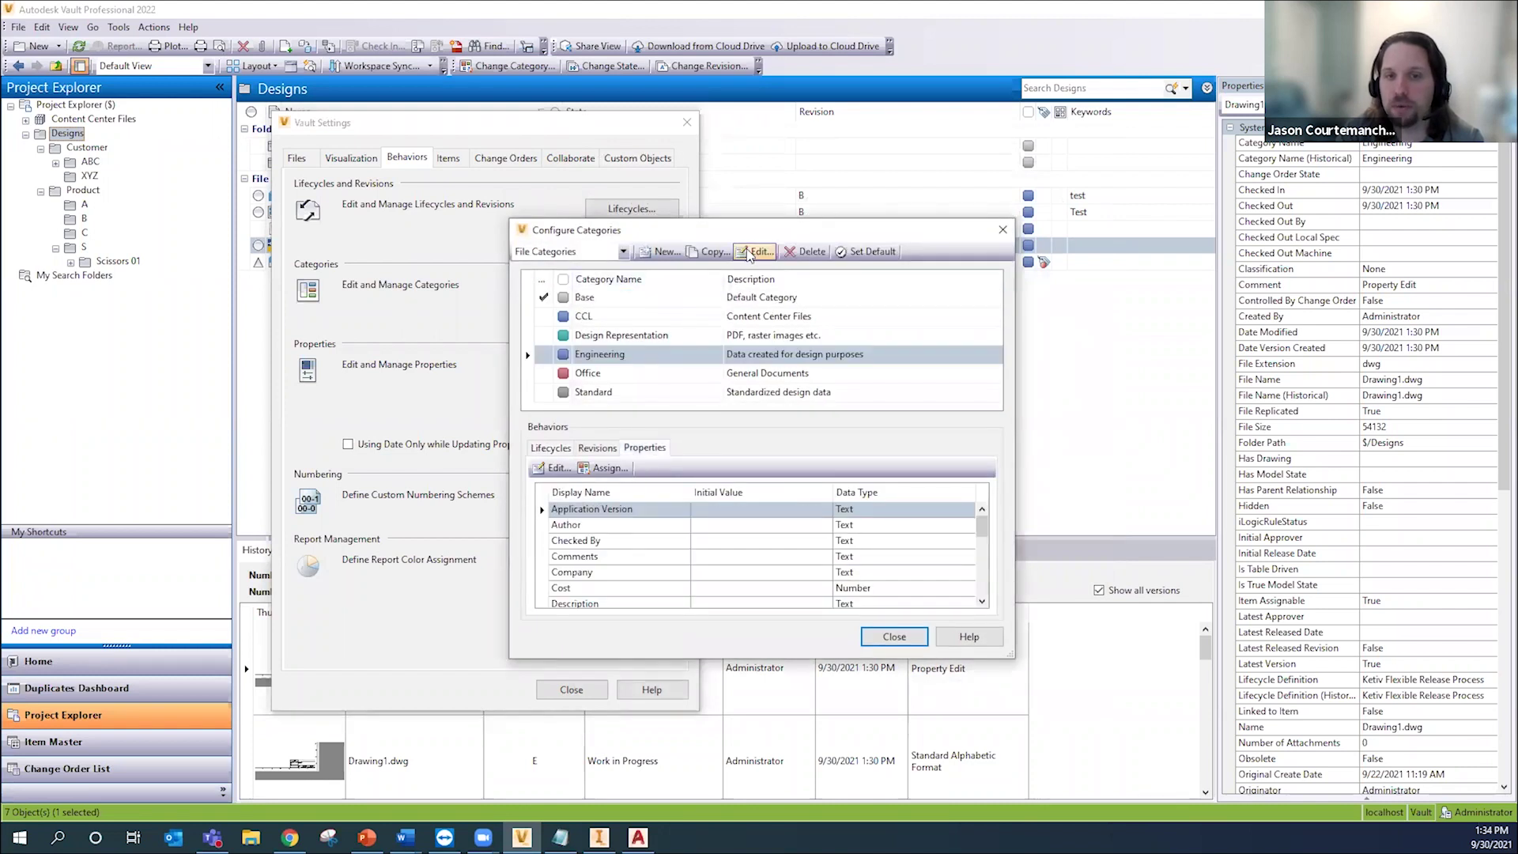
click(755, 251)
click(856, 513)
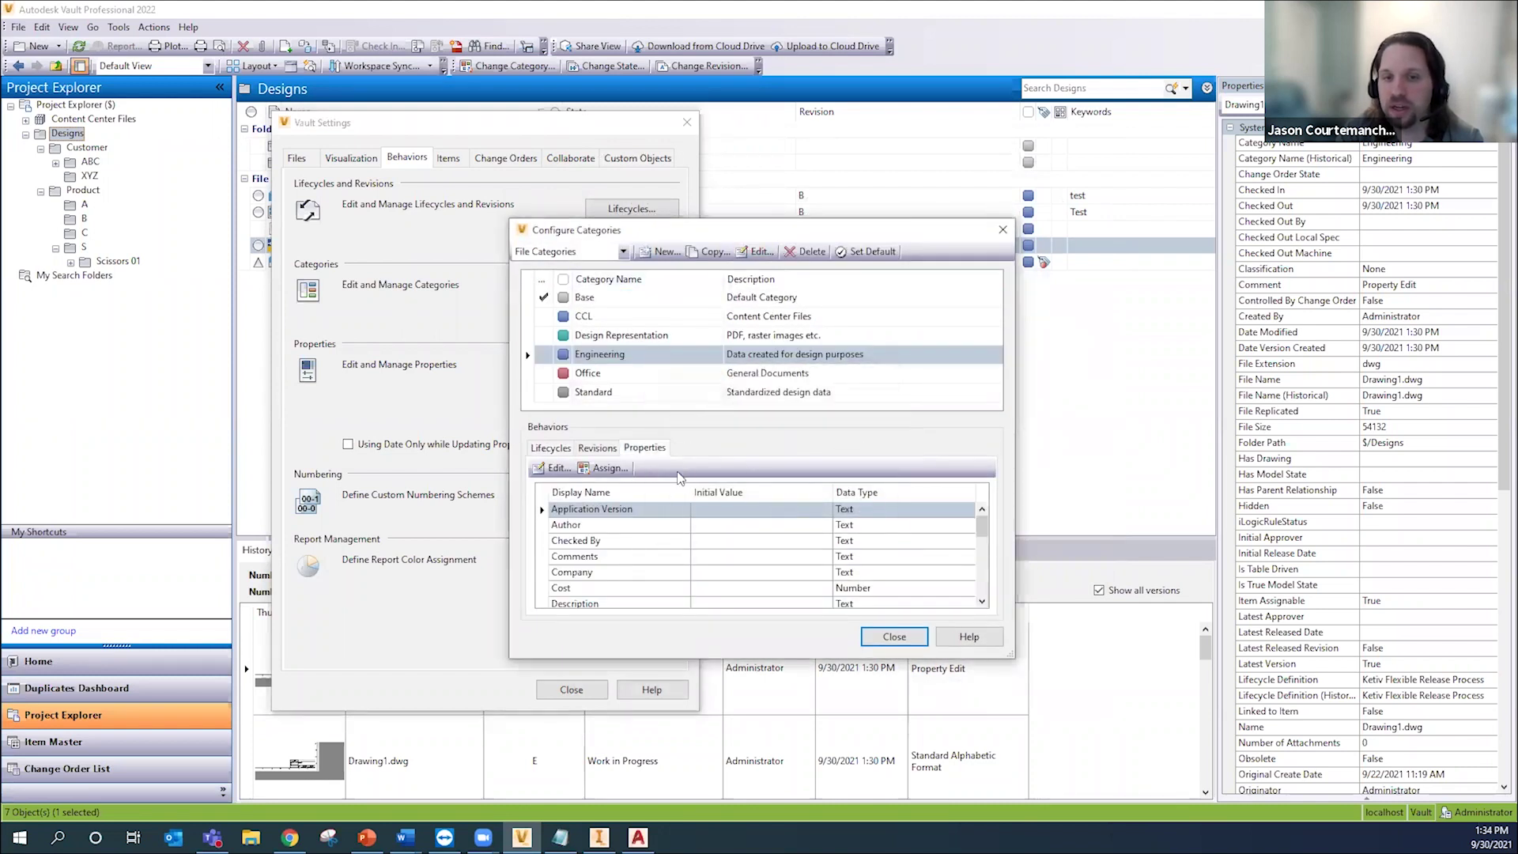
click(609, 467)
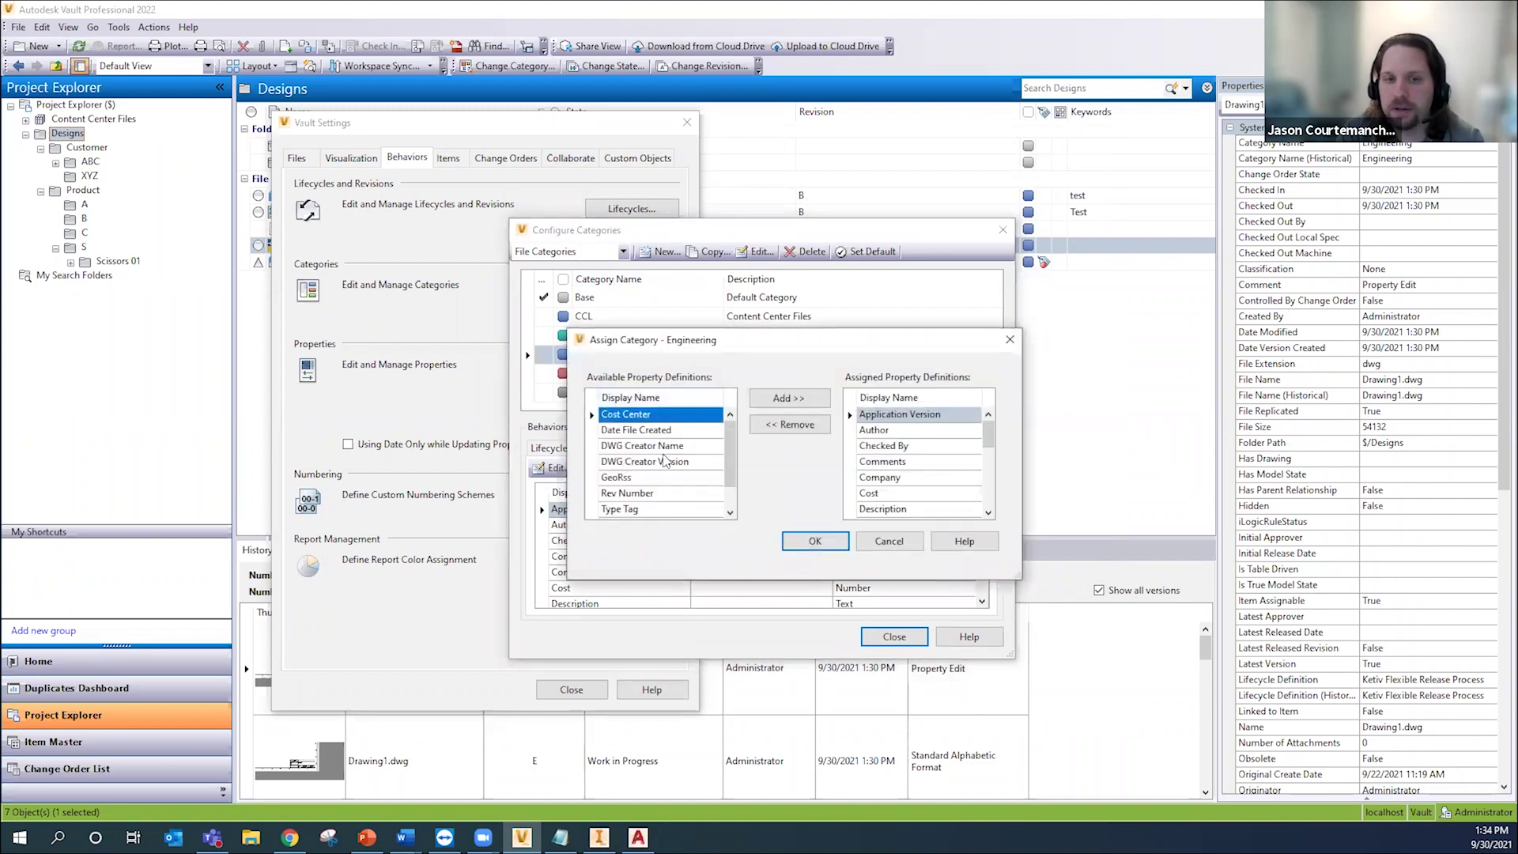
scroll(672, 471, down, 1)
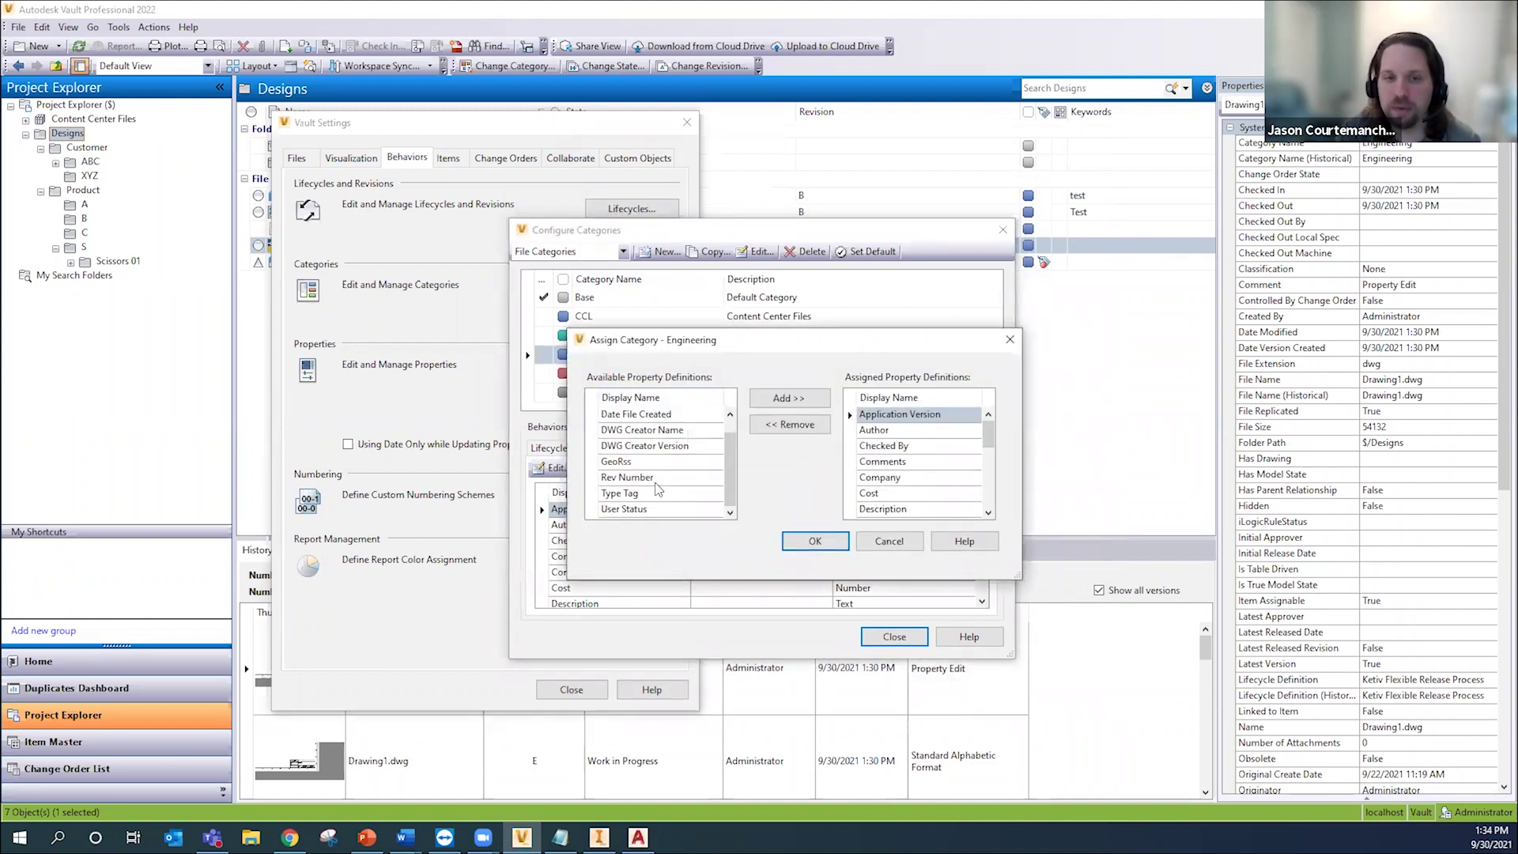
click(654, 464)
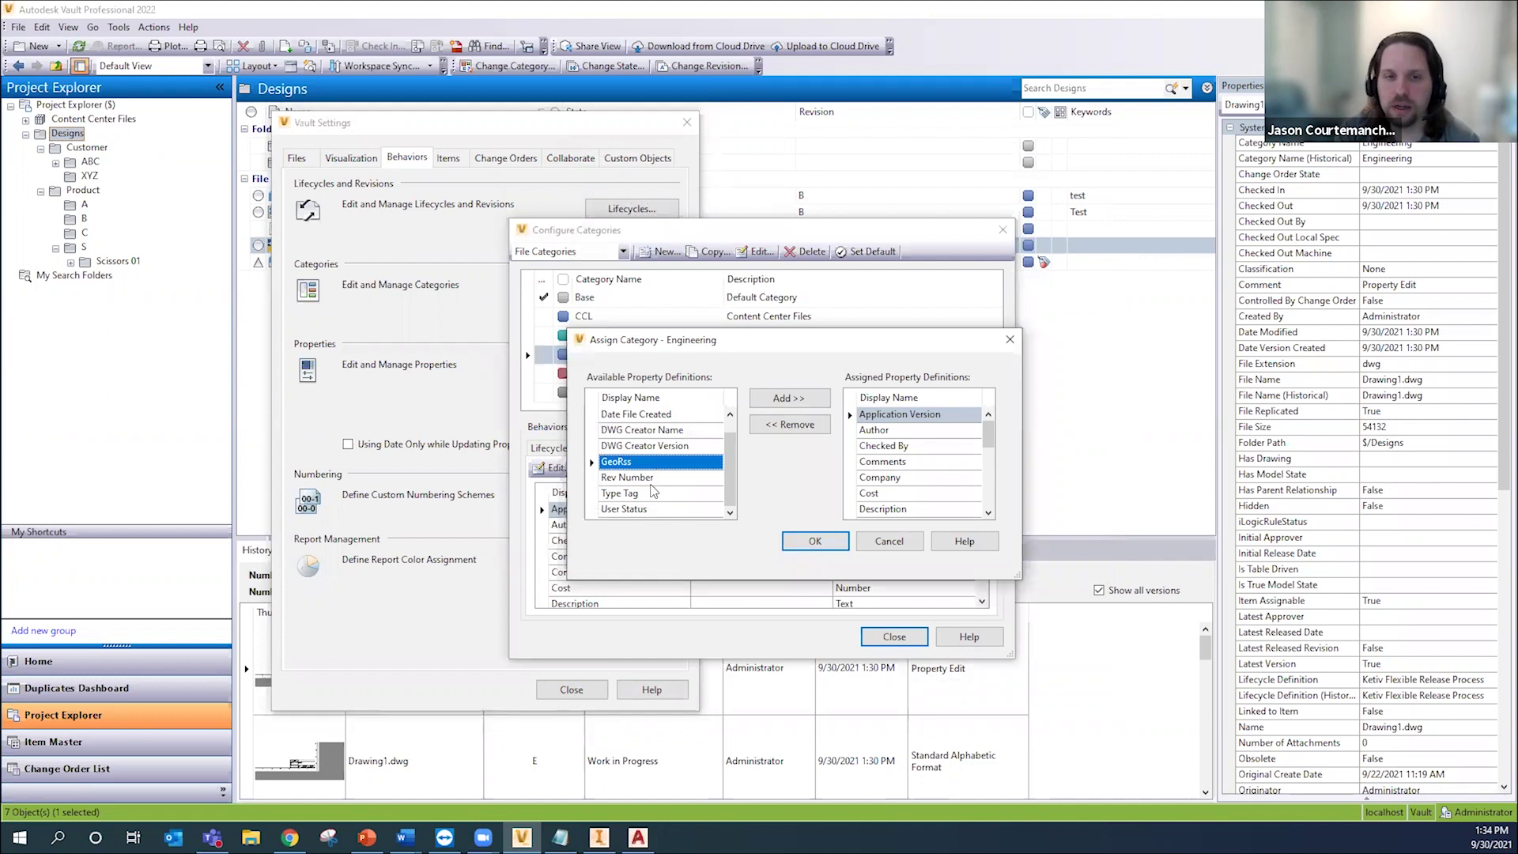
scroll(651, 472, up, 1)
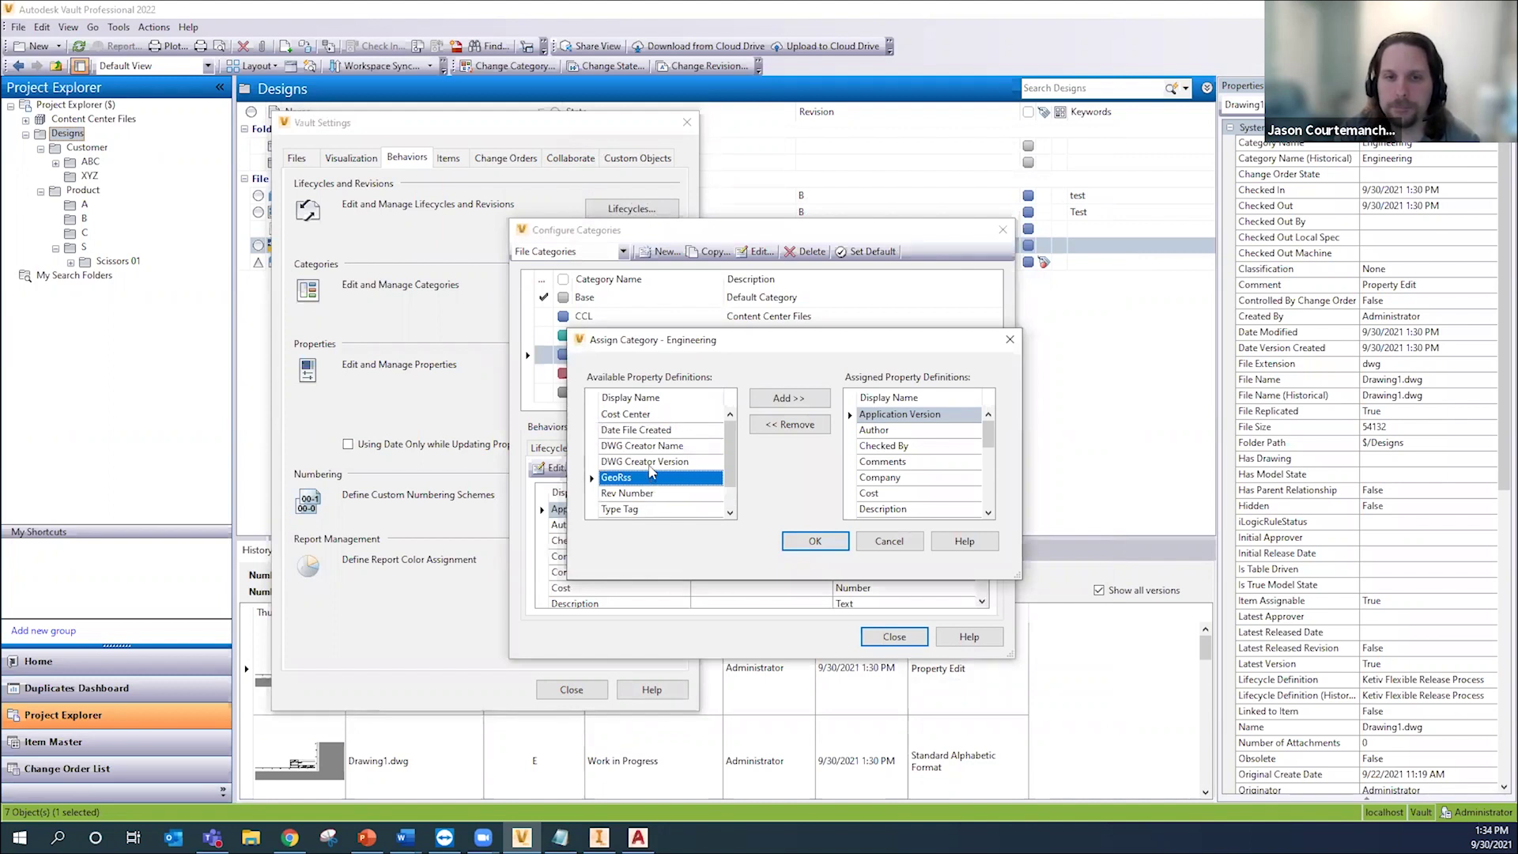
click(888, 542)
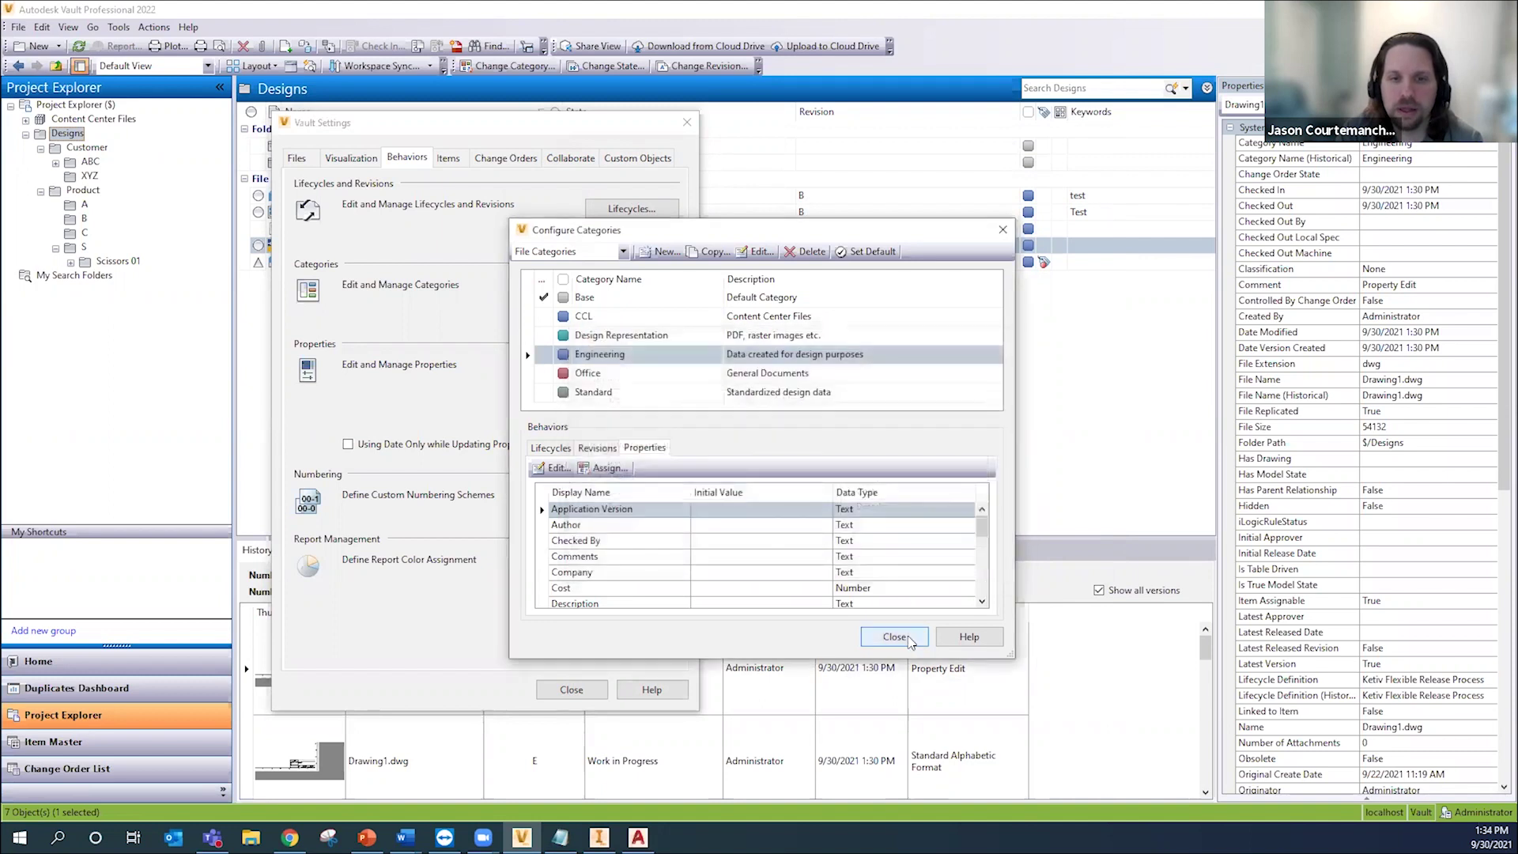
click(894, 637)
Step: Review which file categories the Temp Rev property is associated with in the property definitions
click(631, 369)
key(t)
click(663, 271)
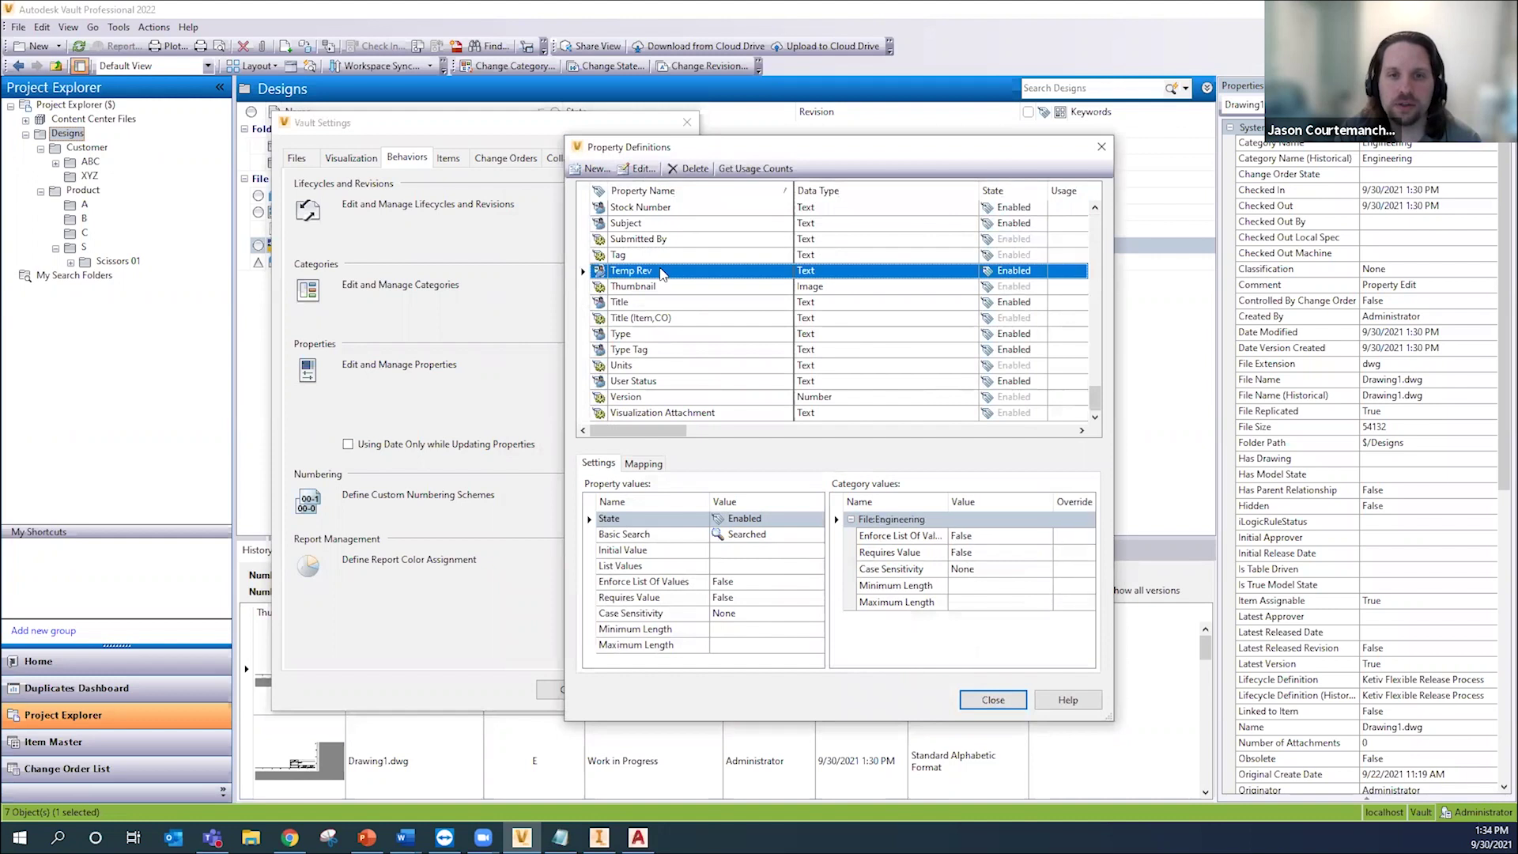
click(642, 168)
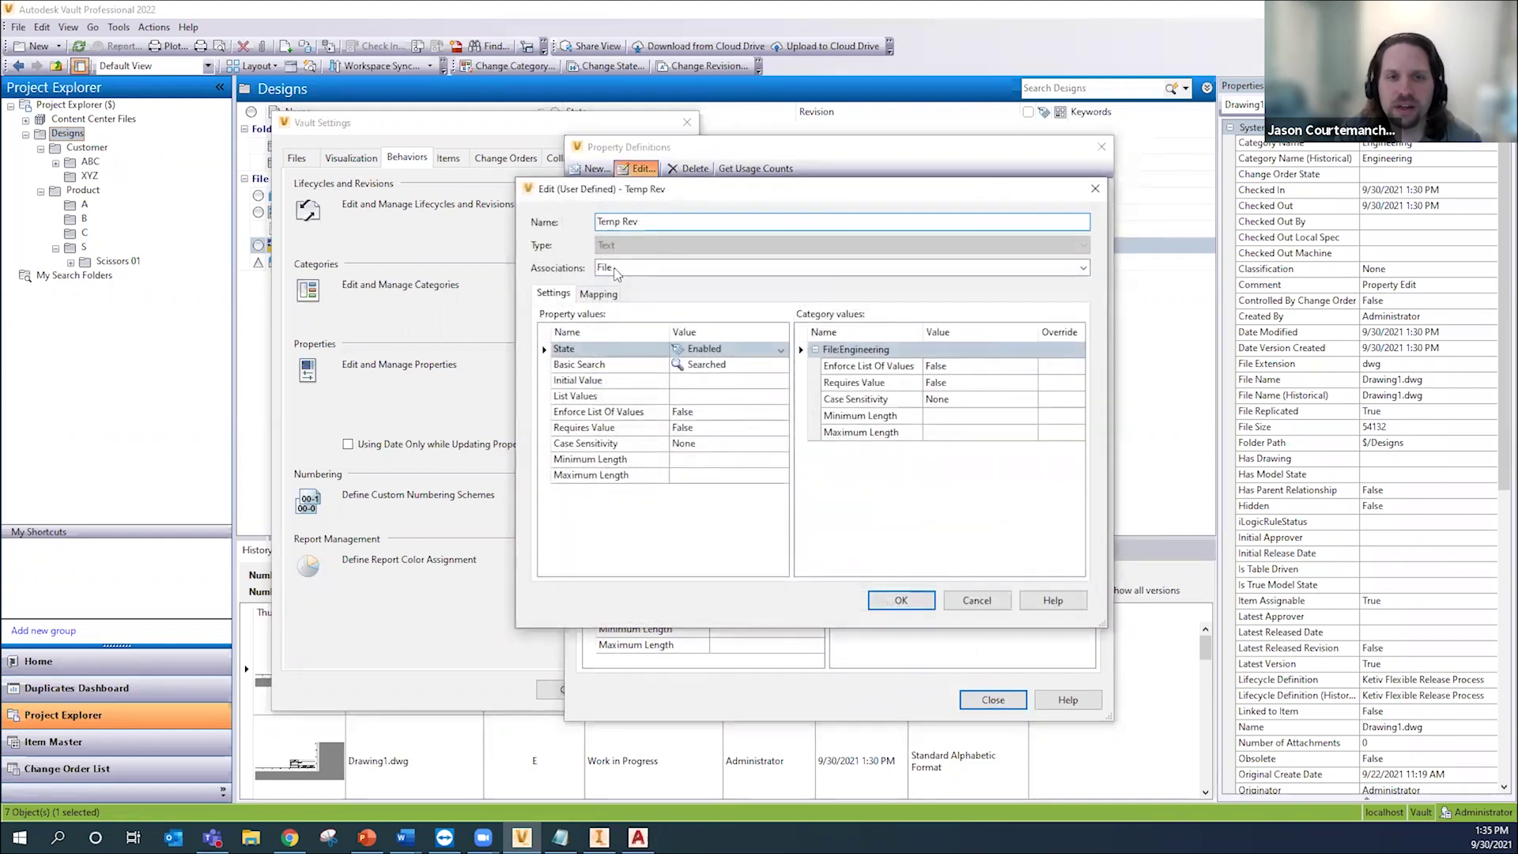
click(619, 268)
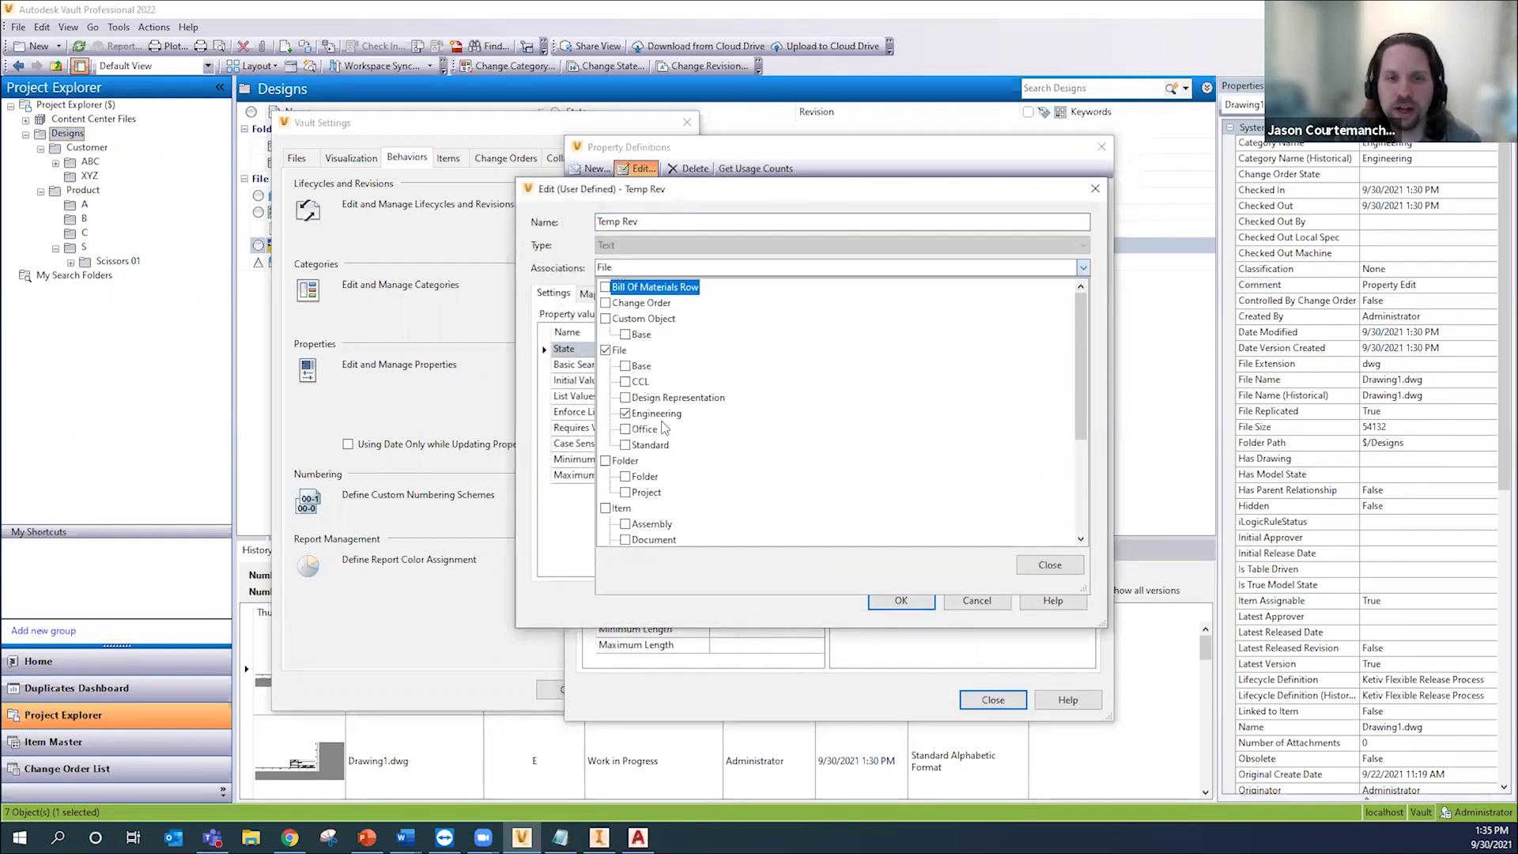
click(1040, 566)
click(901, 600)
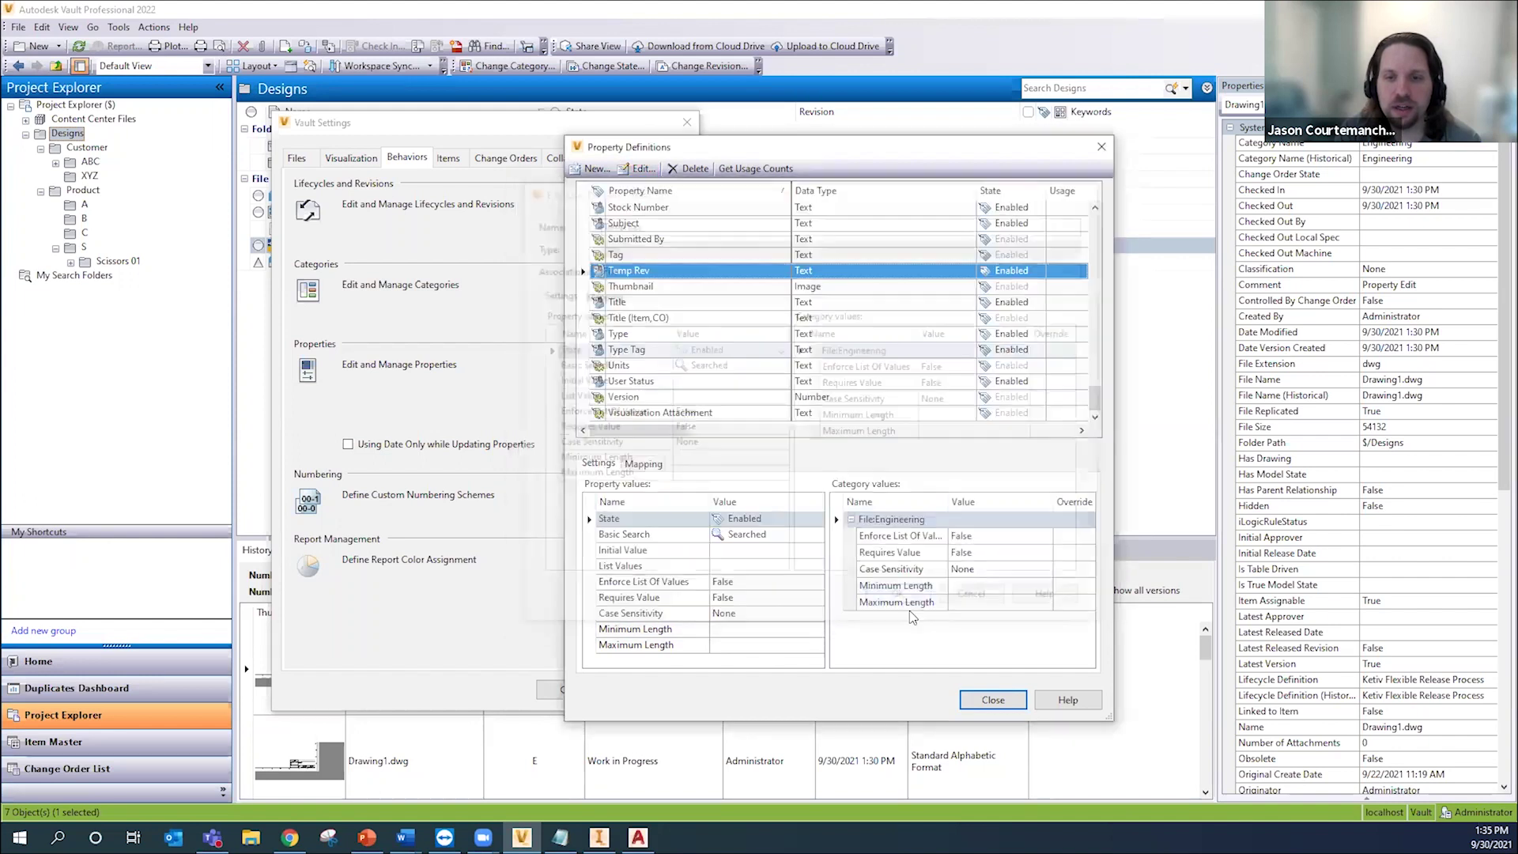
click(993, 700)
Step: Look through the property lists of the Base and Engineering file categories for Temp Rev, and close the Vault settings
click(632, 289)
click(644, 447)
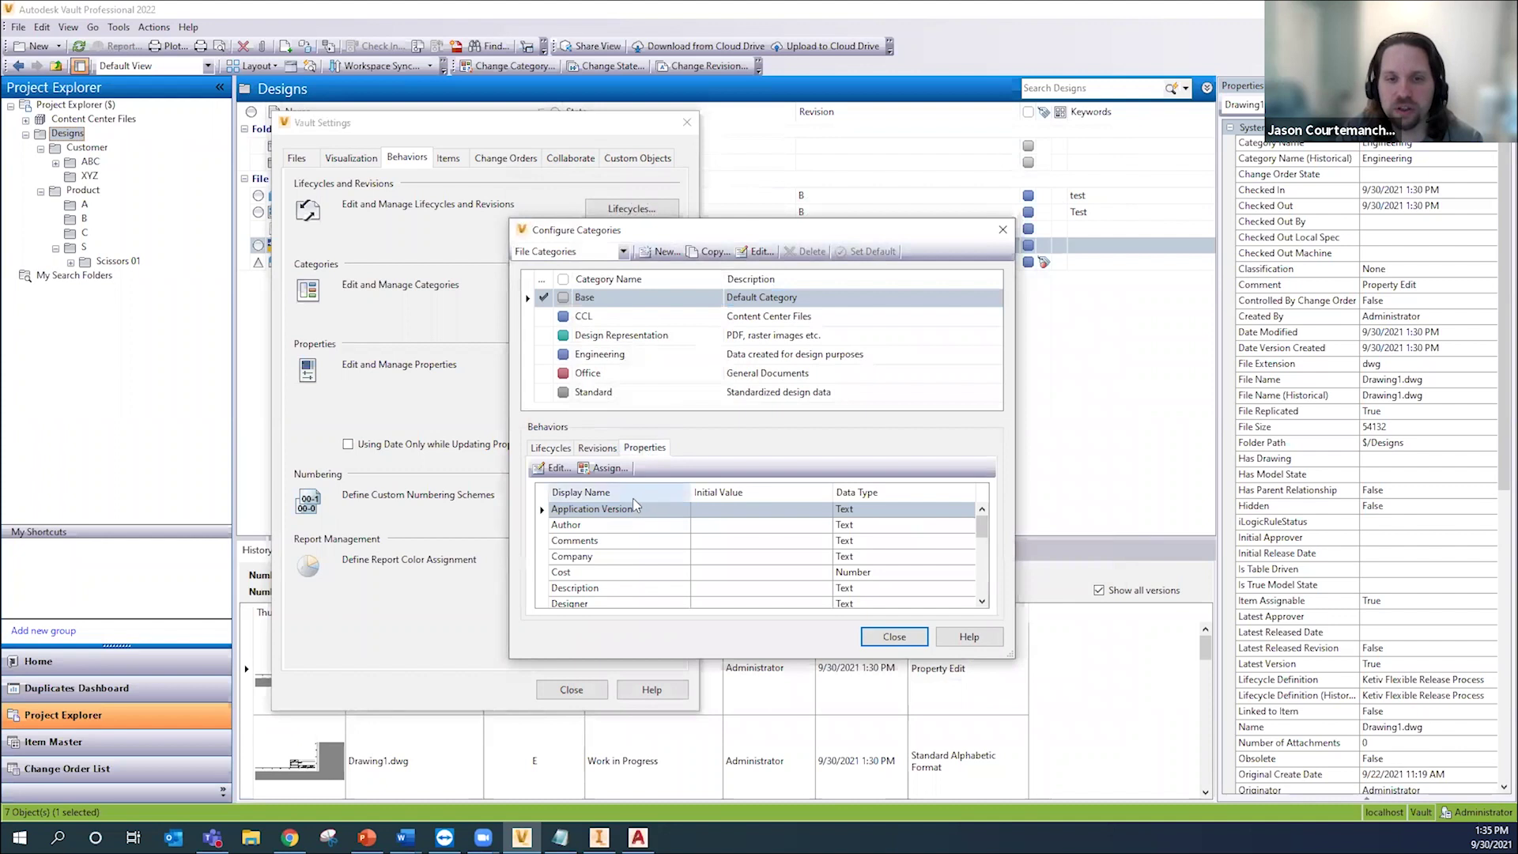
scroll(627, 571, down, 1)
scroll(627, 571, down, 4)
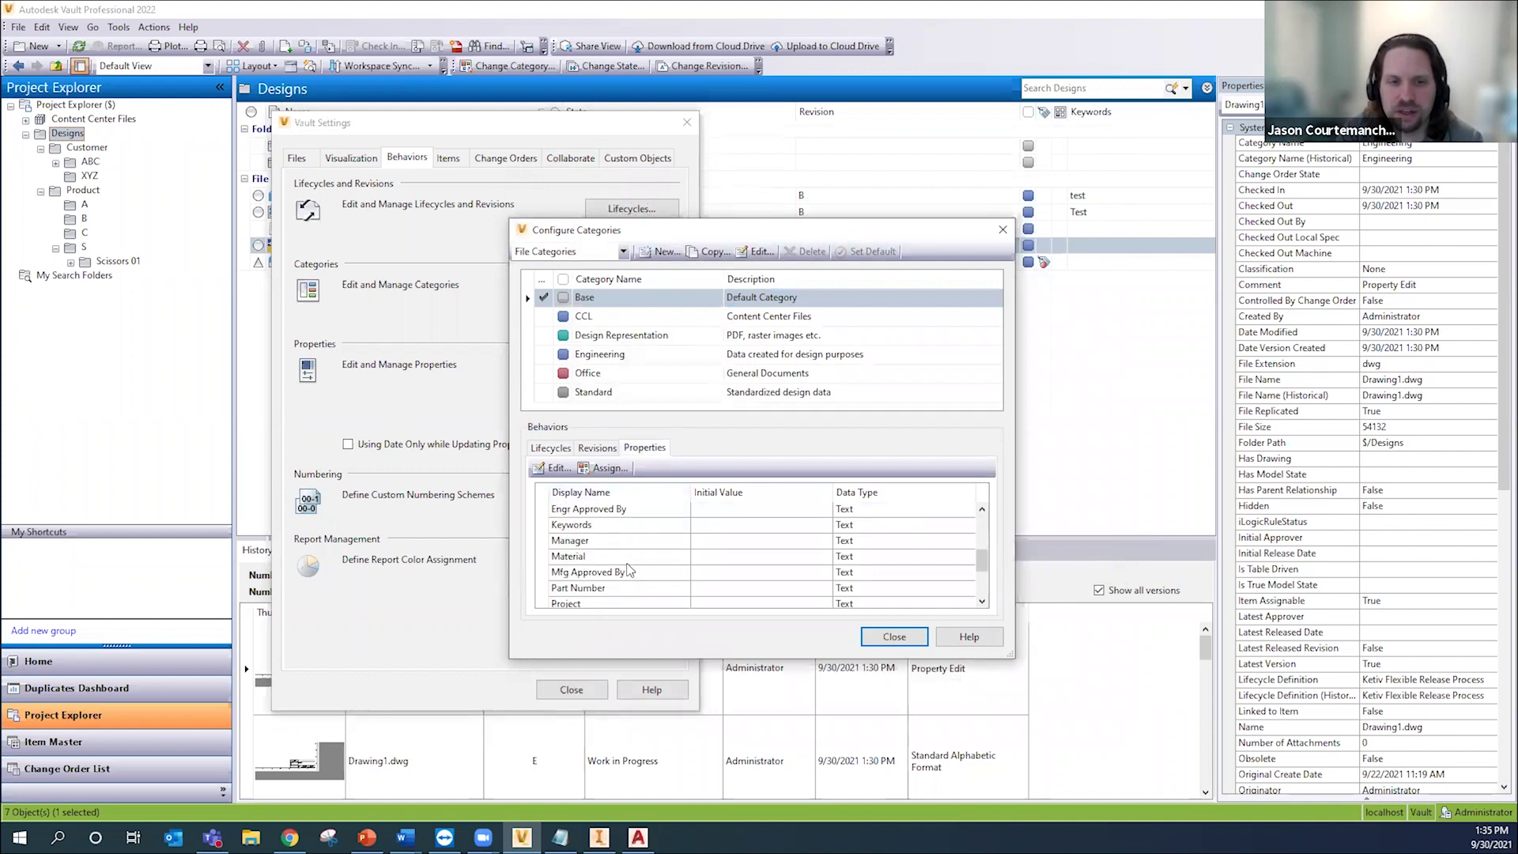
scroll(631, 566, down, 1)
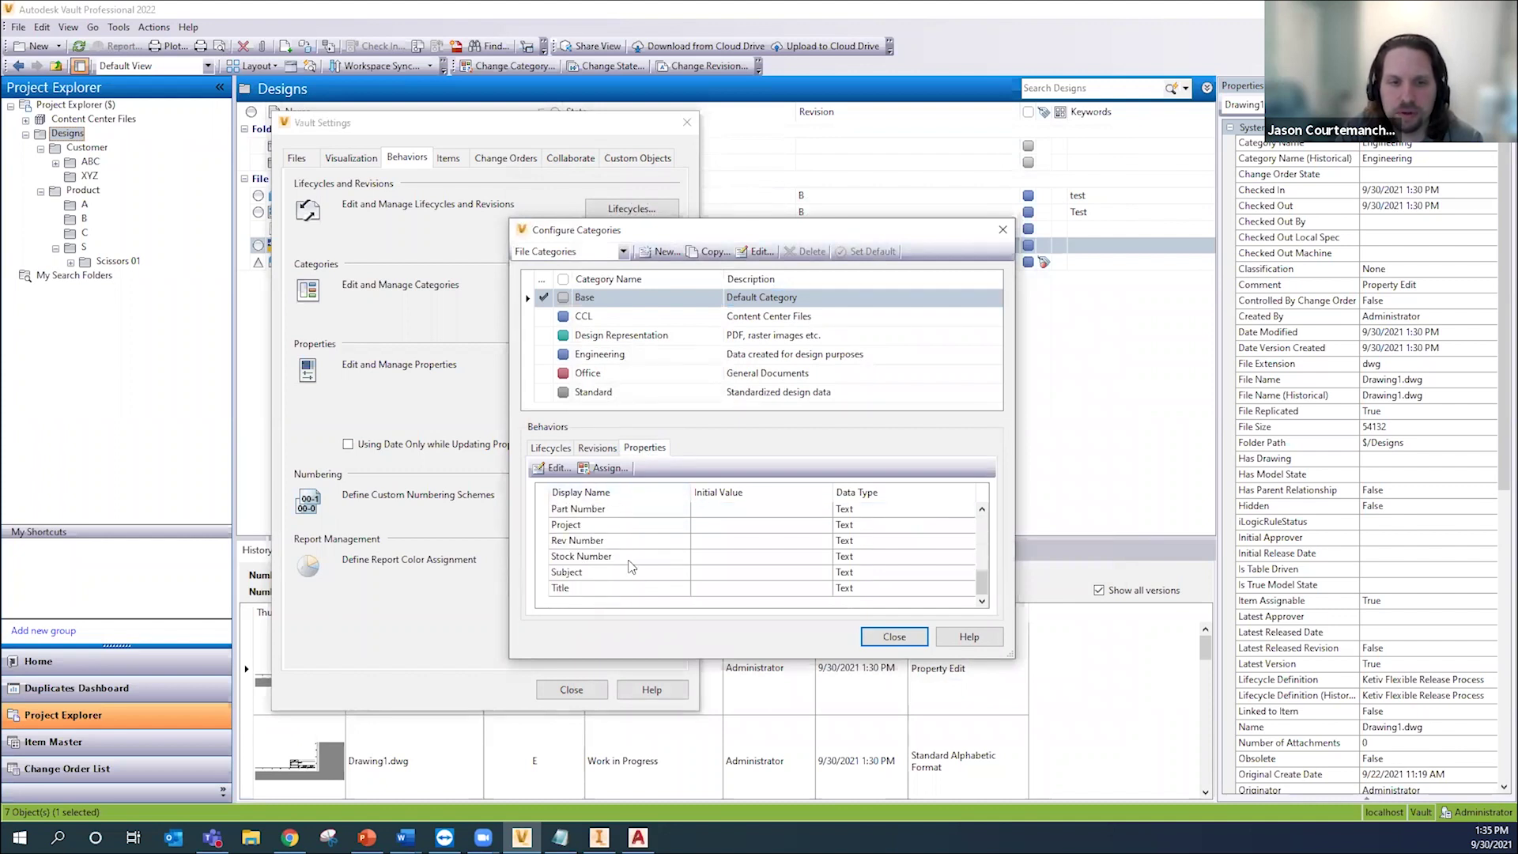
click(611, 354)
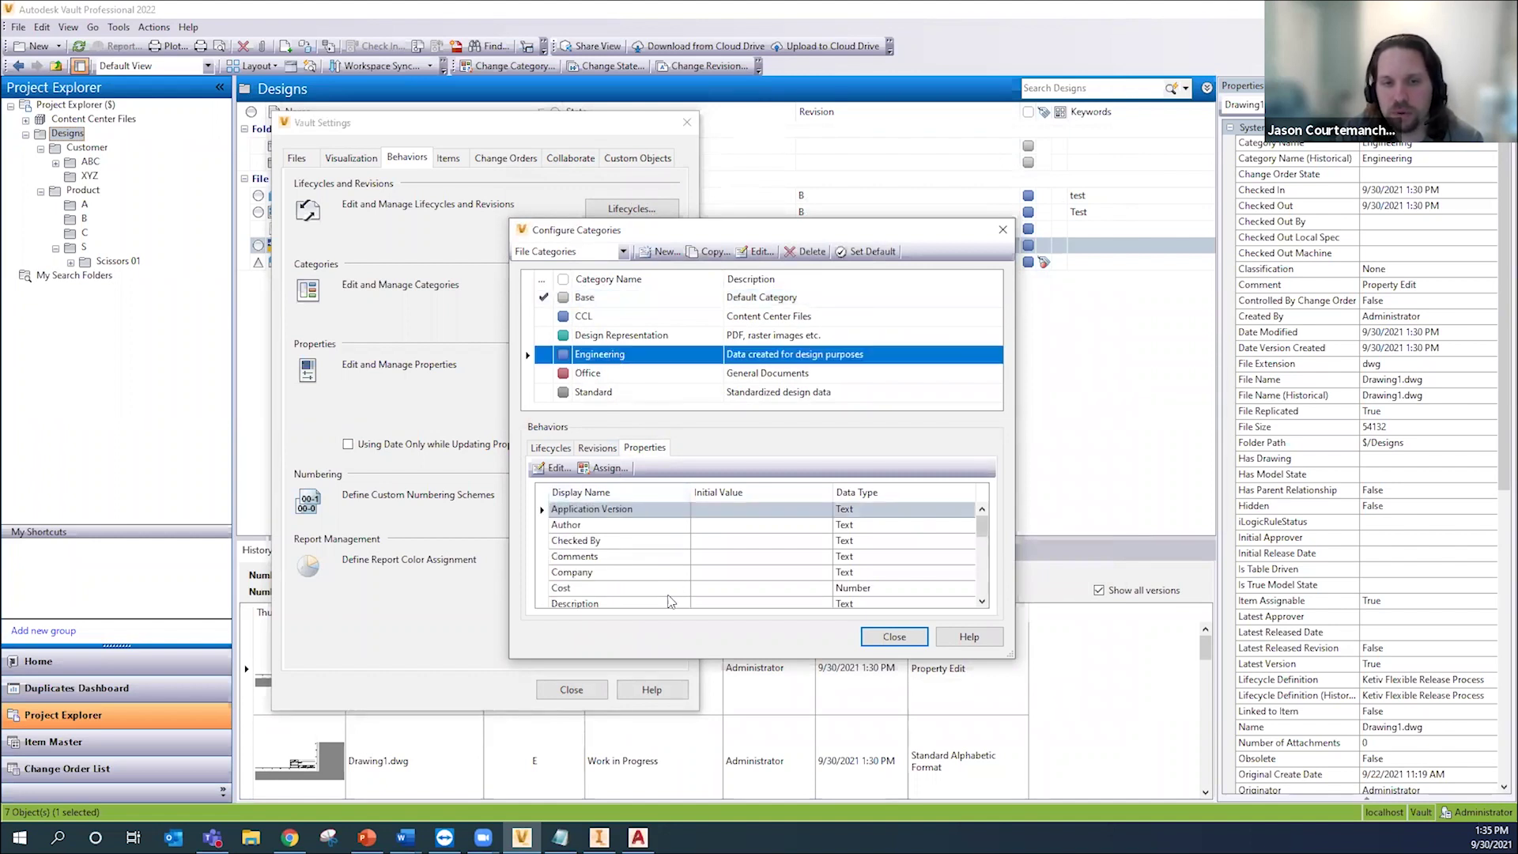
scroll(653, 573, down, 2)
scroll(652, 571, down, 2)
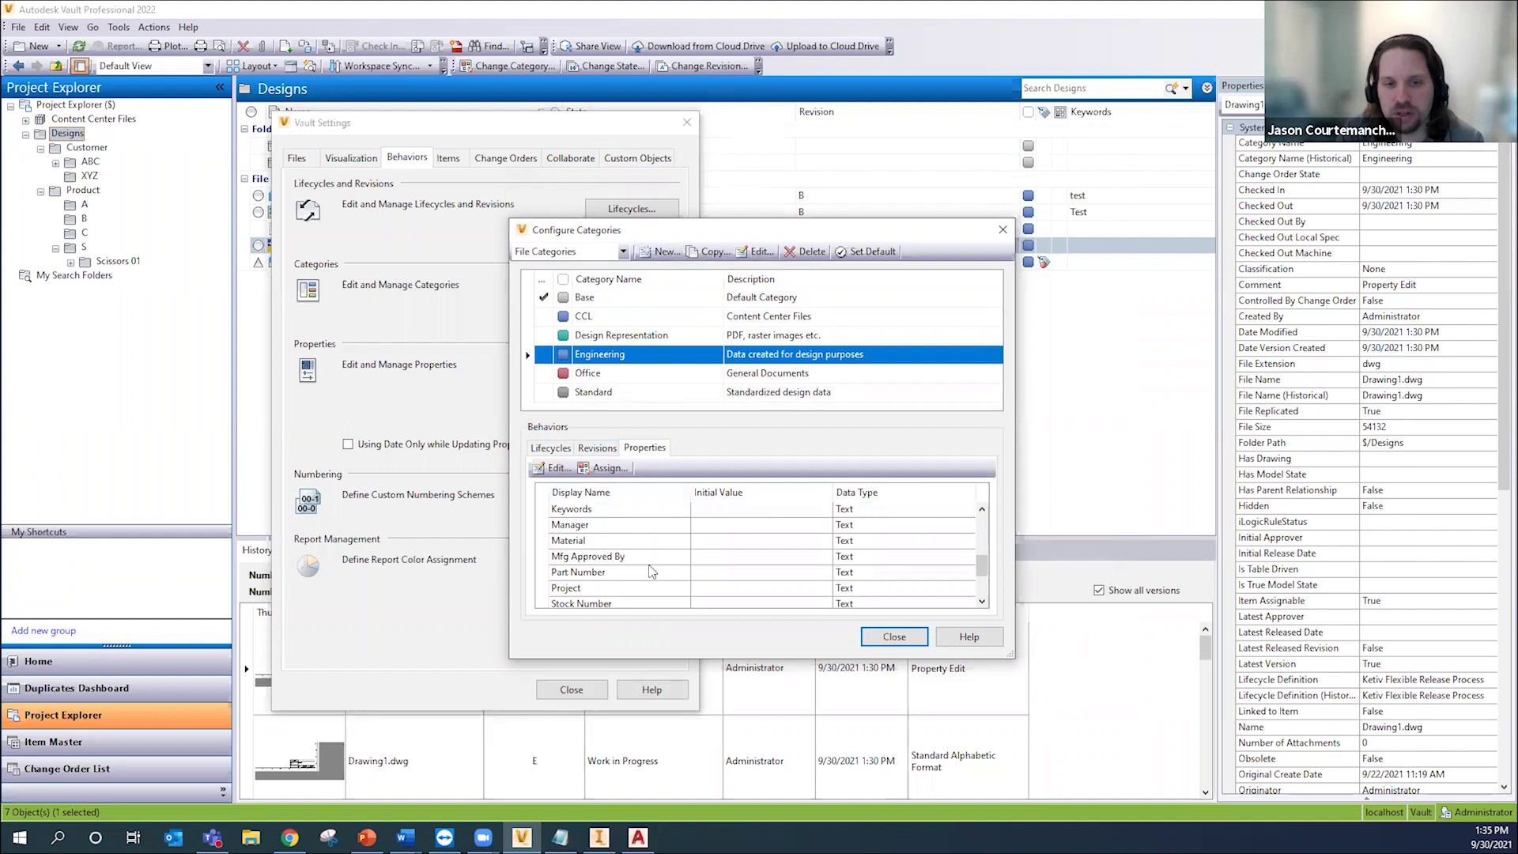
scroll(651, 571, down, 1)
click(611, 589)
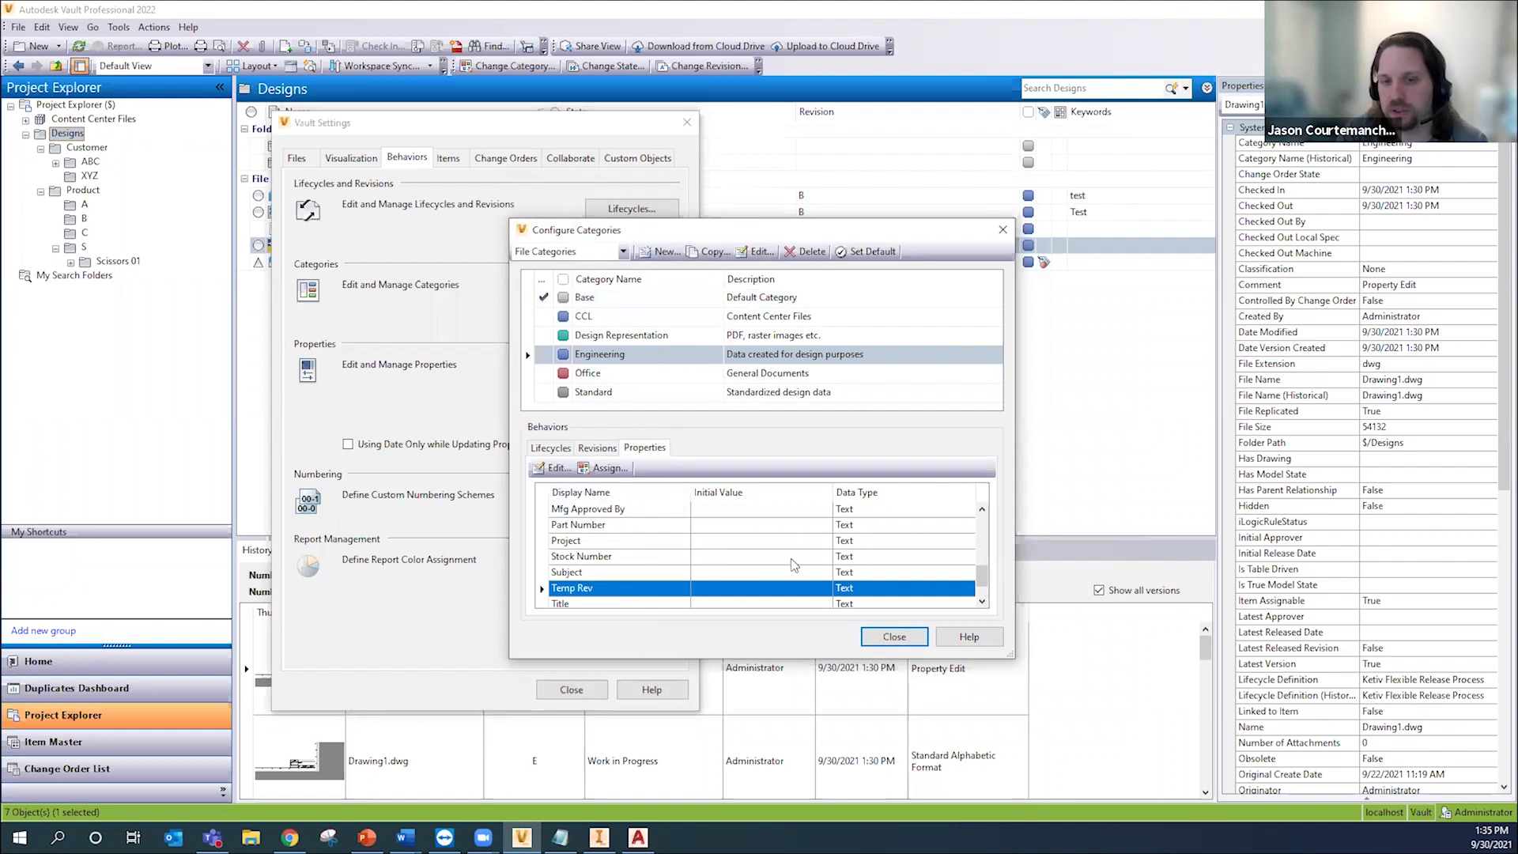
click(894, 637)
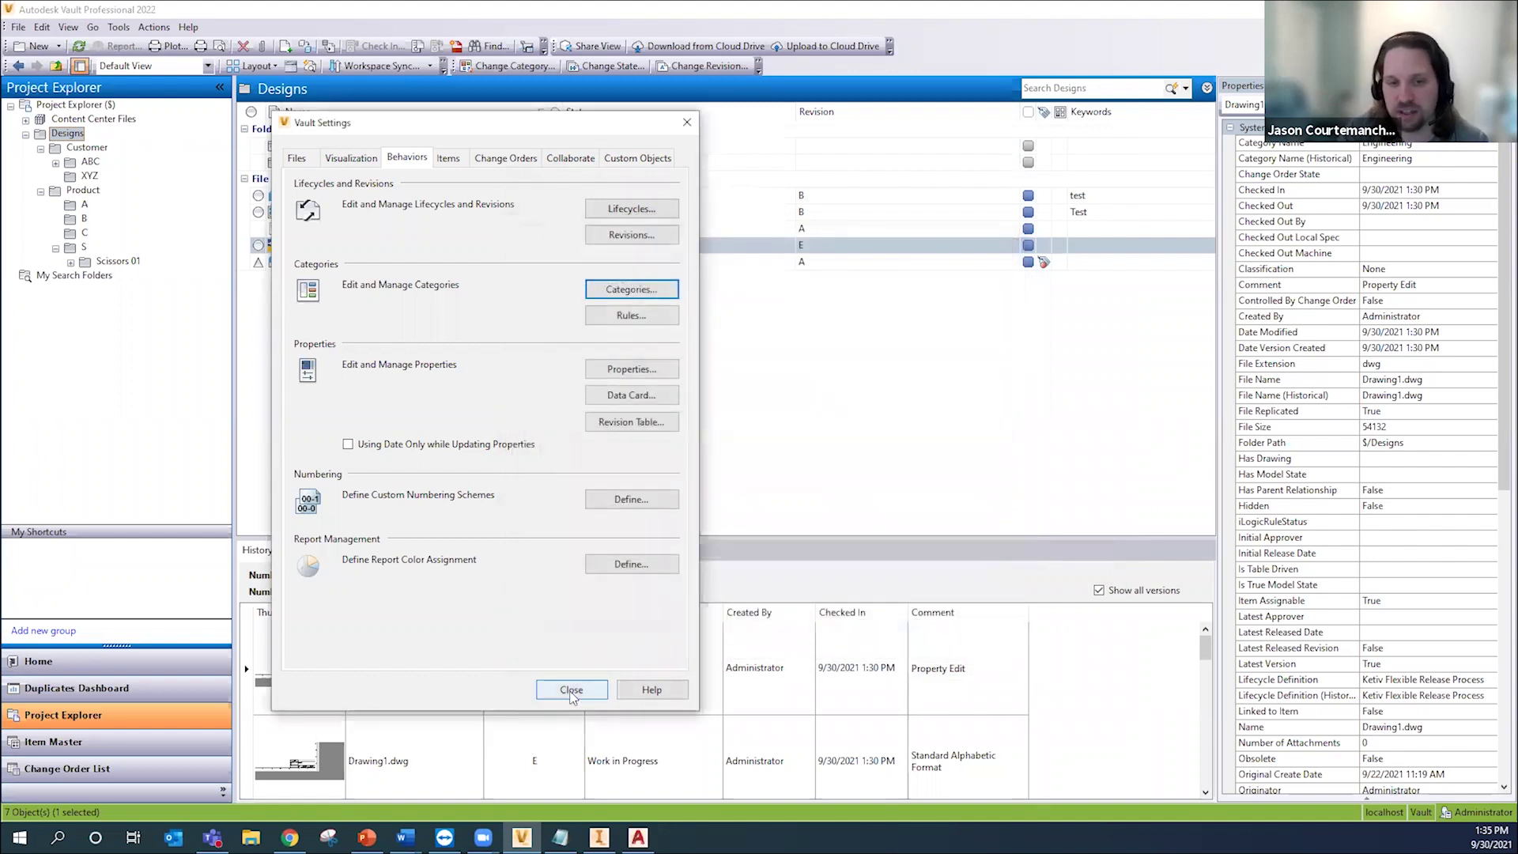
click(571, 690)
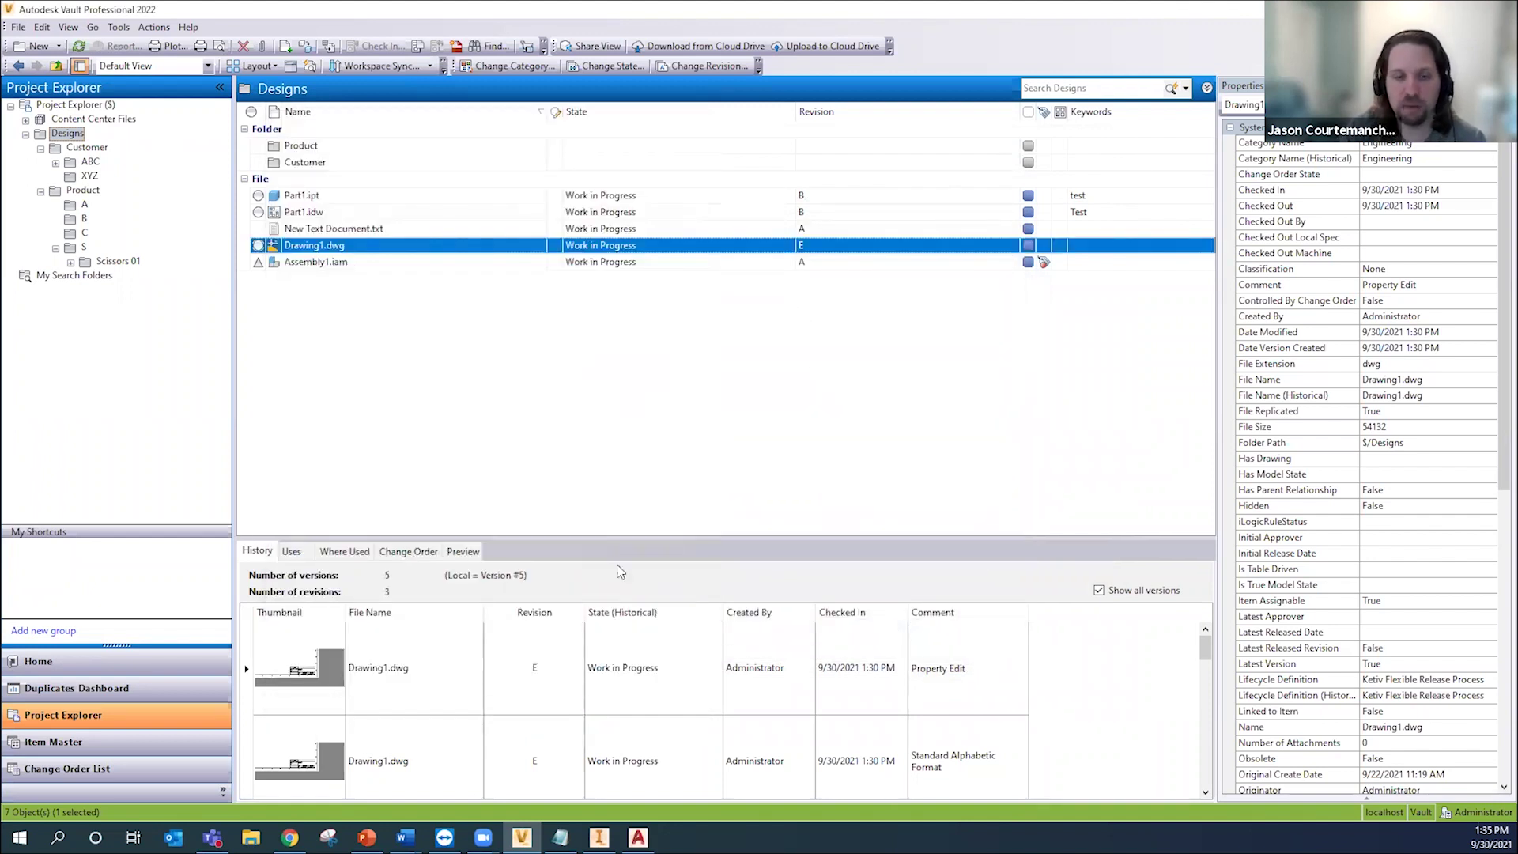
Step: Switch to Inventor and check the C1-Part1.idw drawing and its part into the vault without a comment
click(599, 837)
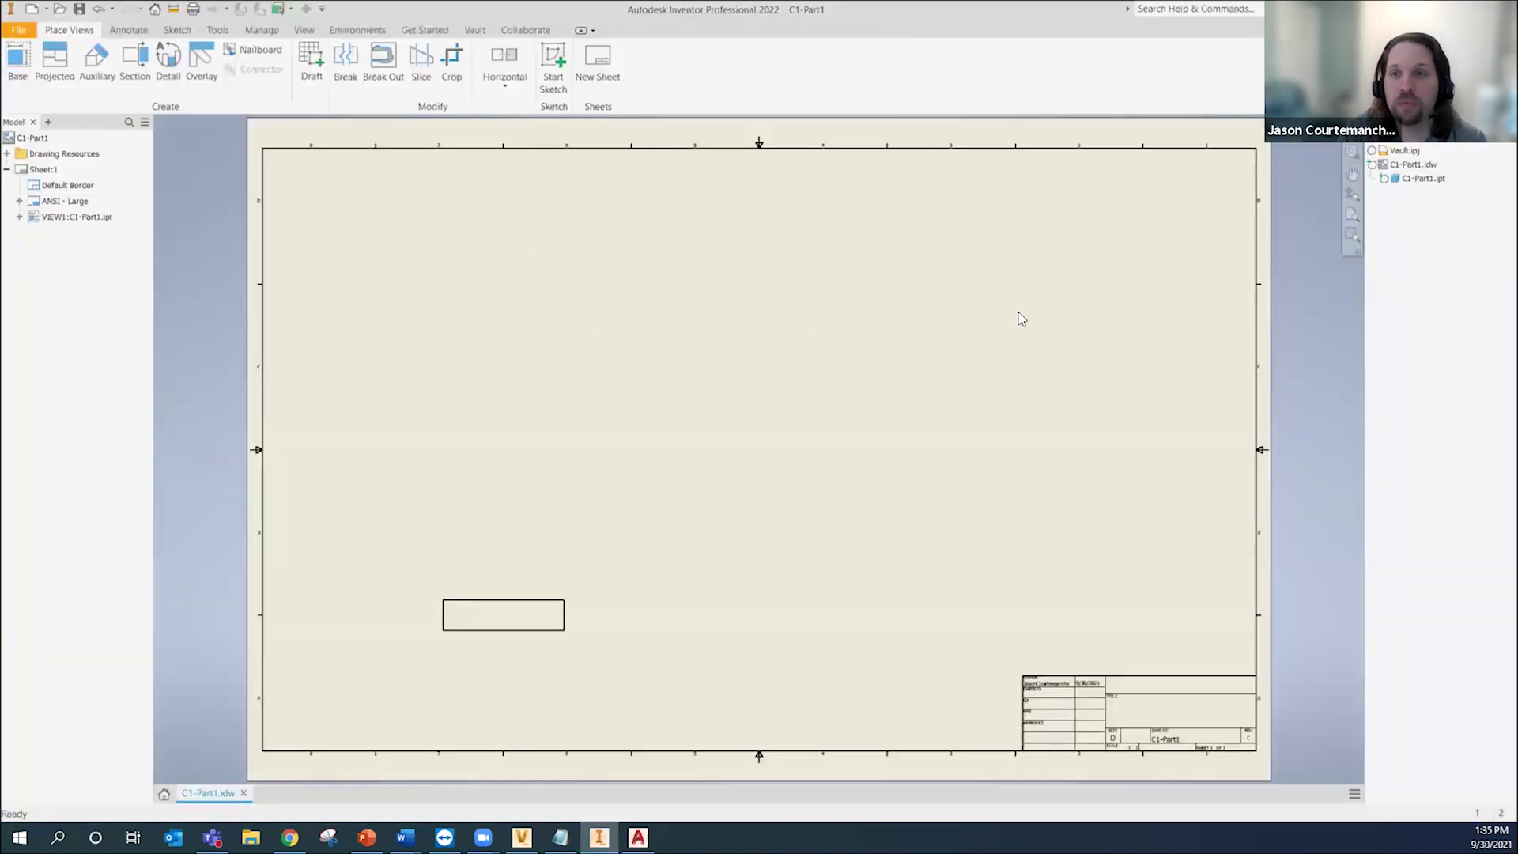
click(1427, 166)
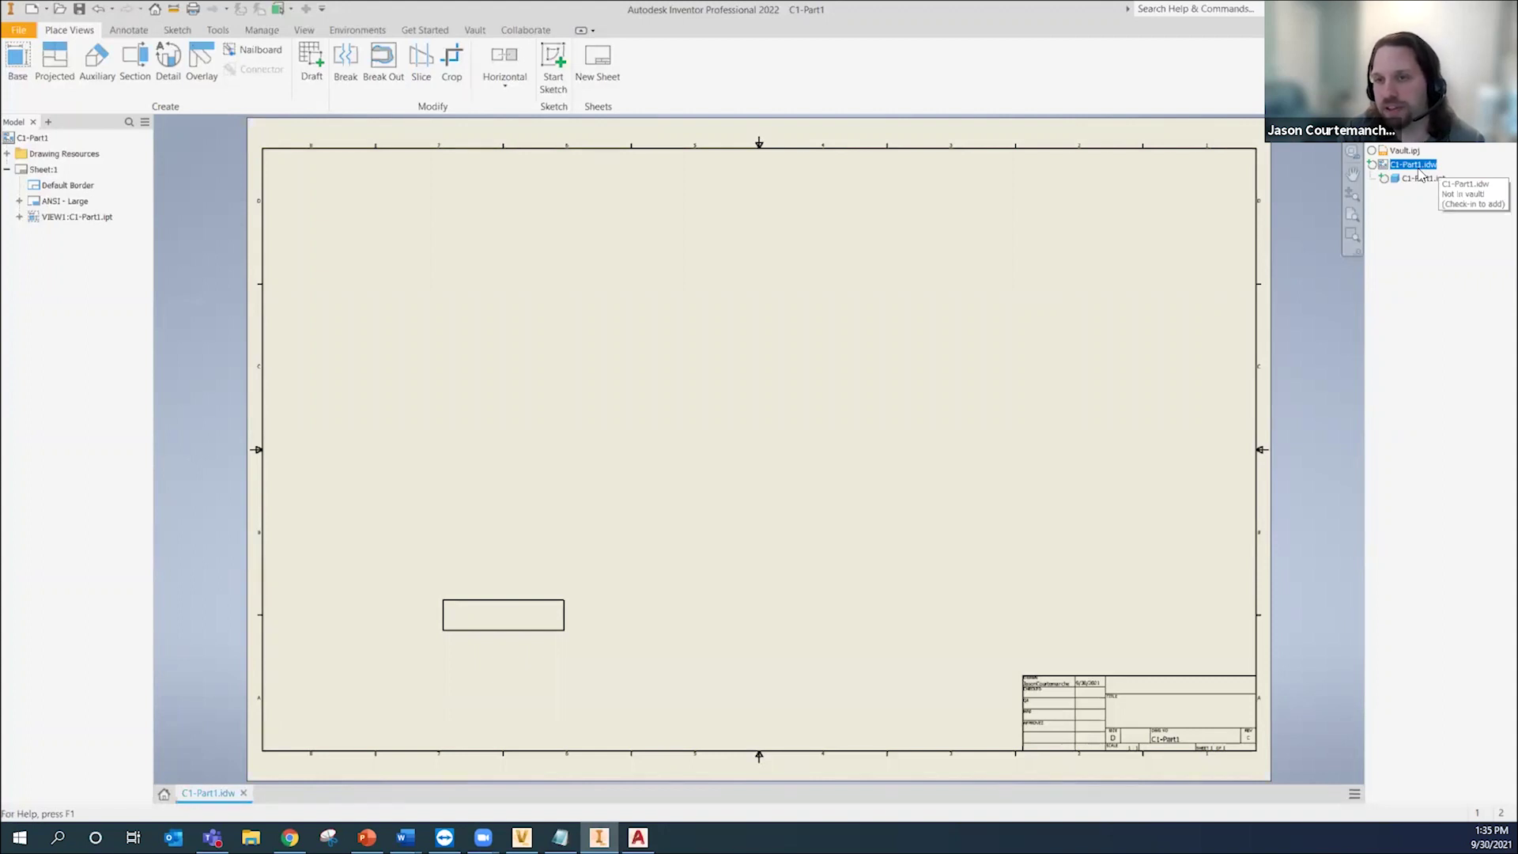
right_click(1419, 168)
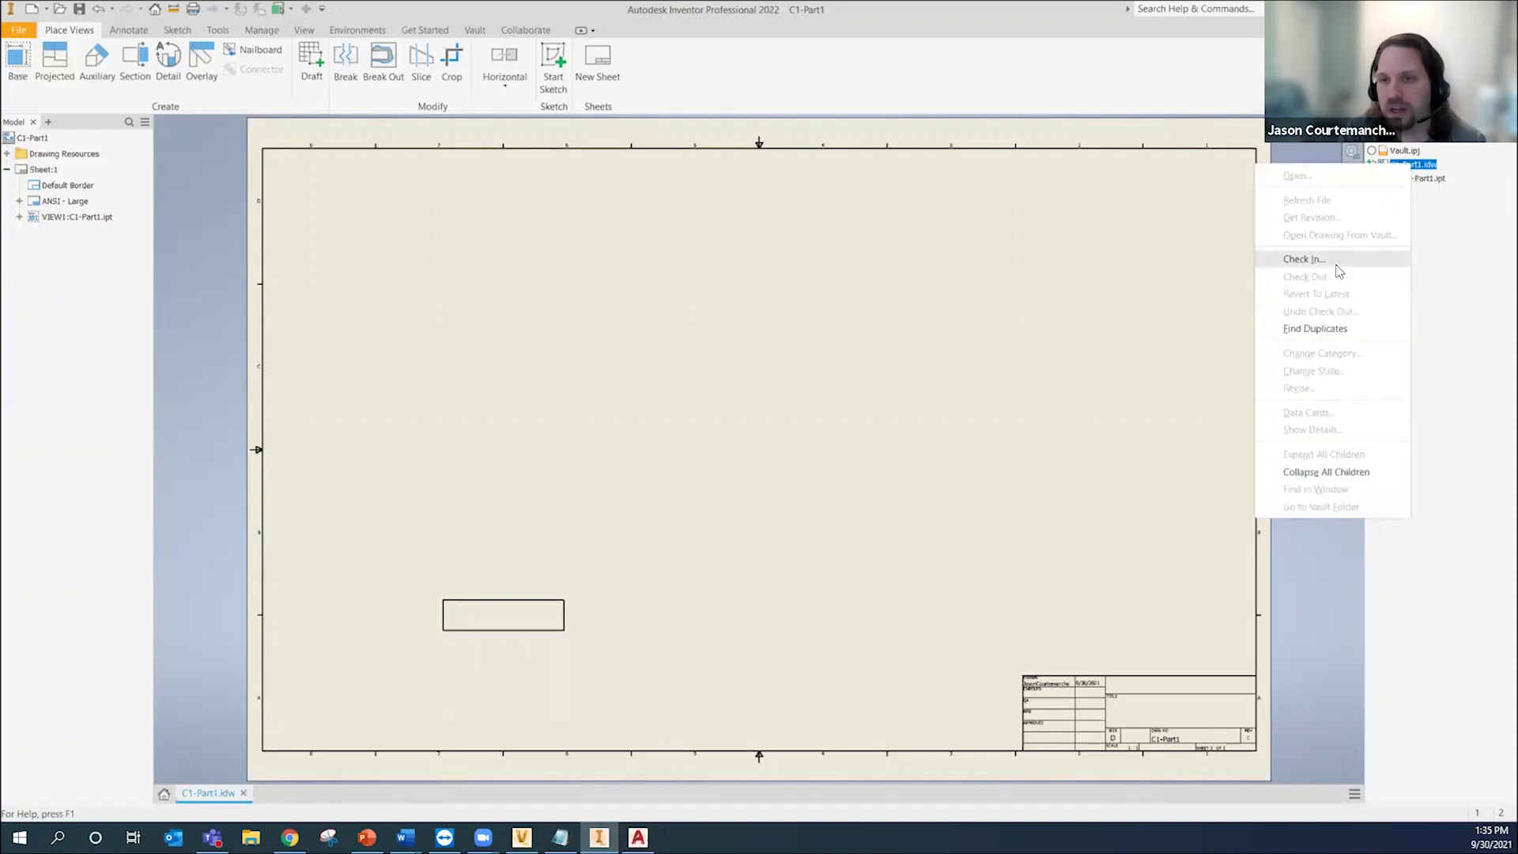
click(1339, 269)
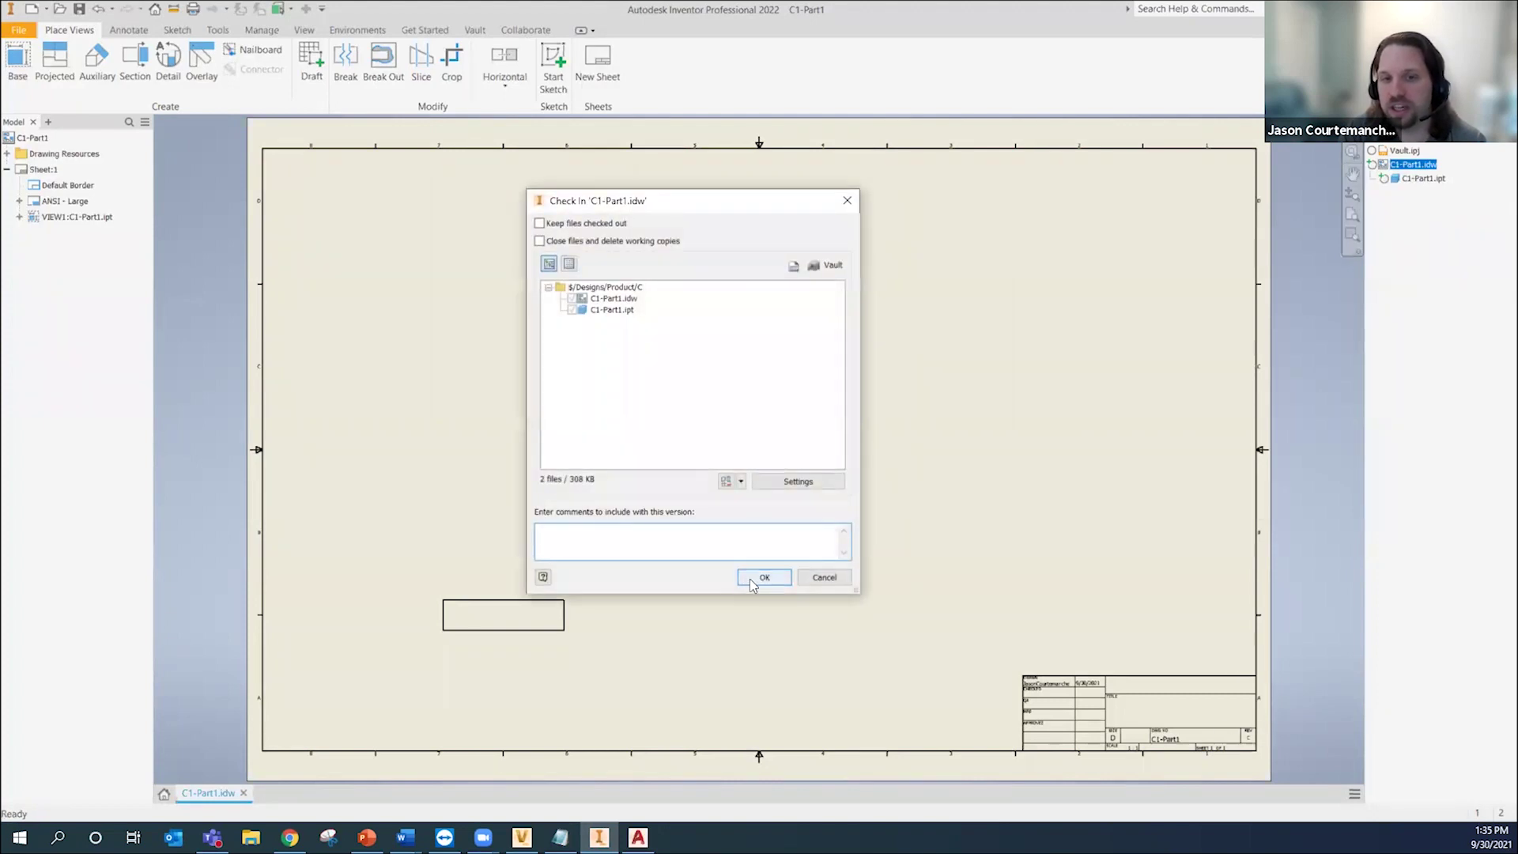
click(753, 581)
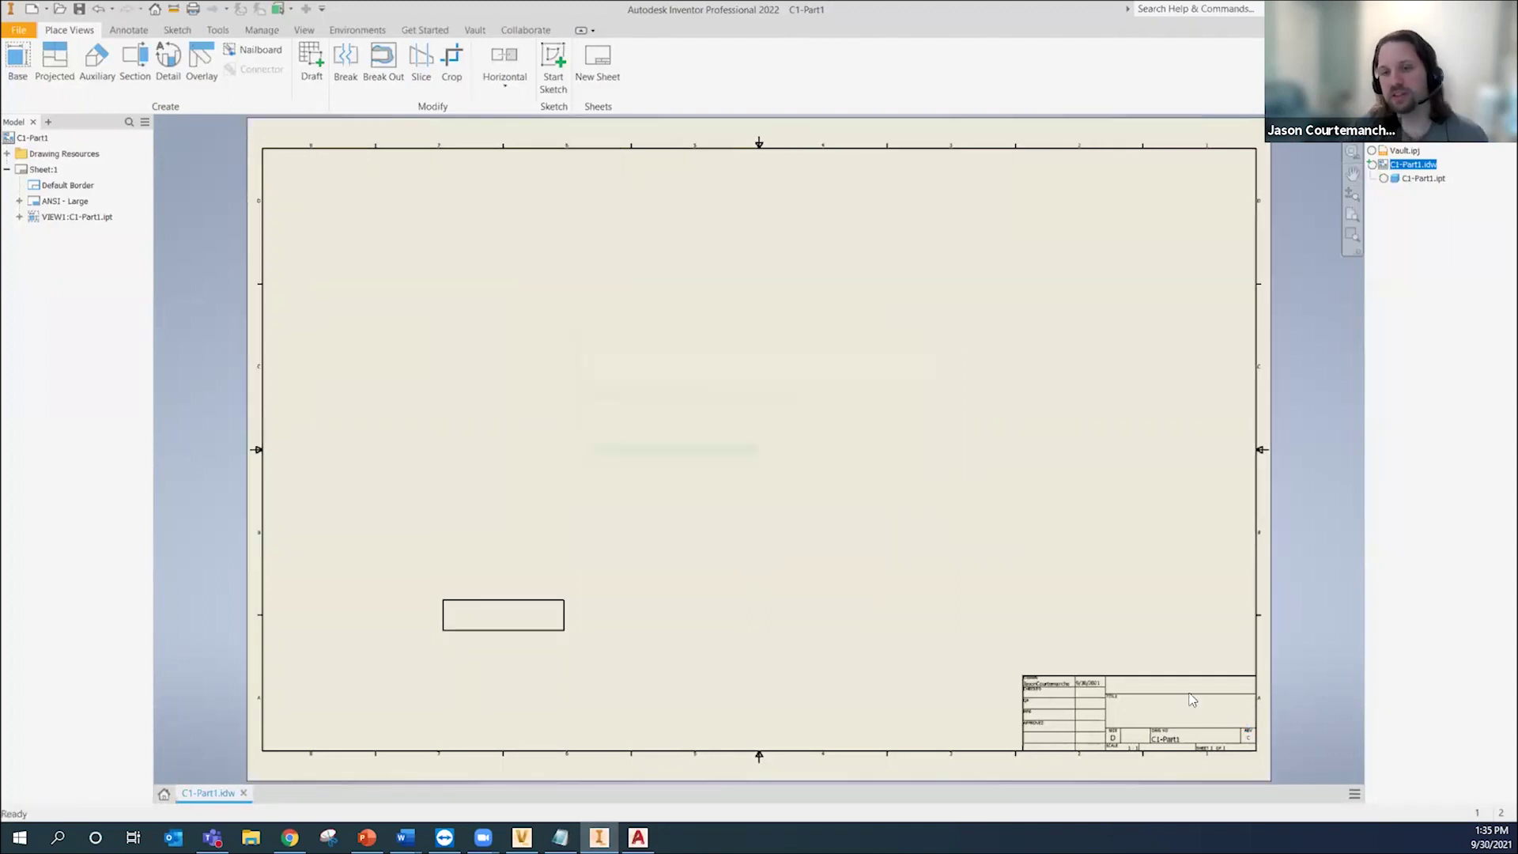
Step: Examine the Revision Number in the project iProperties of the C1-Part1.idw drawing
right_click(221, 797)
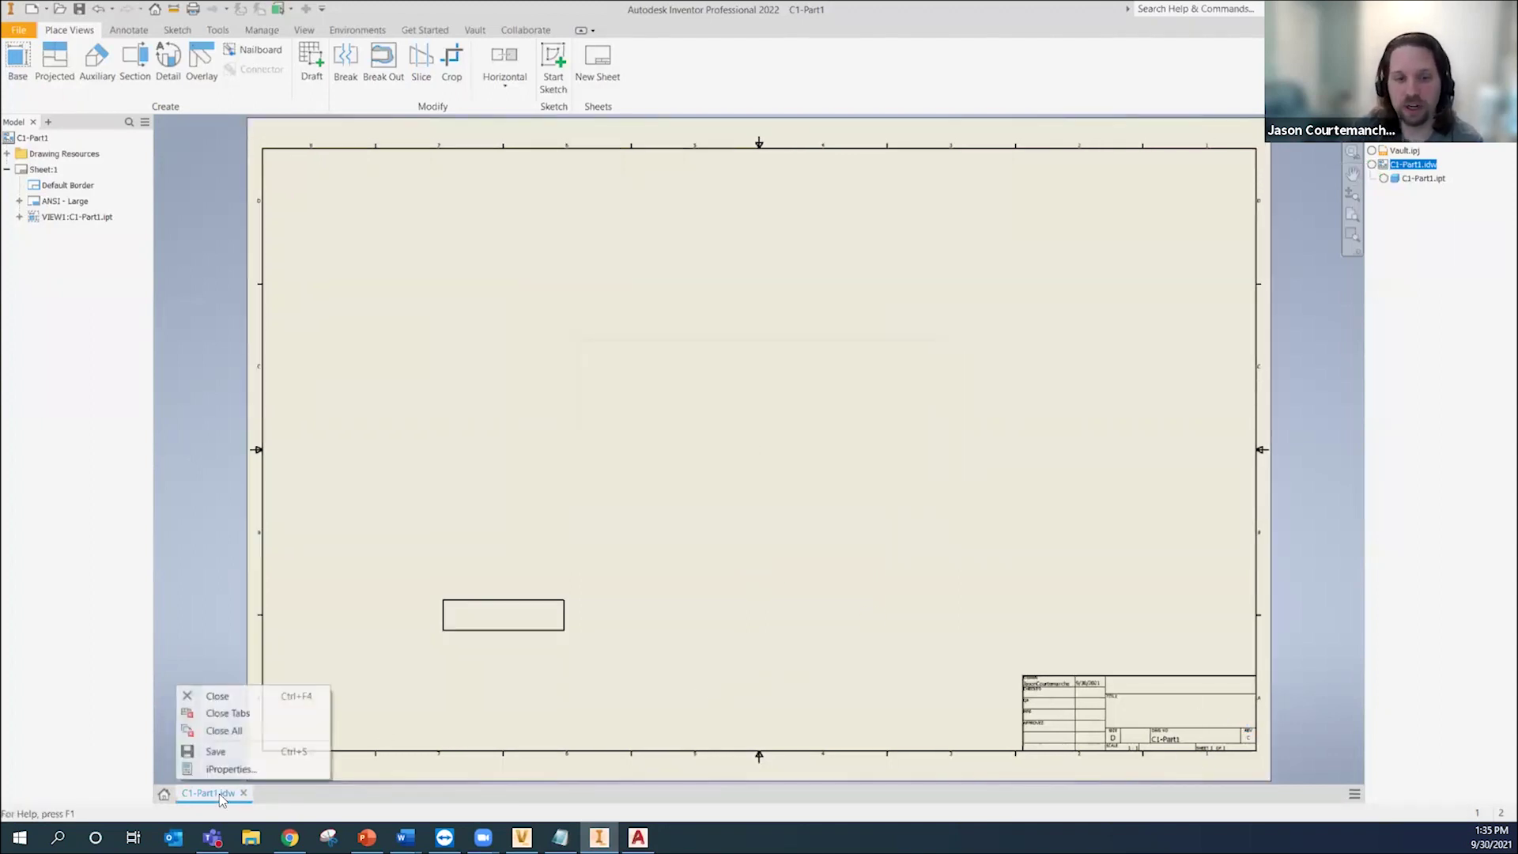
click(229, 768)
click(703, 231)
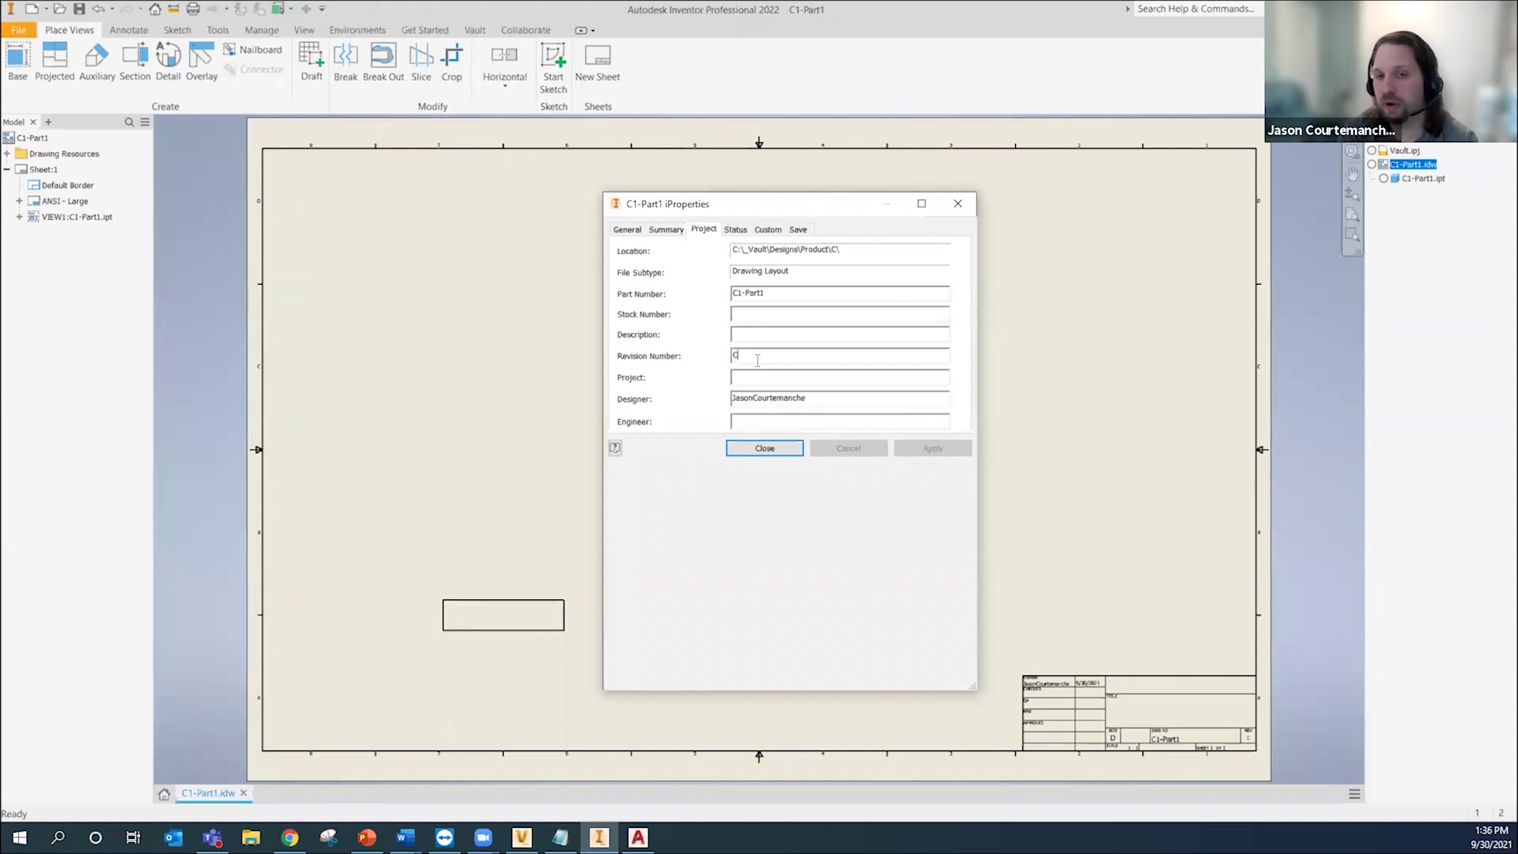
click(958, 204)
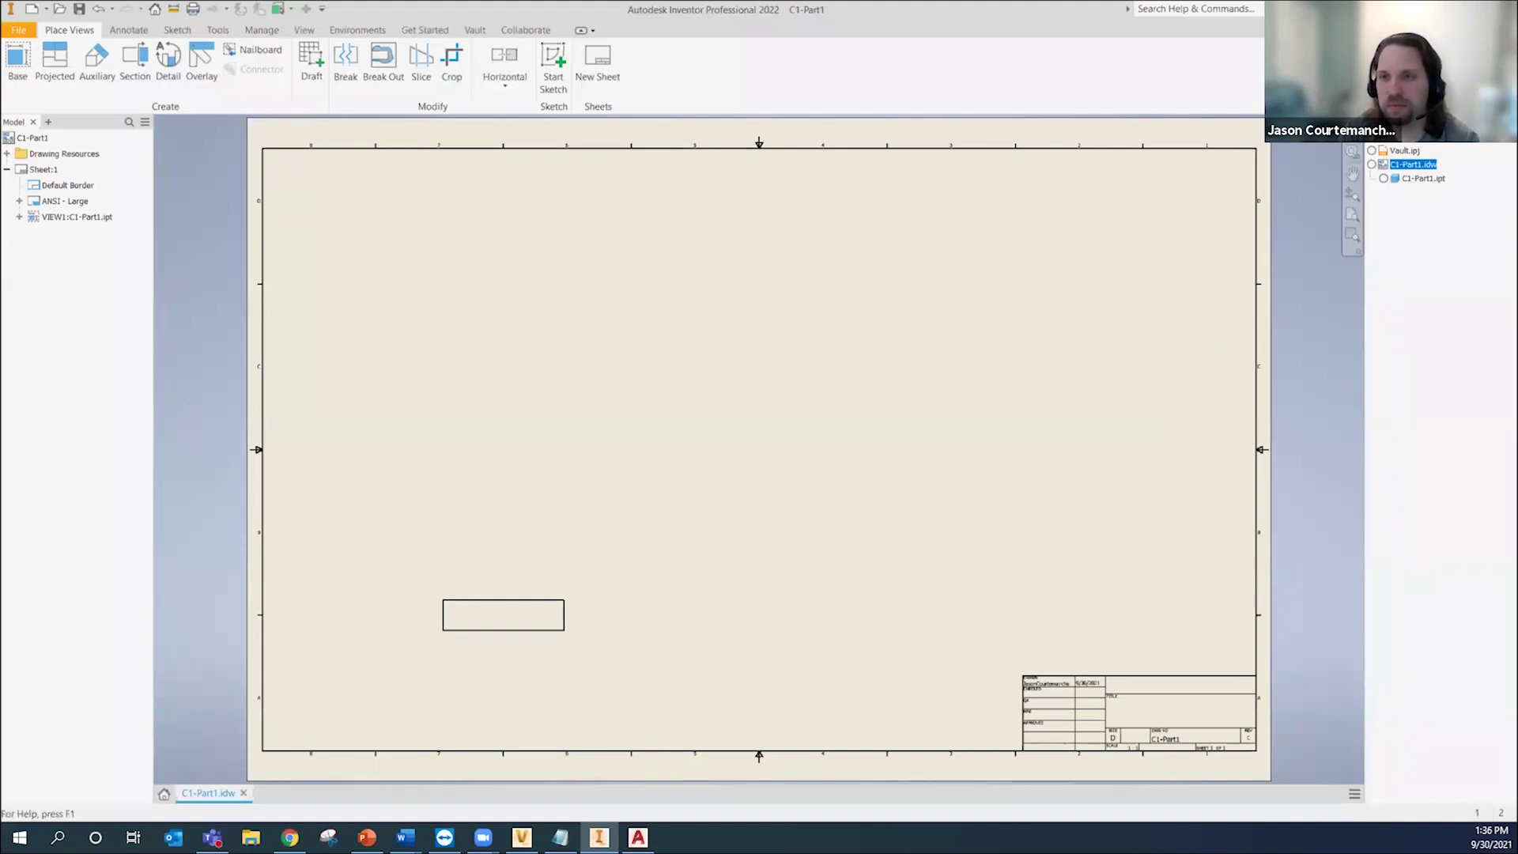
Step: Switch to Vault and examine the Revision and Temp Rev properties of C1-Part1.ipt in the Product C folder
key(alt+Tab)
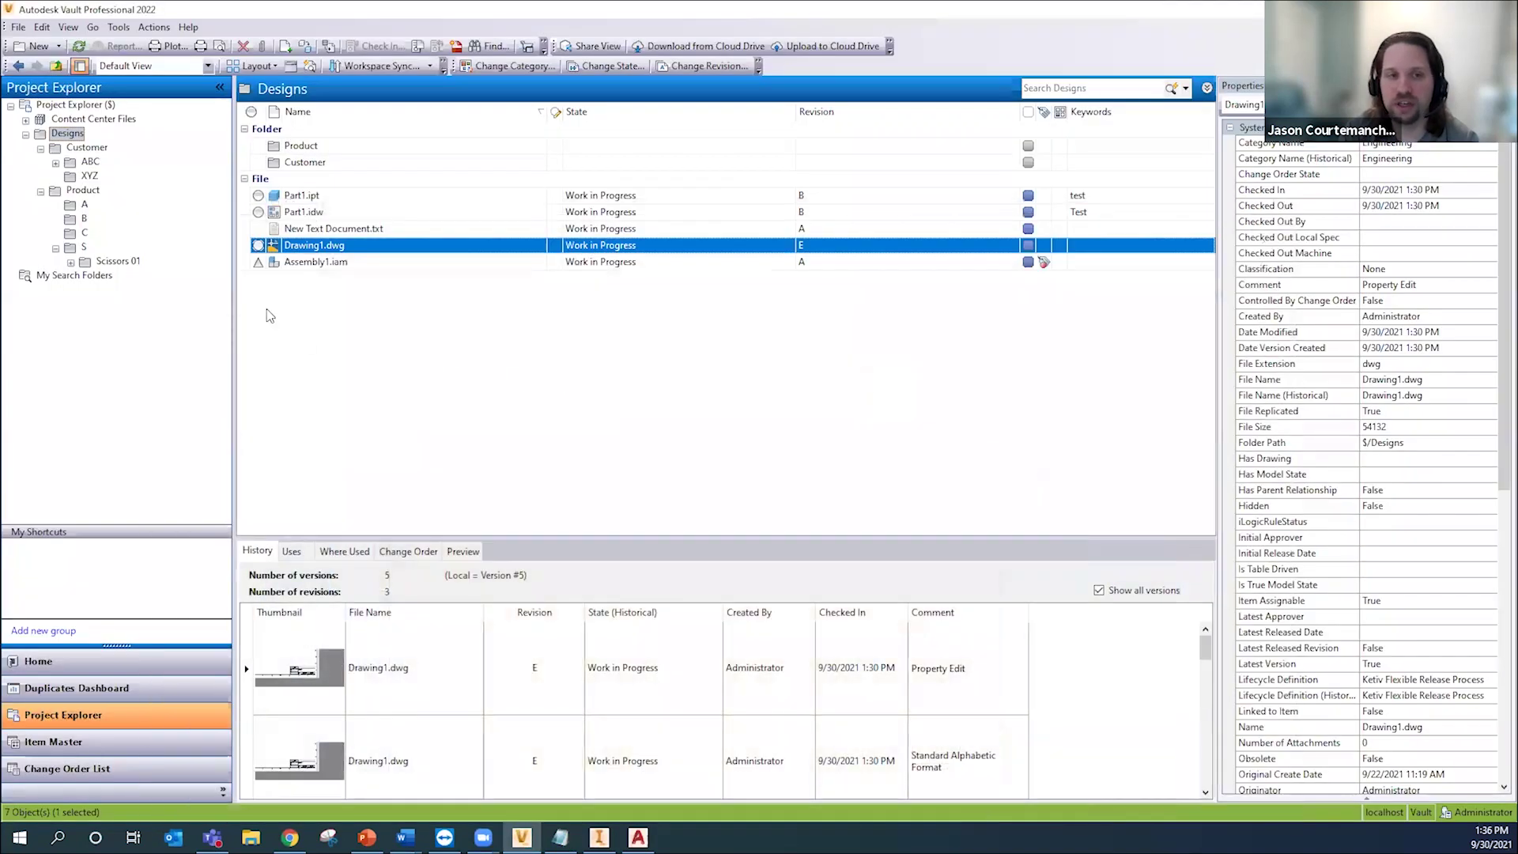
click(85, 233)
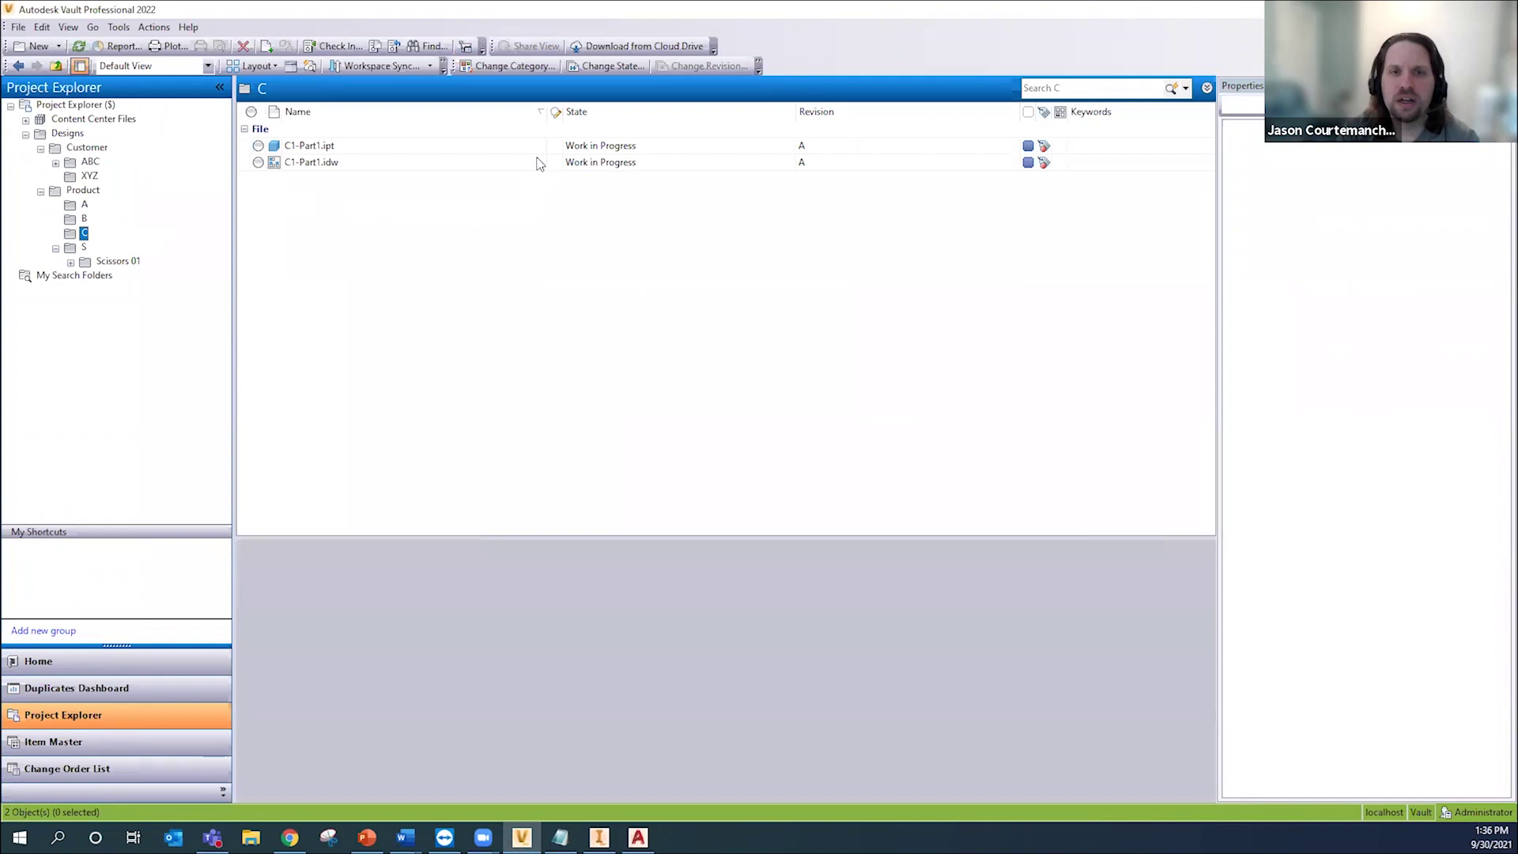
click(443, 146)
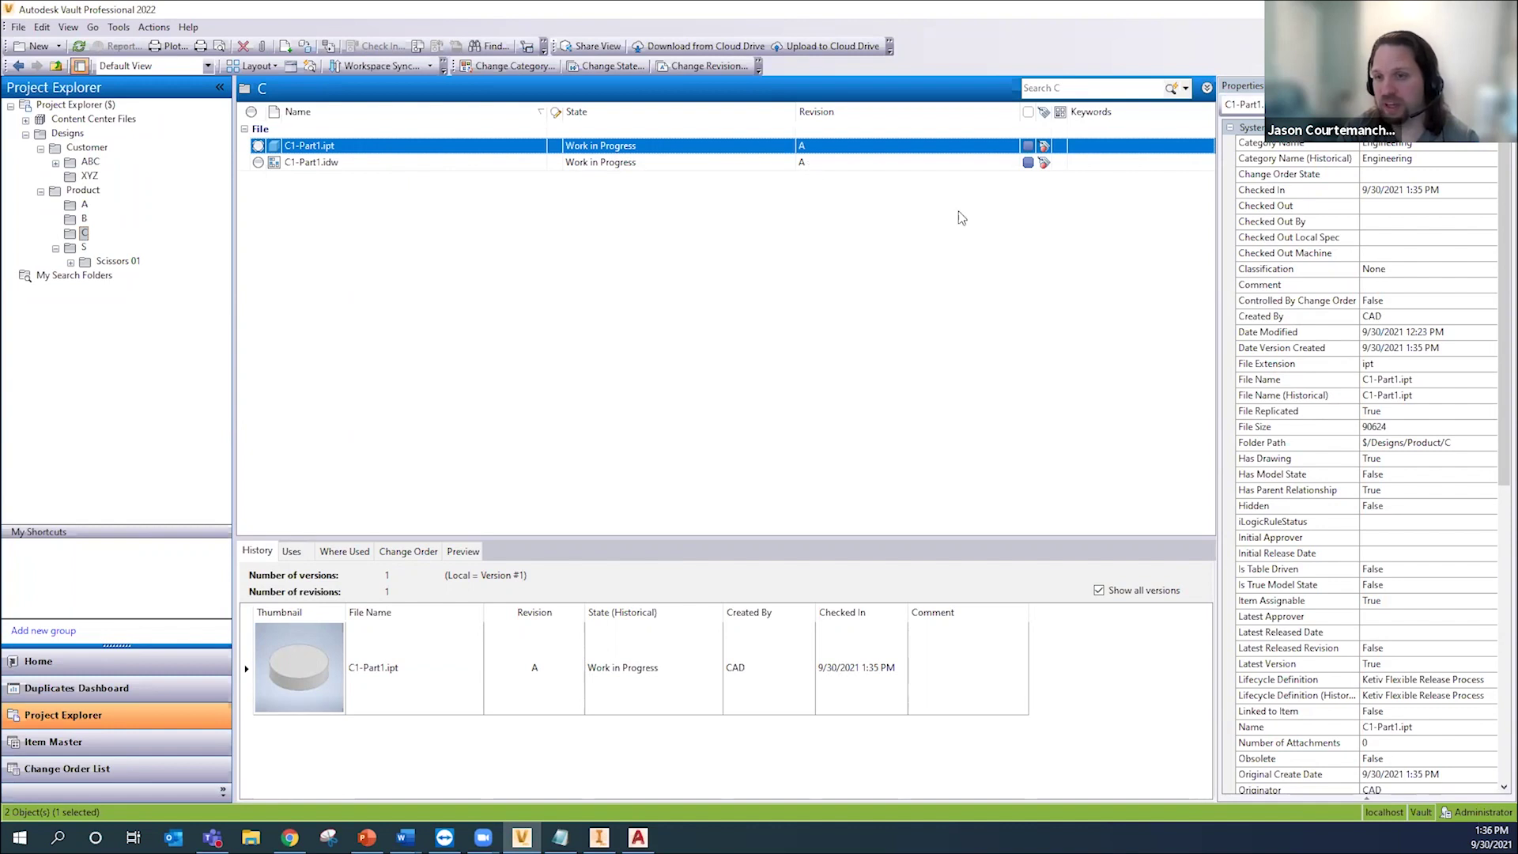
scroll(1338, 558, down, 10)
scroll(1338, 558, down, 2)
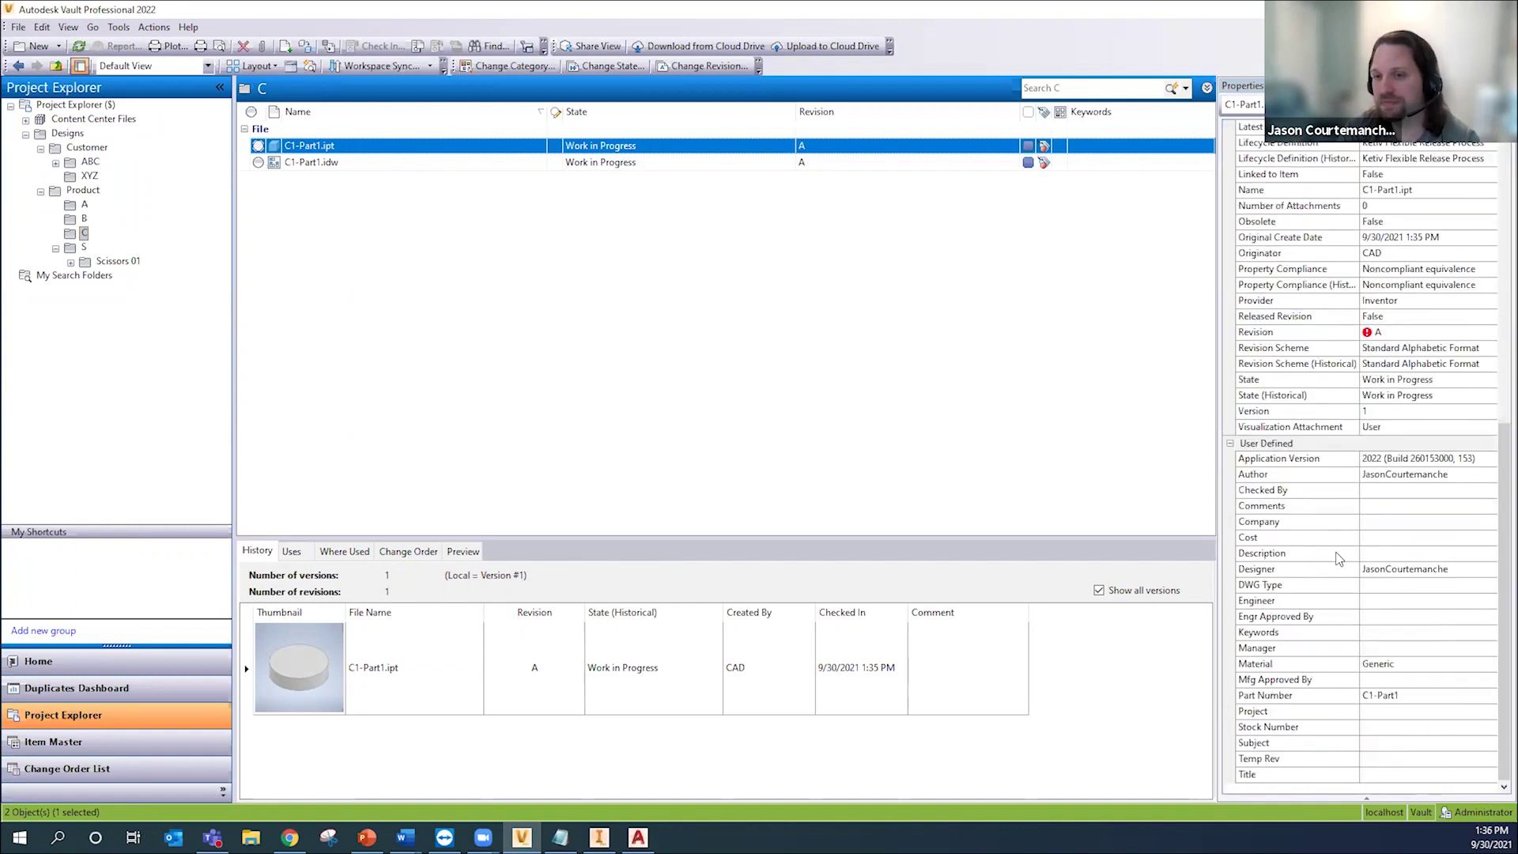
scroll(1338, 558, up, 3)
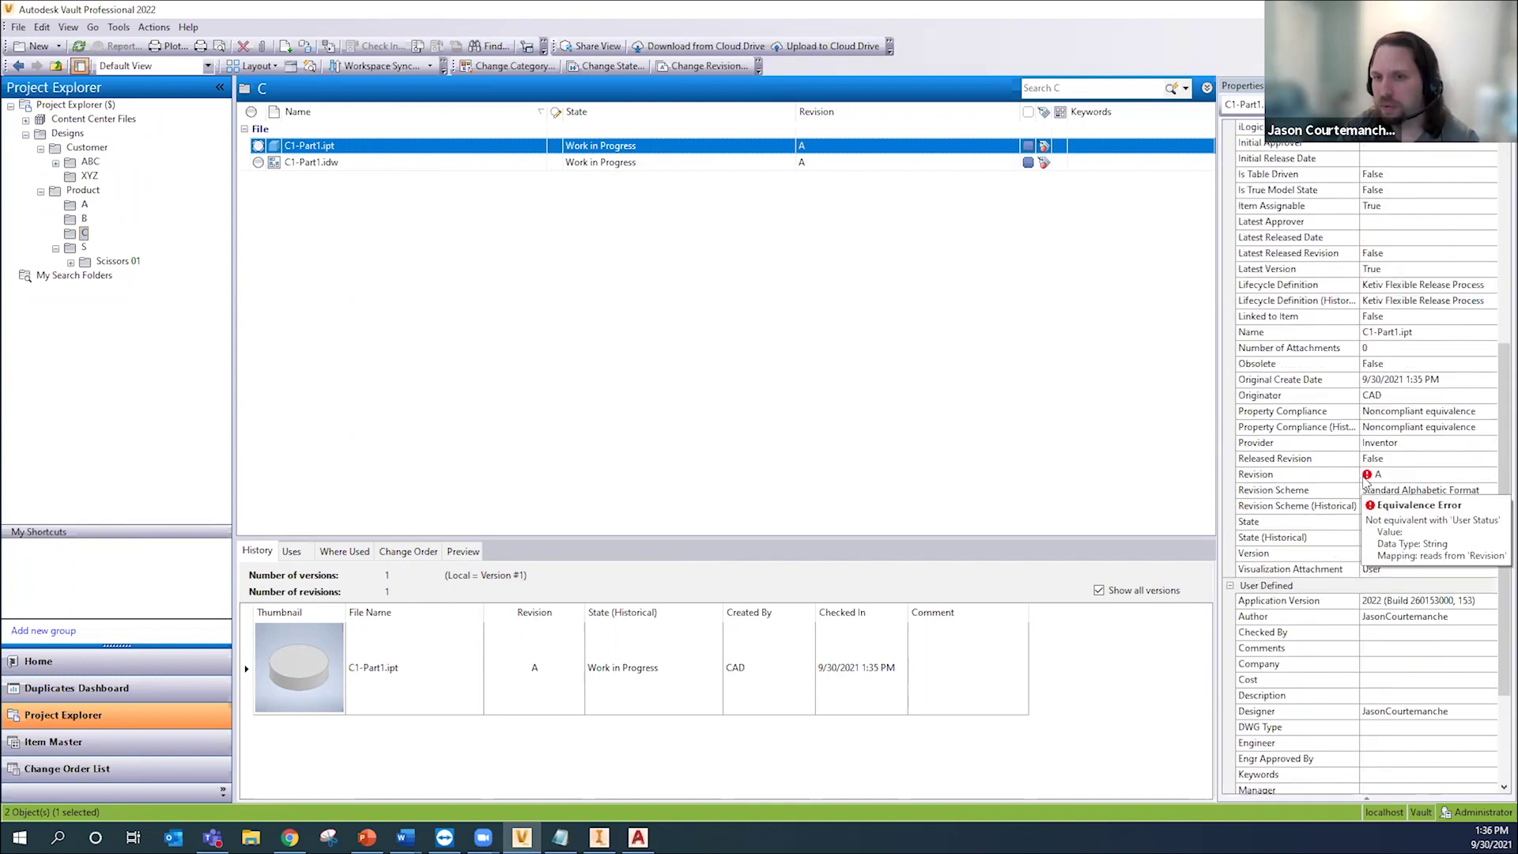
scroll(1344, 474, up, 4)
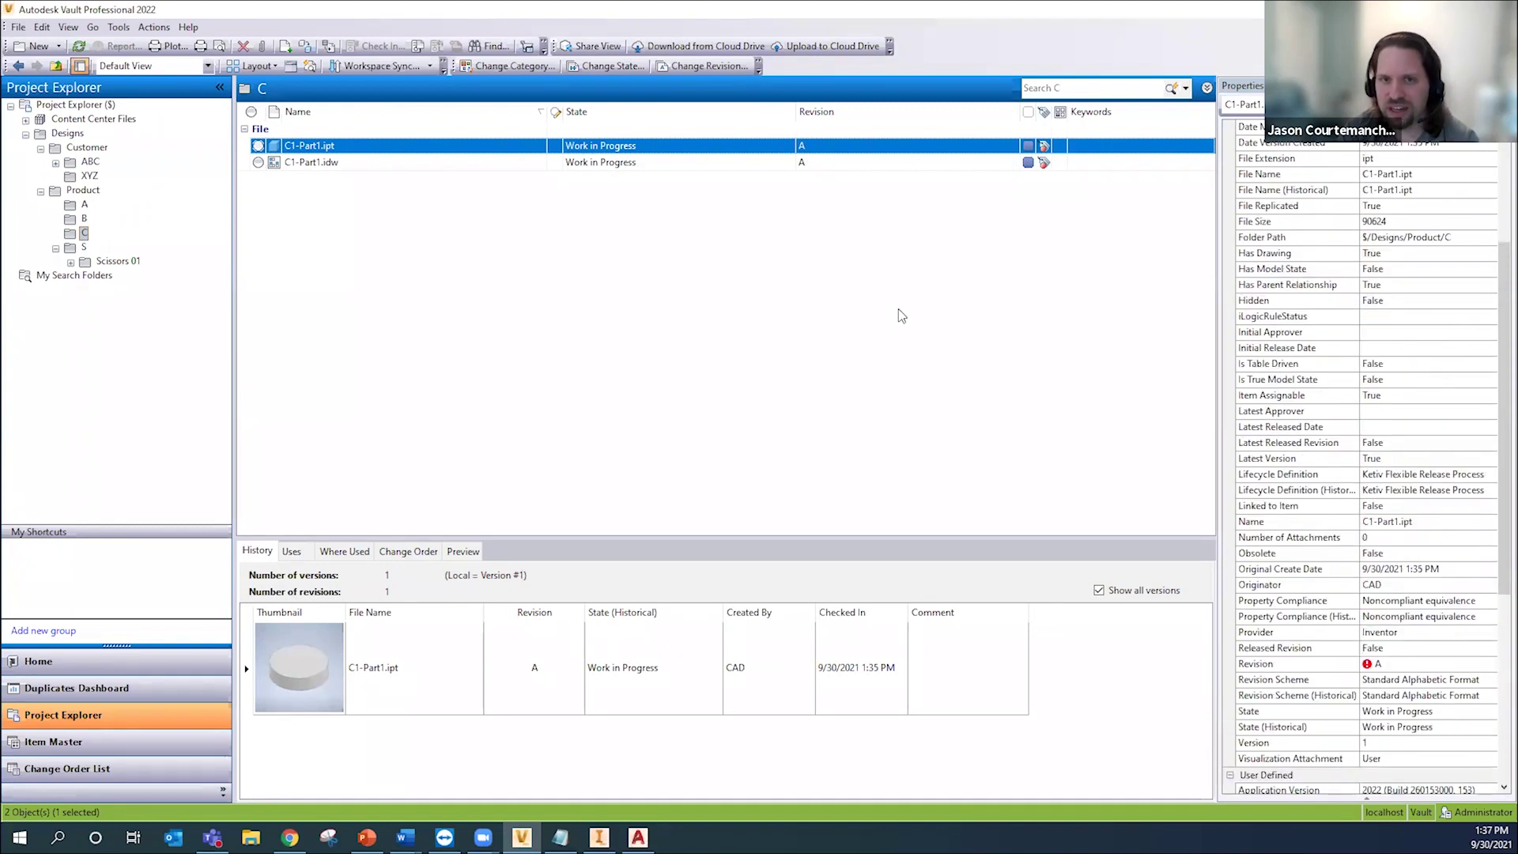
Step: Try to take the next revision of C1-Part1.idw and its part from the user-defined Temp Rev property, and cancel the revision change
click(648, 160)
click(701, 66)
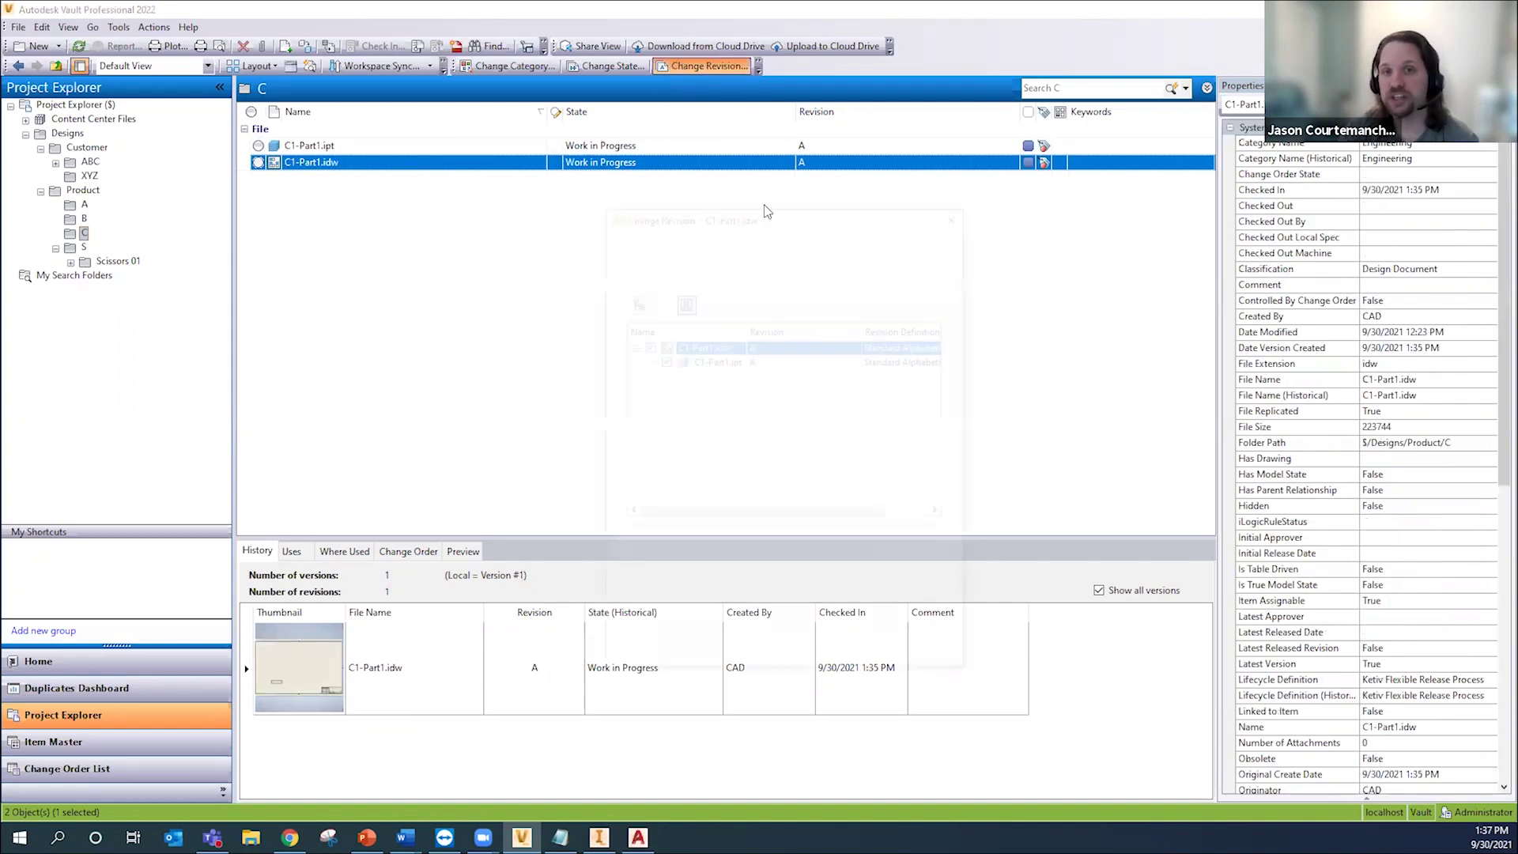
click(792, 349)
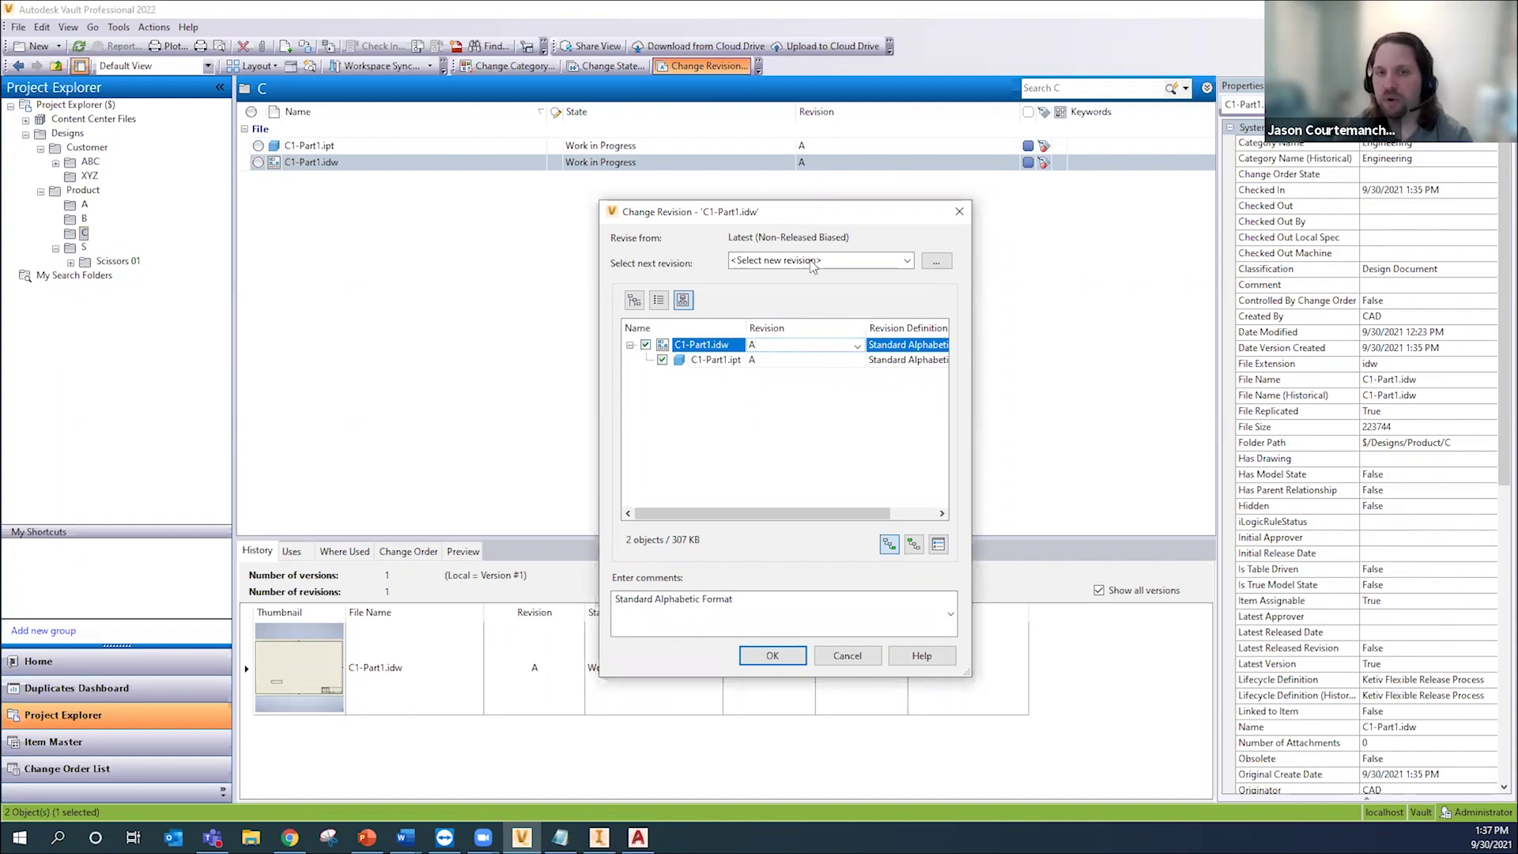
click(813, 263)
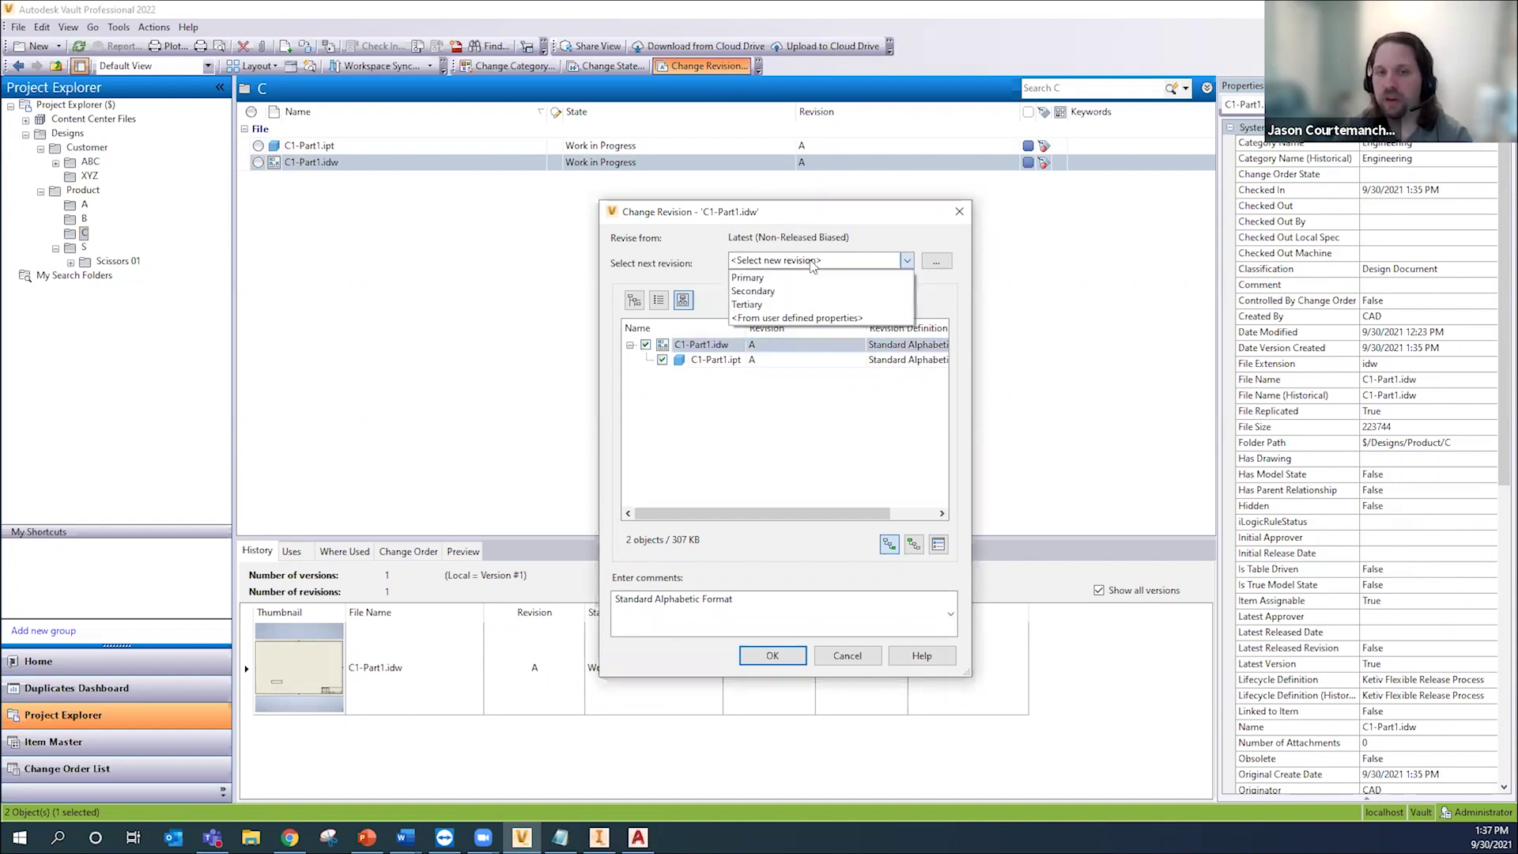
click(822, 319)
scroll(682, 490, down, 3)
scroll(681, 490, down, 3)
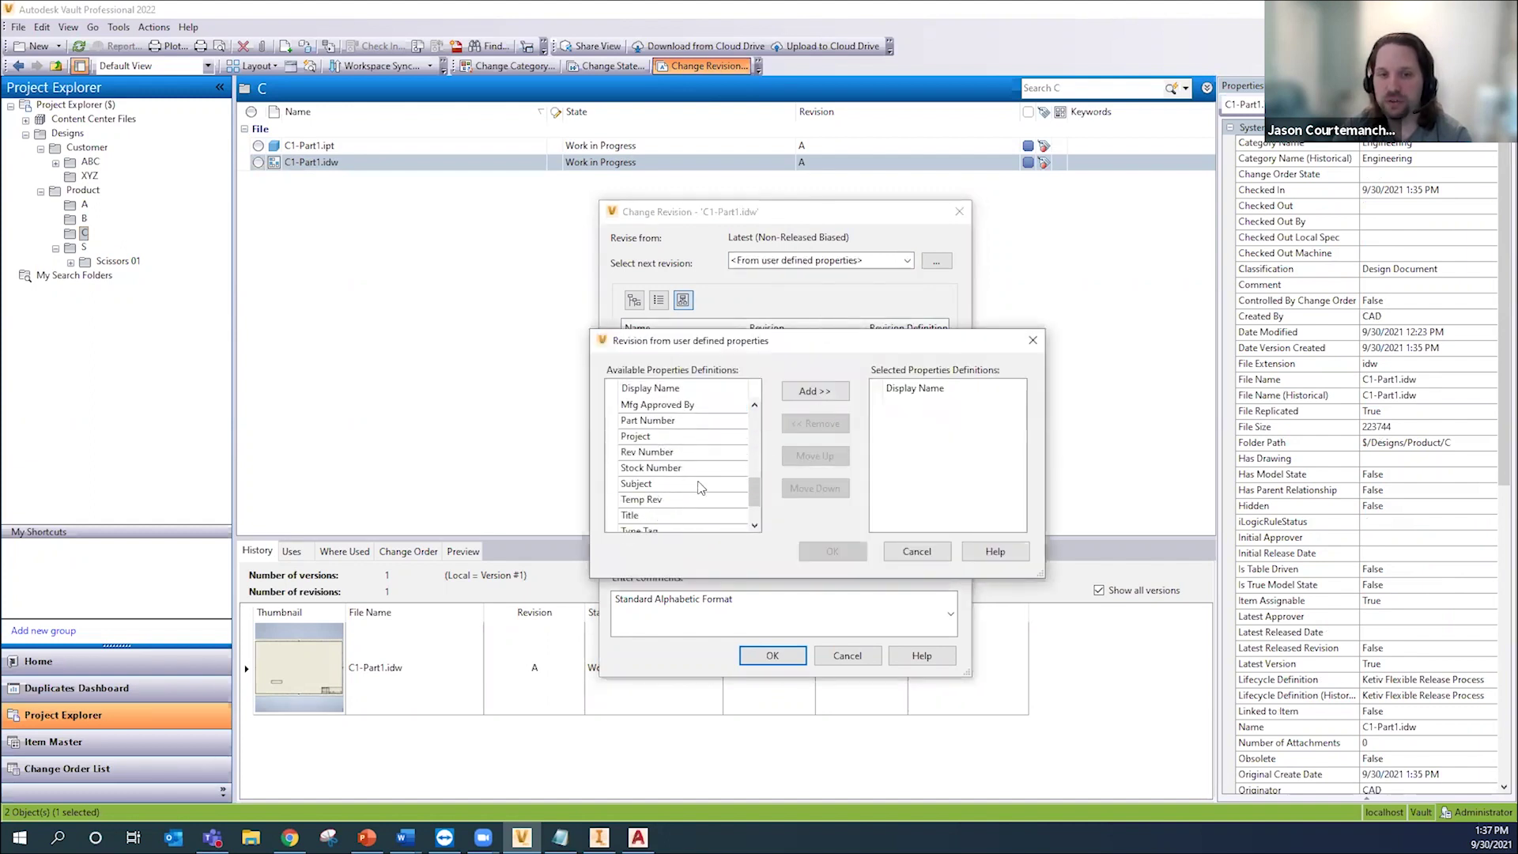
scroll(690, 503, down, 1)
click(689, 487)
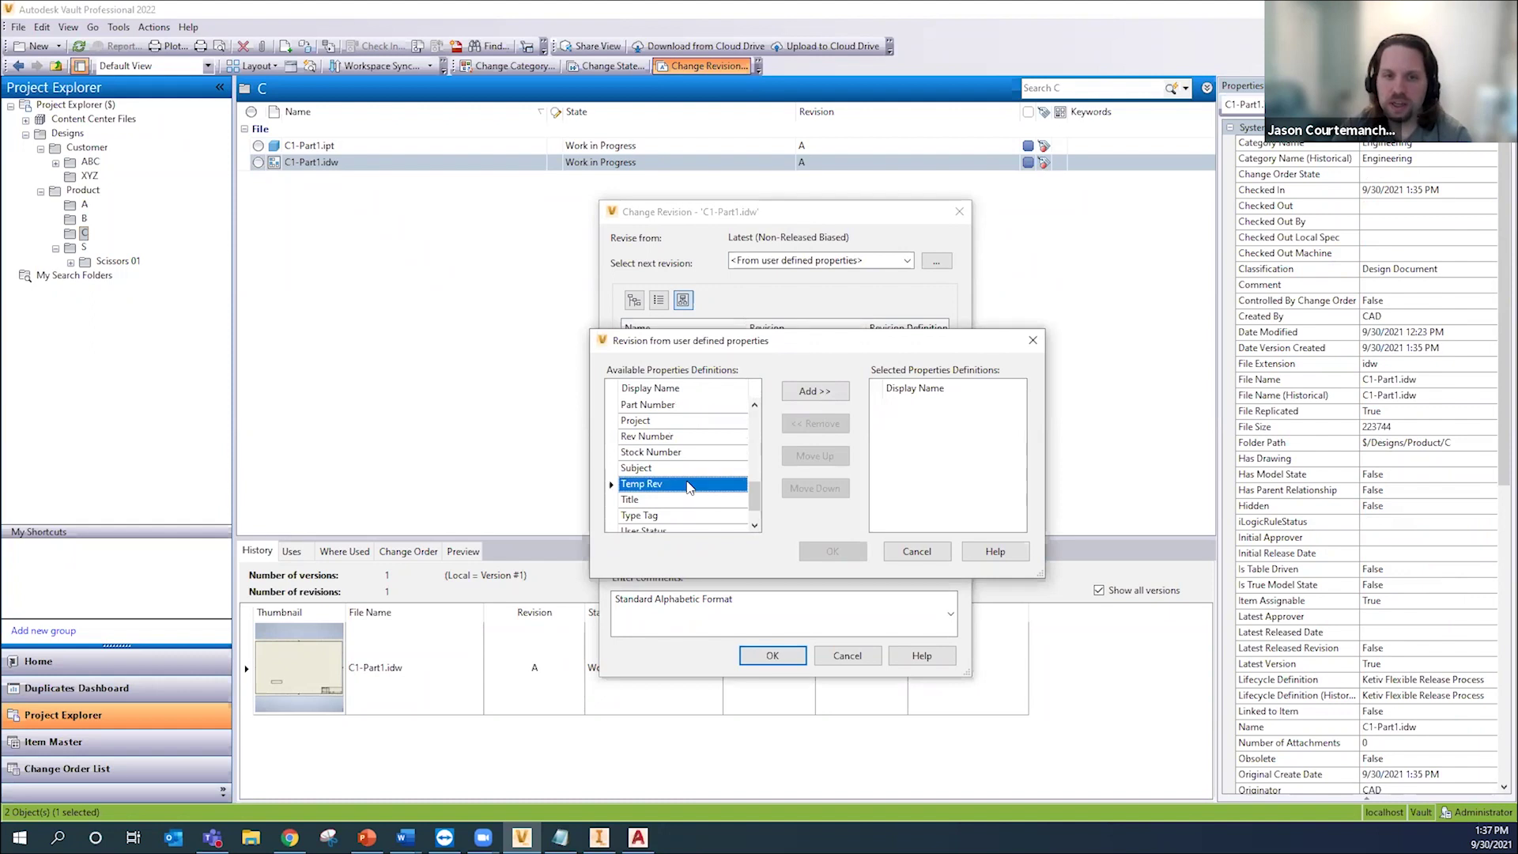
click(814, 391)
click(832, 550)
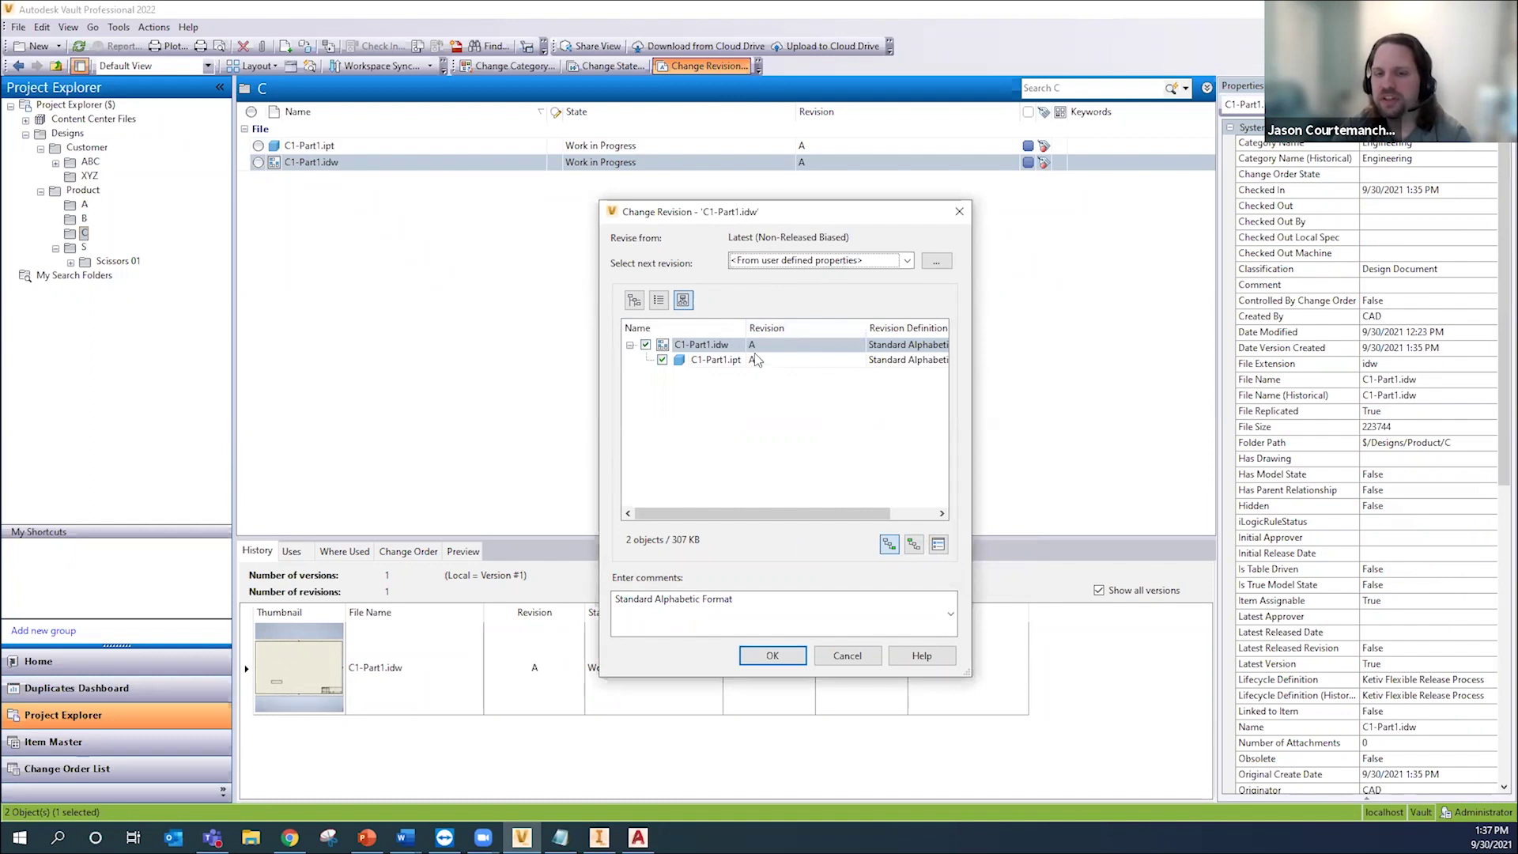
click(850, 656)
Step: Examine the Temp Rev value among the user-defined properties of C1-Part1.idw
scroll(1376, 547, down, 10)
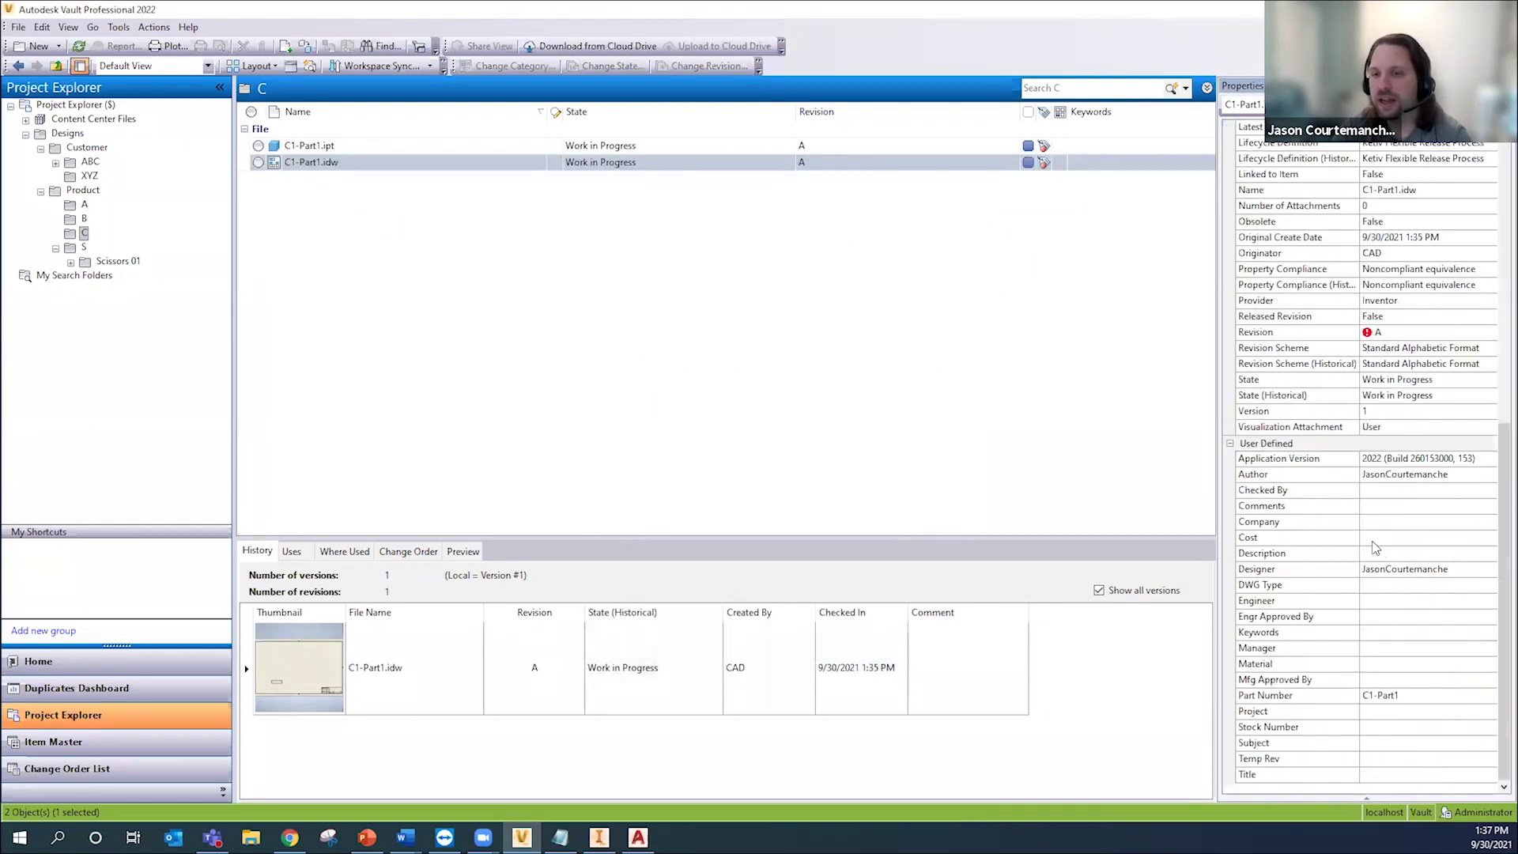
click(1395, 761)
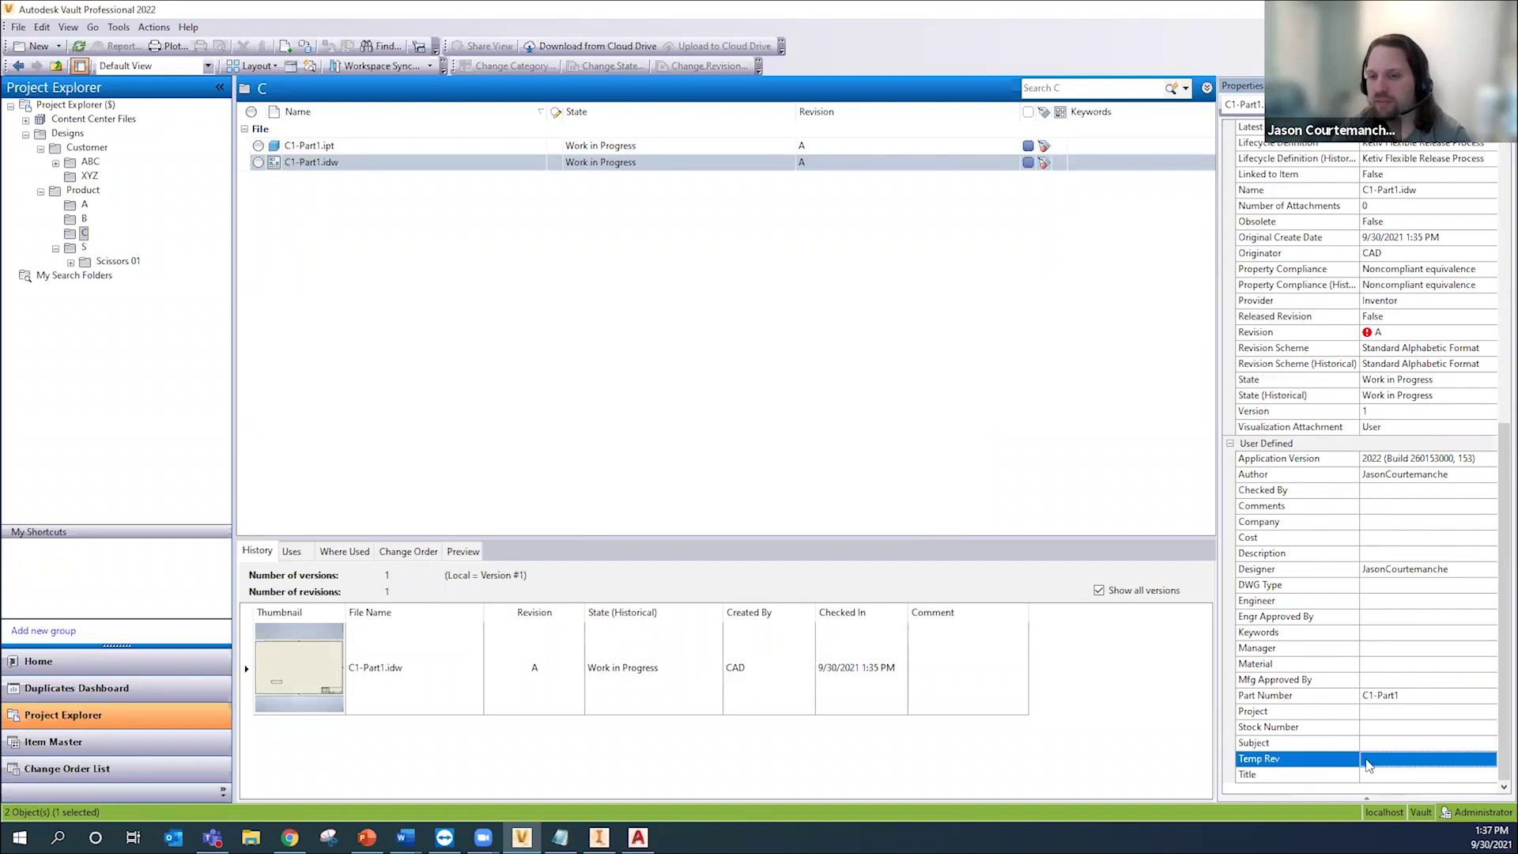
click(119, 26)
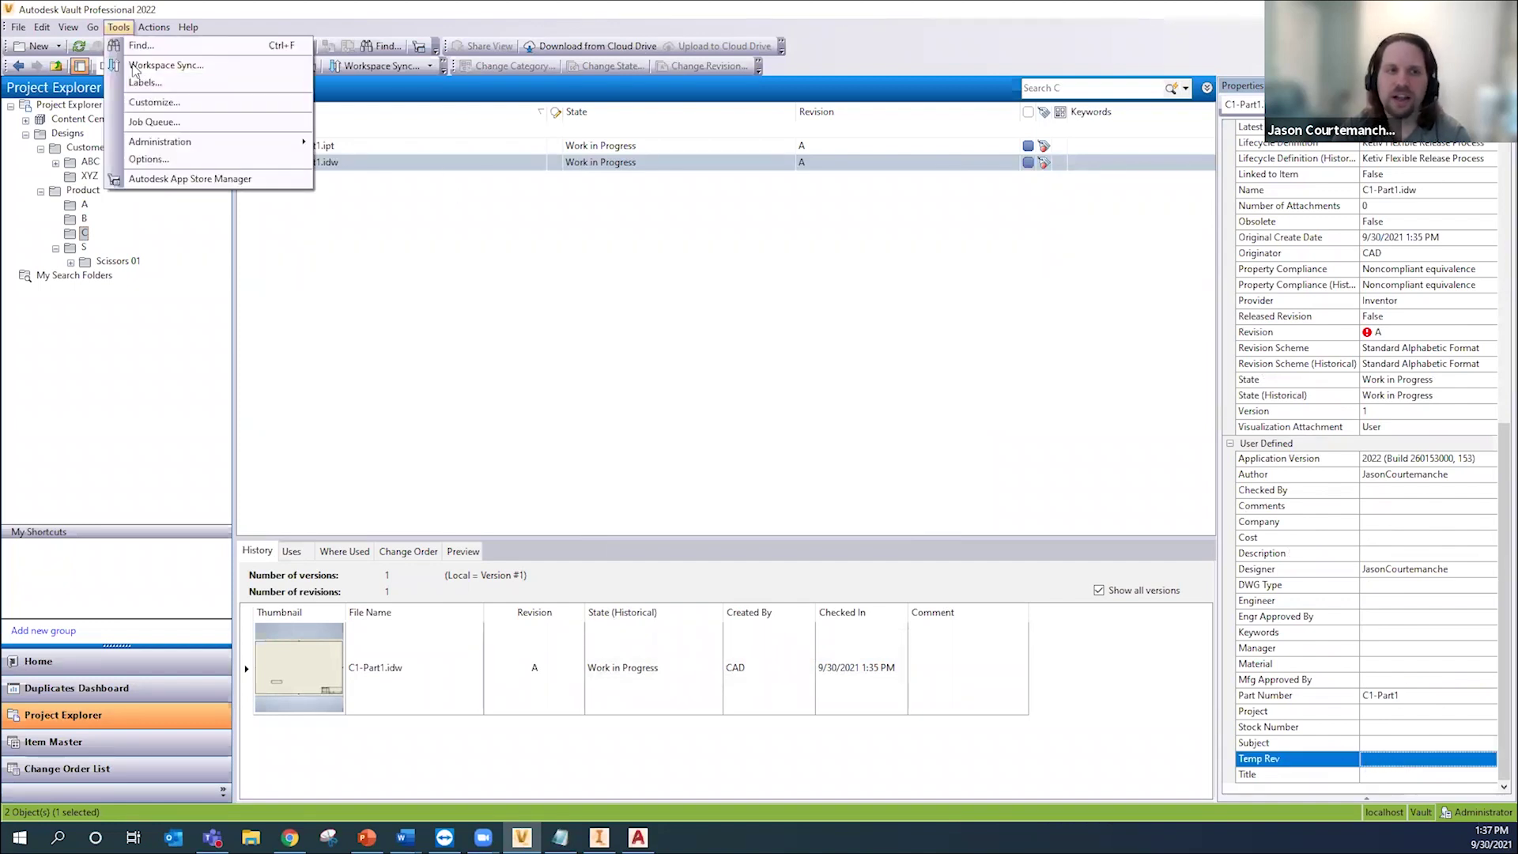
click(339, 163)
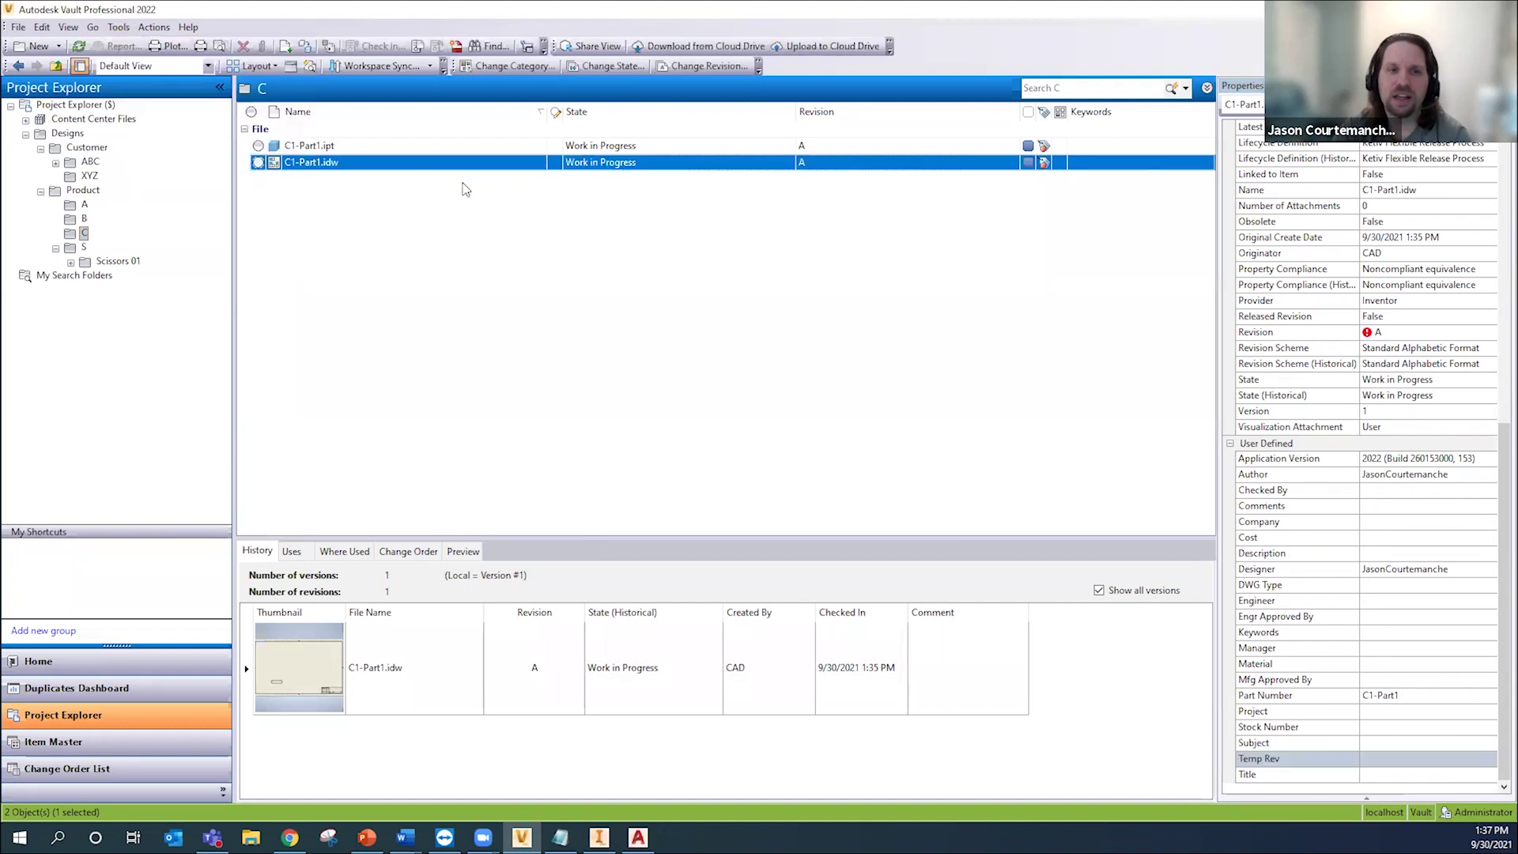
Step: Select C1-Part1.ipt and C1-Part1.idw together, and open the property definitions from the Vault settings' behaviors
shift+click(427, 146)
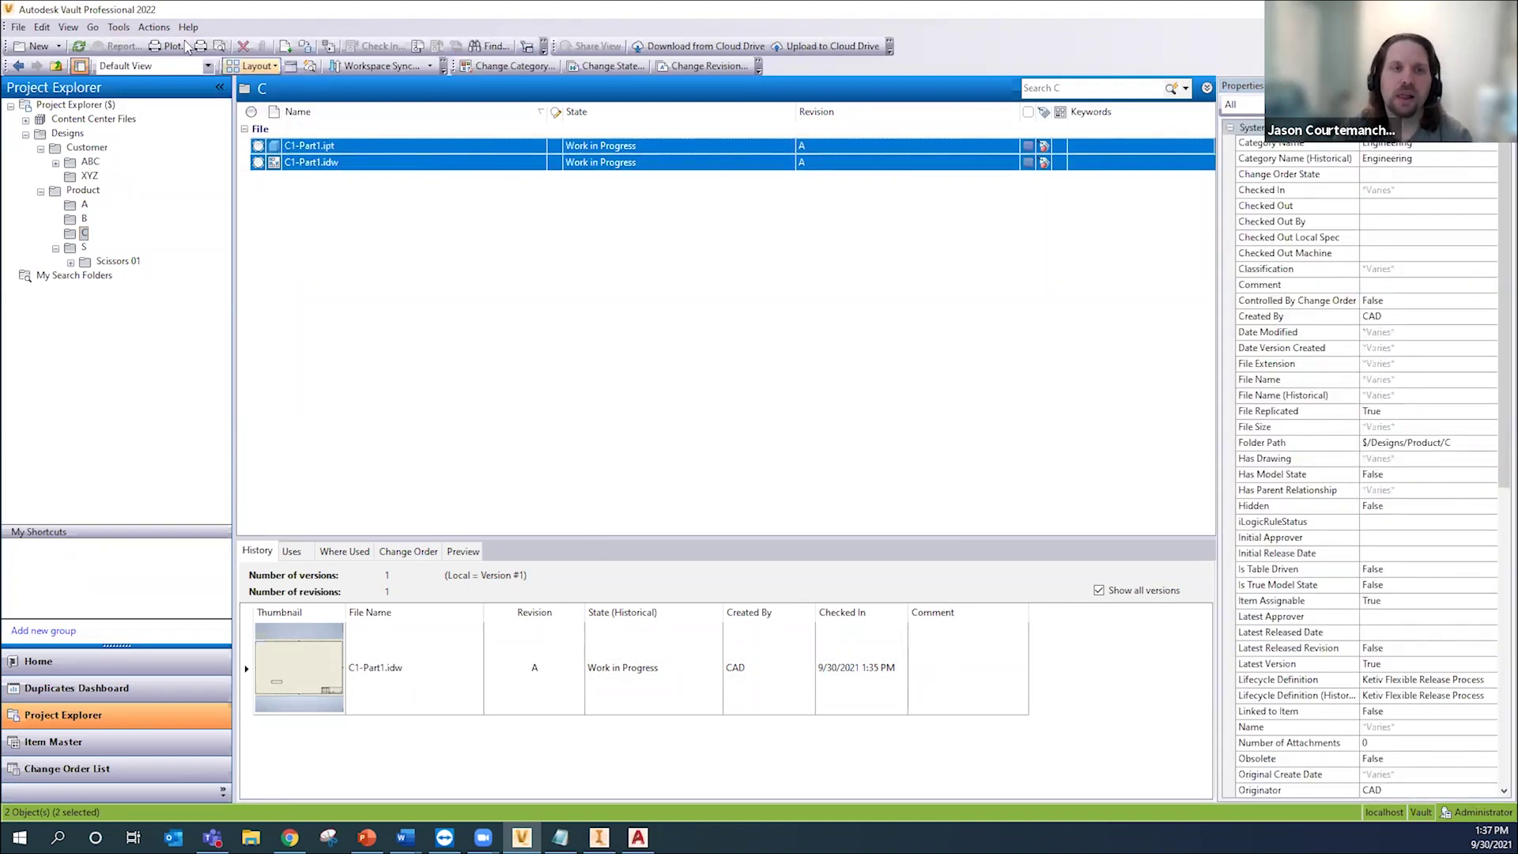
click(154, 27)
click(150, 27)
click(119, 27)
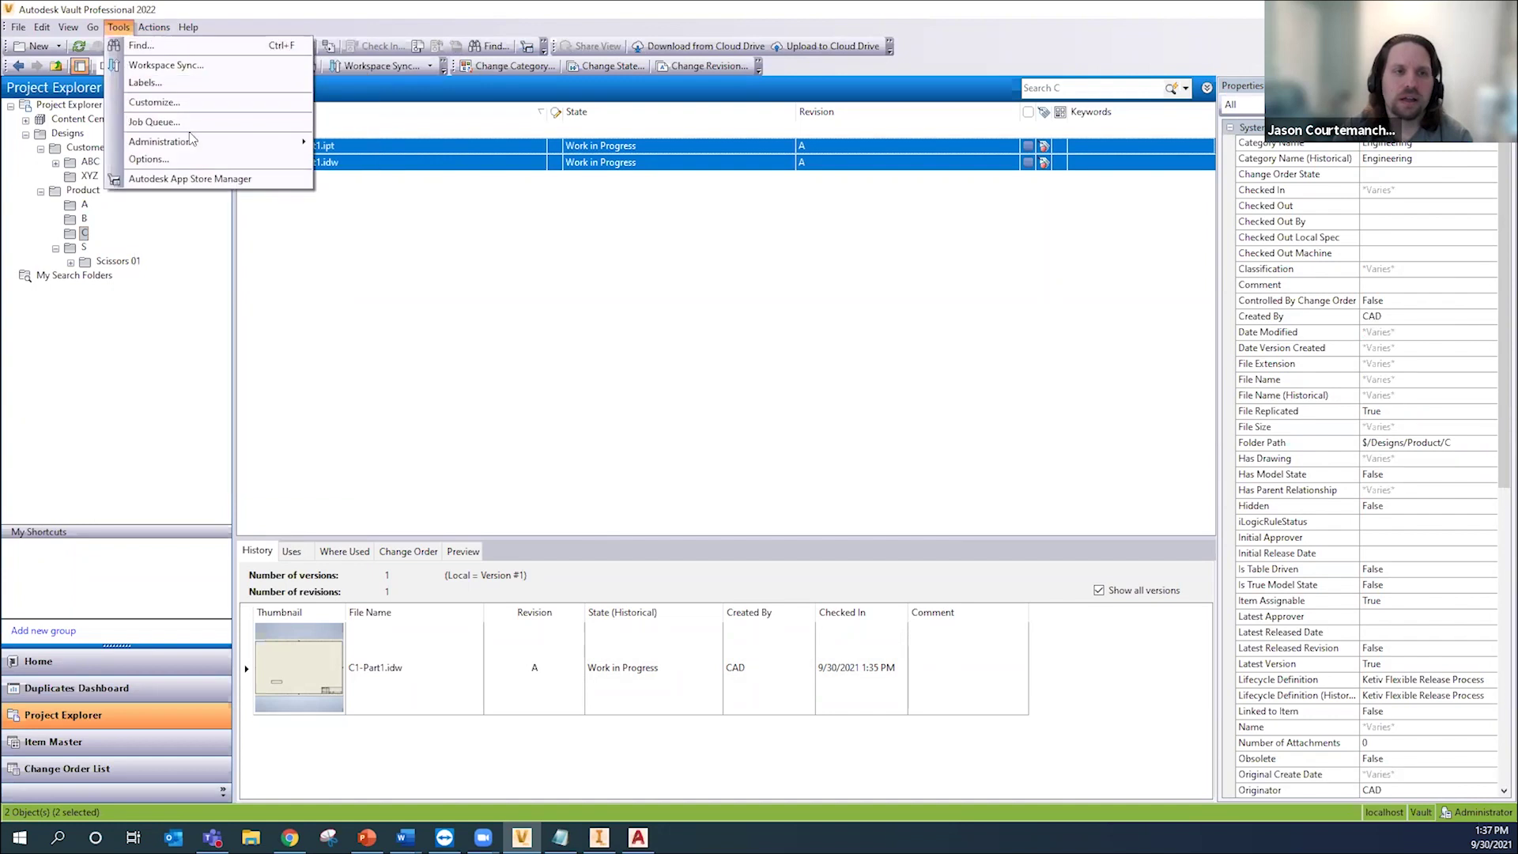
mouse_move(243, 144)
click(362, 142)
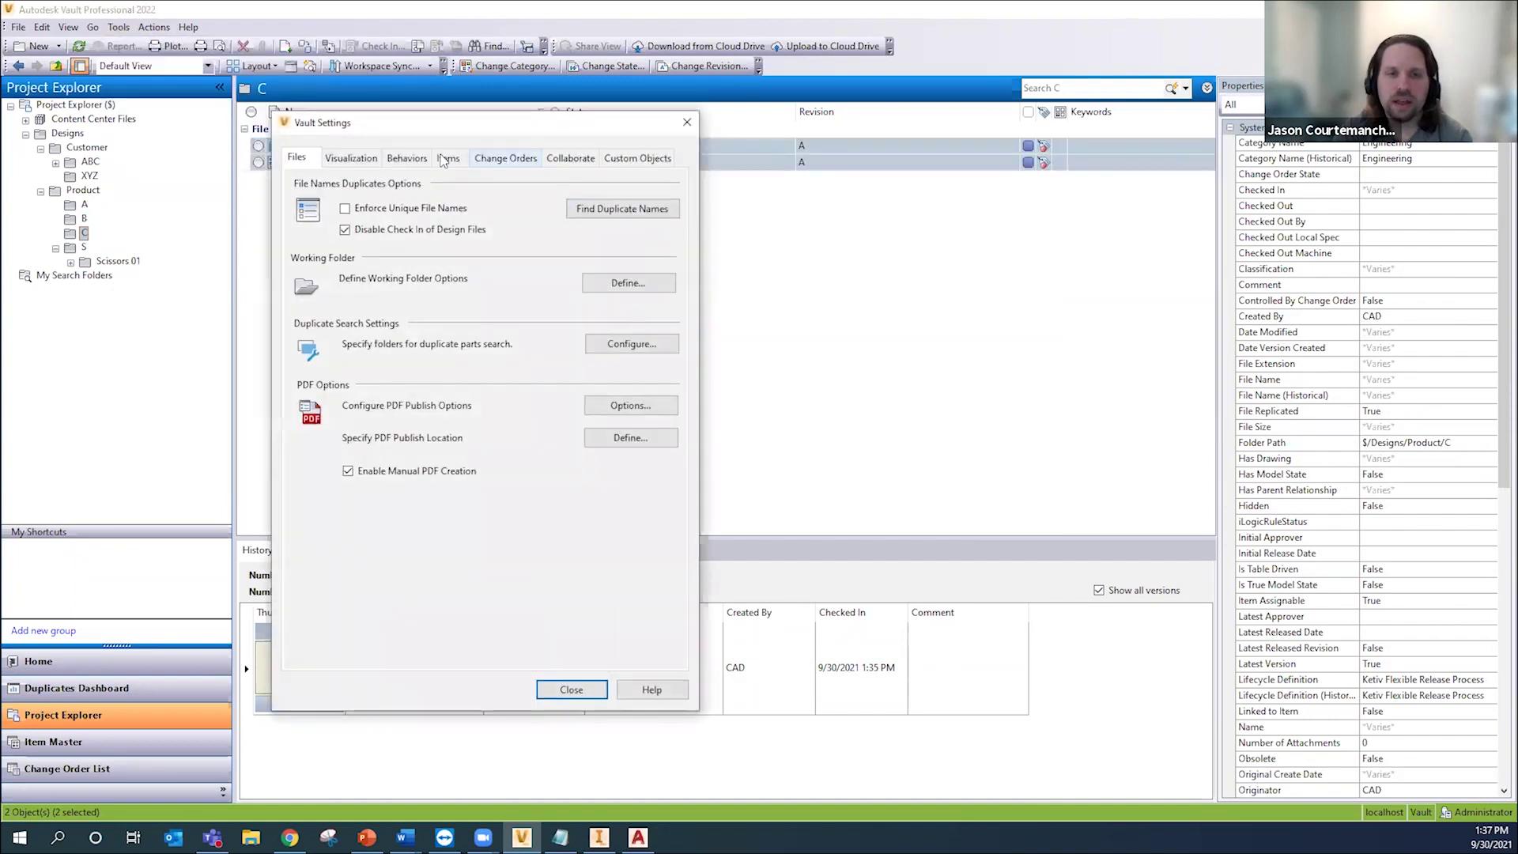
click(407, 157)
click(652, 370)
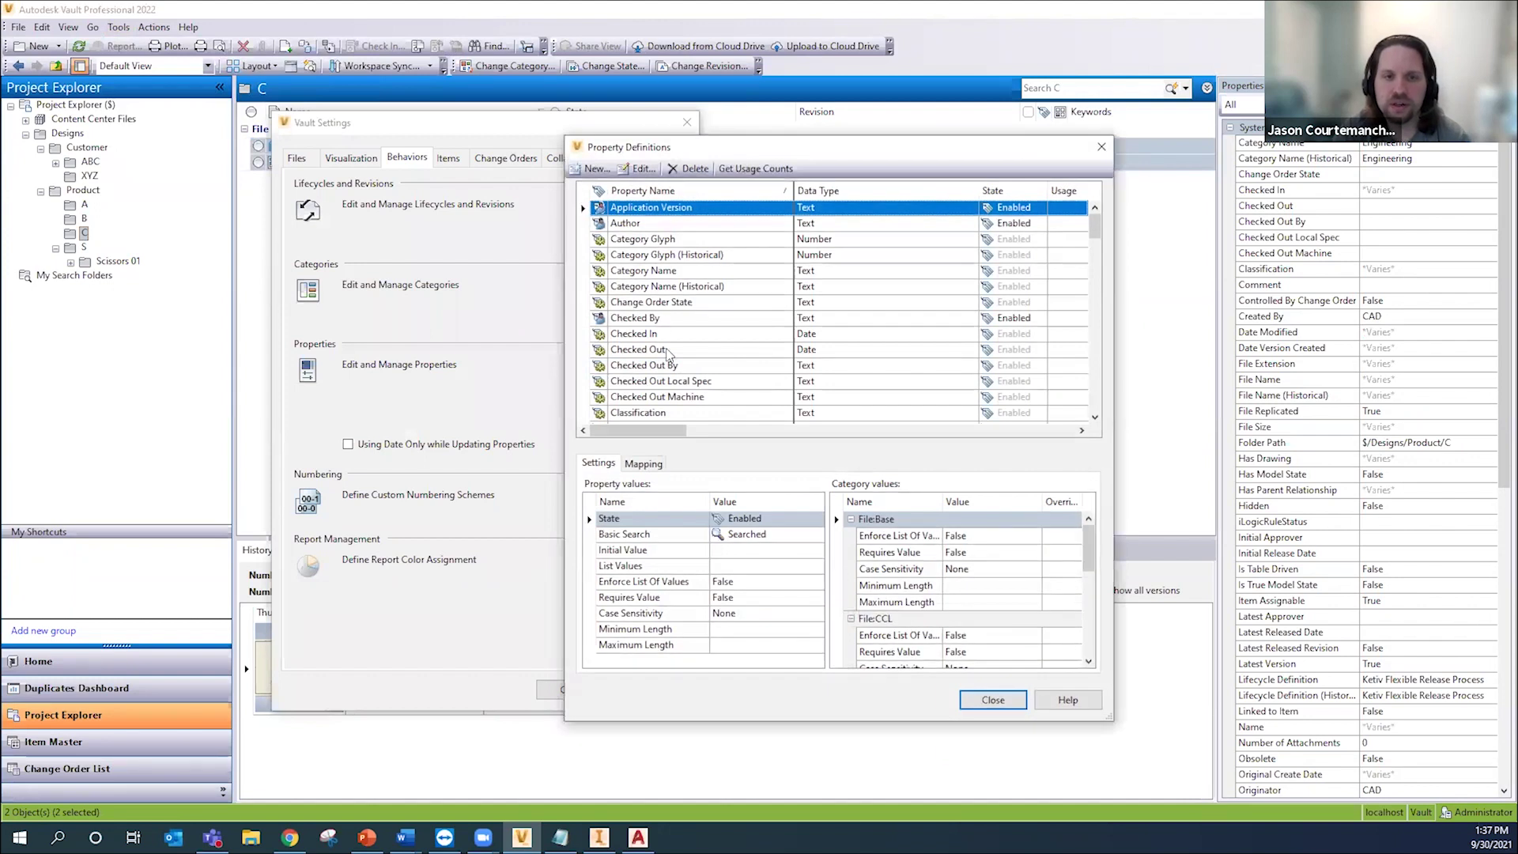
Step: Examine the Temp Rev property's Inventor mapping to User Status and which properties use it, leaving the definition without saving
scroll(664, 326, down, 1)
scroll(662, 294, down, 15)
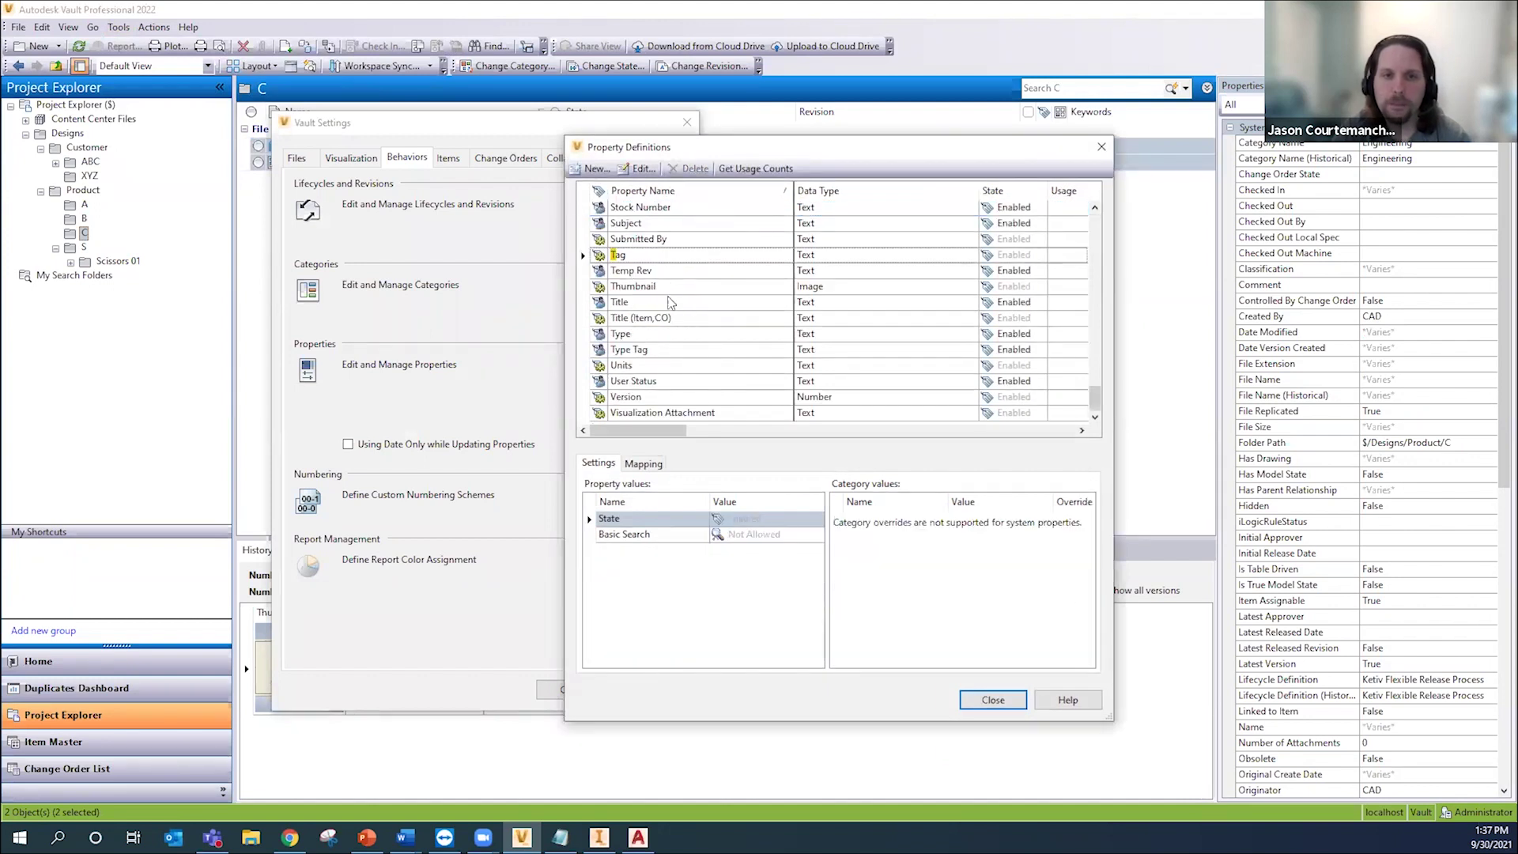
click(664, 270)
click(639, 170)
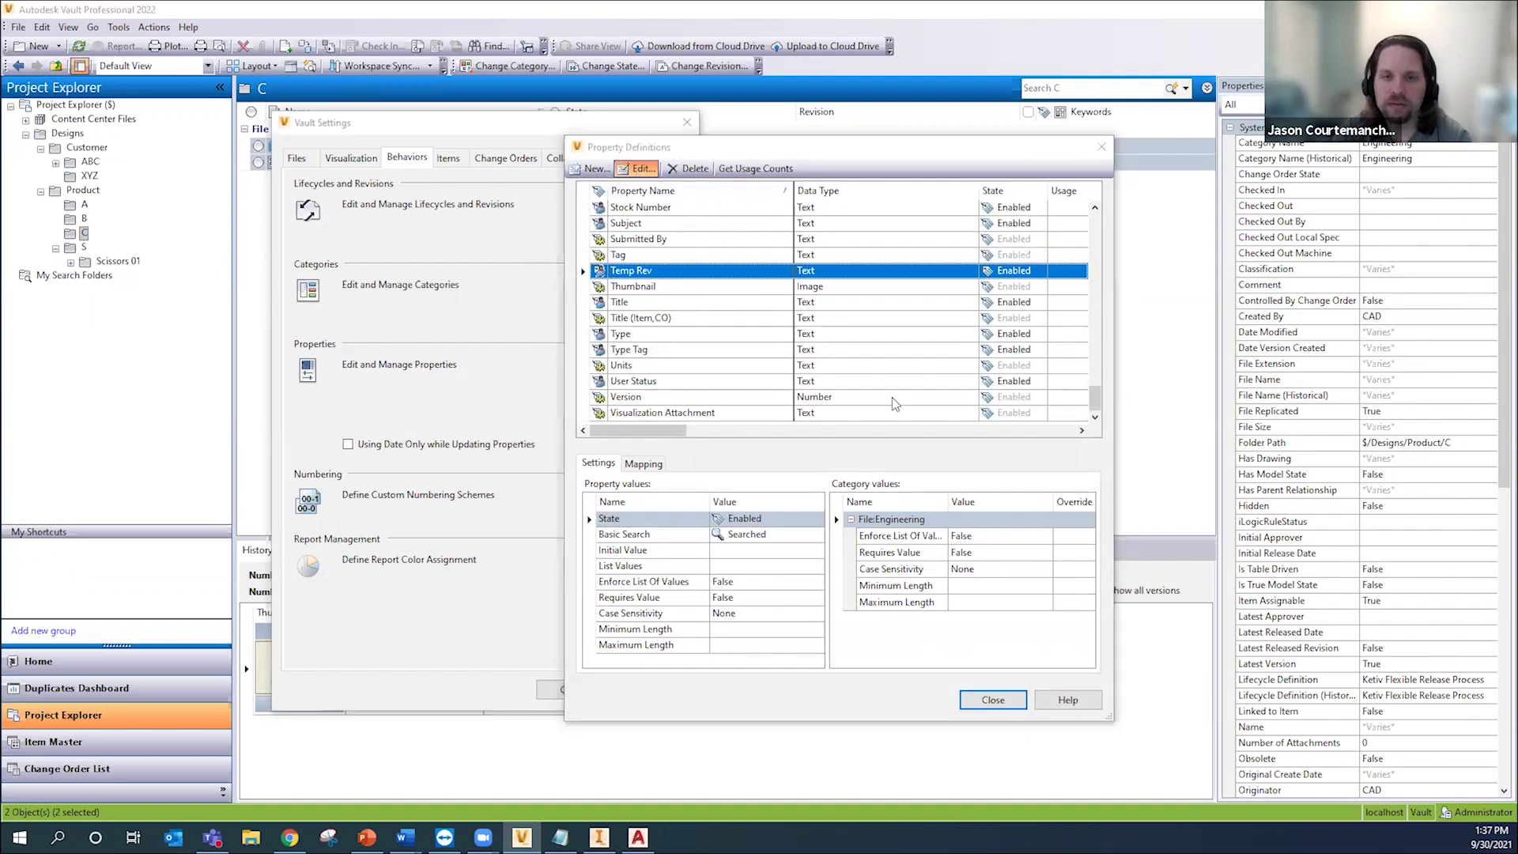
click(595, 292)
click(1056, 378)
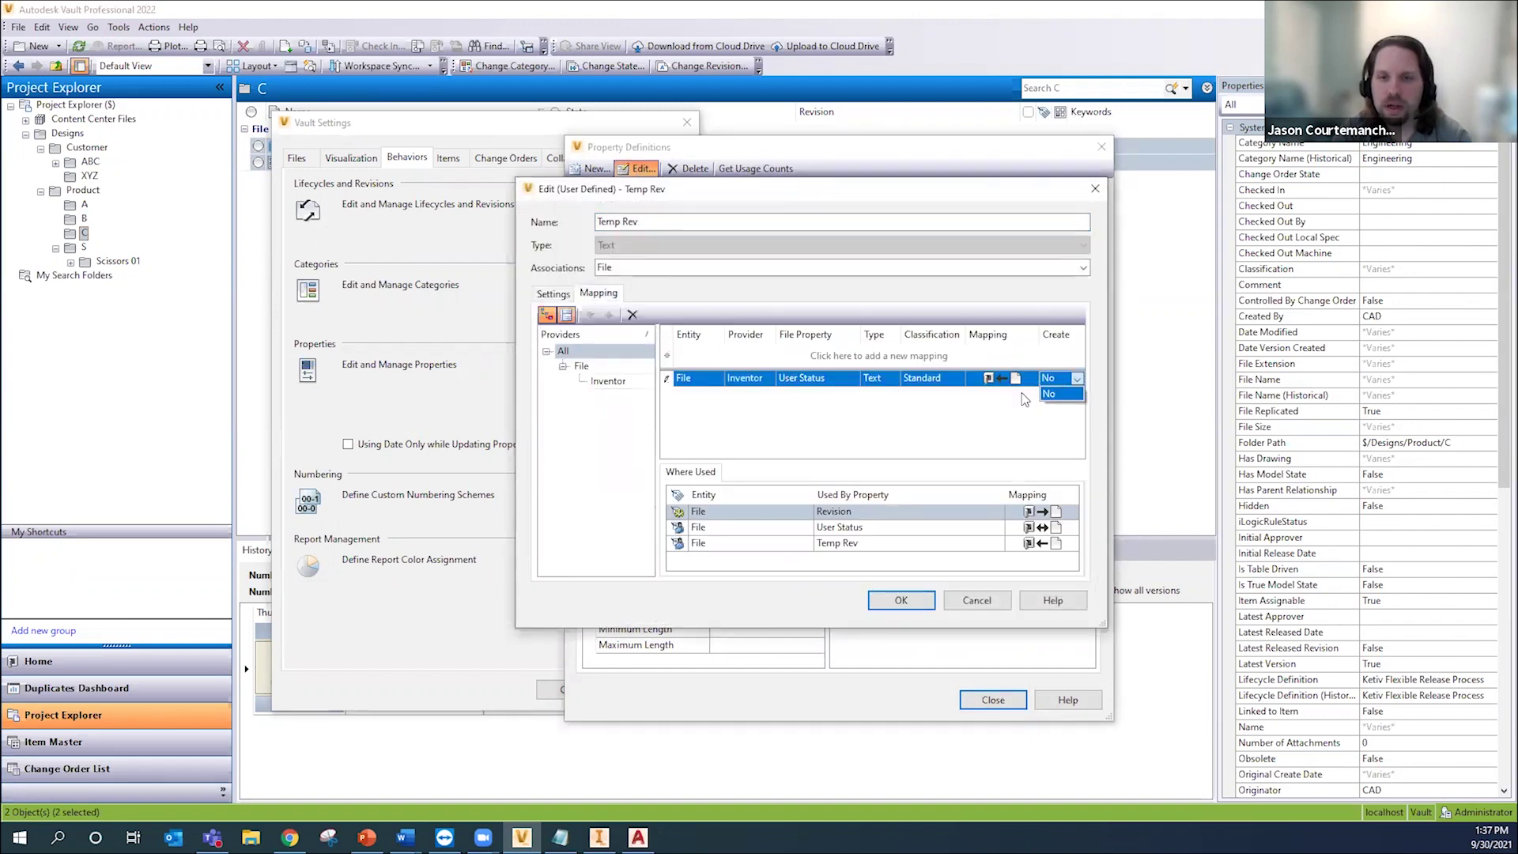
click(1024, 401)
click(772, 529)
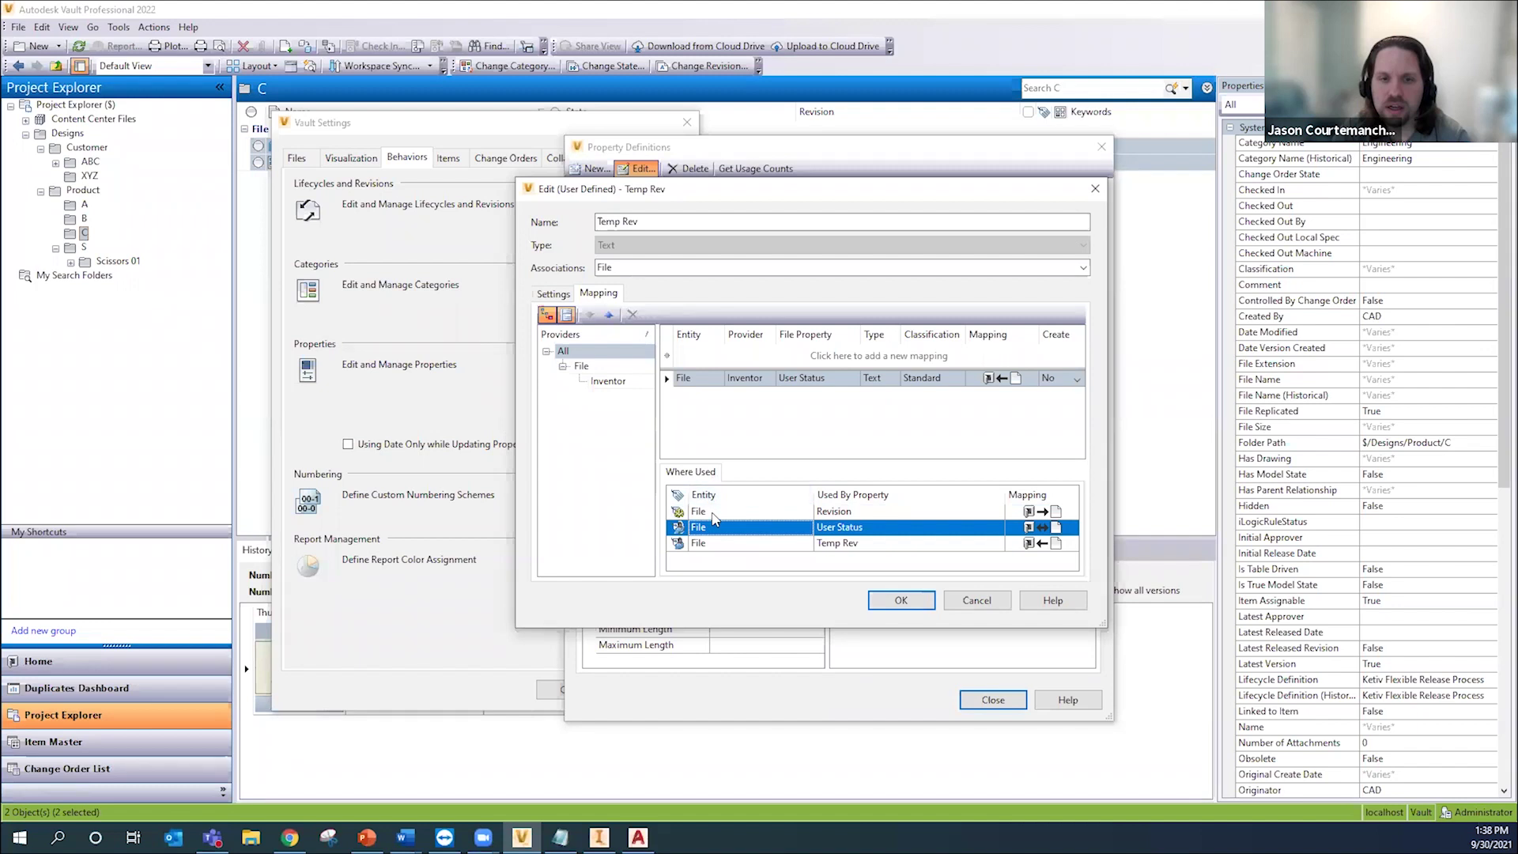
click(711, 543)
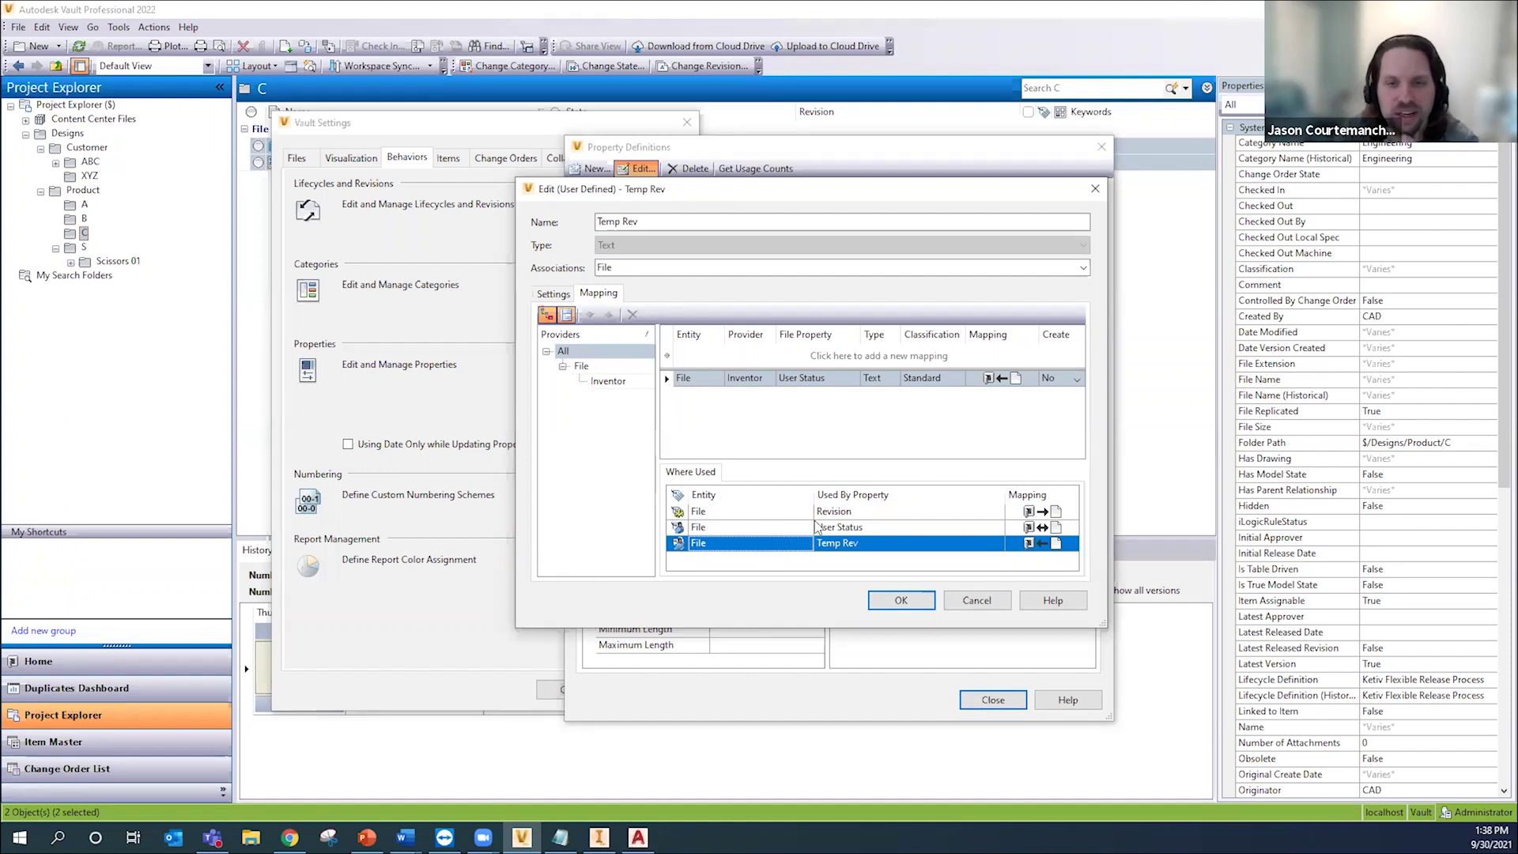
click(856, 529)
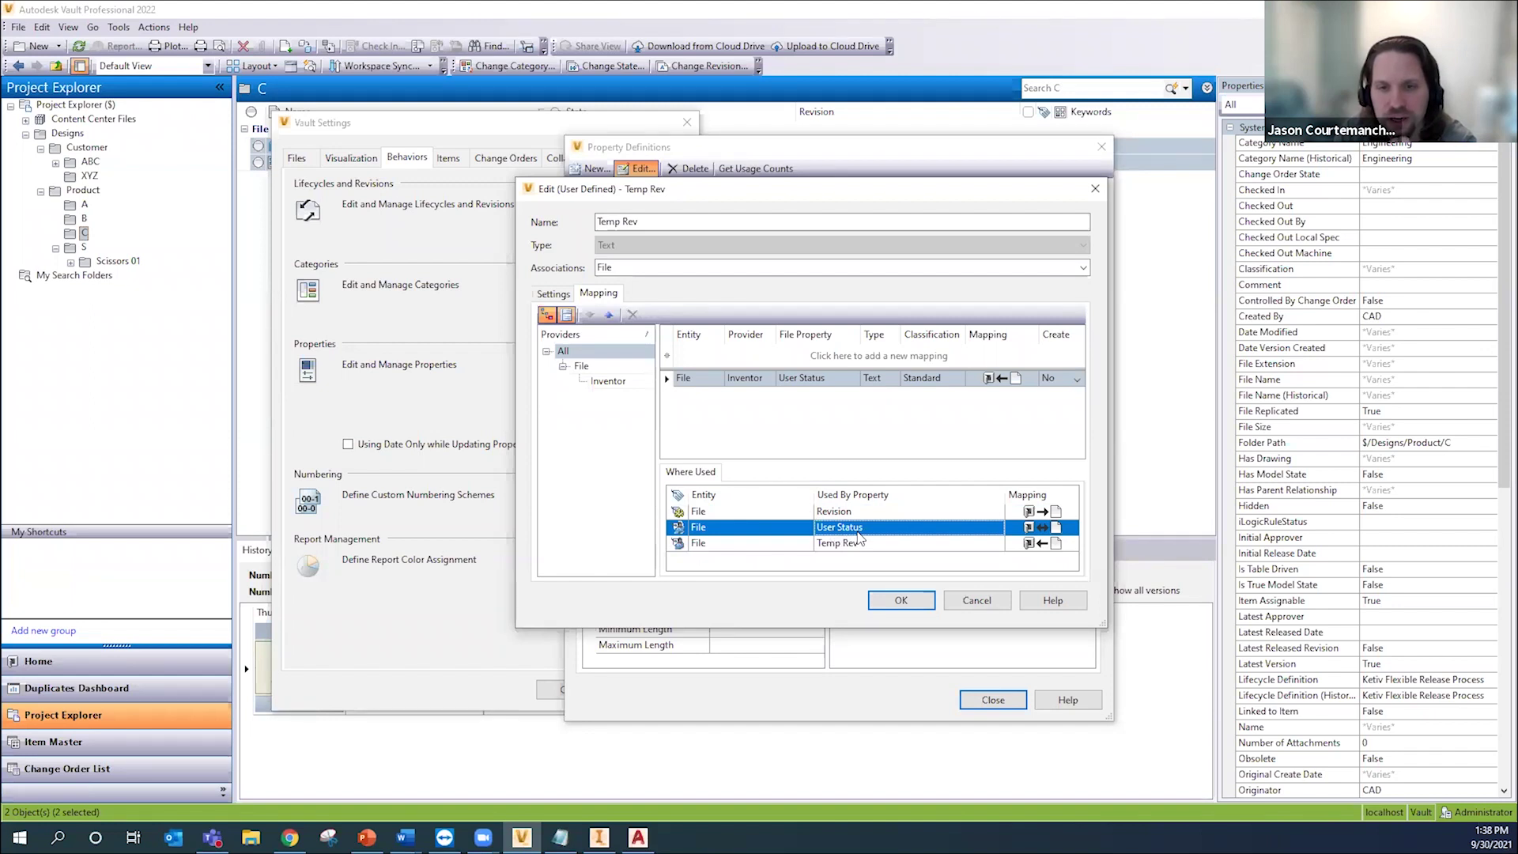
click(976, 600)
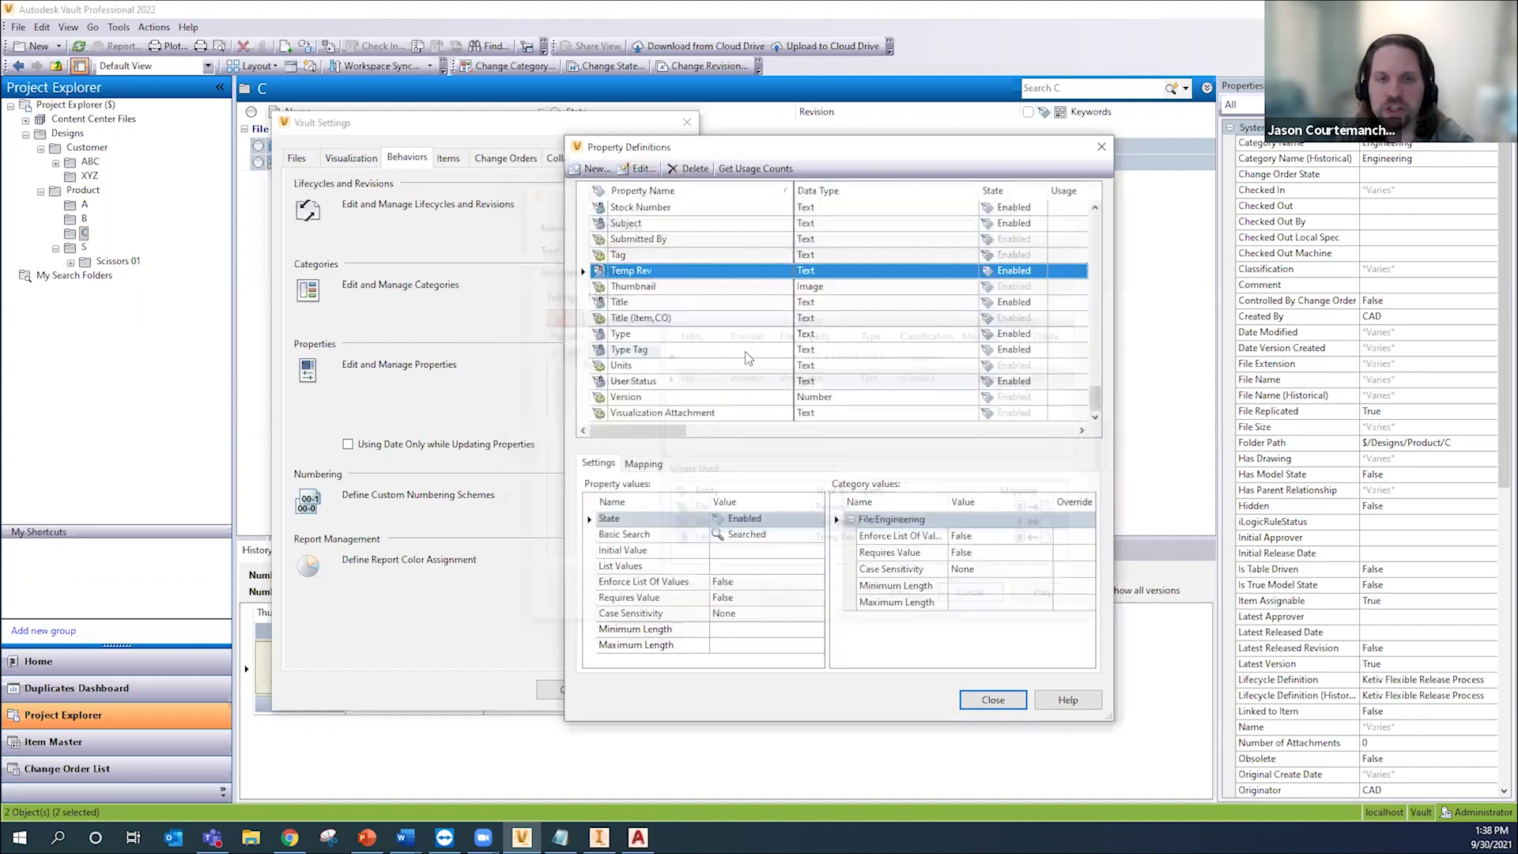
Step: Set the Rev Number property's Inventor mapping to one-way, from the file into Vault, and close the Vault settings
click(649, 239)
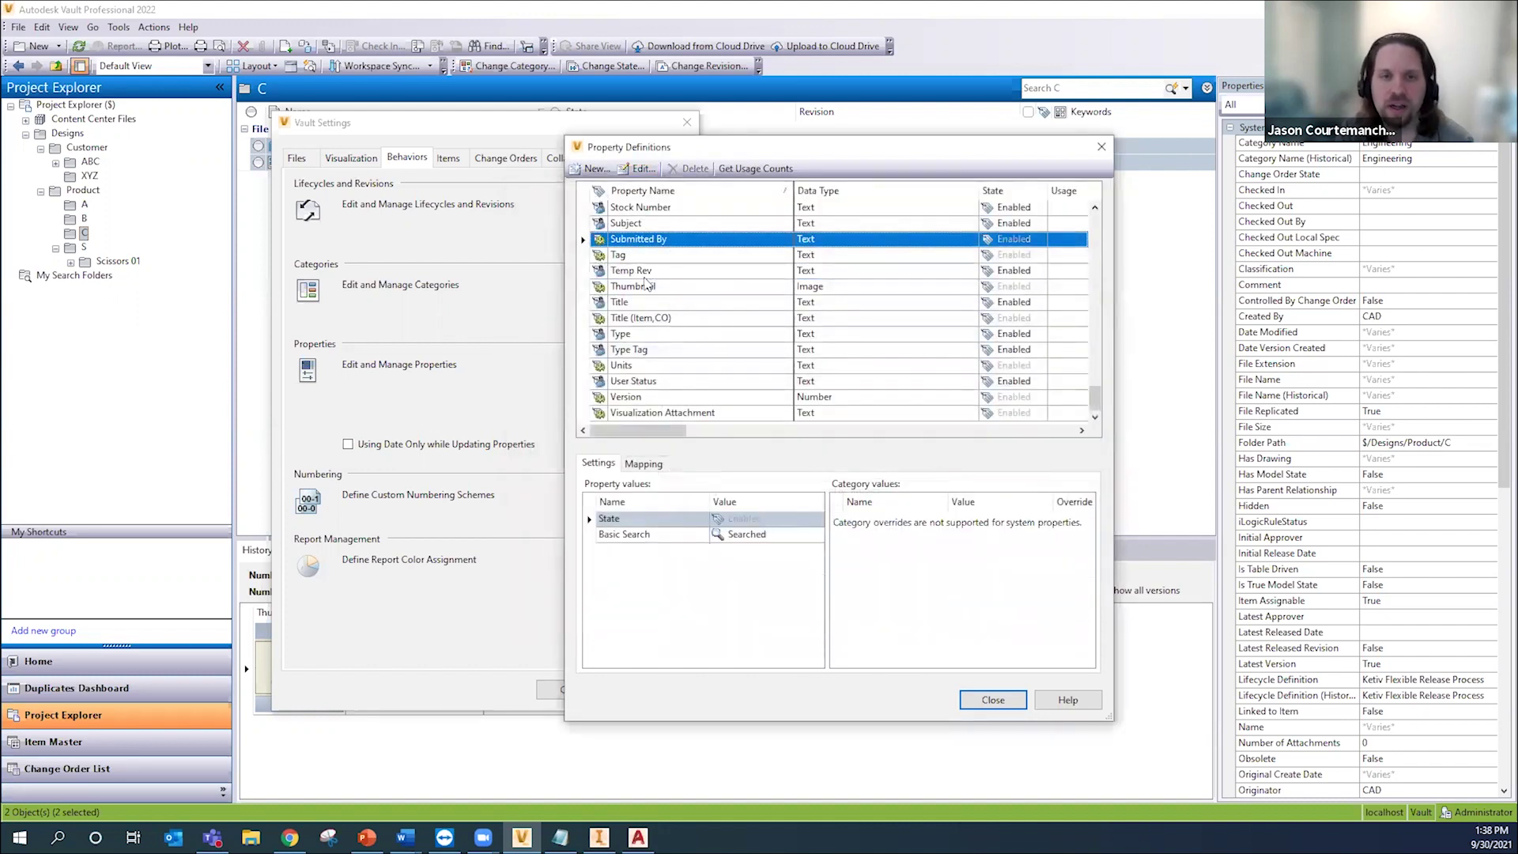
scroll(644, 265, up, 3)
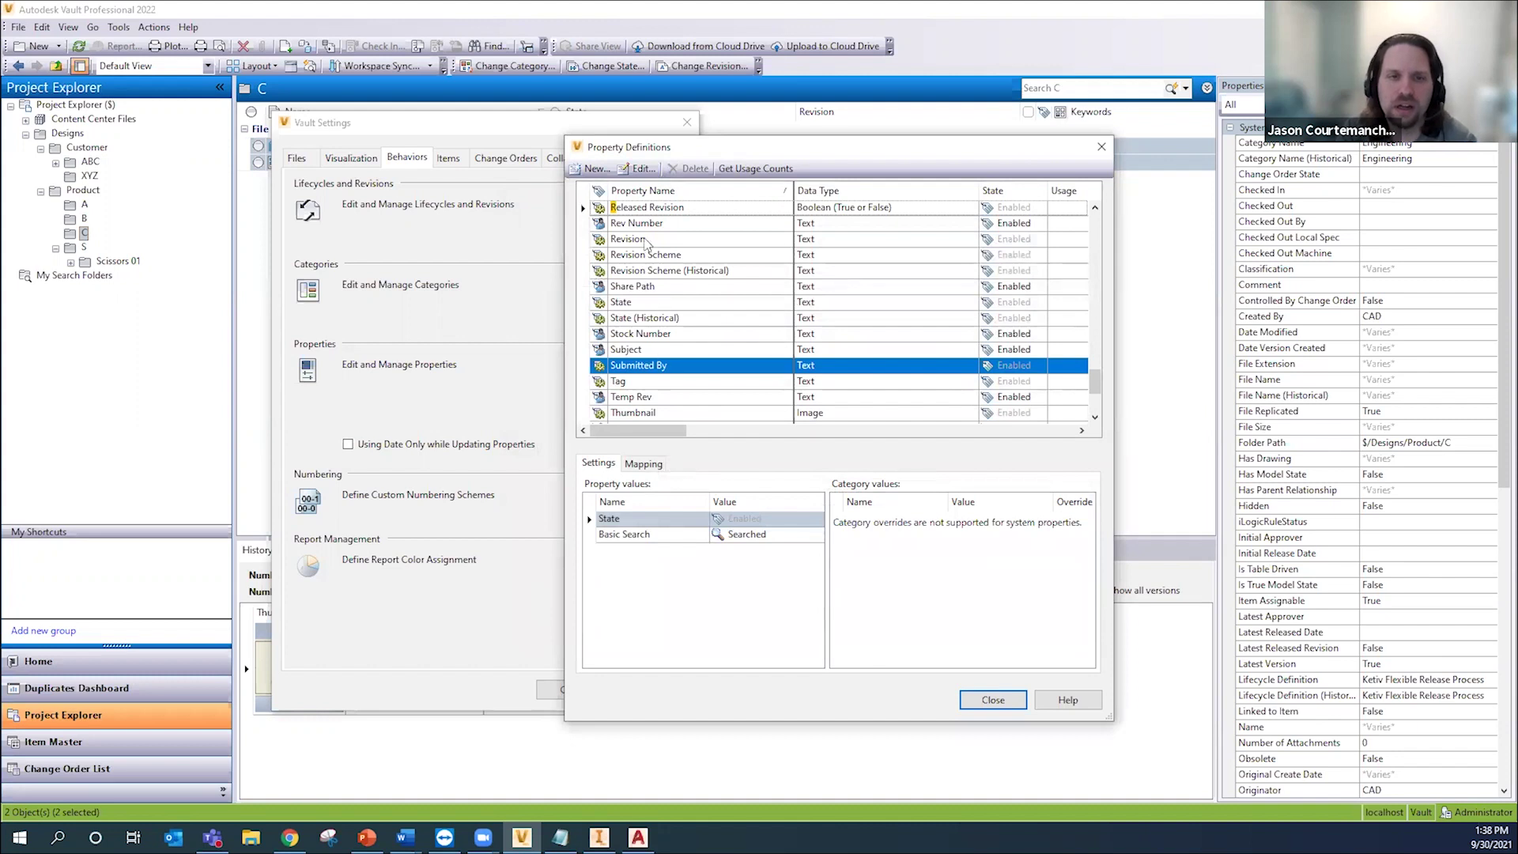
click(647, 225)
scroll(662, 257, up, 1)
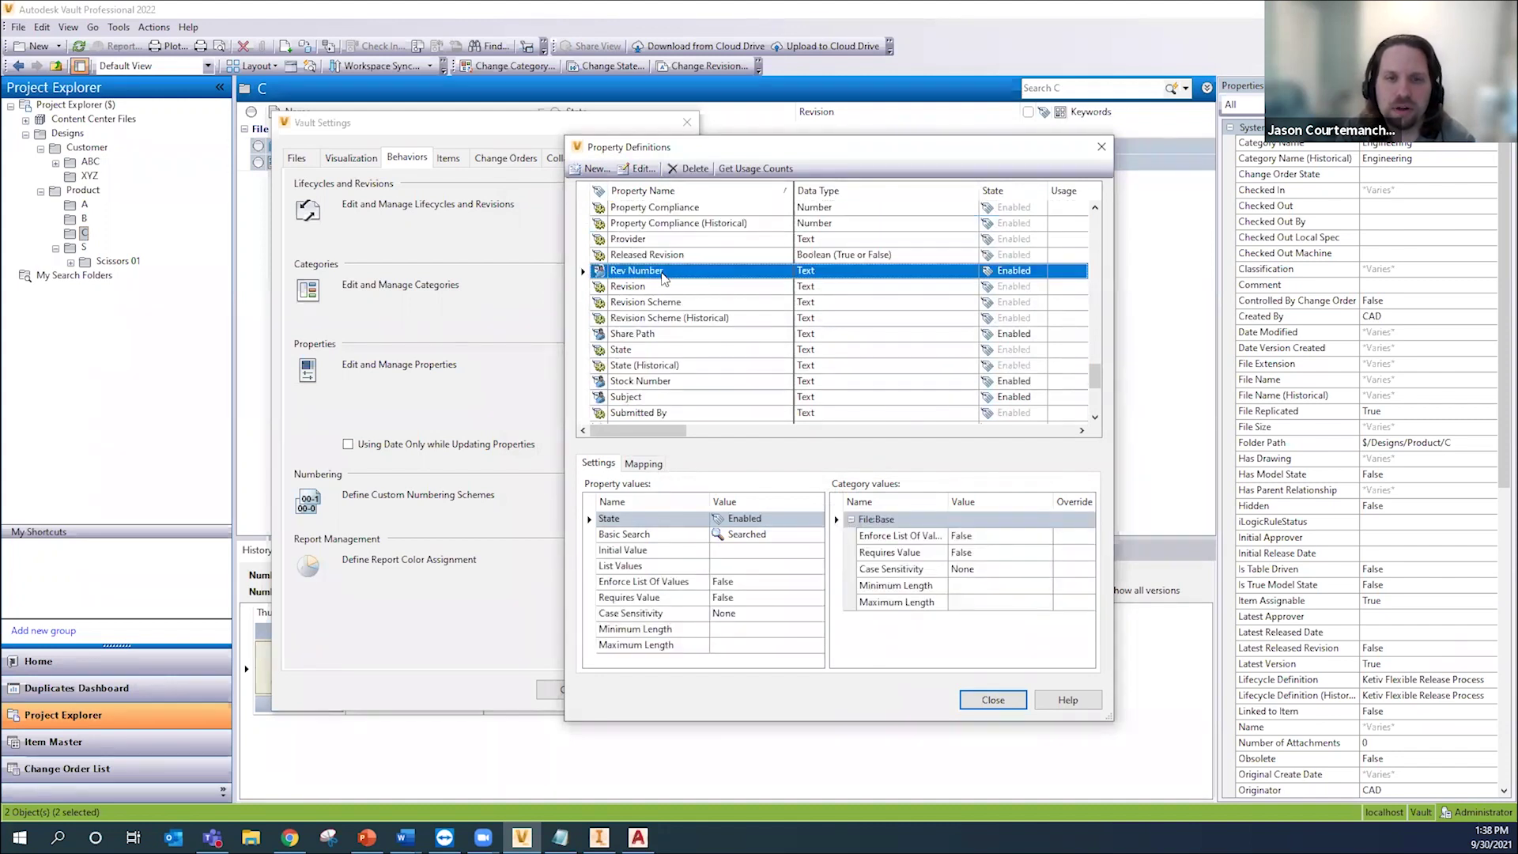
double_click(645, 270)
click(598, 293)
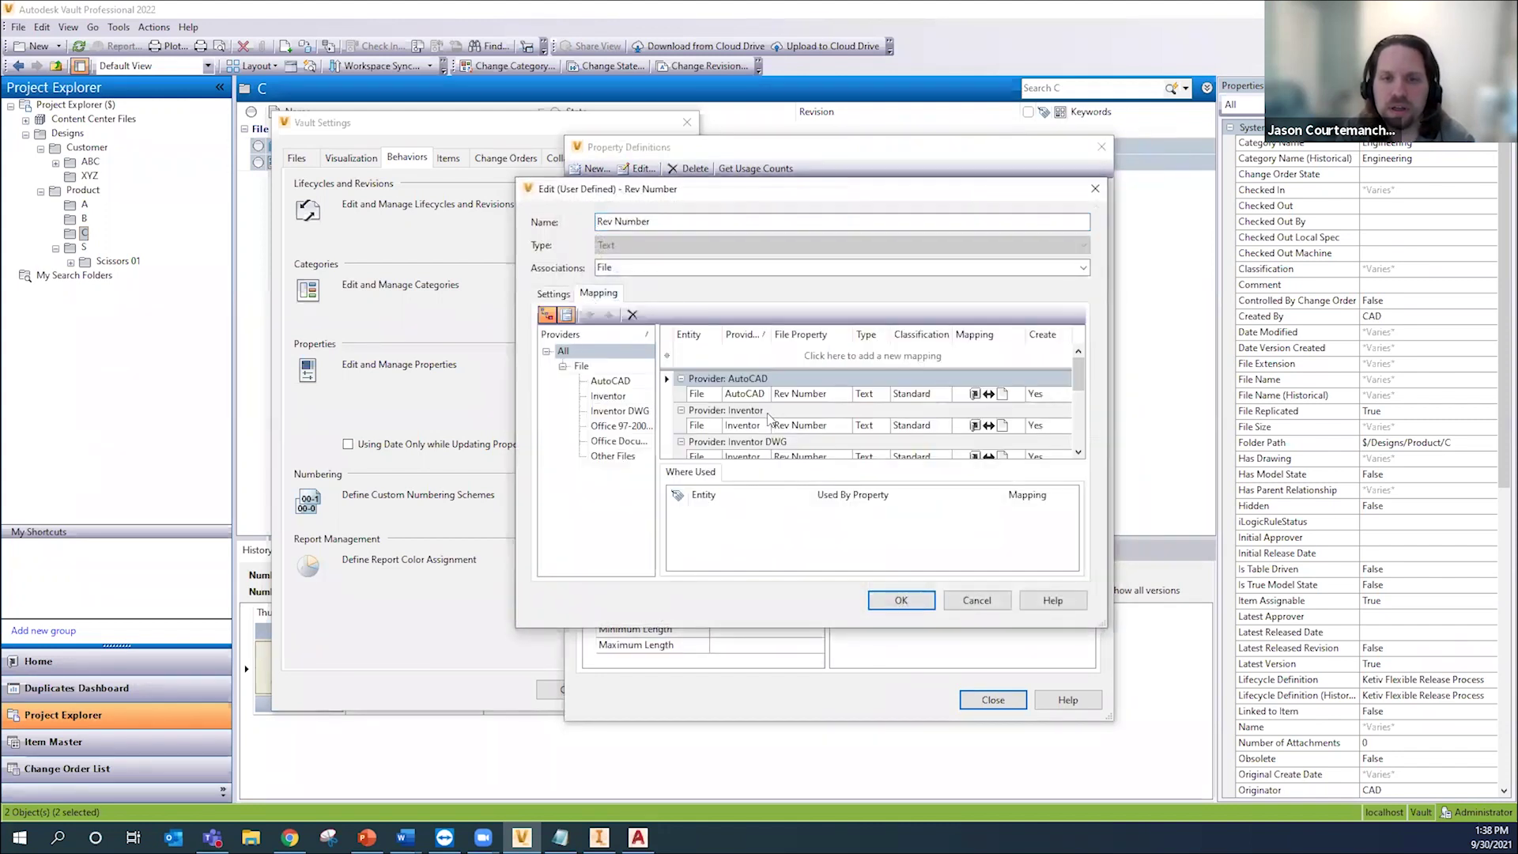
click(1002, 427)
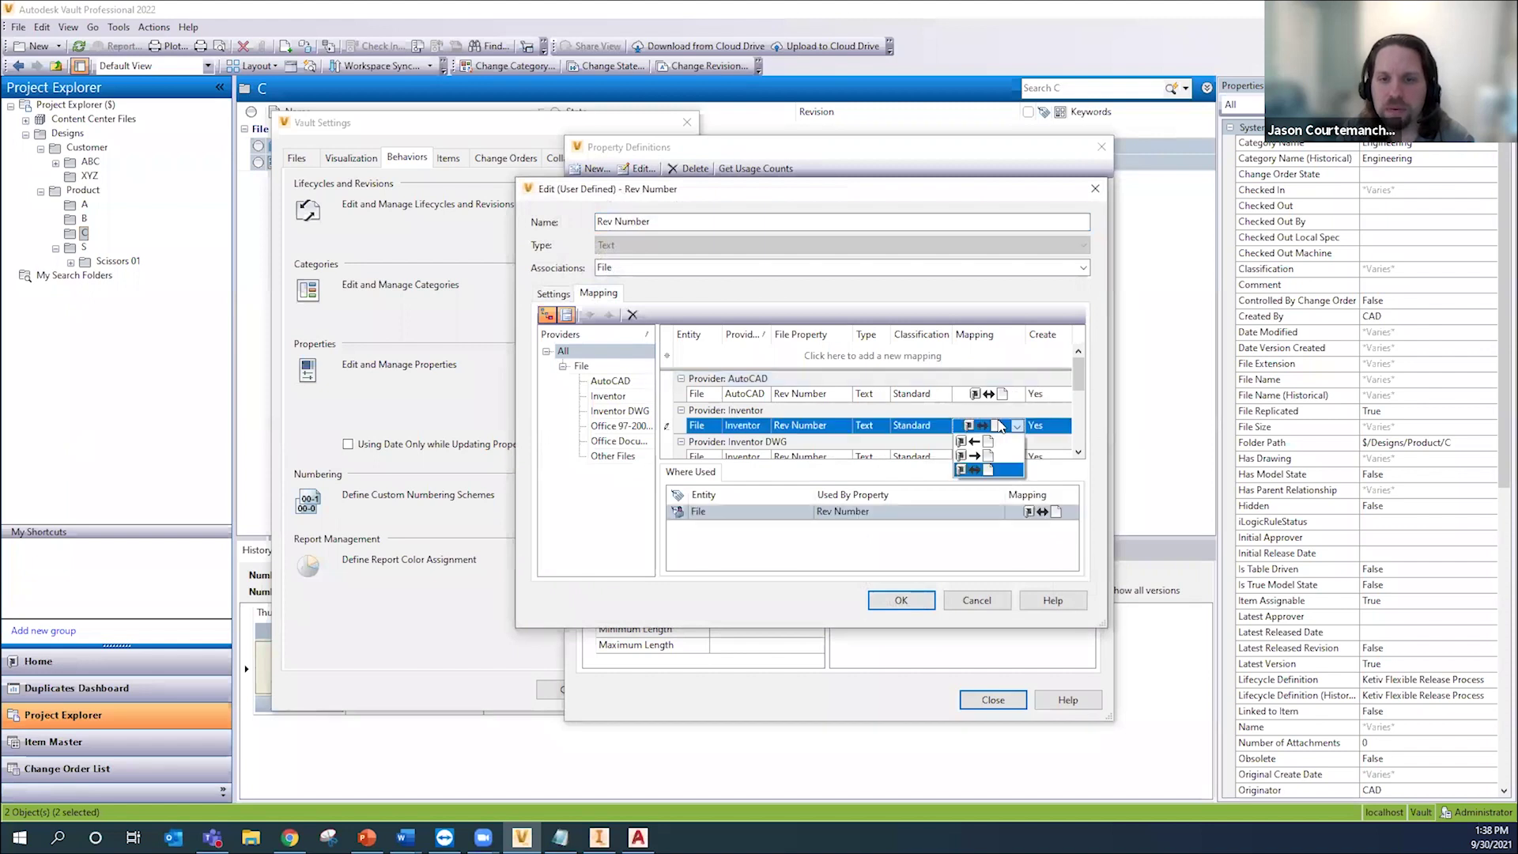
click(980, 441)
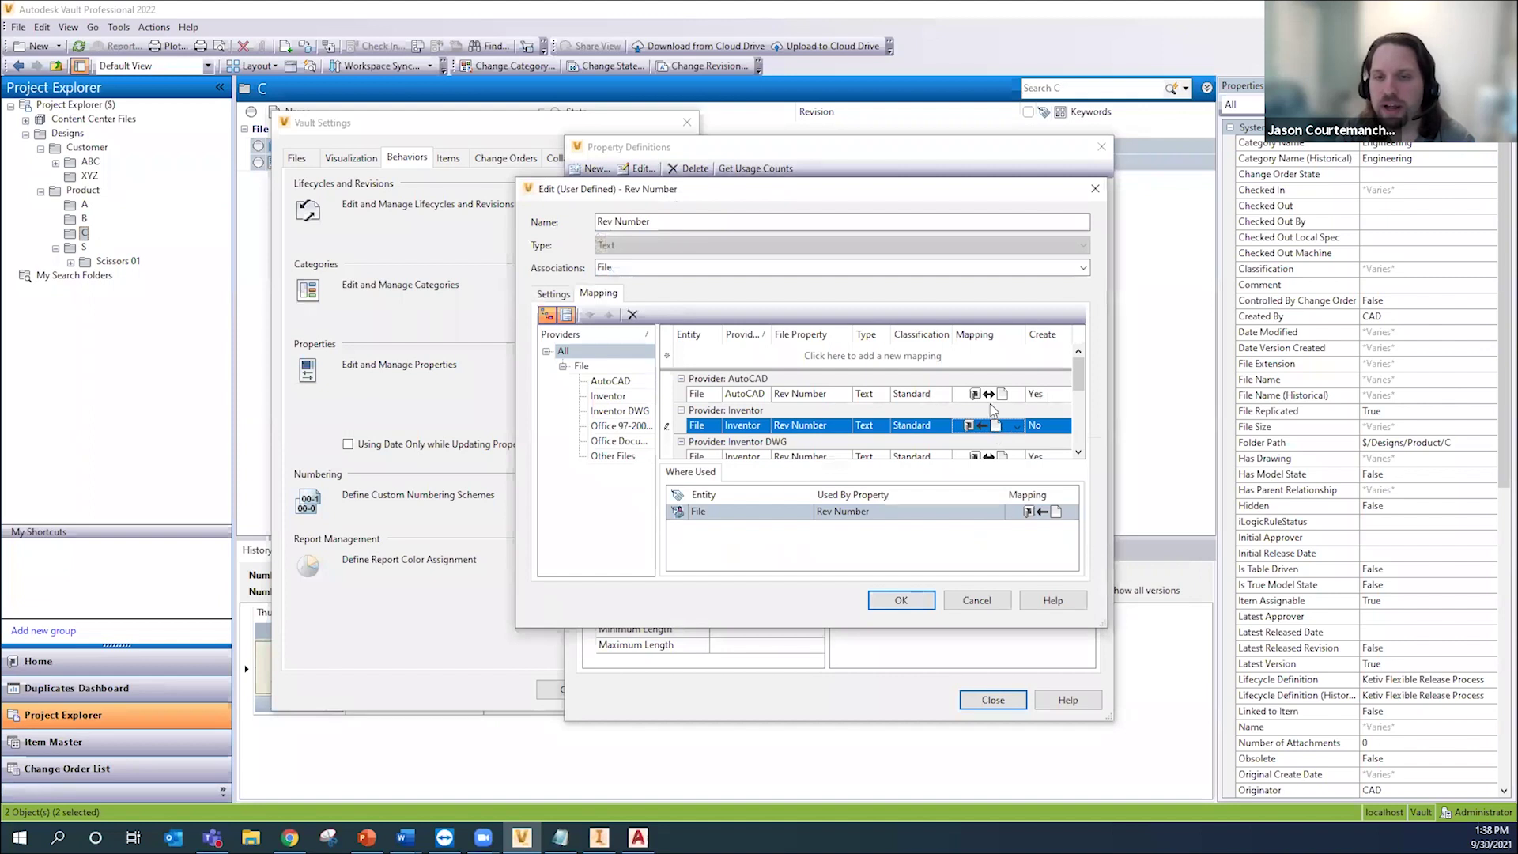
click(902, 601)
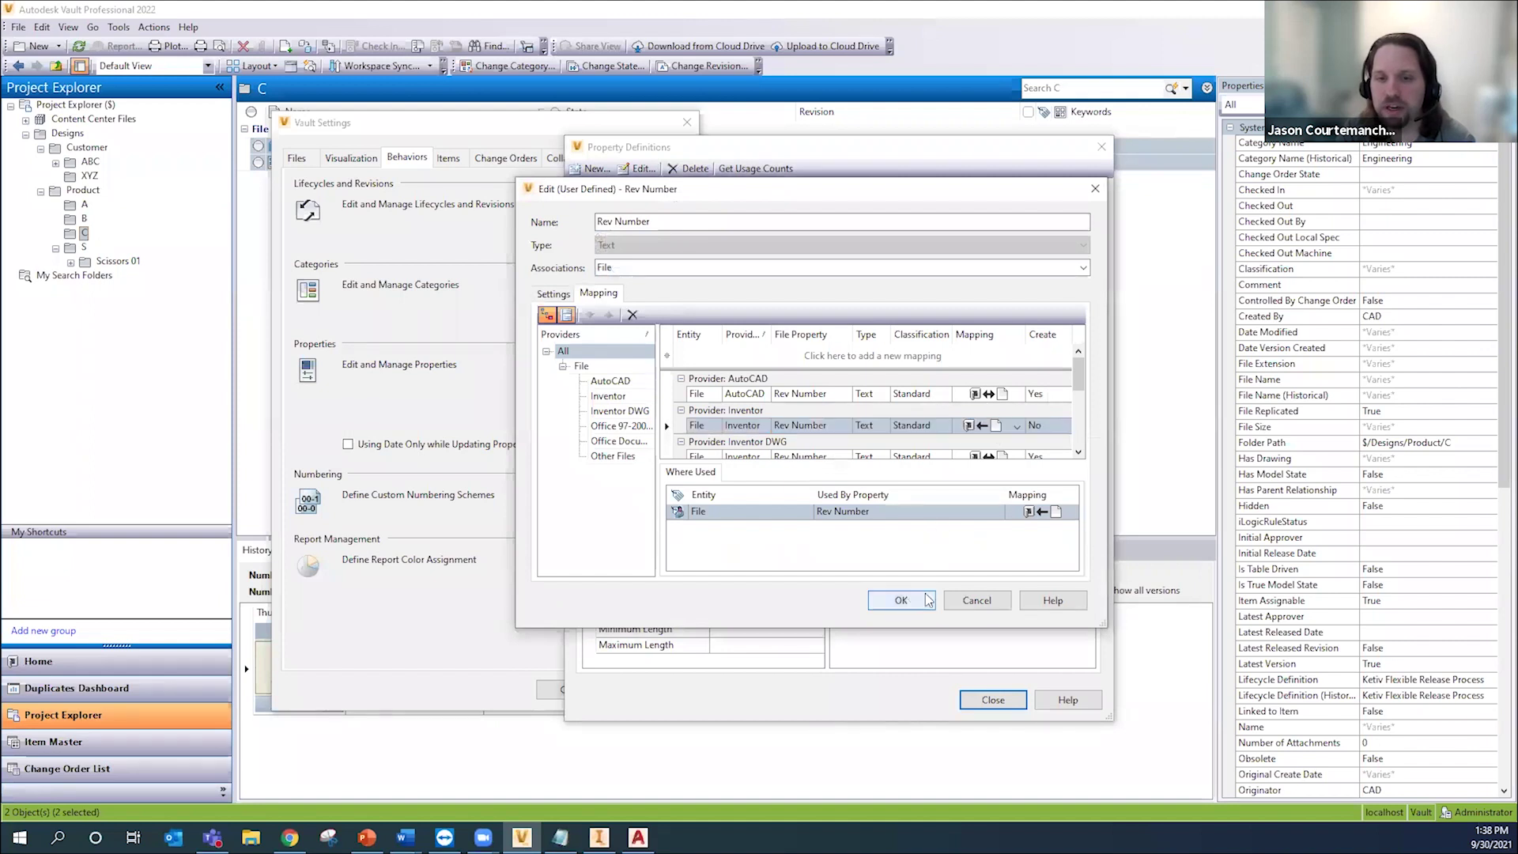
click(993, 700)
click(573, 689)
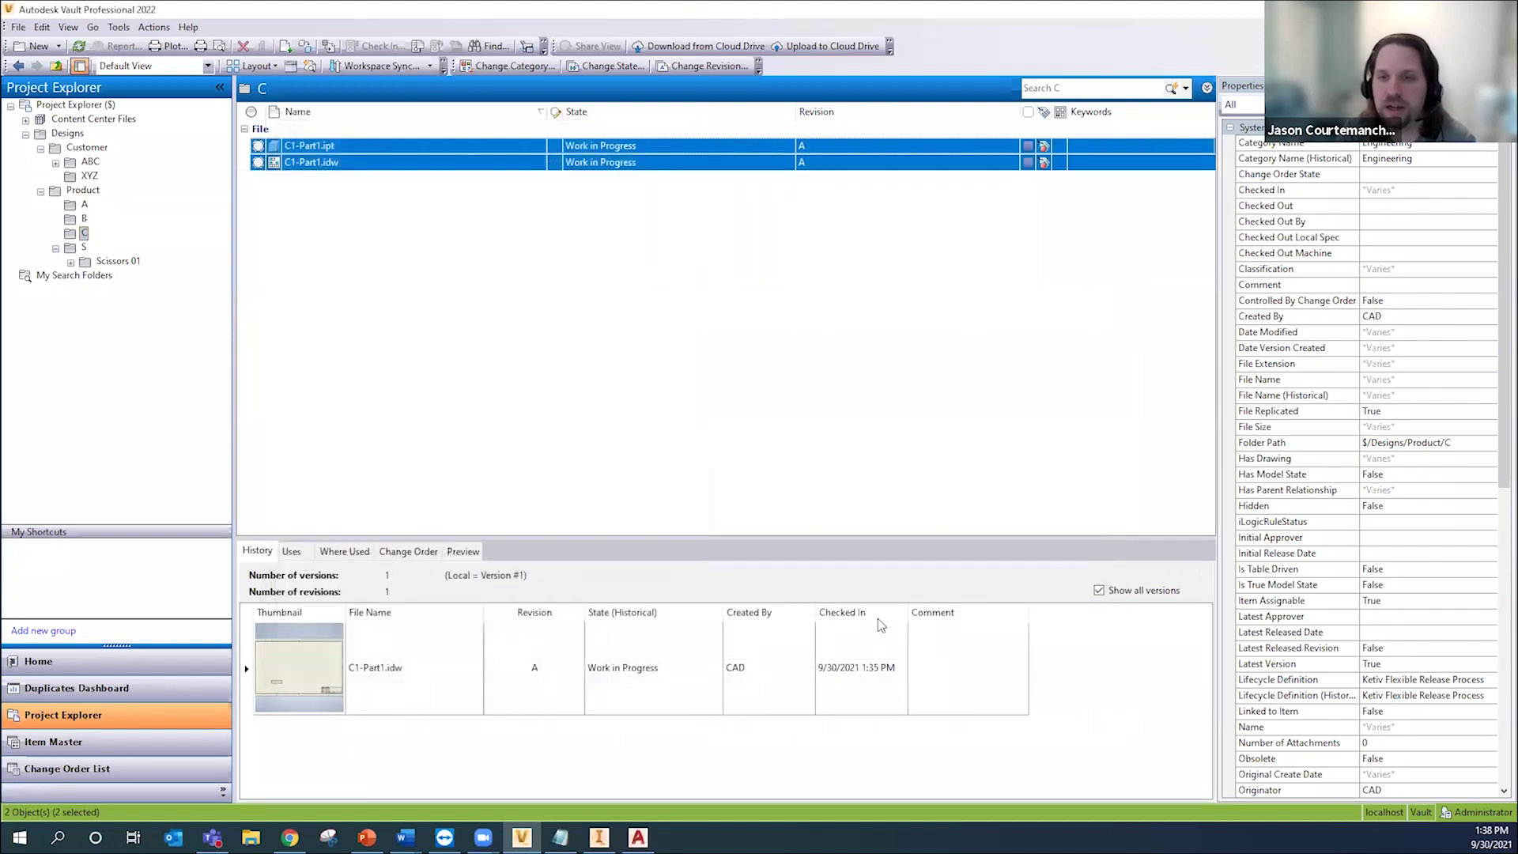
Step: Look for Rev Number among the user-defined properties of the two selected C1-Part1 files
scroll(1385, 459, down, 10)
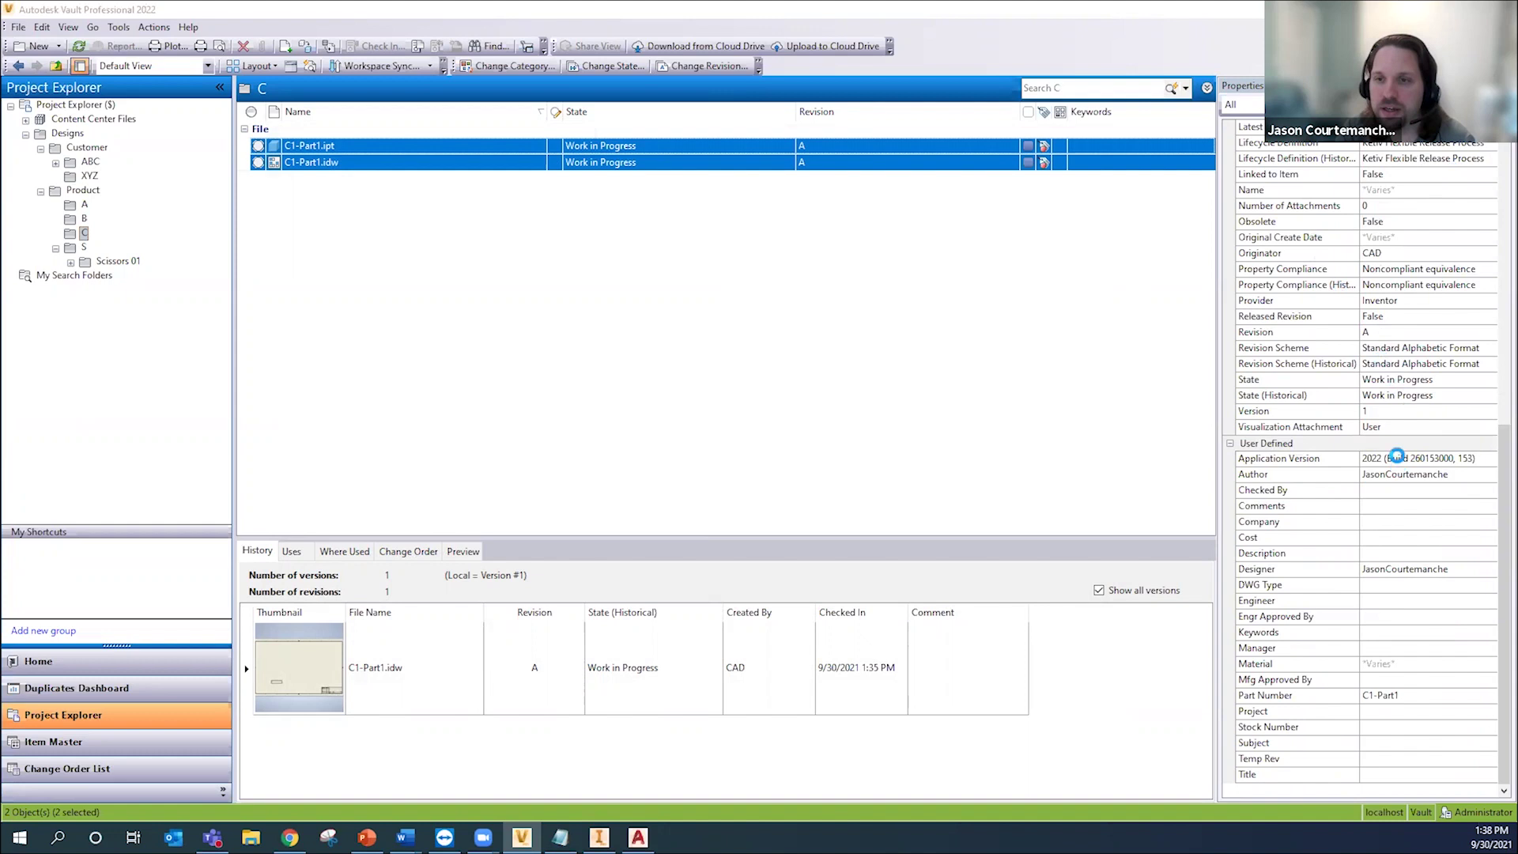
click(1399, 598)
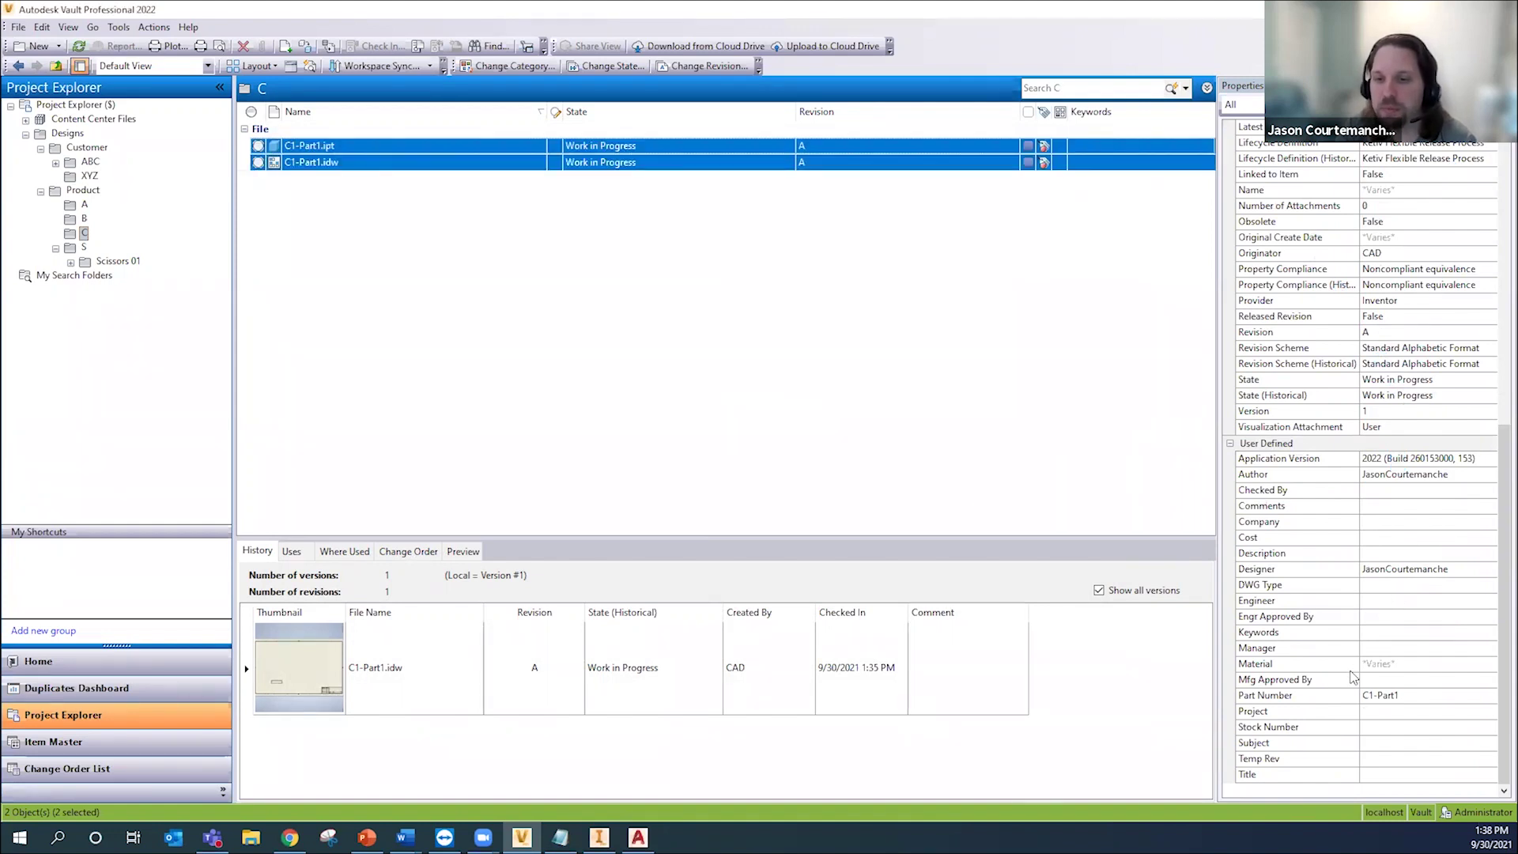
click(1287, 727)
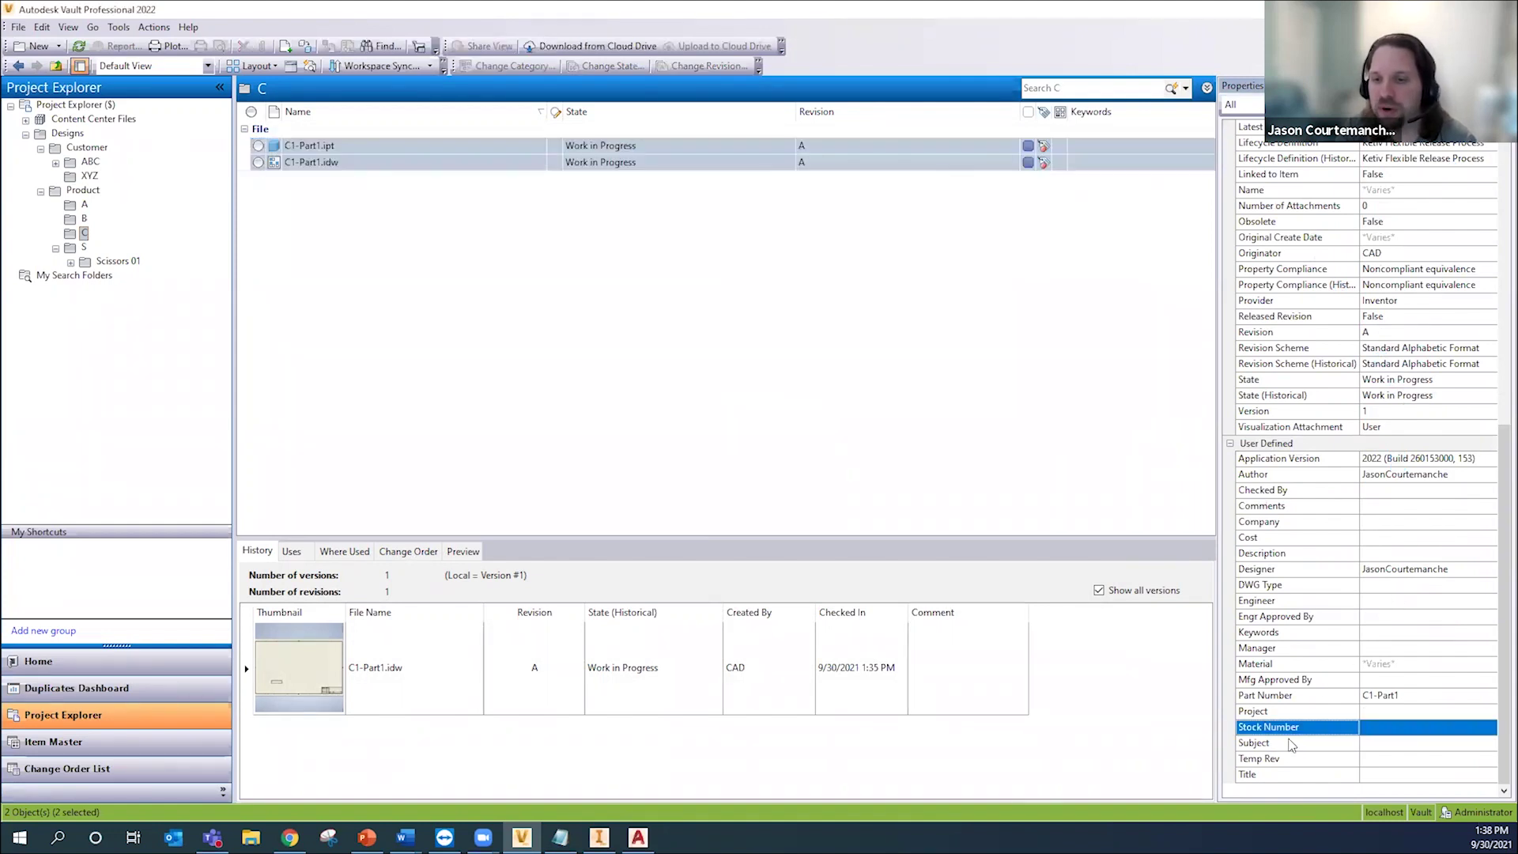
right_click(913, 111)
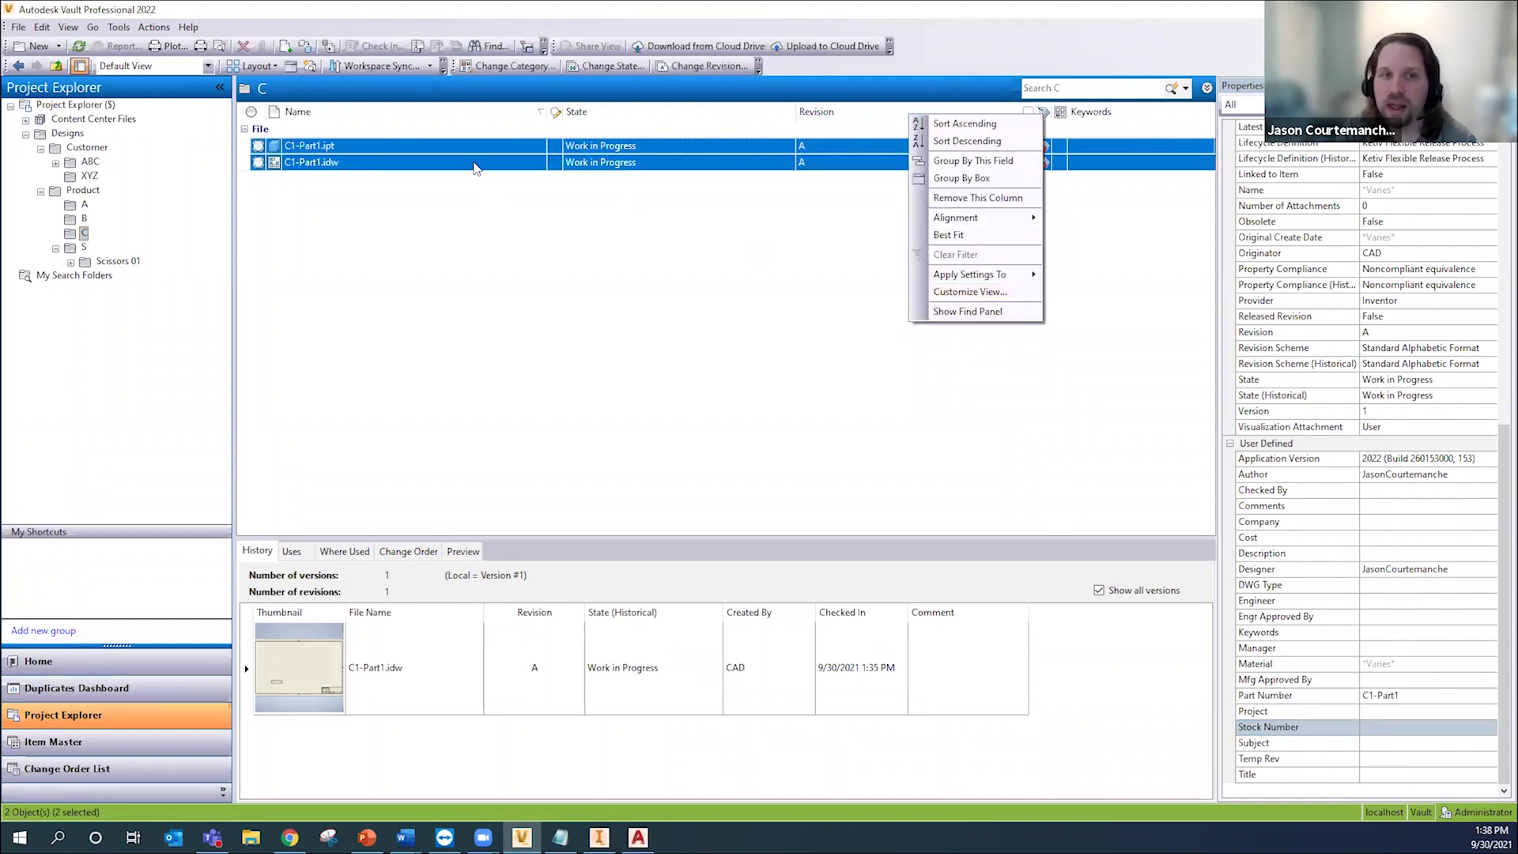
click(475, 166)
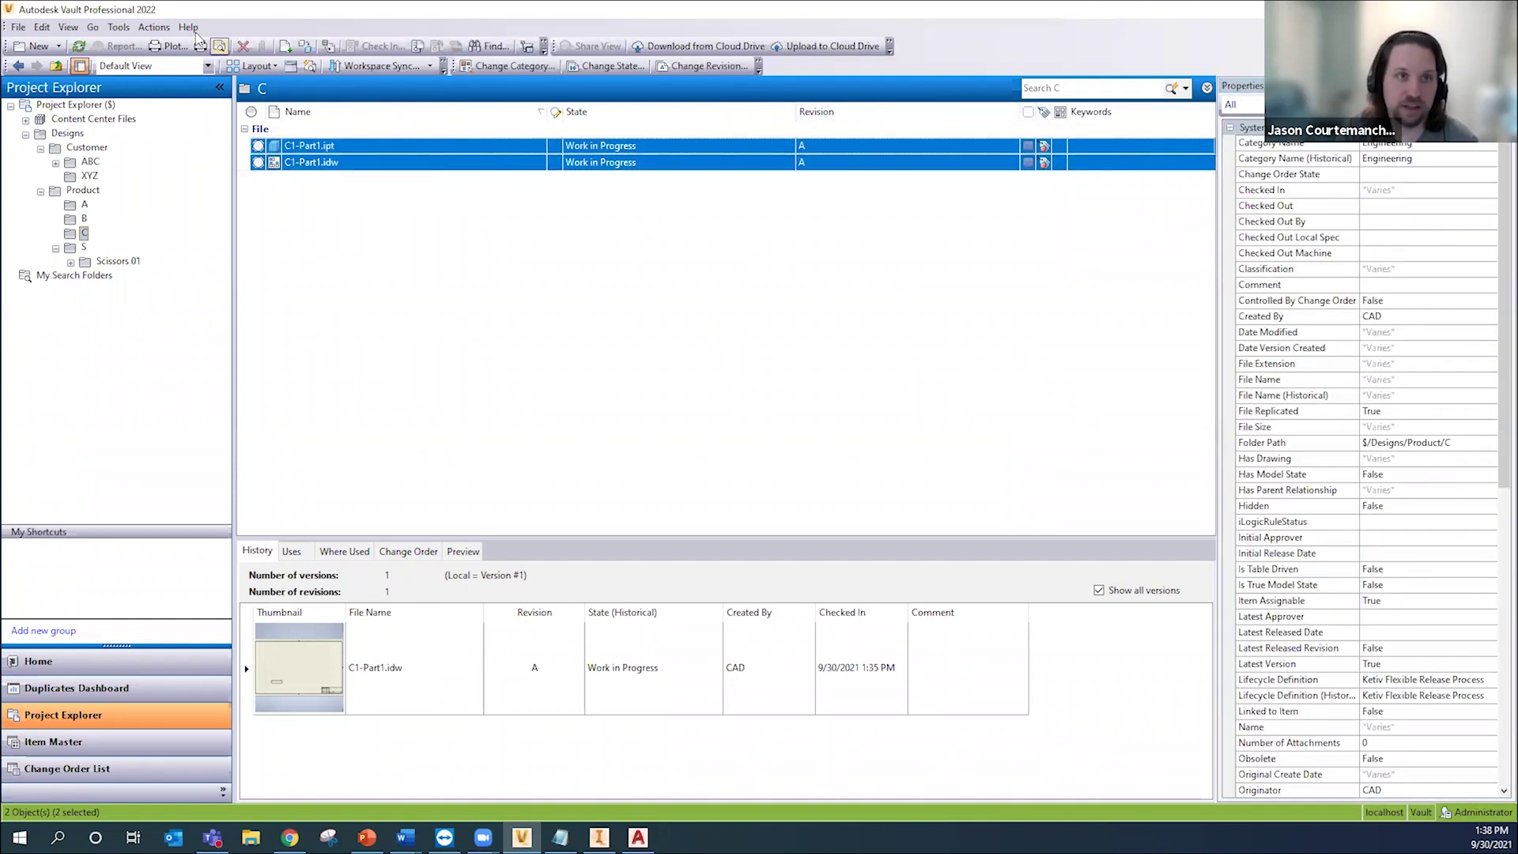
Step: Add the Rev Number property to both C1-Part1.ipt and C1-Part1.idw, and check its value among their user-defined properties
click(118, 27)
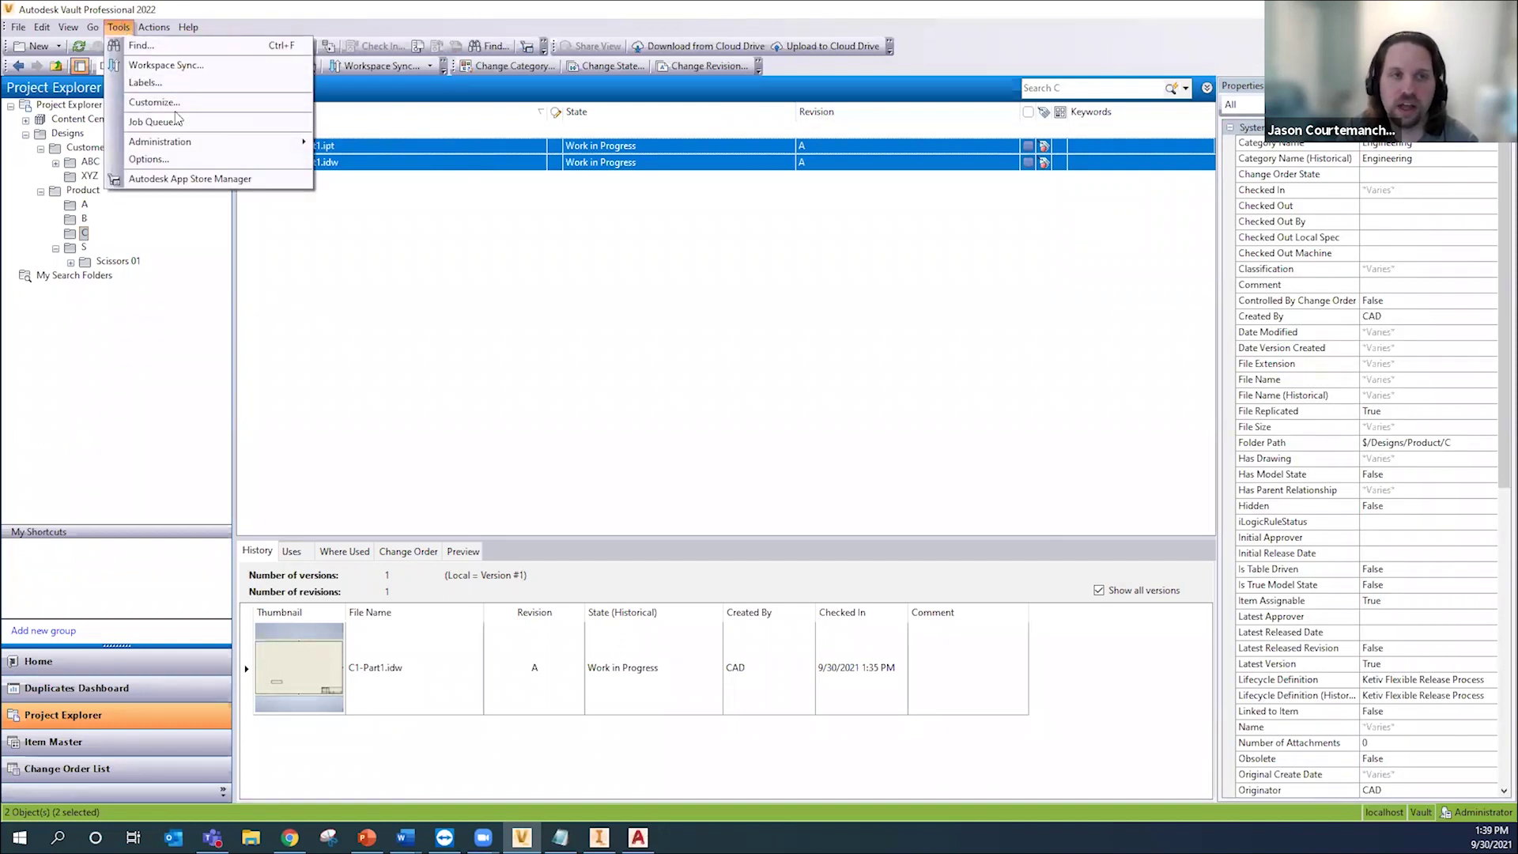
mouse_move(153, 28)
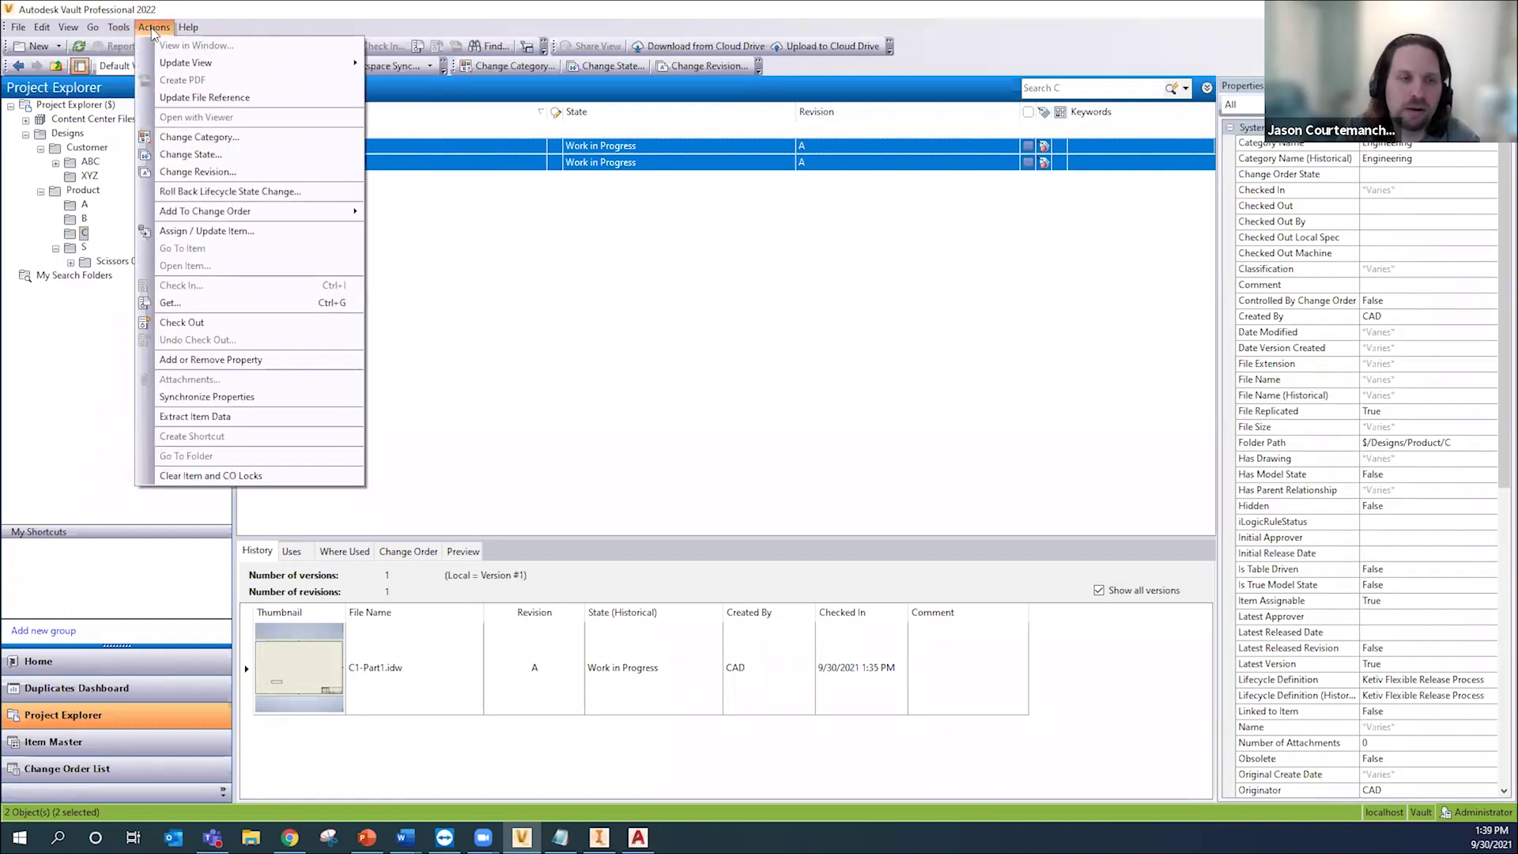
click(264, 362)
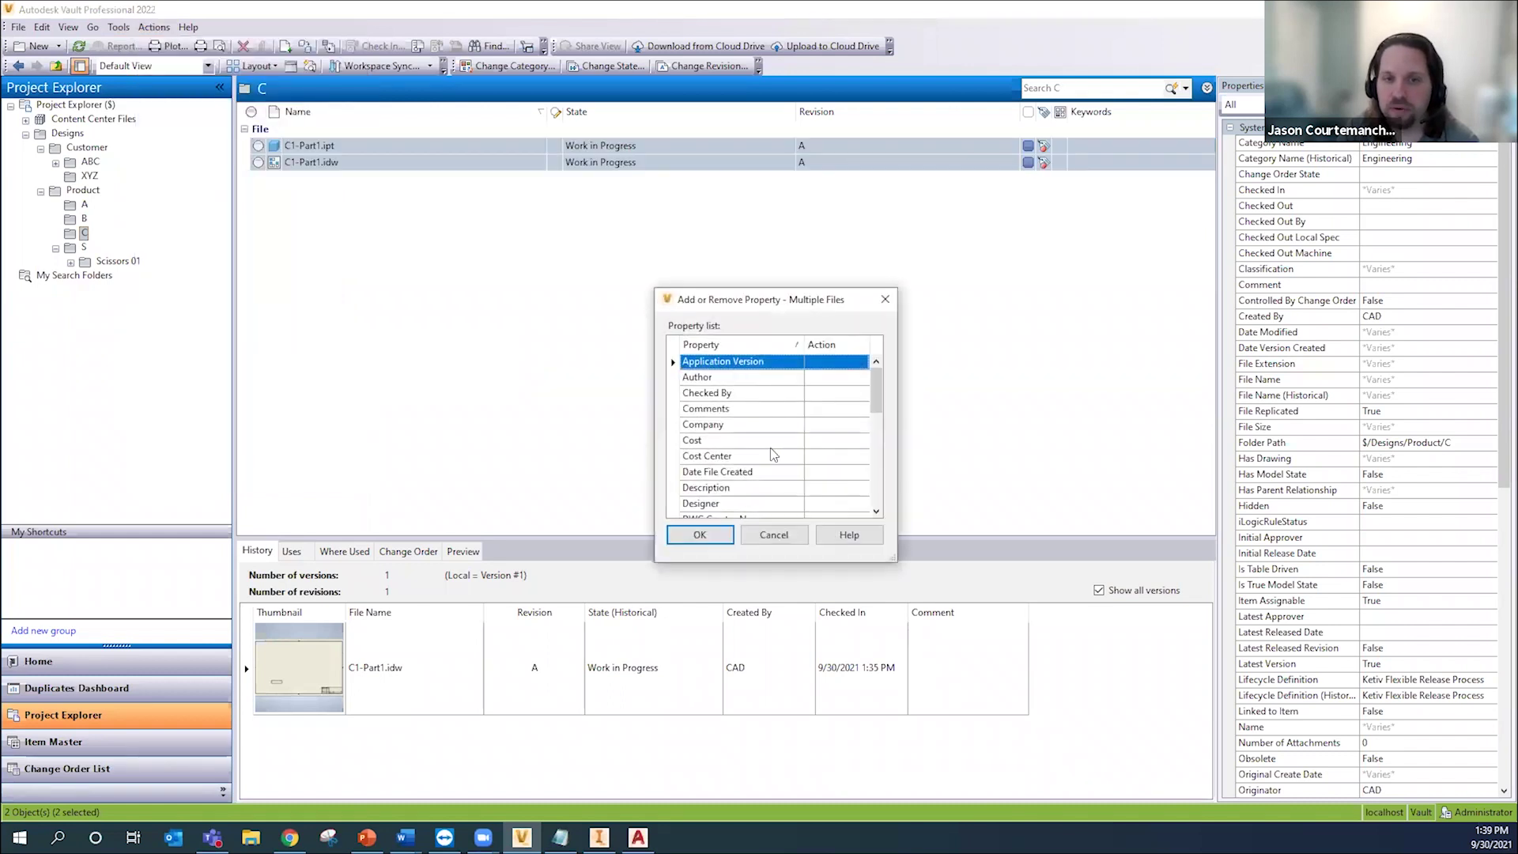
scroll(770, 447, down, 5)
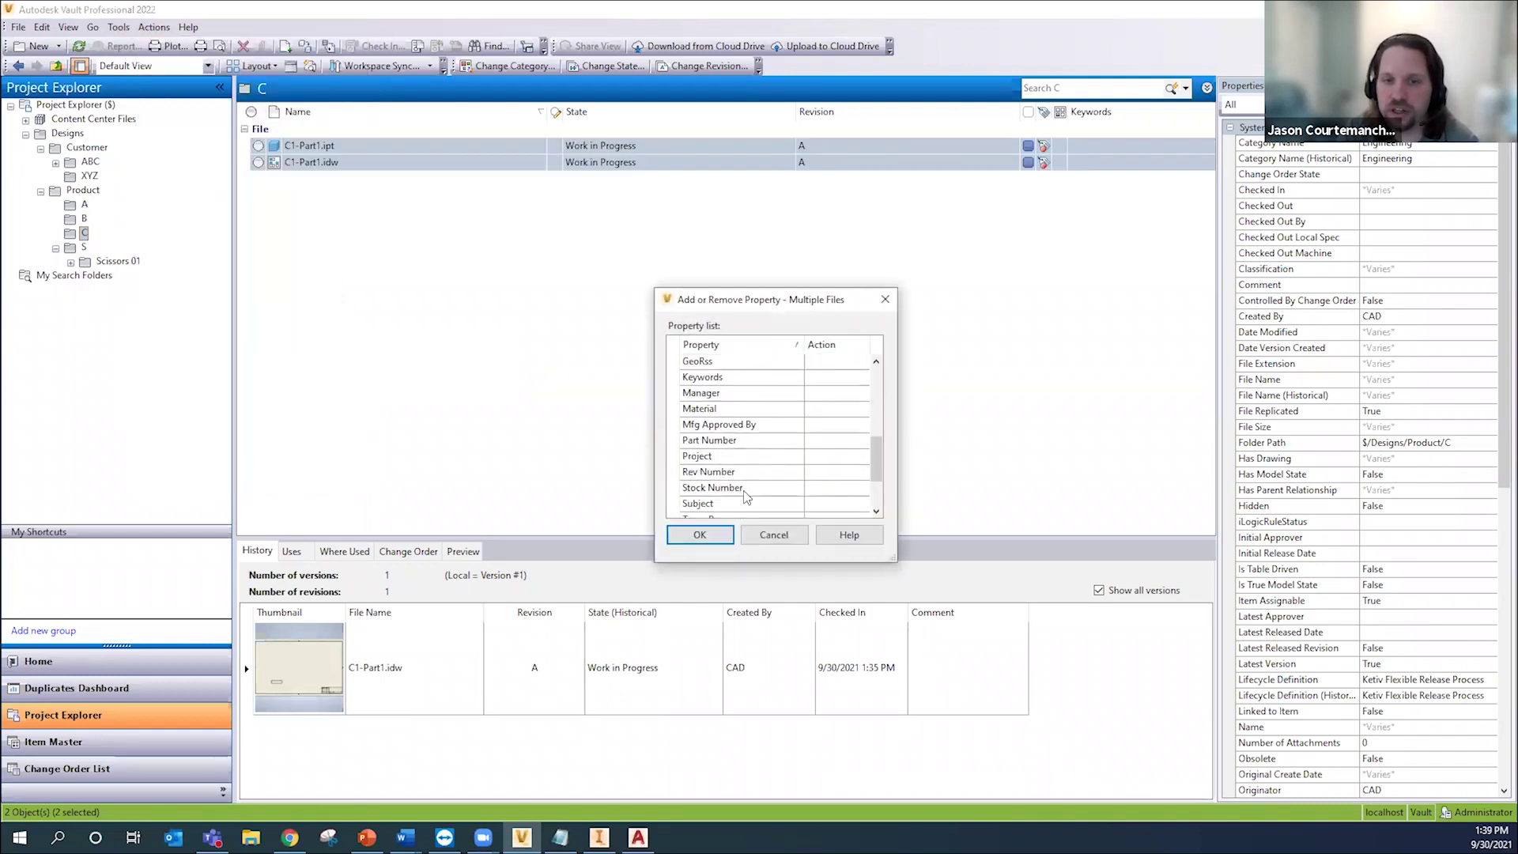
click(757, 475)
click(828, 473)
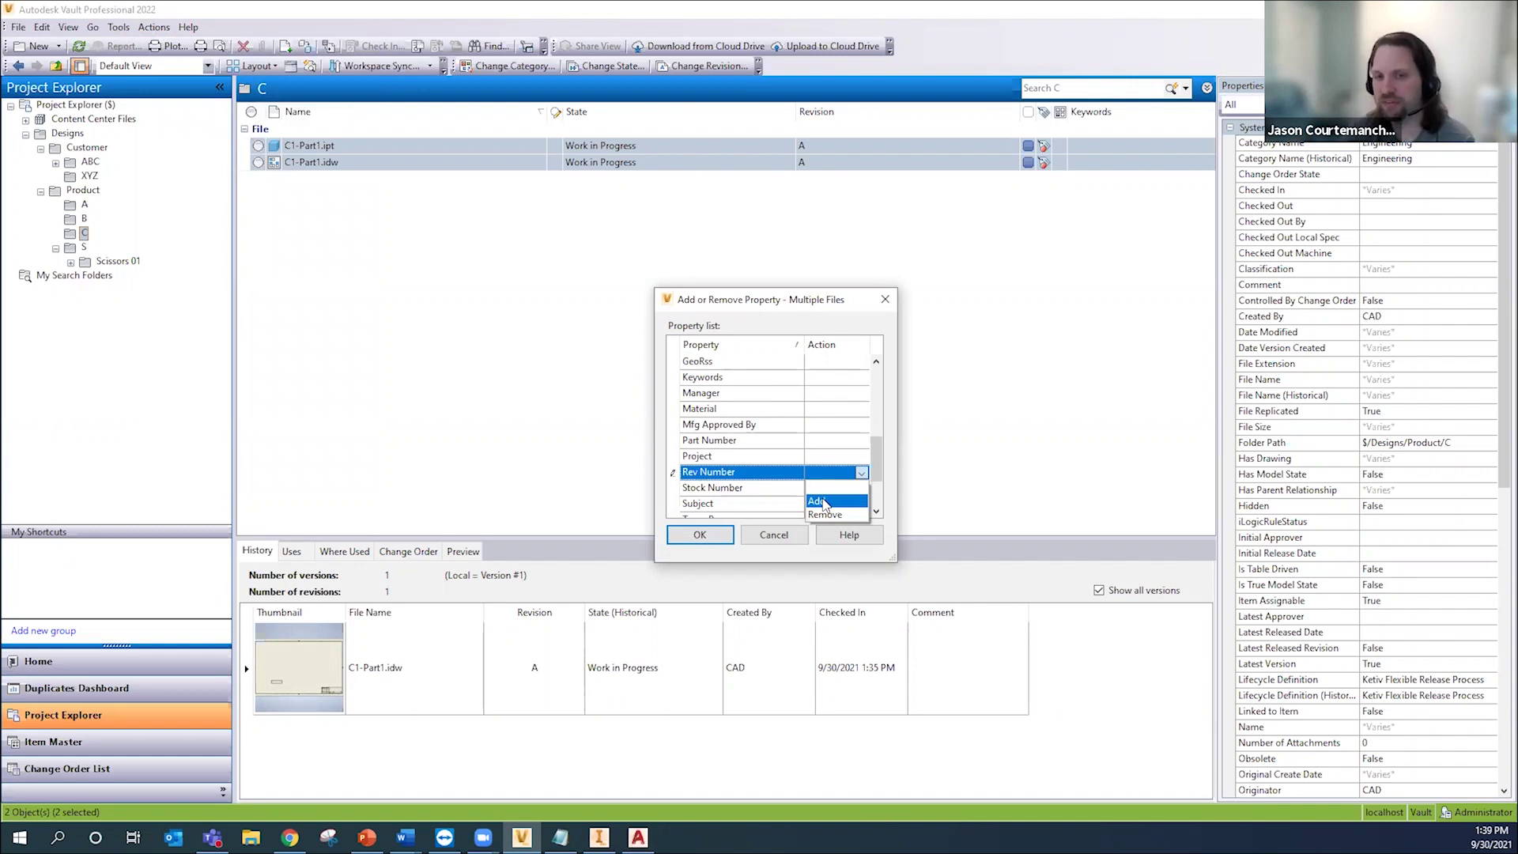
click(822, 502)
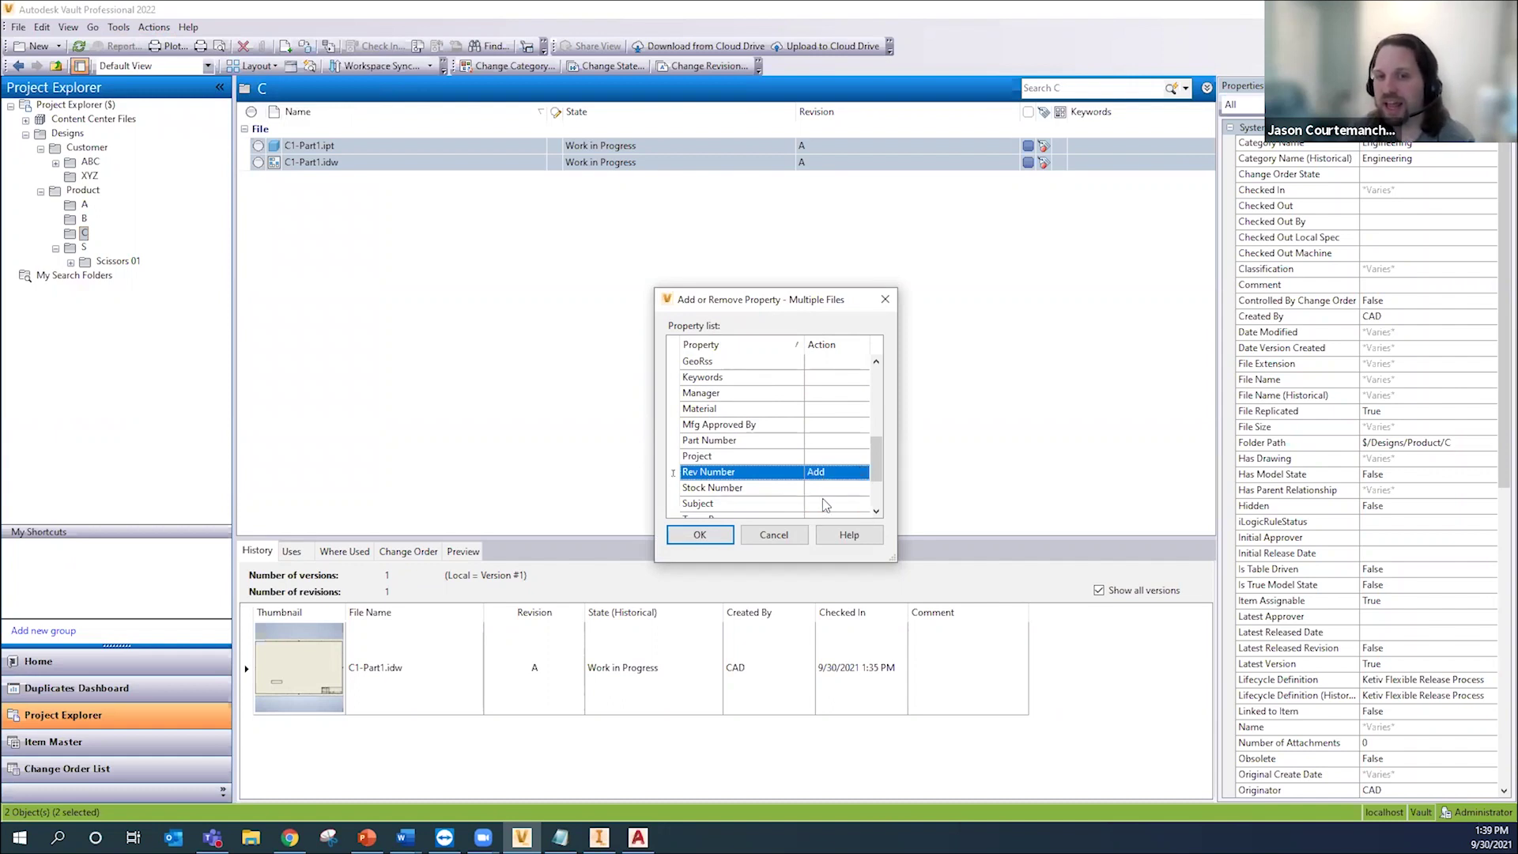
click(729, 543)
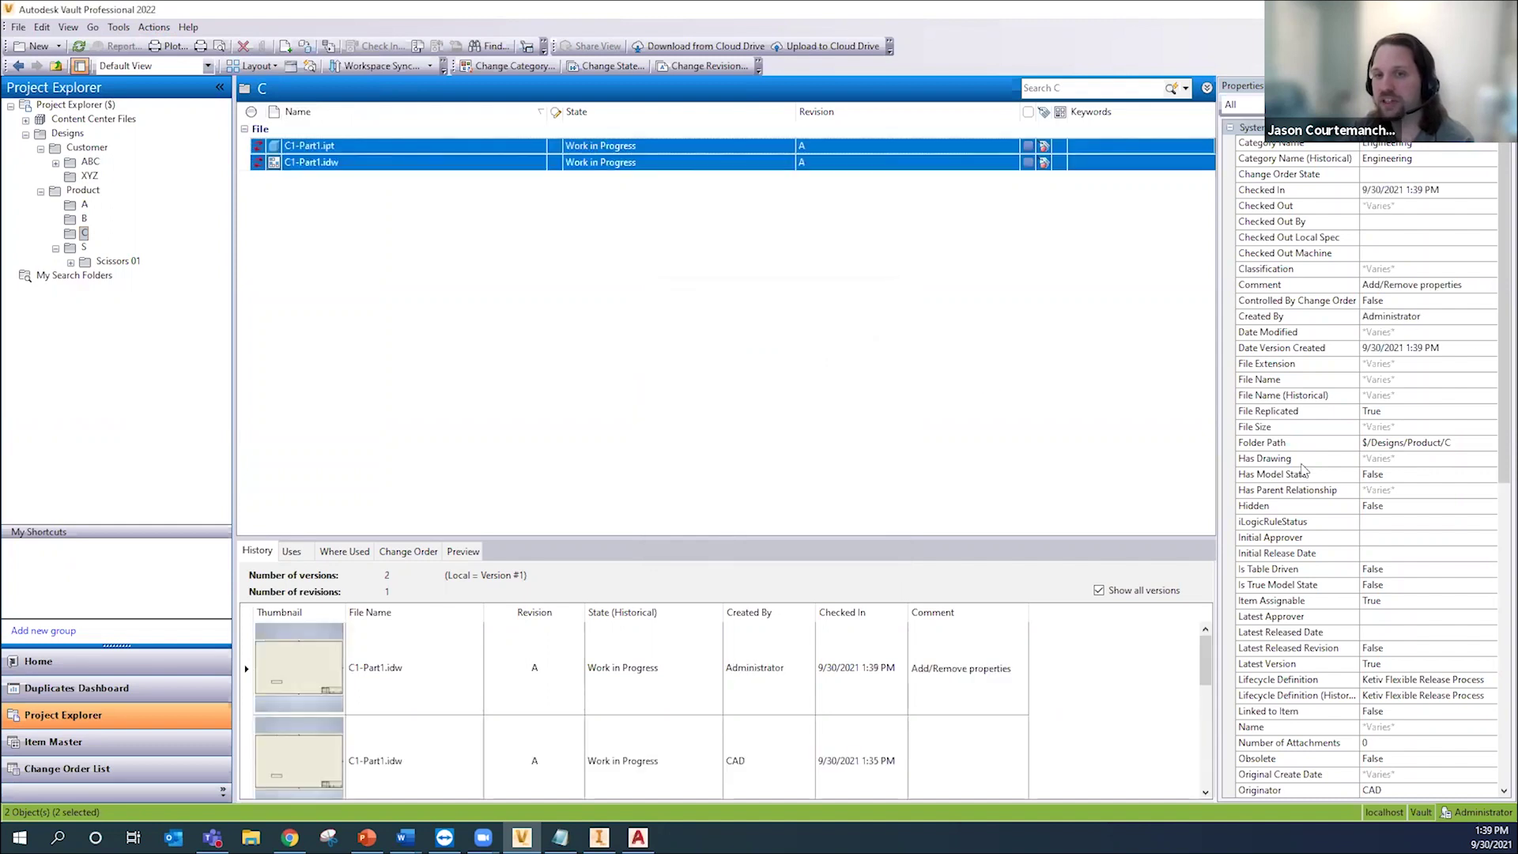
scroll(1360, 542, down, 5)
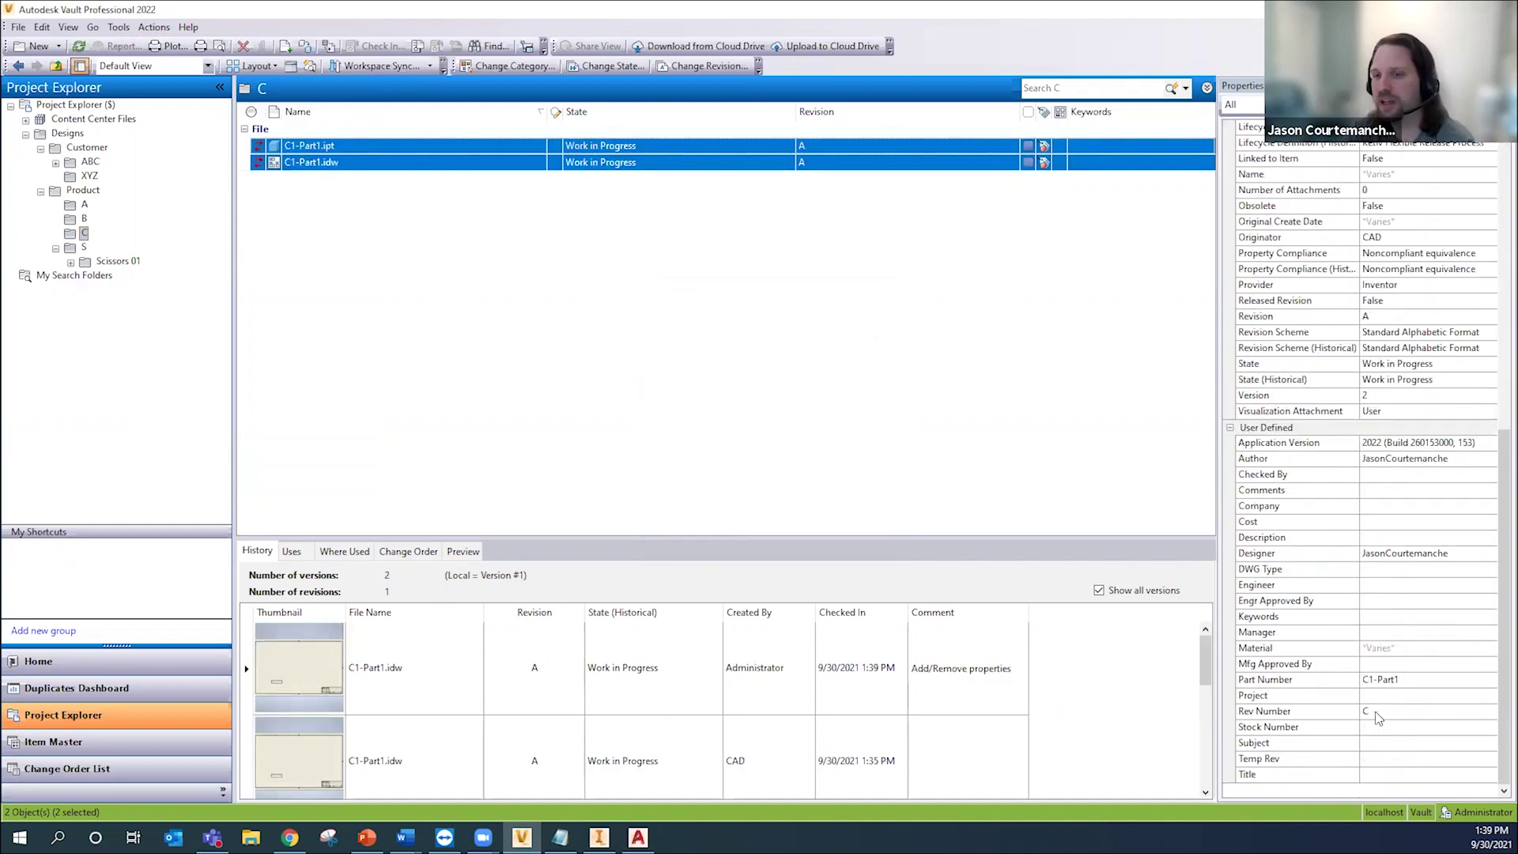
click(1378, 712)
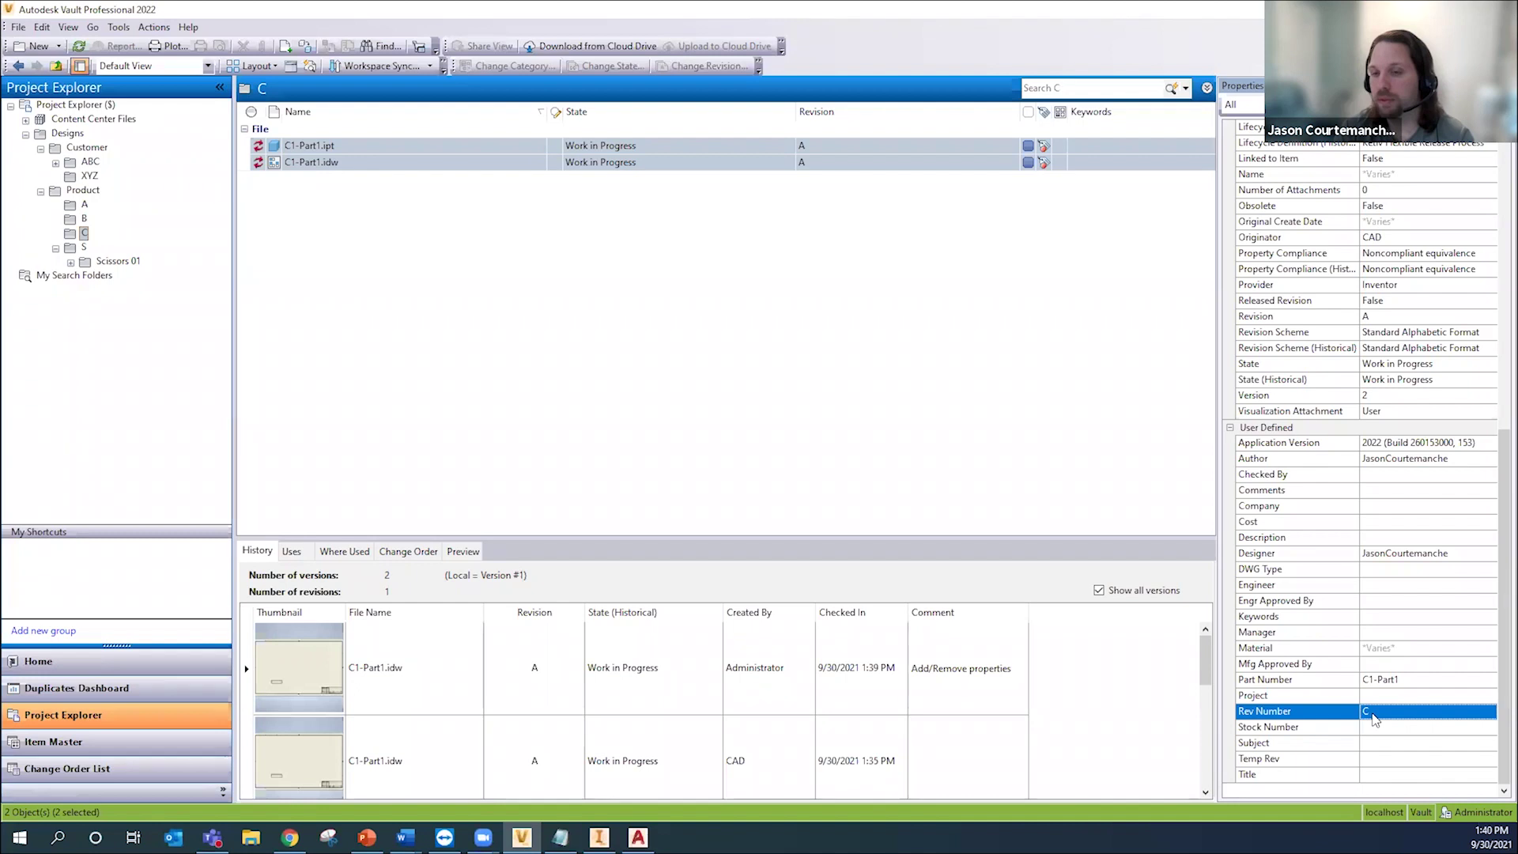
Step: Start a revision change on C1-Part1.ipt and C1-Part1.idw, taking the next revision from user defined properties
click(715, 151)
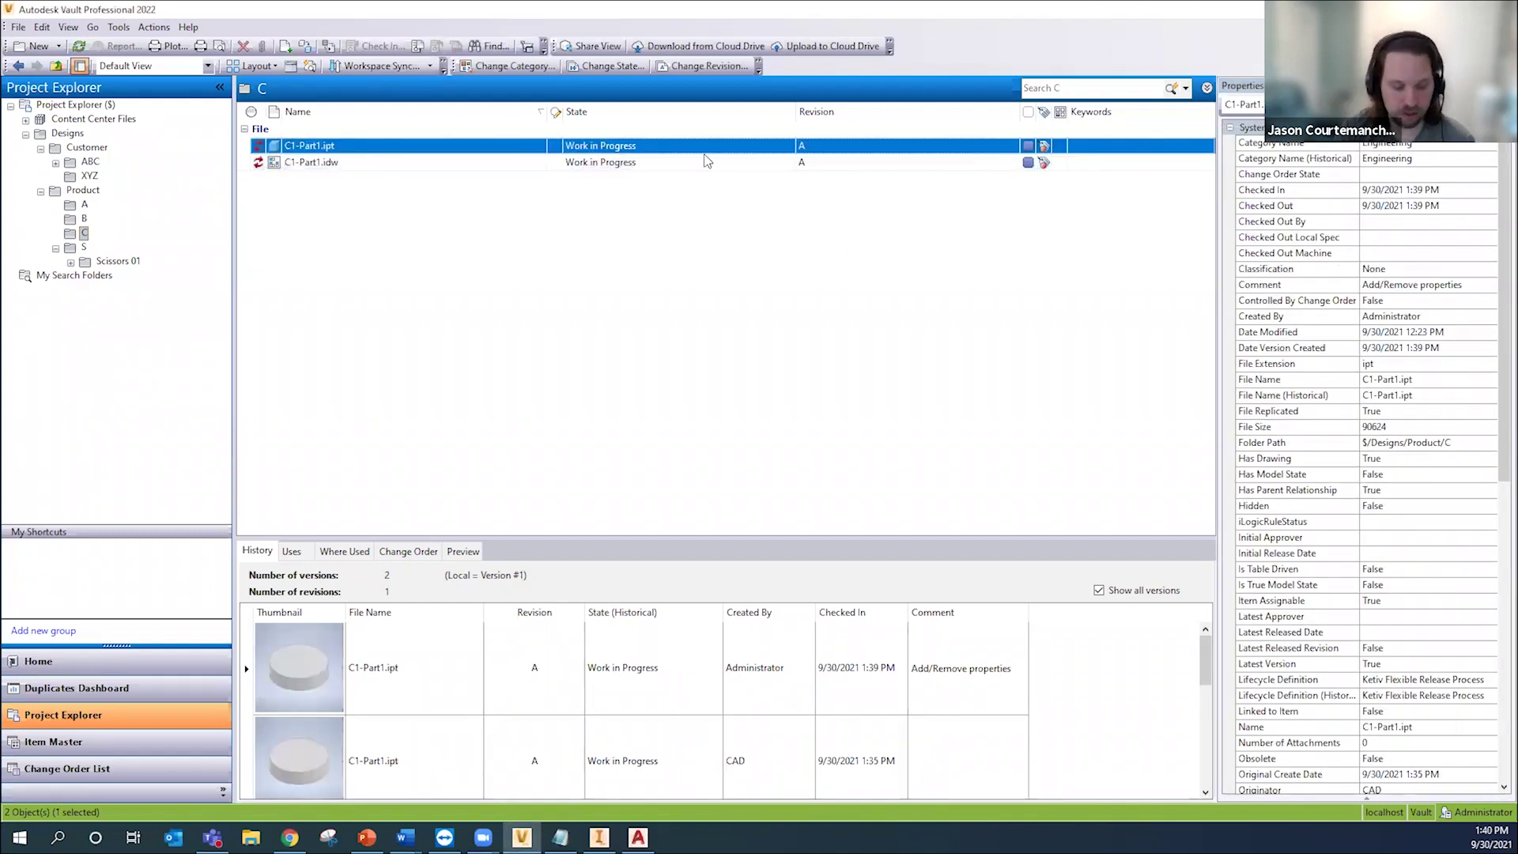
shift+click(705, 161)
click(671, 68)
click(827, 264)
click(783, 313)
Step: Choose Rev Number as the property that supplies the revision, and apply the revision change to both files
click(679, 452)
scroll(677, 455, down, 3)
scroll(680, 467, down, 2)
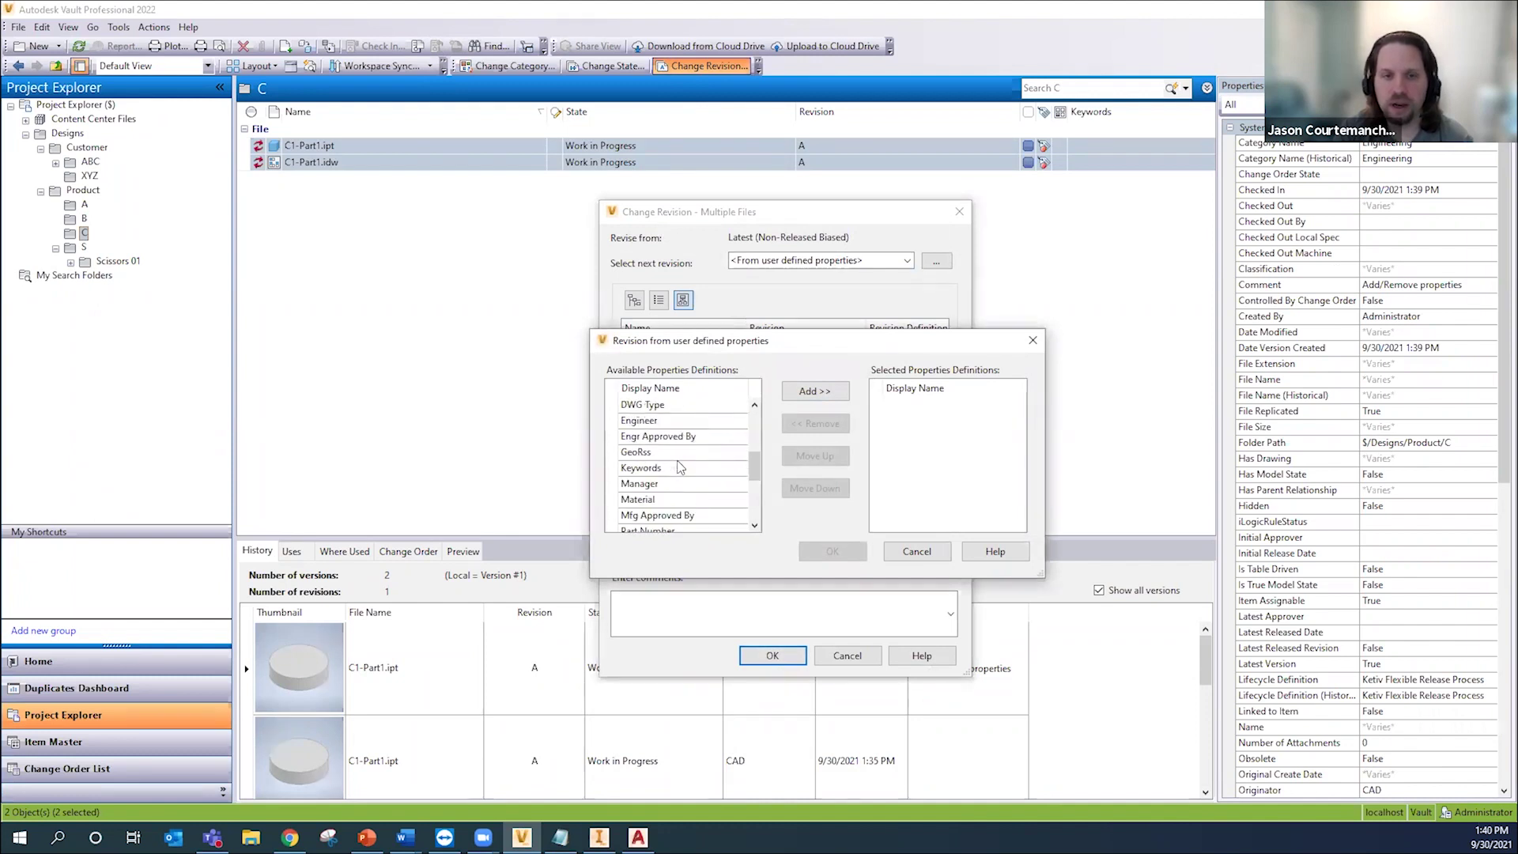
click(694, 515)
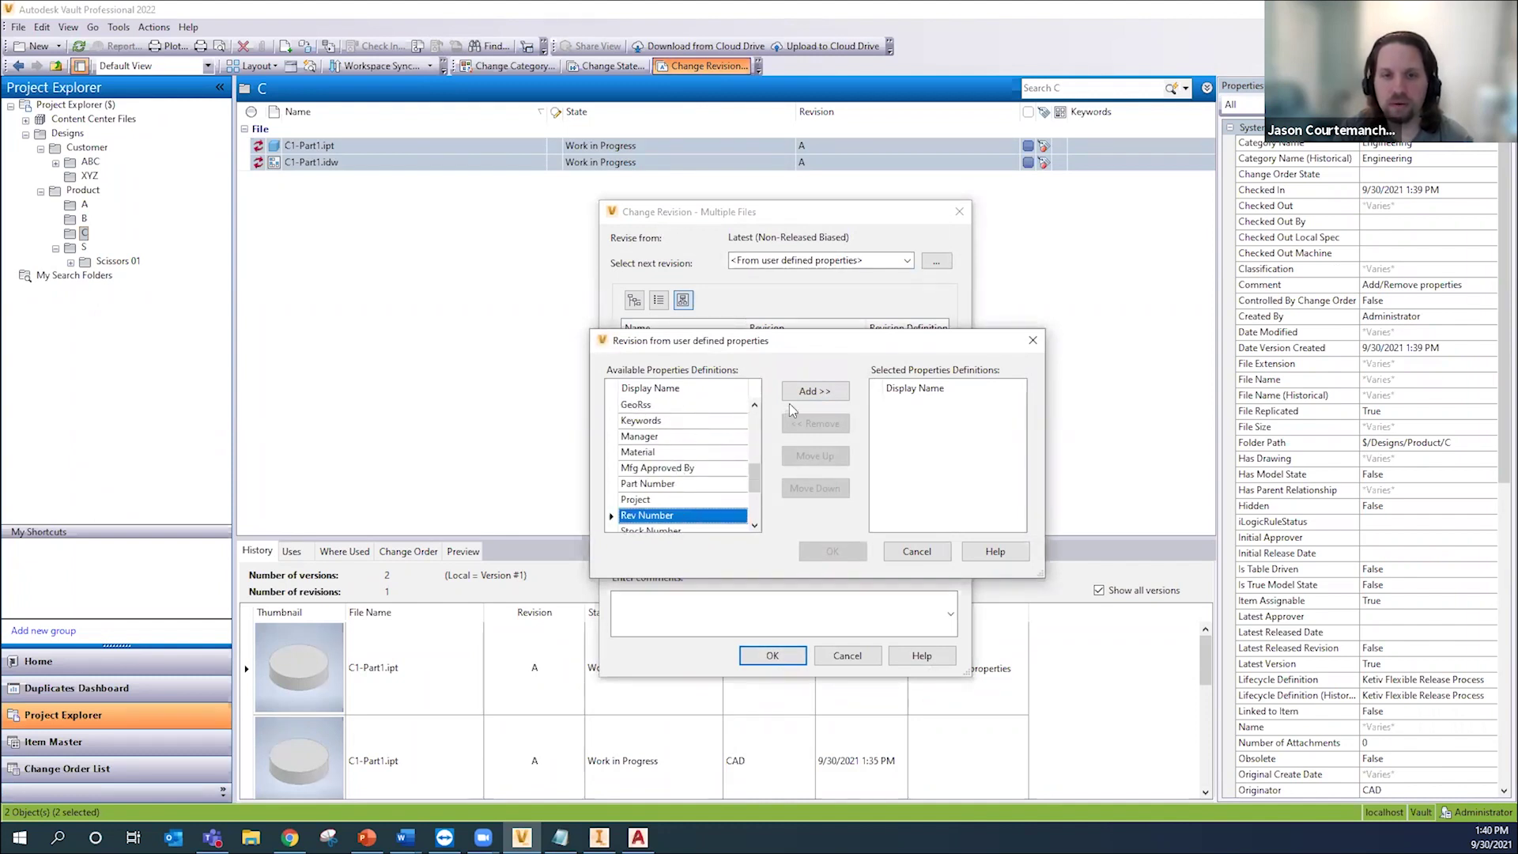
click(838, 390)
click(842, 549)
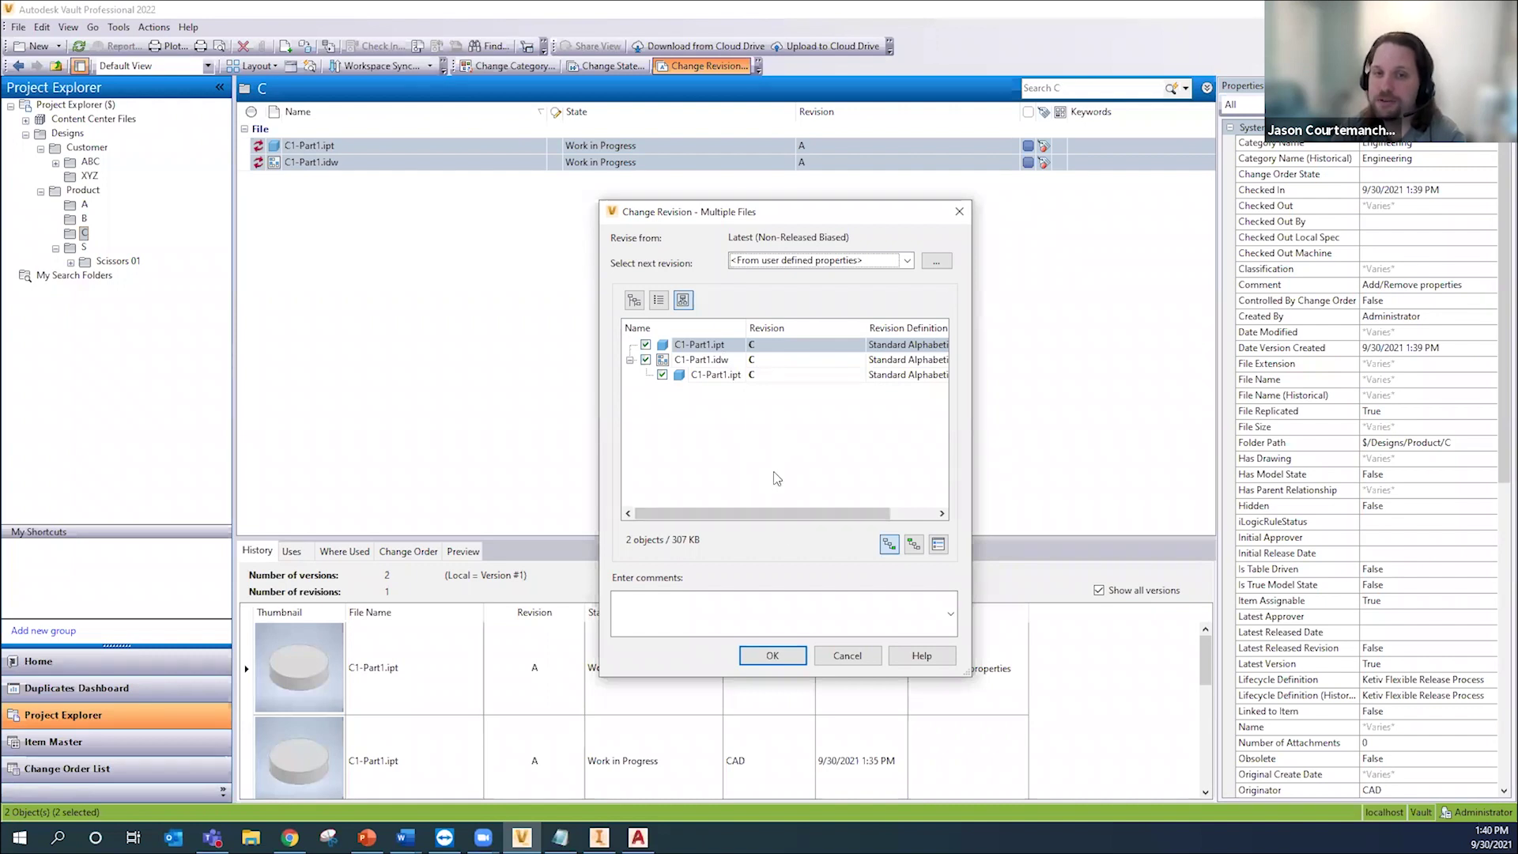
click(755, 360)
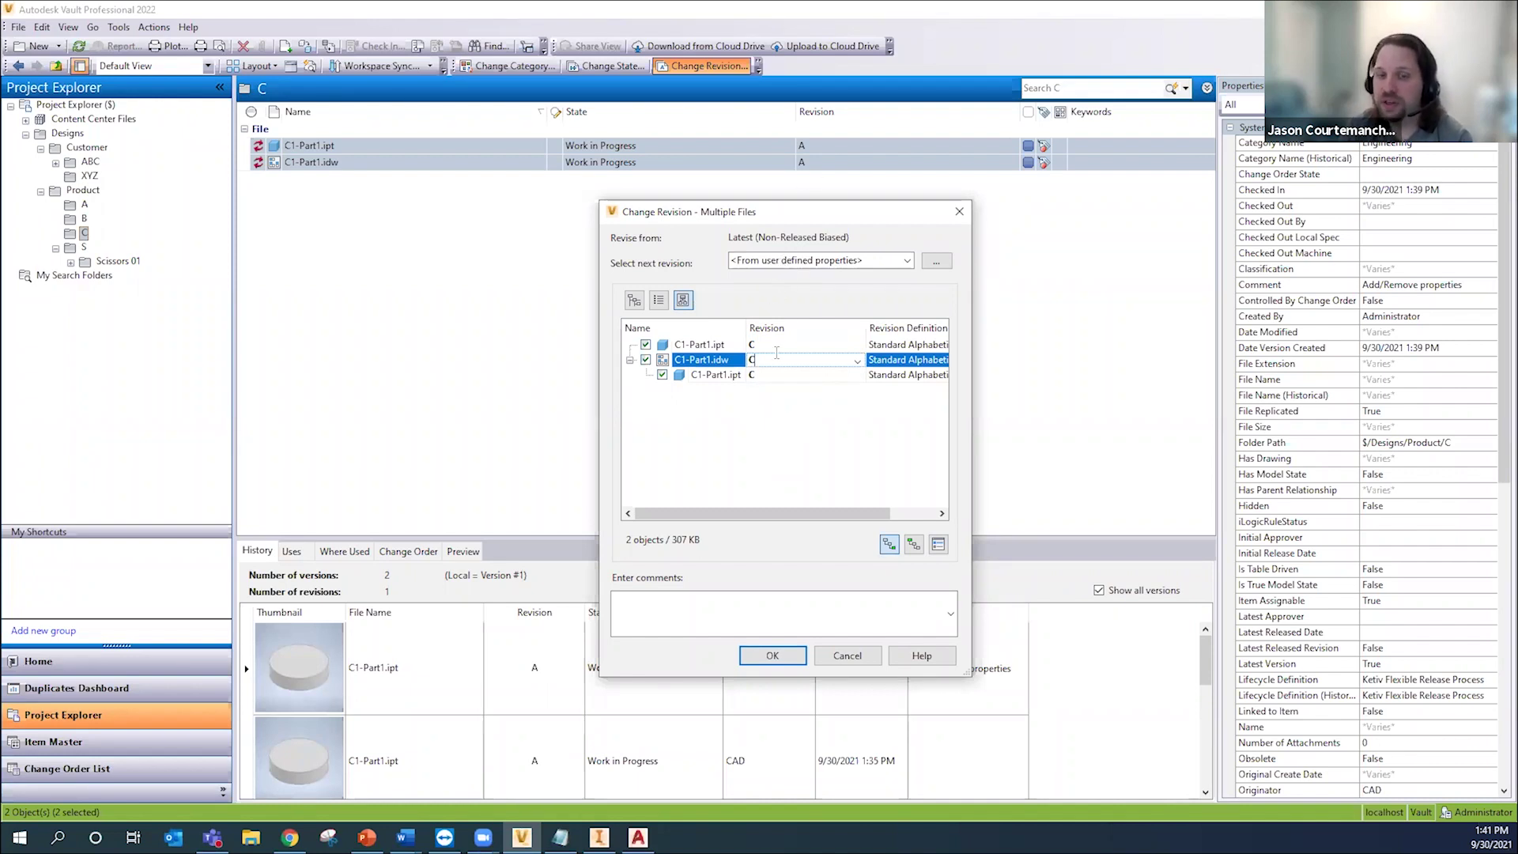
click(787, 657)
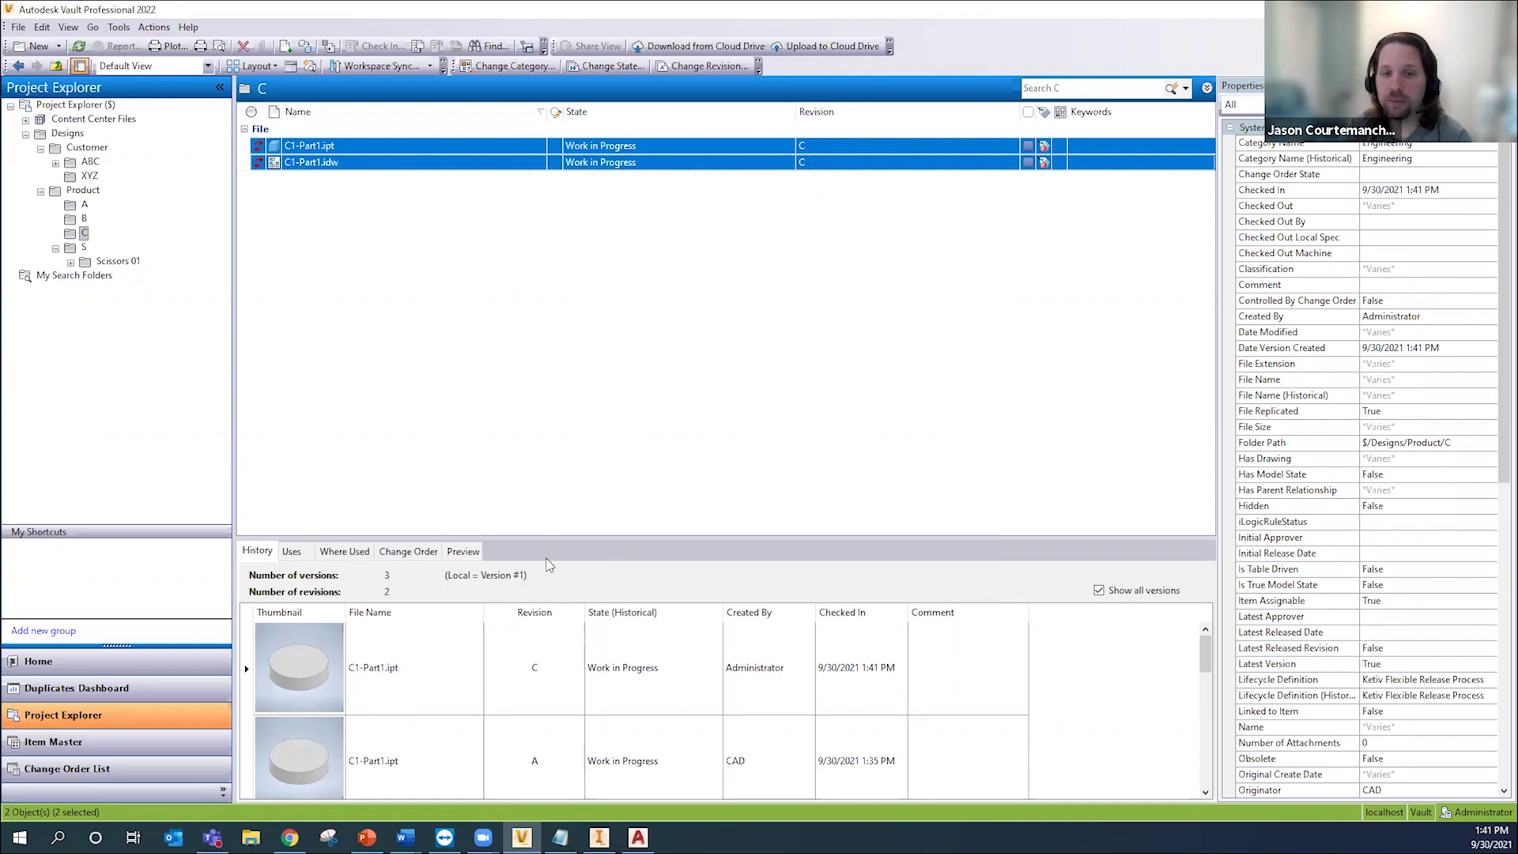
Step: Compare the system Revision property with the user-defined Rev Number for the two revised files
drag(633, 540, 635, 480)
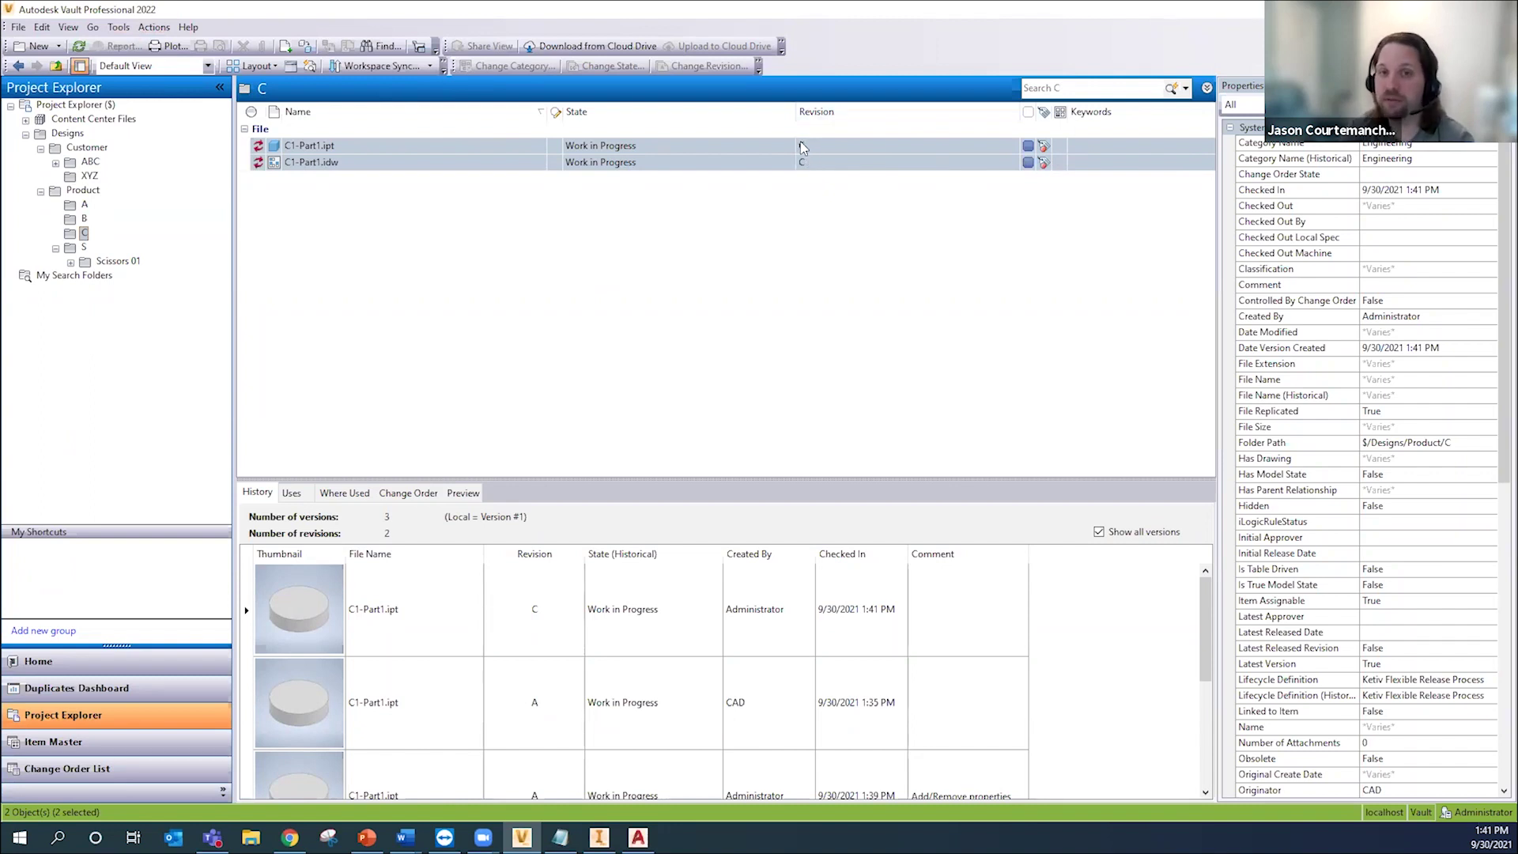
scroll(1393, 594, down, 1)
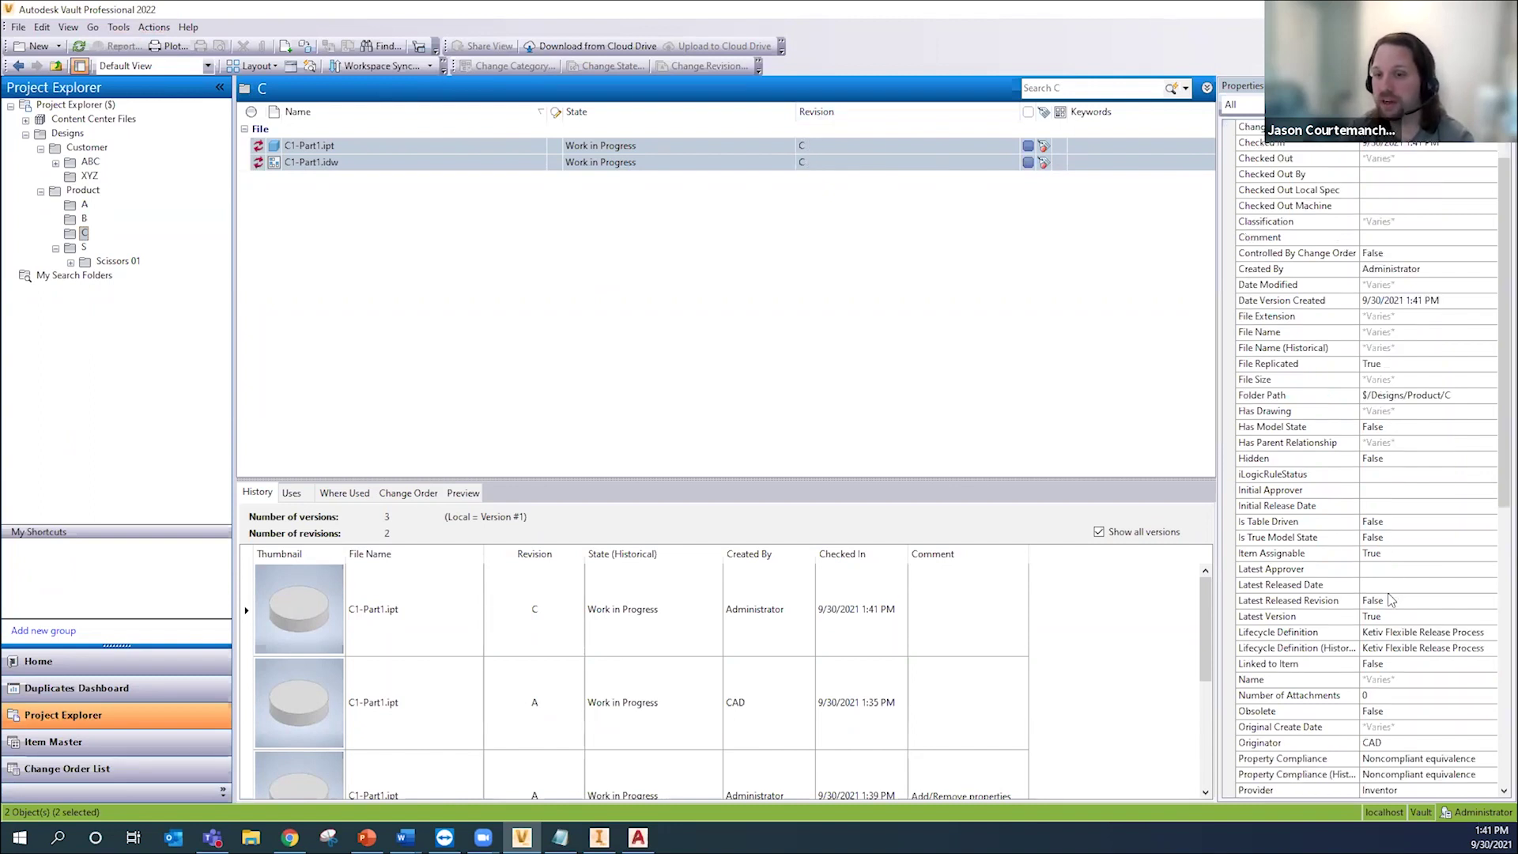
scroll(1399, 673, down, 2)
click(1375, 729)
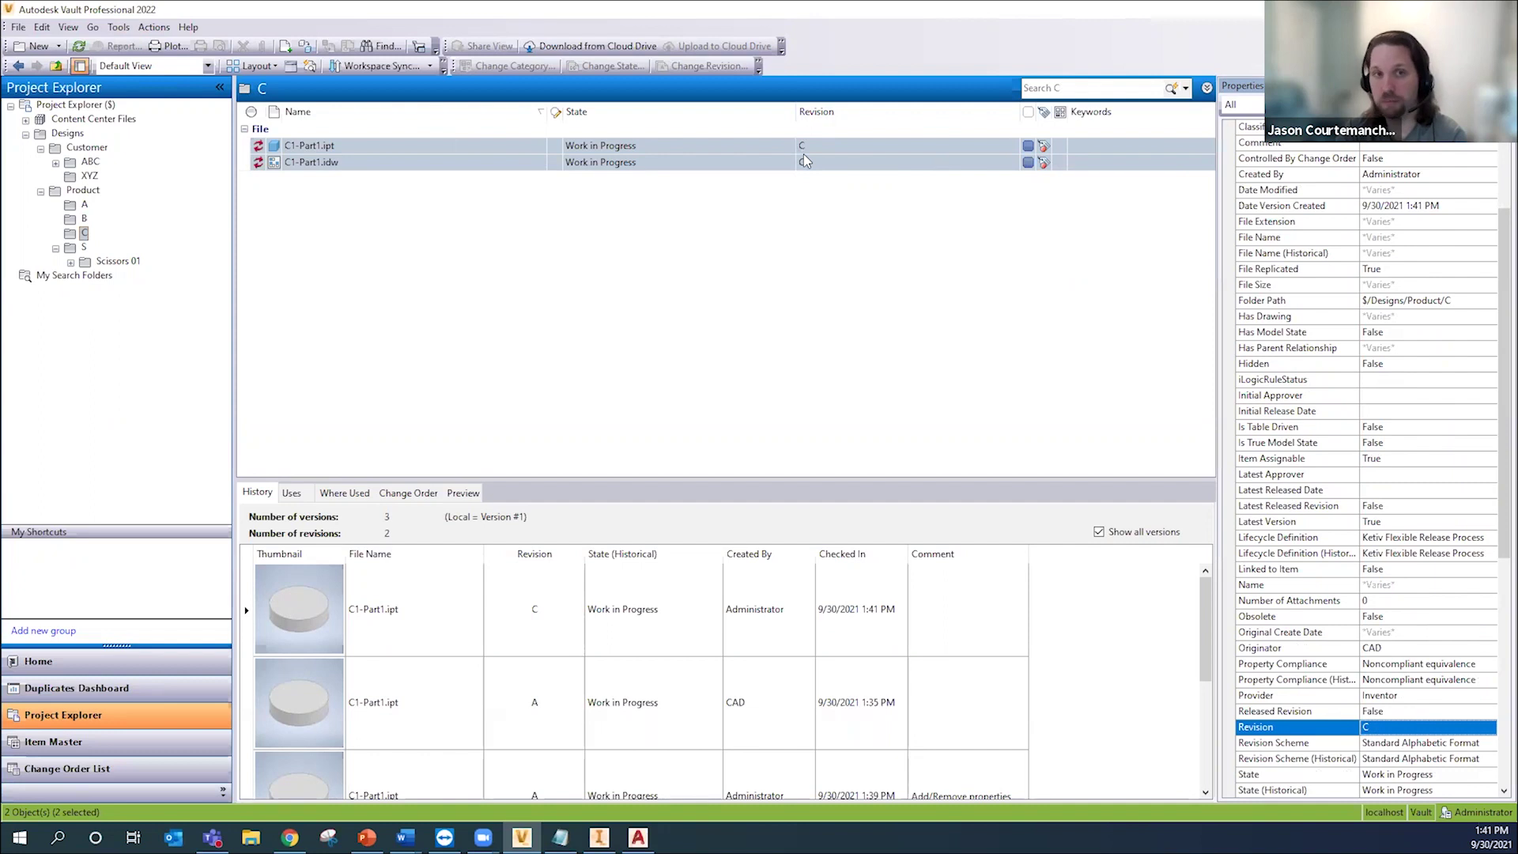
scroll(1383, 757, down, 8)
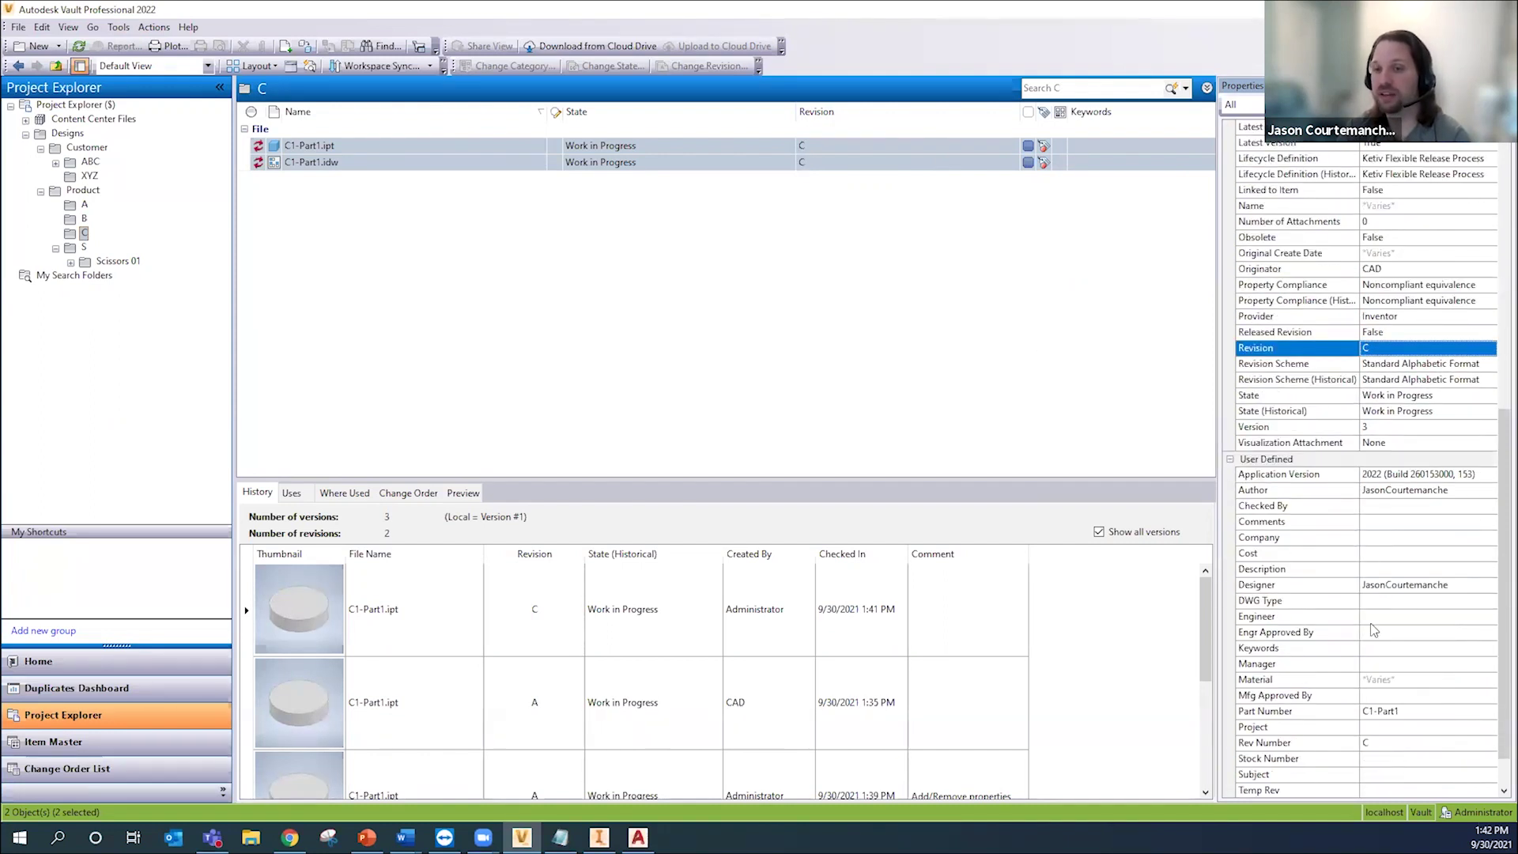
scroll(1367, 672, up, 7)
scroll(1362, 627, up, 4)
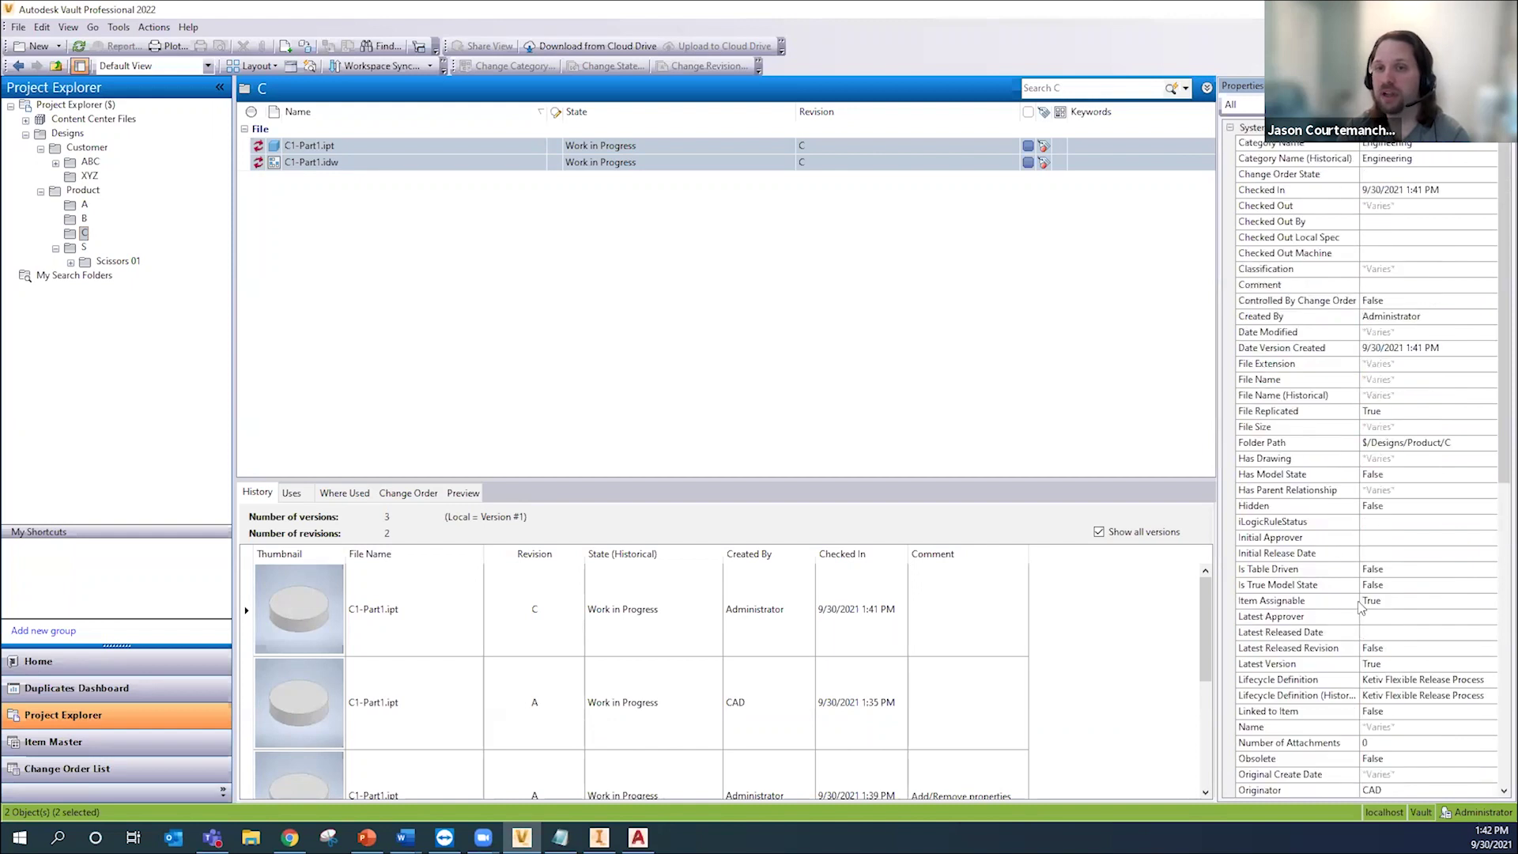
Step: Get the latest versions of C1-Part1.ipt and C1-Part1.idw from the vault into the local workspace
click(153, 27)
click(431, 147)
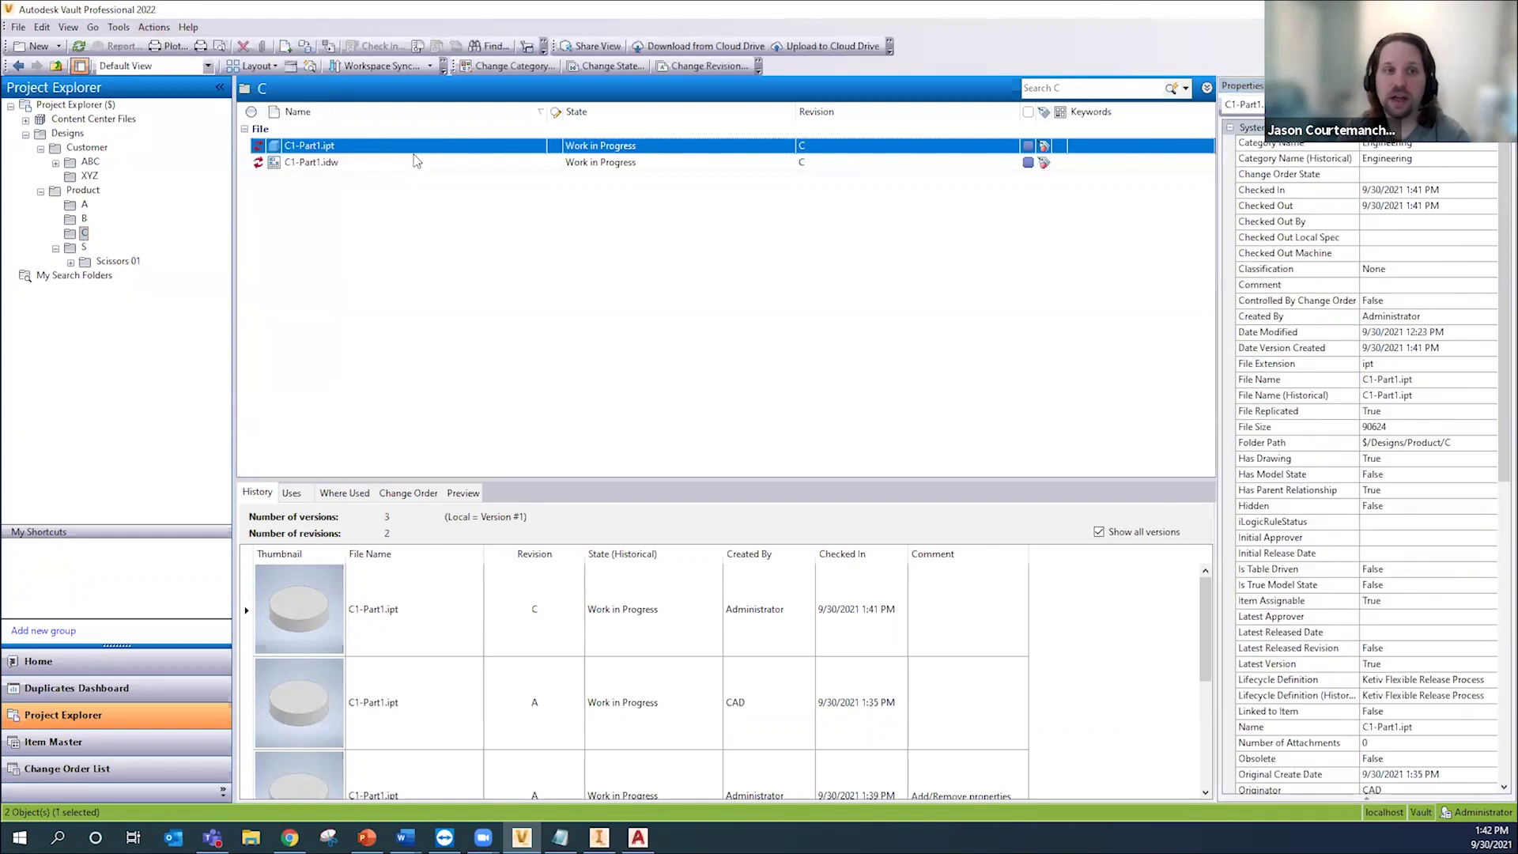
shift+click(410, 162)
right_click(408, 164)
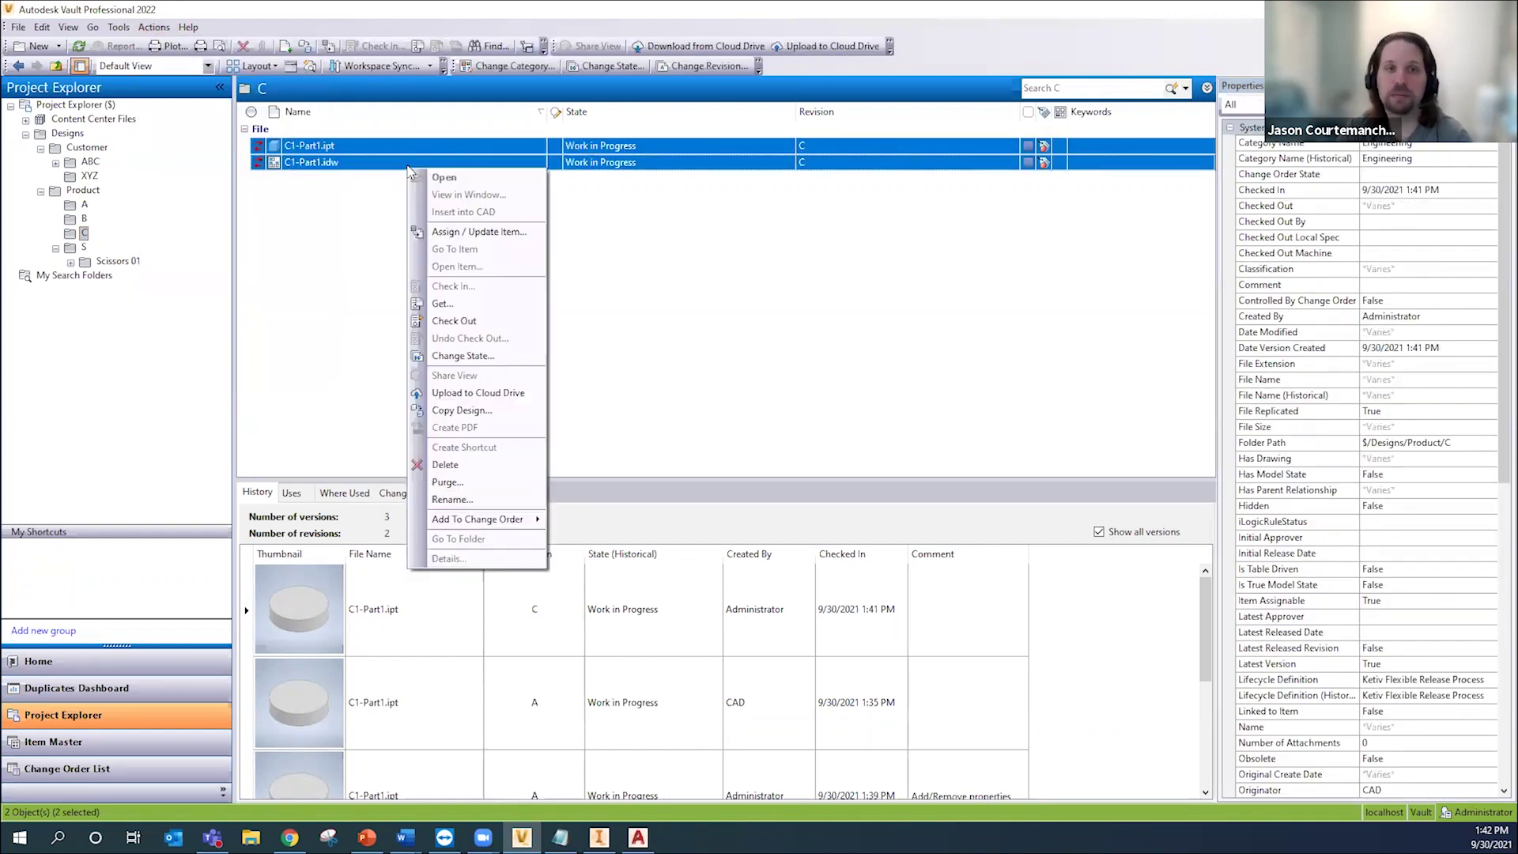
click(441, 305)
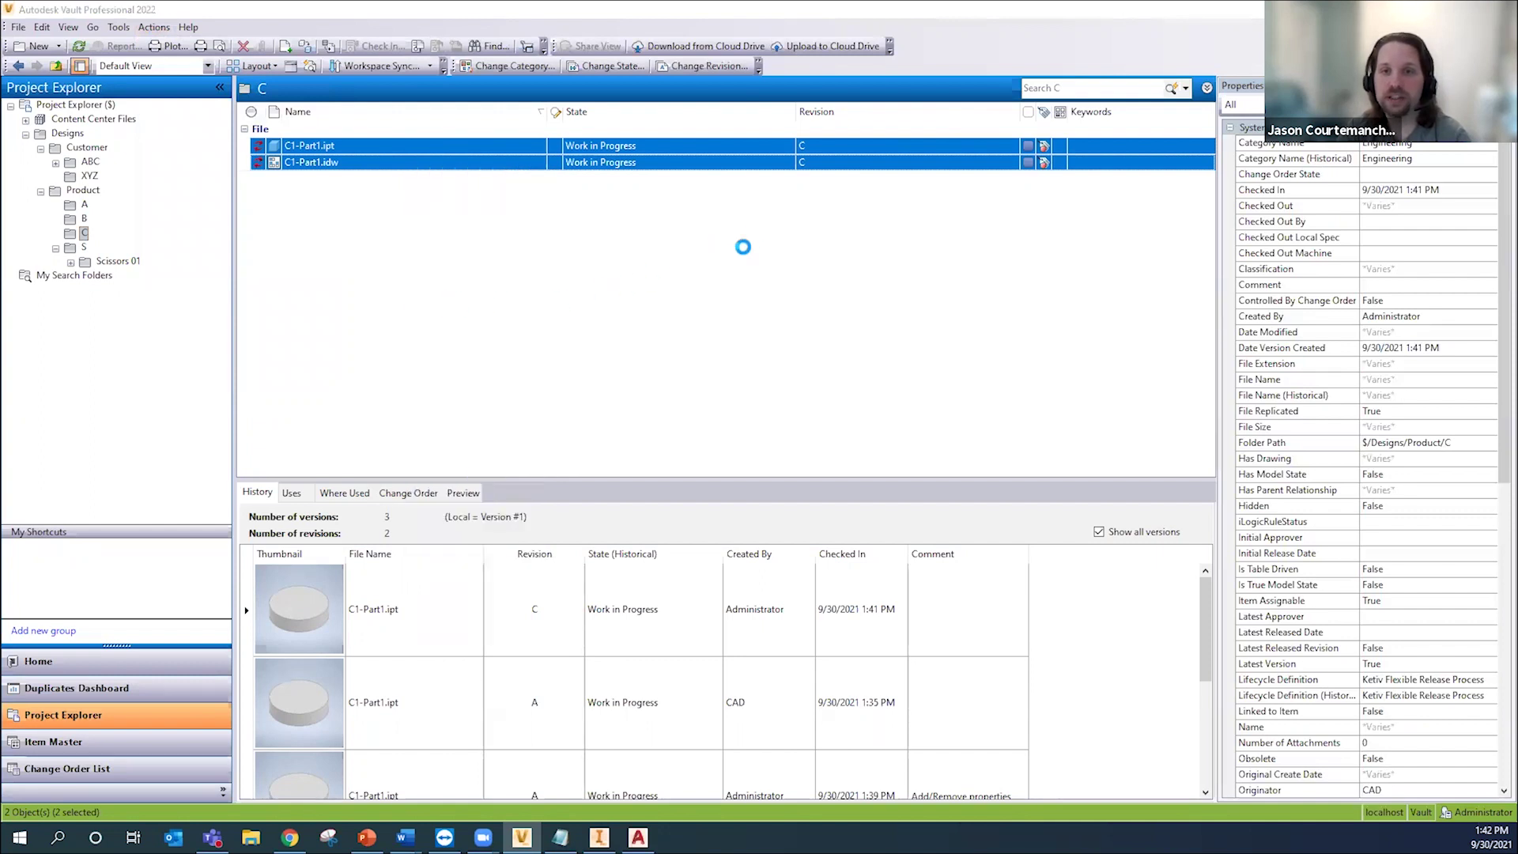
click(812, 342)
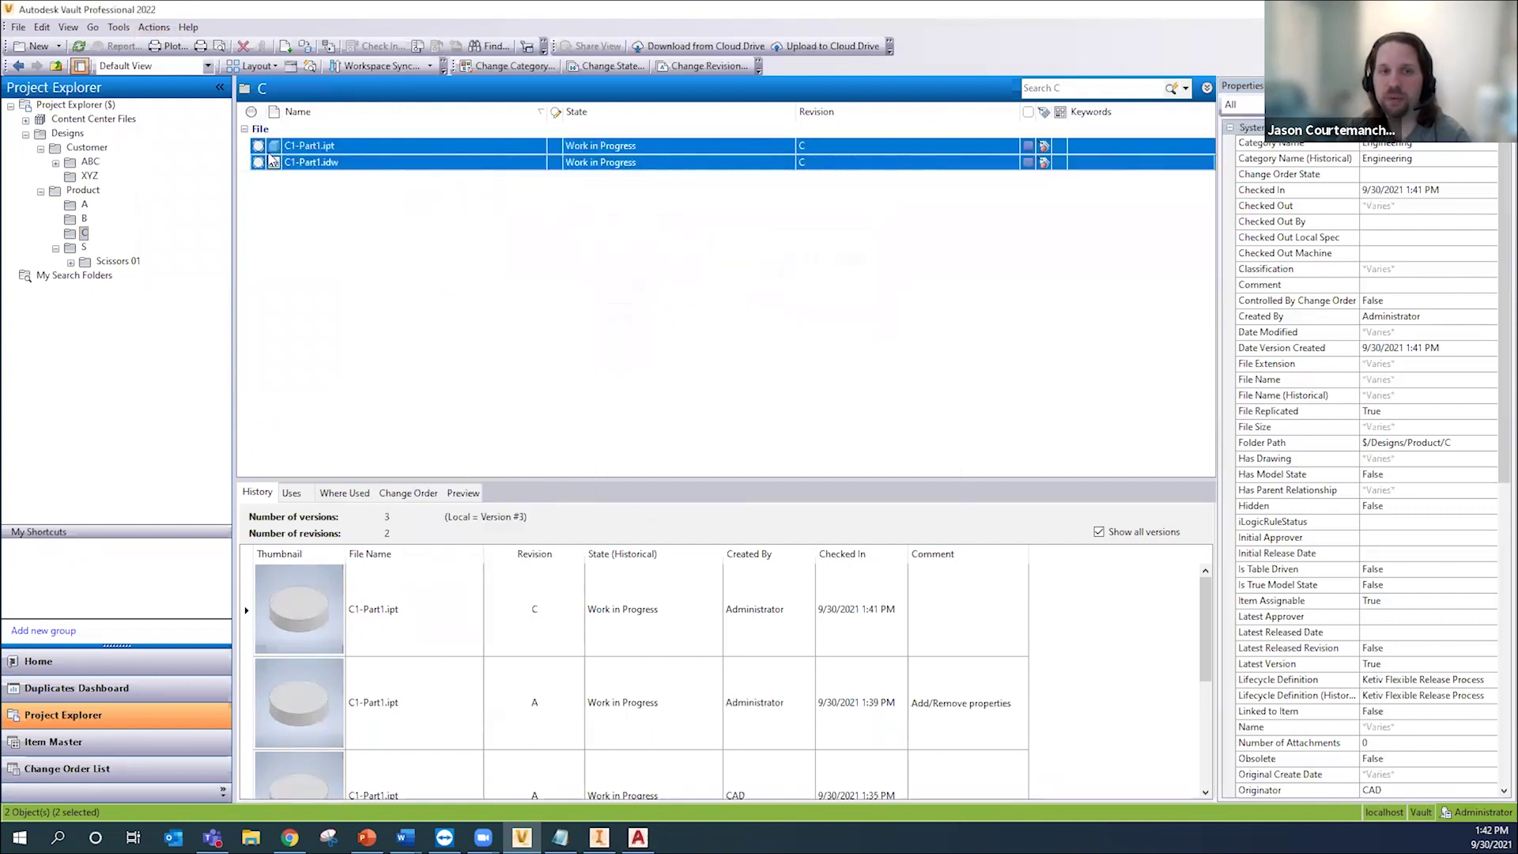
Step: Synchronize the properties of both C1-Part1 files, review the User Status results, and close the report
click(162, 31)
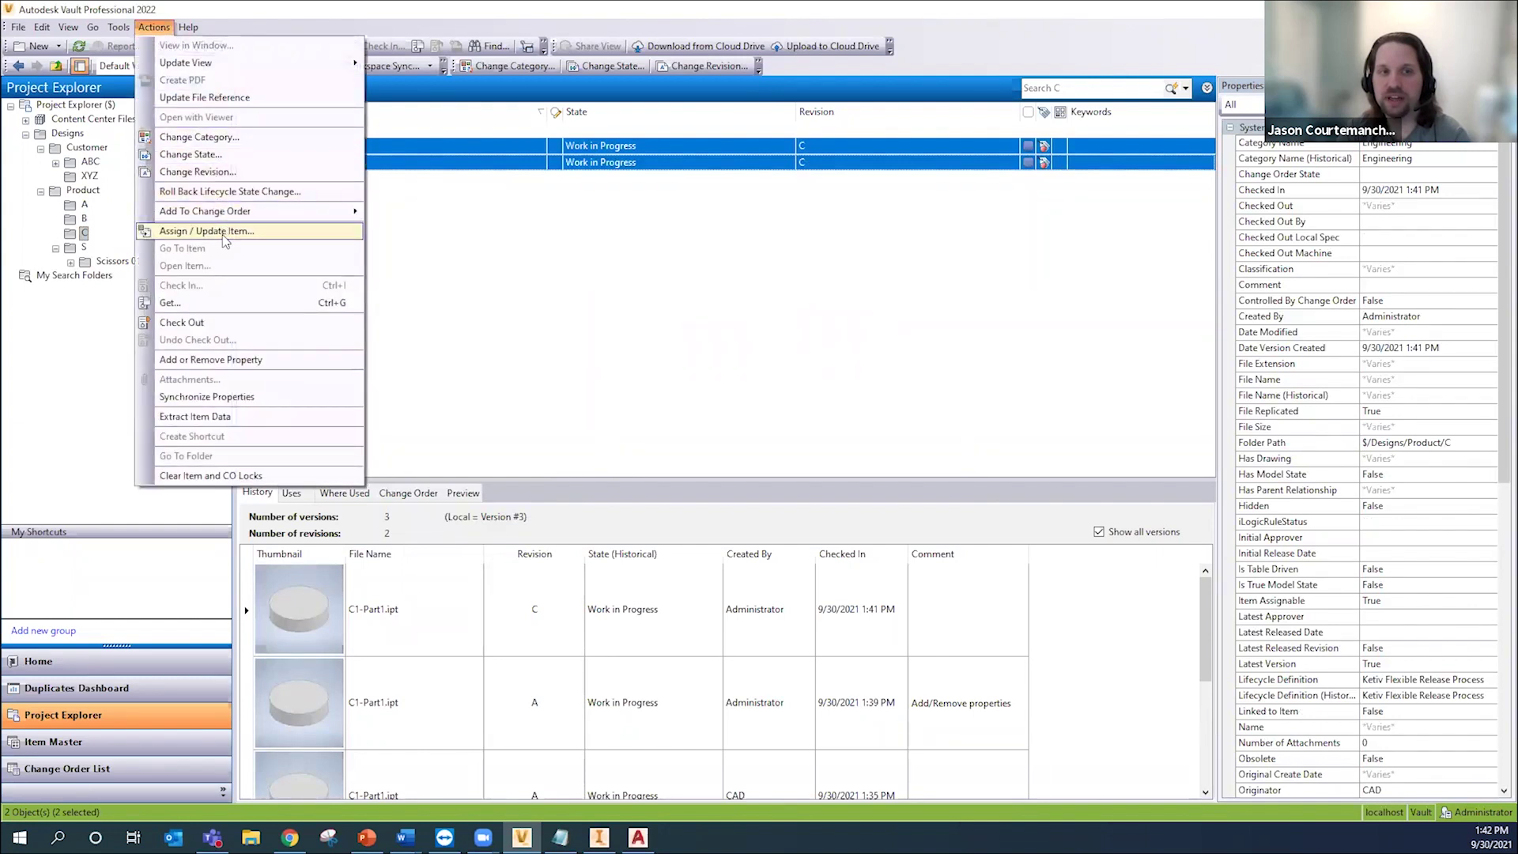
click(242, 396)
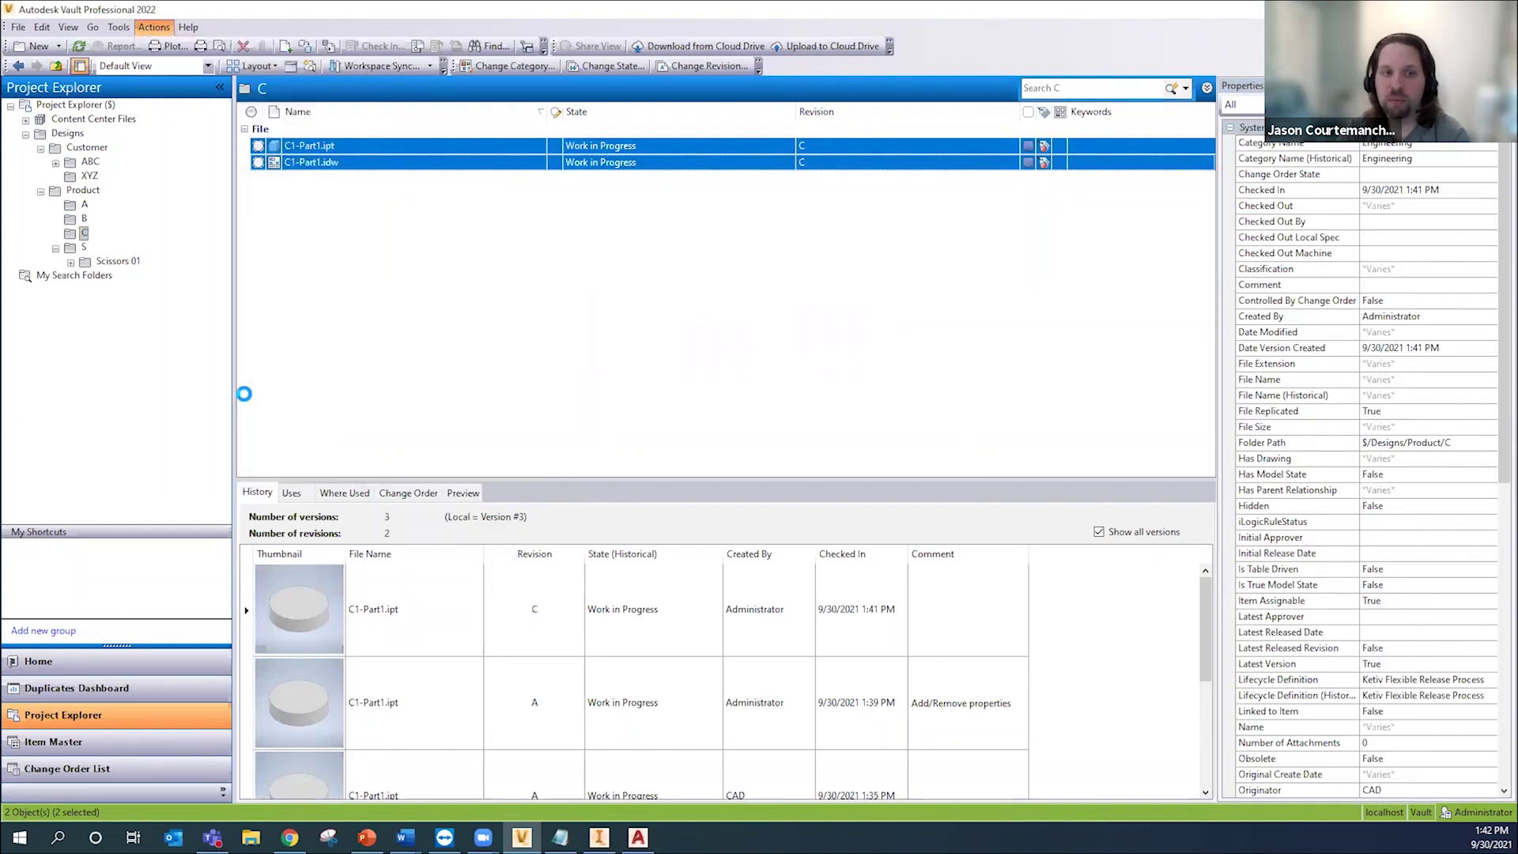
click(796, 587)
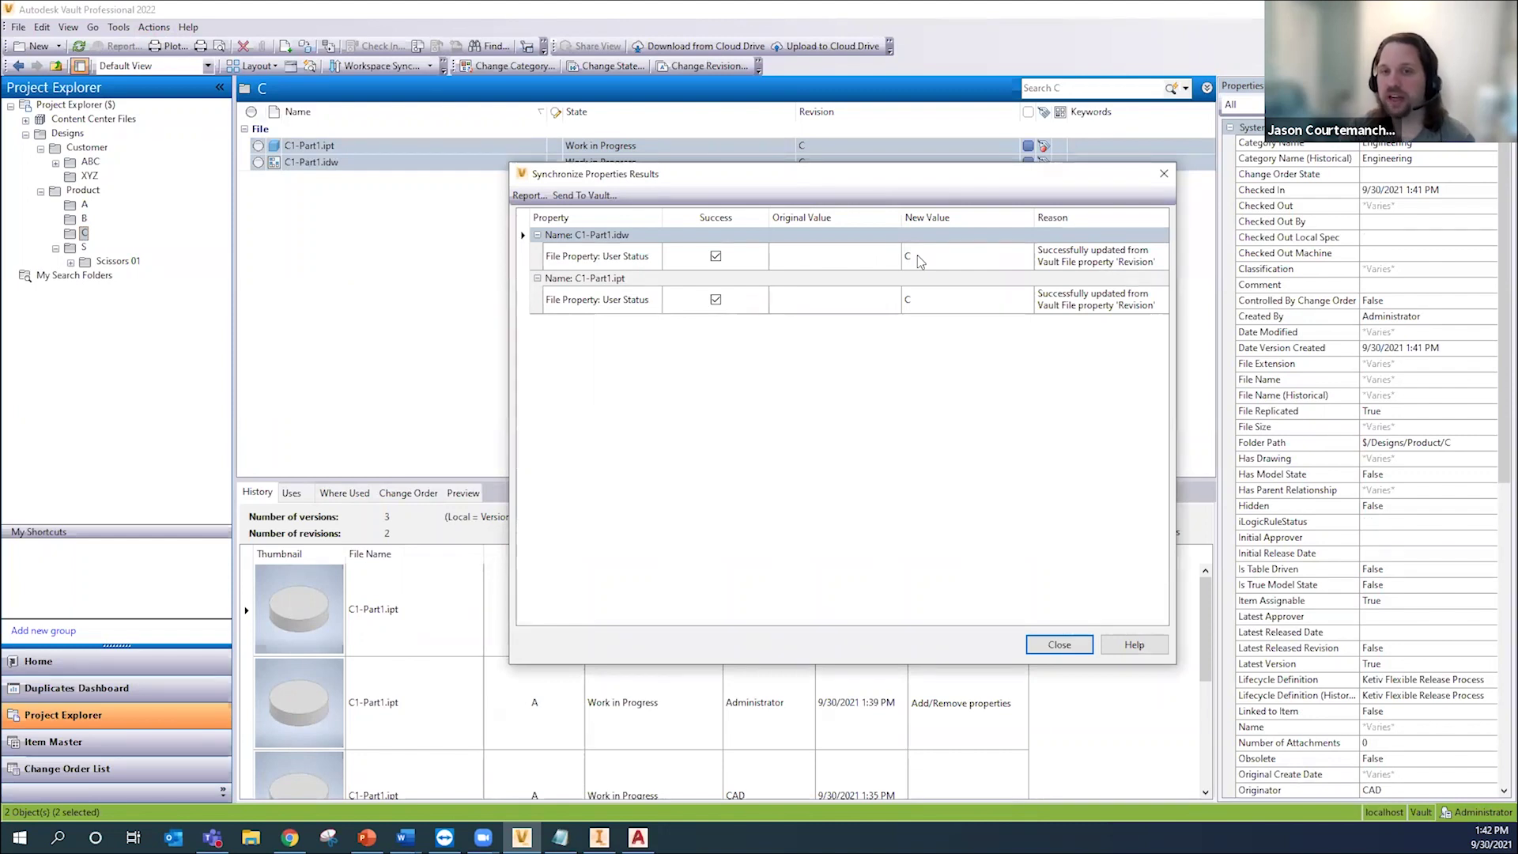
click(1059, 645)
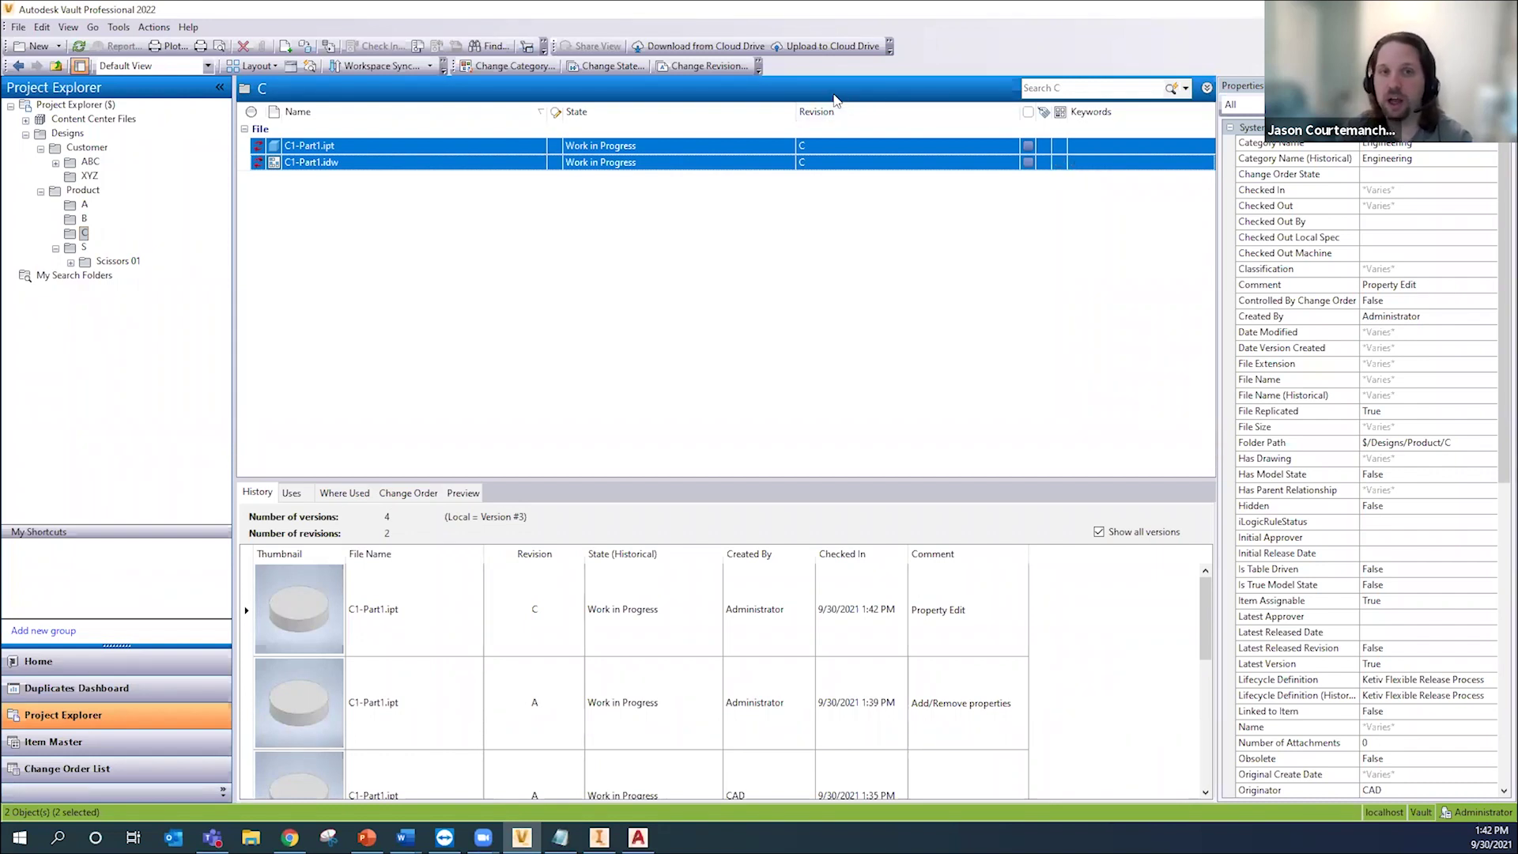
Step: Change the lifecycle state of C1-Part1.ipt and C1-Part1.idw to Released, keeping dependents included
click(610, 67)
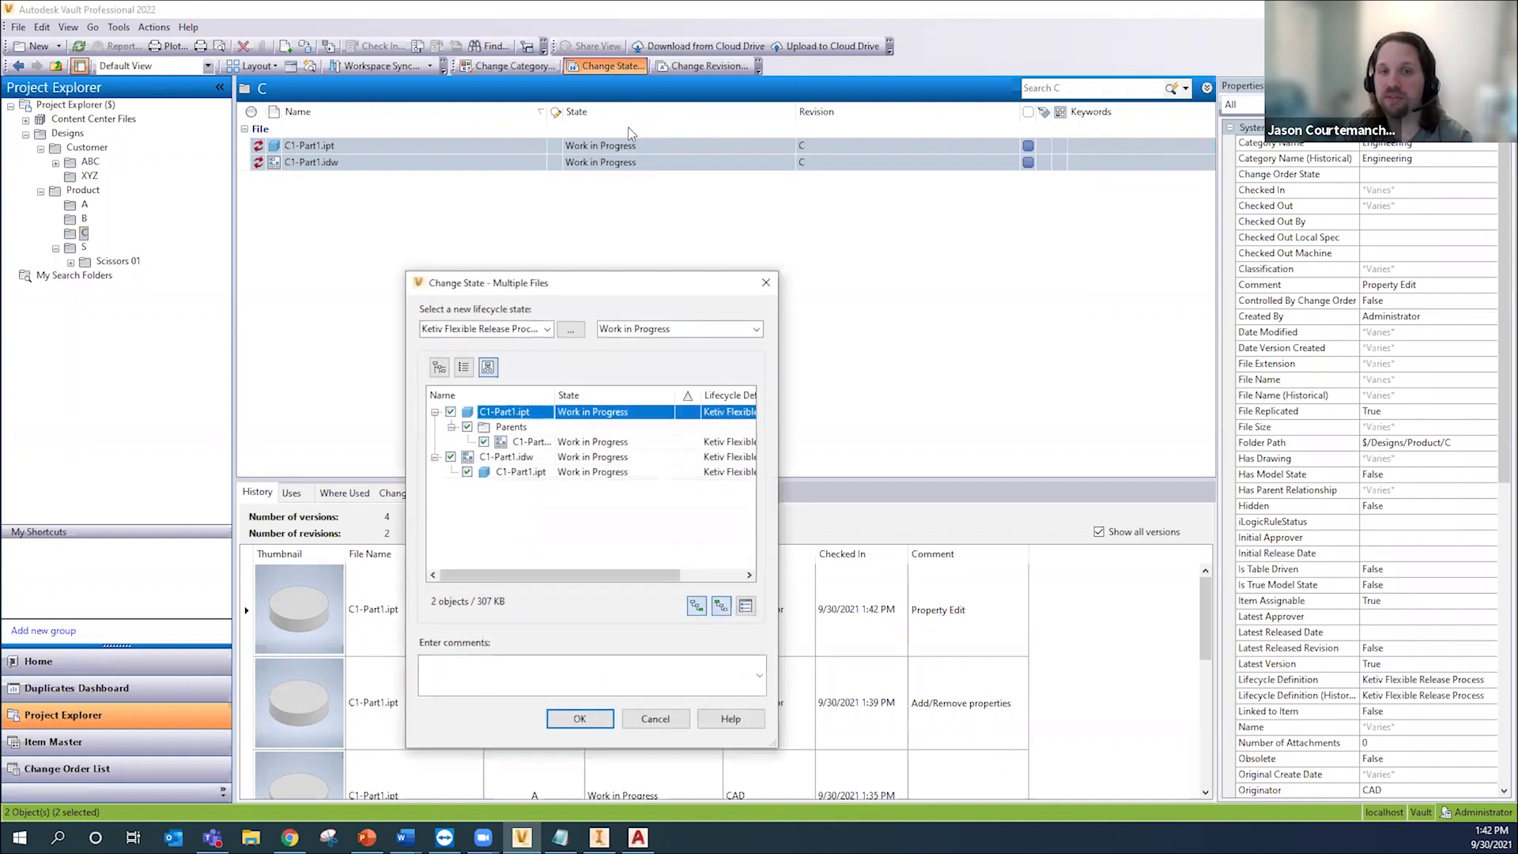
click(769, 264)
click(623, 68)
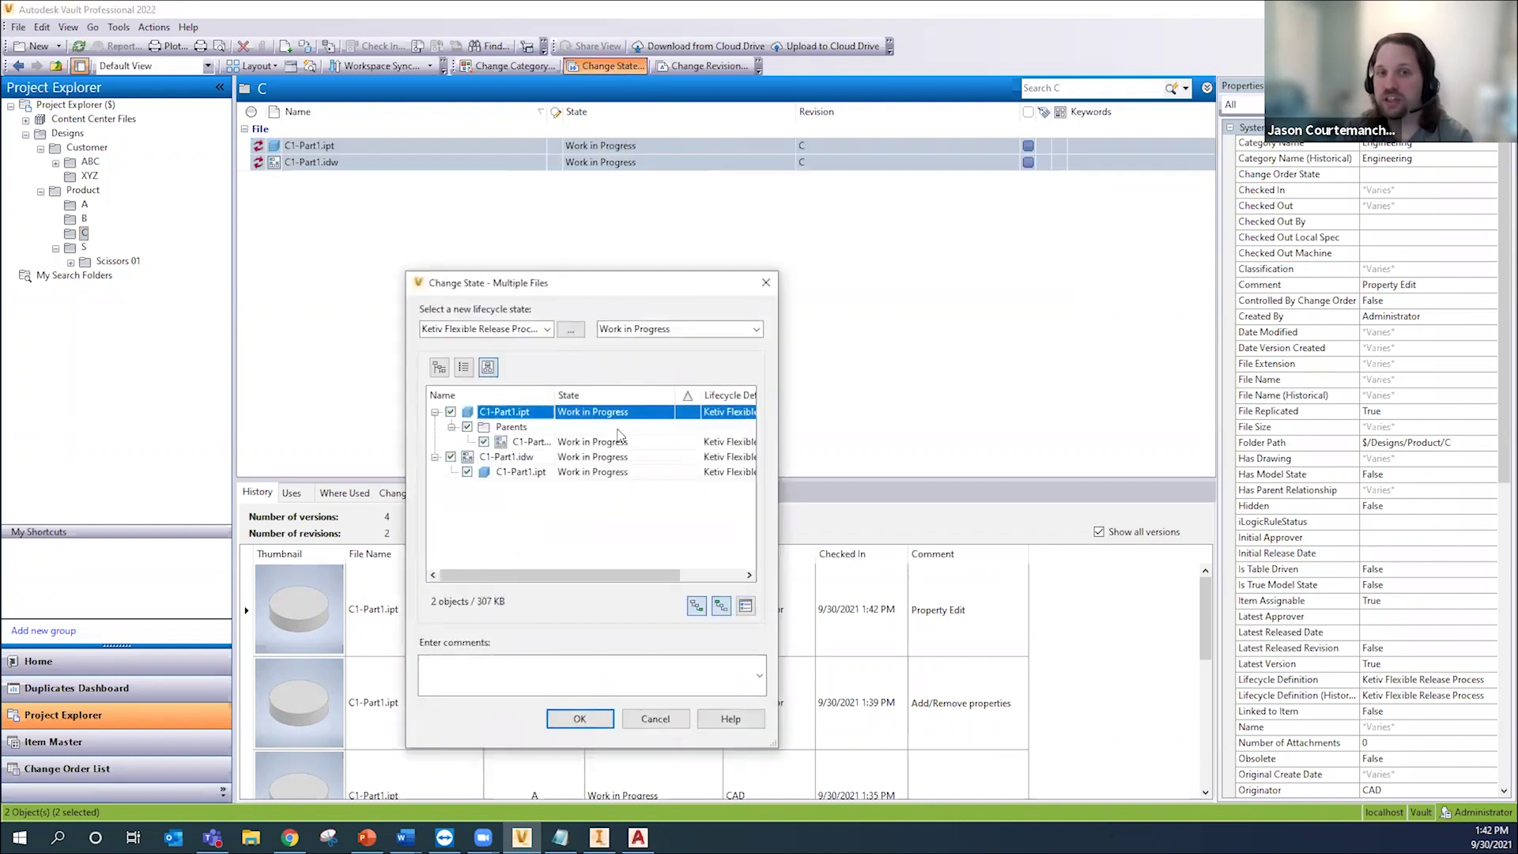
click(695, 606)
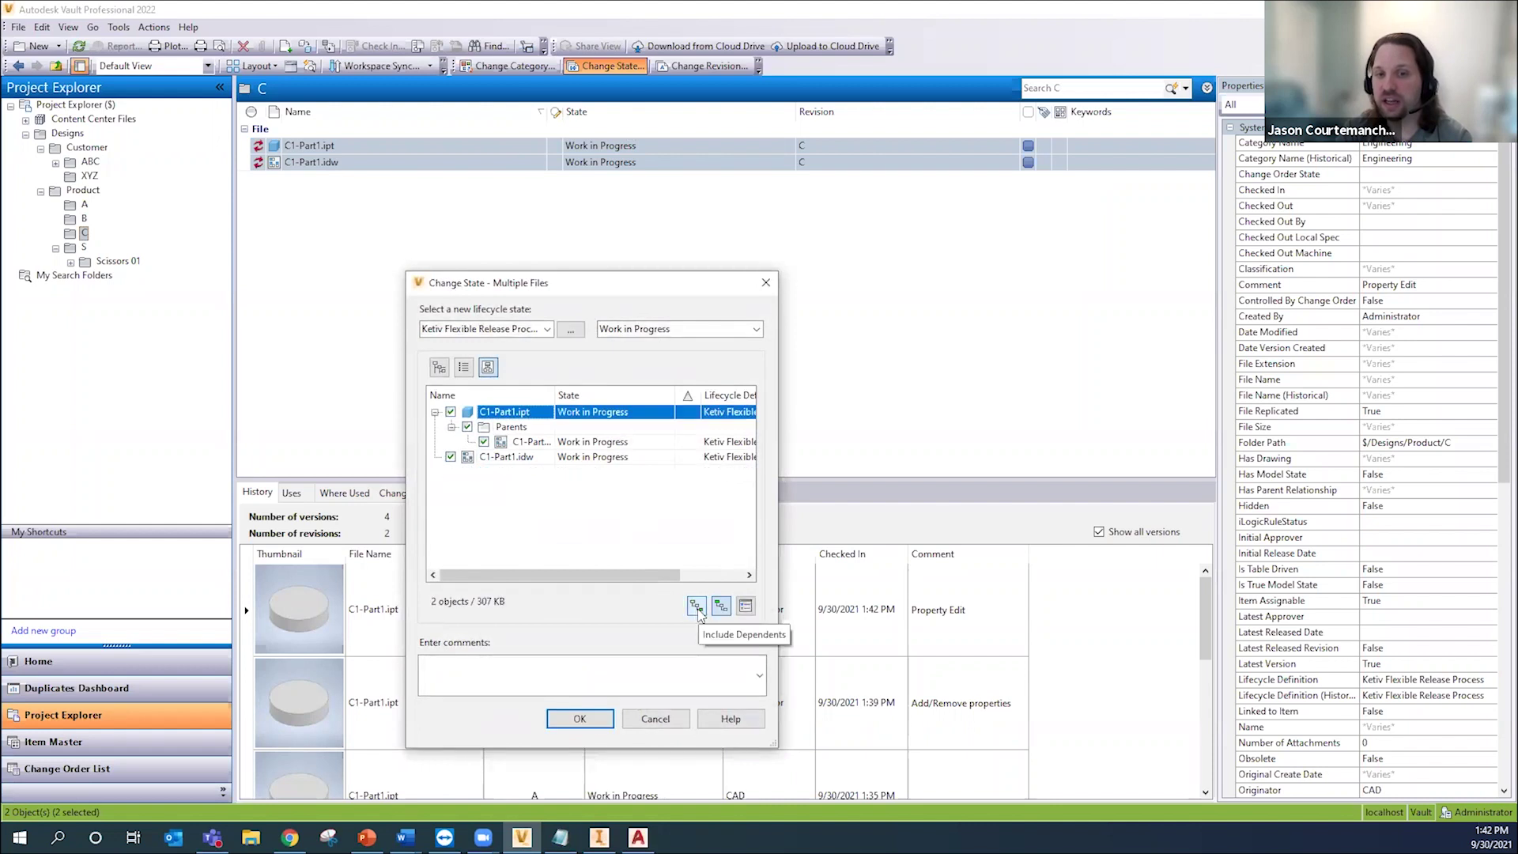
click(696, 607)
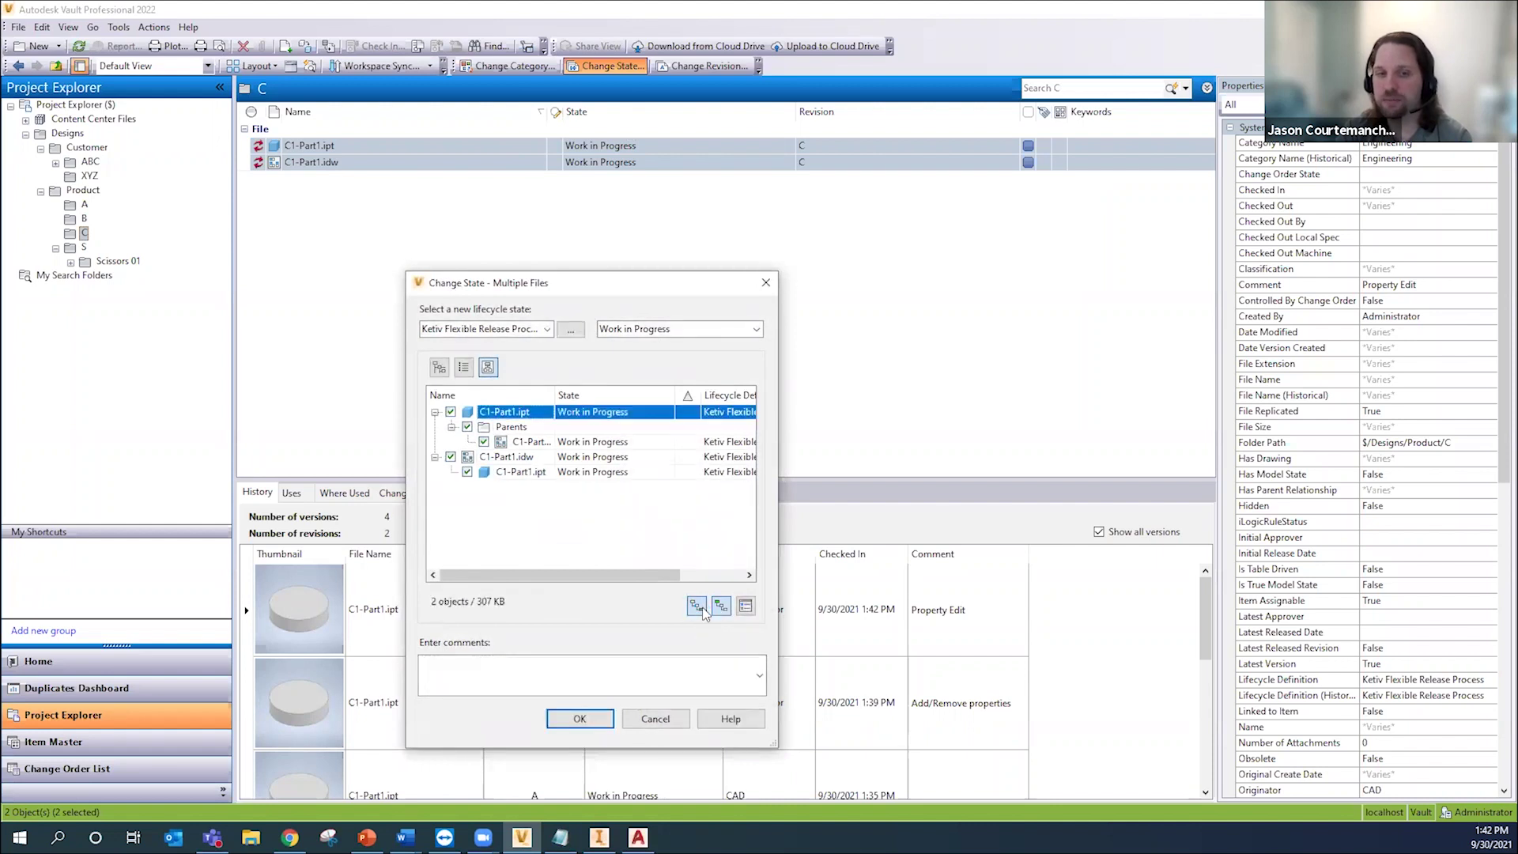
click(648, 332)
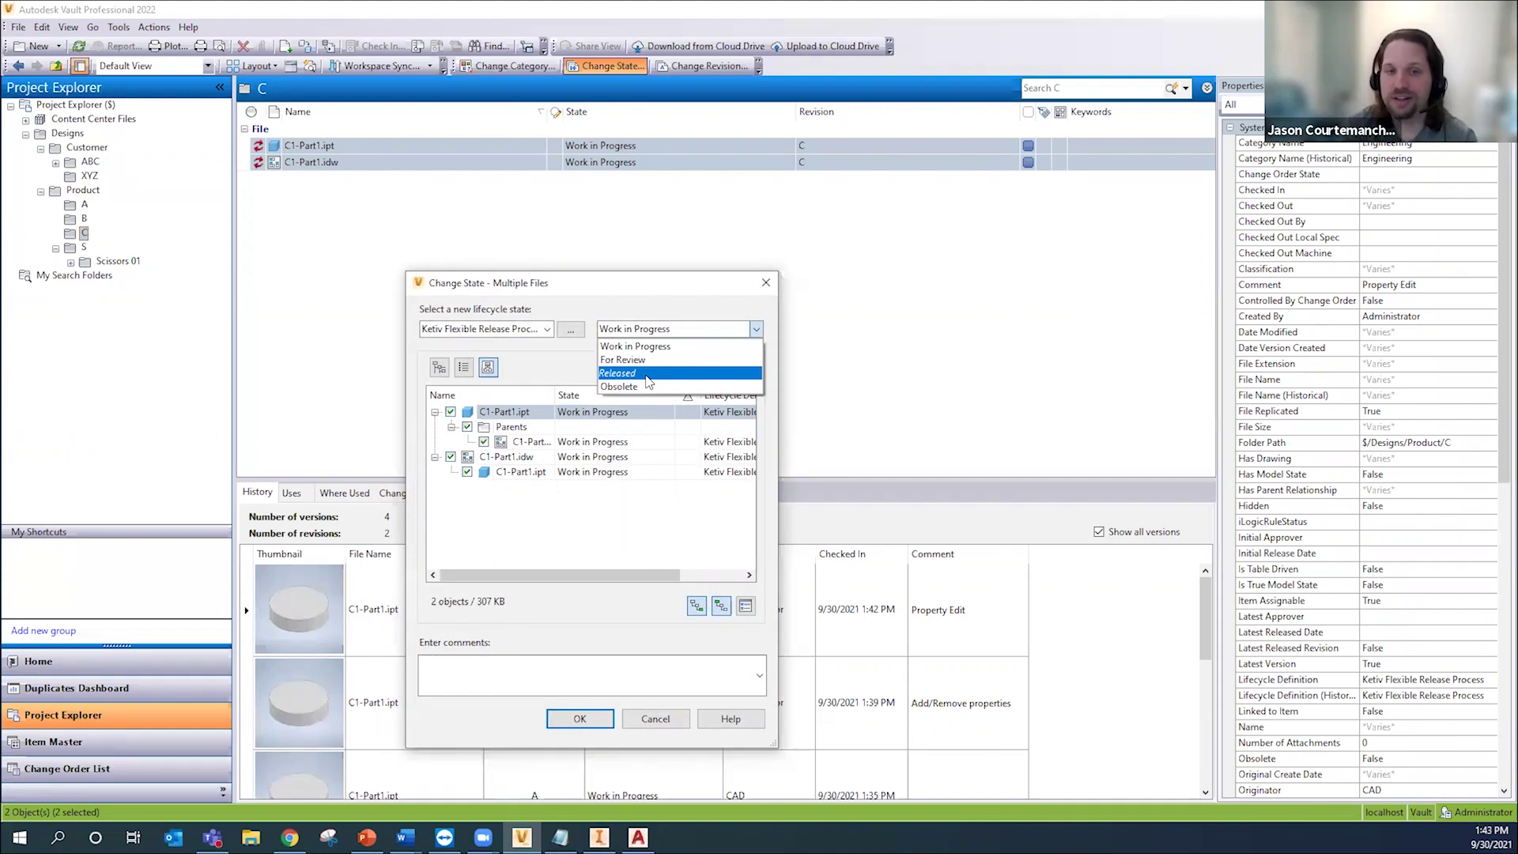
click(648, 373)
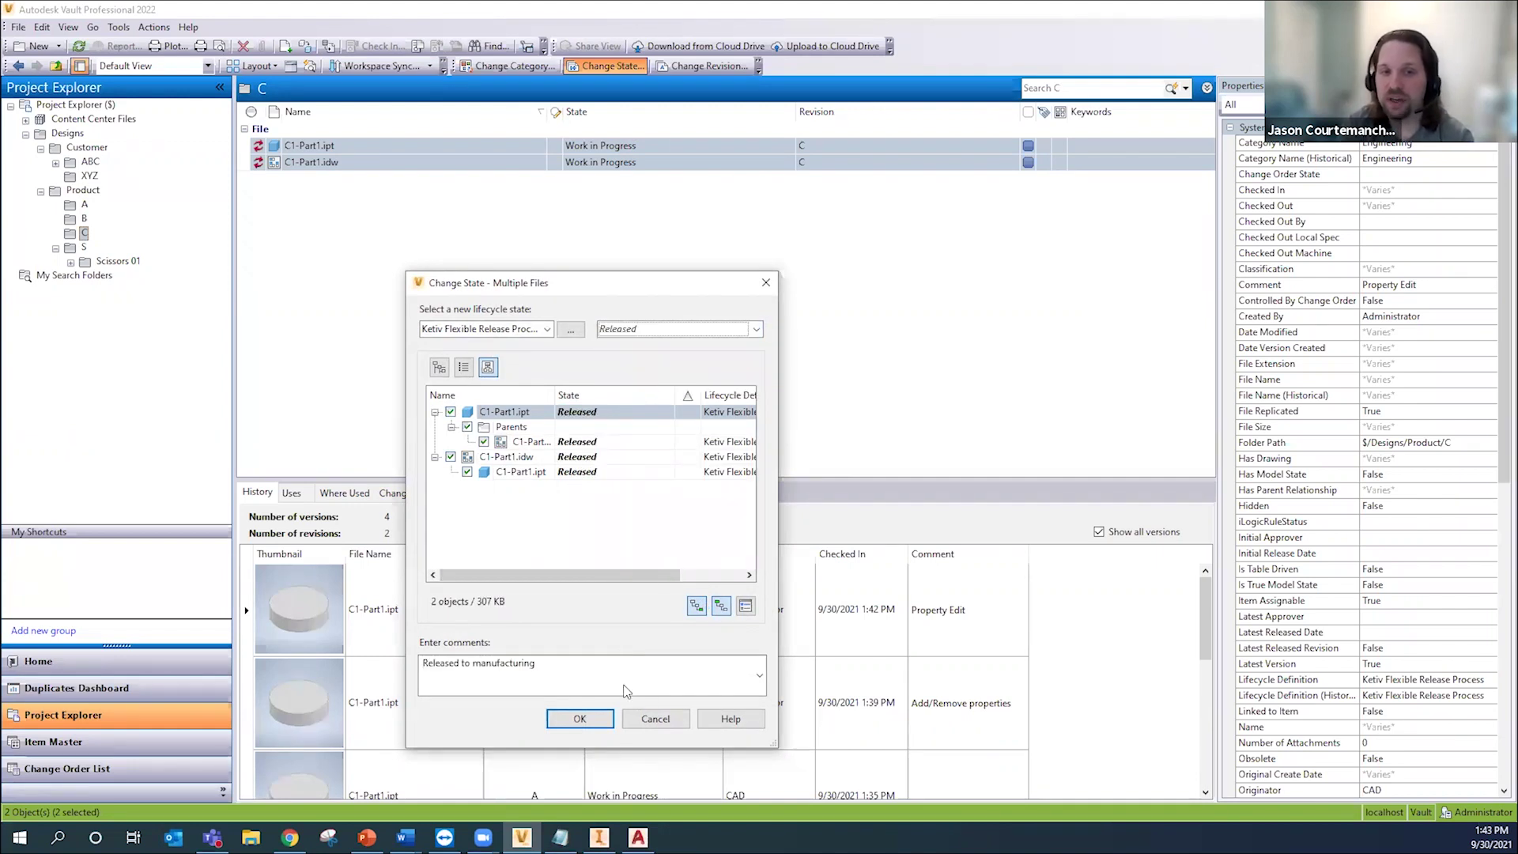
click(593, 726)
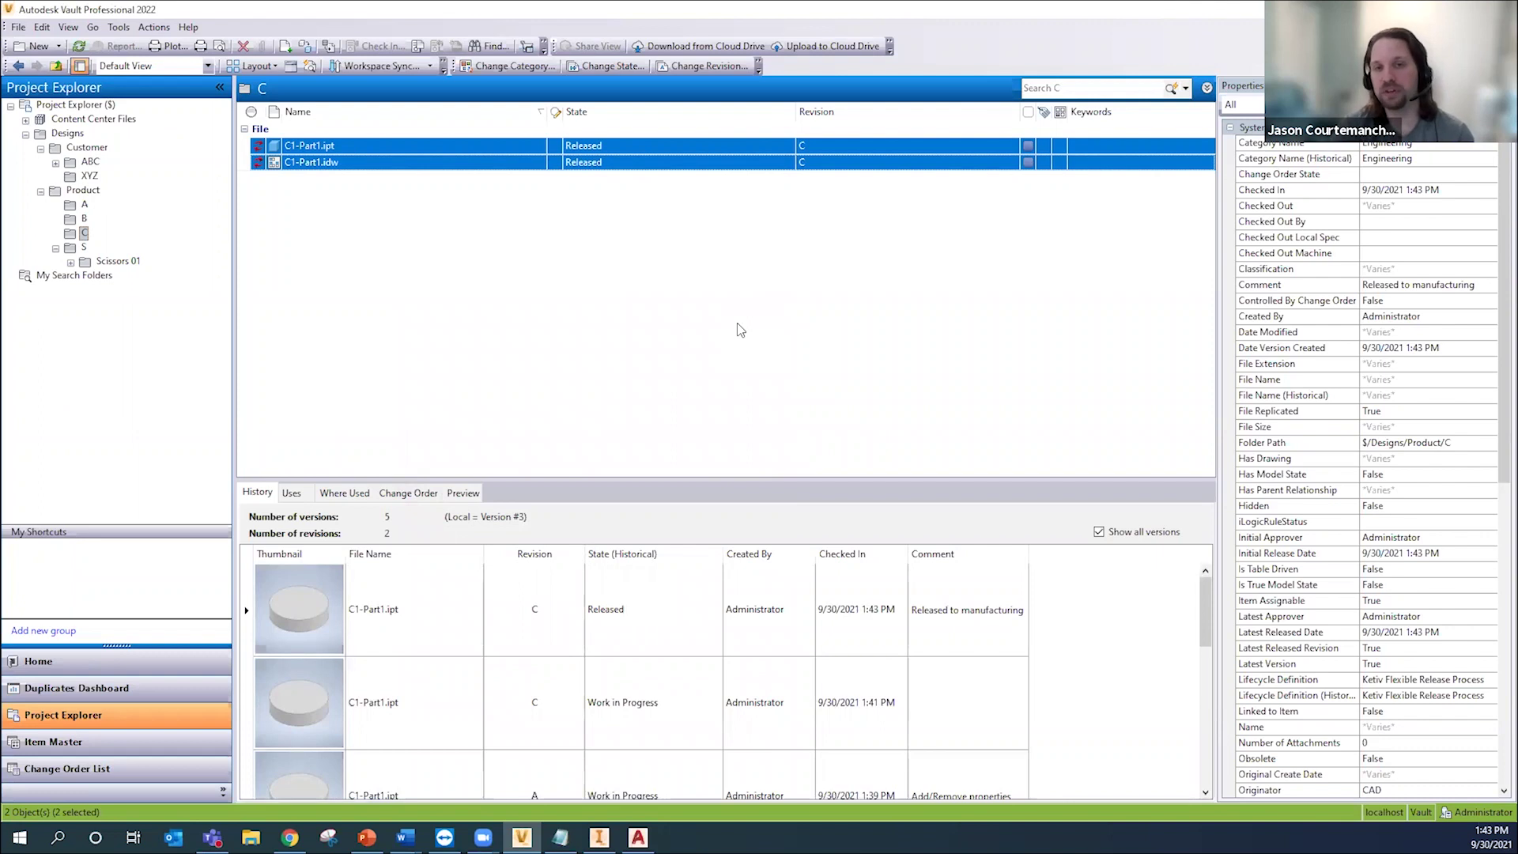
Step: Check the Revision property of both C1-Part1 files and change their lifecycle state to Work in Progress
scroll(1353, 726, down, 3)
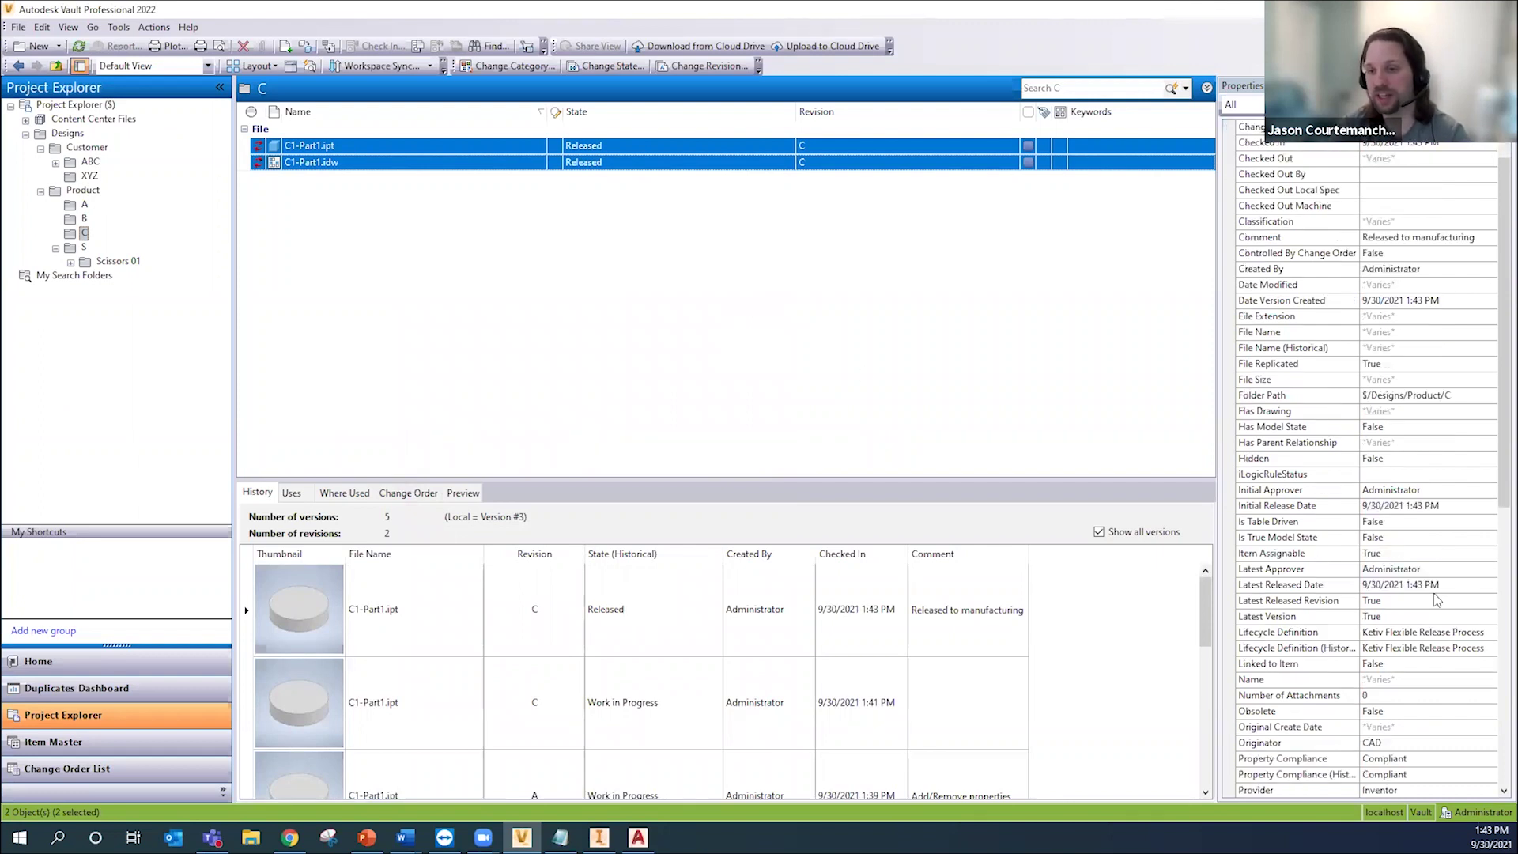
click(1348, 727)
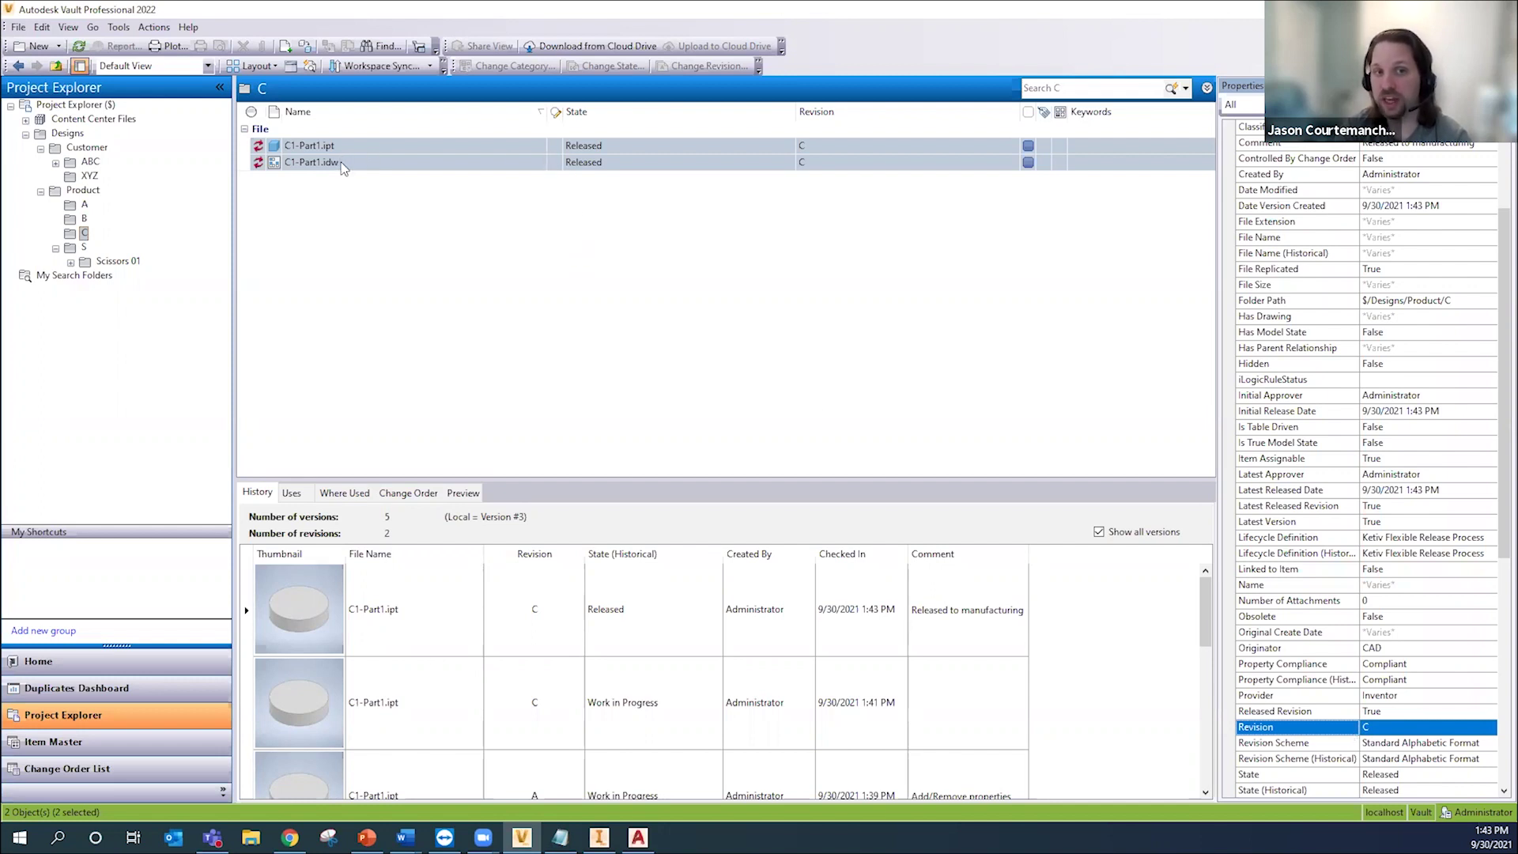
click(747, 171)
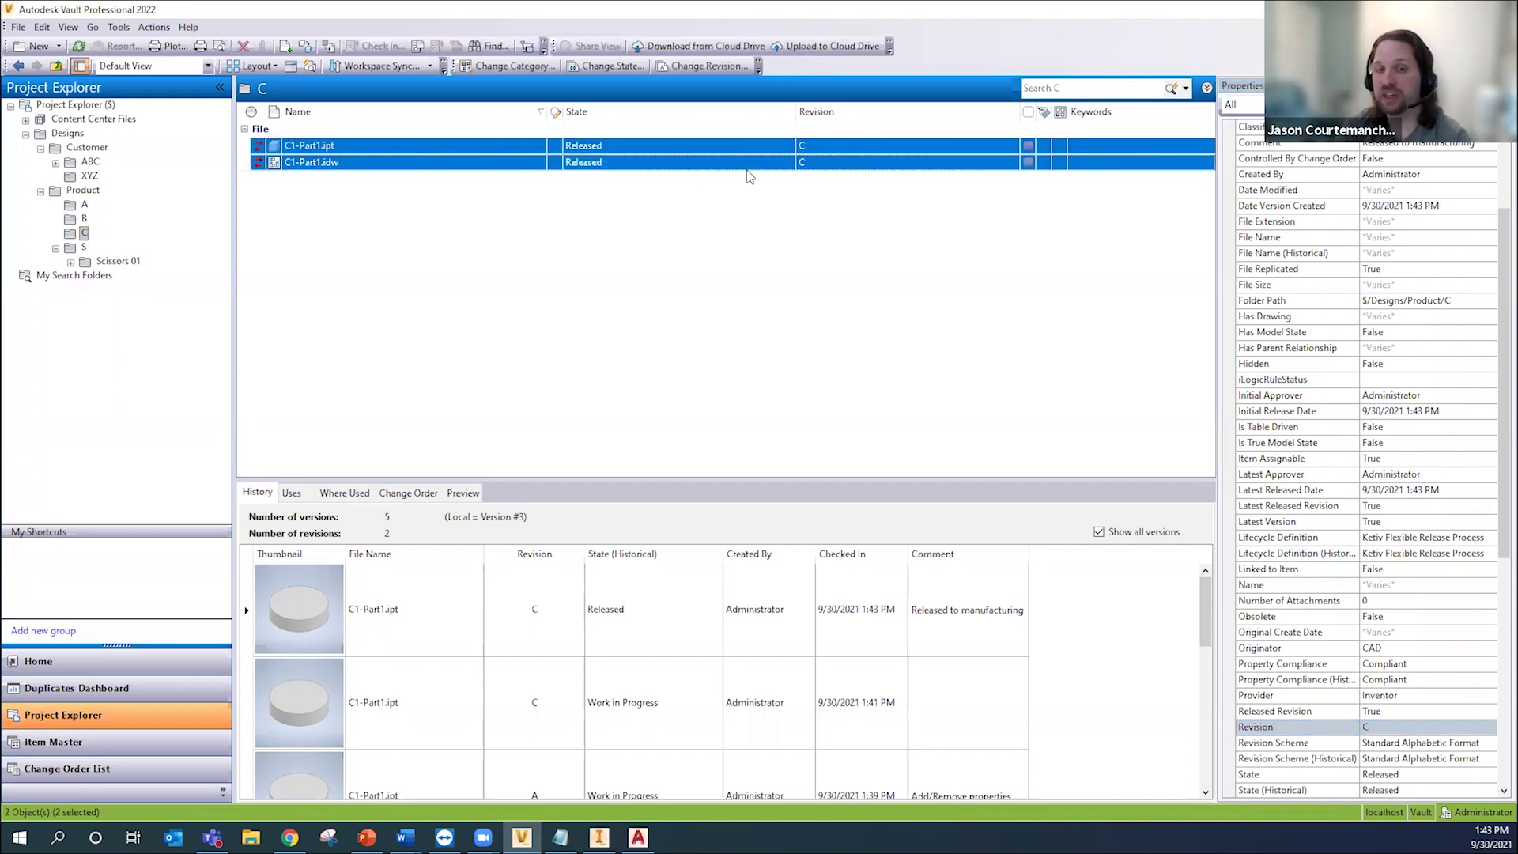
click(616, 66)
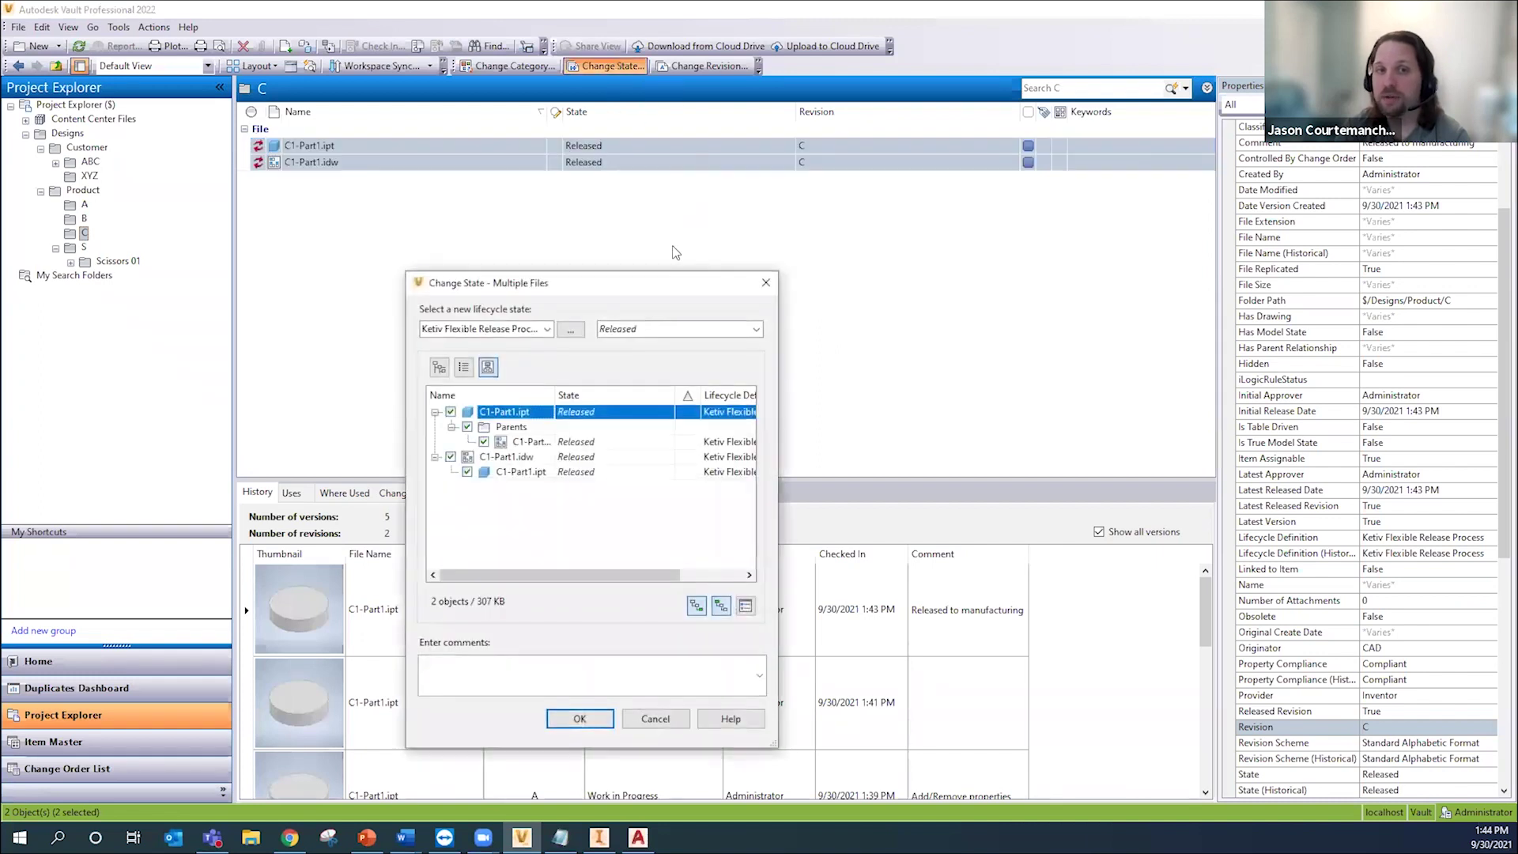
click(636, 329)
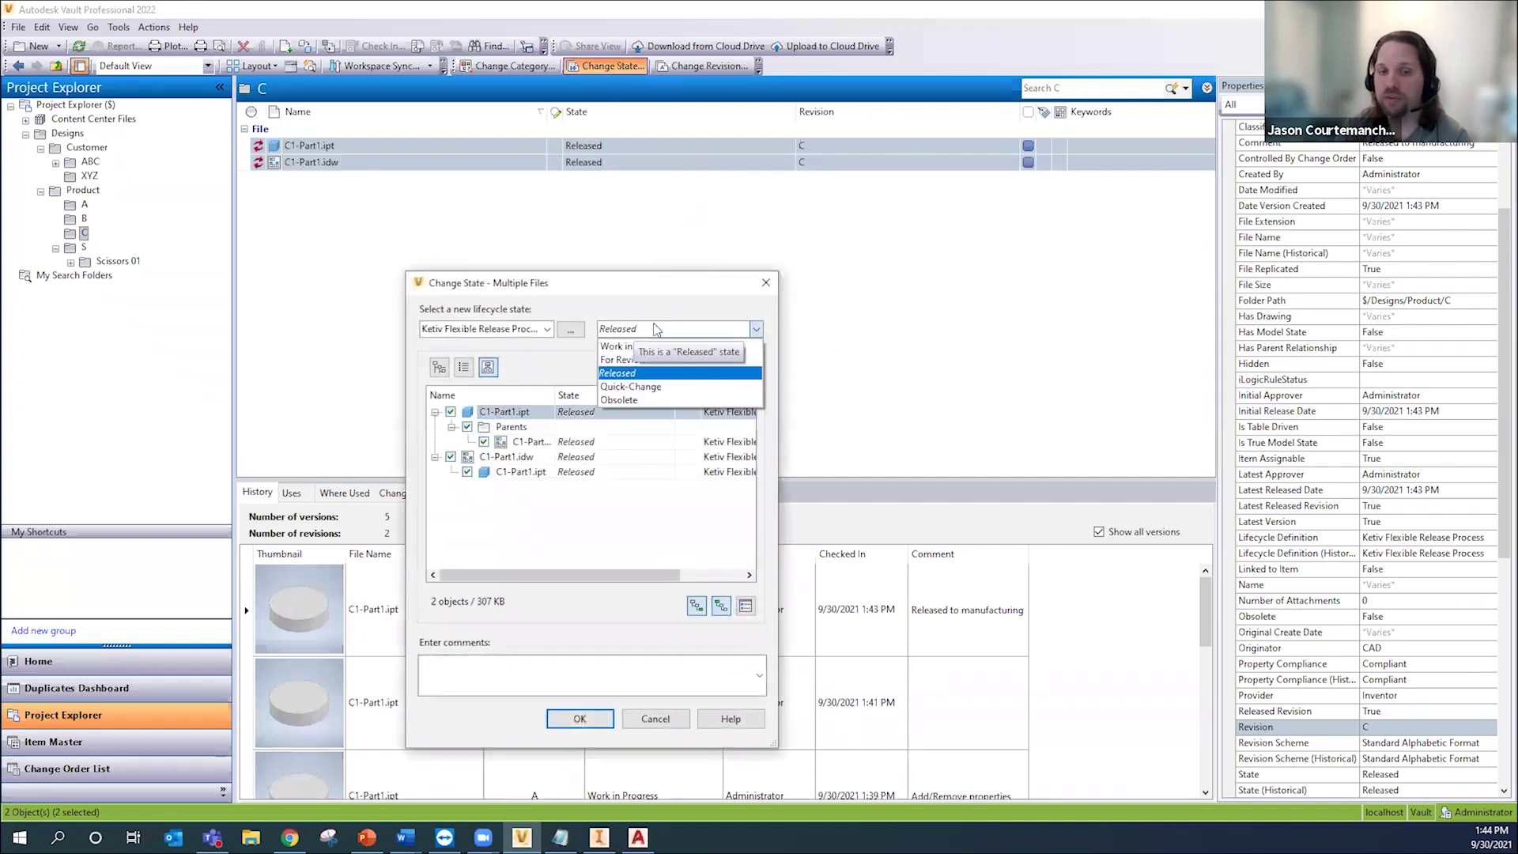
click(650, 347)
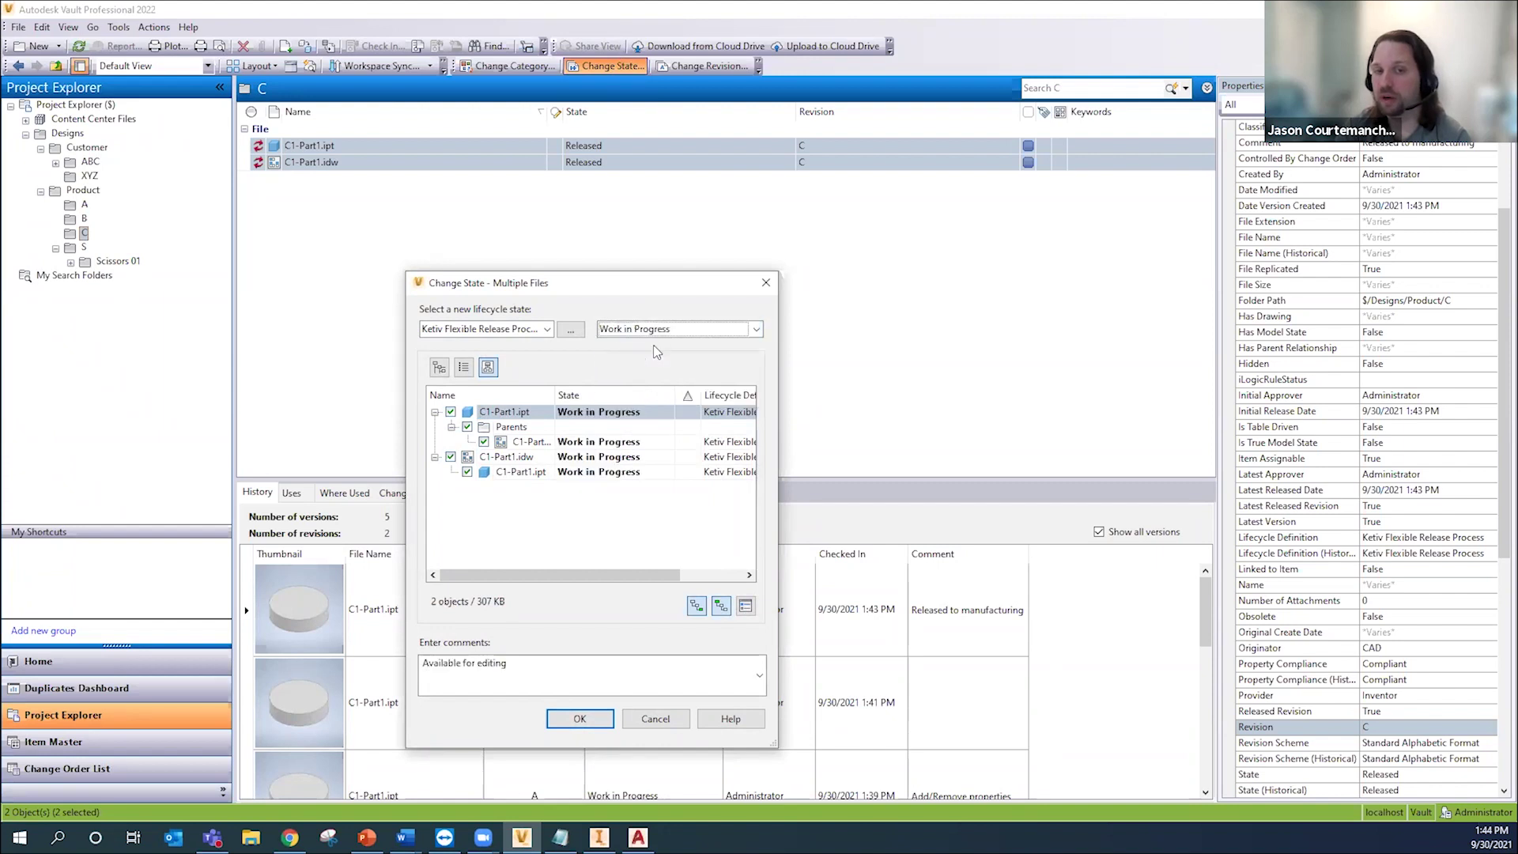
click(581, 719)
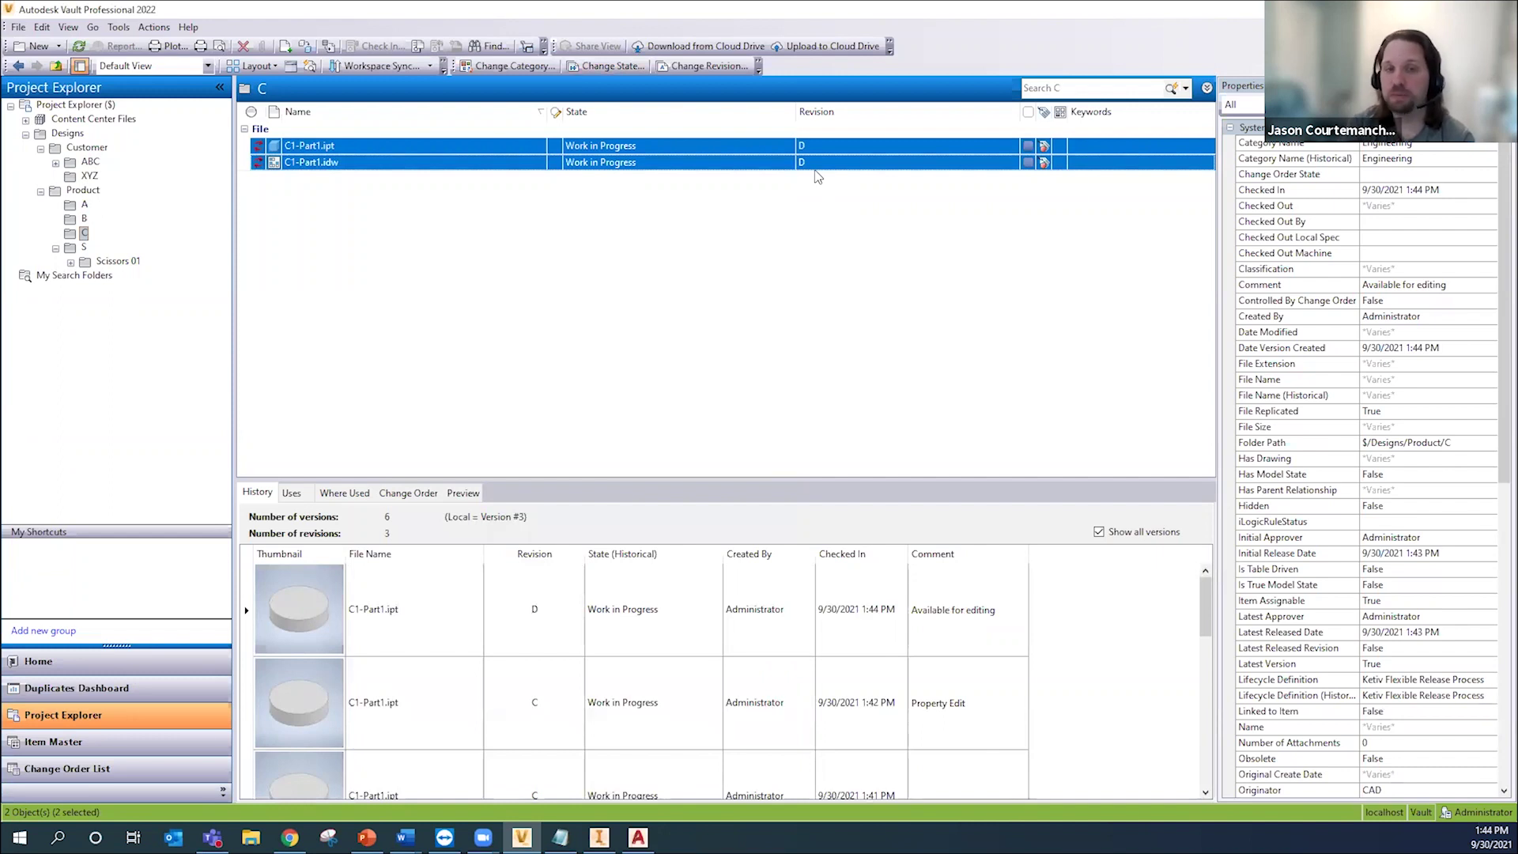
Step: Get the latest versions of C1-Part1.ipt and C1-Part1.idw into the workspace and check their property compliance status
right_click(458, 163)
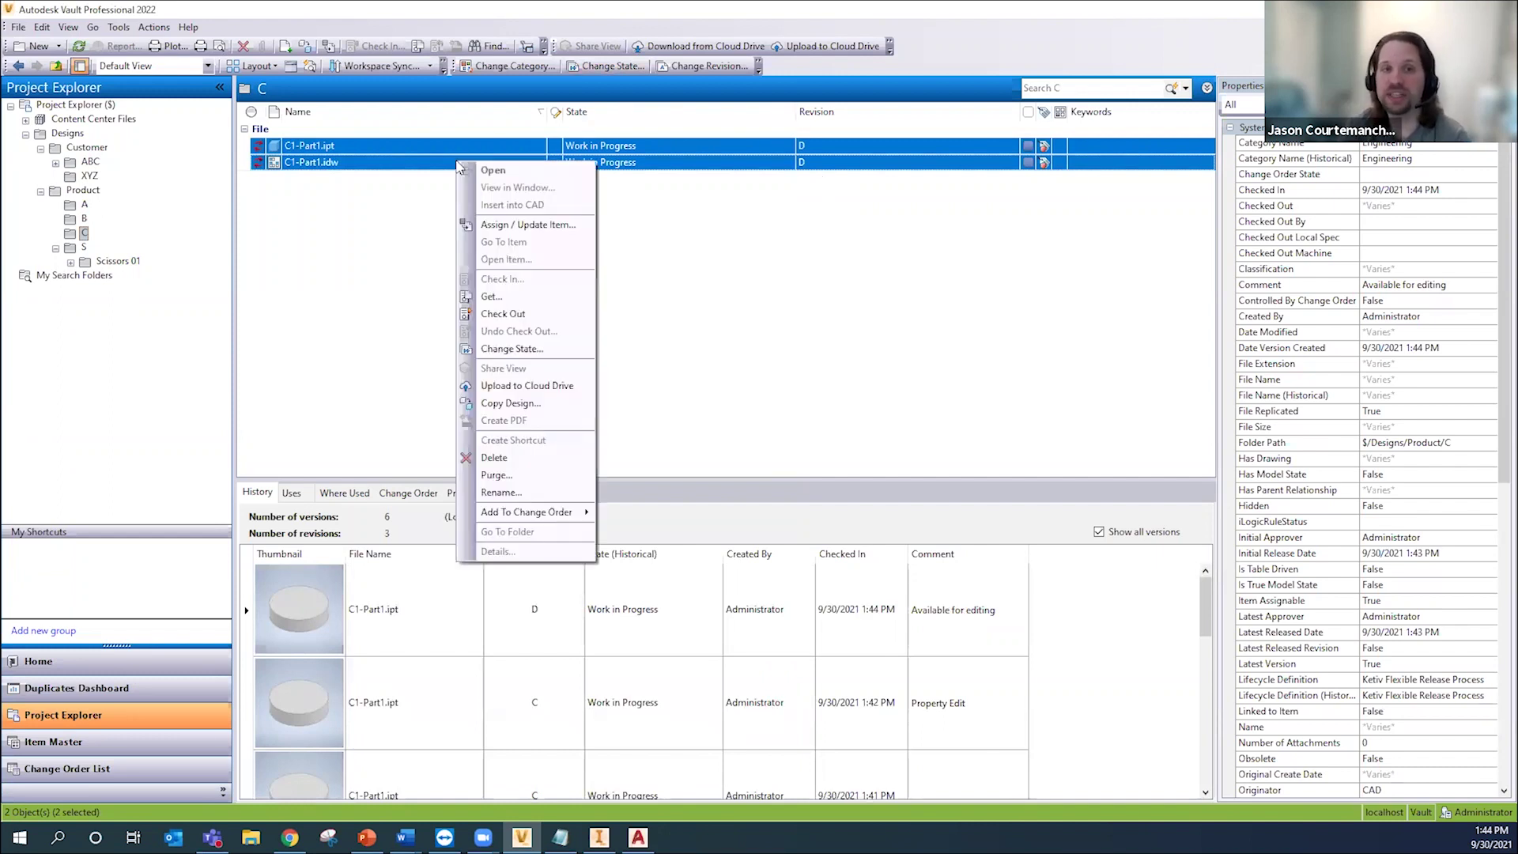
click(509, 299)
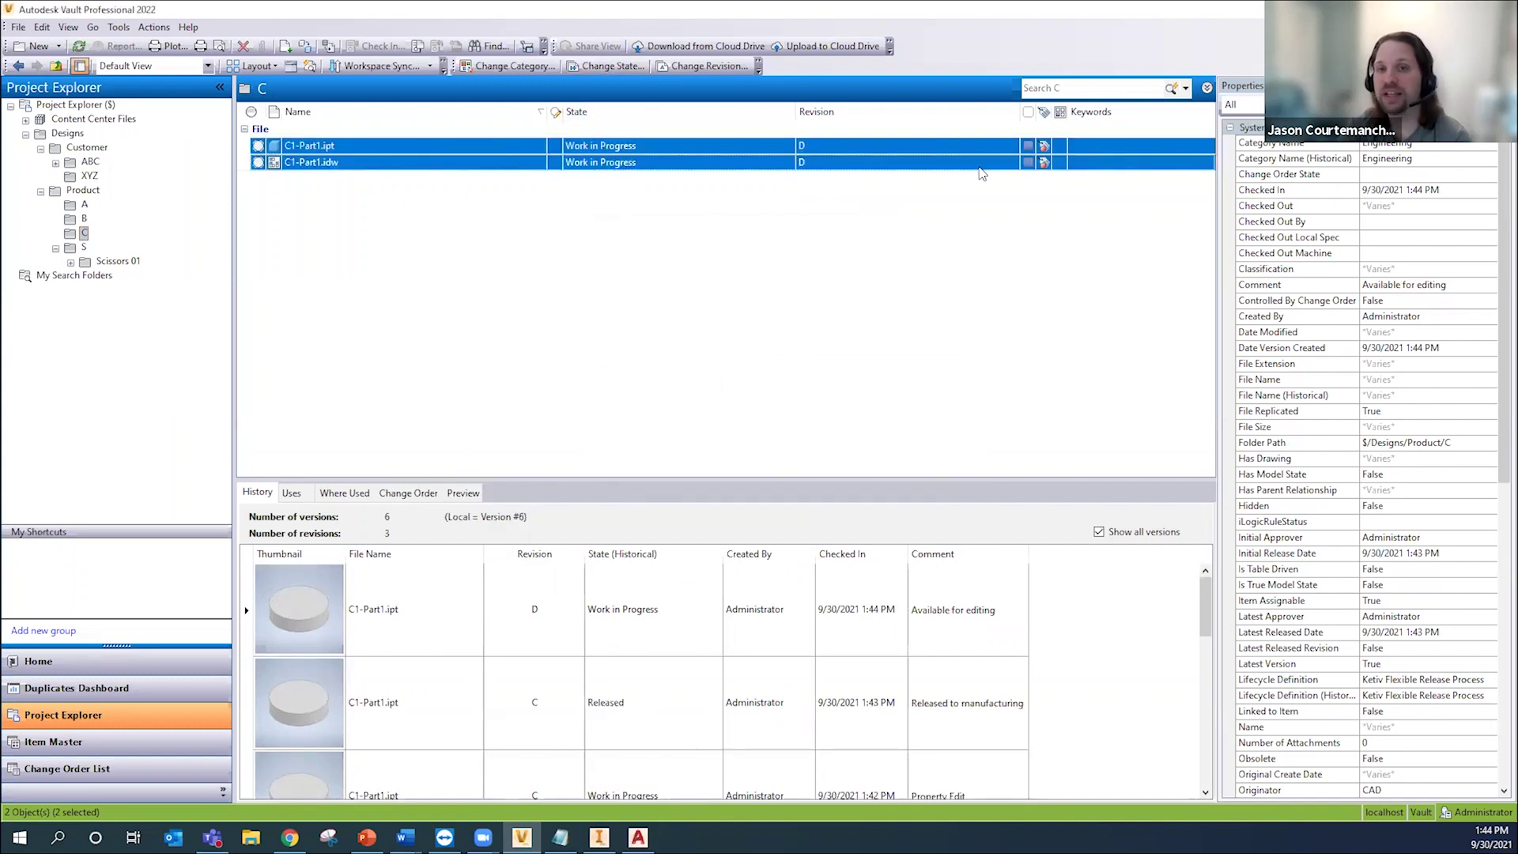
mouse_move(1045, 153)
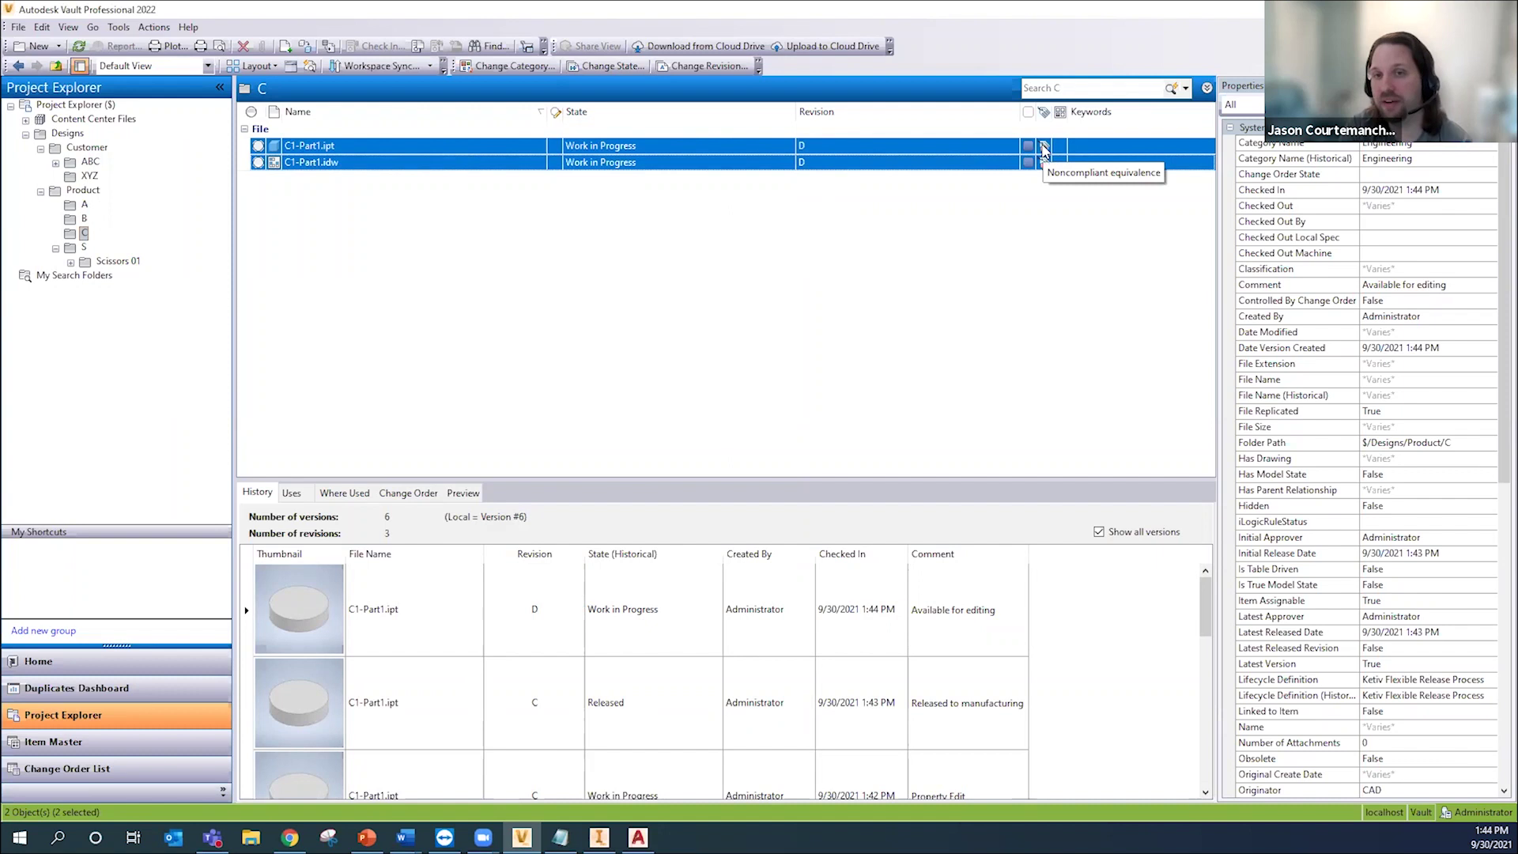
Step: Review the system Revision property's mapping to Inventor's User Status and where it is used, close the settings, and inspect the files' properties
click(118, 27)
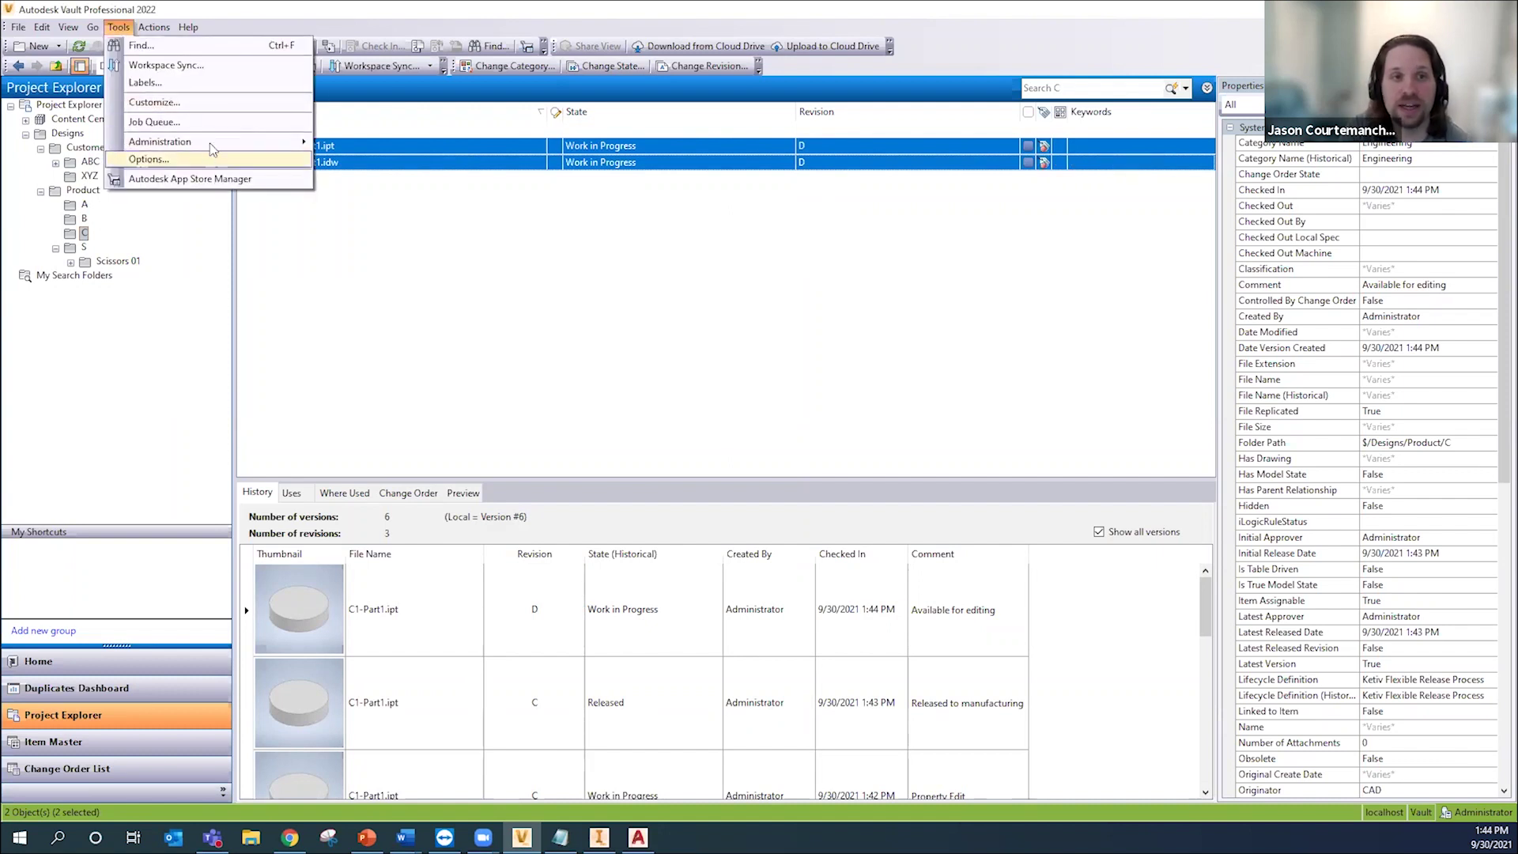
click(149, 159)
click(407, 158)
click(631, 363)
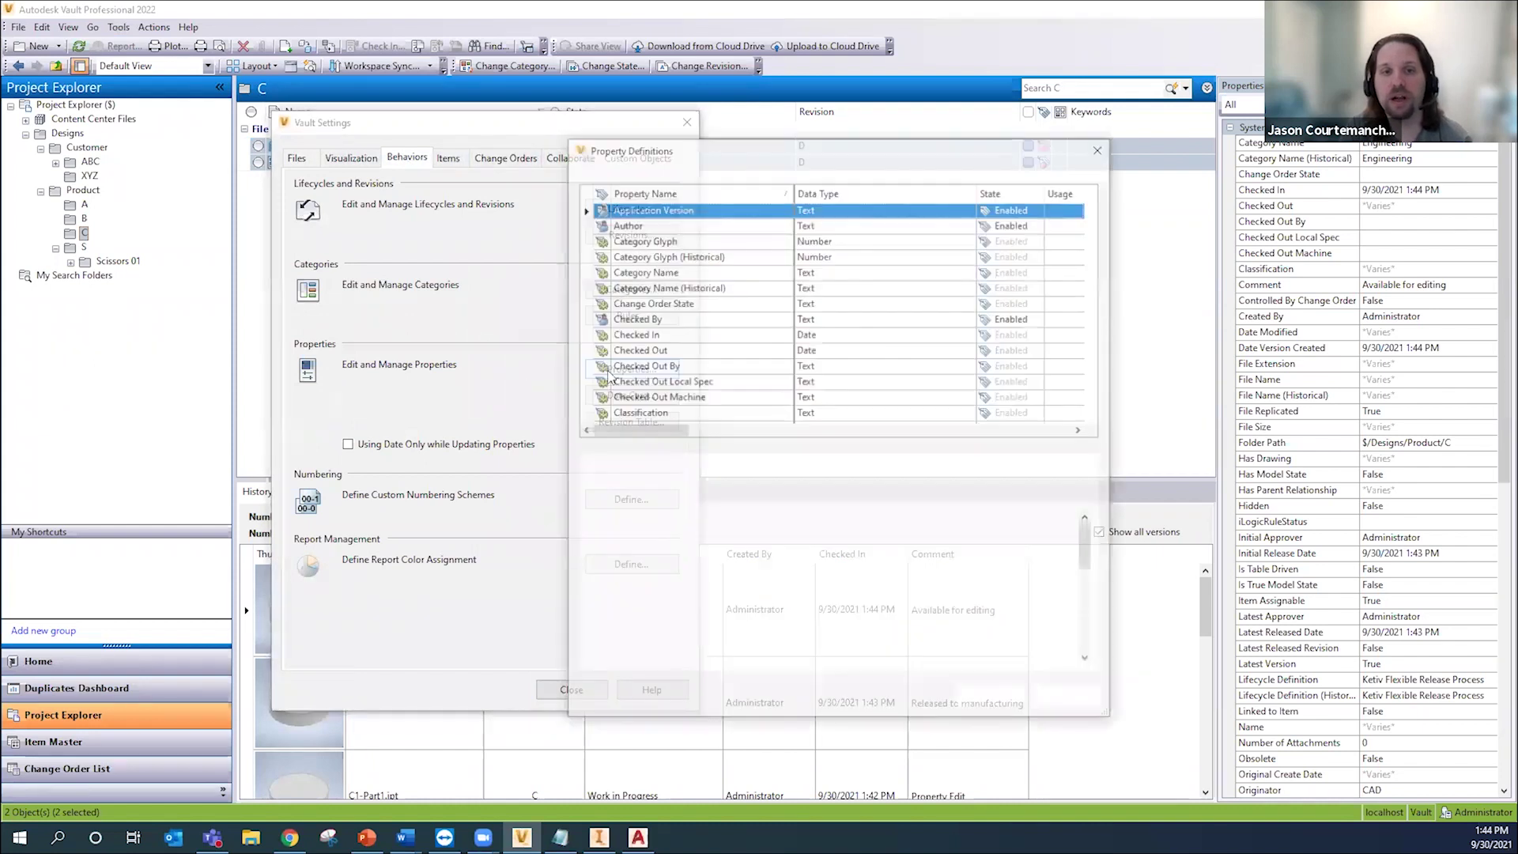
click(646, 239)
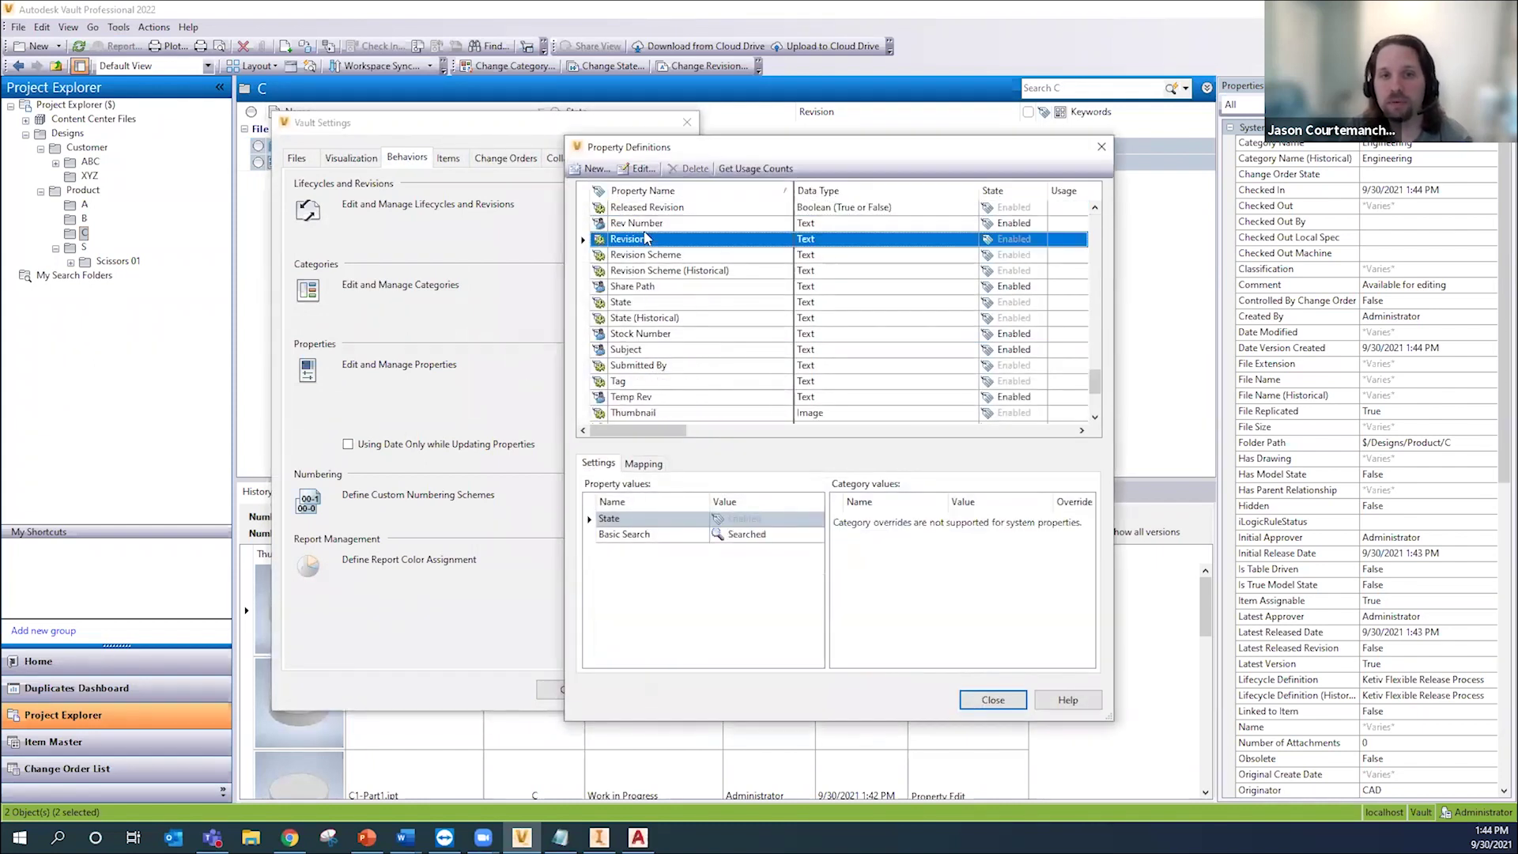
click(645, 464)
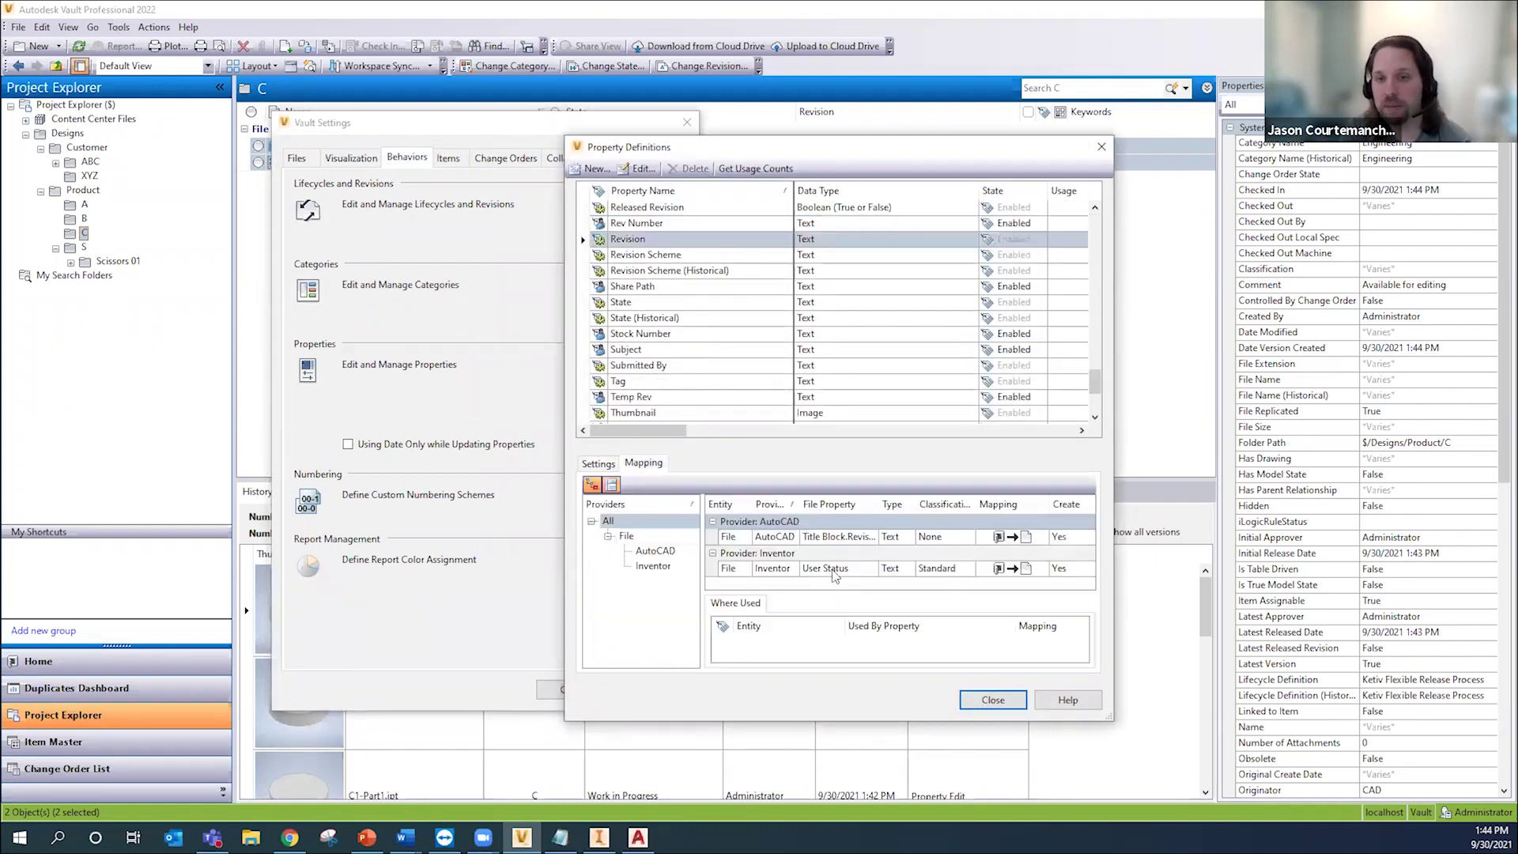
click(838, 570)
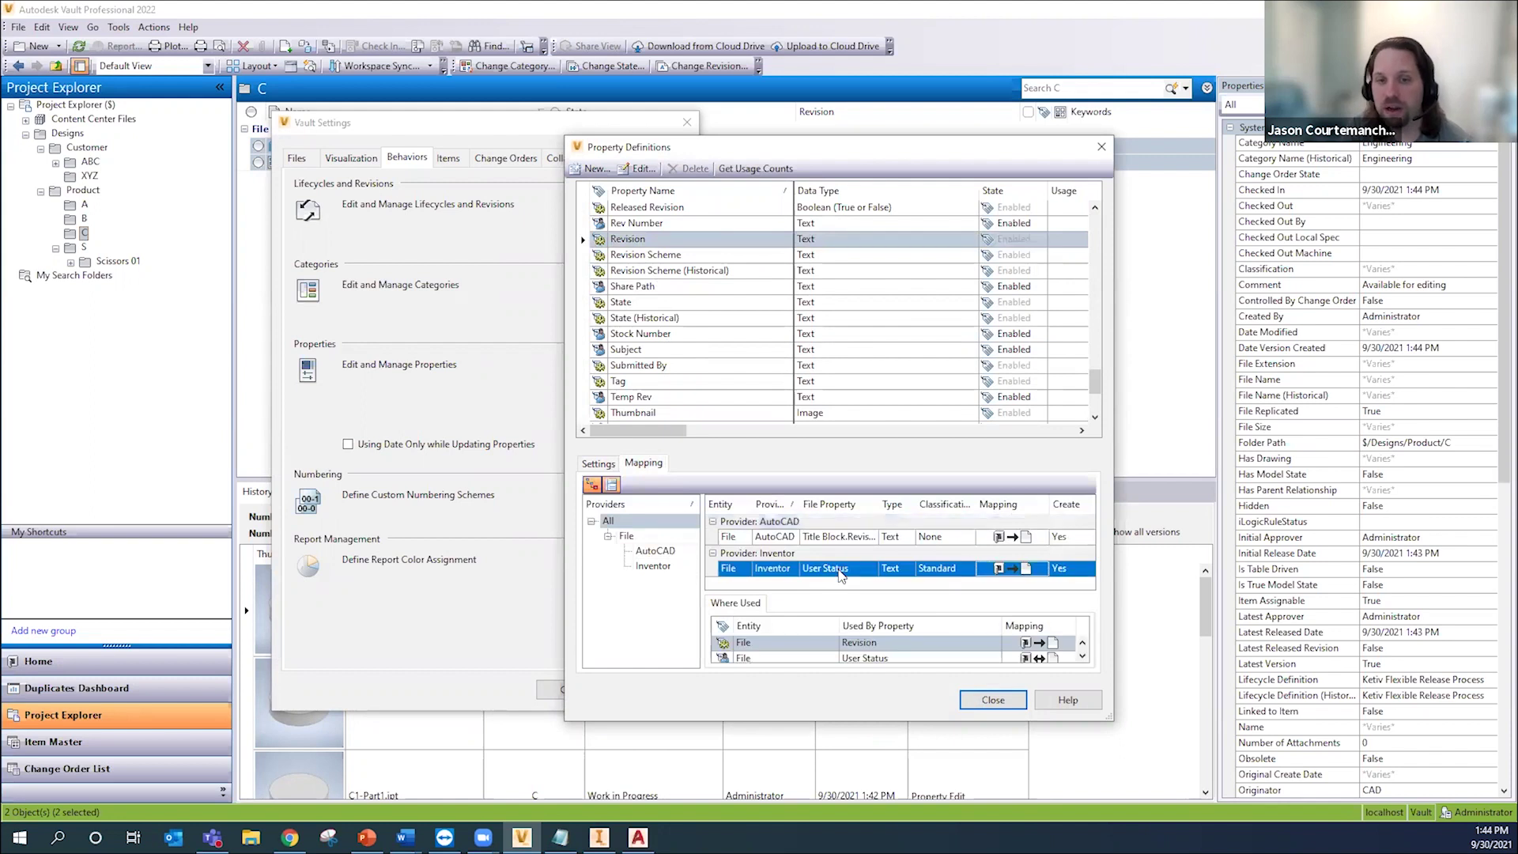
click(826, 644)
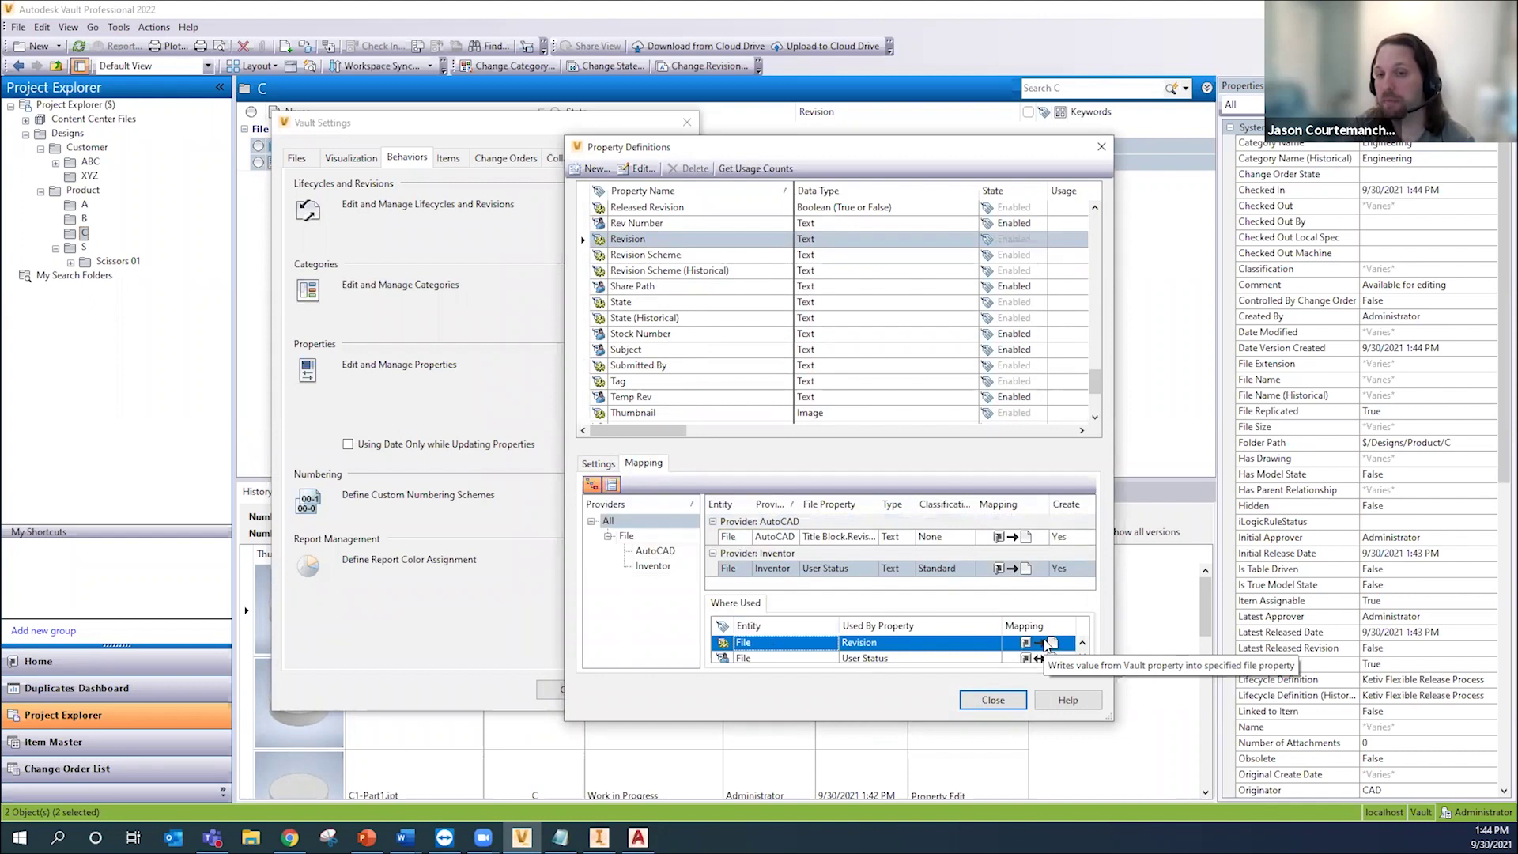
click(993, 699)
click(586, 686)
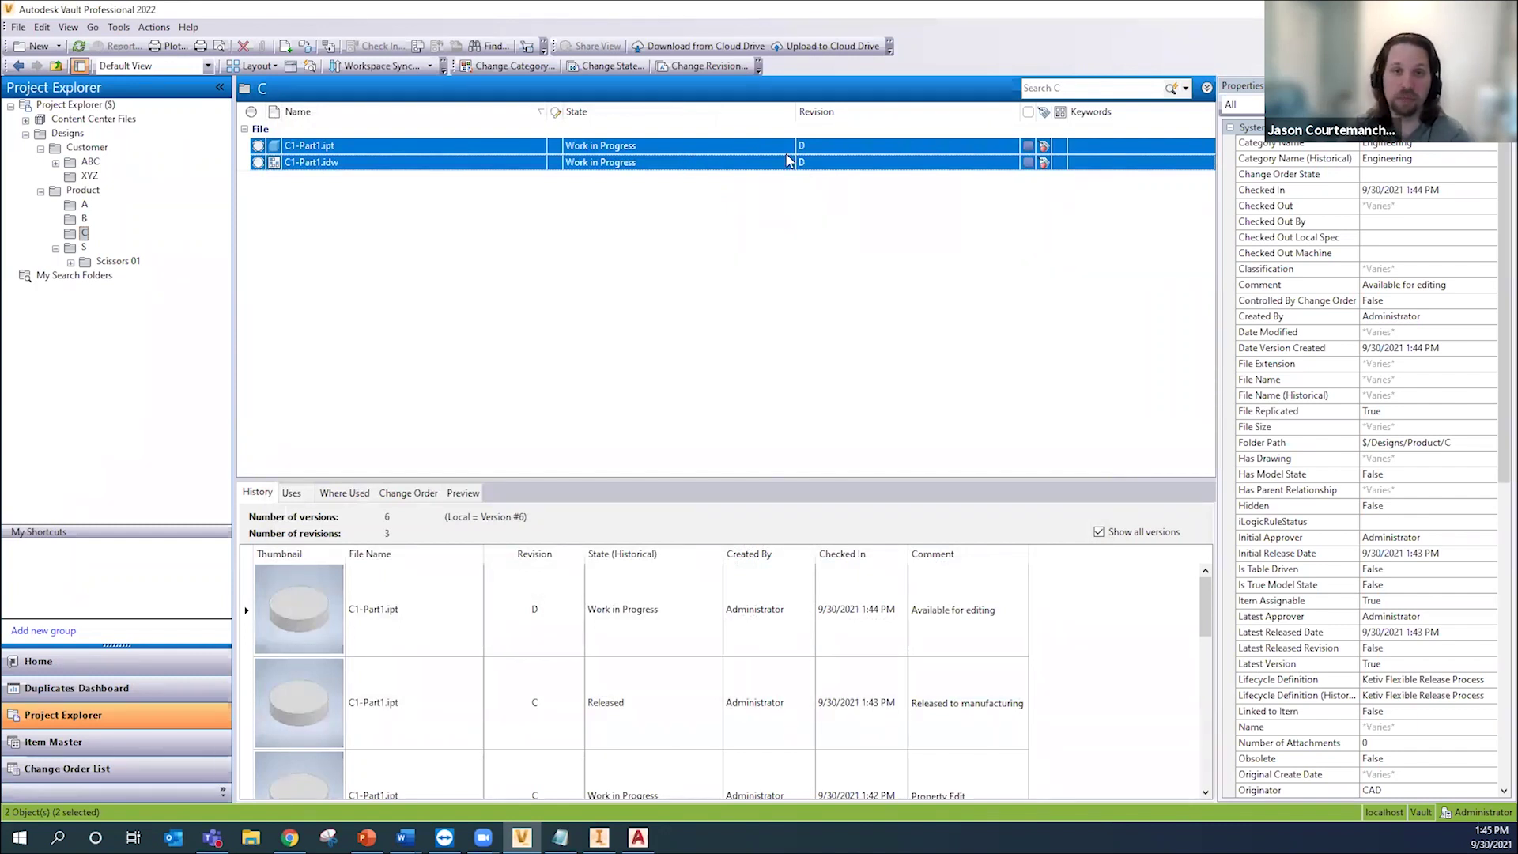
scroll(1389, 563, down, 5)
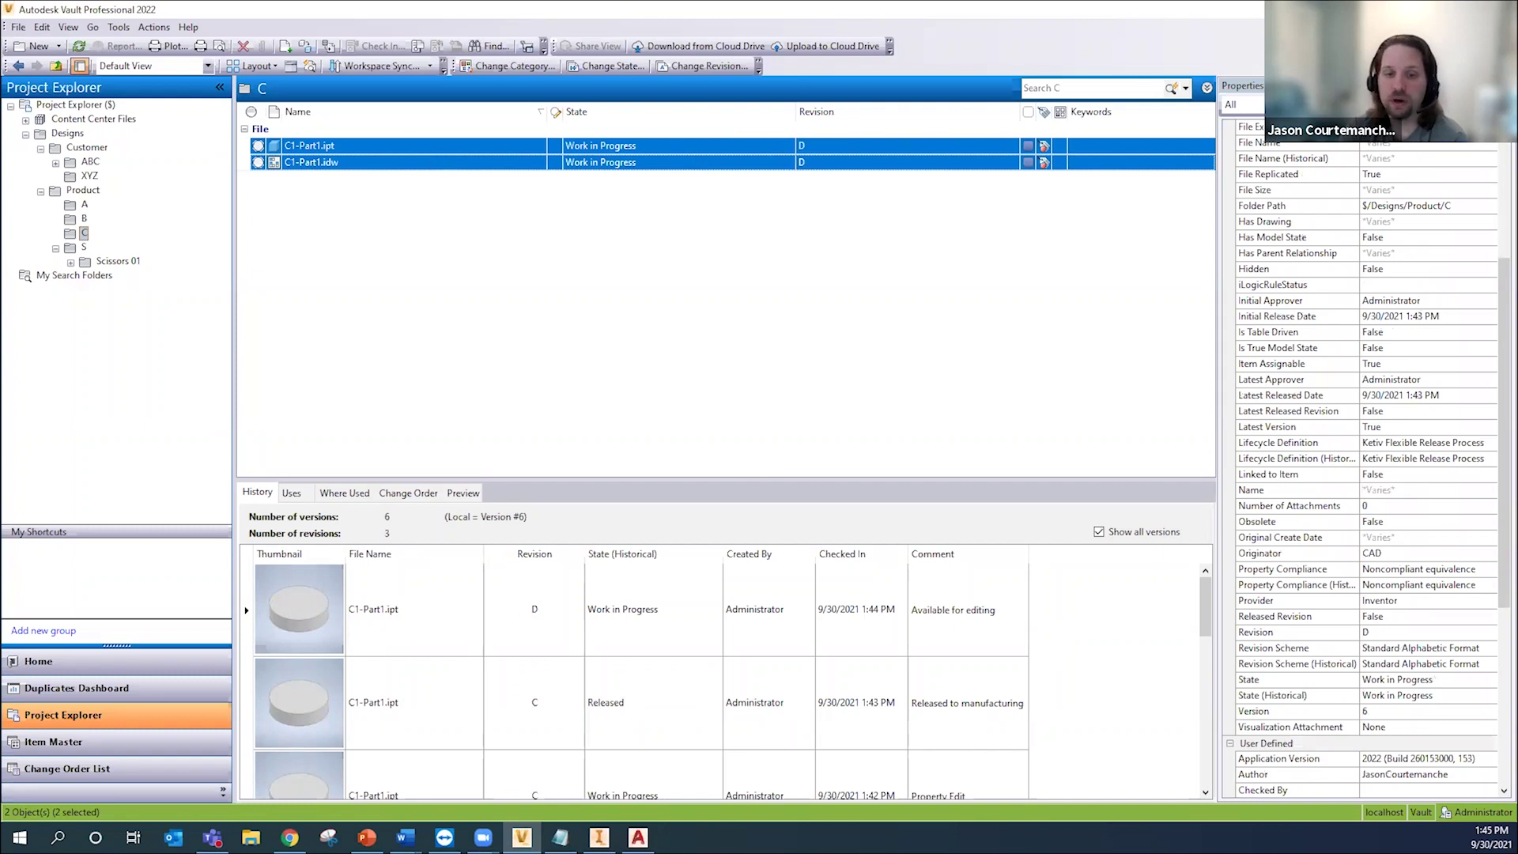
Step: Switch to Inventor and open C1-Part1.idw from the vault without checking it out
click(600, 837)
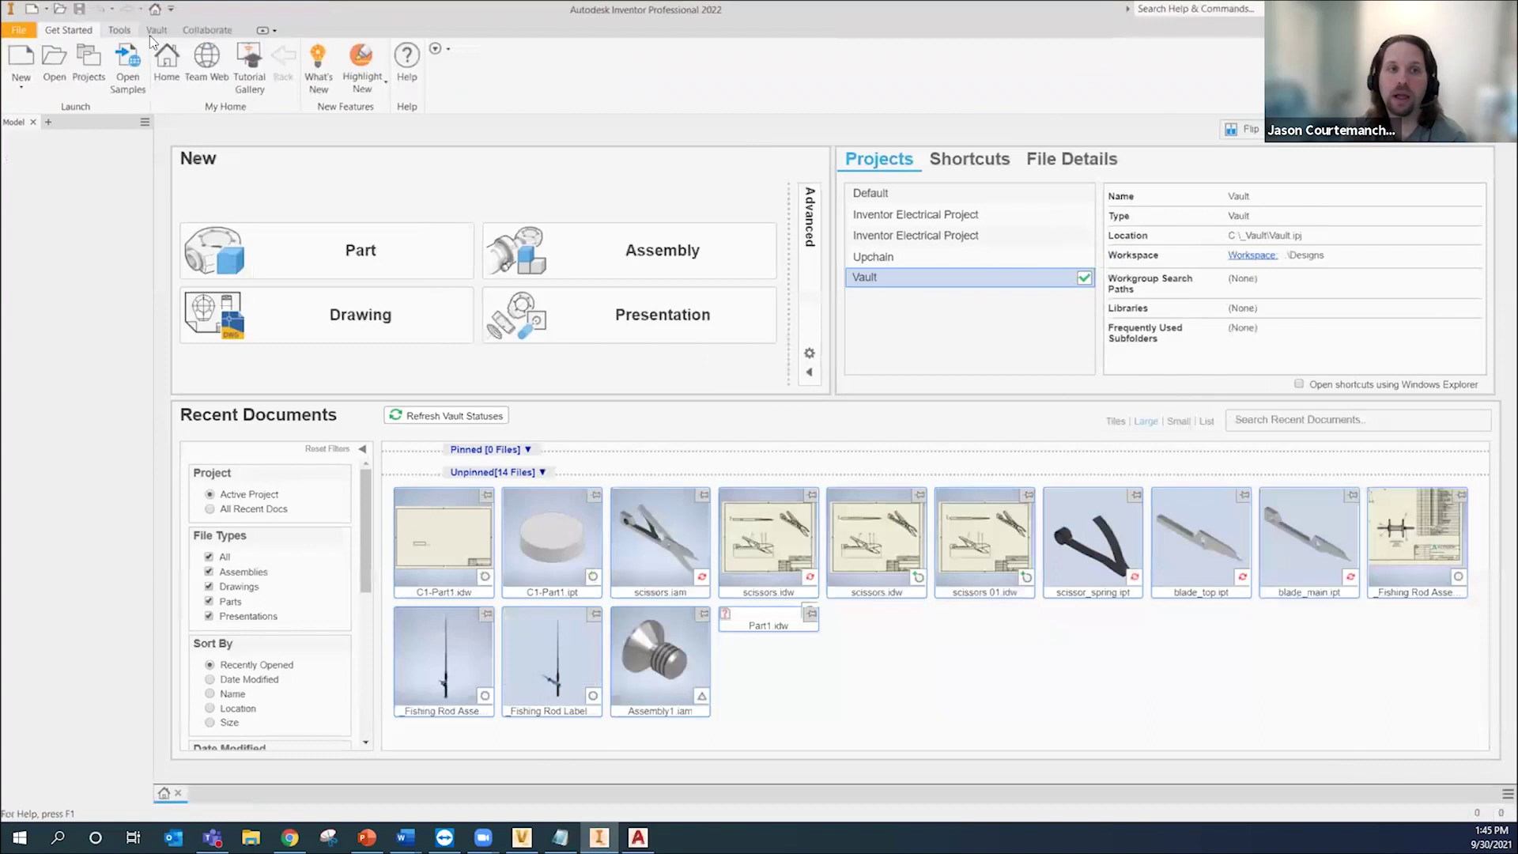
click(156, 30)
click(136, 63)
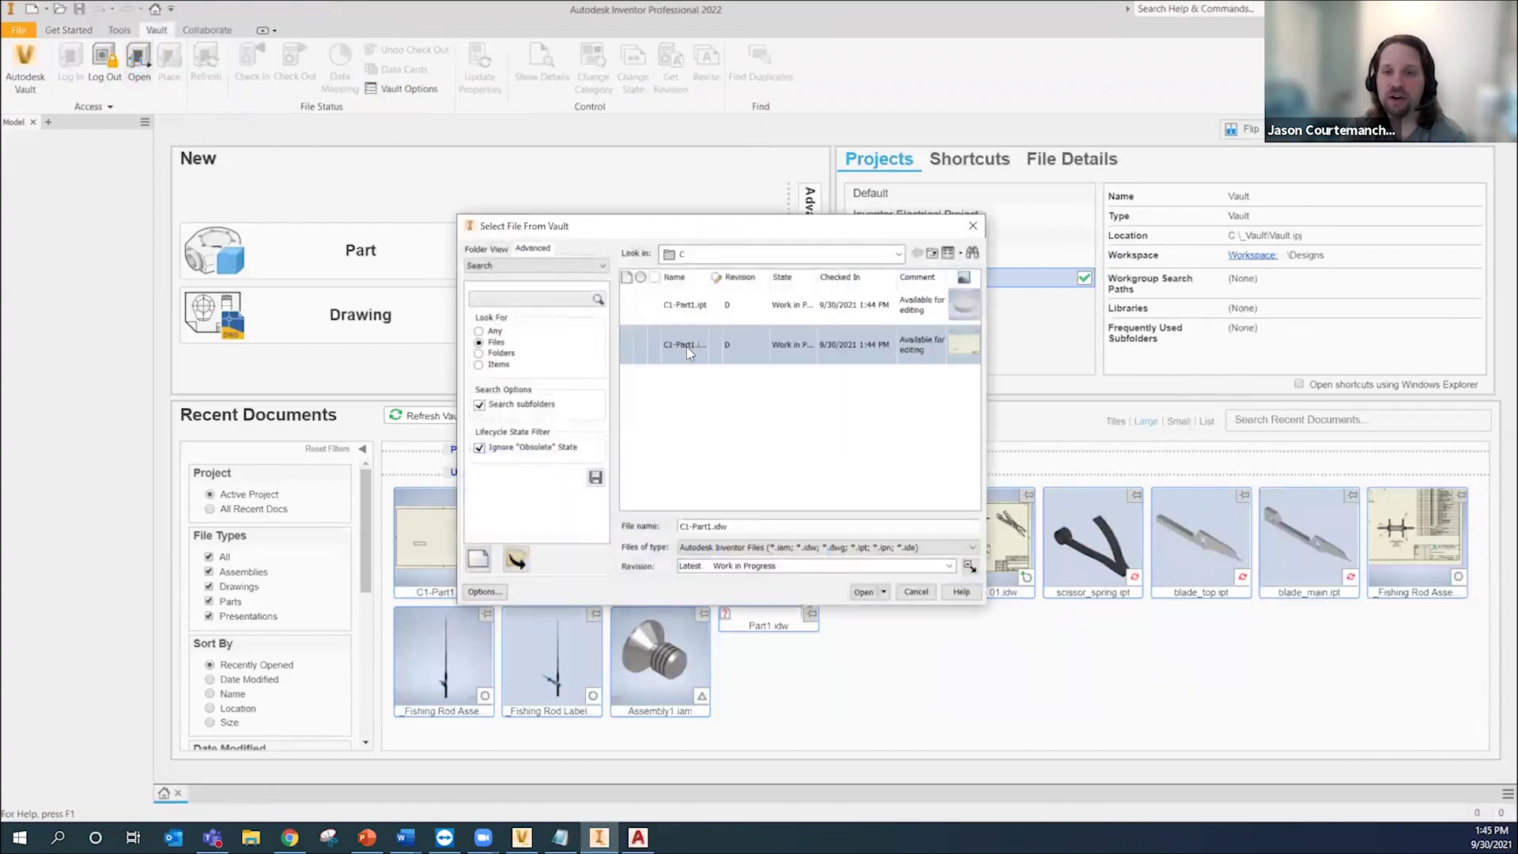
click(687, 348)
double_click(686, 346)
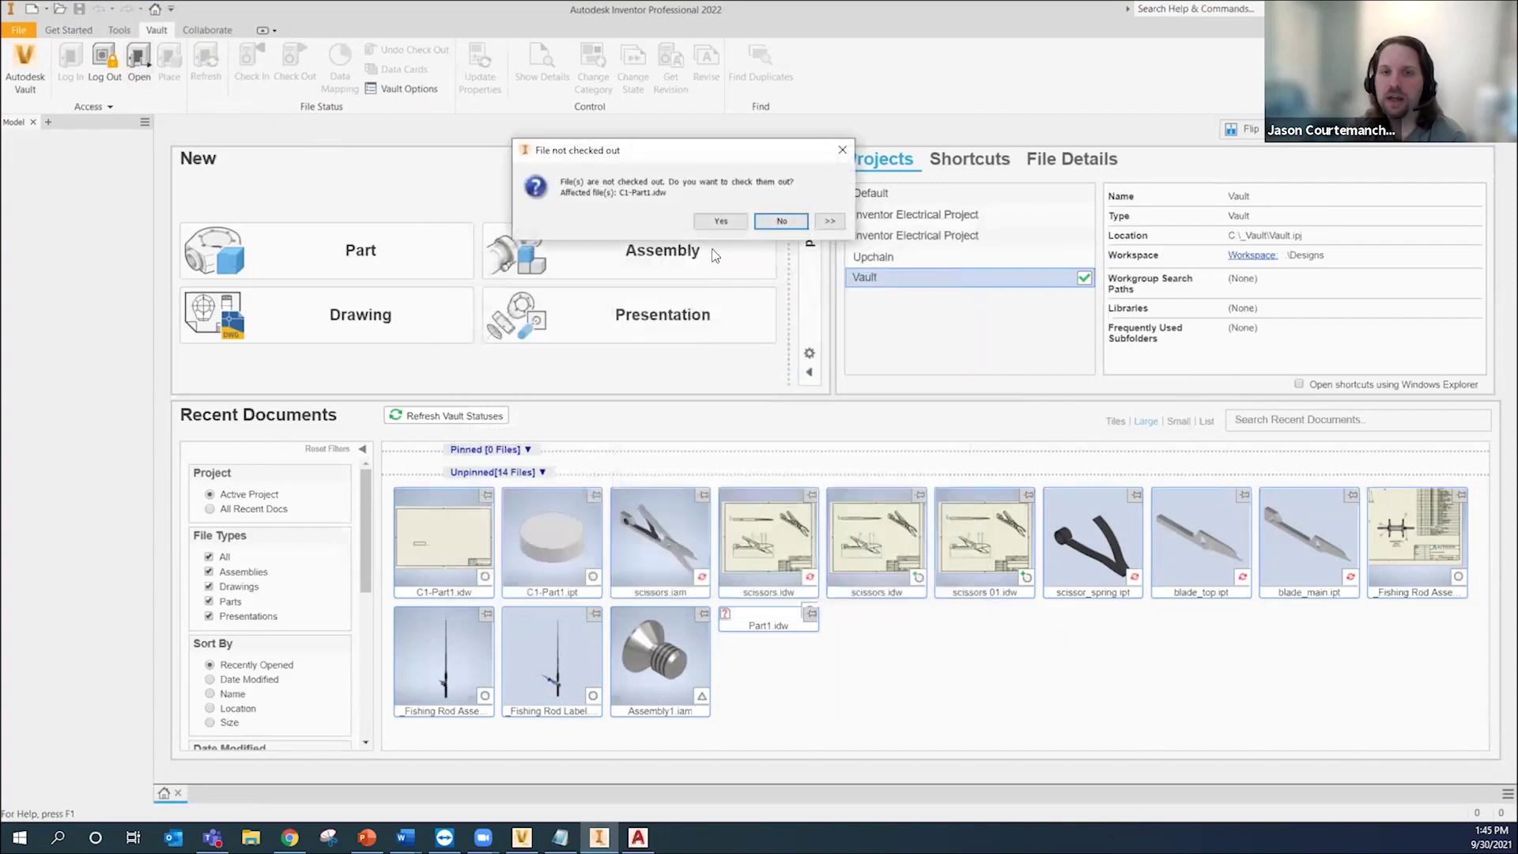
click(758, 224)
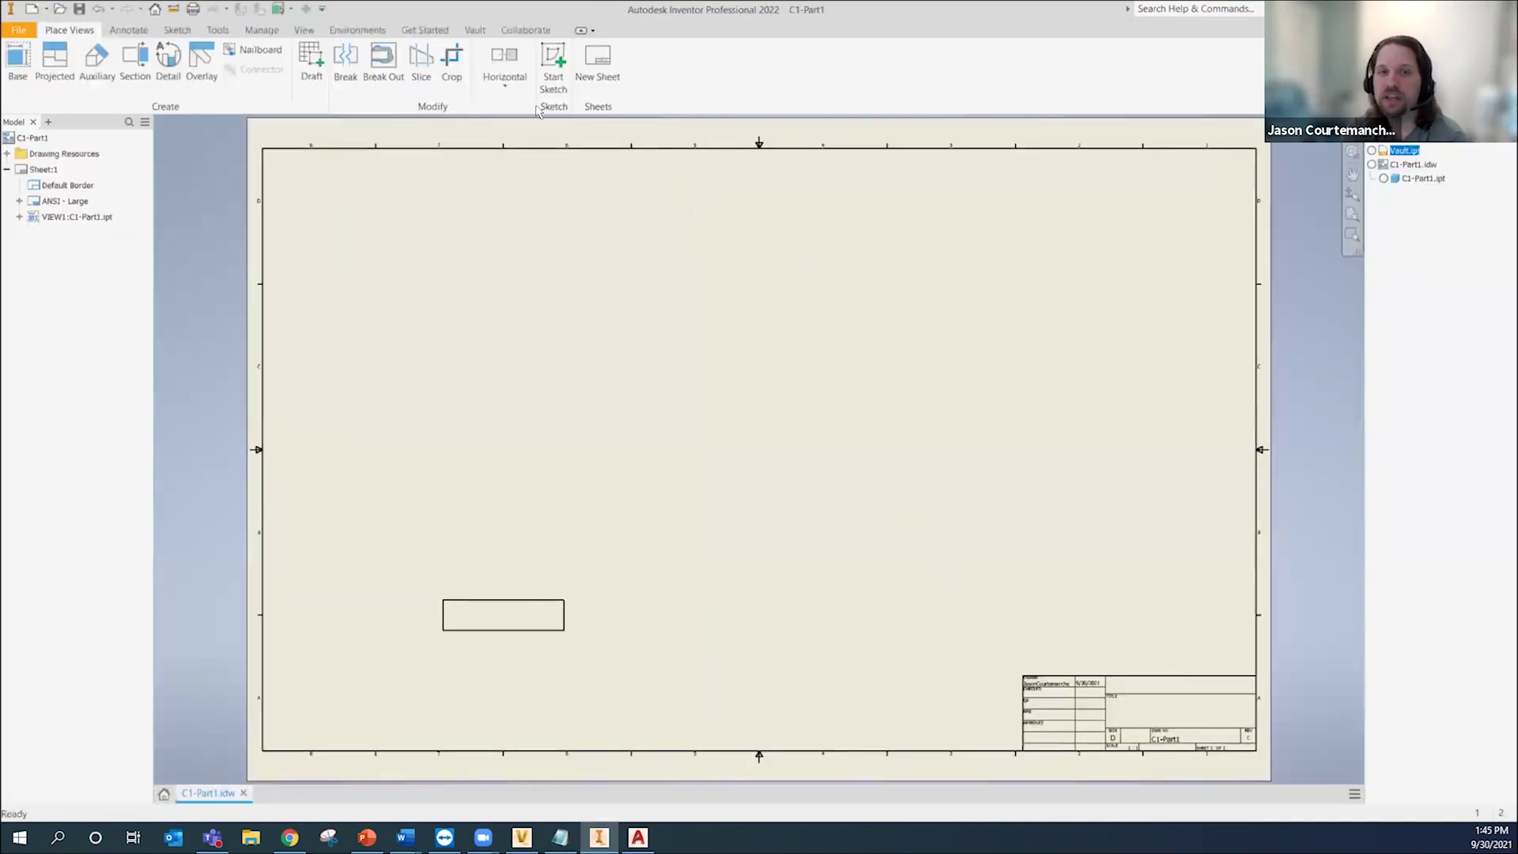
Step: Review the vault commands available for the C1-Part1 drawing, including Update Properties, and close the drawing unchanged
click(425, 30)
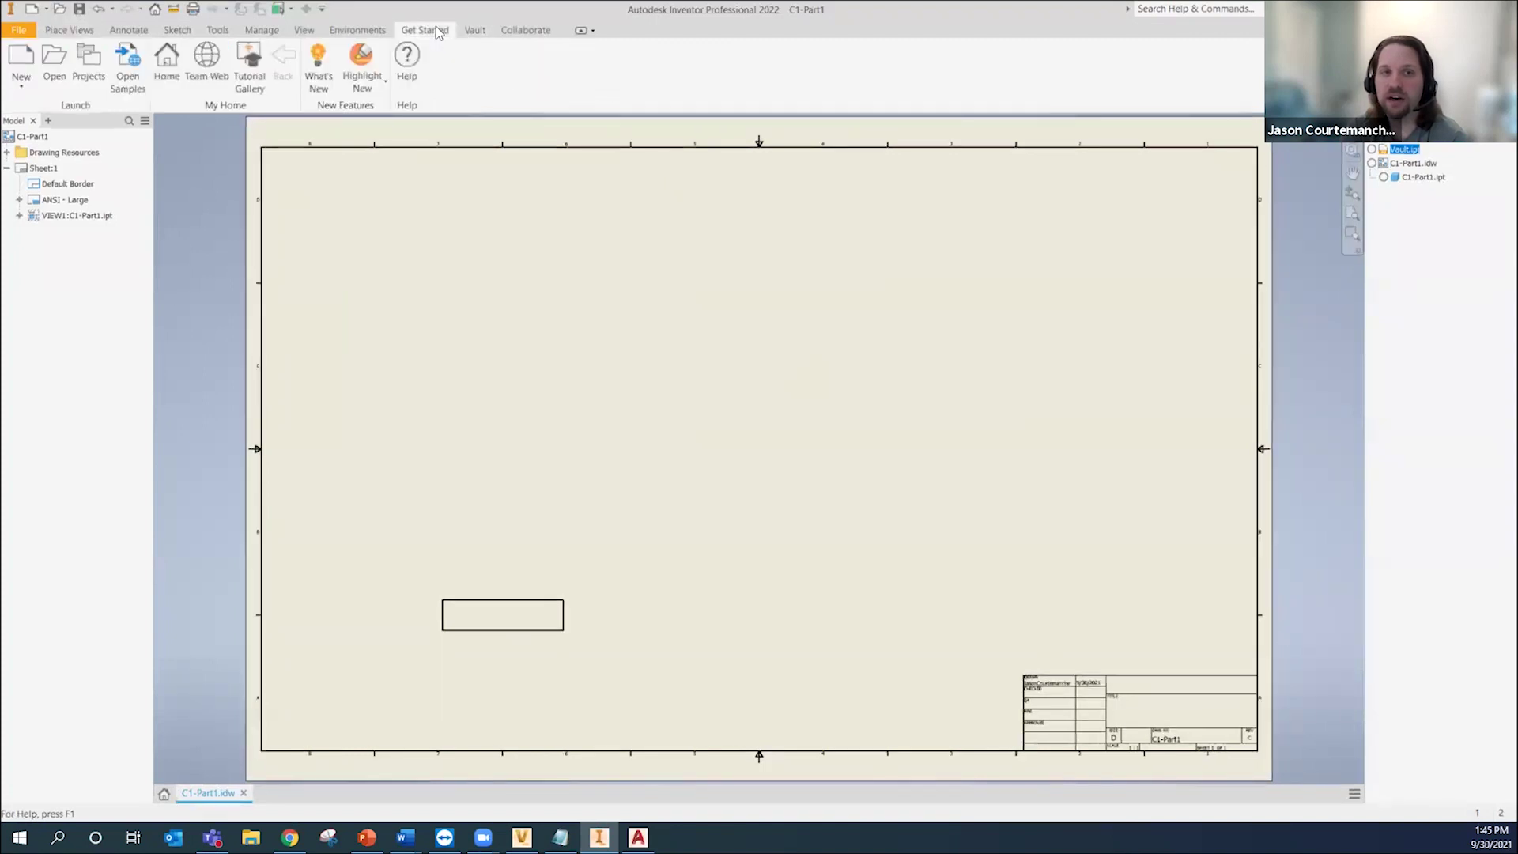
click(475, 30)
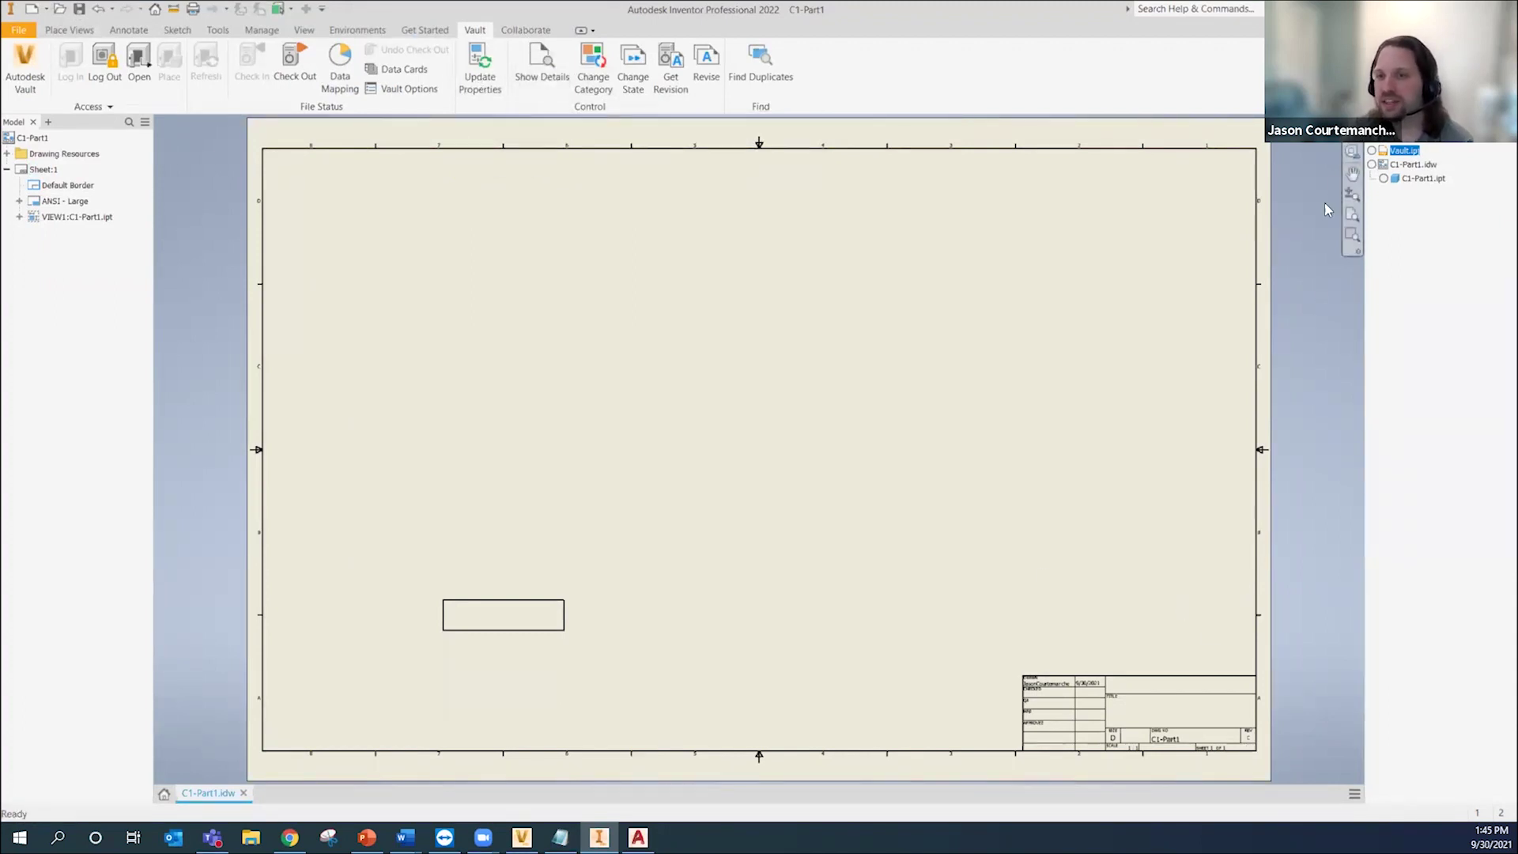
key(ctrl+F4)
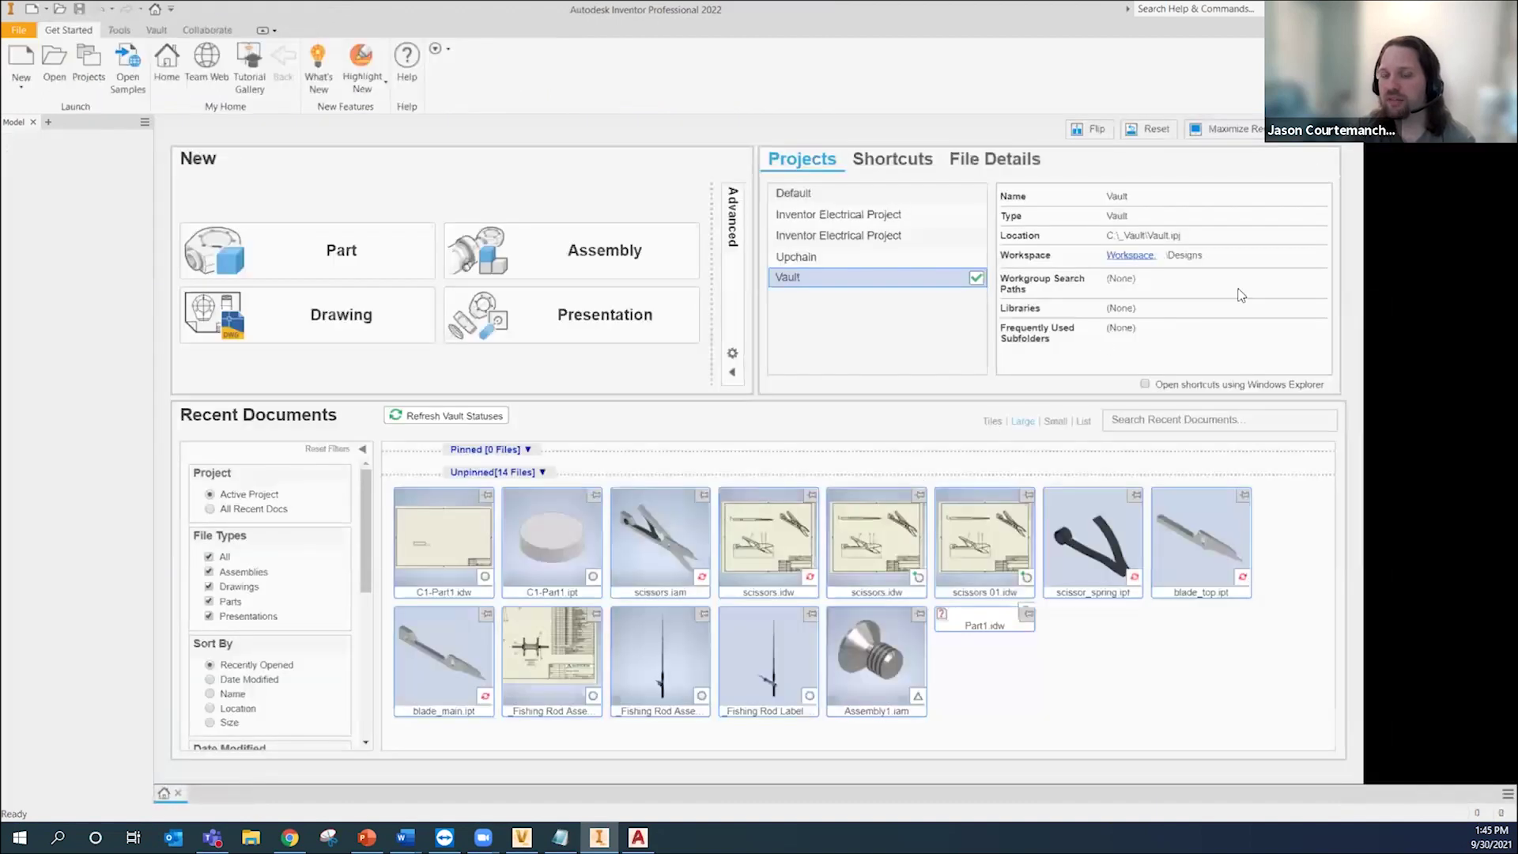
Step: Return to Vault, synchronize the properties of both C1-Part1 files, review the User Status results, and close the report
key(alt+Tab)
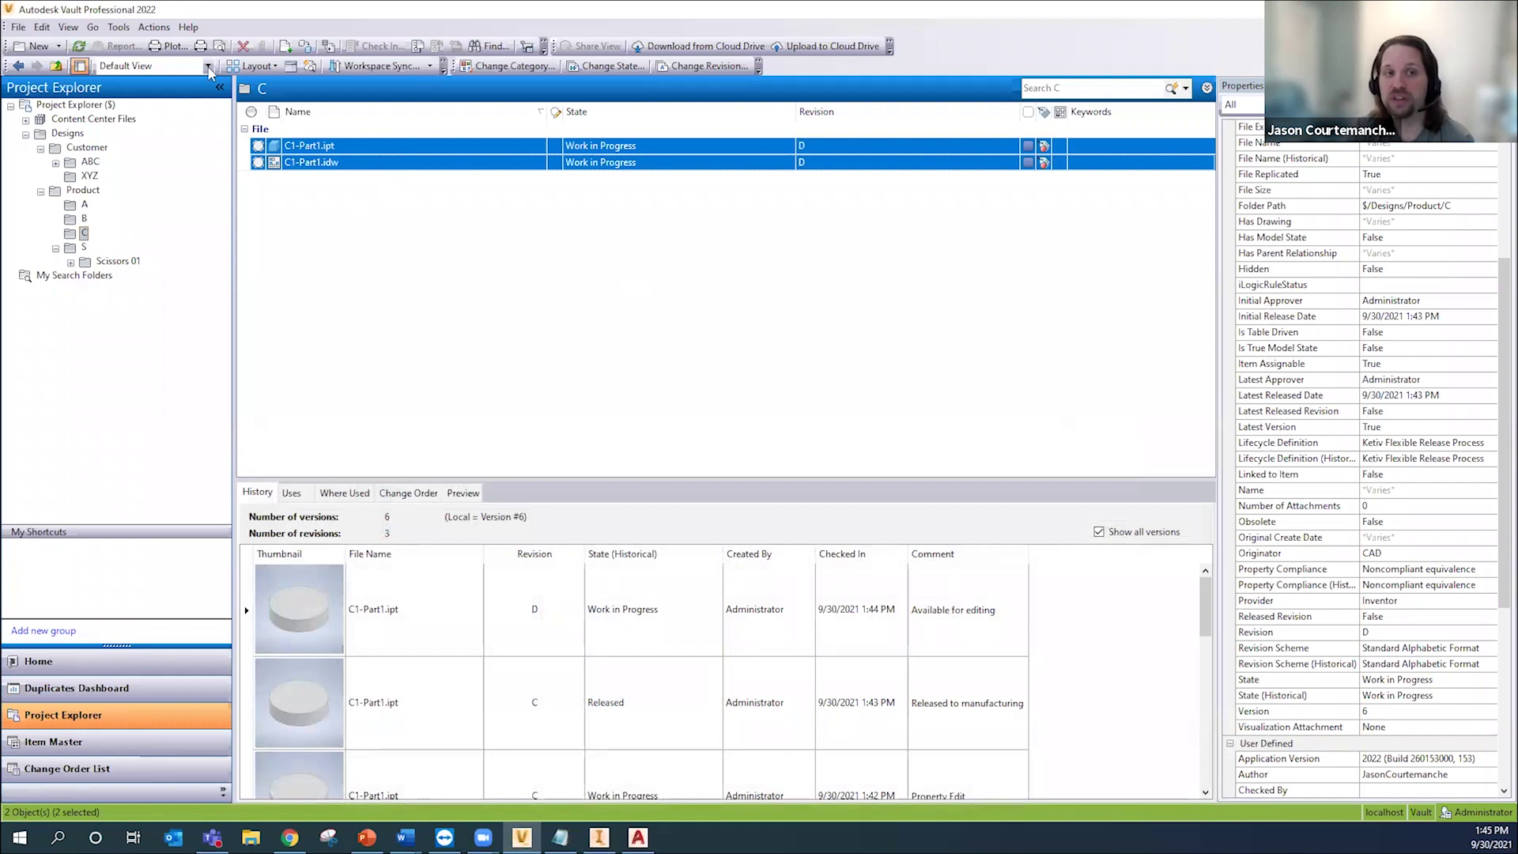
click(154, 27)
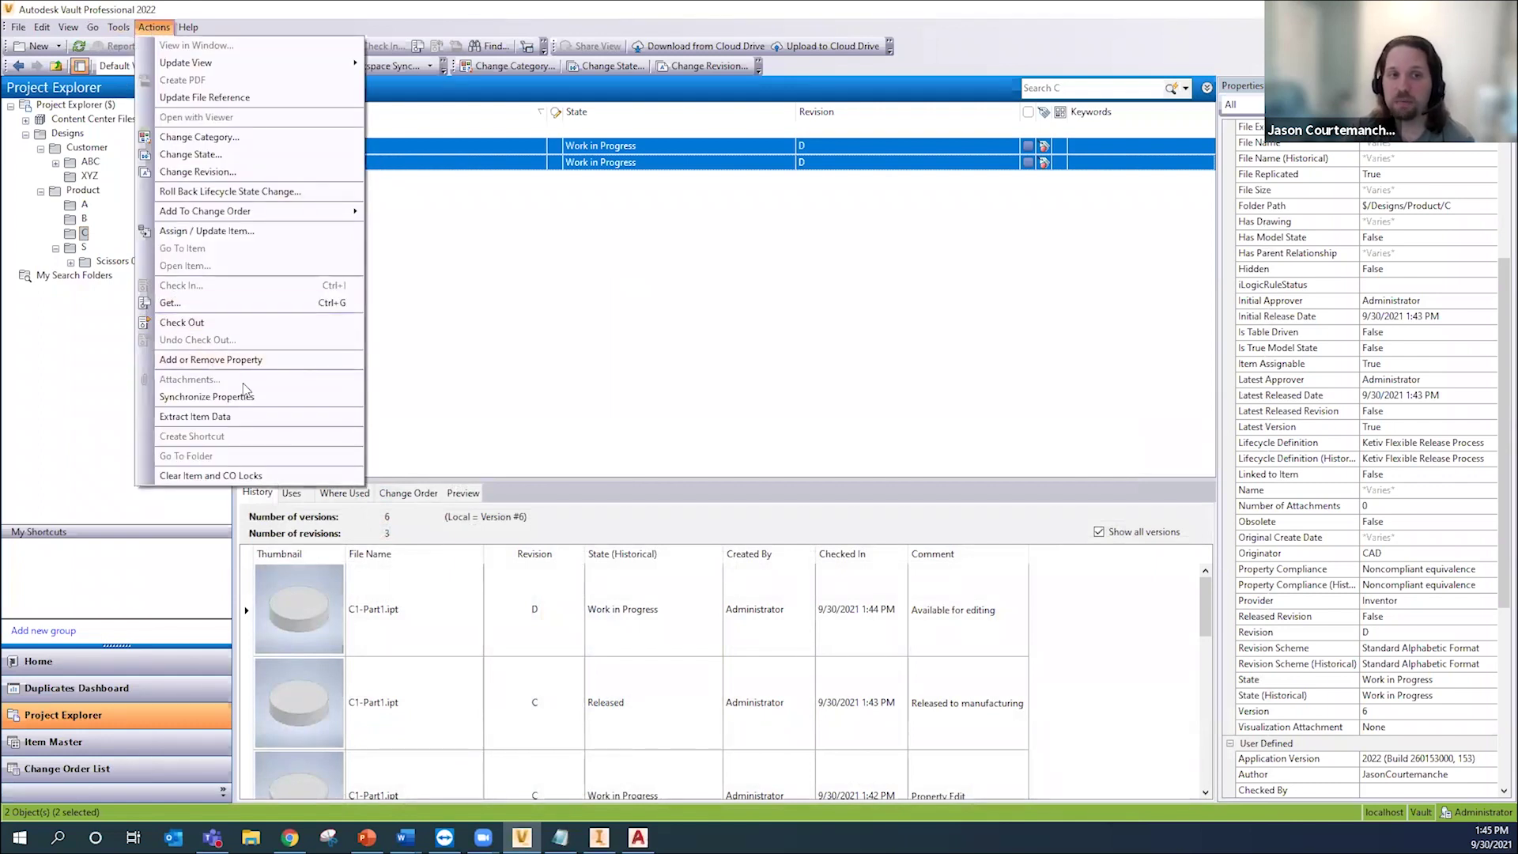
click(245, 395)
click(802, 592)
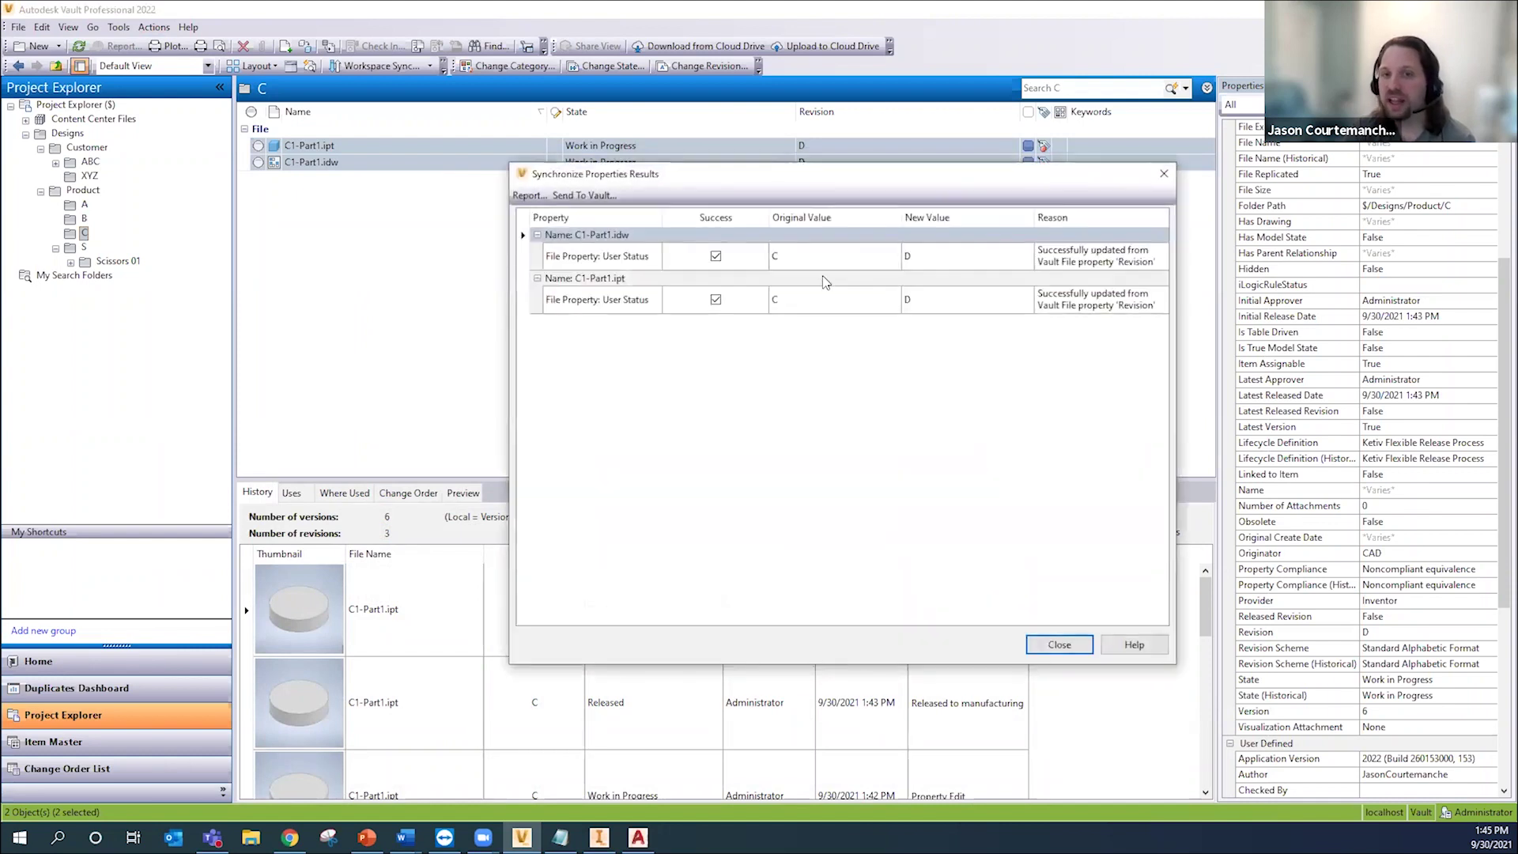
drag(840, 195, 796, 245)
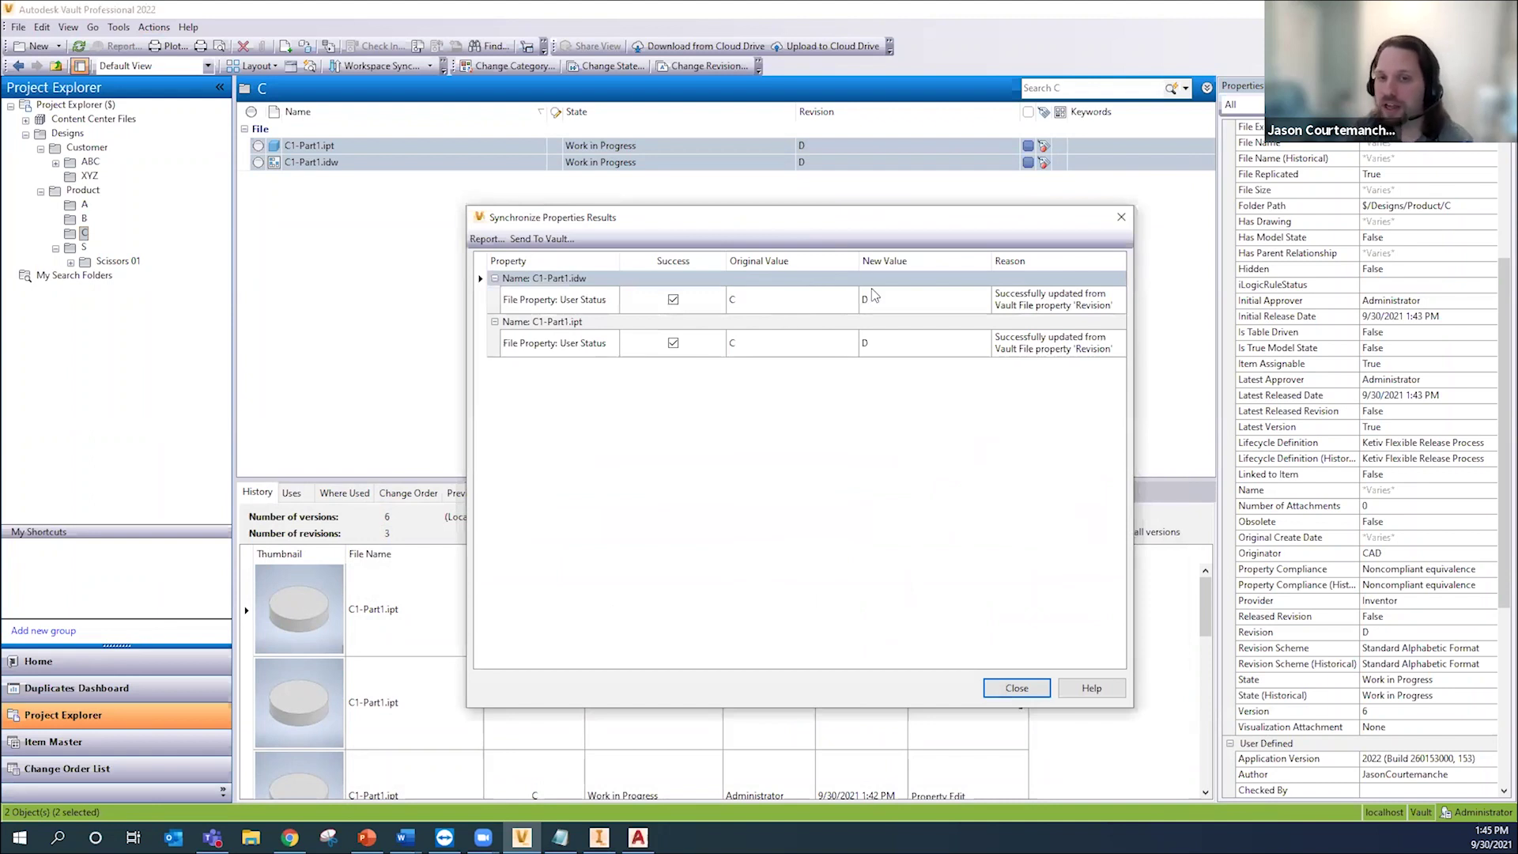
click(1020, 688)
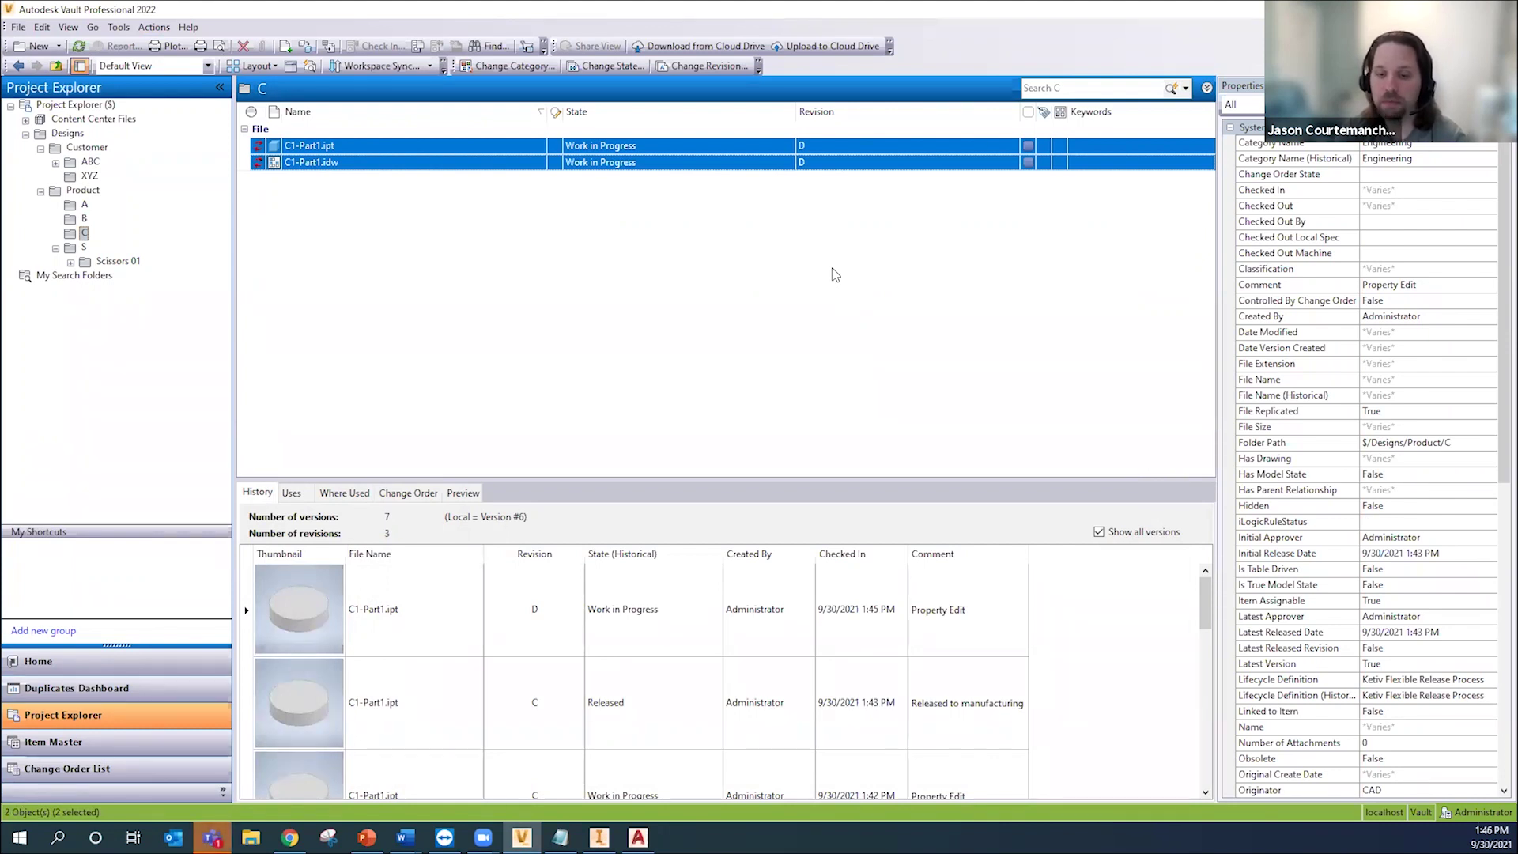
Step: Change the lifecycle state of C1-Part1.idw and its related part to Released
click(712, 162)
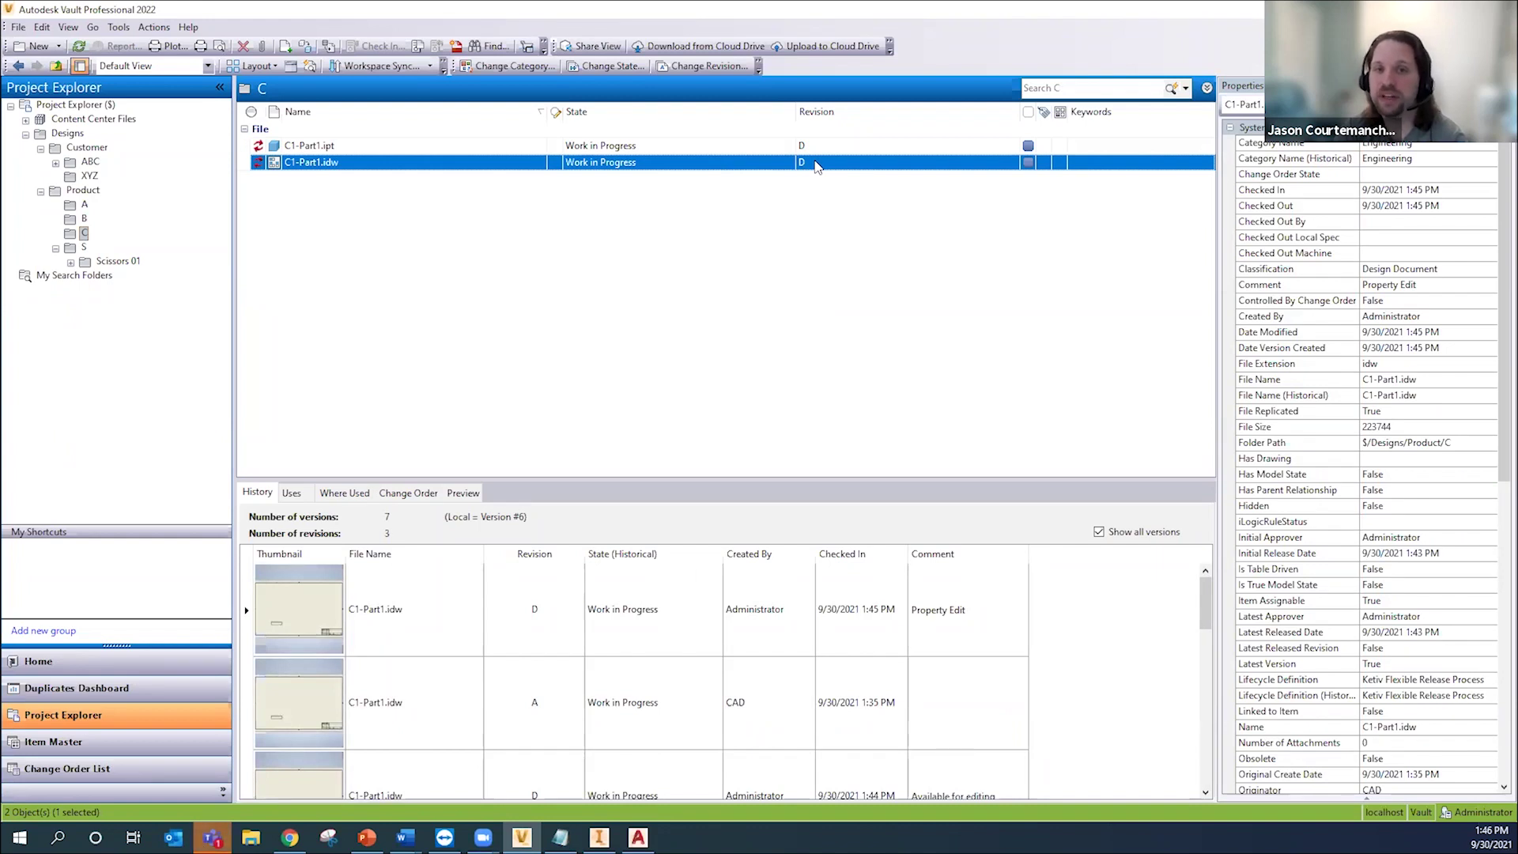
click(625, 70)
click(692, 328)
click(670, 370)
click(604, 713)
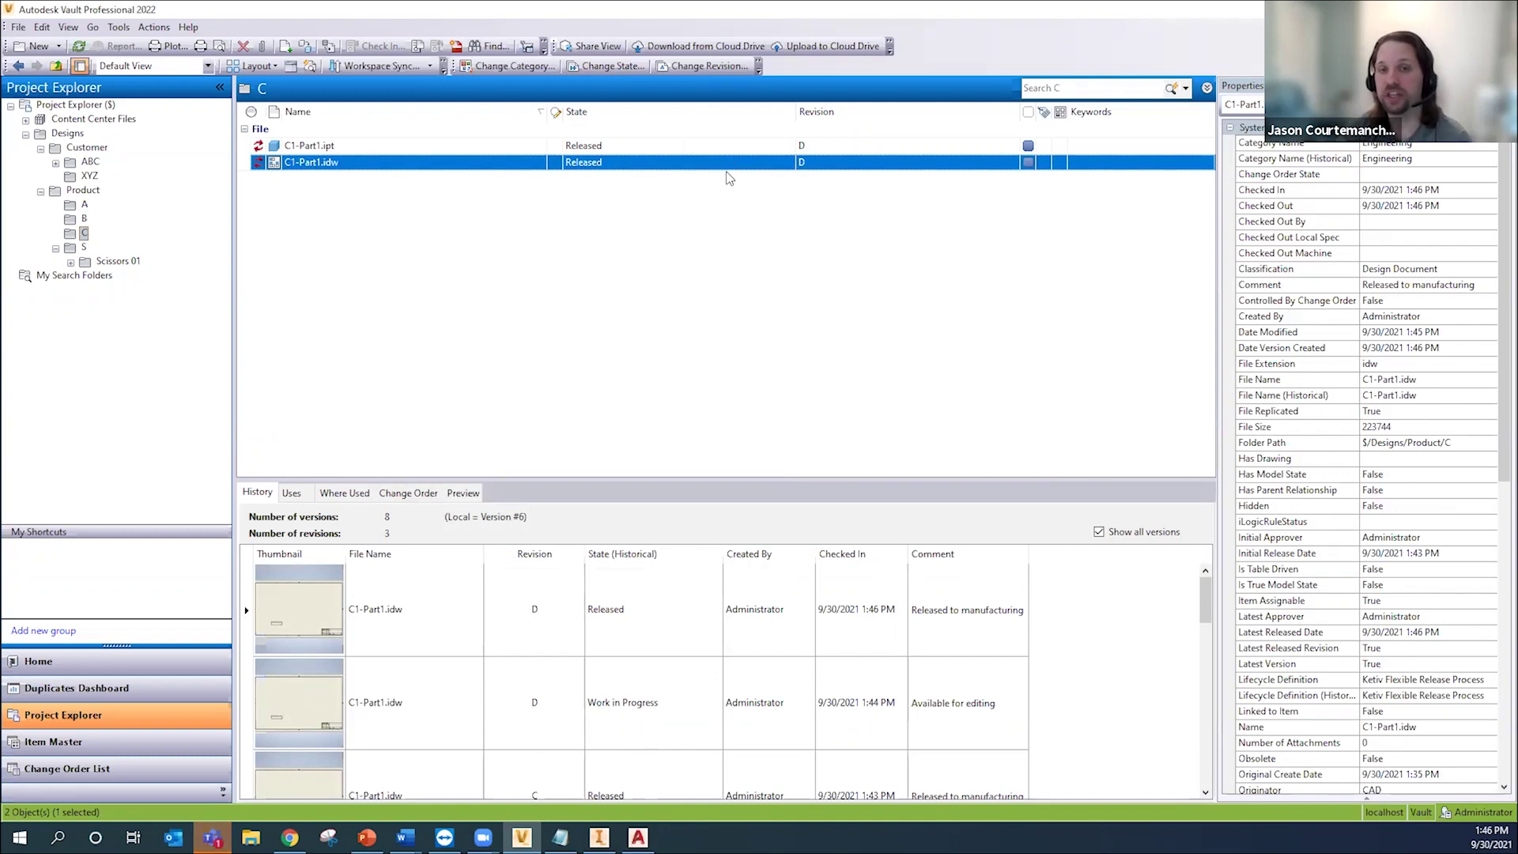
Step: Get the released versions of C1-Part1.ipt and C1-Part1.idw into their working folders
ctrl+click(416, 145)
right_click(416, 145)
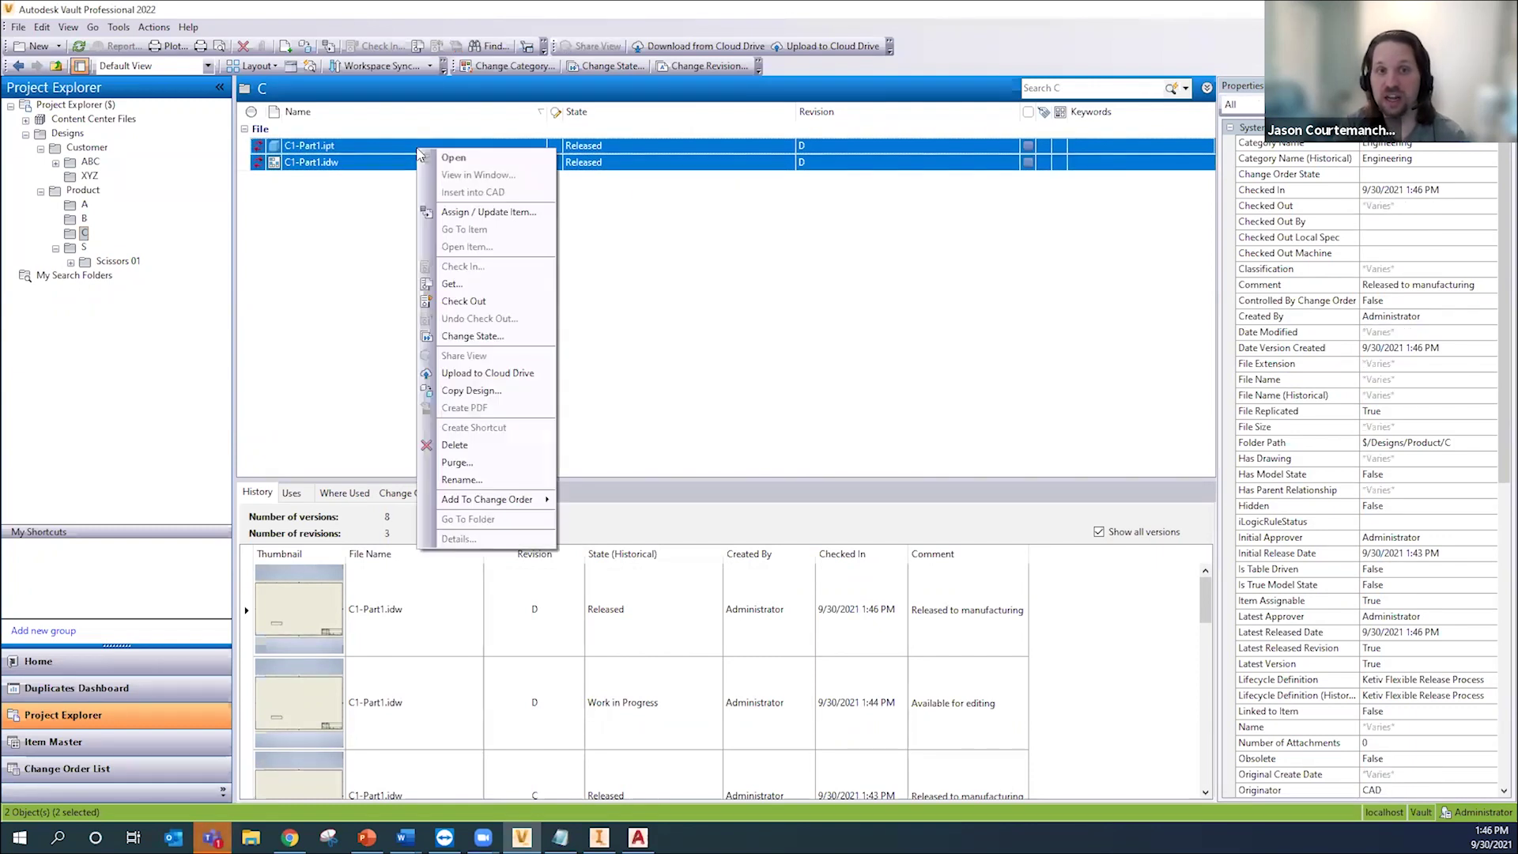
click(470, 285)
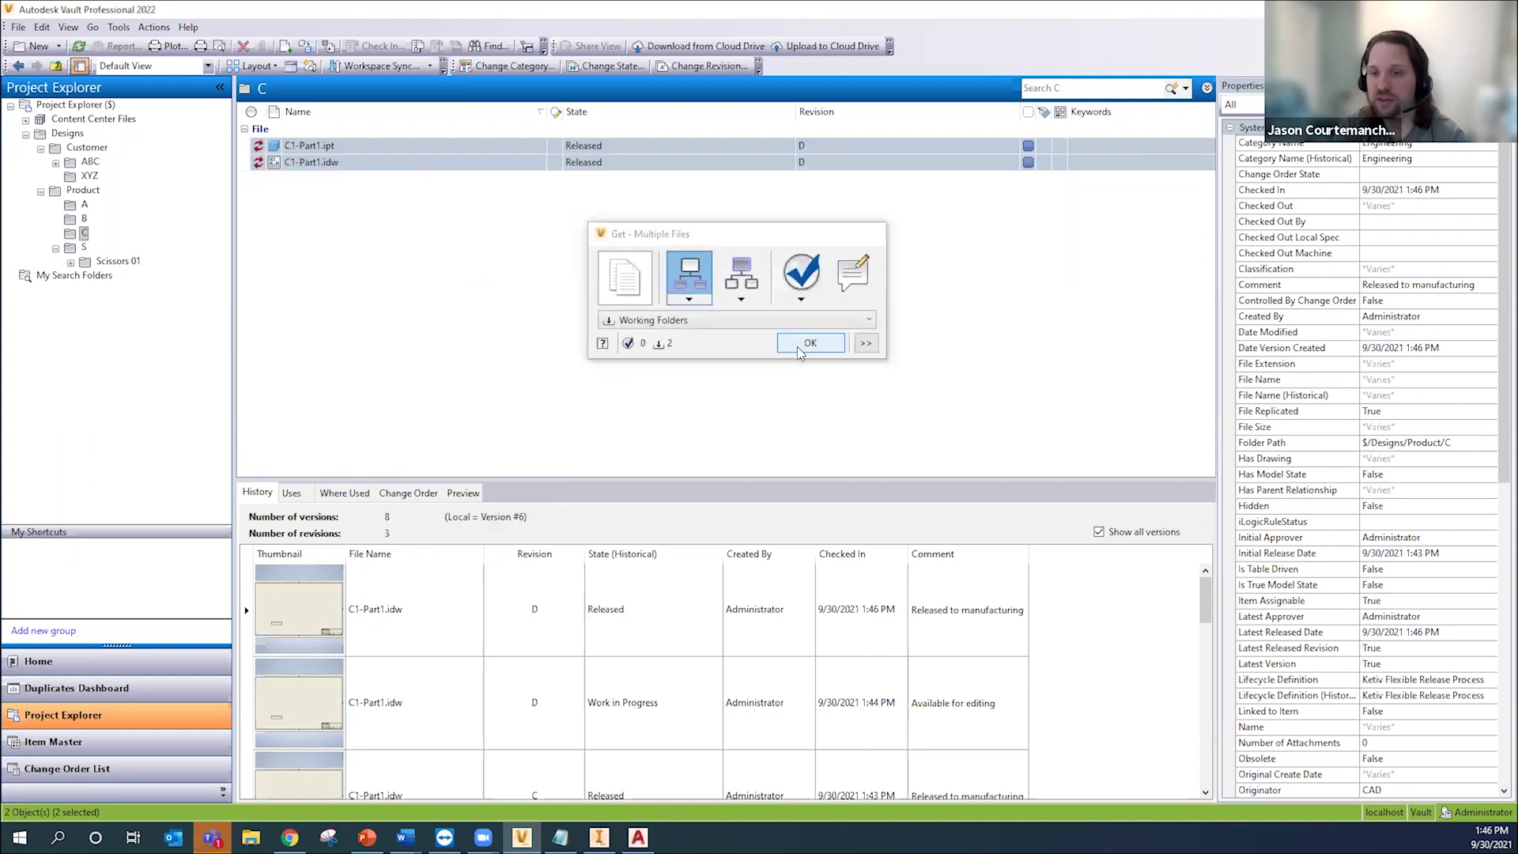
click(808, 343)
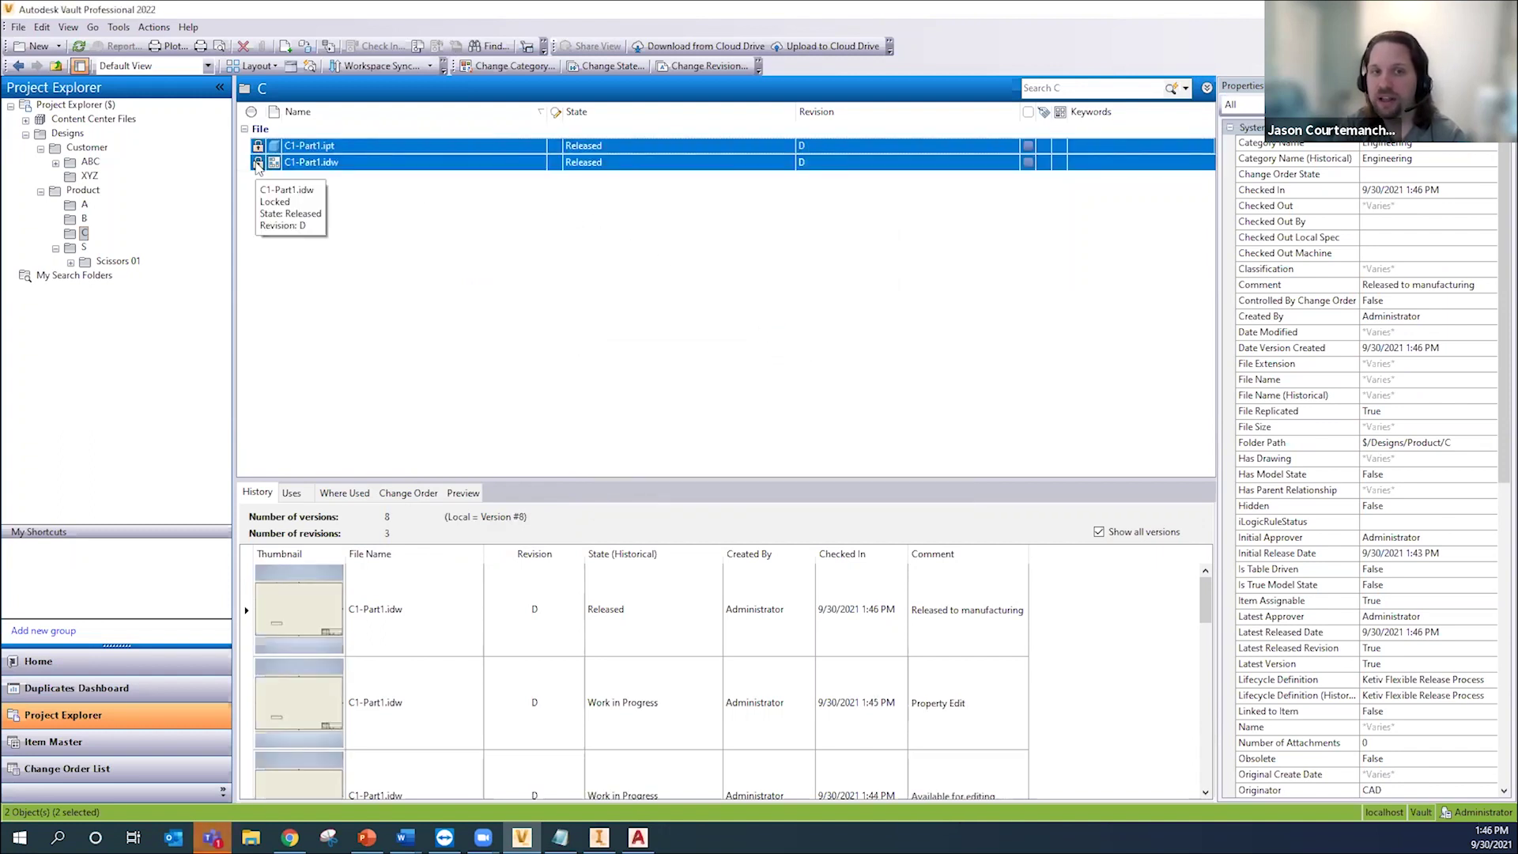
Step: Review the state-based security permissions in the details of C1-Part1.idw and close the details without changes
right_click(306, 163)
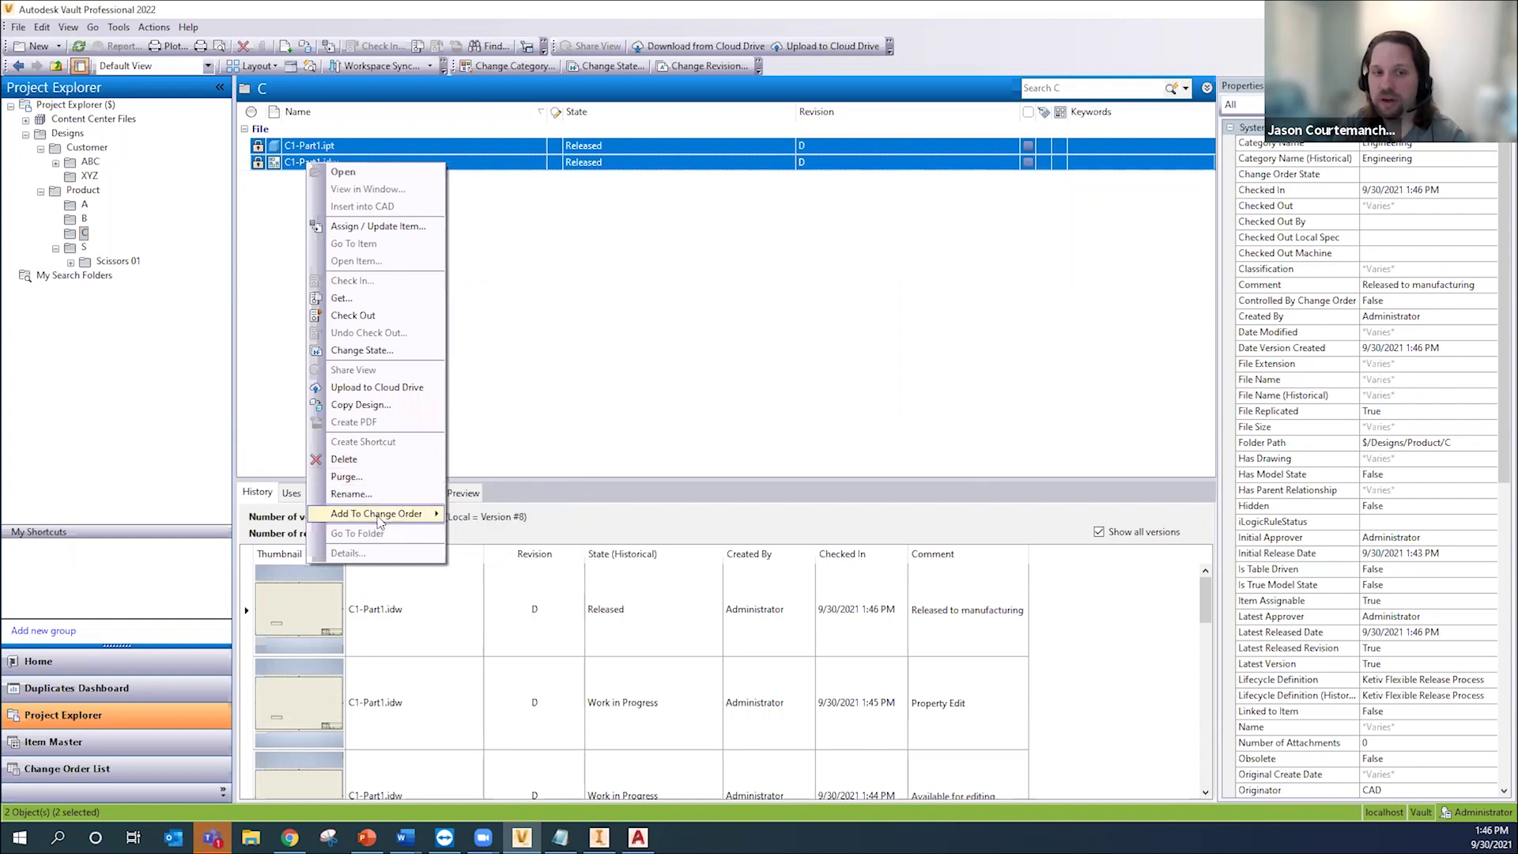
click(423, 214)
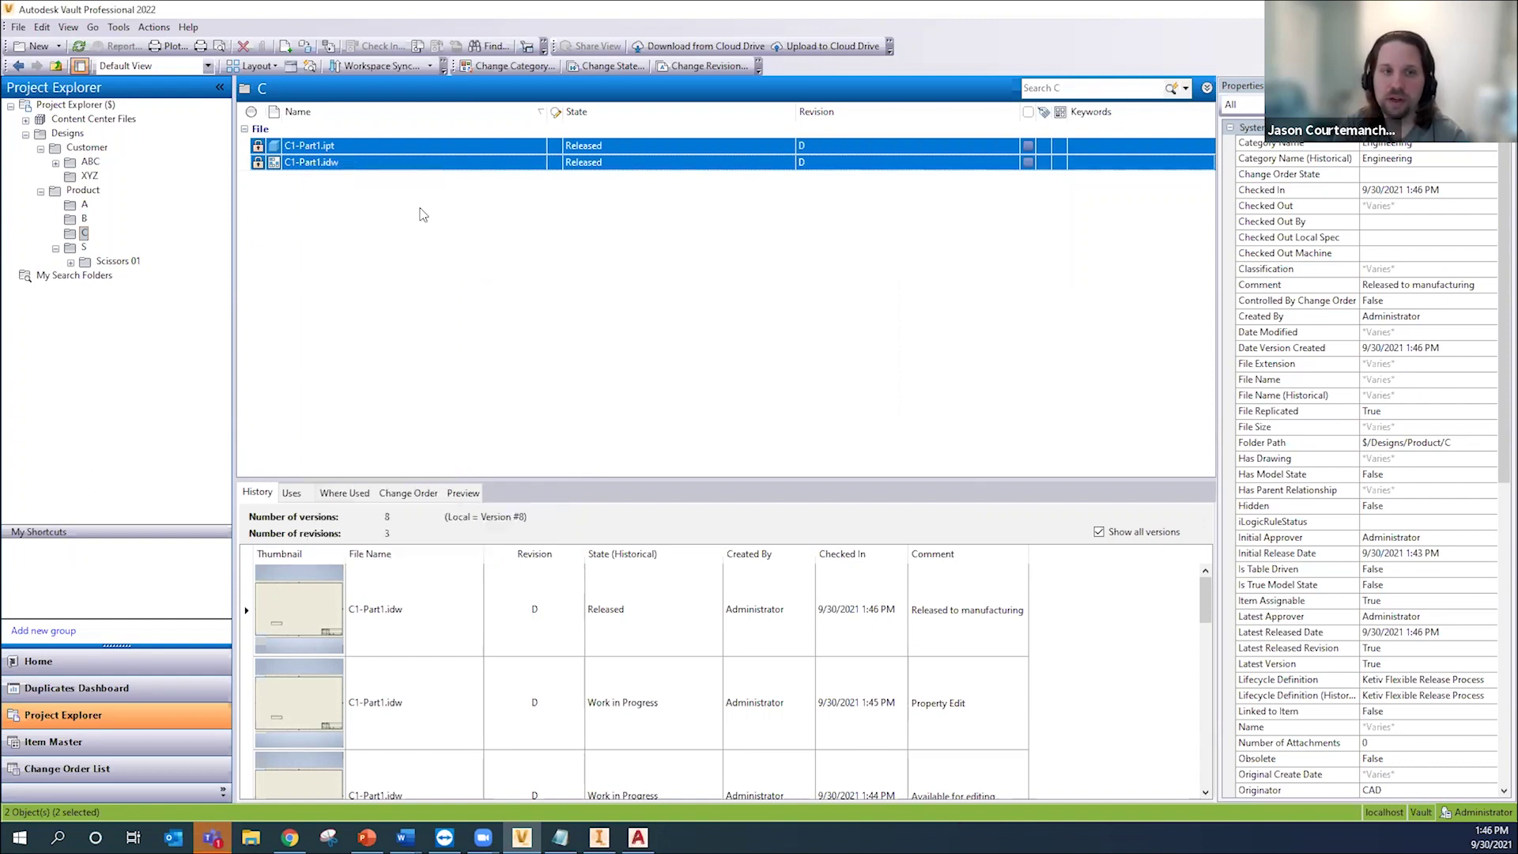
click(363, 164)
right_click(352, 163)
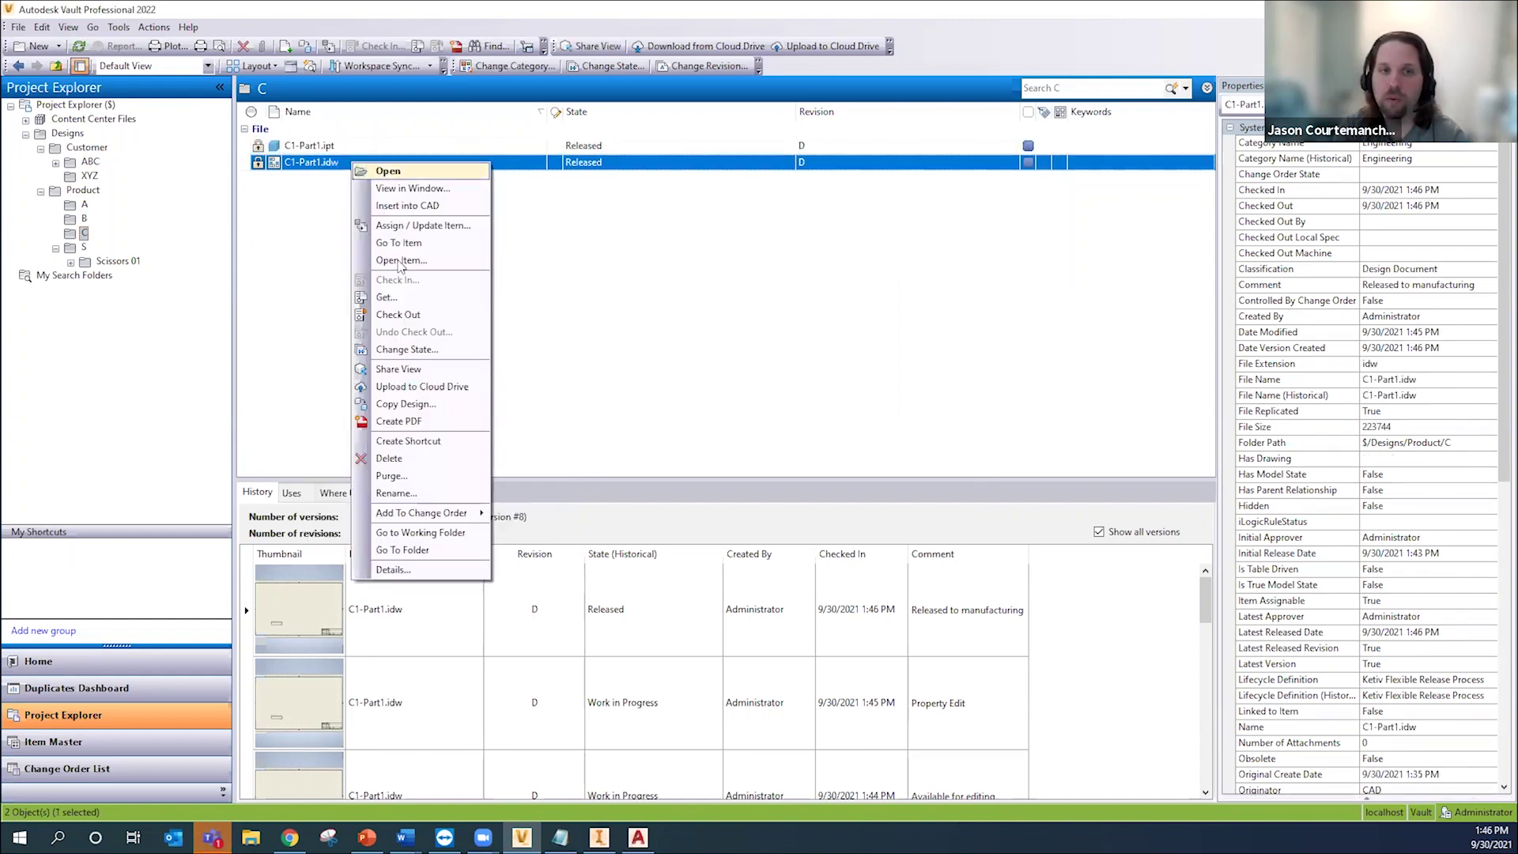
click(395, 570)
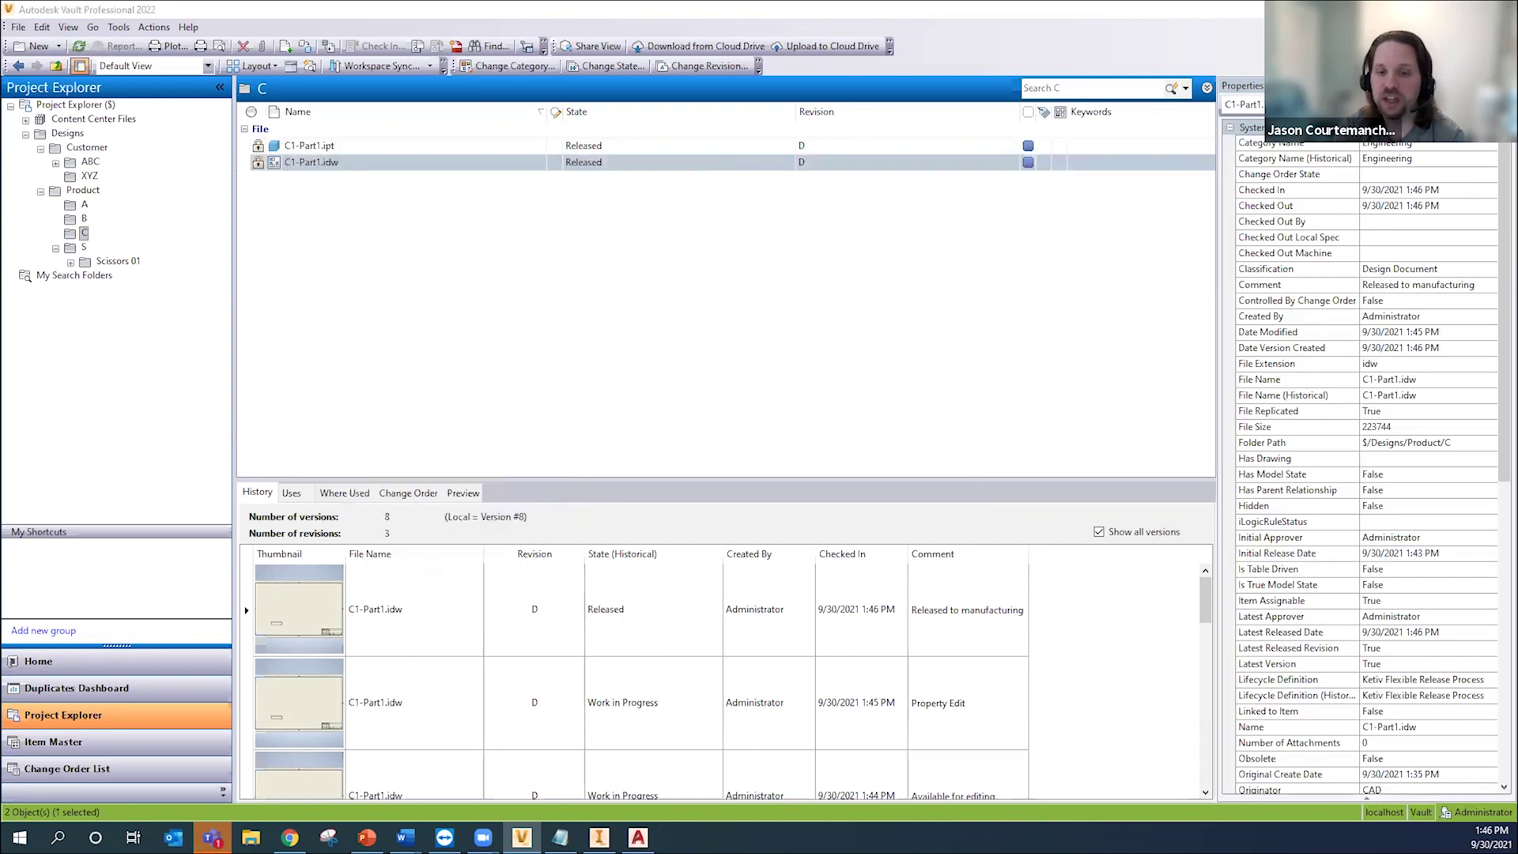
click(461, 209)
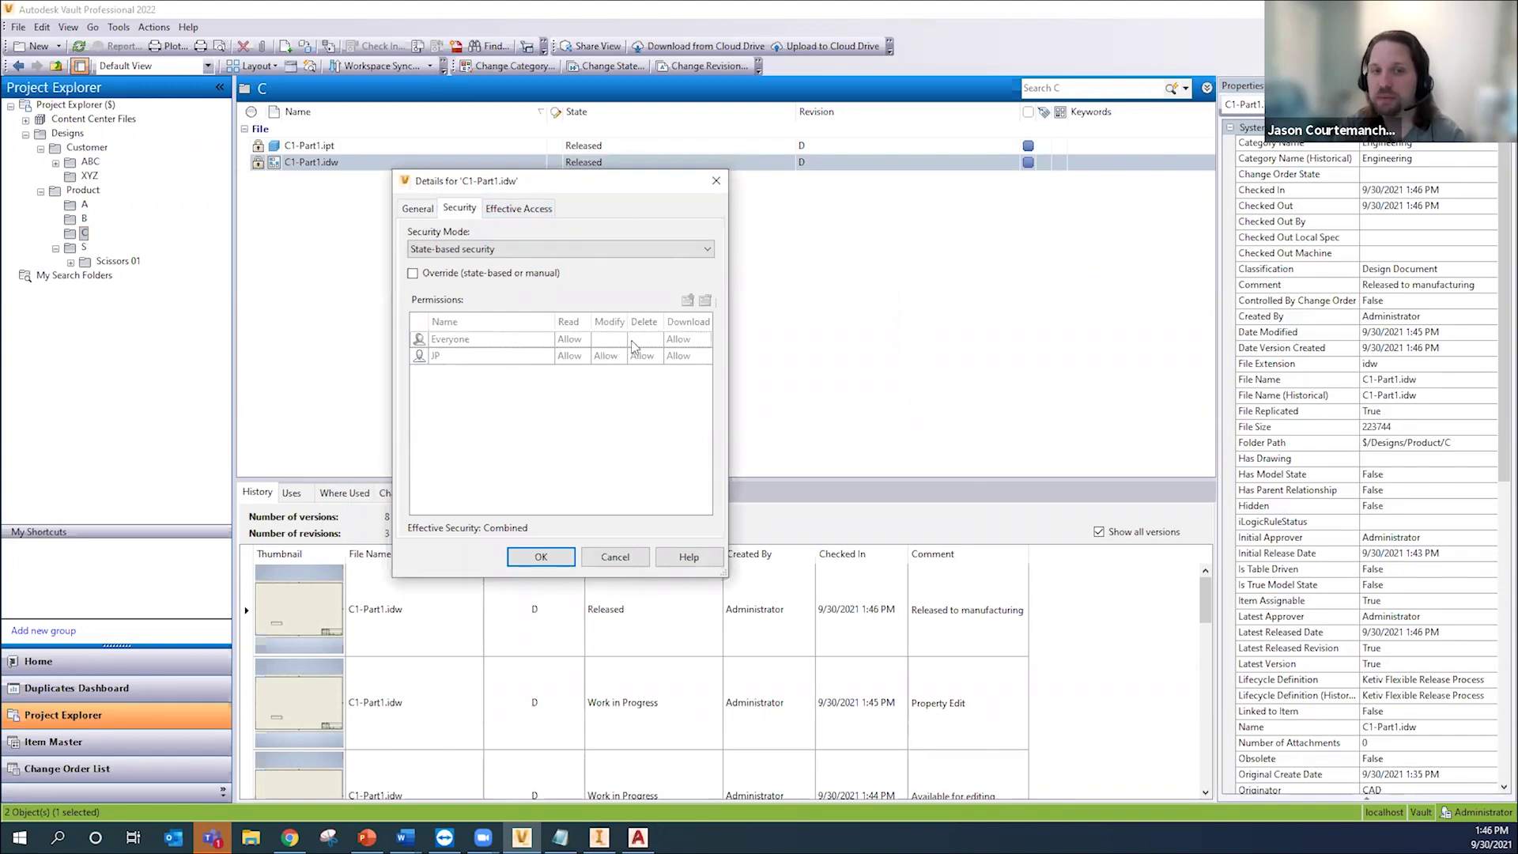
click(715, 182)
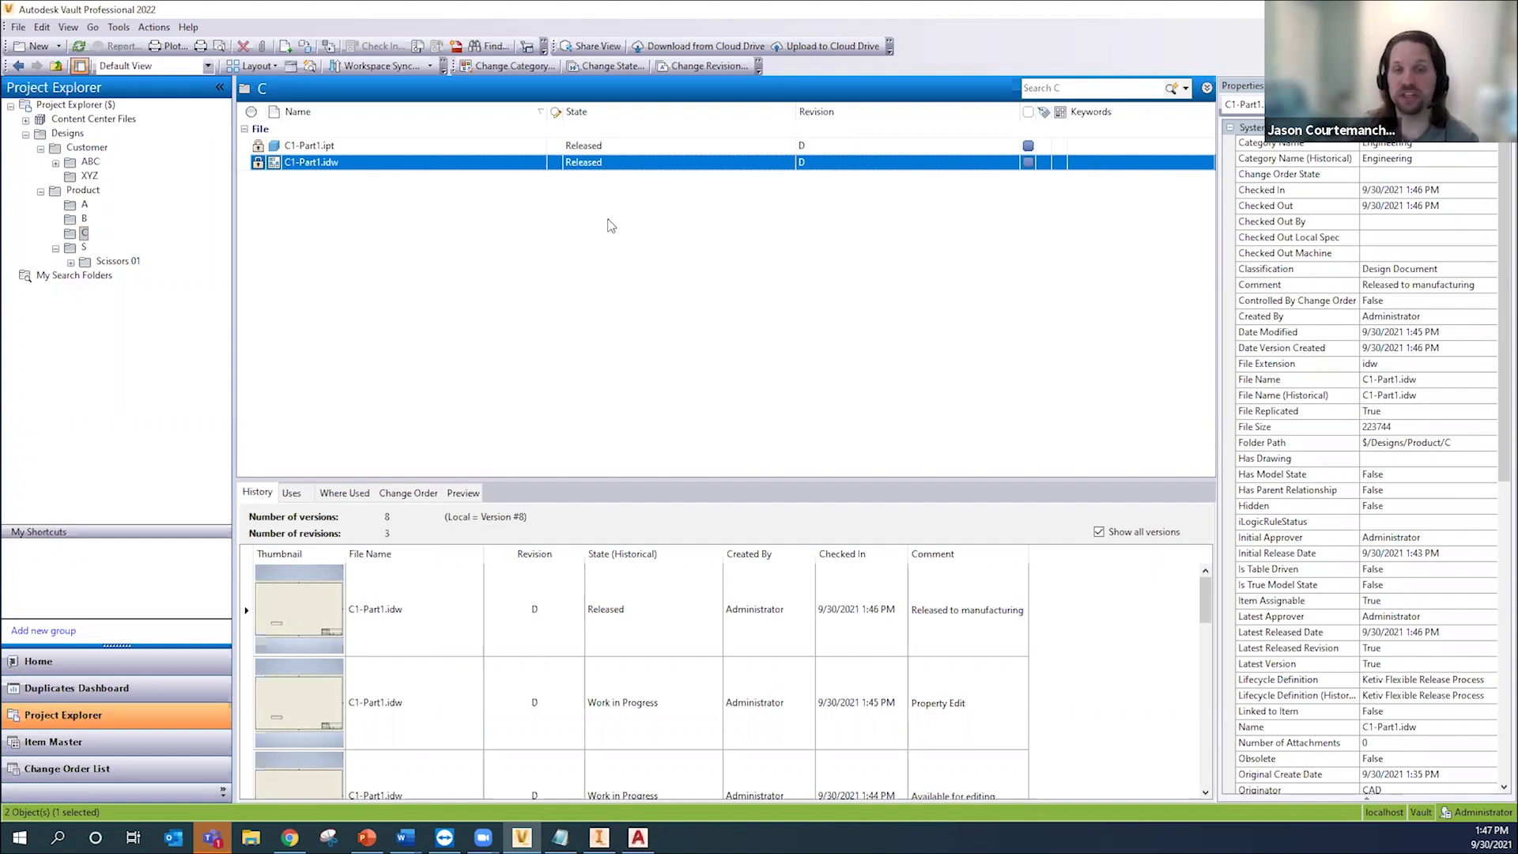
Step: Open the Ketiv Flexible Release Process lifecycle definition from the vault's behavior settings and examine the Work in Progress security permissions
click(120, 28)
mouse_move(237, 141)
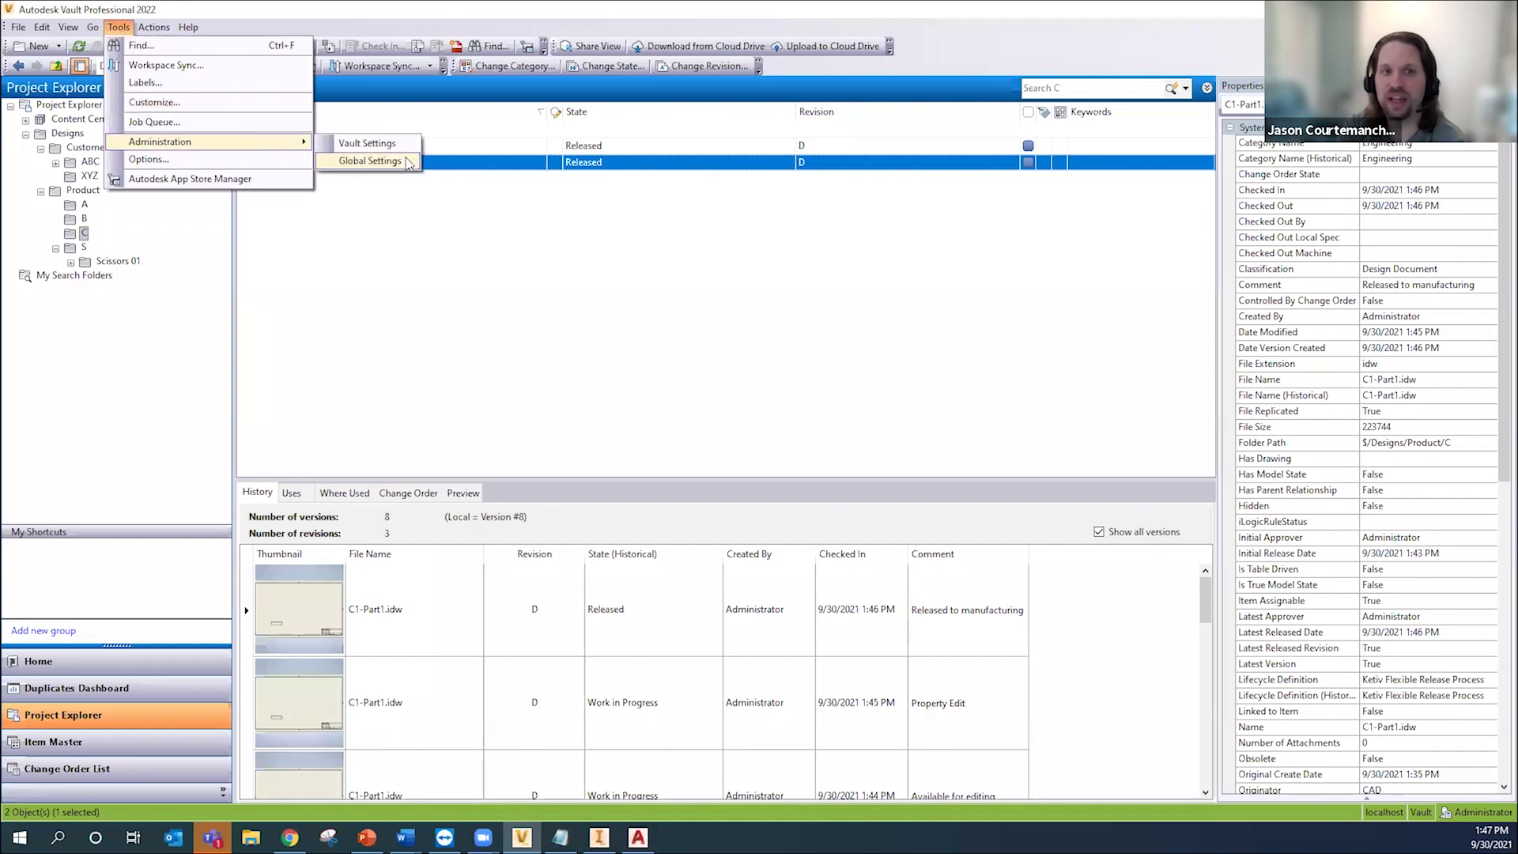
click(398, 148)
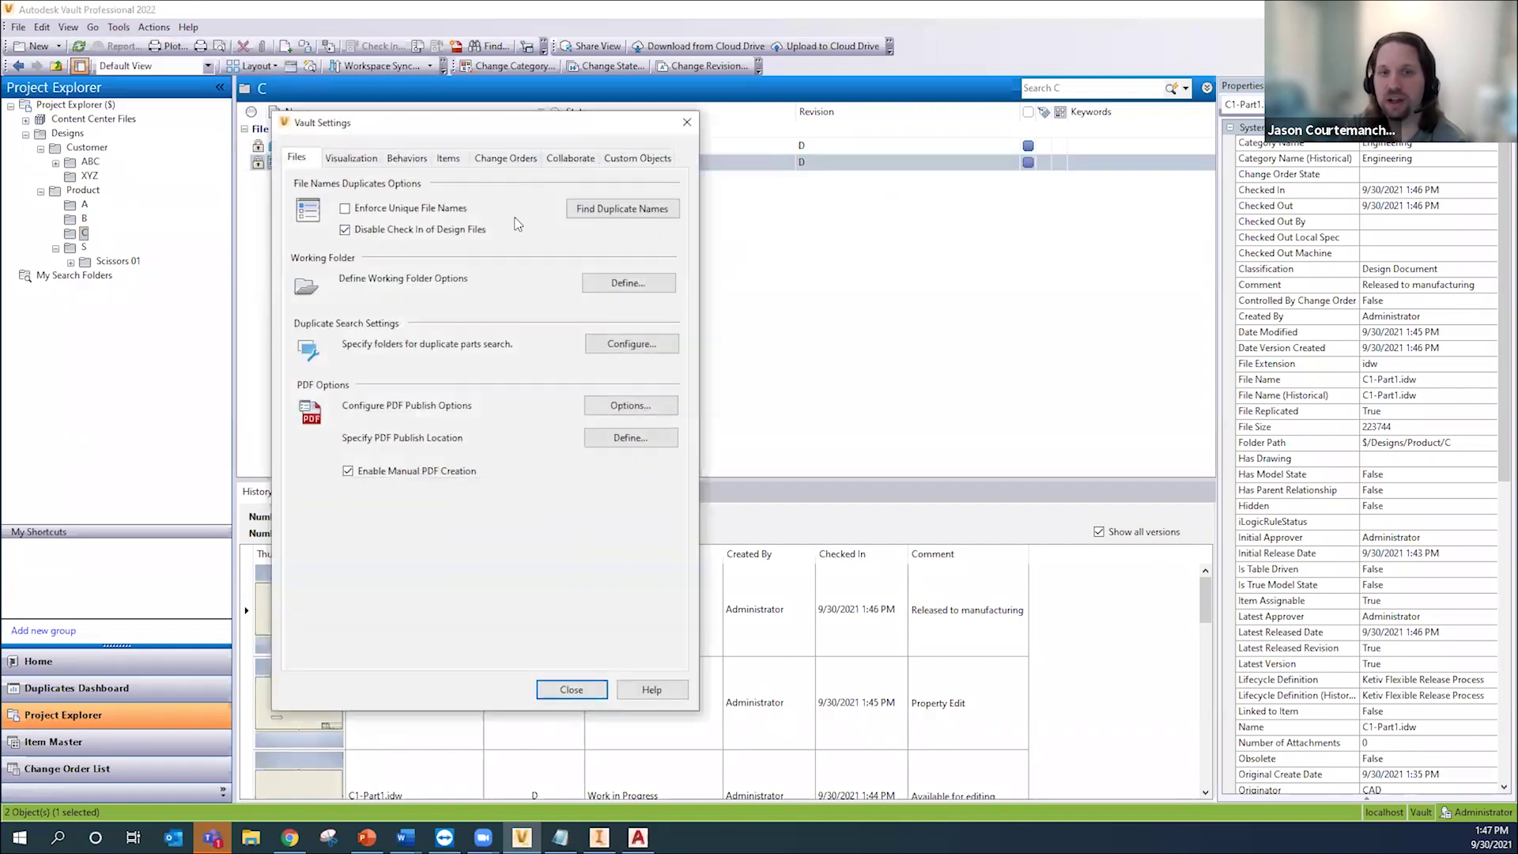
click(420, 160)
click(642, 210)
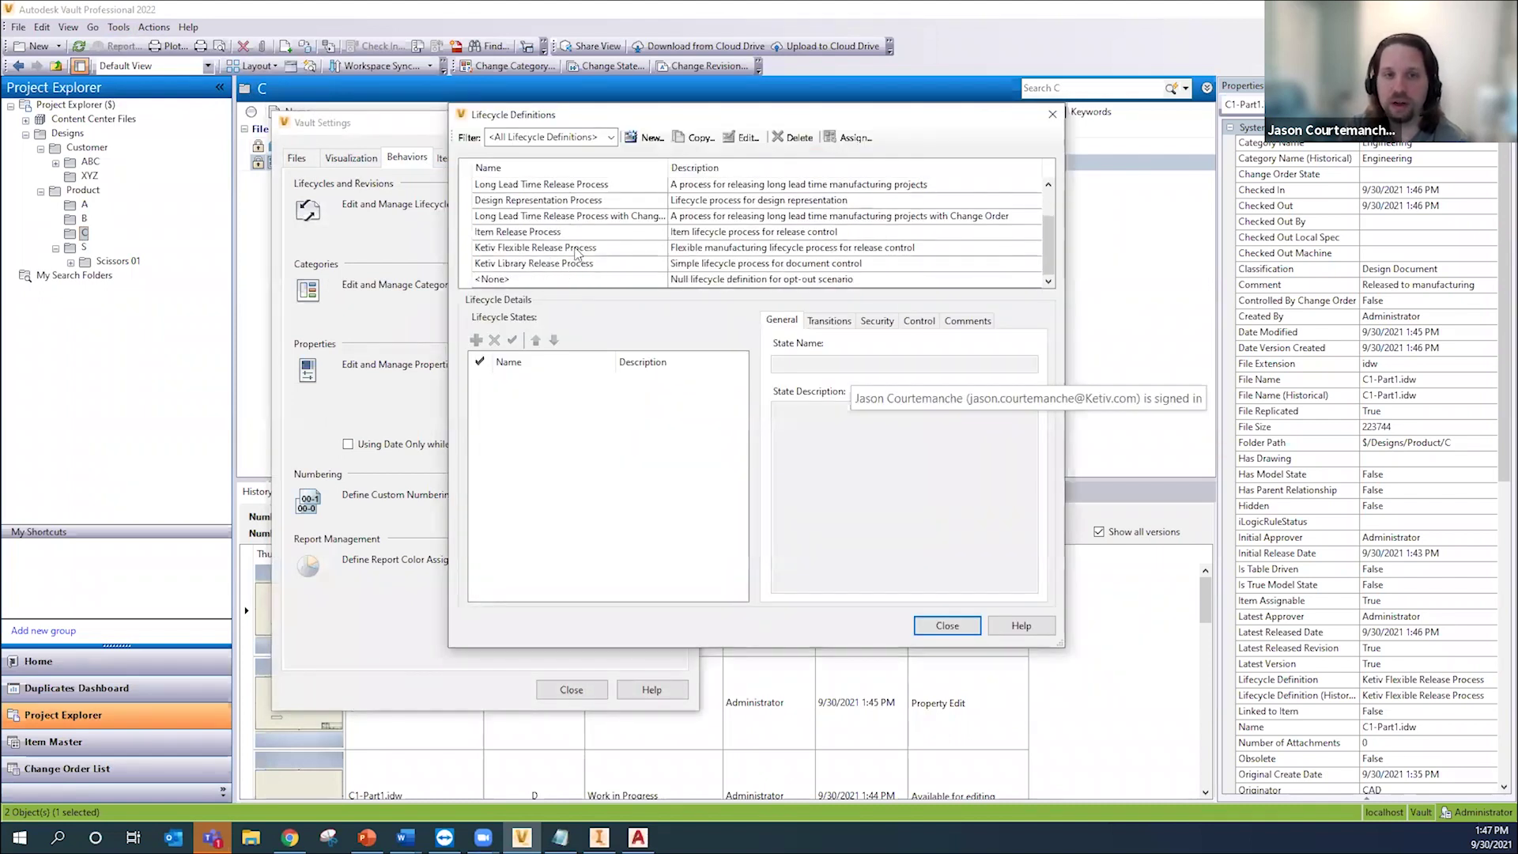
click(576, 250)
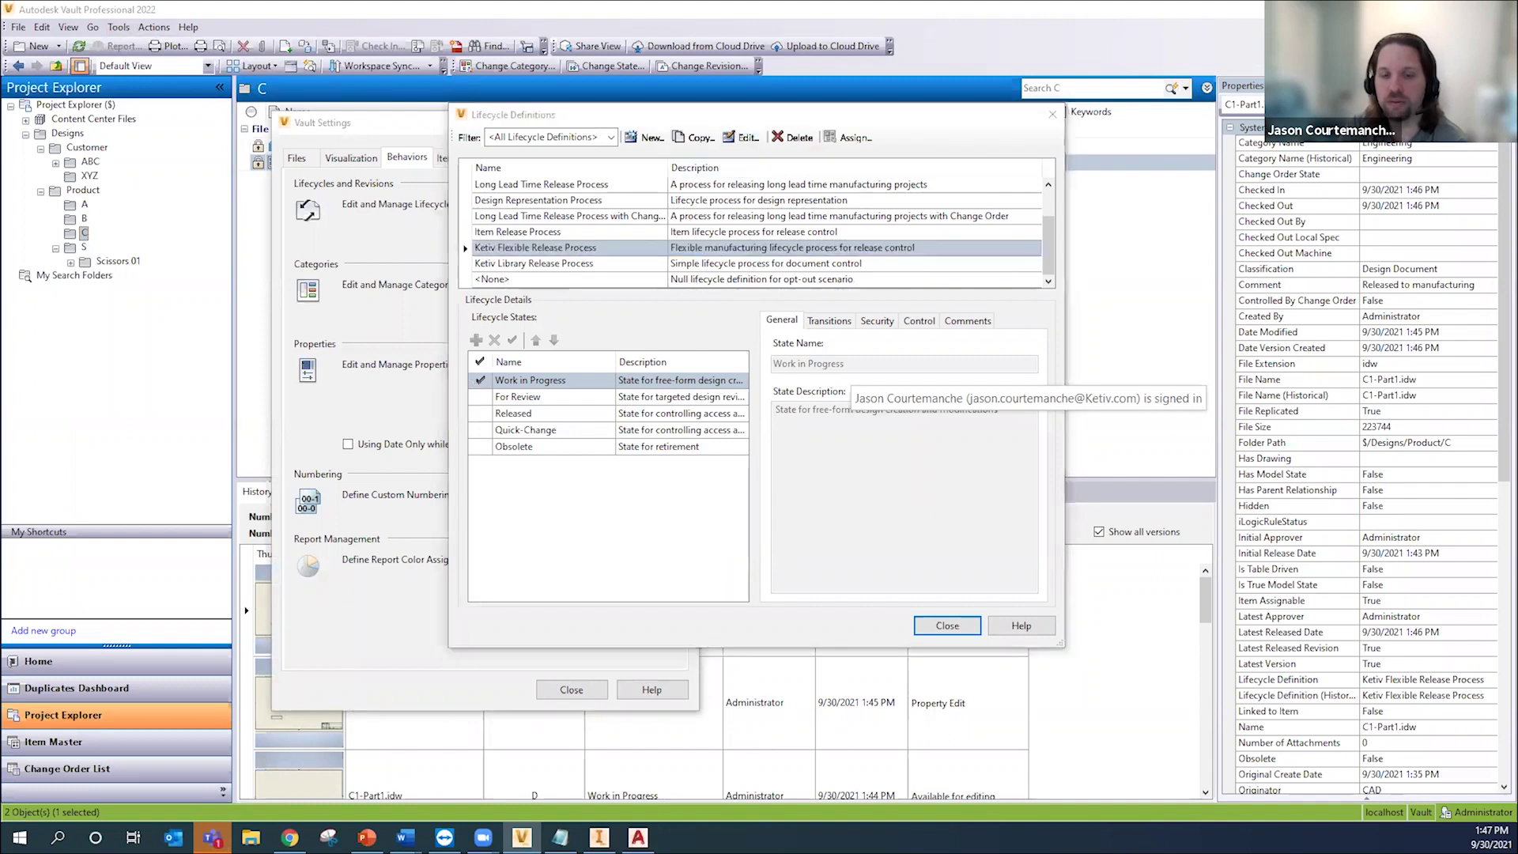
click(966, 327)
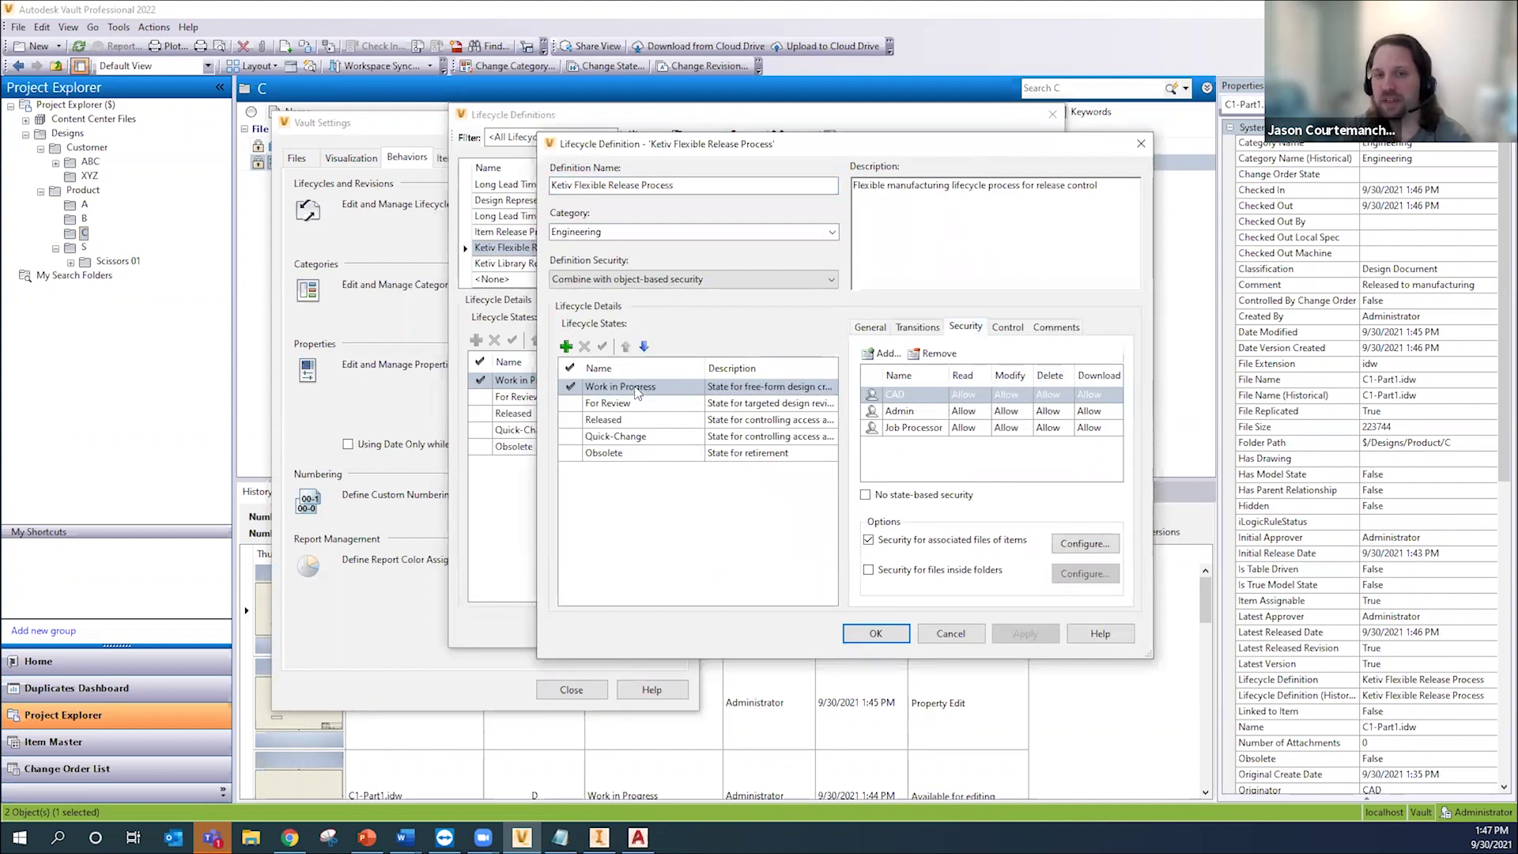
Step: Examine the security permissions of the For Review and Released states, including Everyone's Read options, and close the lifecycle definition and vault settings
click(633, 410)
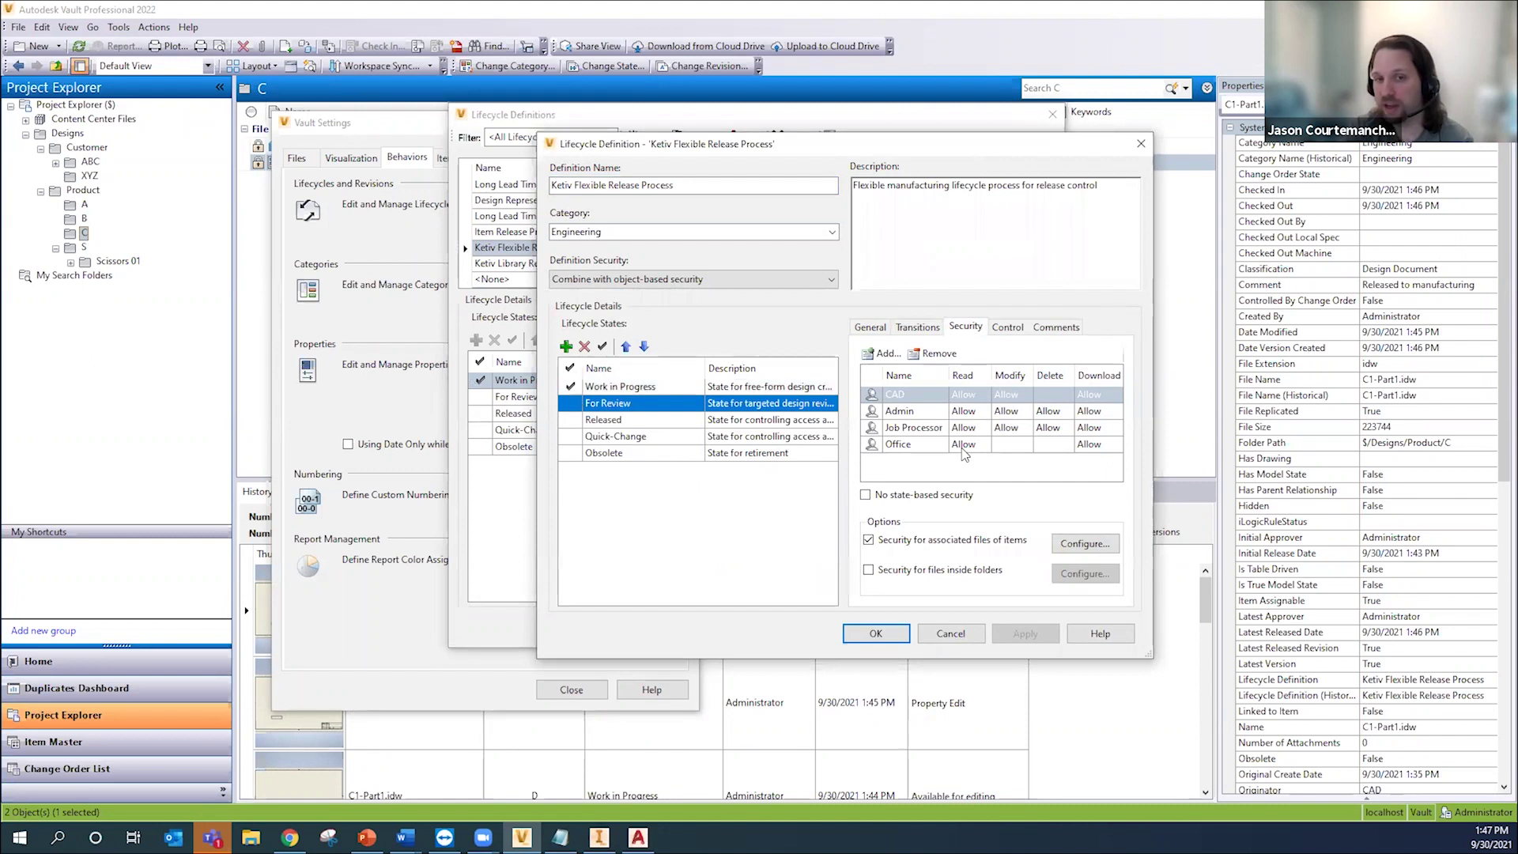
click(622, 424)
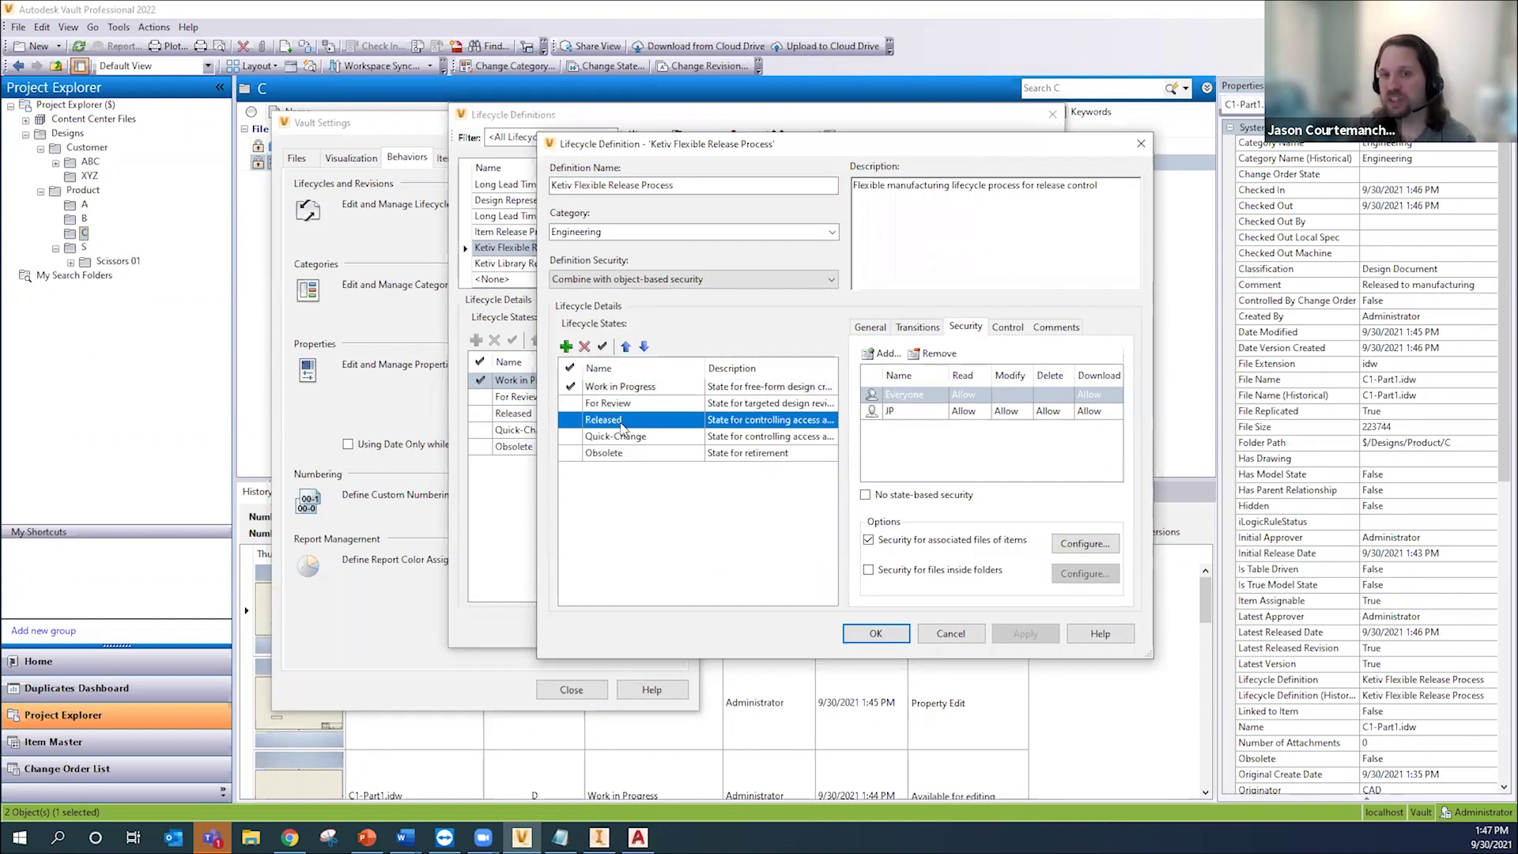
click(966, 399)
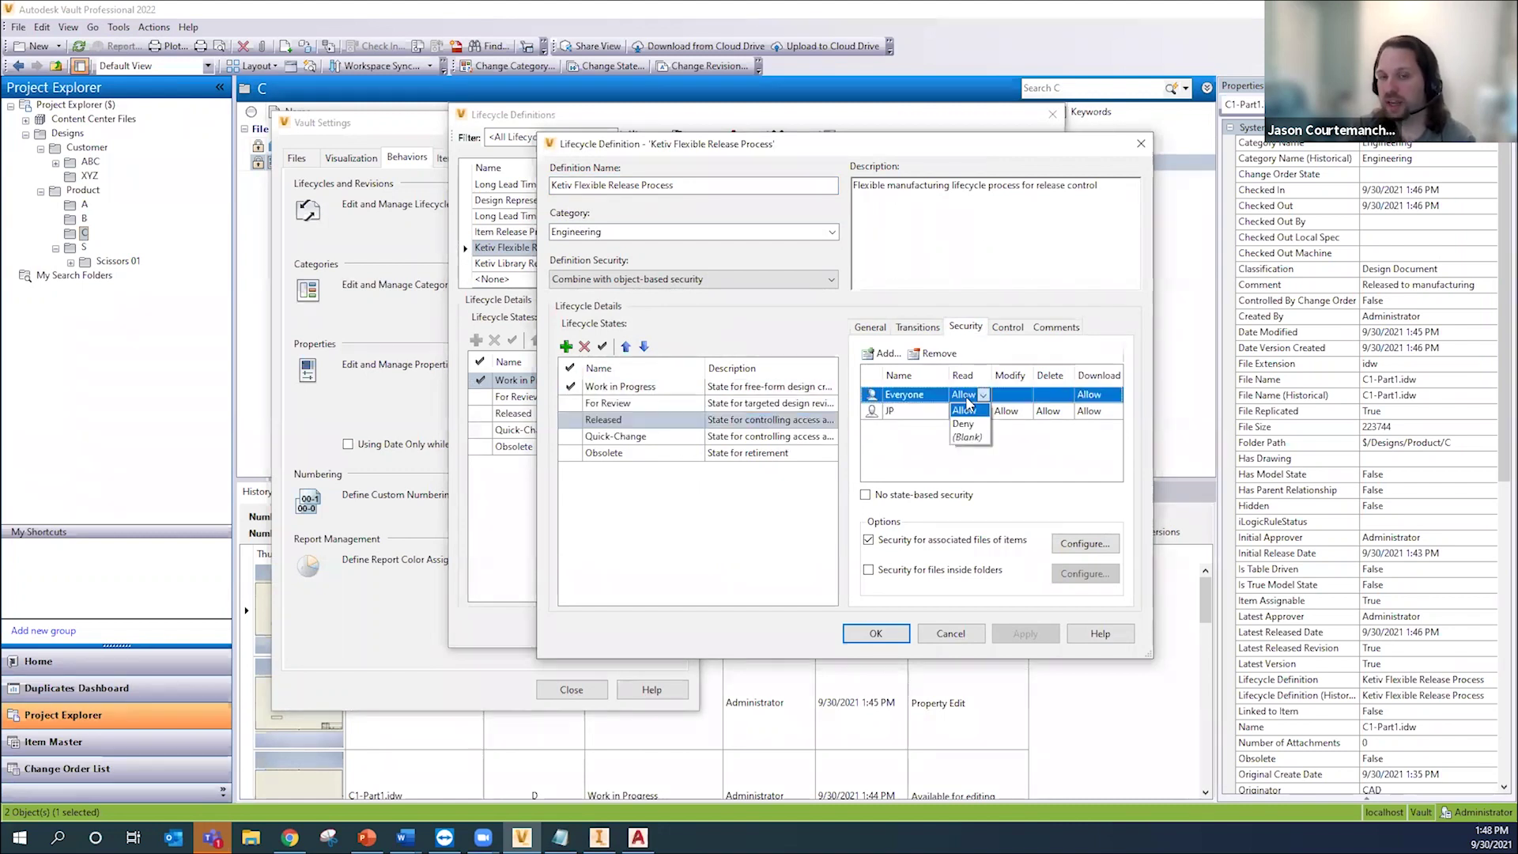
click(966, 408)
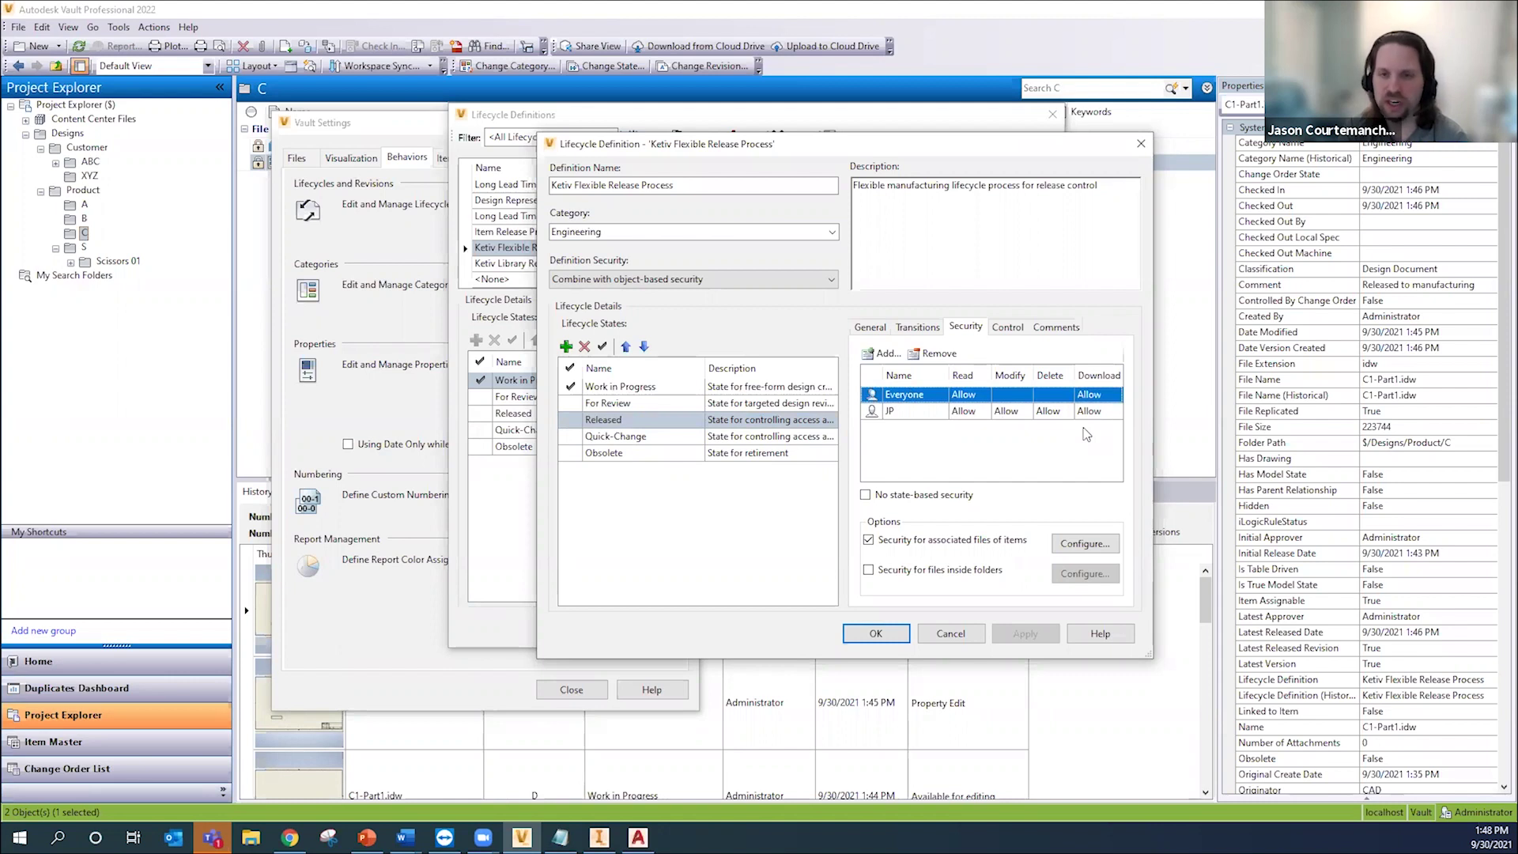
click(1141, 143)
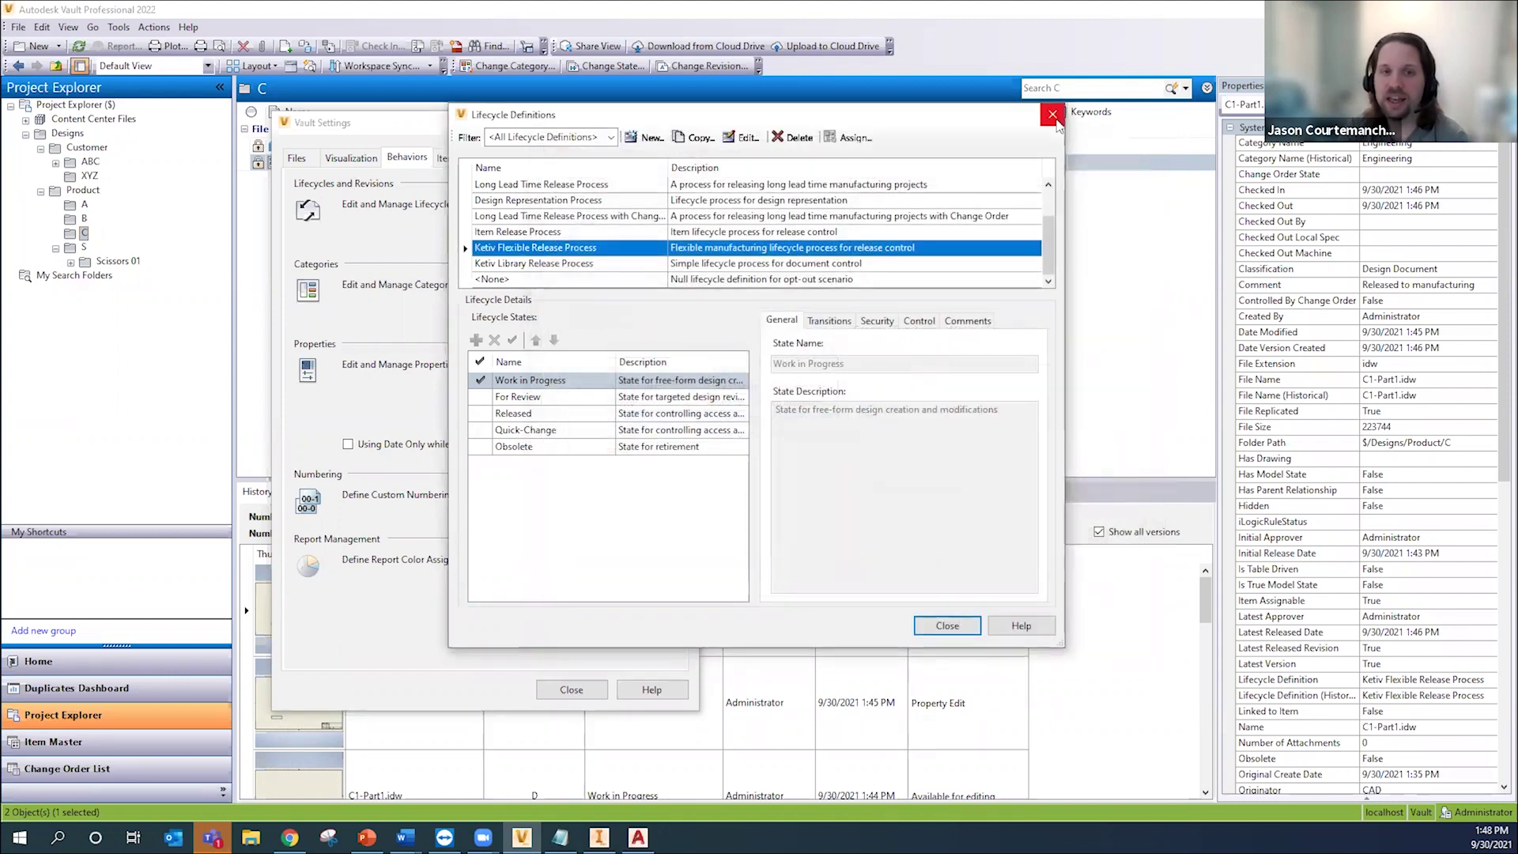
click(1053, 117)
click(688, 123)
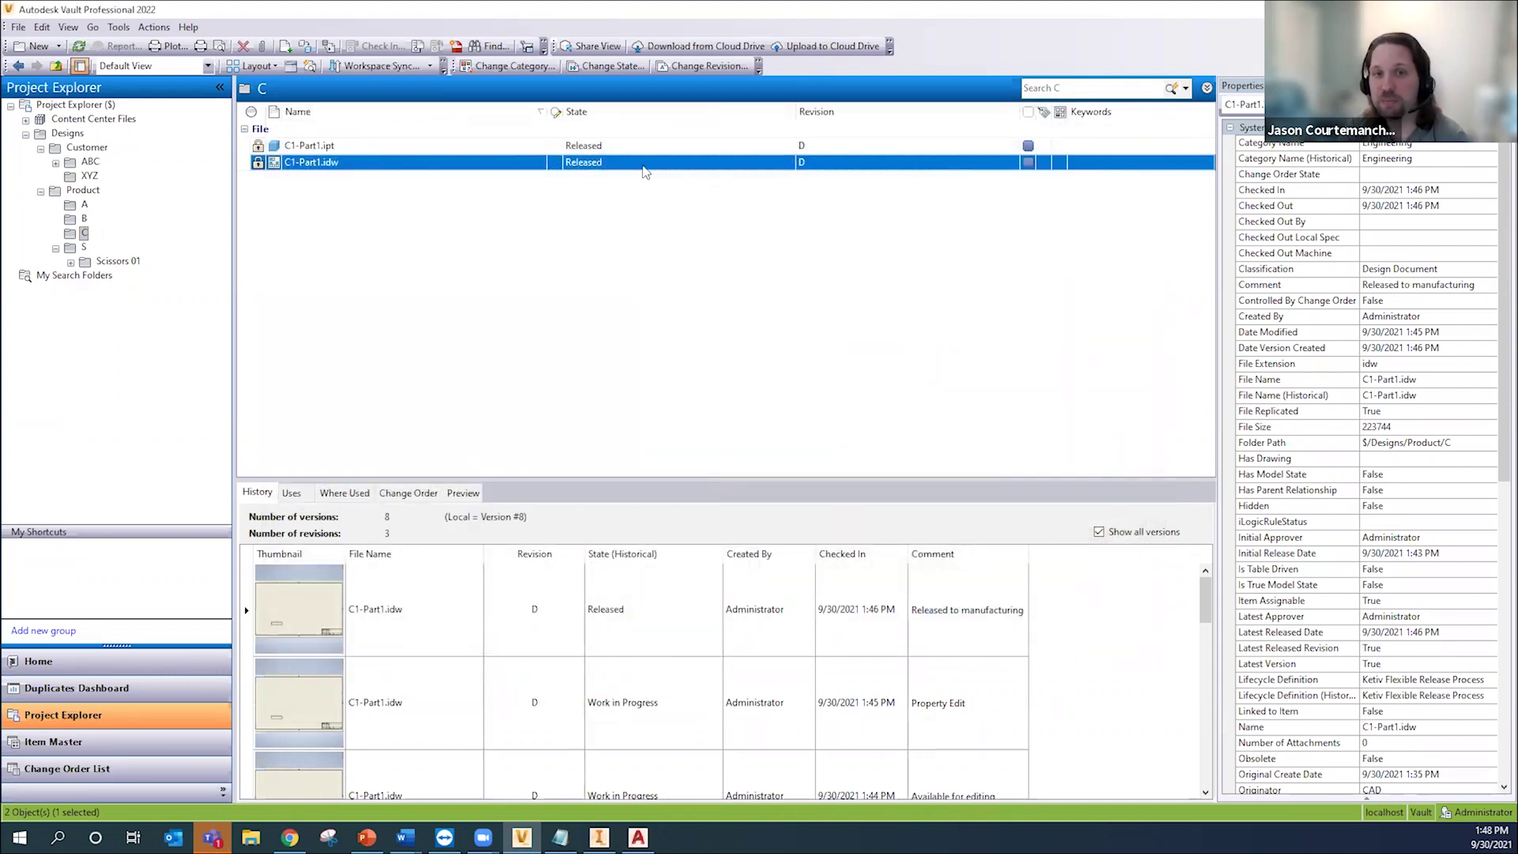
Step: Start a Get of C1-Part1.idw with the file details expanded and select released revision C
right_click(317, 165)
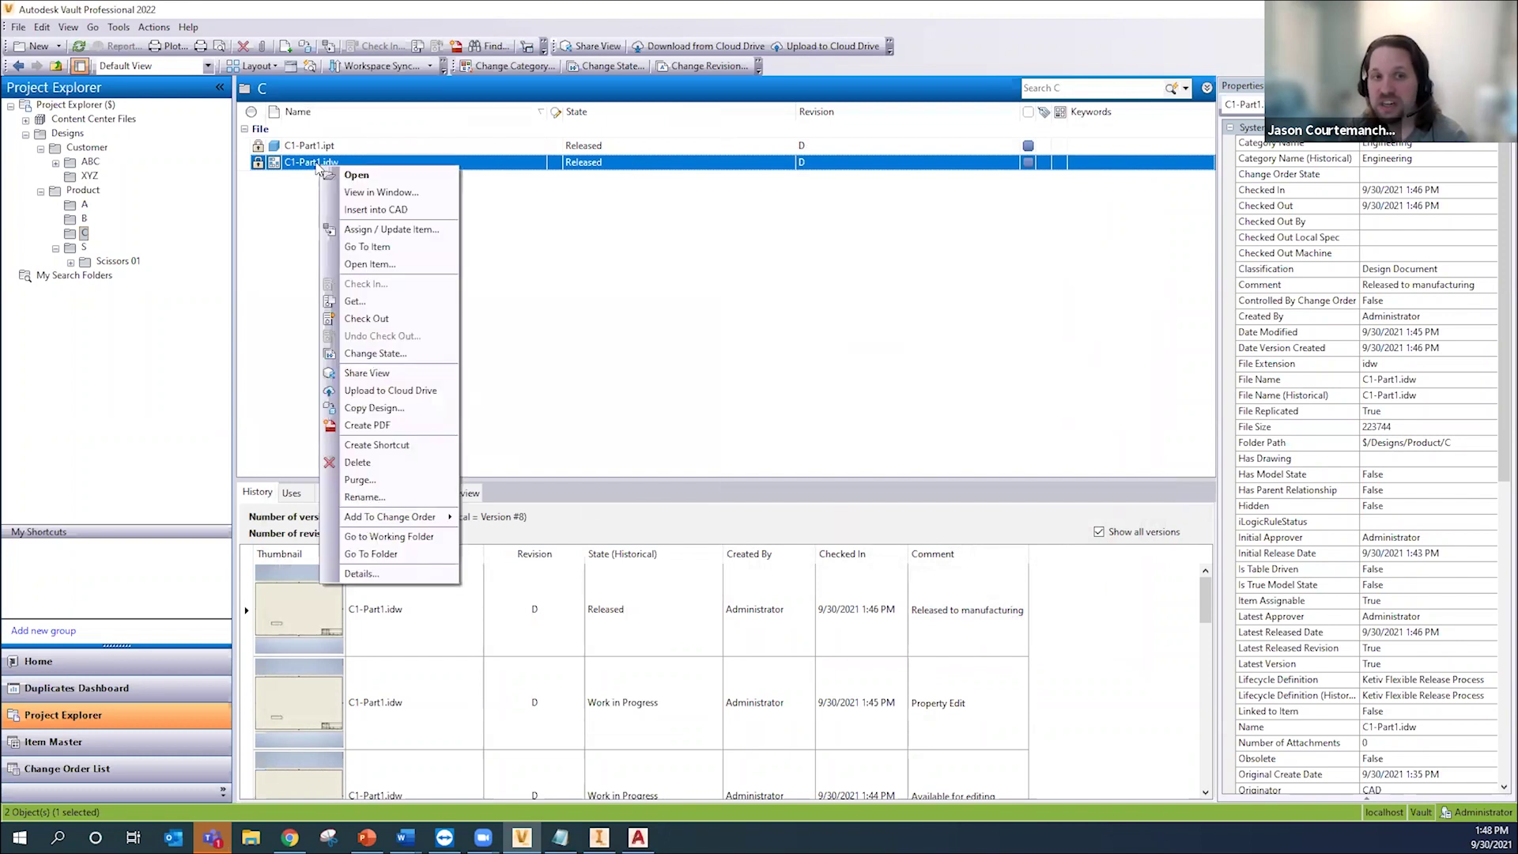
click(355, 300)
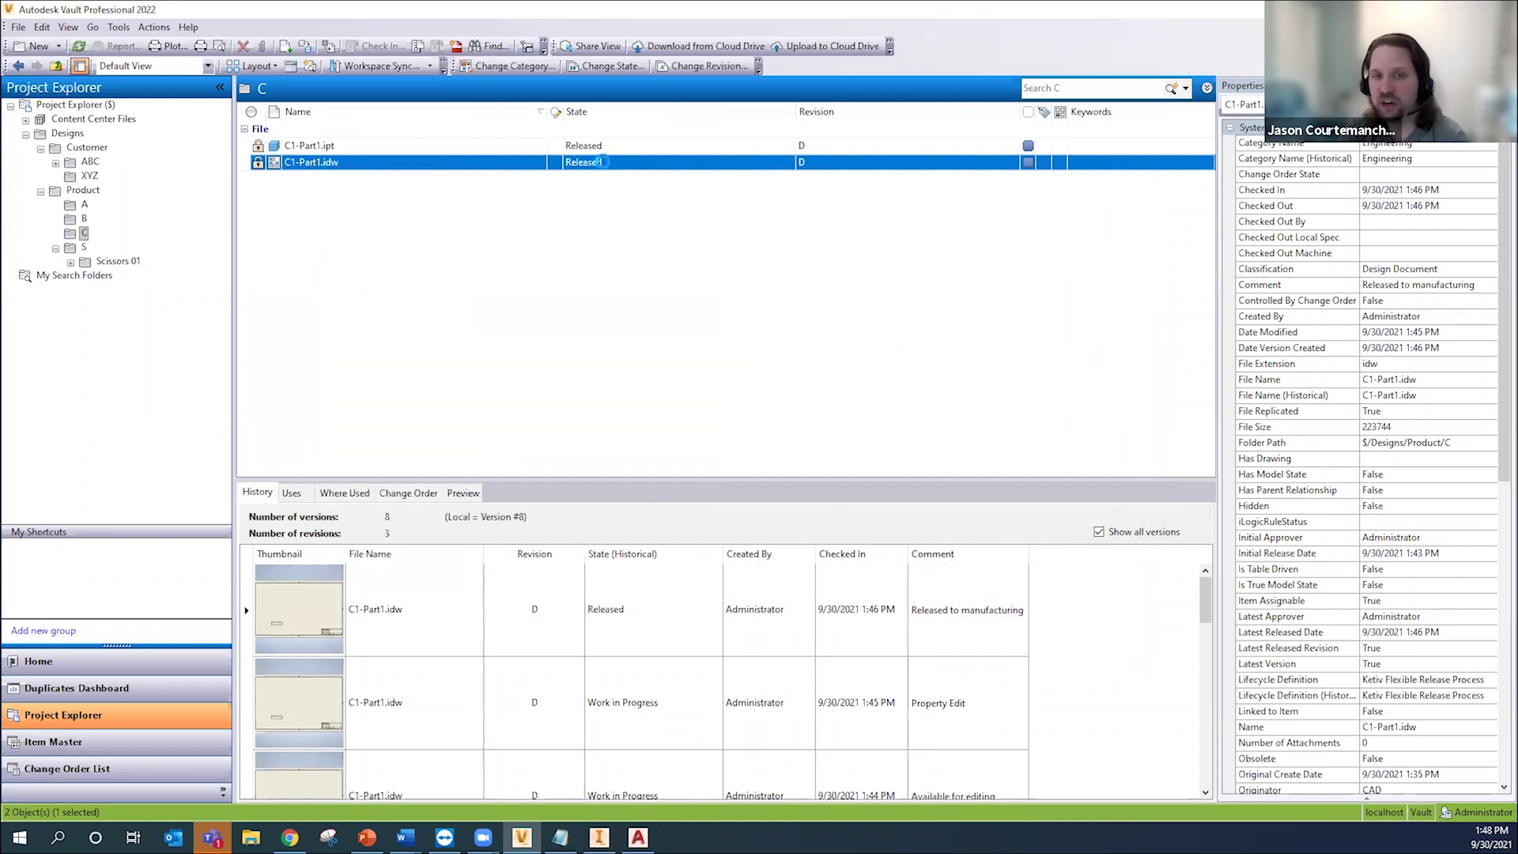
click(846, 344)
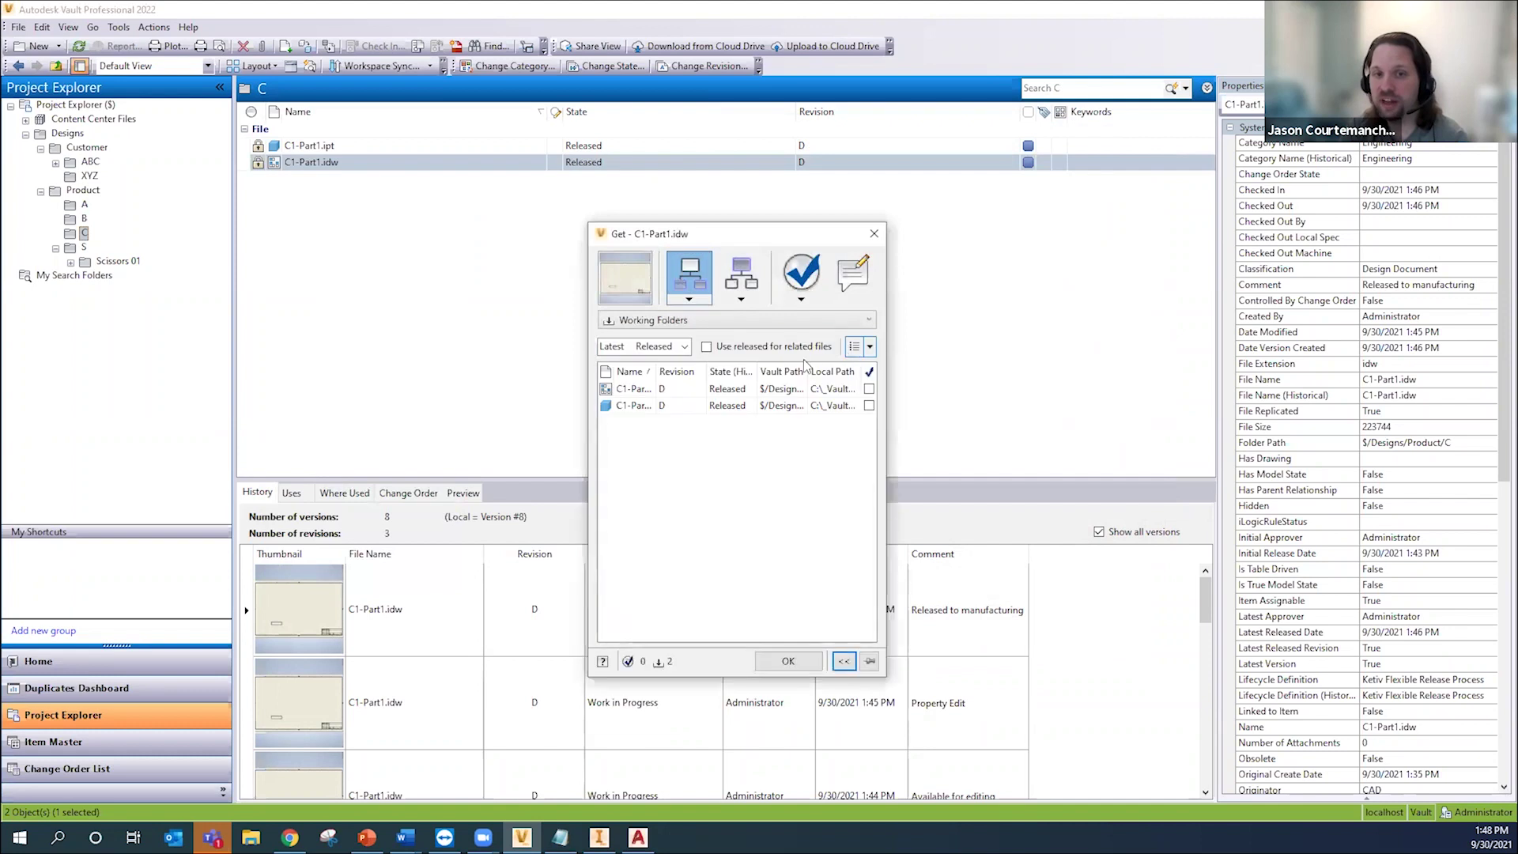
click(630, 350)
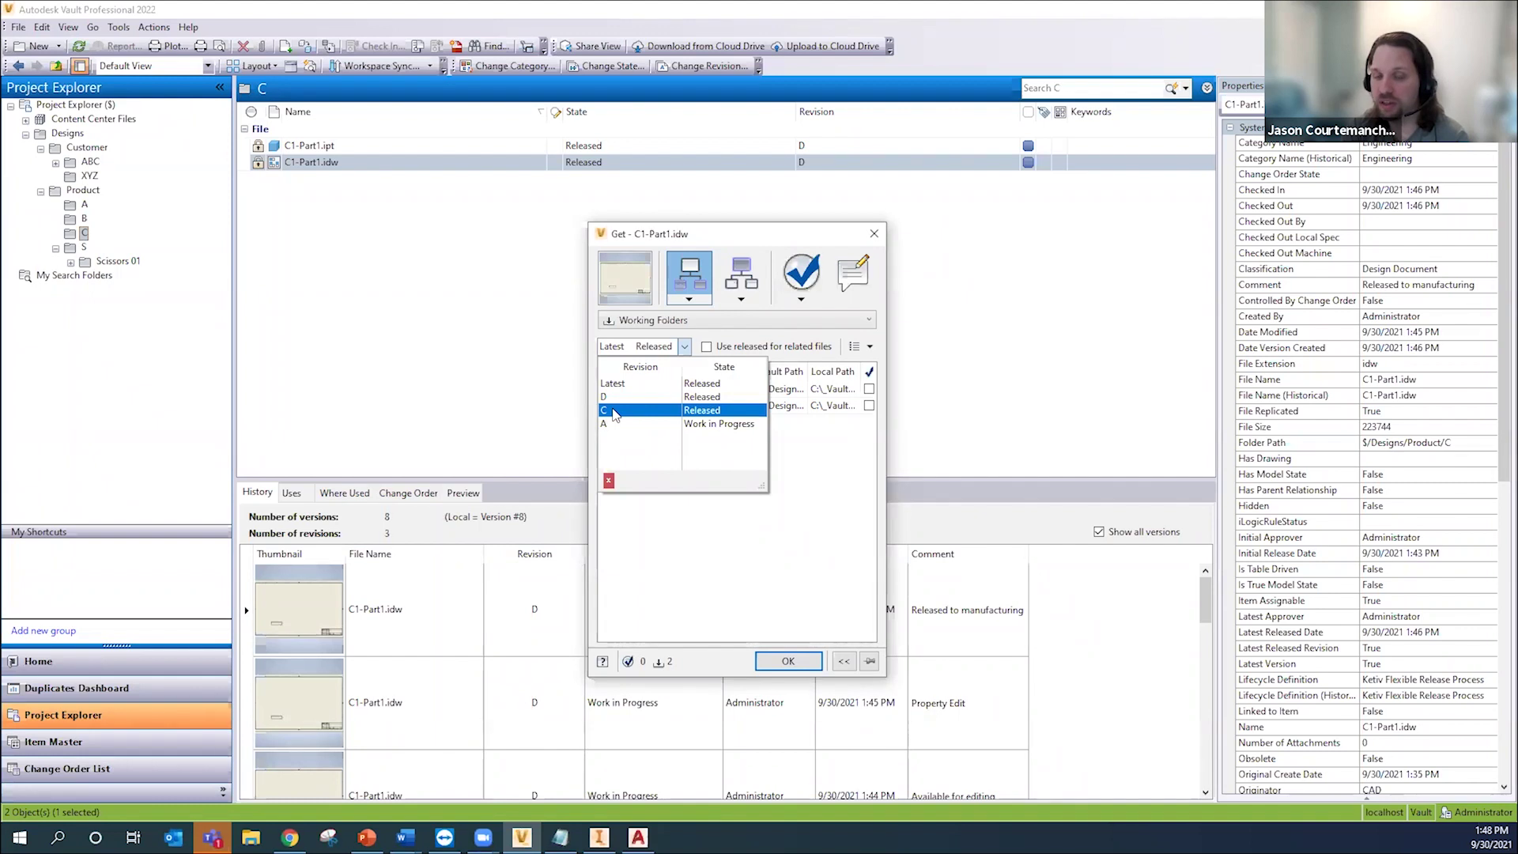
click(613, 412)
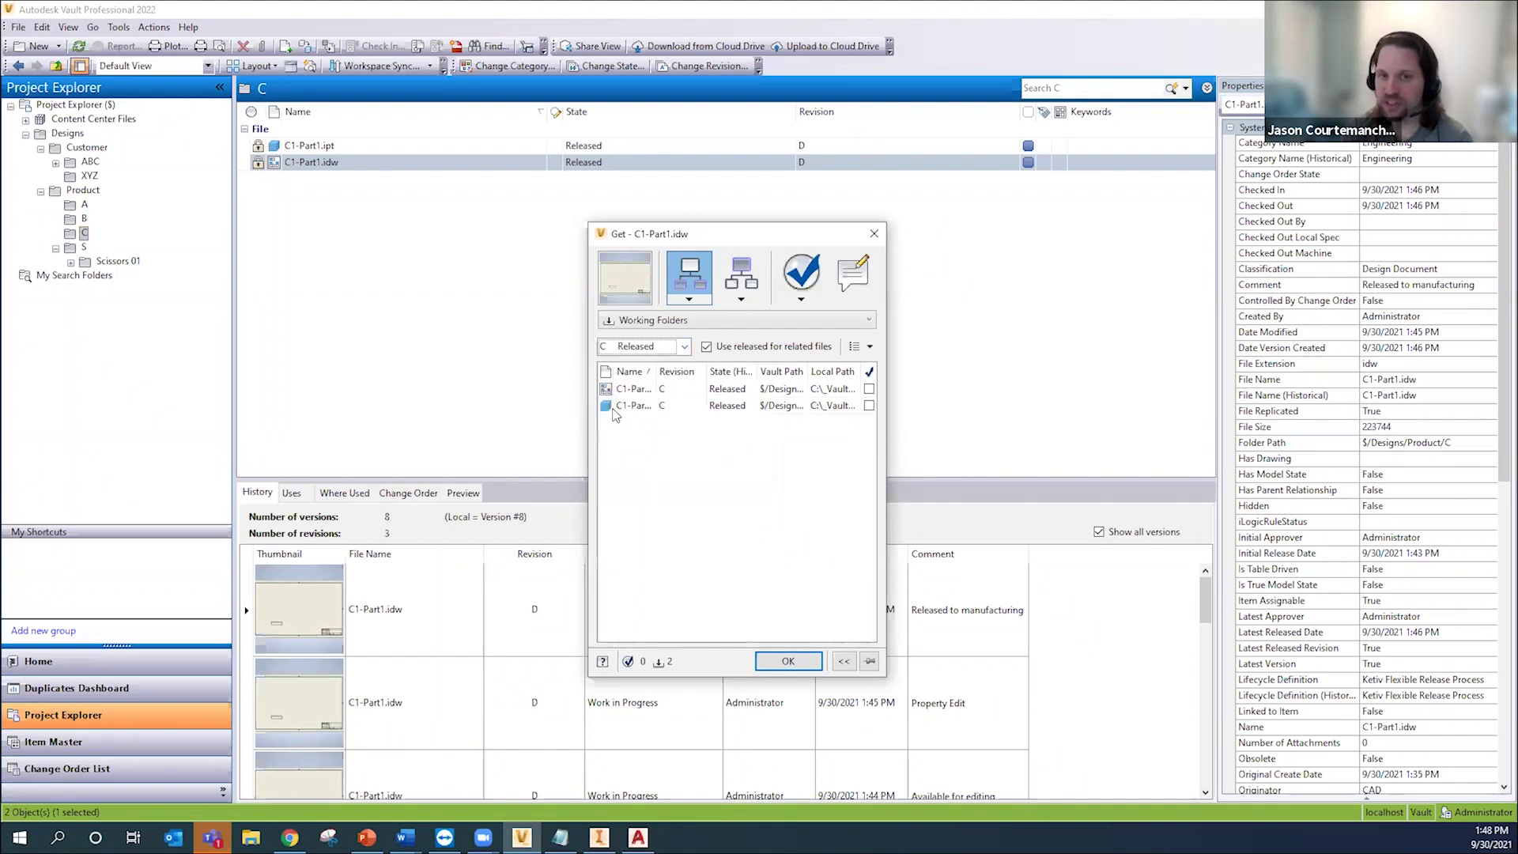
Step: Switch the C1-Part1.idw revision selected for the Get to released revision D
click(634, 348)
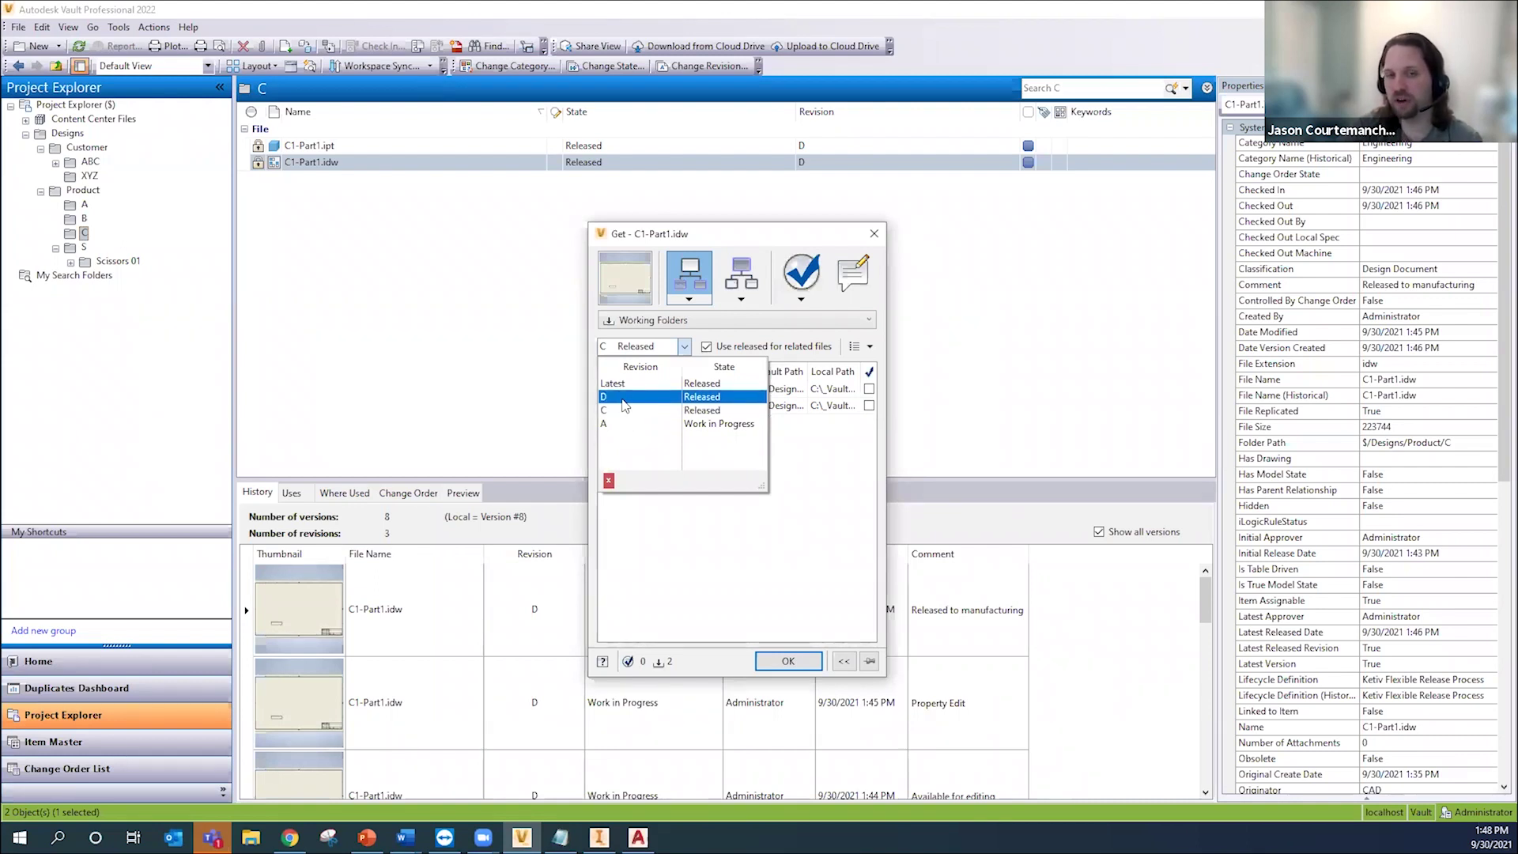
click(623, 399)
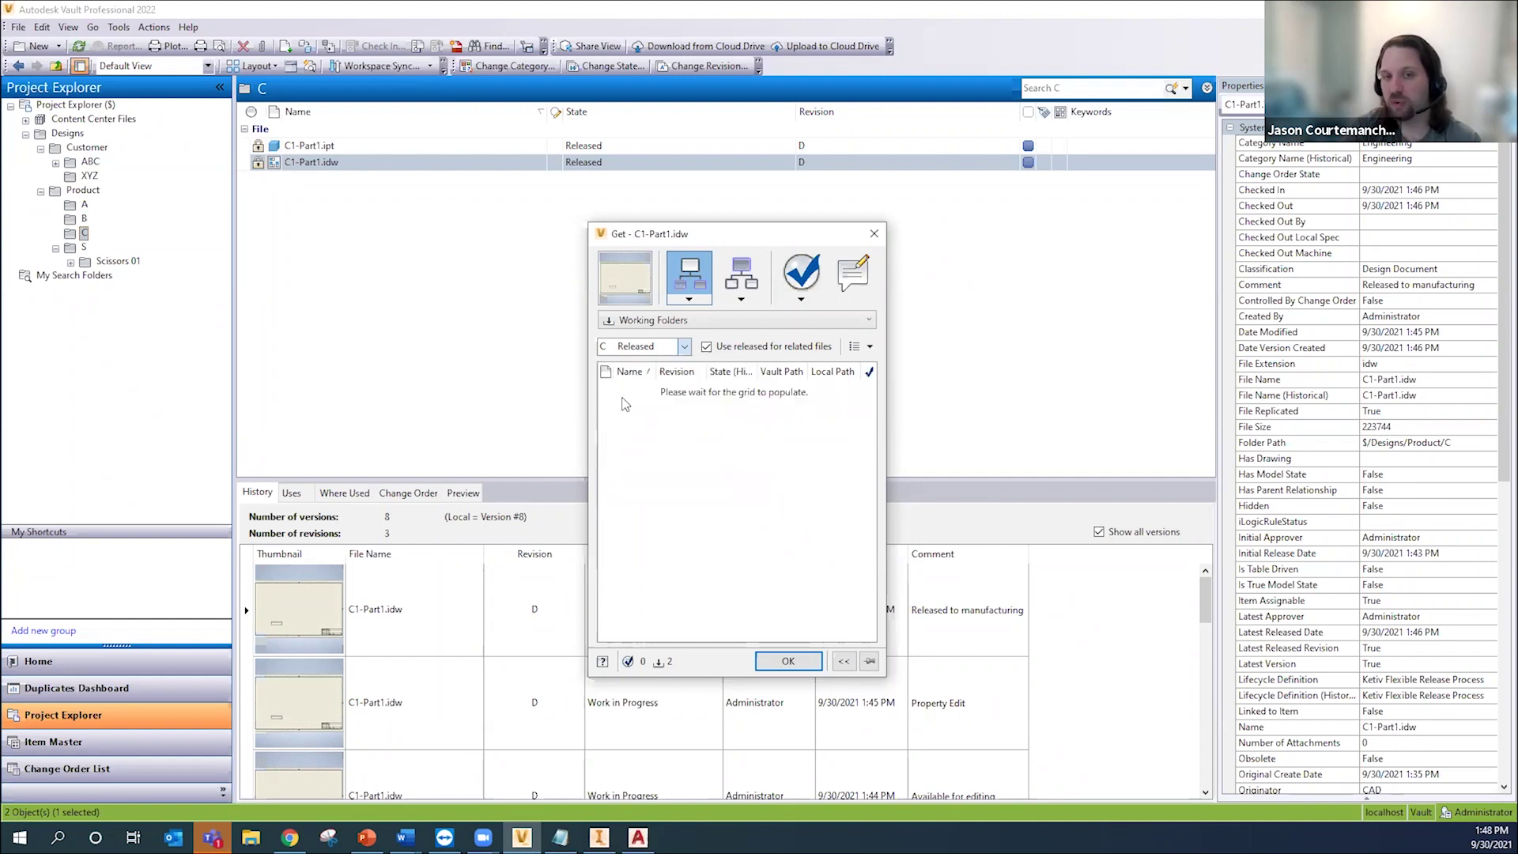
right_click(681, 380)
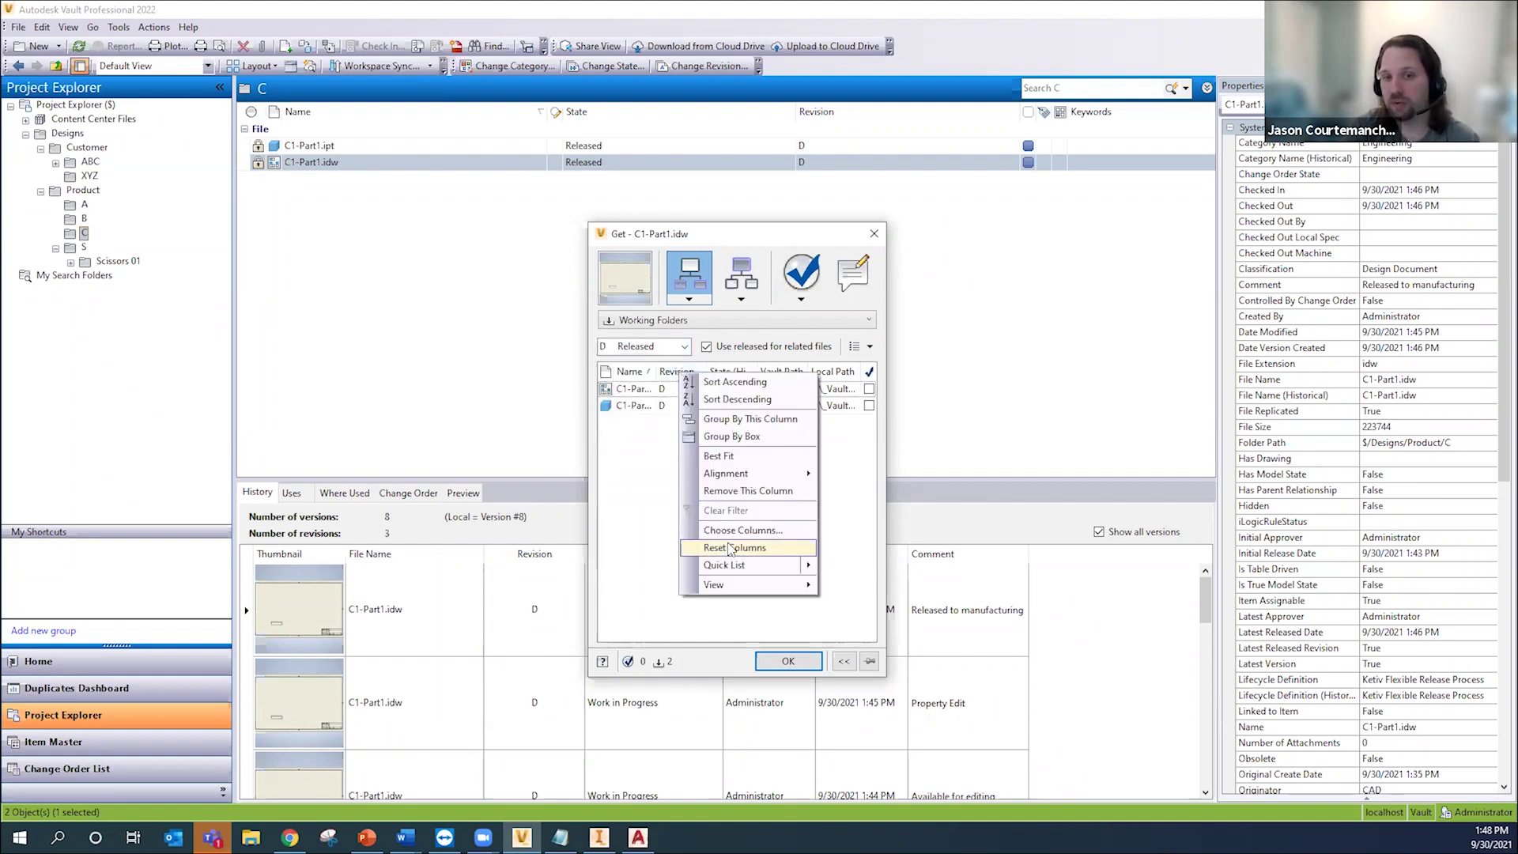
click(643, 511)
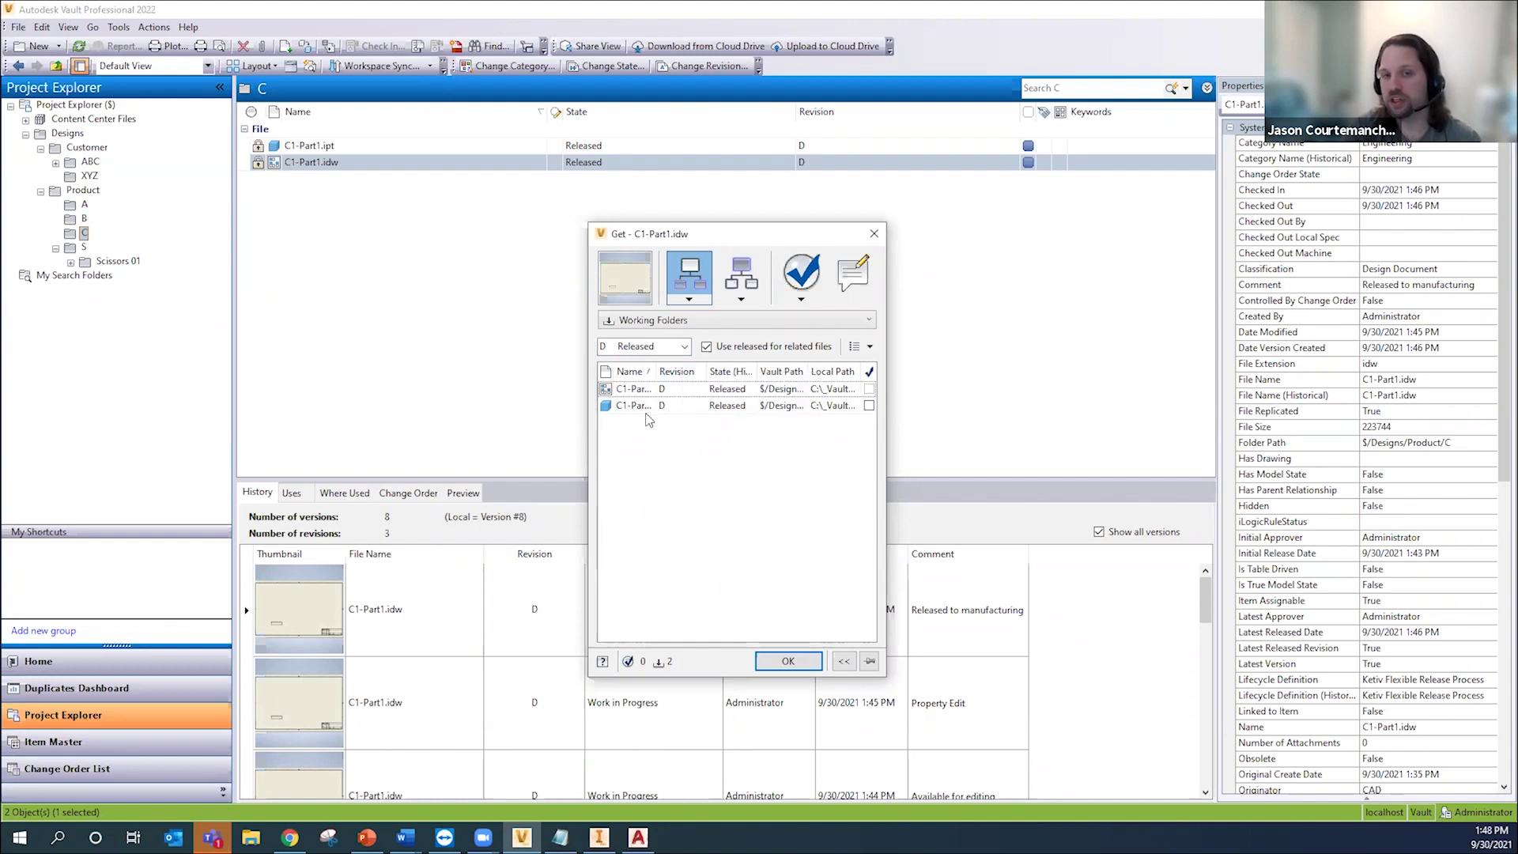
Step: Close the Get dialog without retrieving files and browse the Product folder and its B and C subfolders
click(873, 234)
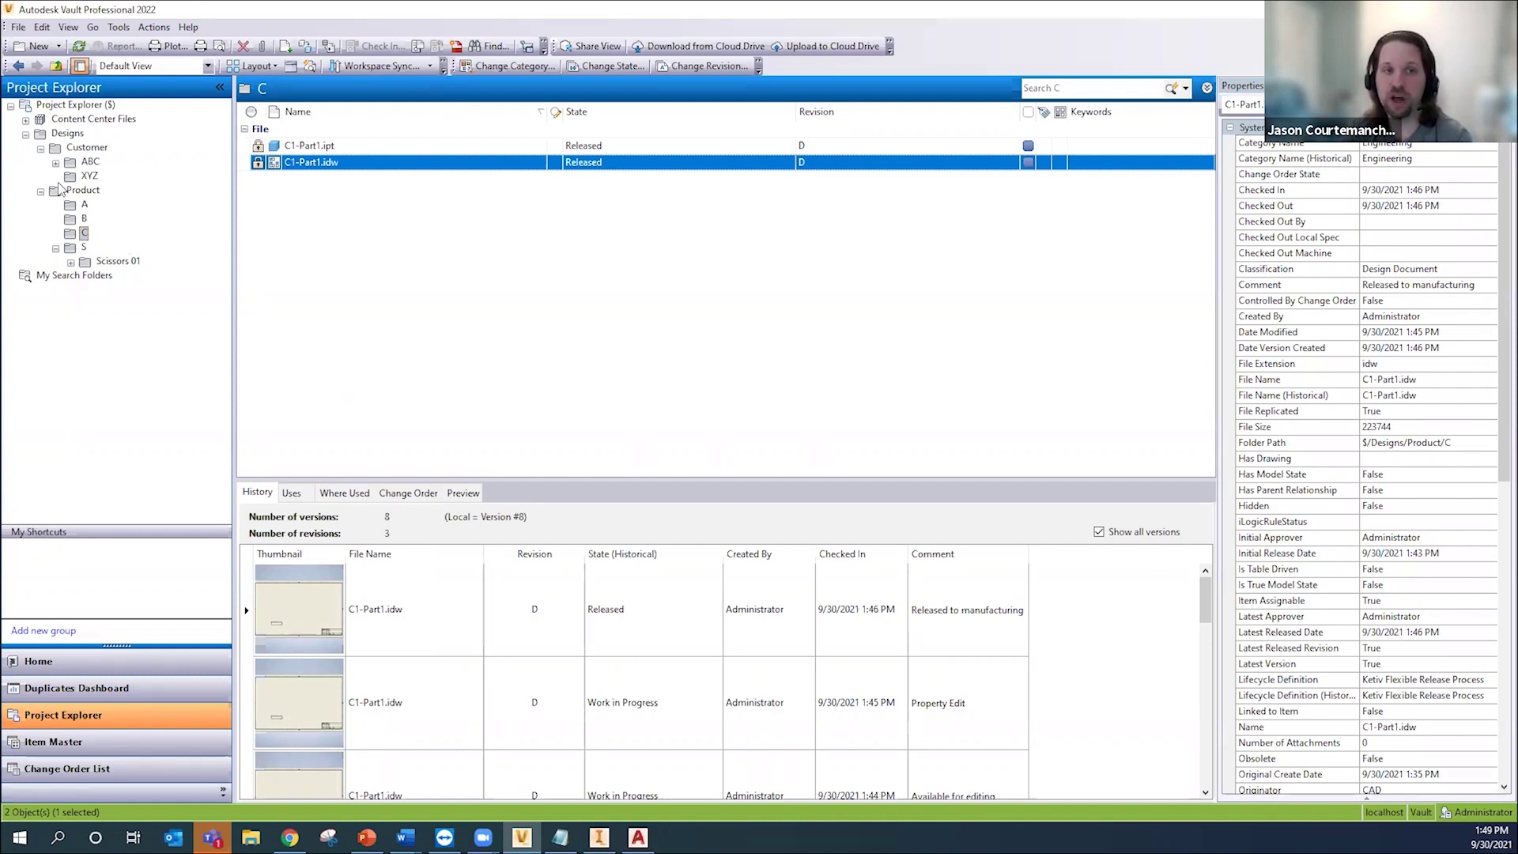
click(81, 191)
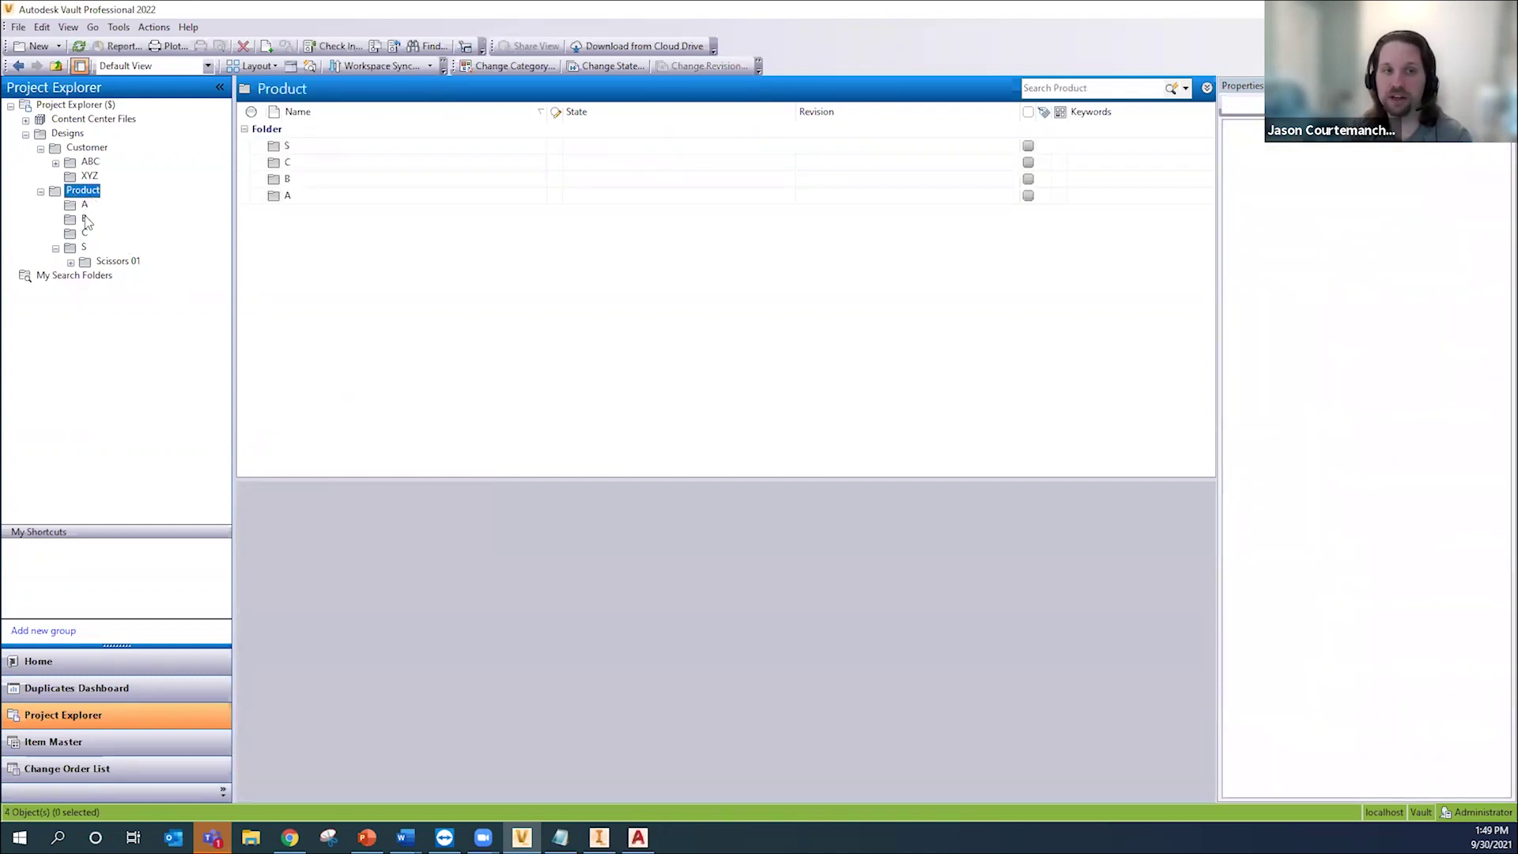
click(84, 219)
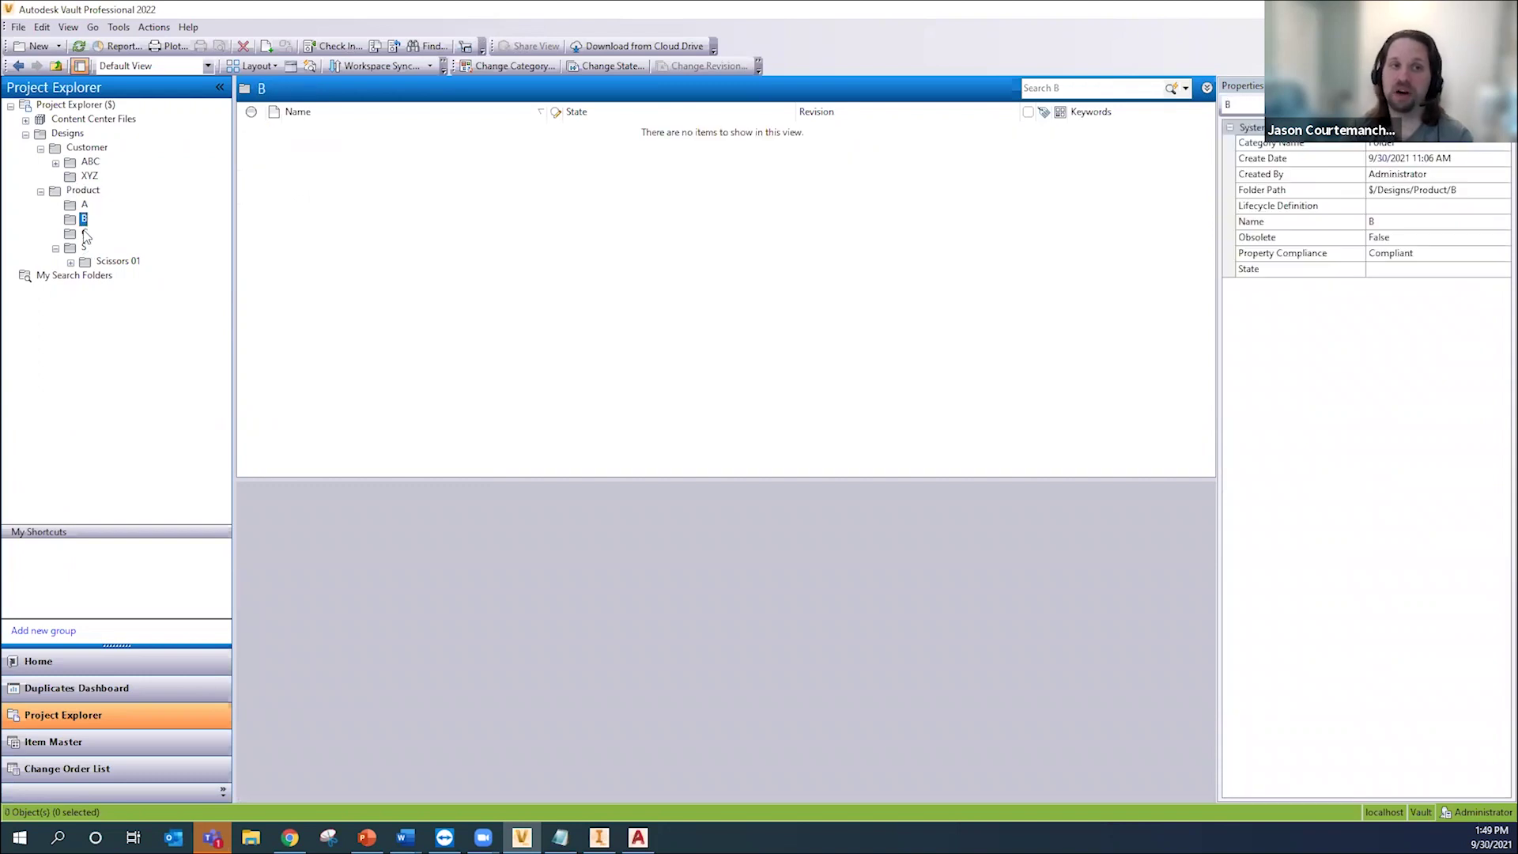
click(84, 234)
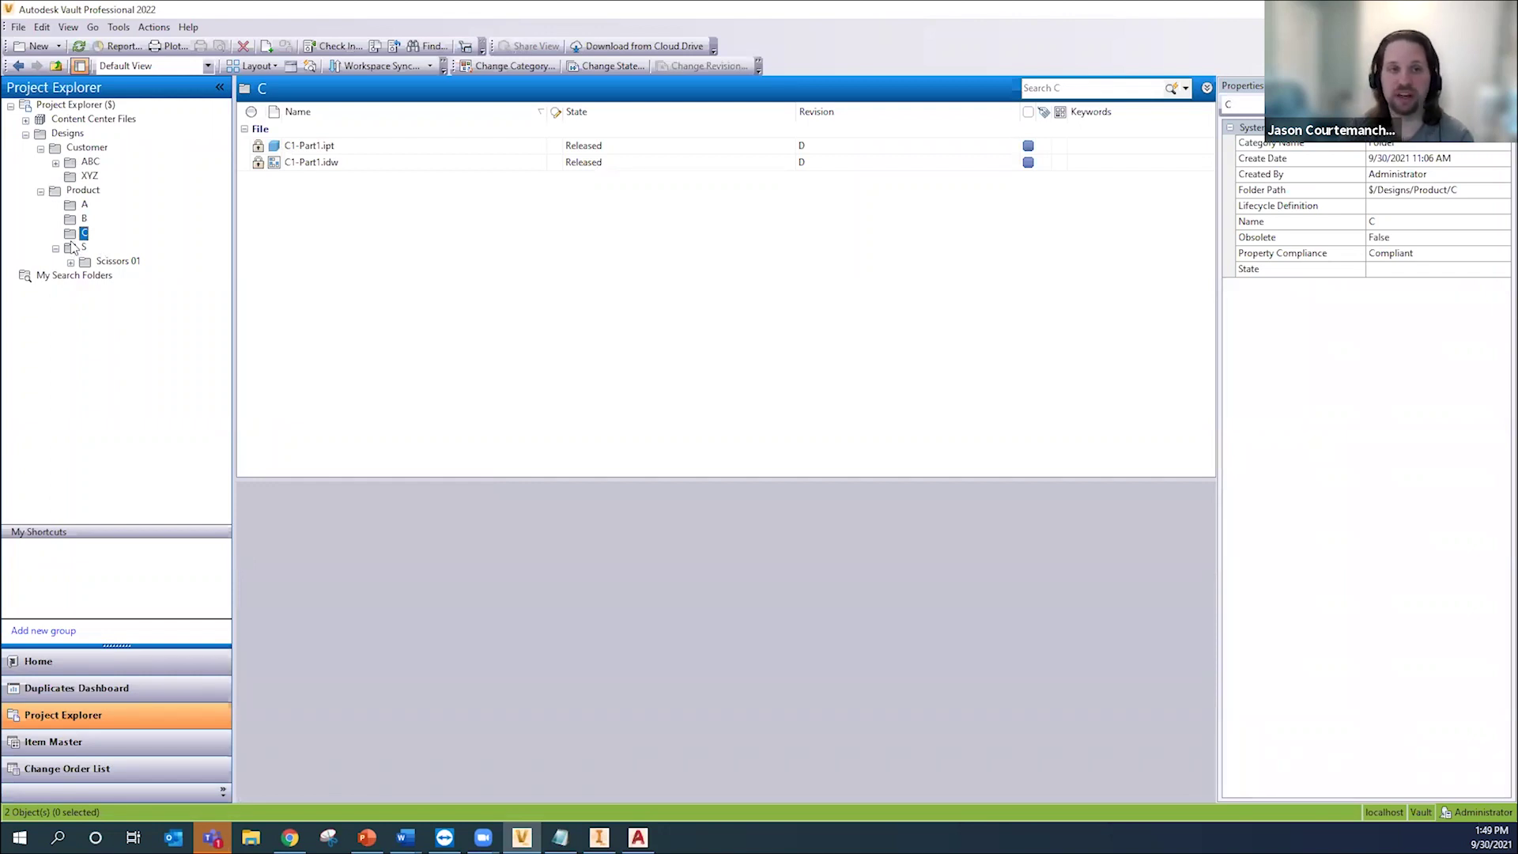
Step: Select C1-Part1.idw in folder C and review its system and user-defined properties
click(310, 164)
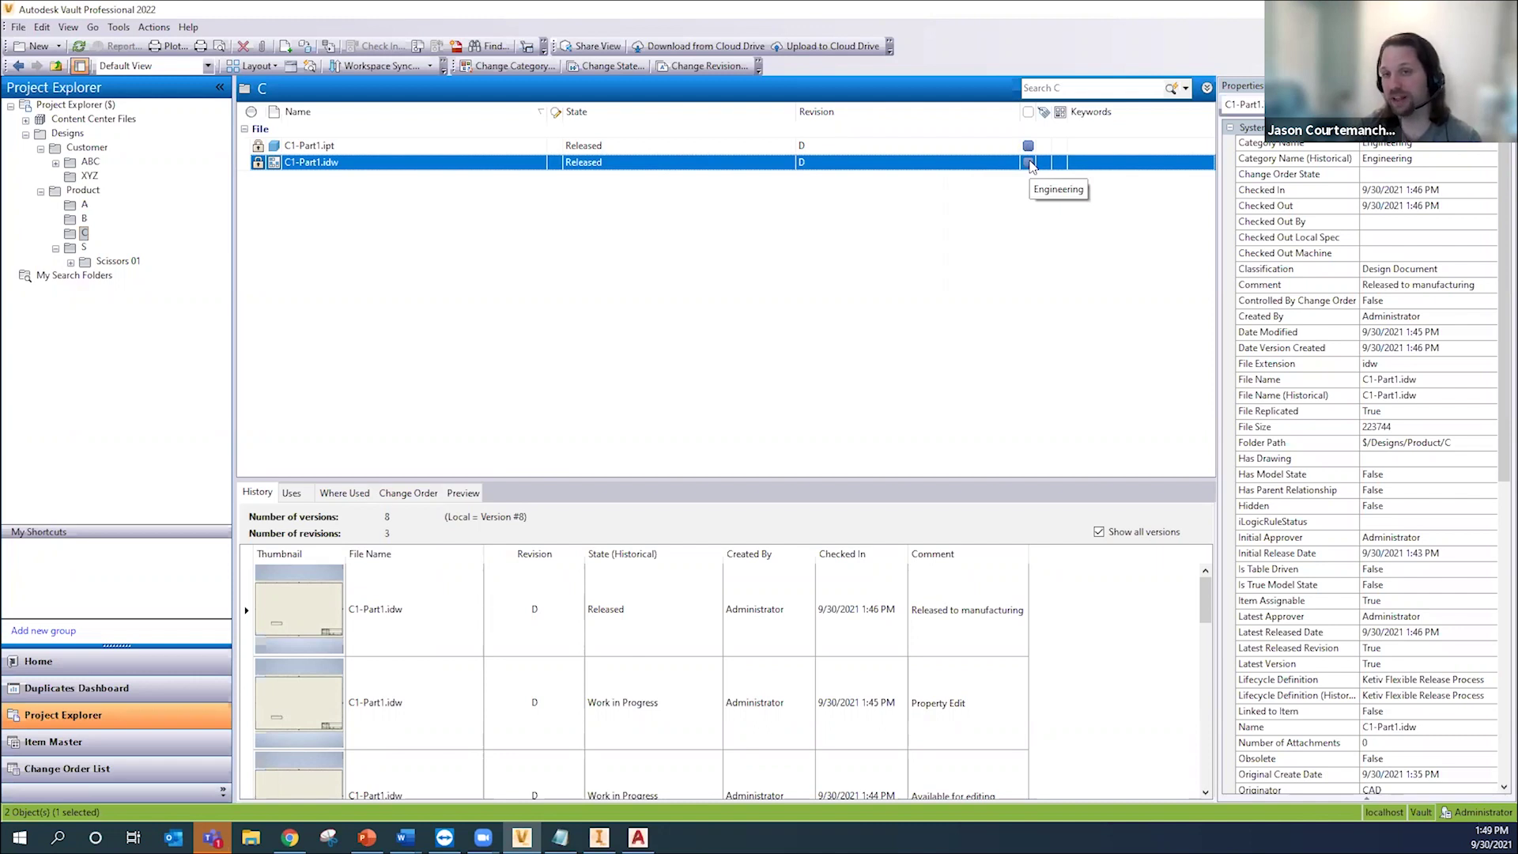
scroll(1455, 514, down, 12)
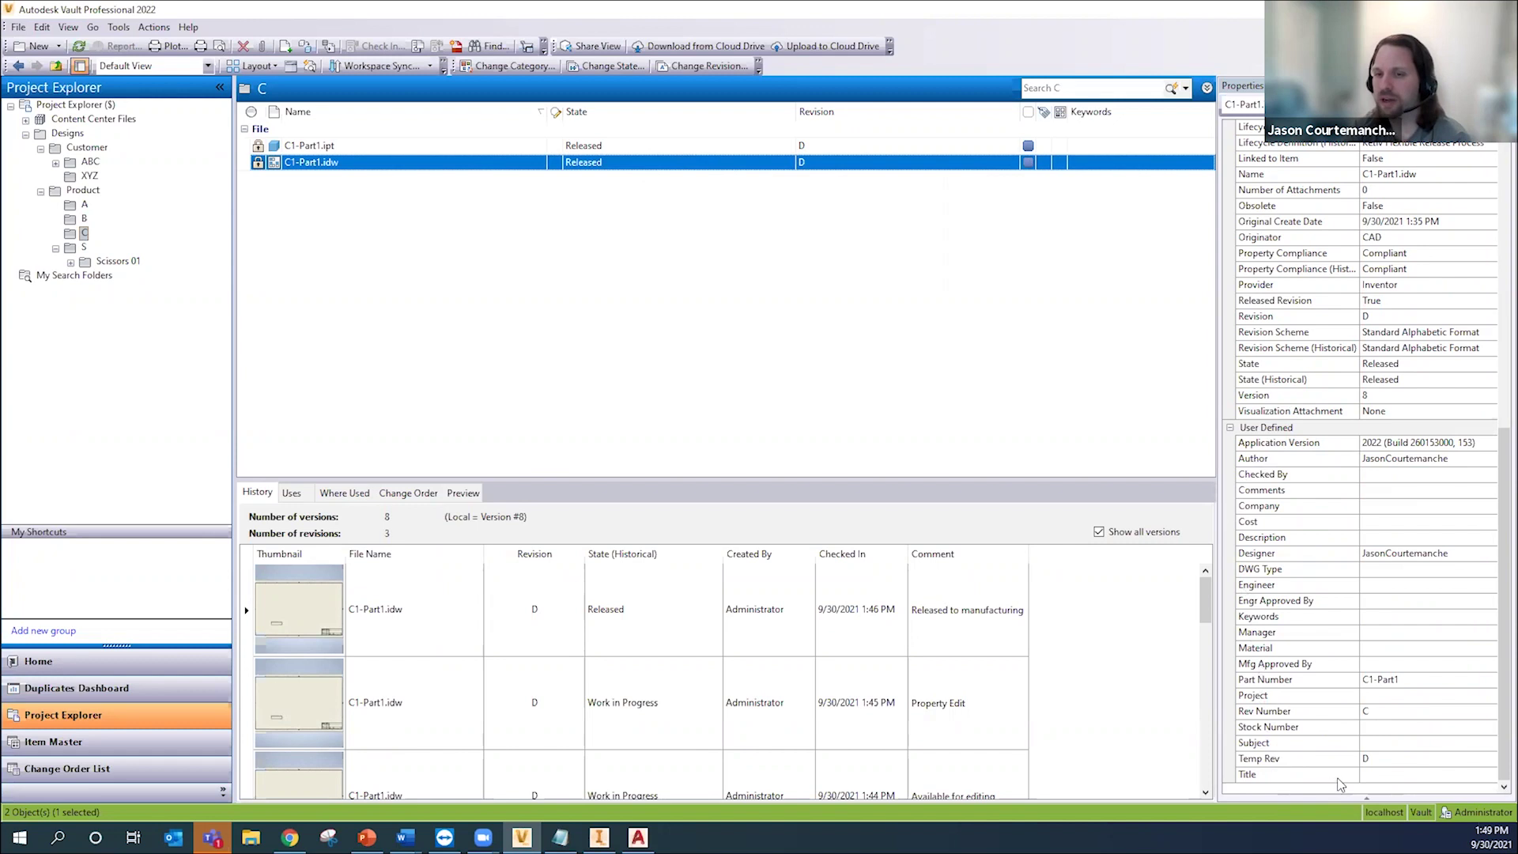
scroll(1331, 684, up, 1)
scroll(1330, 683, up, 3)
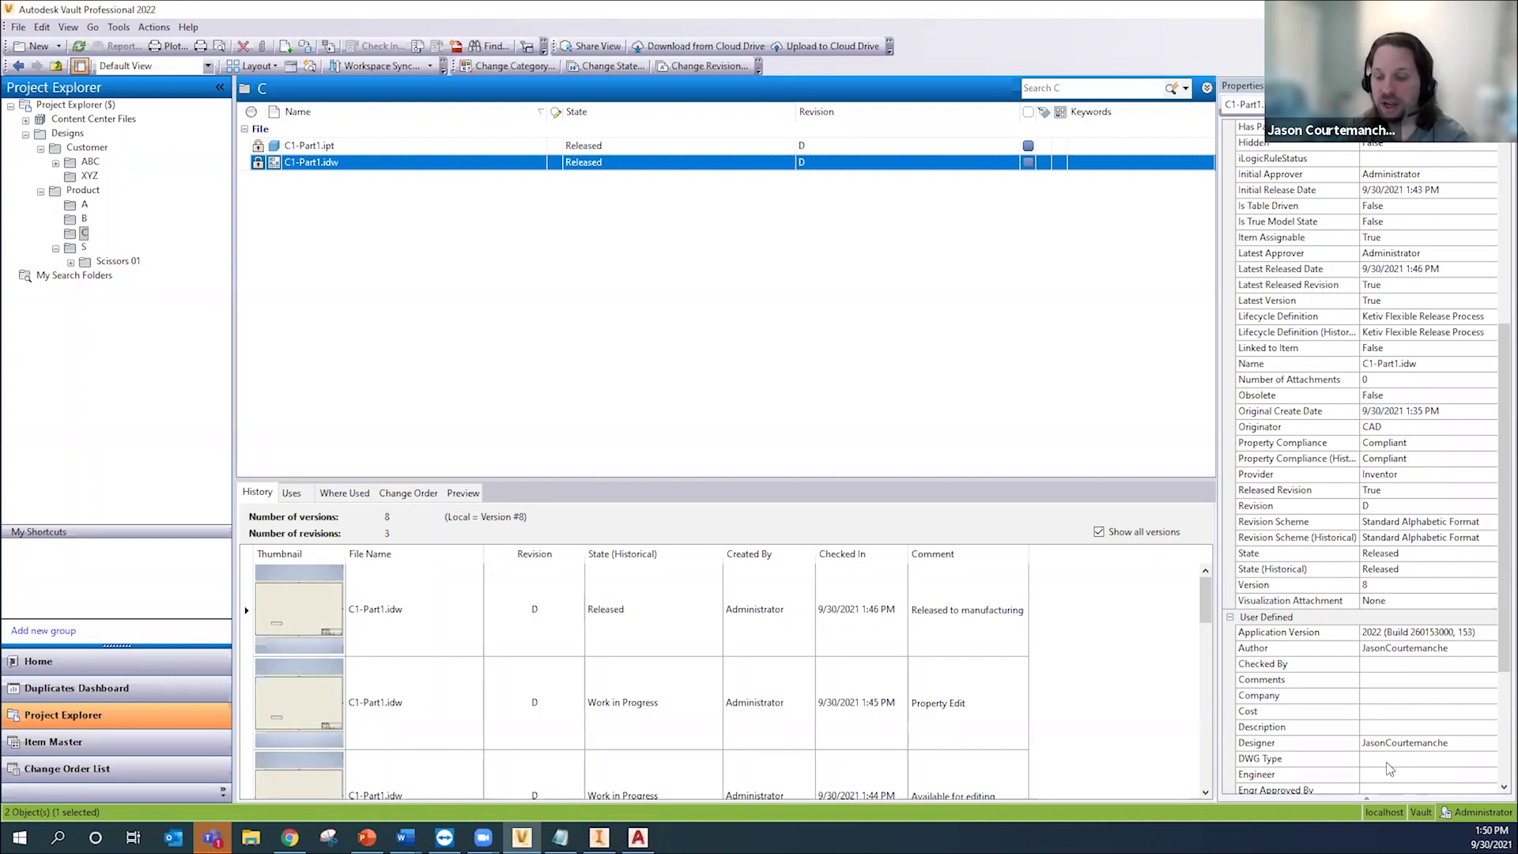
click(1395, 685)
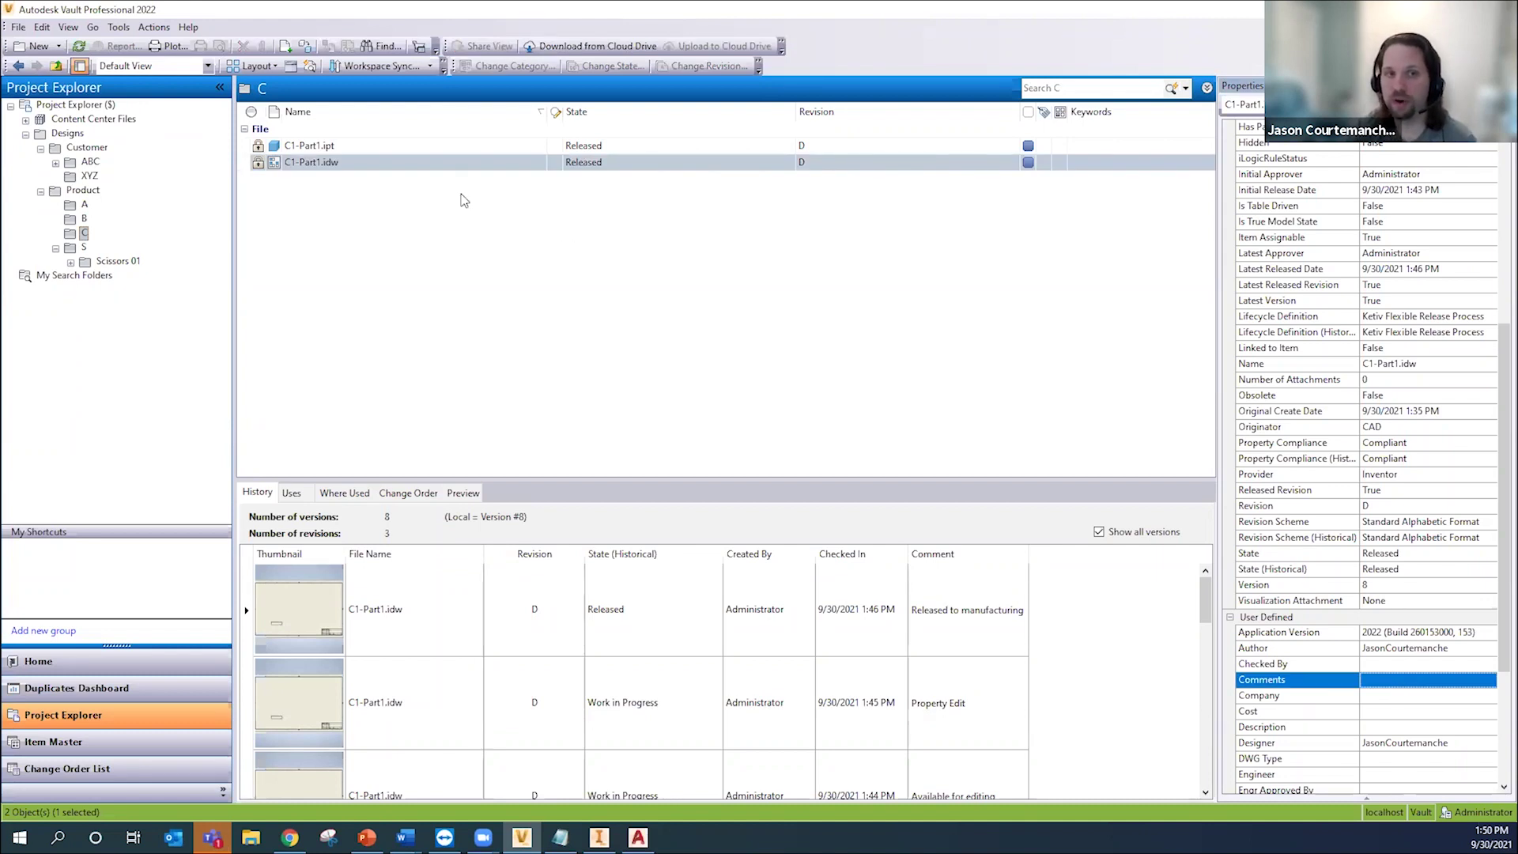
Step: Preview the C1-Part1.idw drawing, look over its available file commands, and check its user-defined properties
click(391, 163)
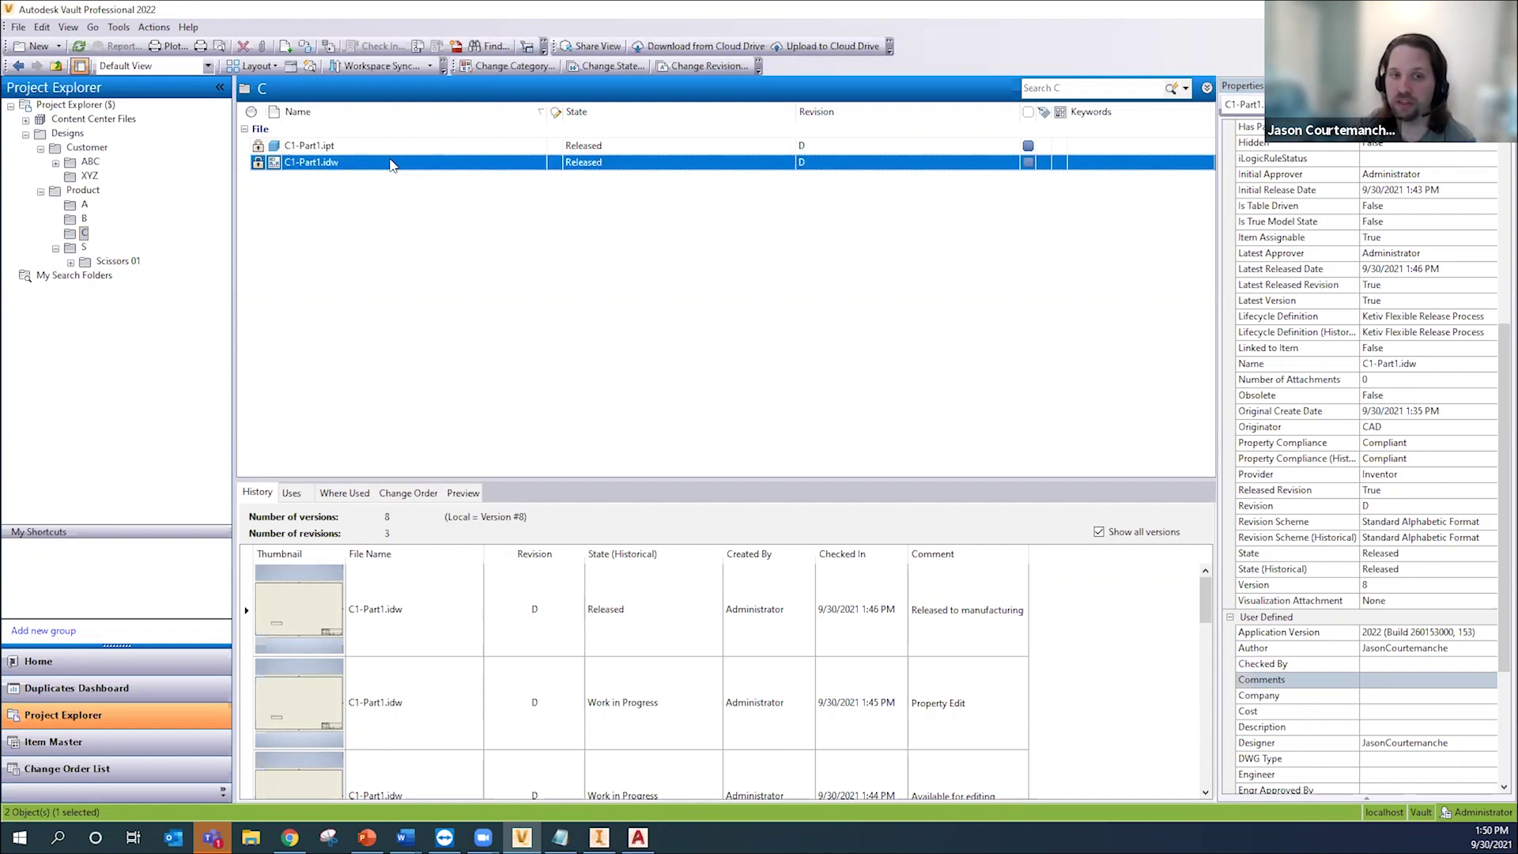
click(463, 493)
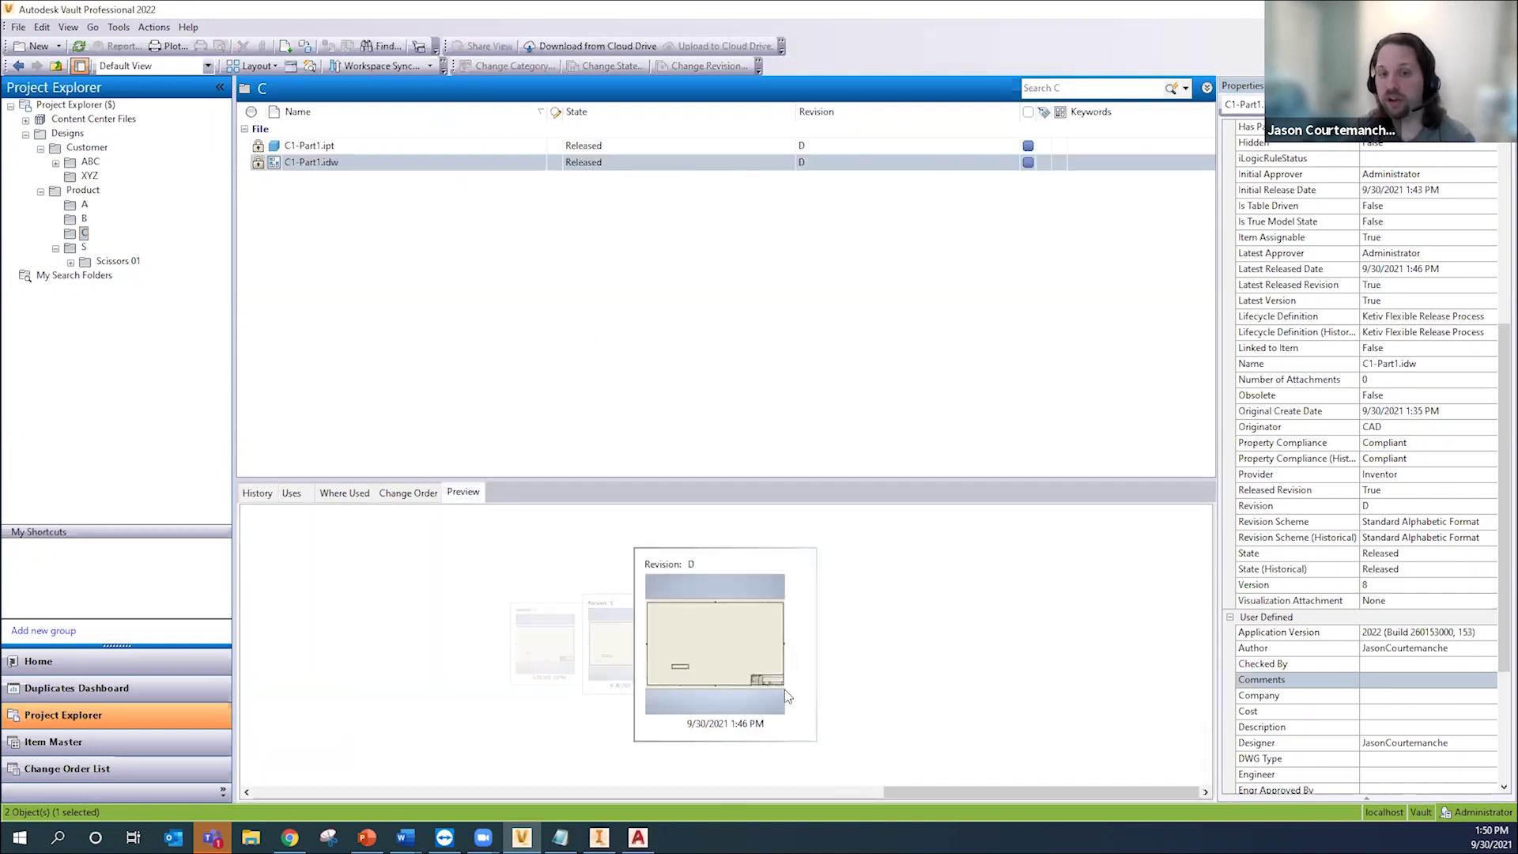
right_click(519, 164)
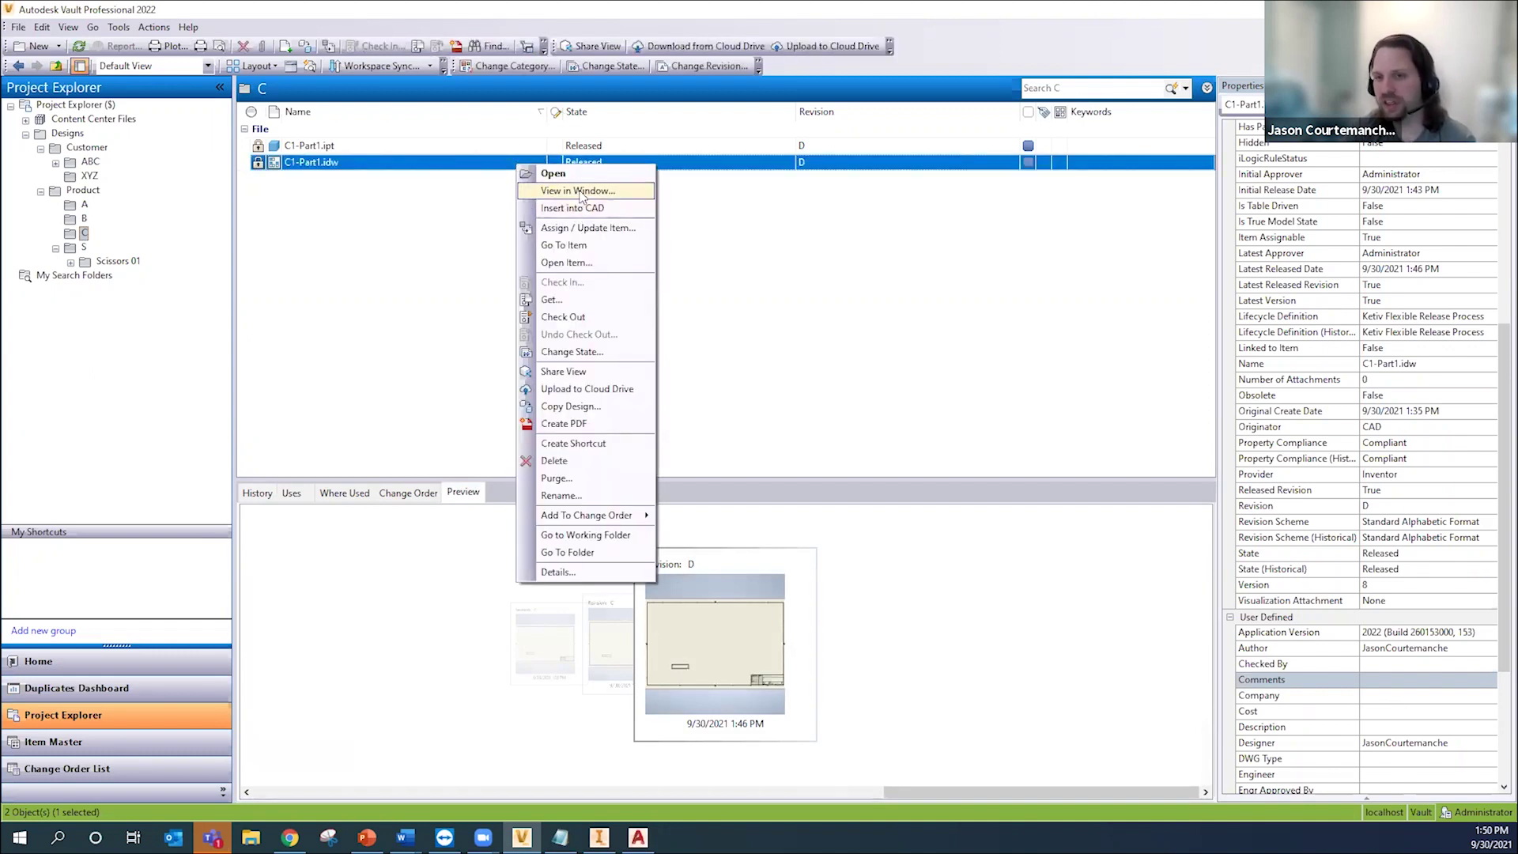
click(850, 230)
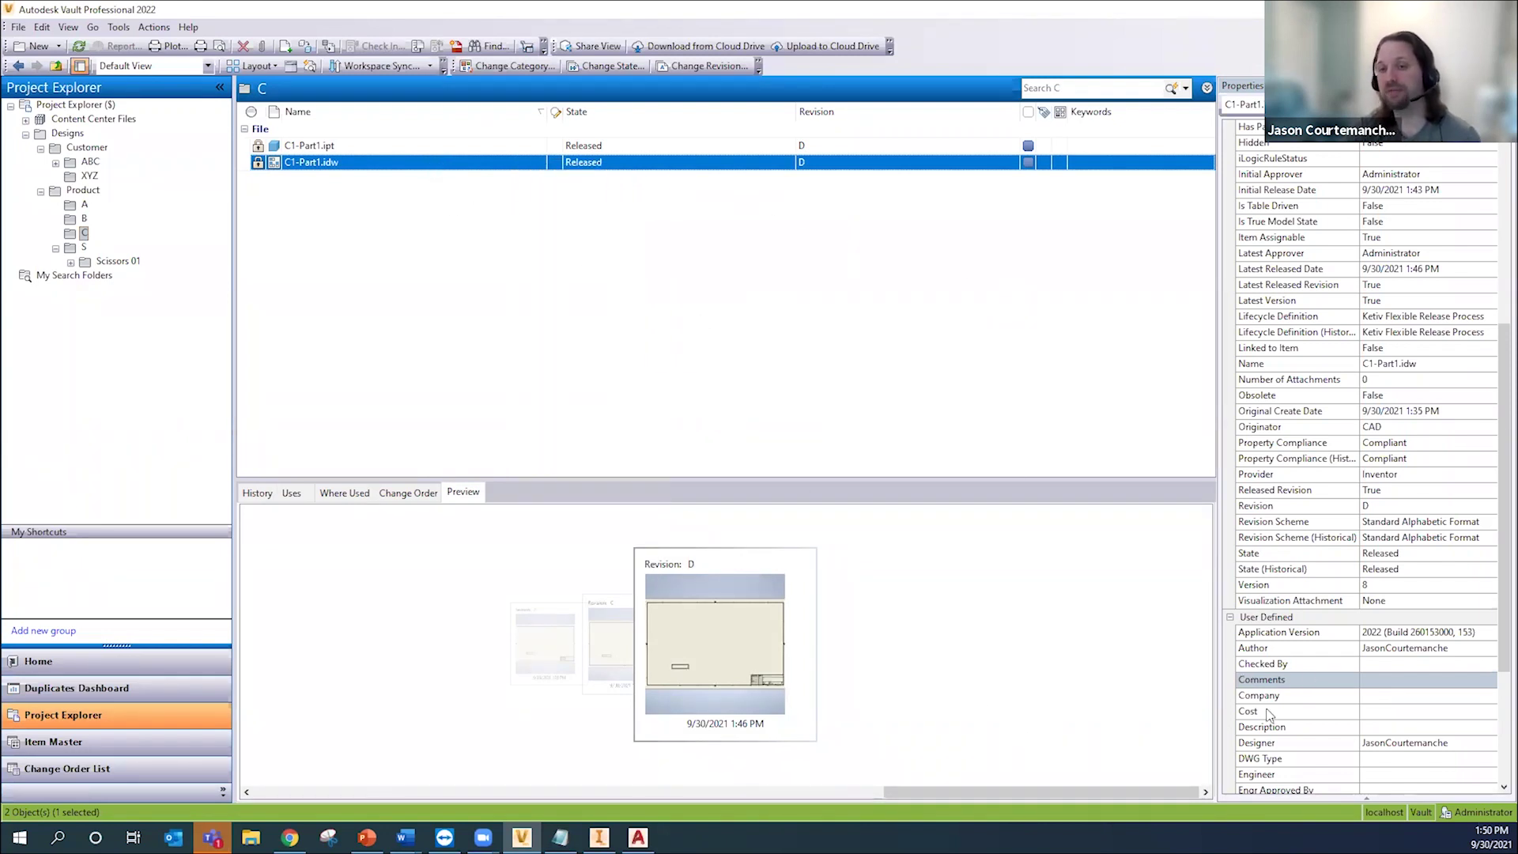
scroll(1319, 688, down, 2)
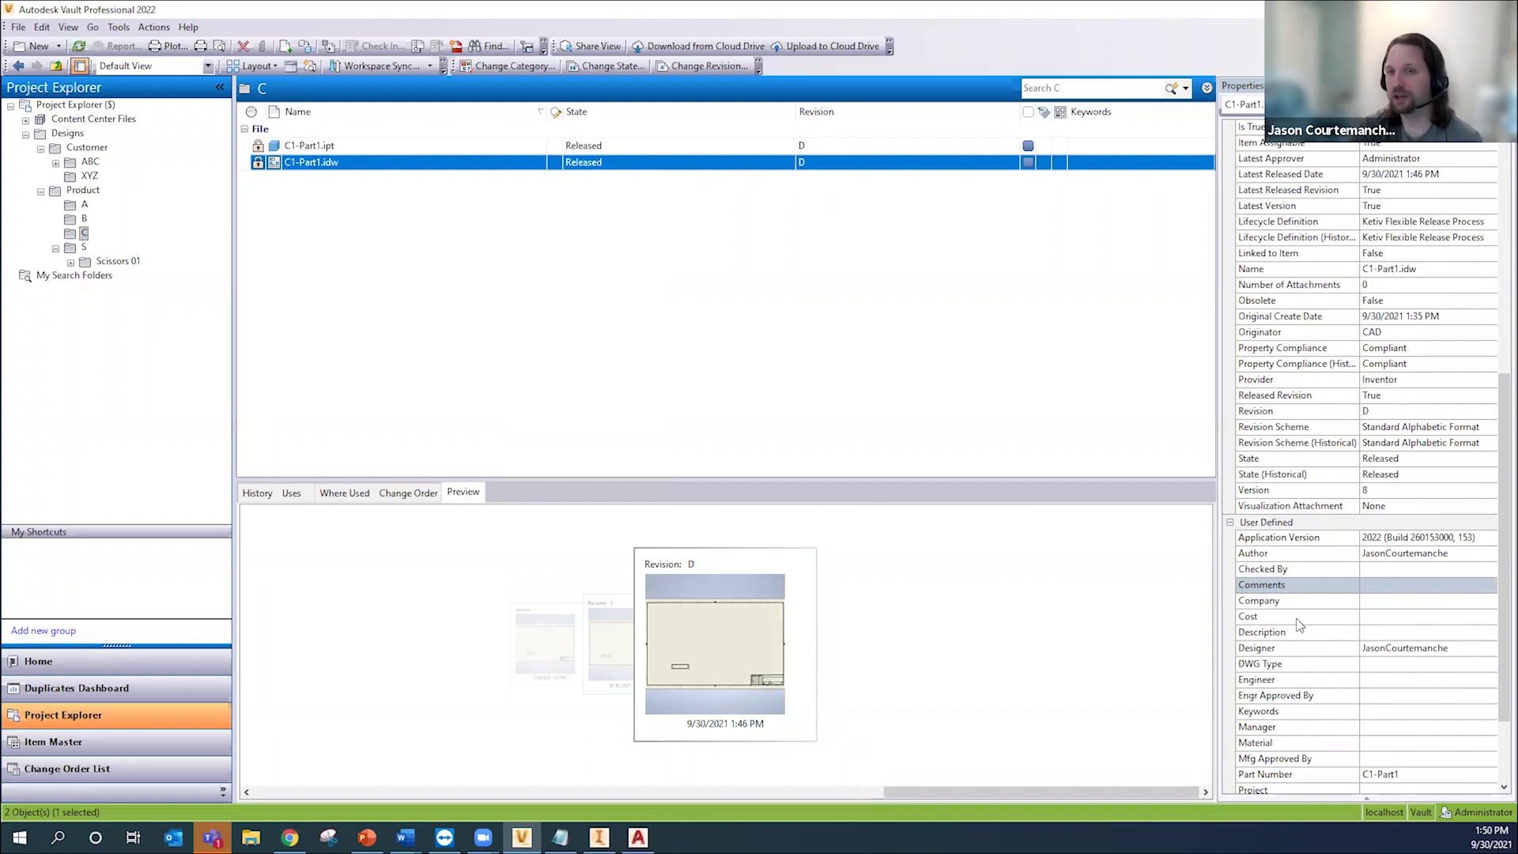
Step: Look through the properties available for an advanced Find search and close the search without running it
click(491, 46)
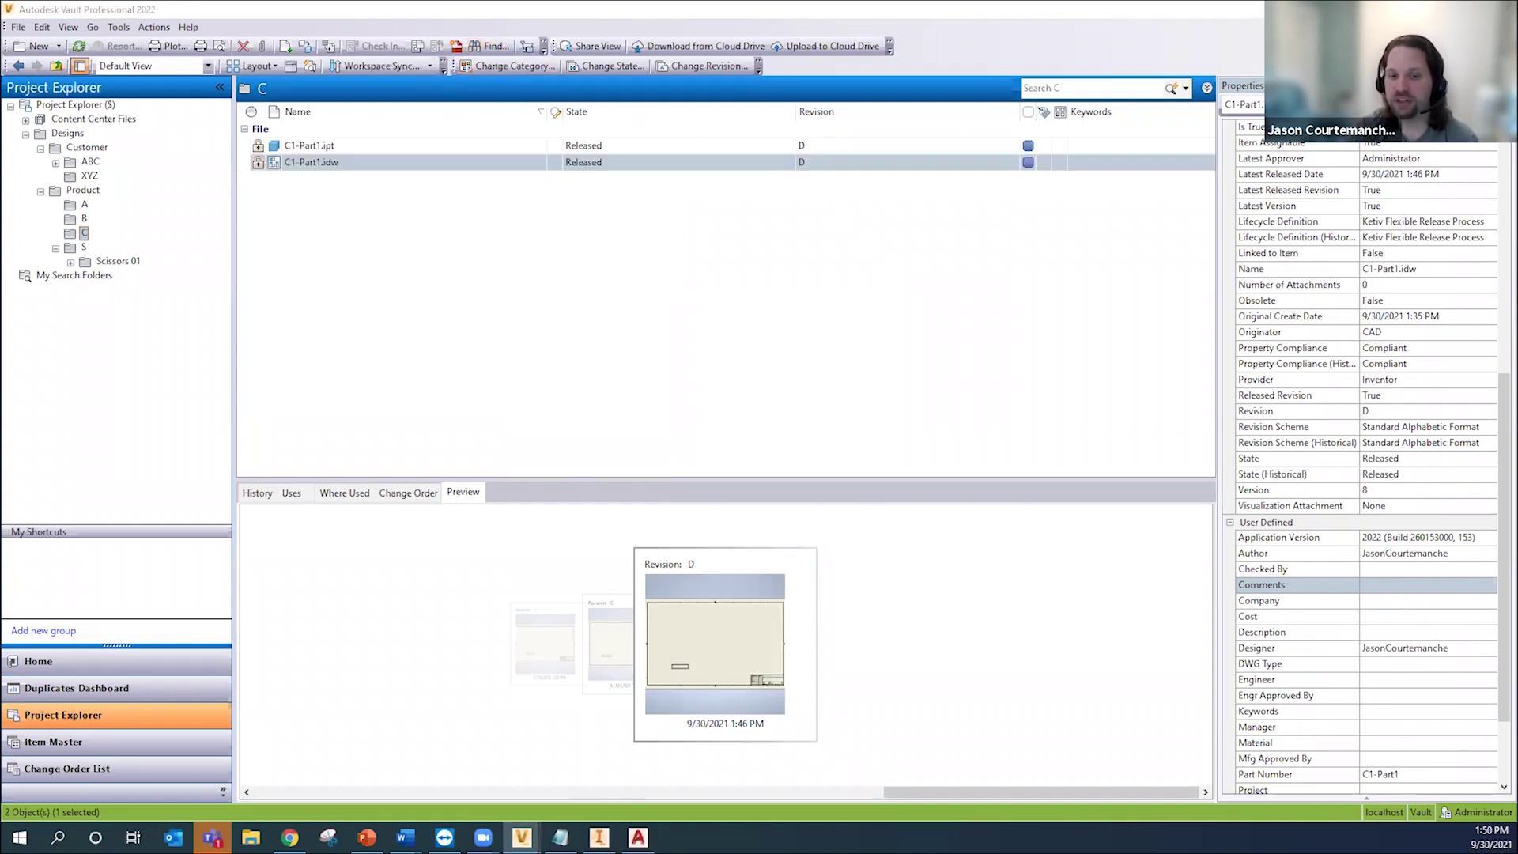
click(395, 405)
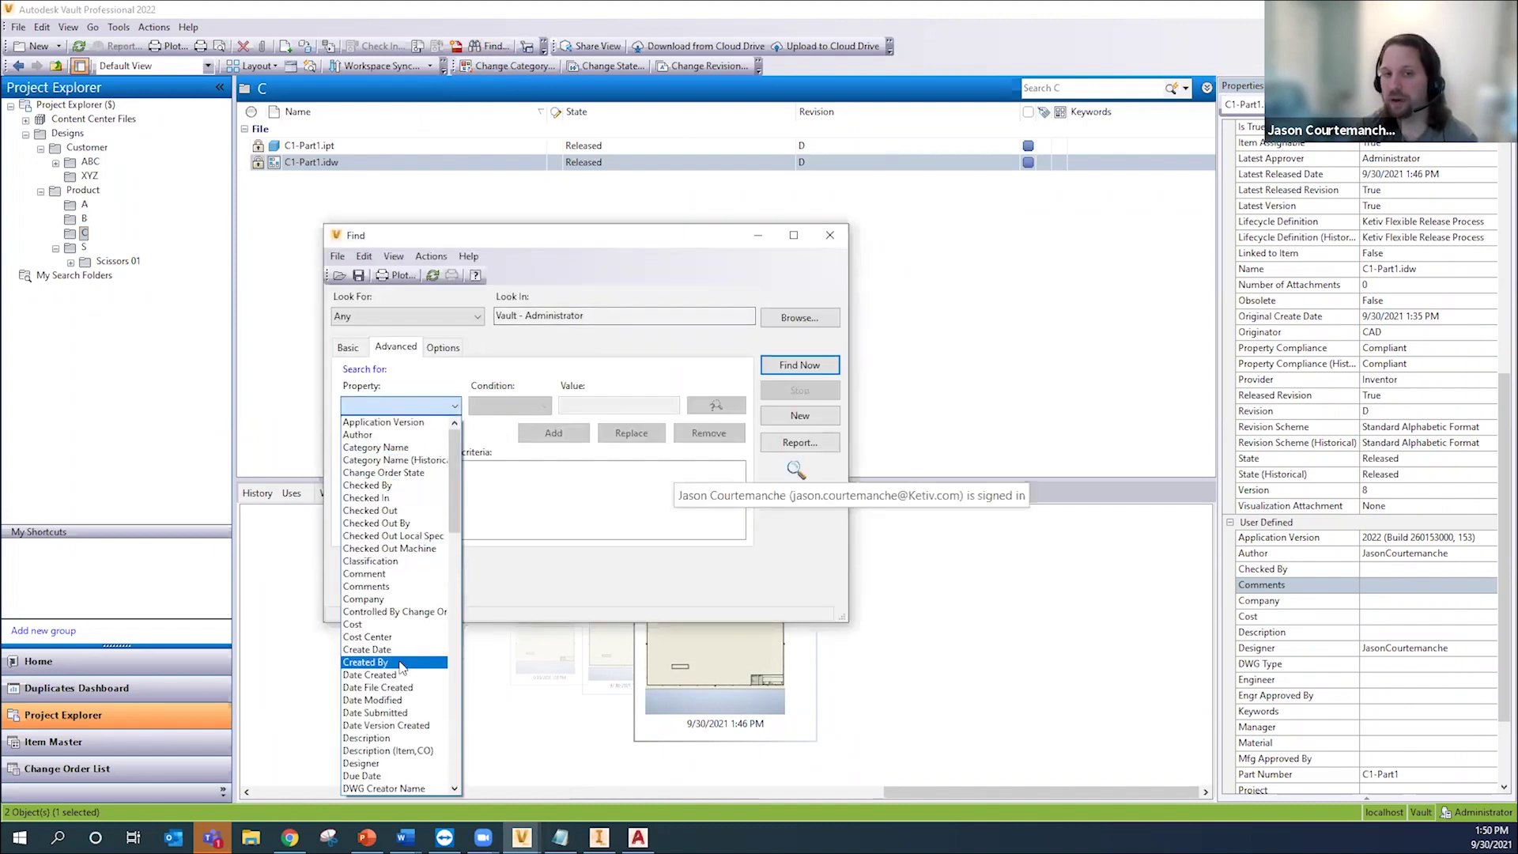
click(532, 494)
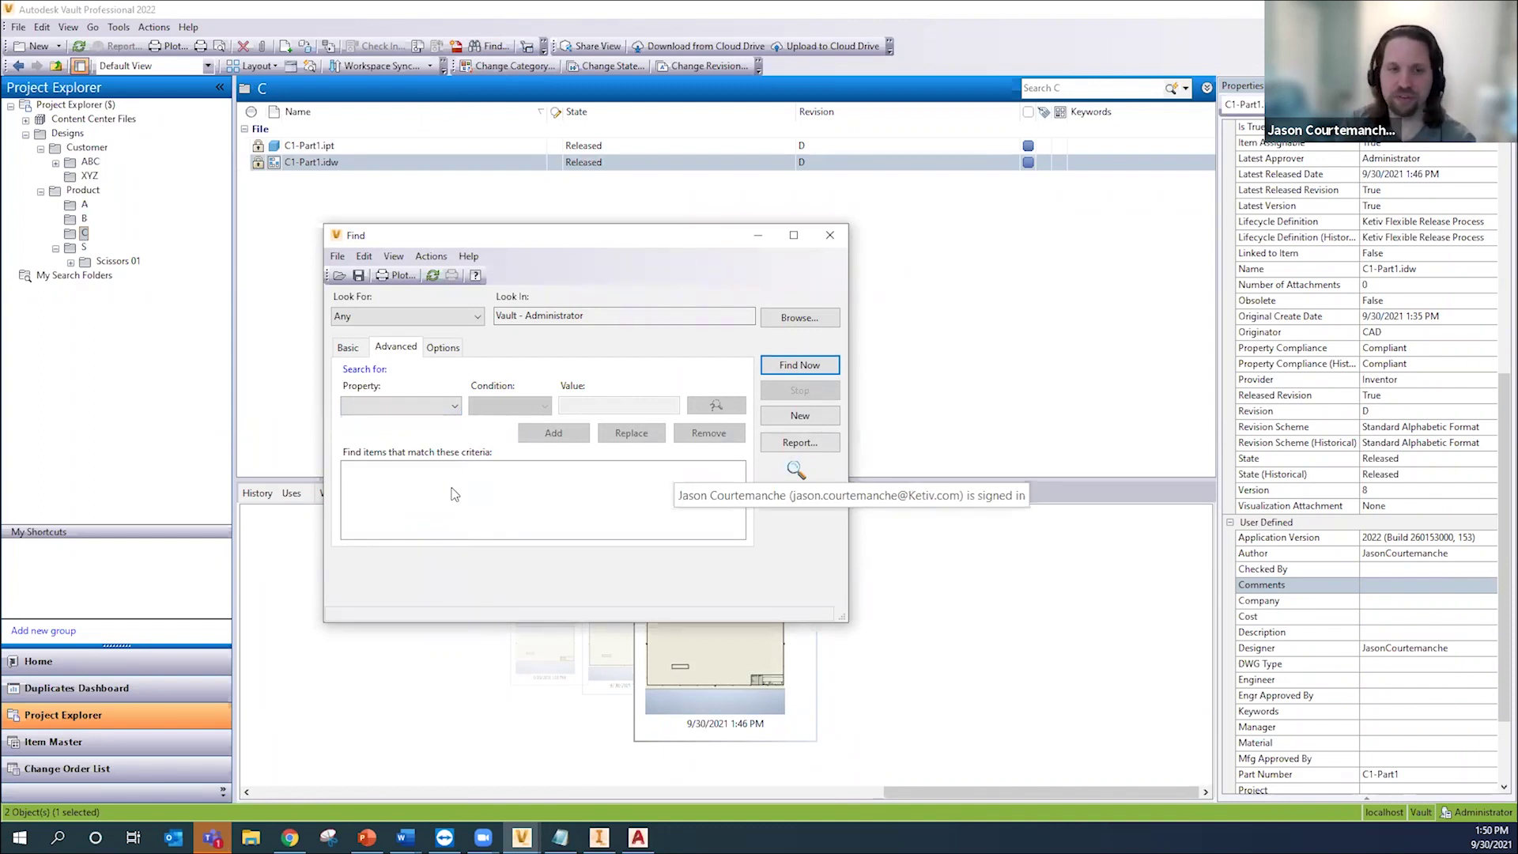
click(829, 237)
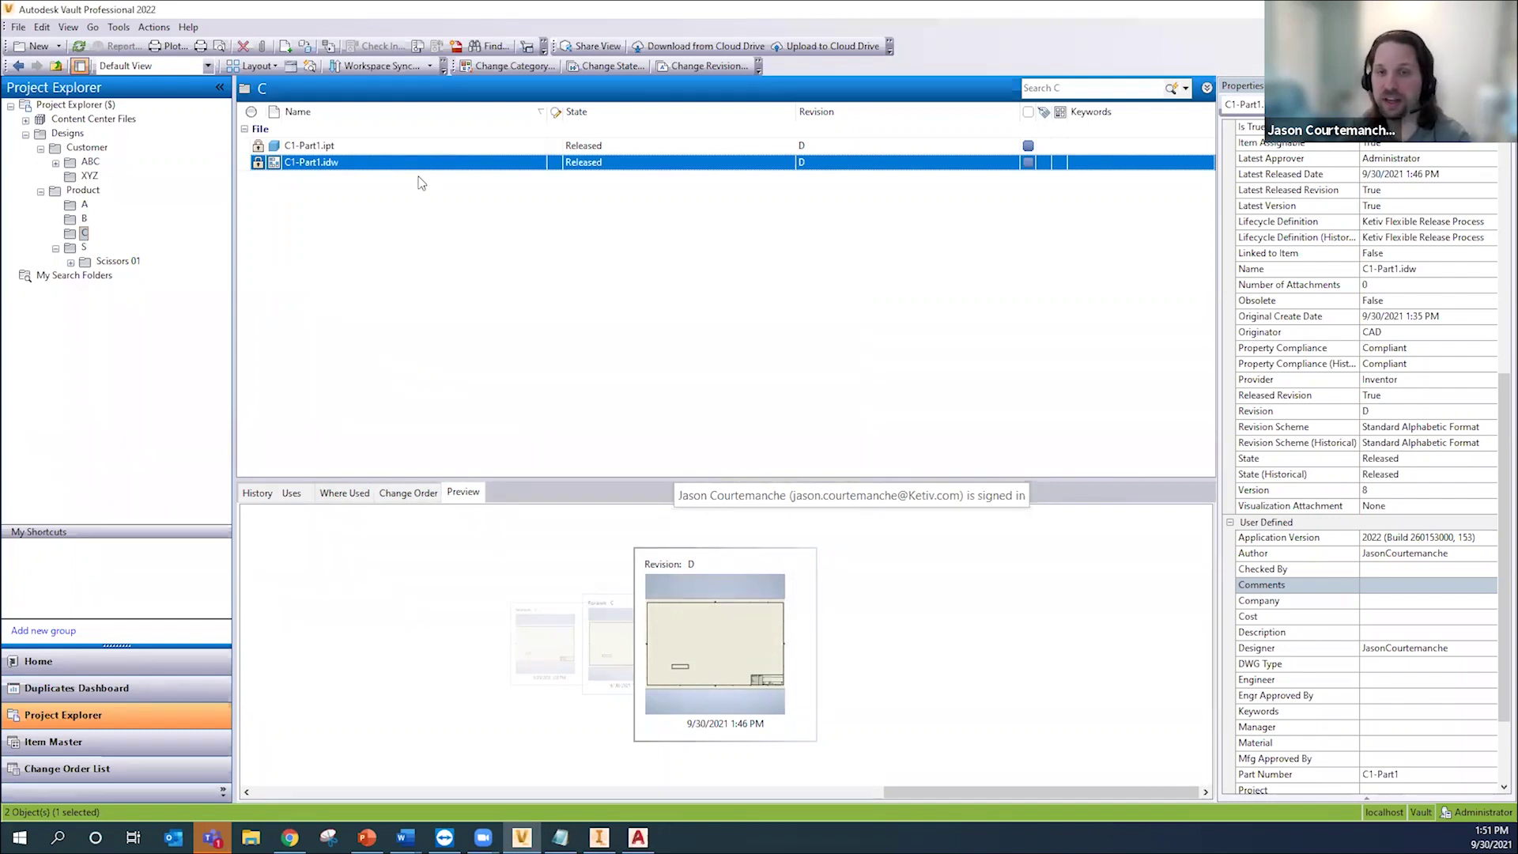
Step: Compare the preview and properties of C1-Part1.ipt with those of C1-Part1.idw
click(318, 148)
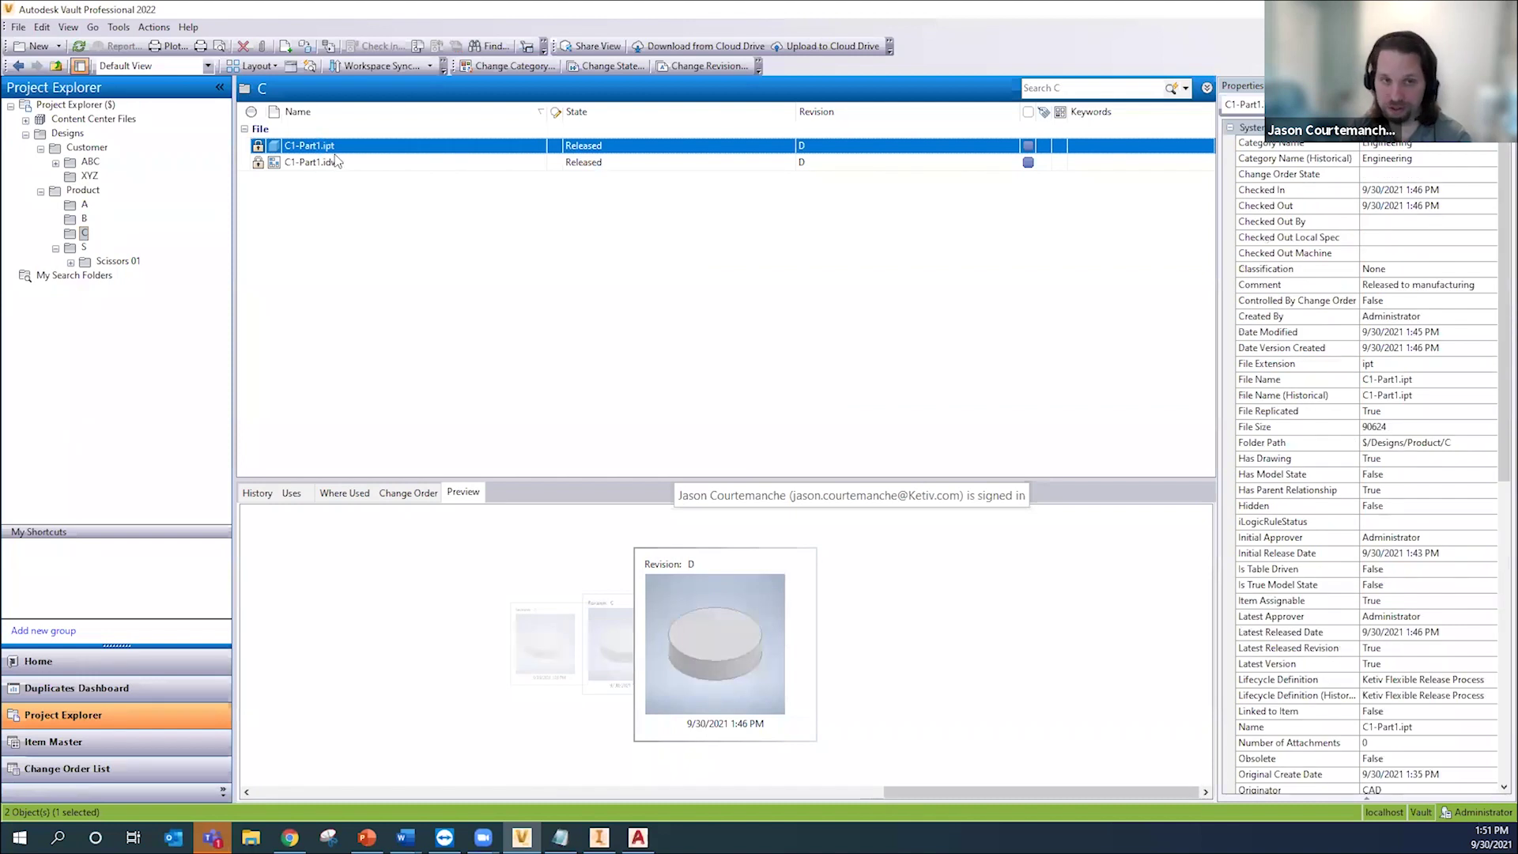
click(333, 166)
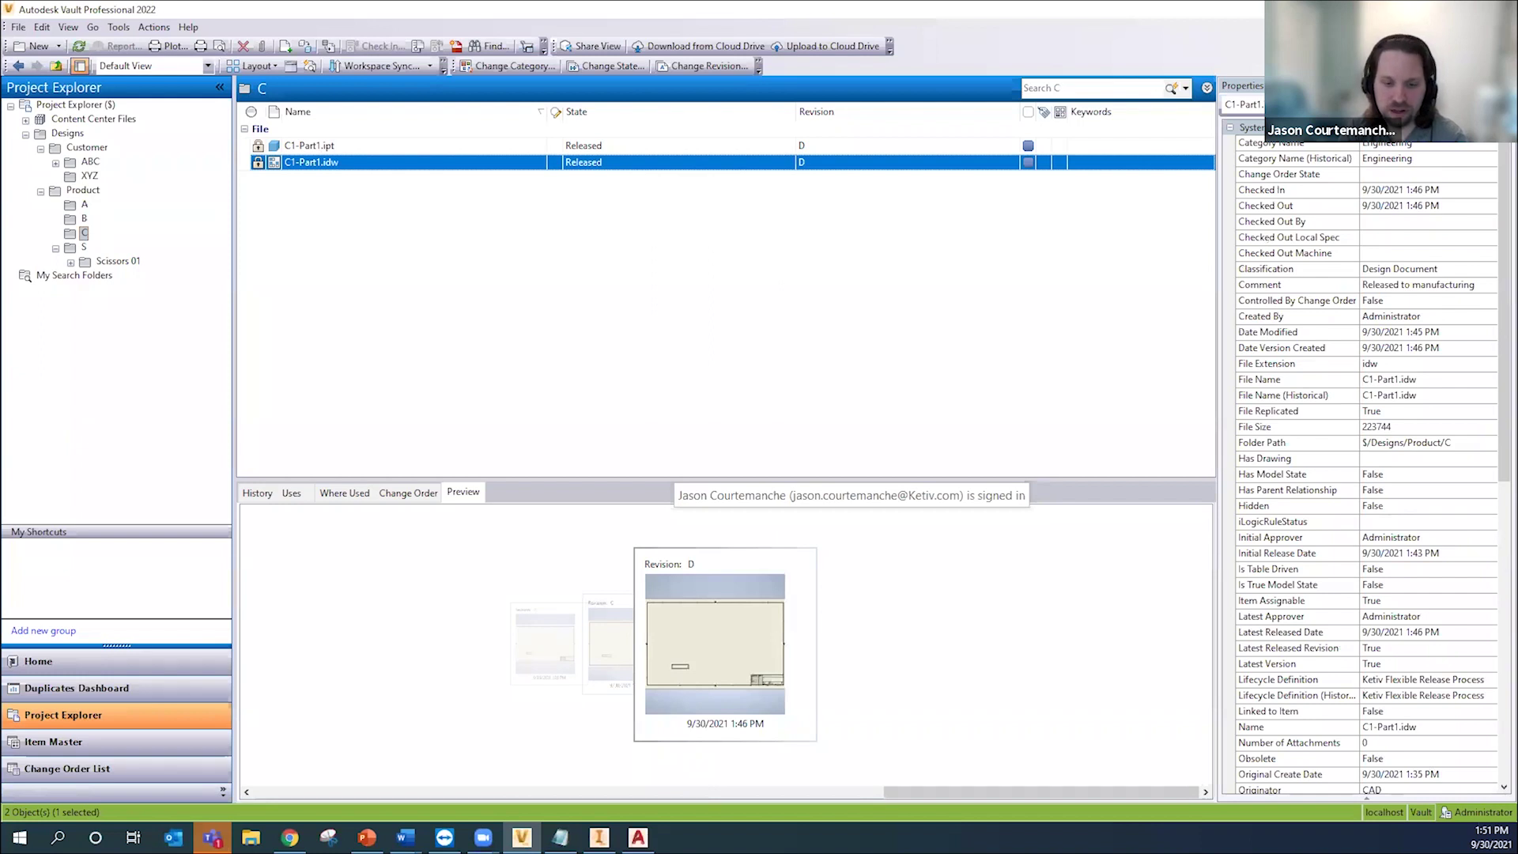
key(alt+Tab)
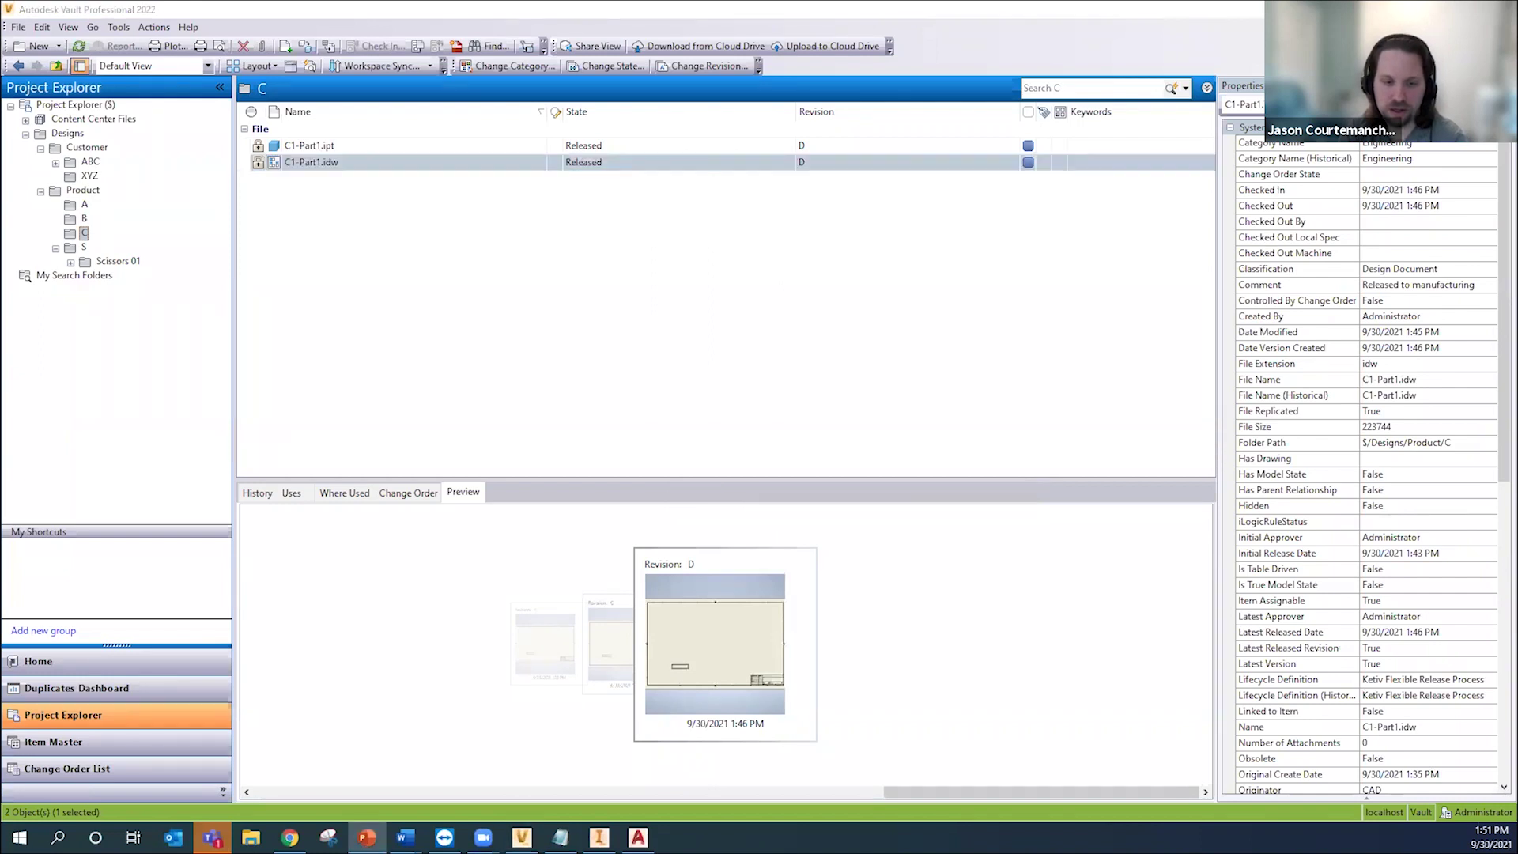
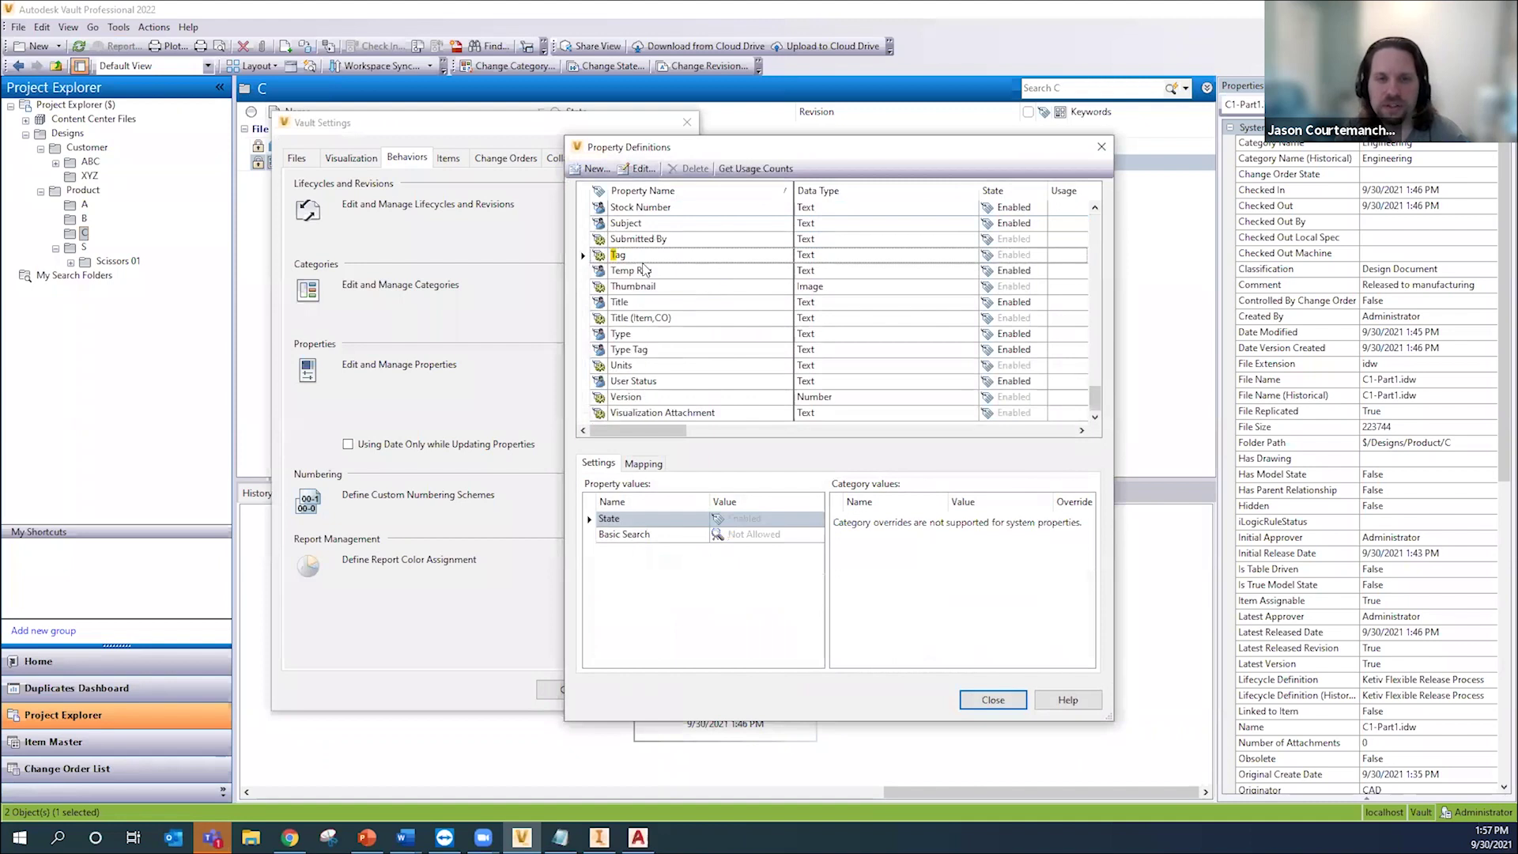
Step: Rename the user-defined property Temp Rev as "Temp Rev." and close the property definitions and vault settings
click(622, 273)
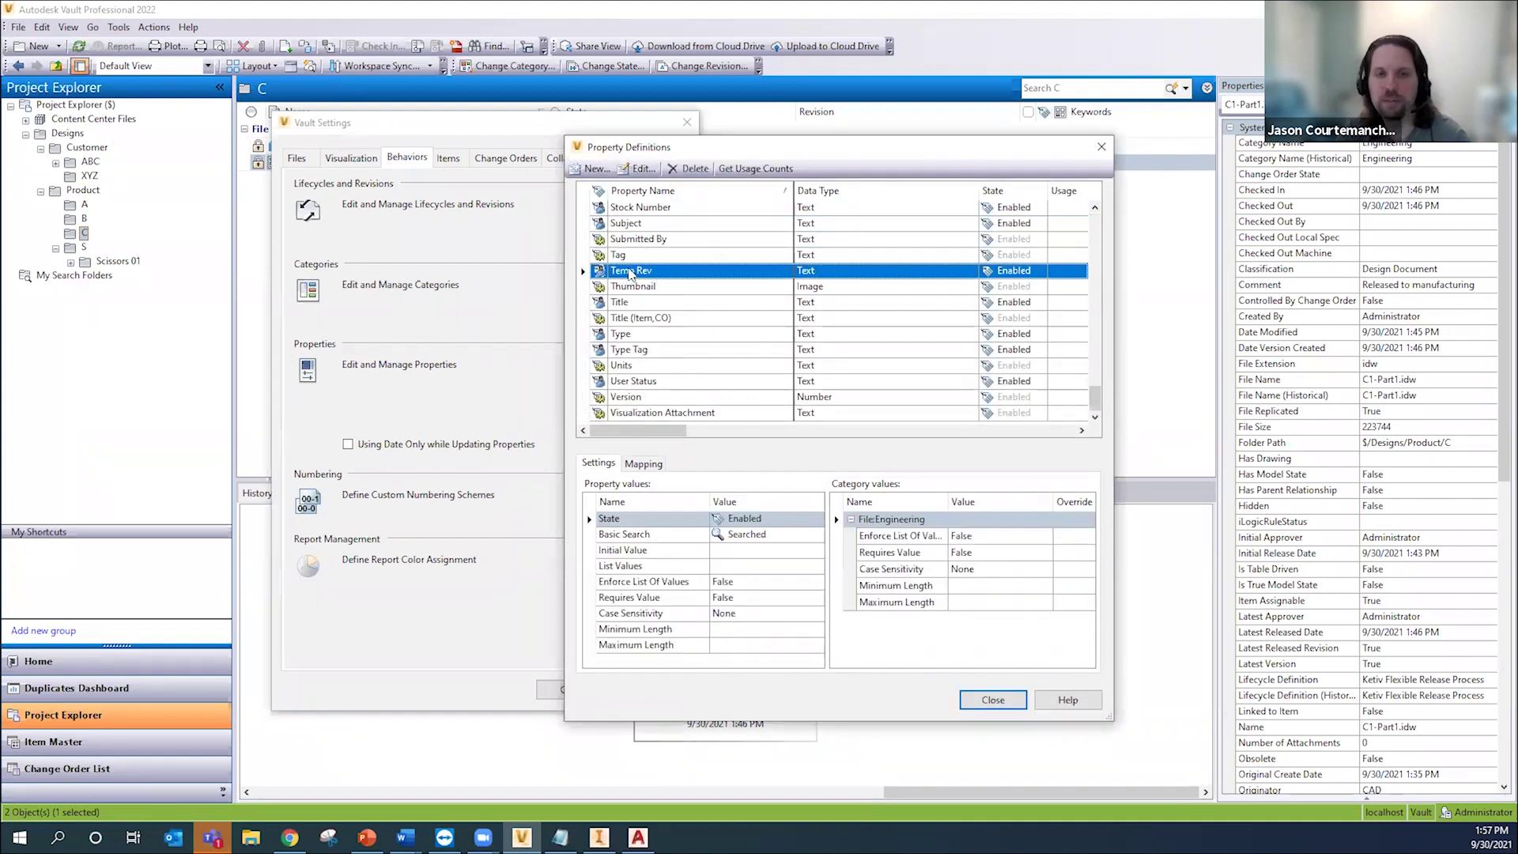
click(636, 170)
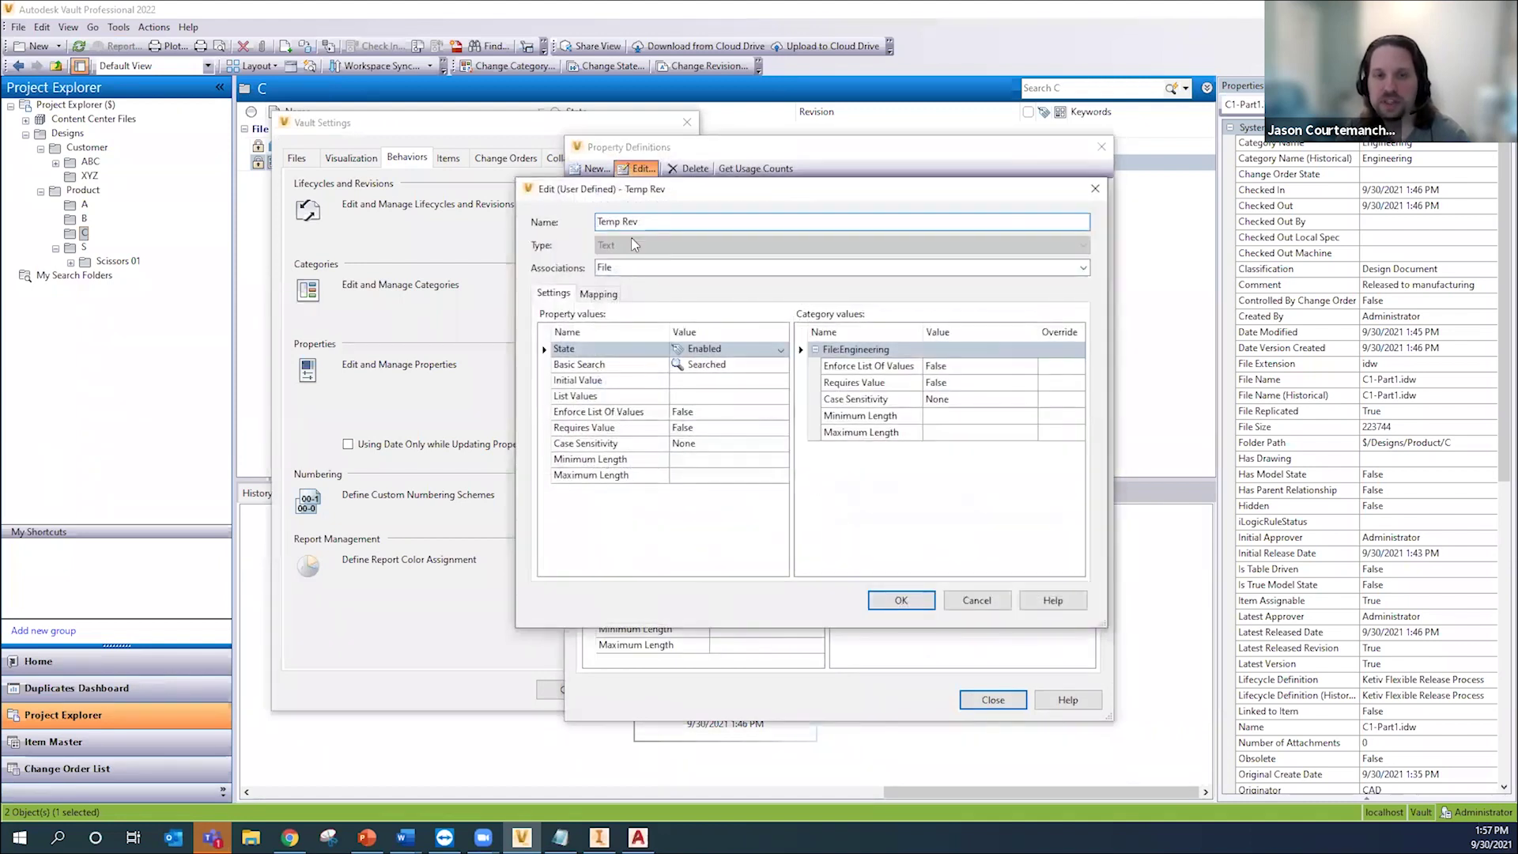
text(.)
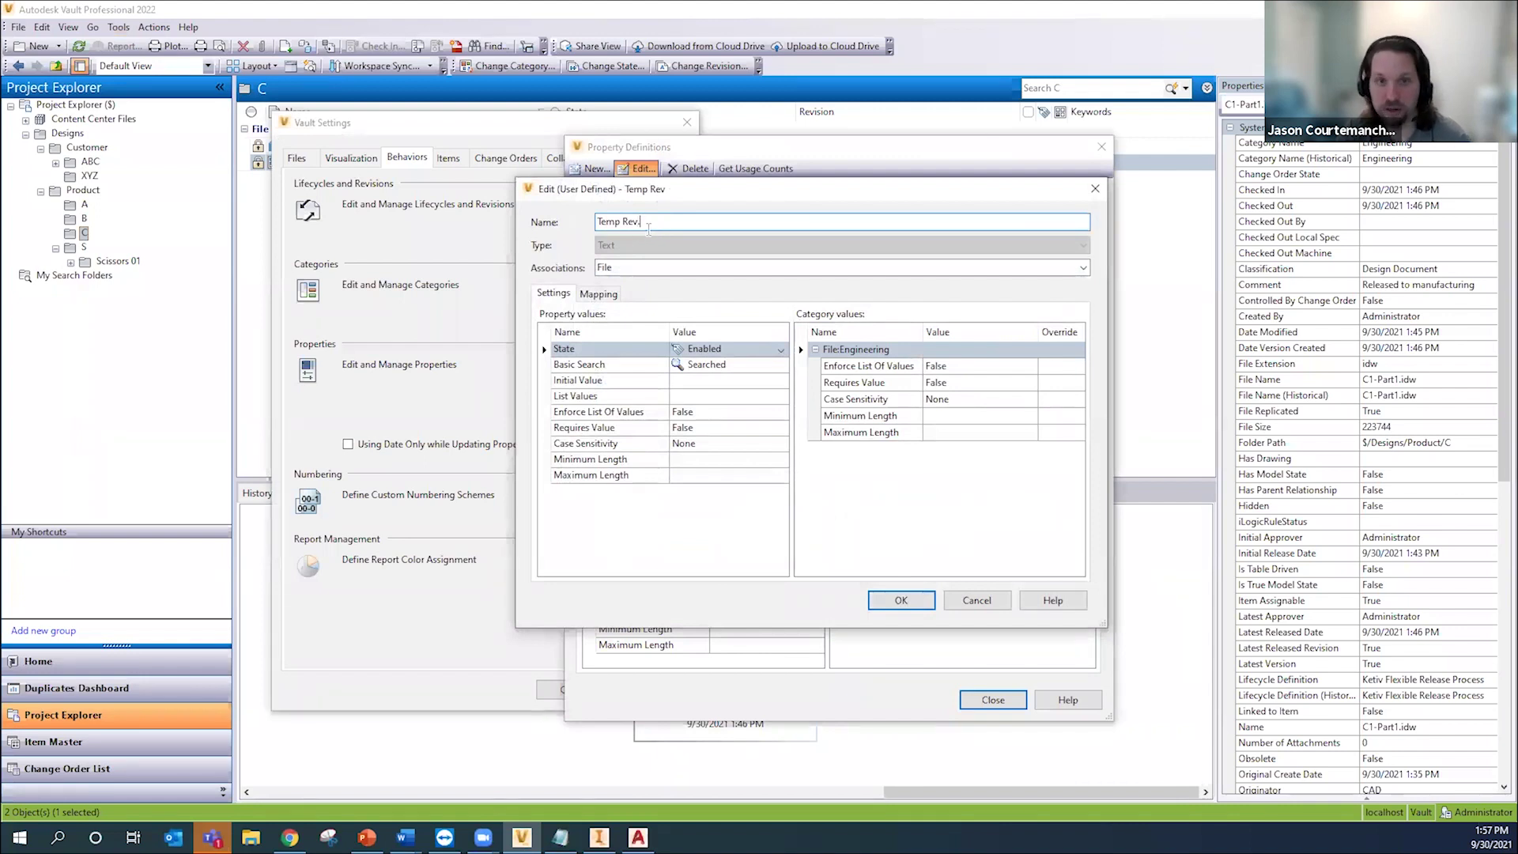
click(901, 602)
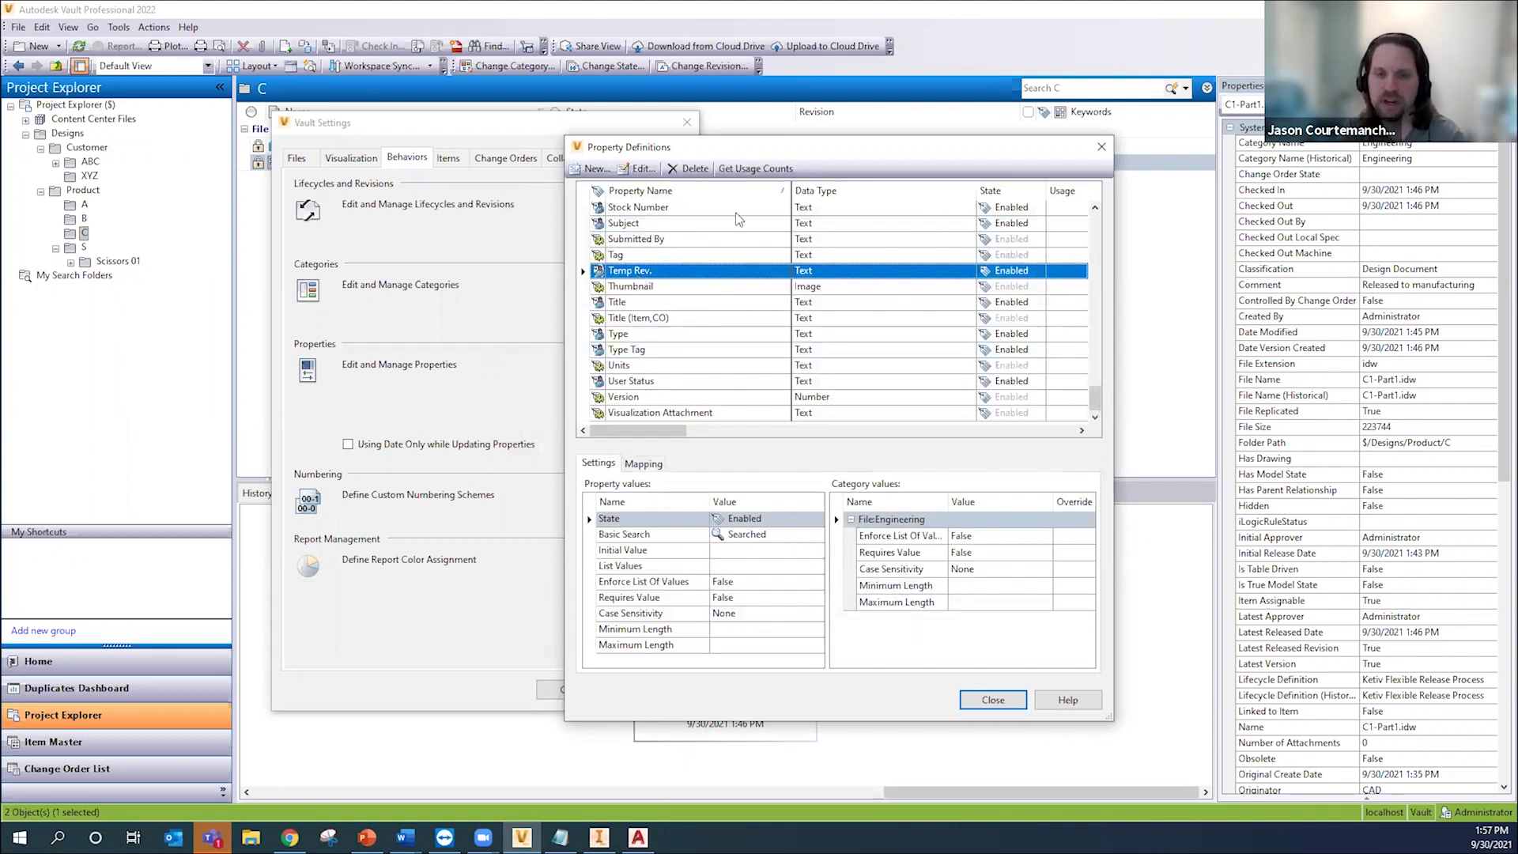
click(993, 699)
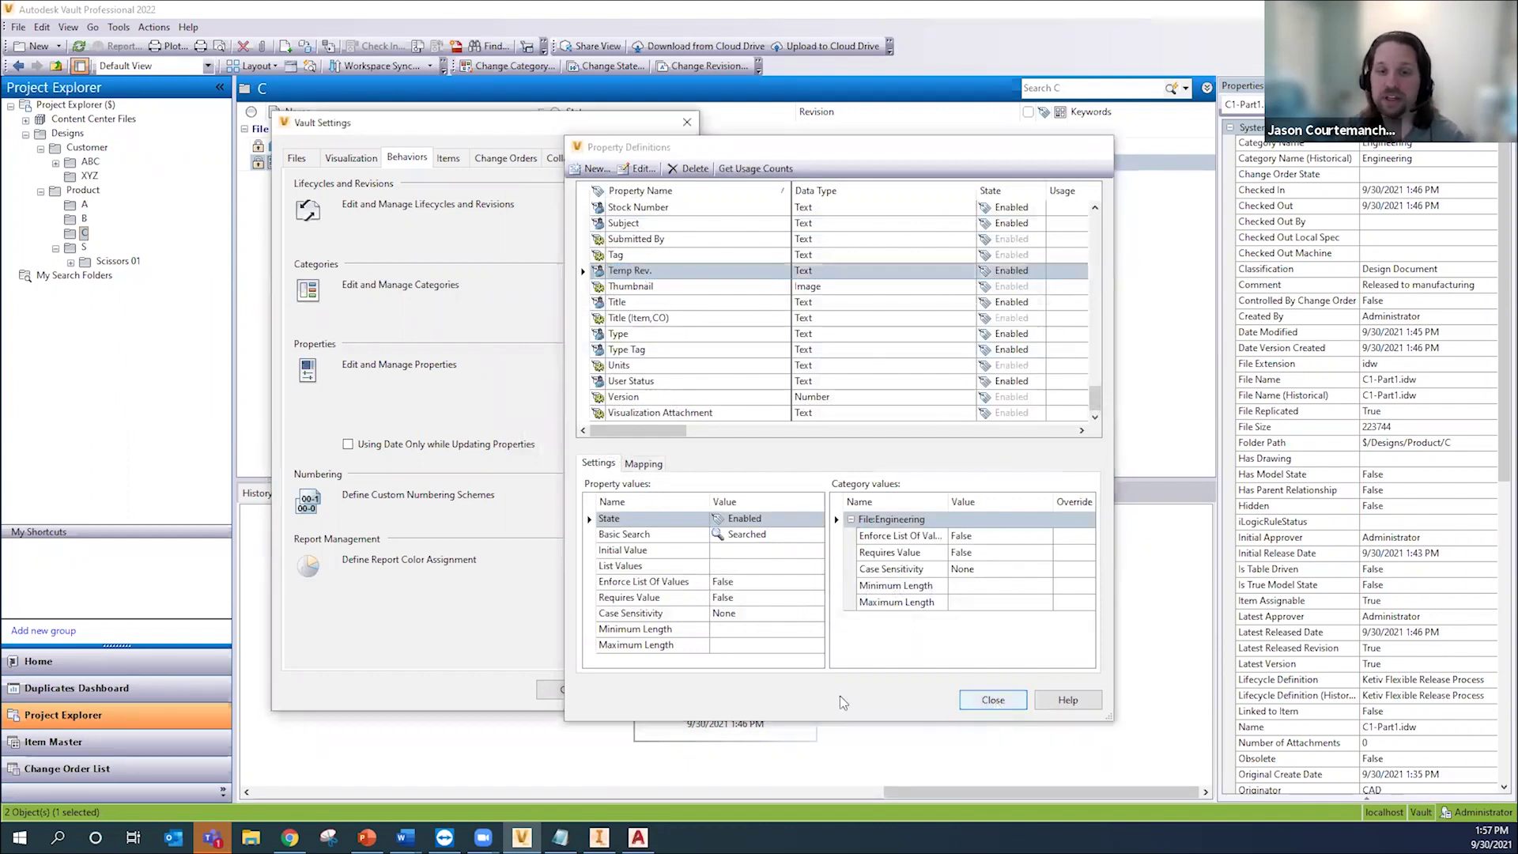
click(573, 692)
Step: Try to edit the Description property of C1-Part1.idw in Property Edit, and close the editor
scroll(1418, 673, down, 10)
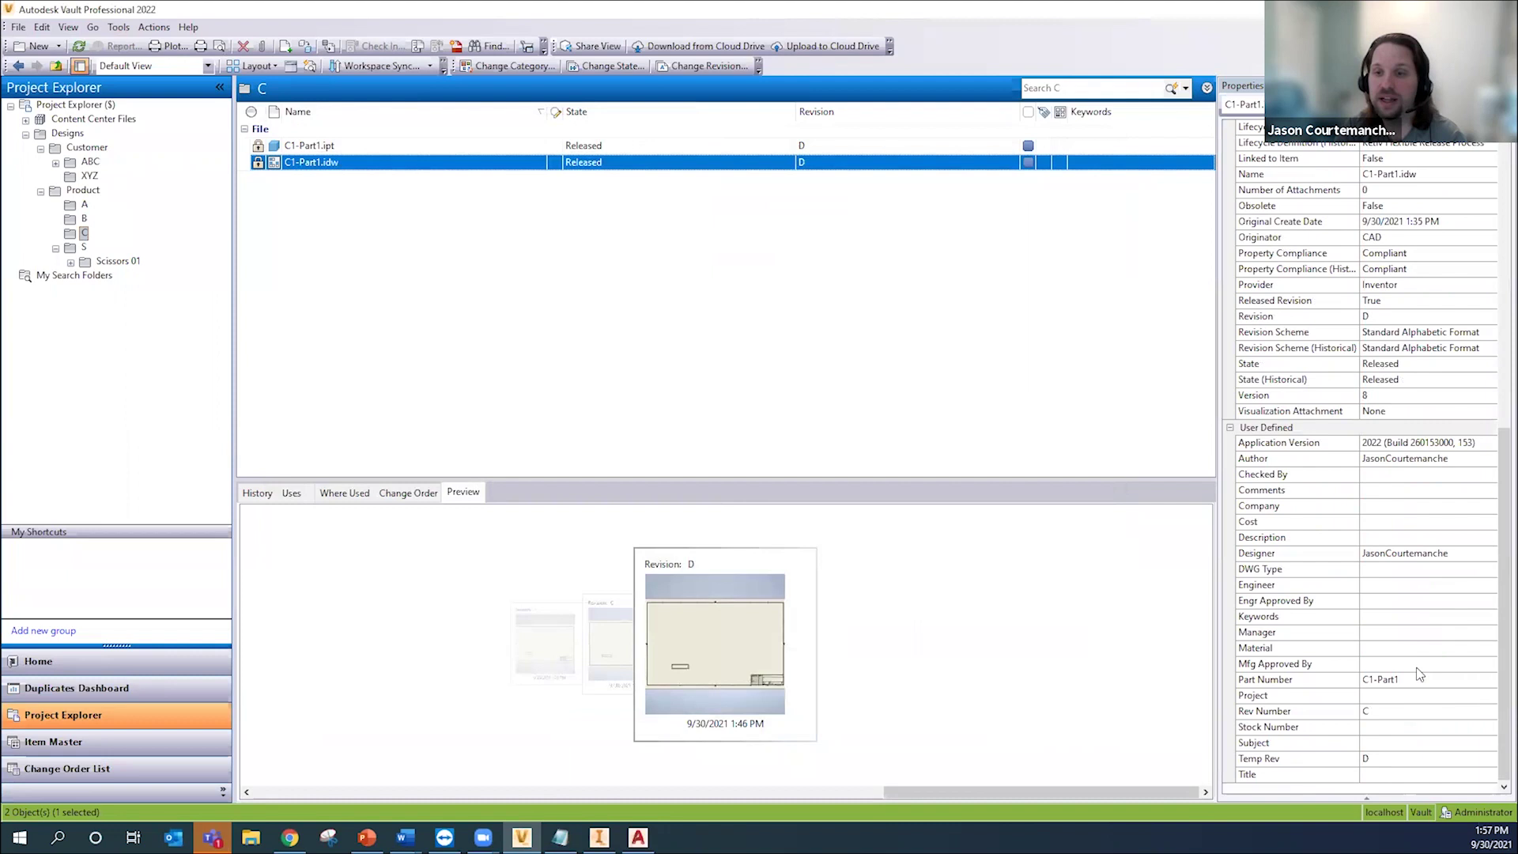
click(1372, 522)
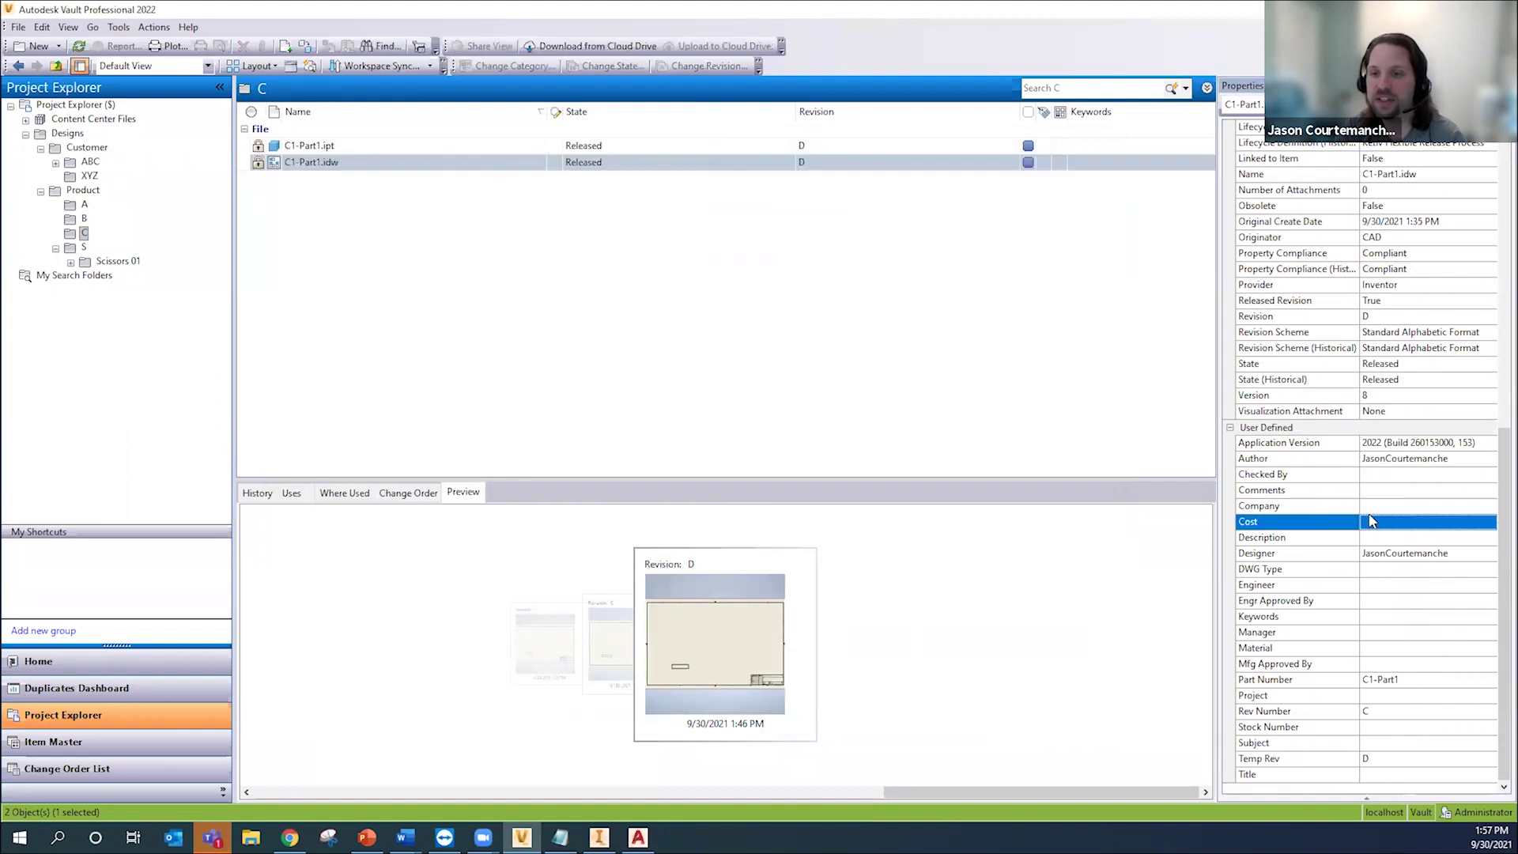
click(1382, 507)
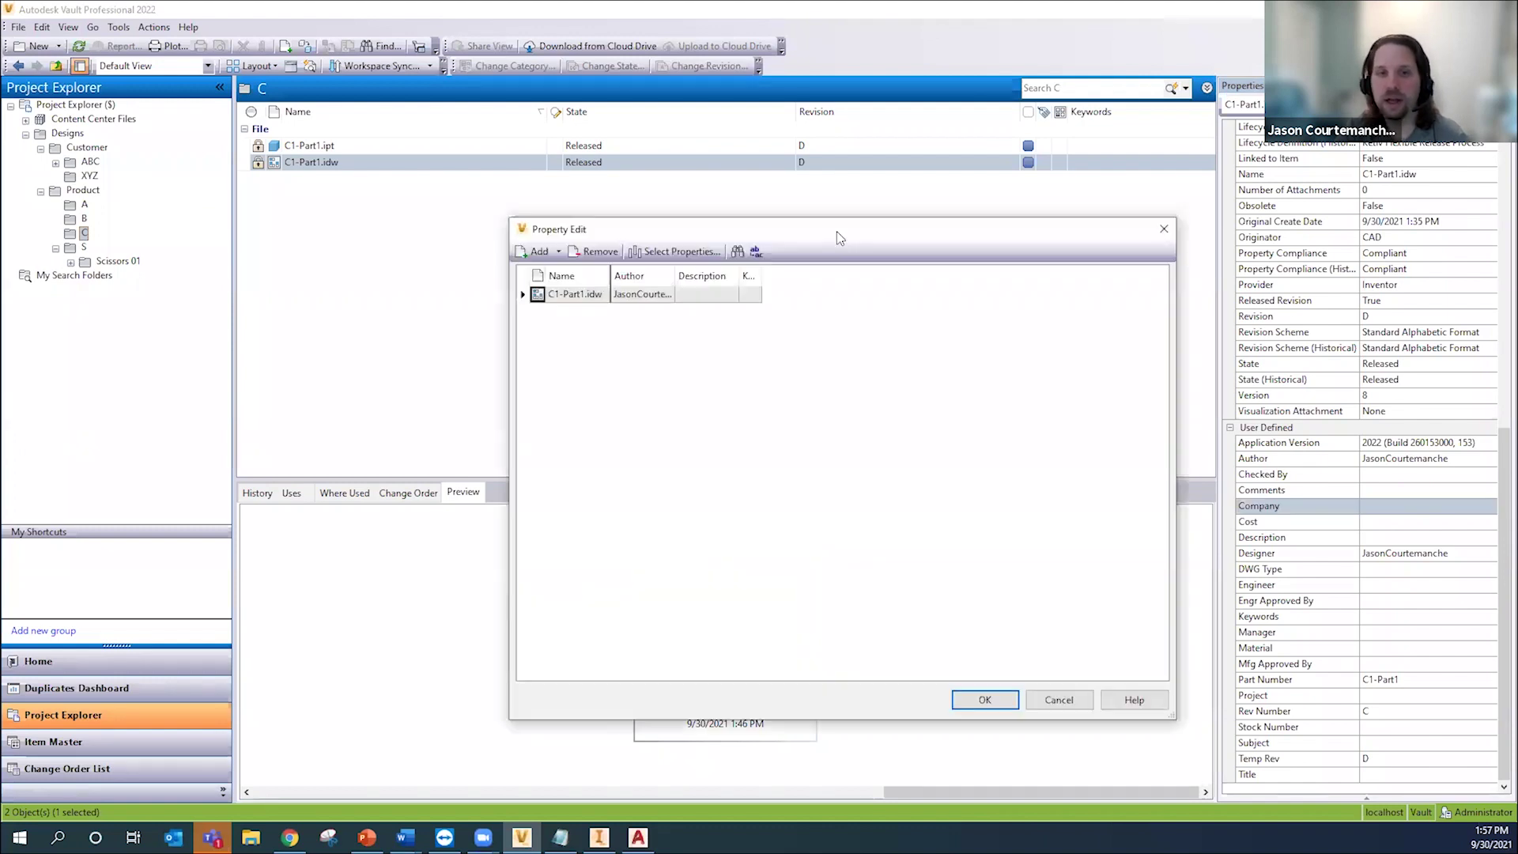
click(709, 296)
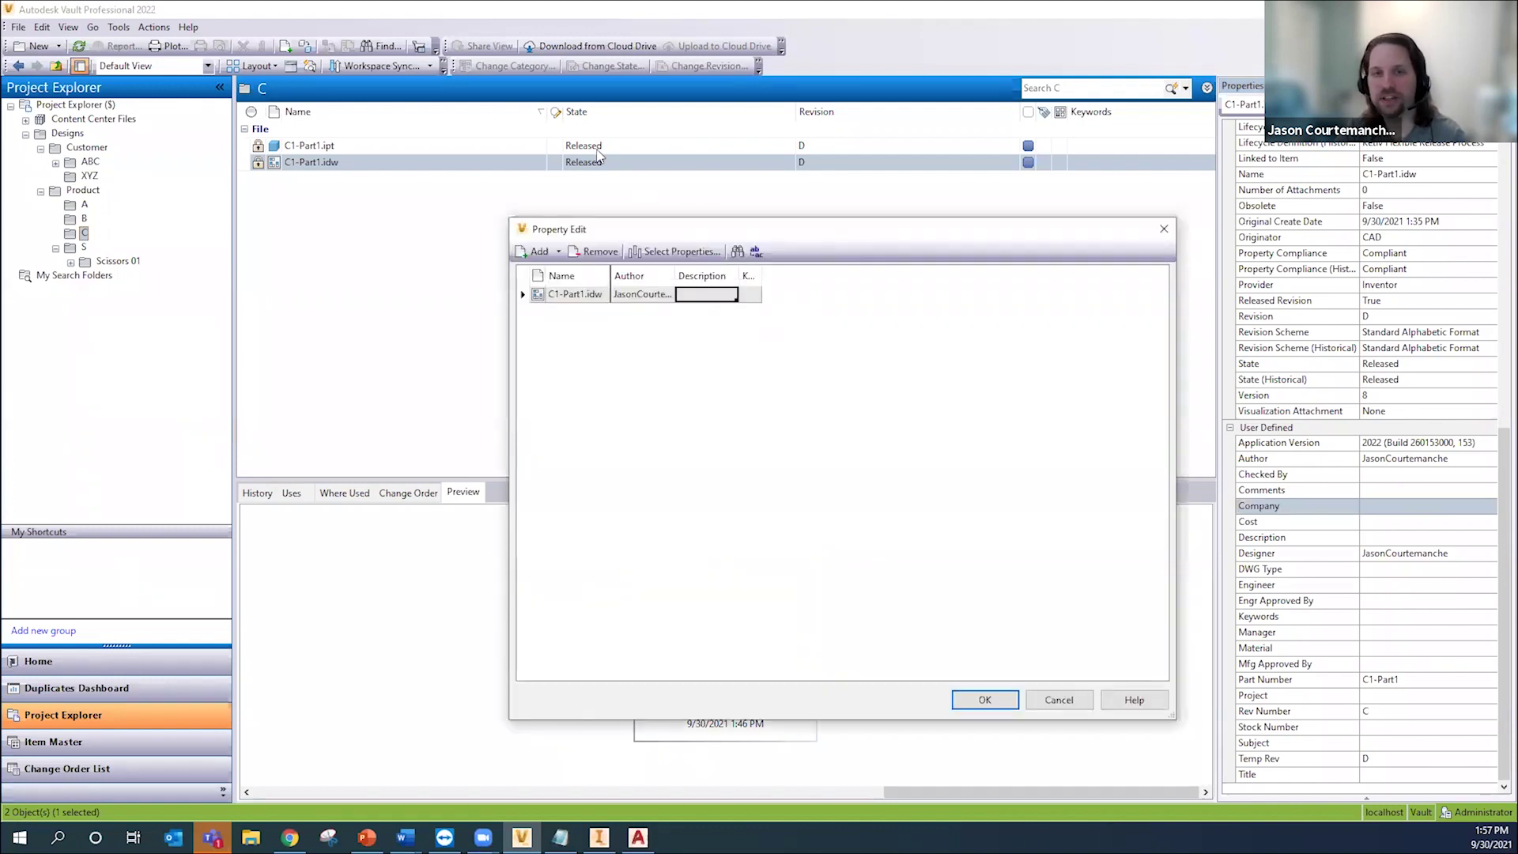
click(1164, 228)
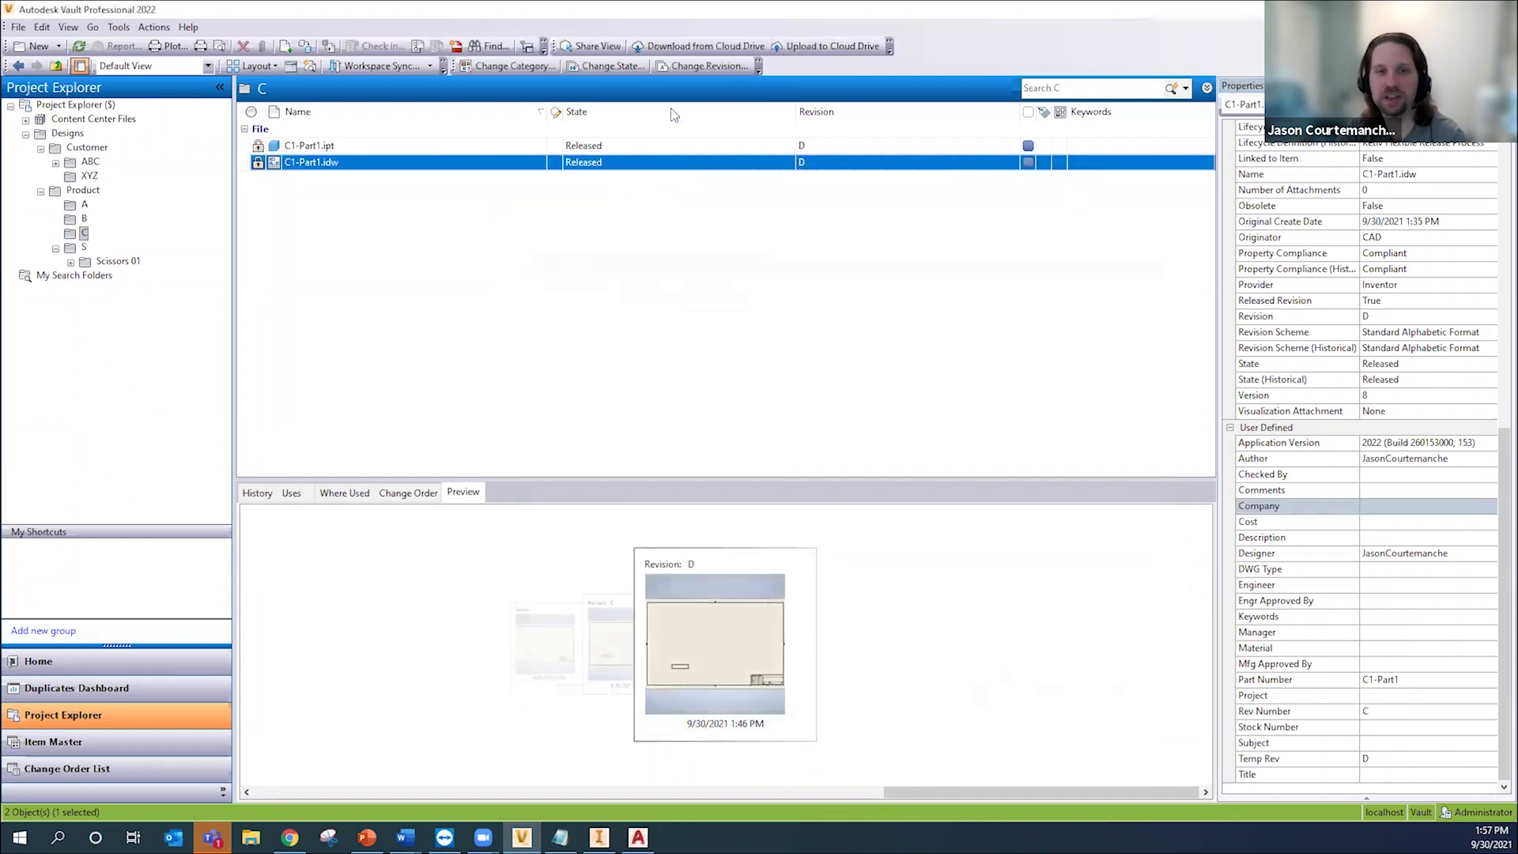
Step: Change the lifecycle state of C1-Part1.idw and its related part to Quick-Change and review the drawing's properties
click(614, 66)
click(650, 329)
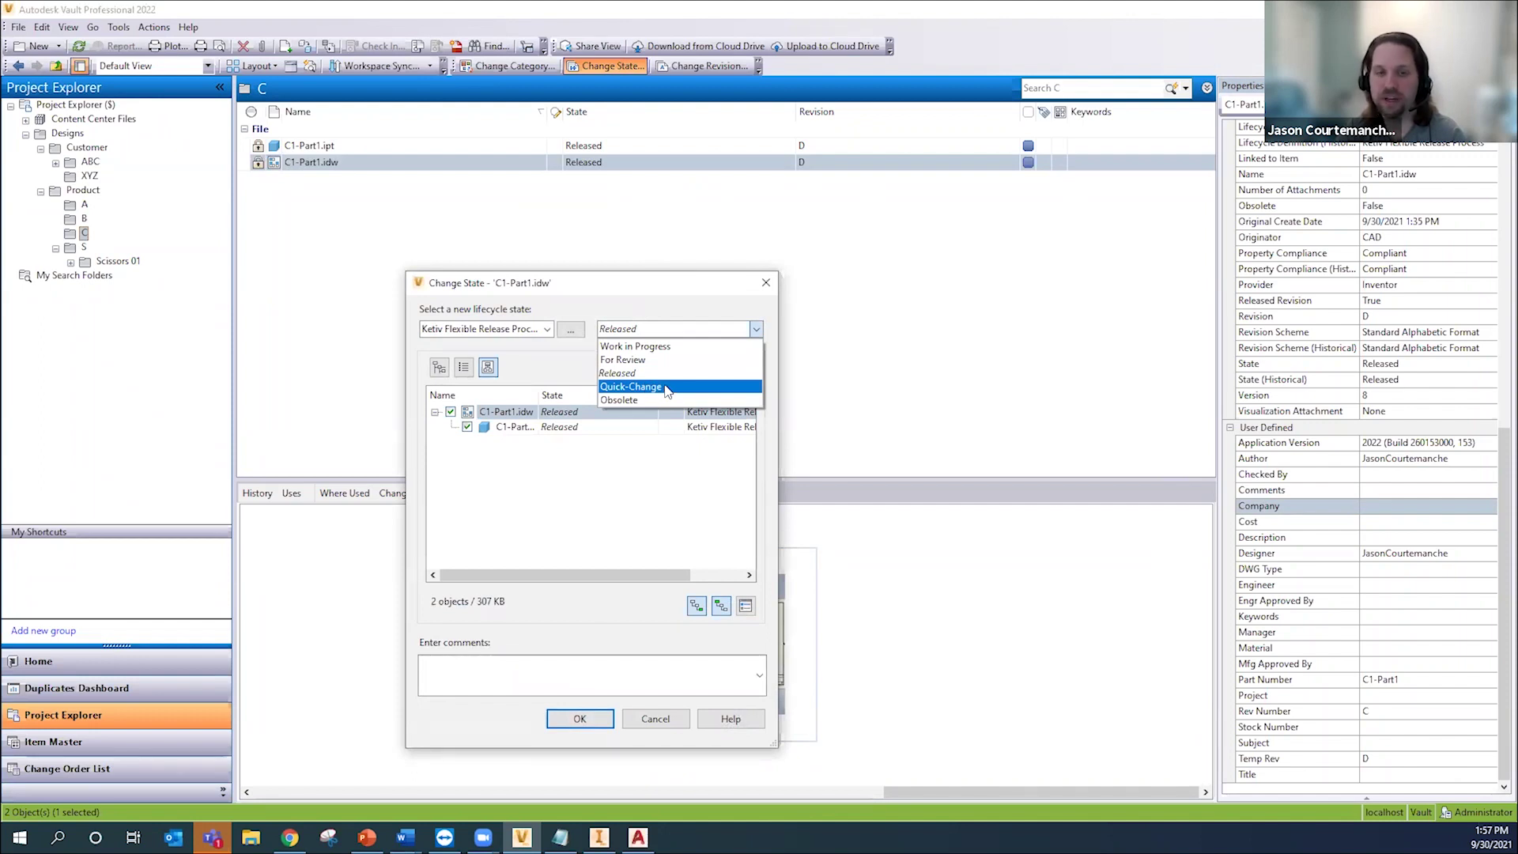
click(666, 388)
click(579, 718)
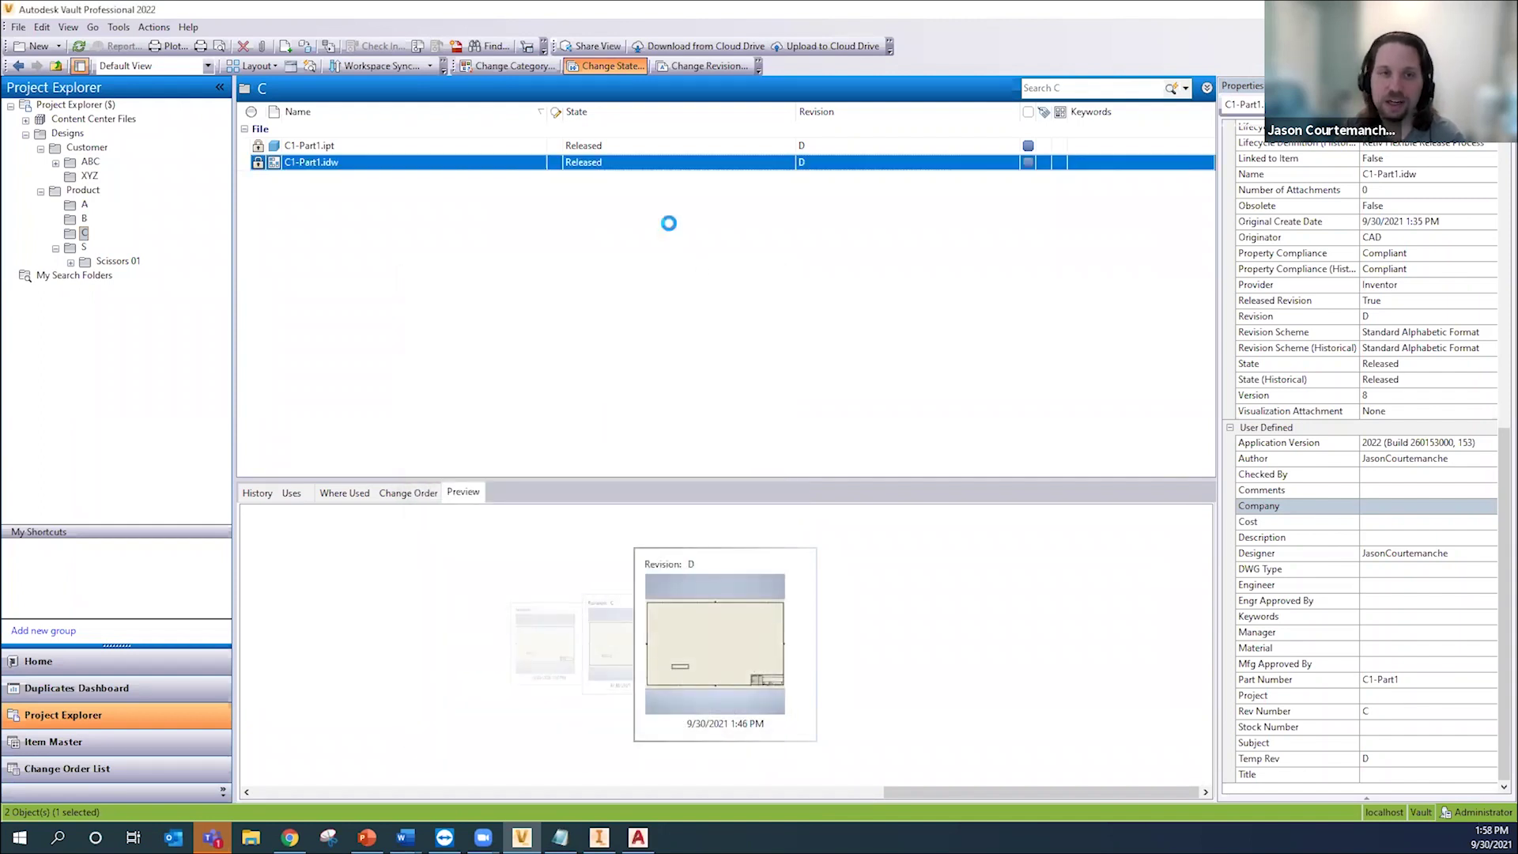
scroll(1430, 526, down, 5)
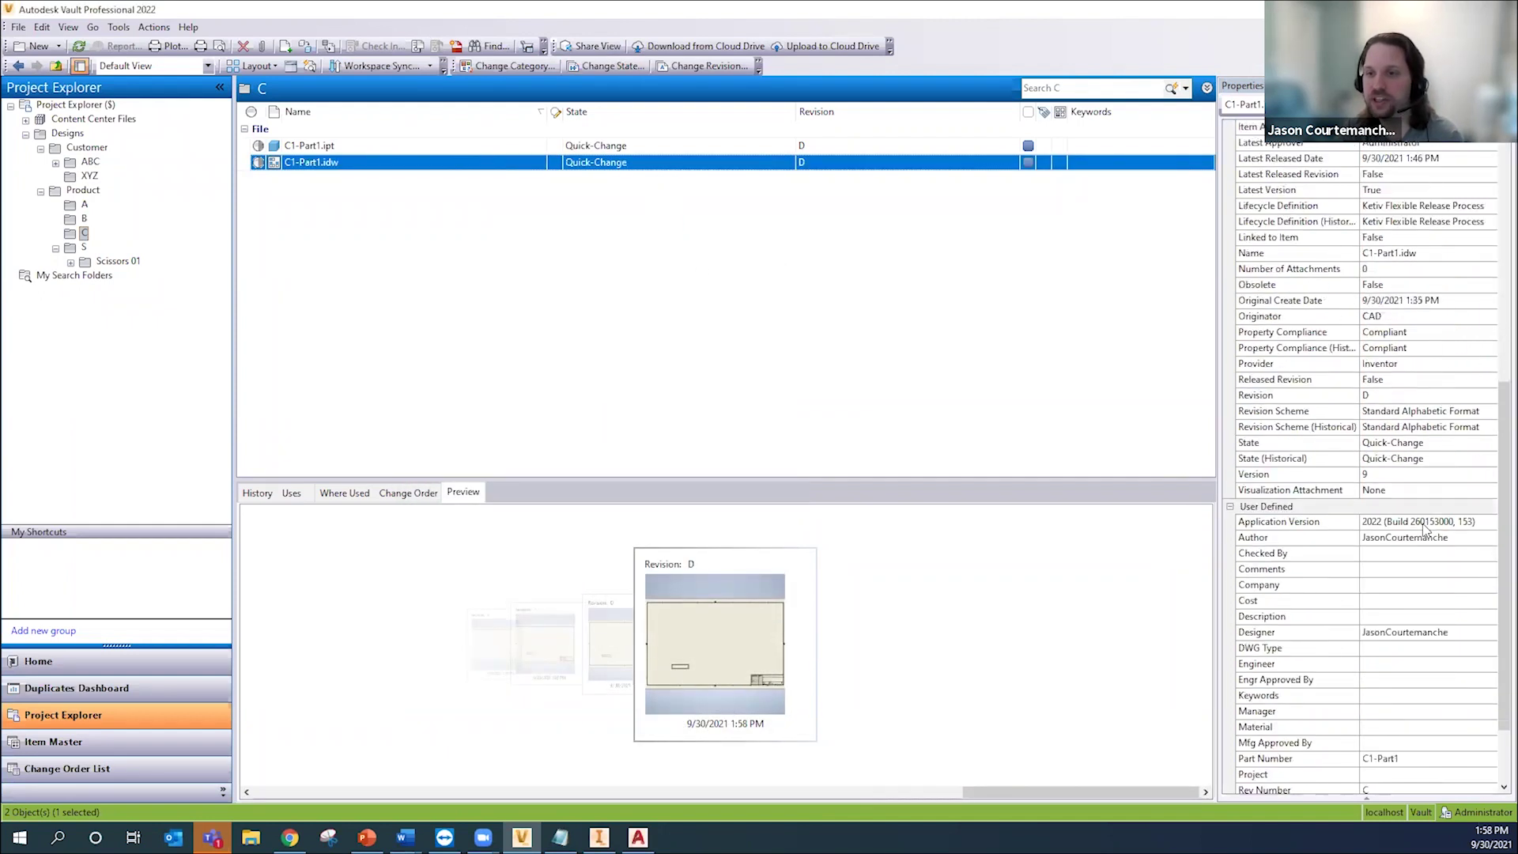
scroll(1429, 526, up, 2)
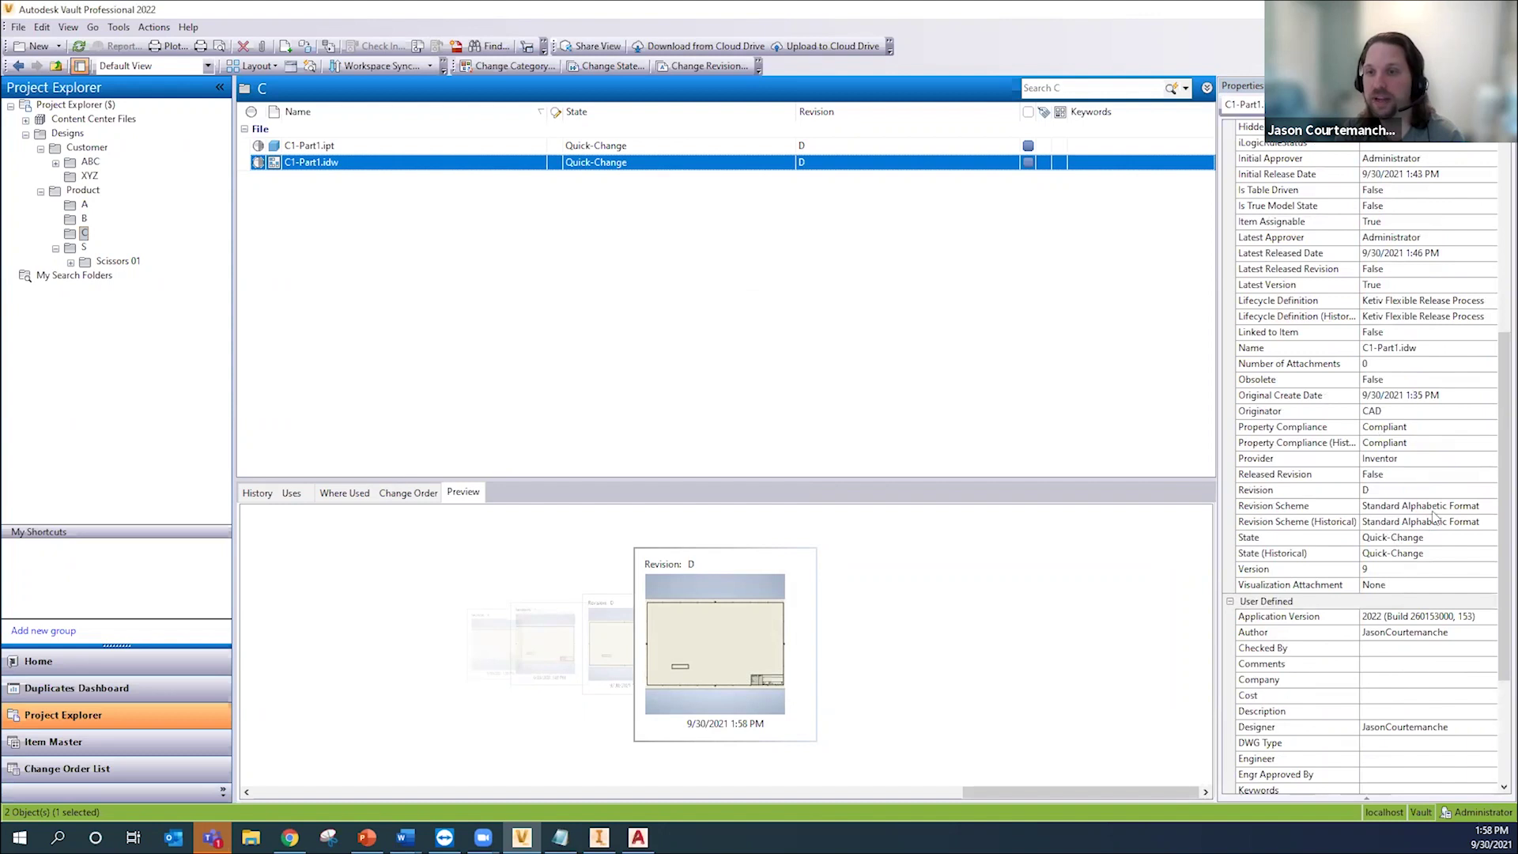
Step: Set the Description property of C1-Part1.idw to "Test" in Property Edit and close the edit results
click(1376, 682)
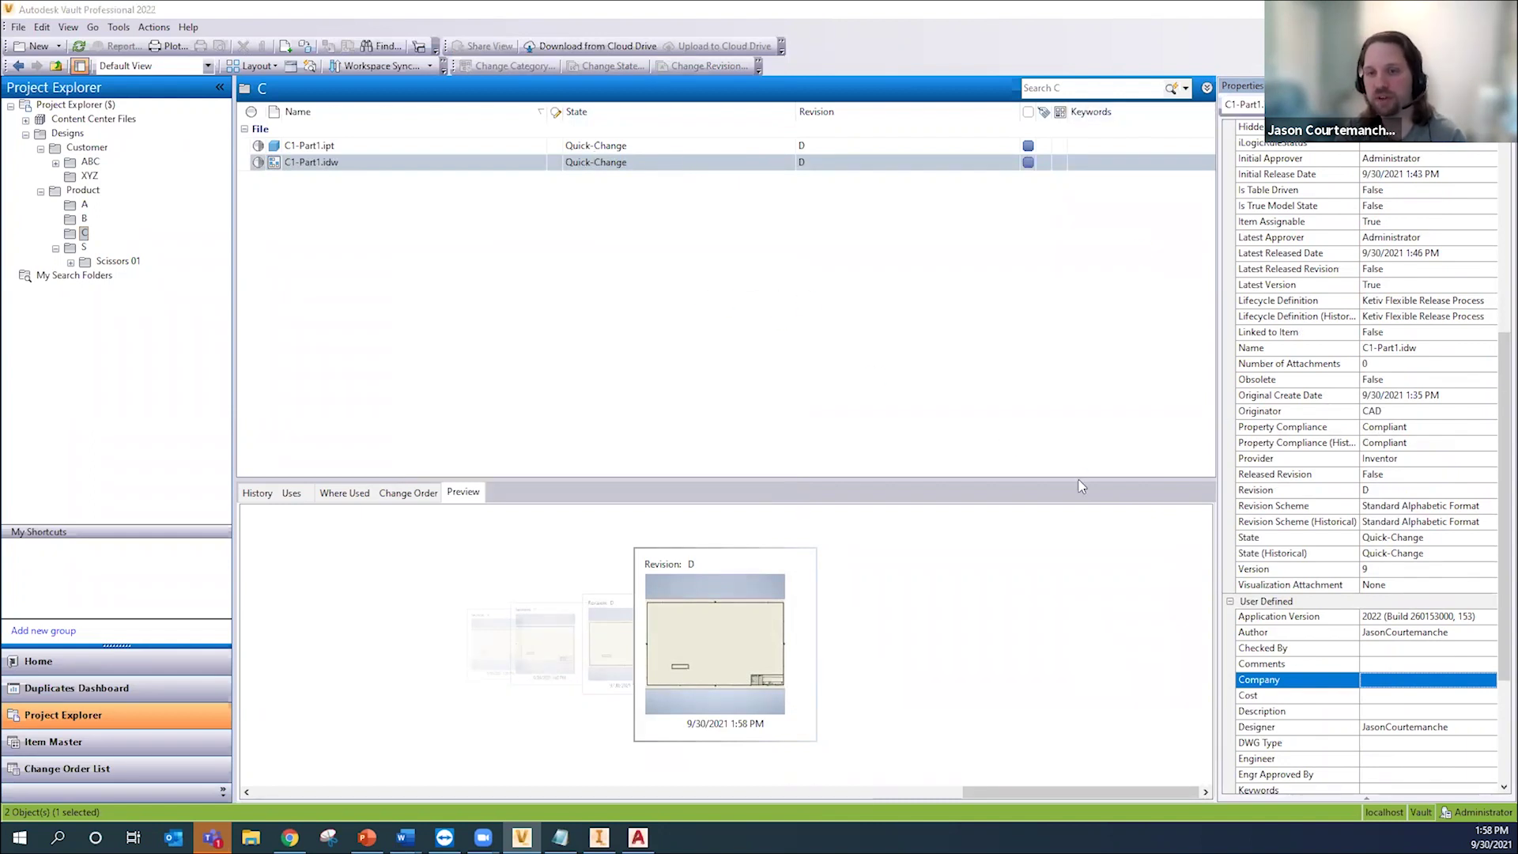
click(683, 294)
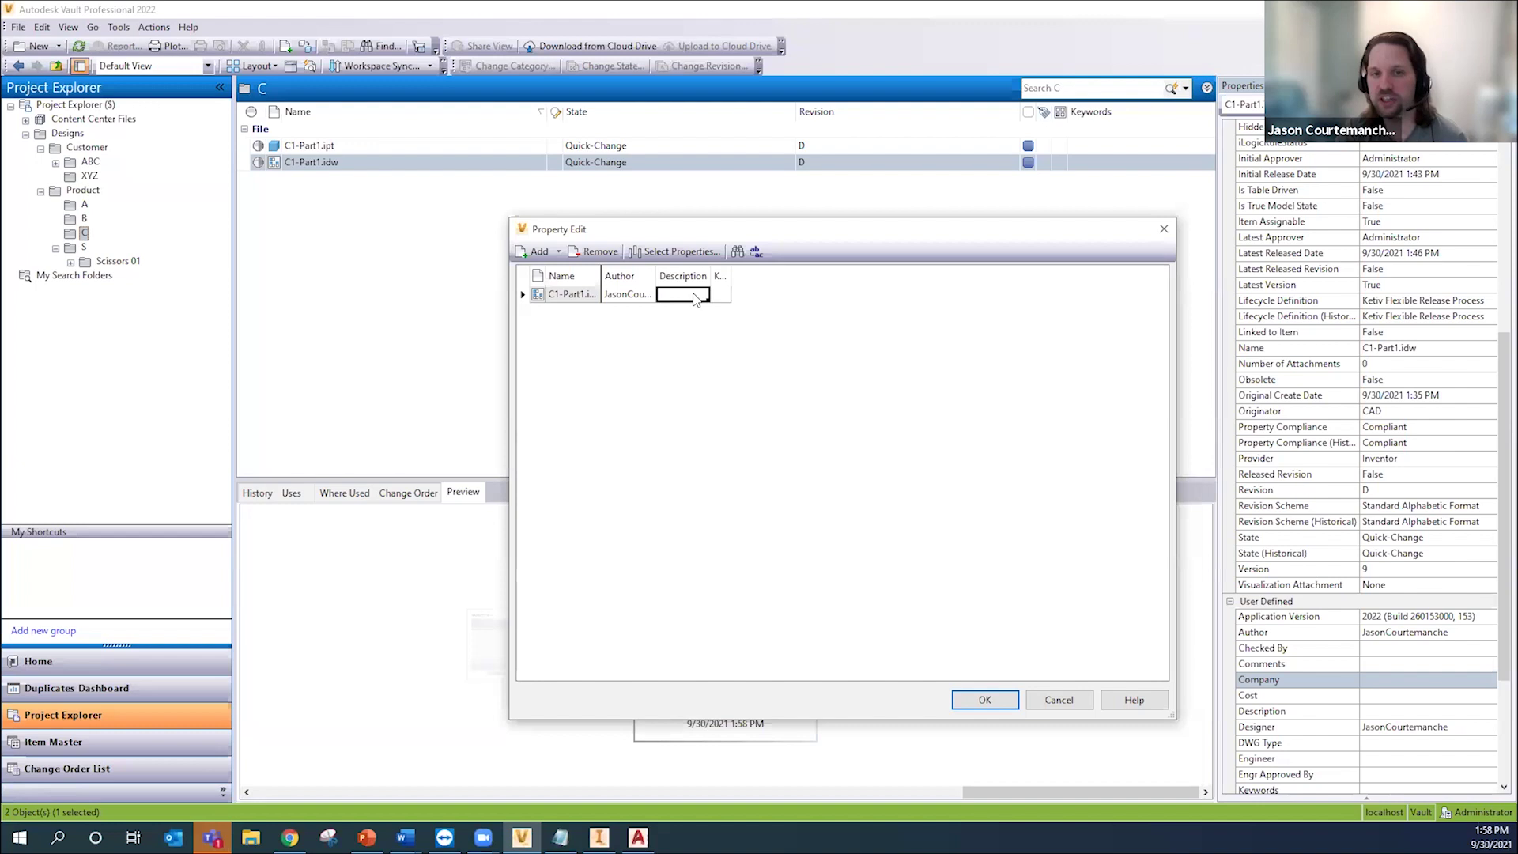
text(Test)
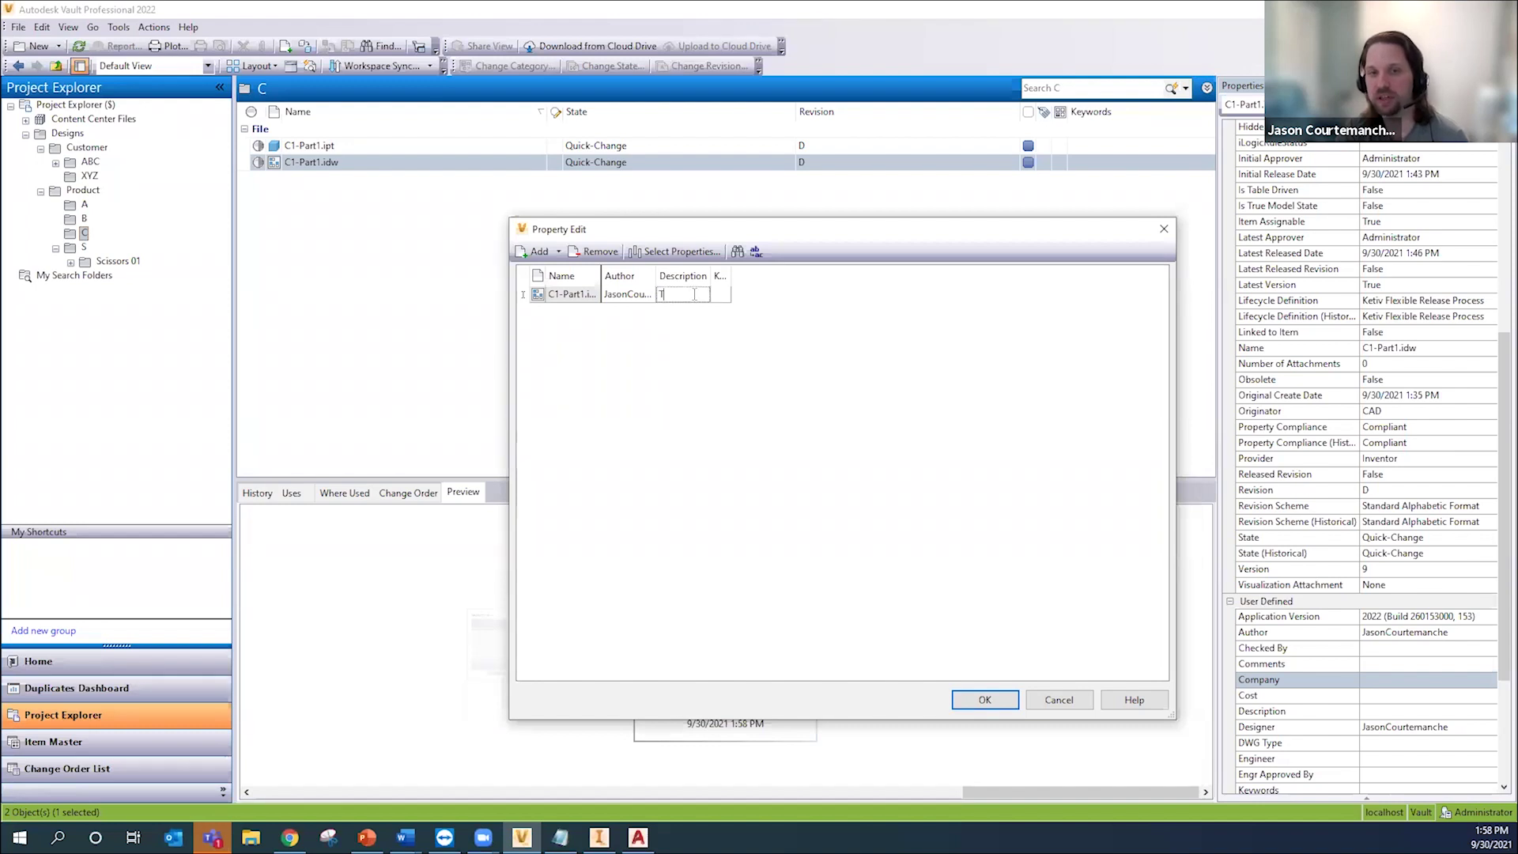
click(993, 700)
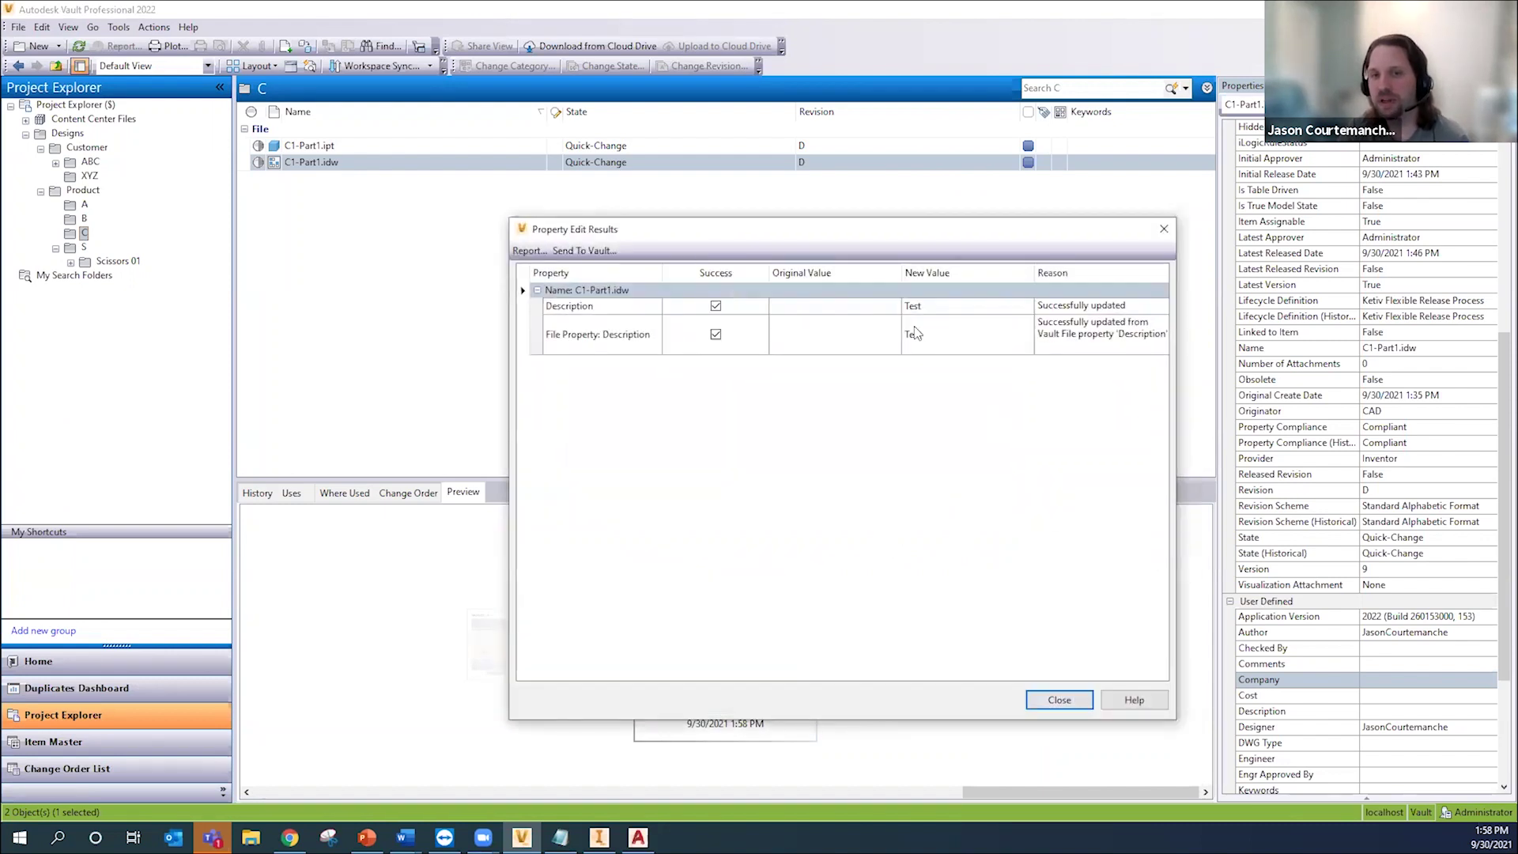
click(1058, 700)
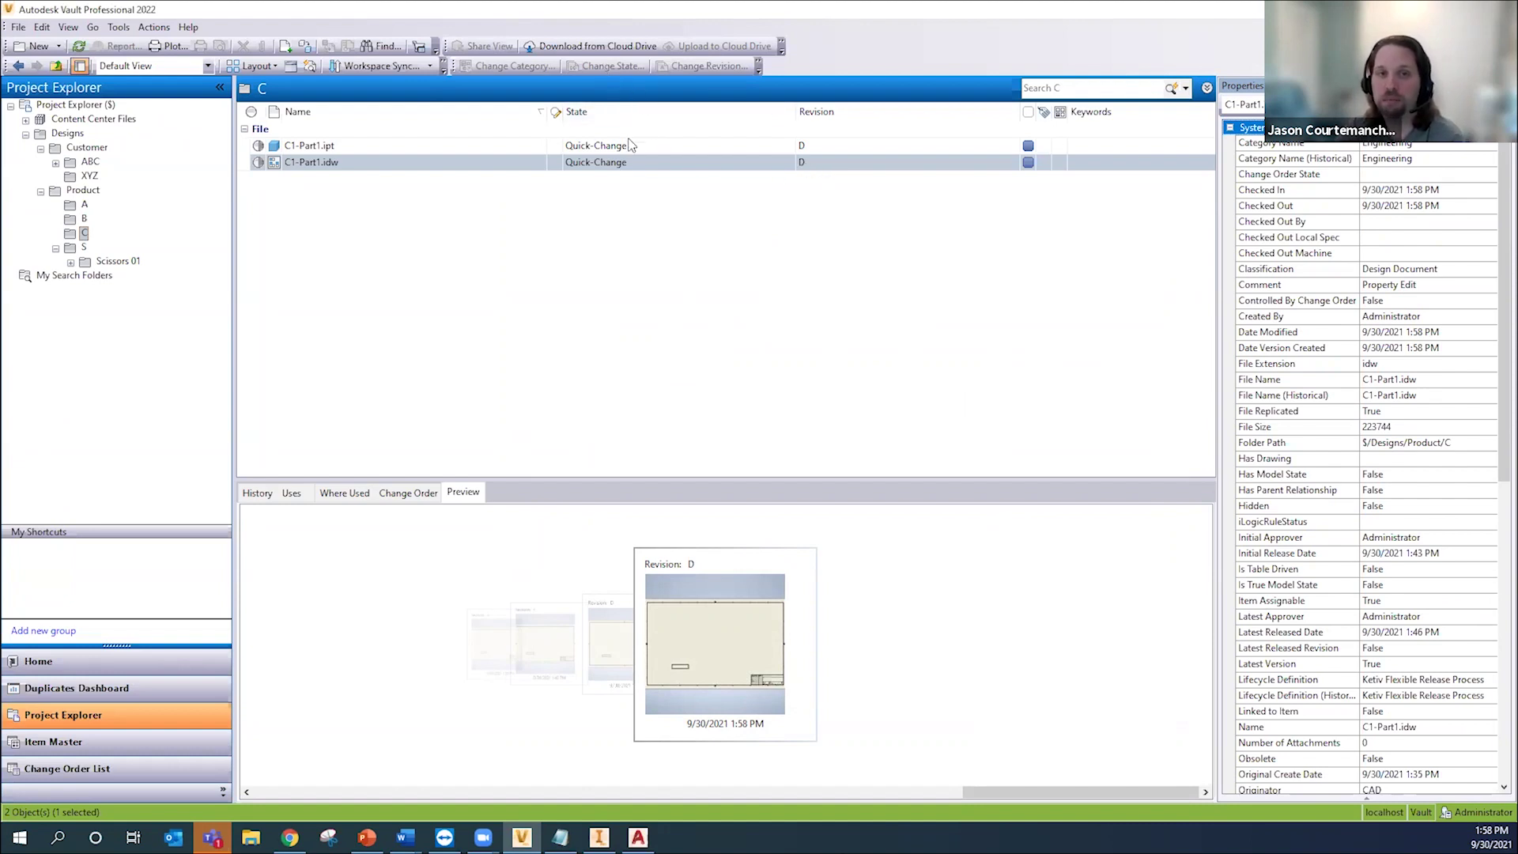
Step: Change the lifecycle state of C1-Part1.idw and its related part to Released
click(614, 163)
click(607, 67)
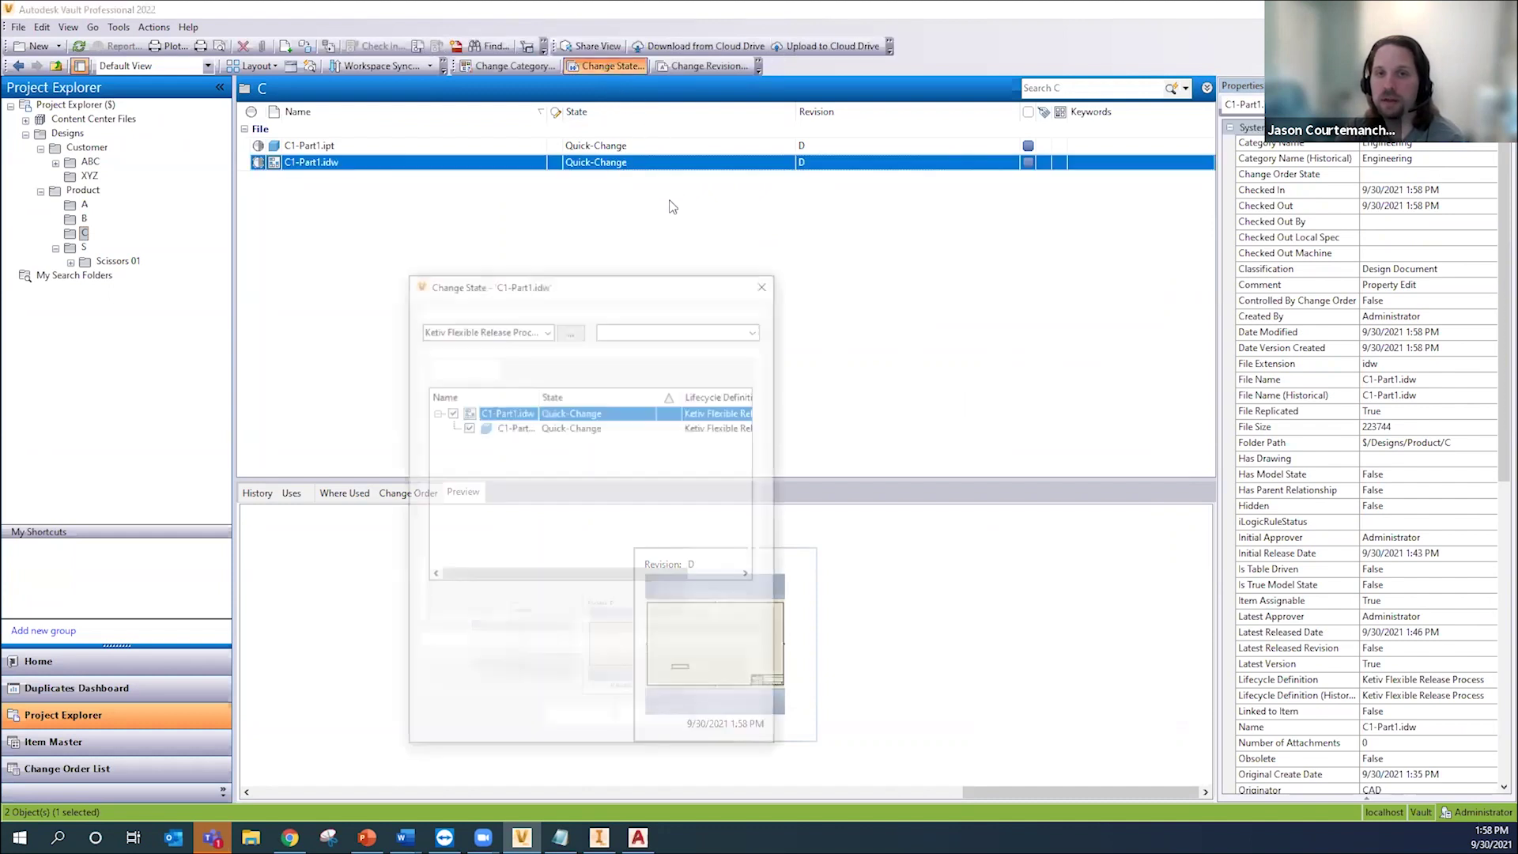
click(642, 330)
click(642, 348)
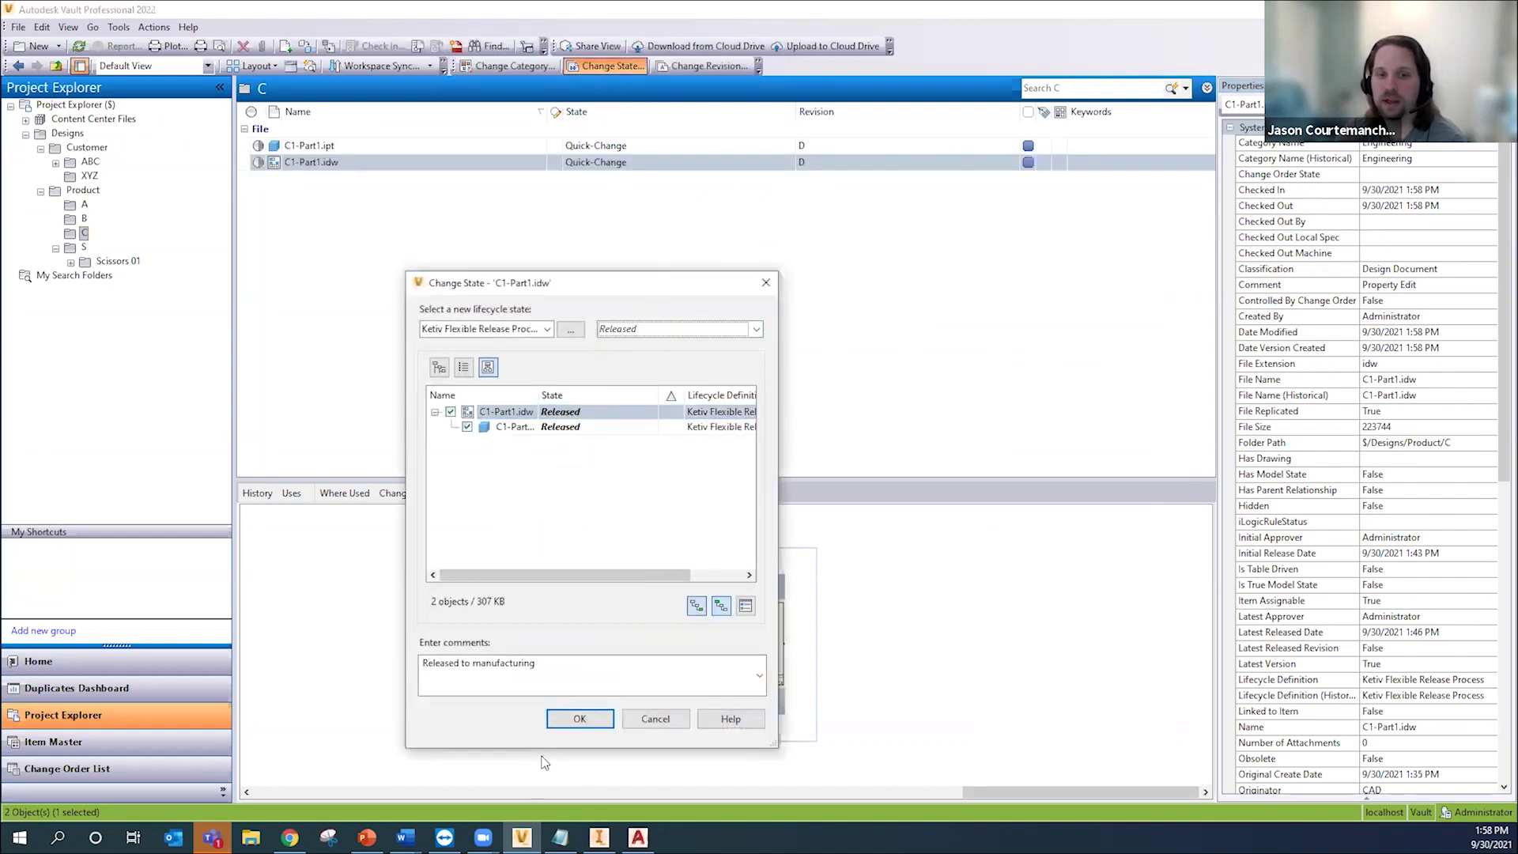
click(579, 718)
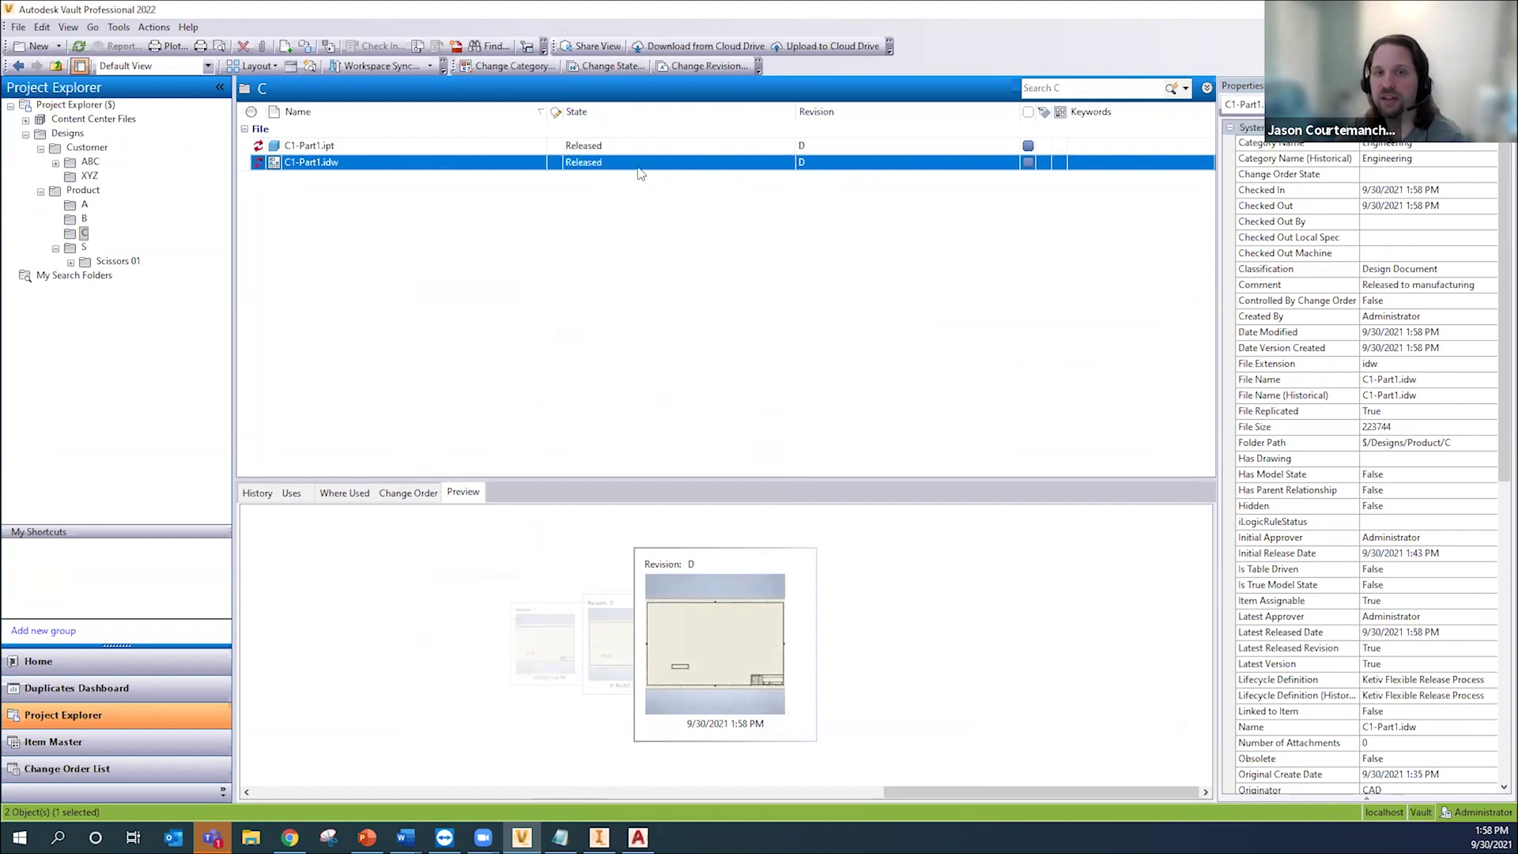
Step: Change the lifecycle state of C1-Part1.idw and its related part to Work in Progress
click(609, 65)
click(647, 328)
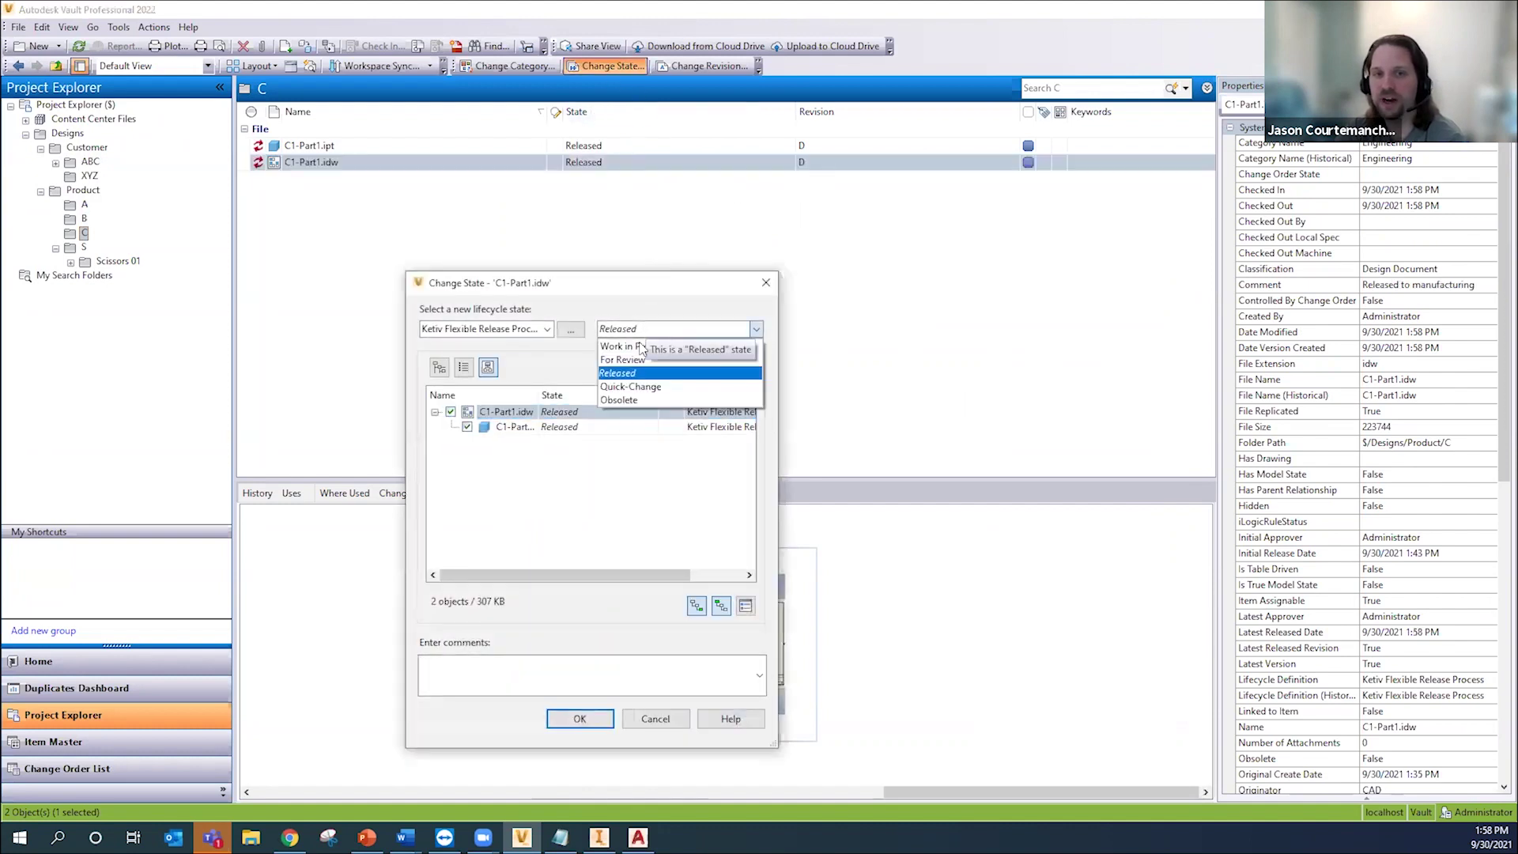
click(645, 338)
click(579, 717)
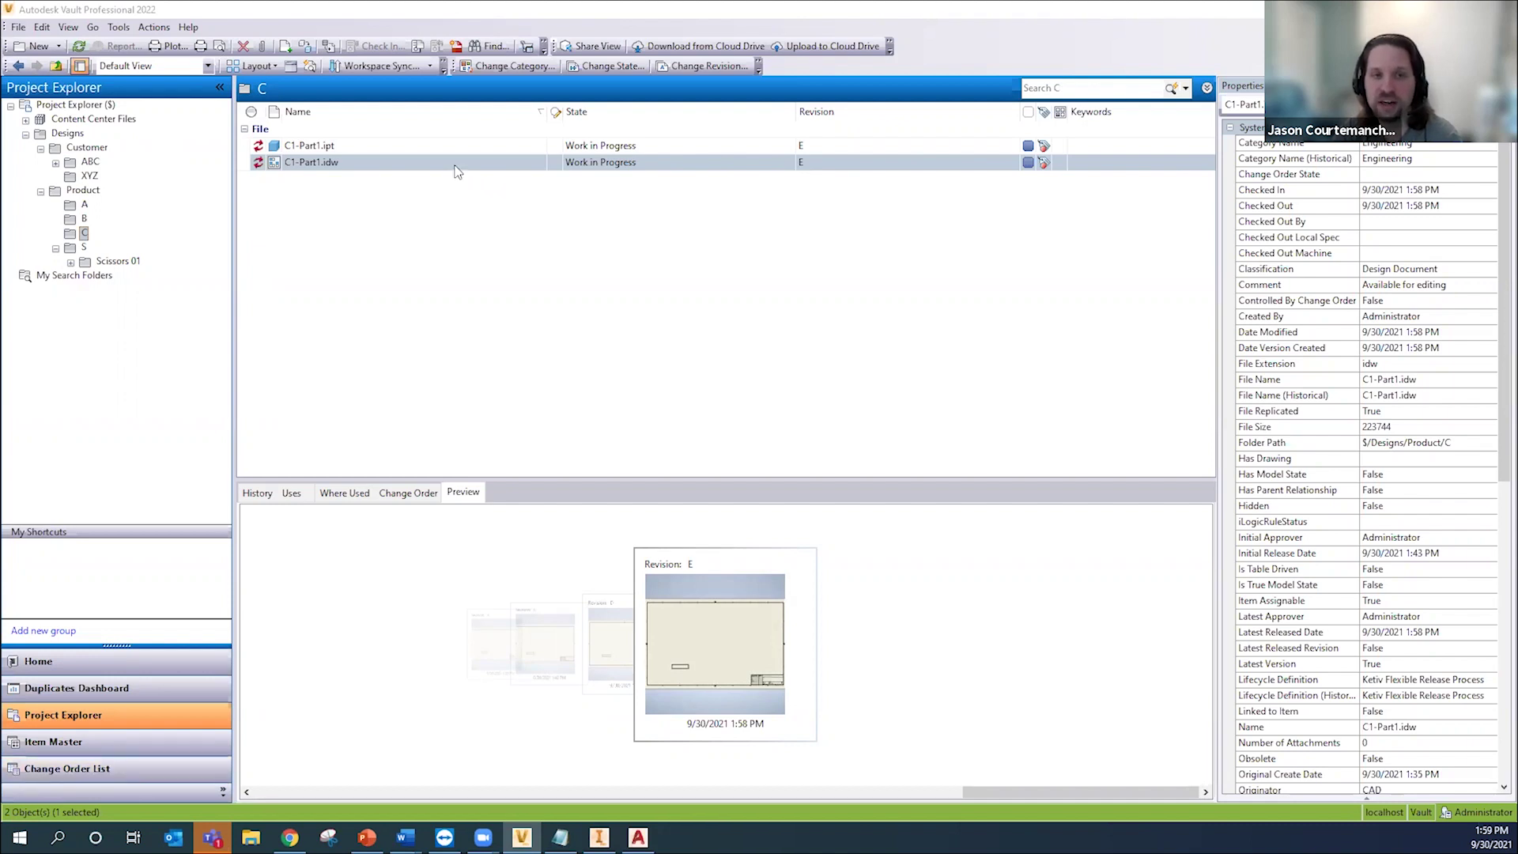
Step: Start a new change order, examine its comments, files and workflow status, and close it without saving
click(113, 769)
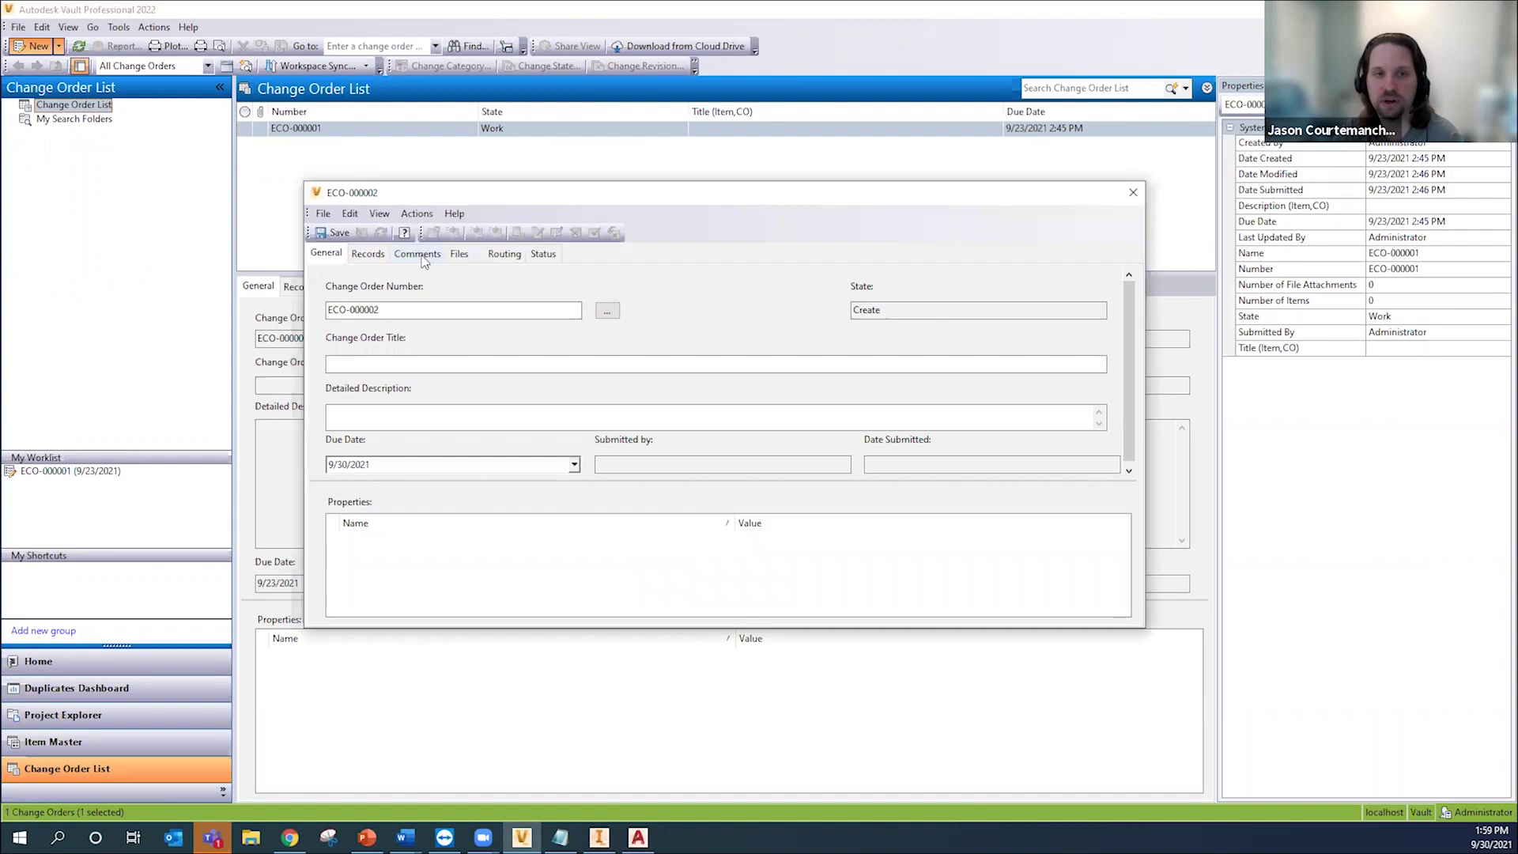
click(424, 256)
click(465, 255)
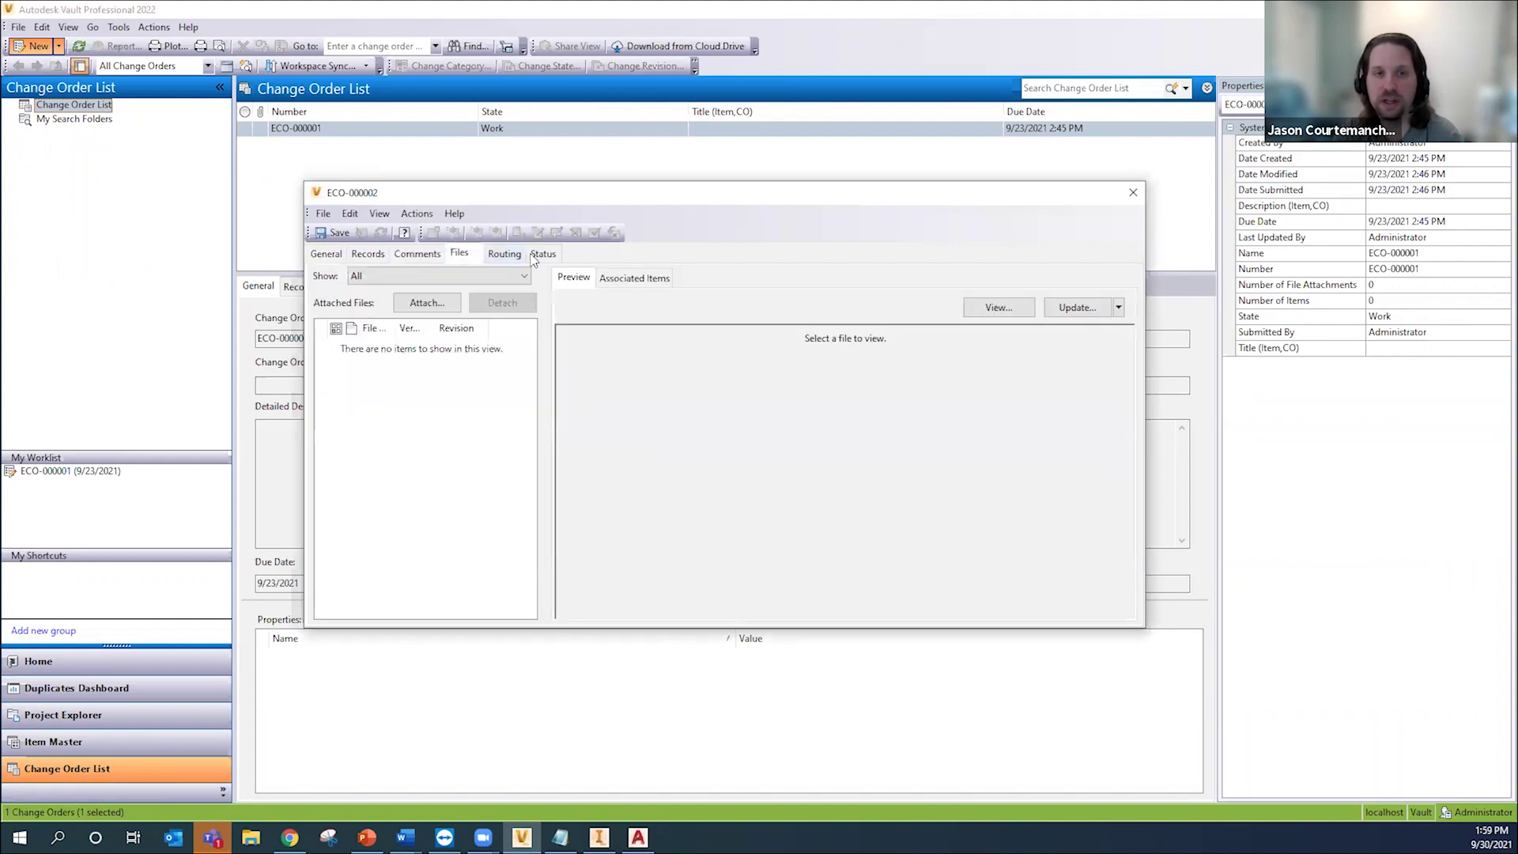
click(540, 255)
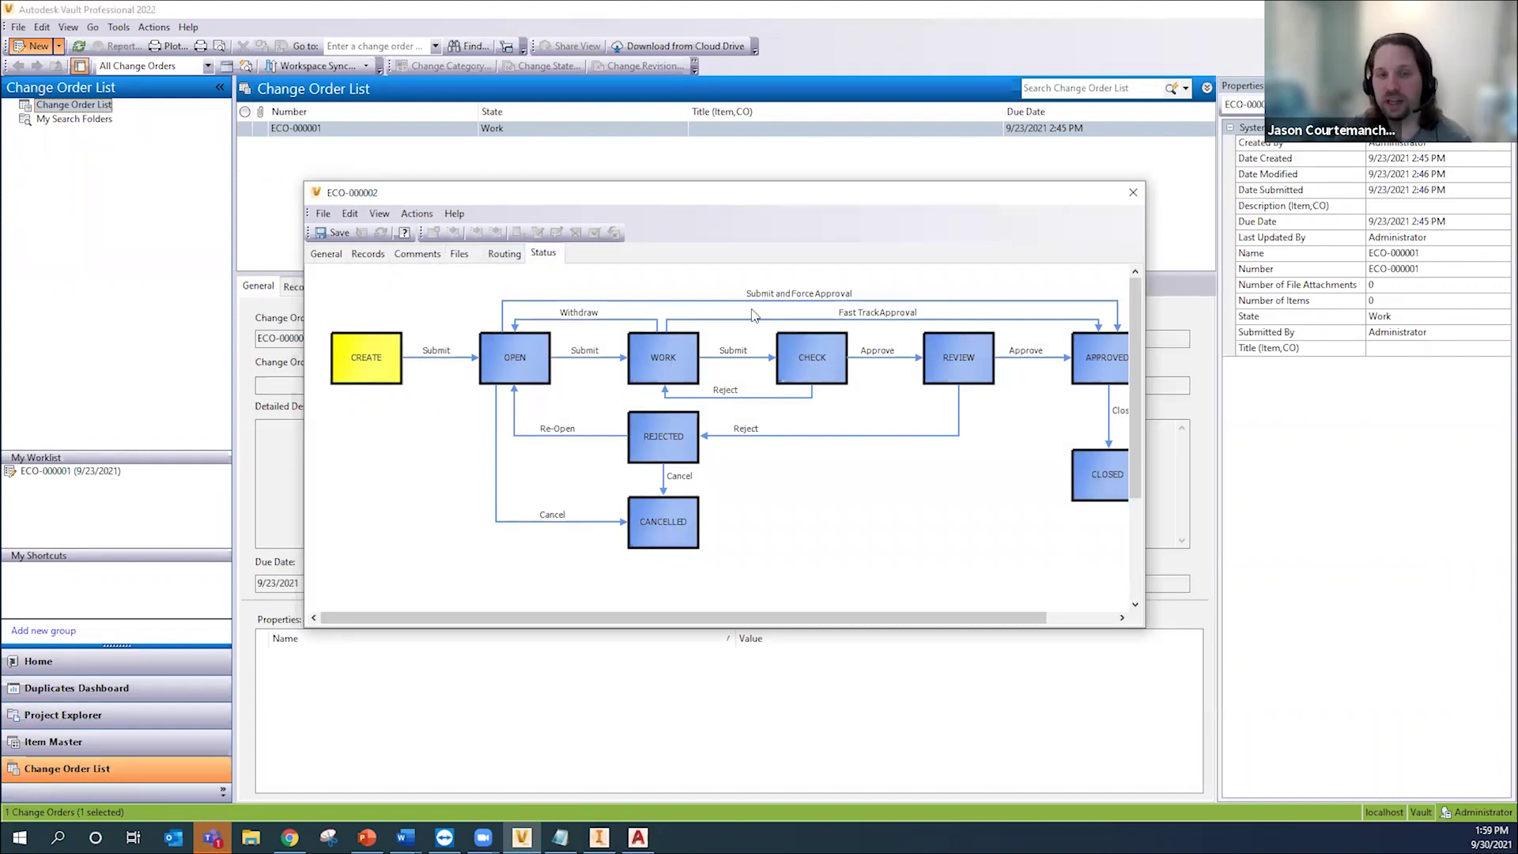
click(413, 254)
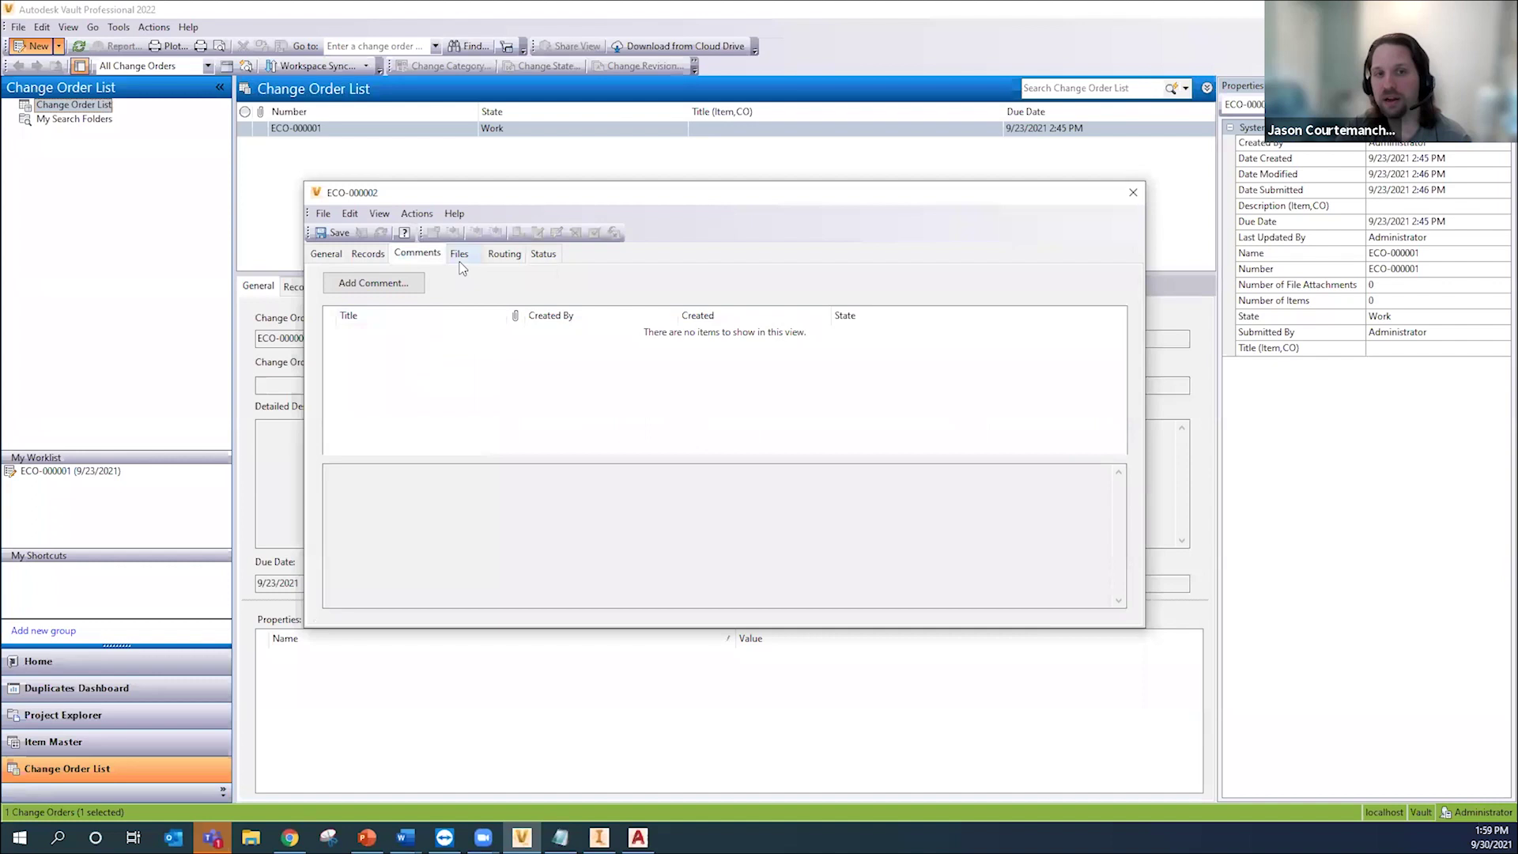
click(460, 254)
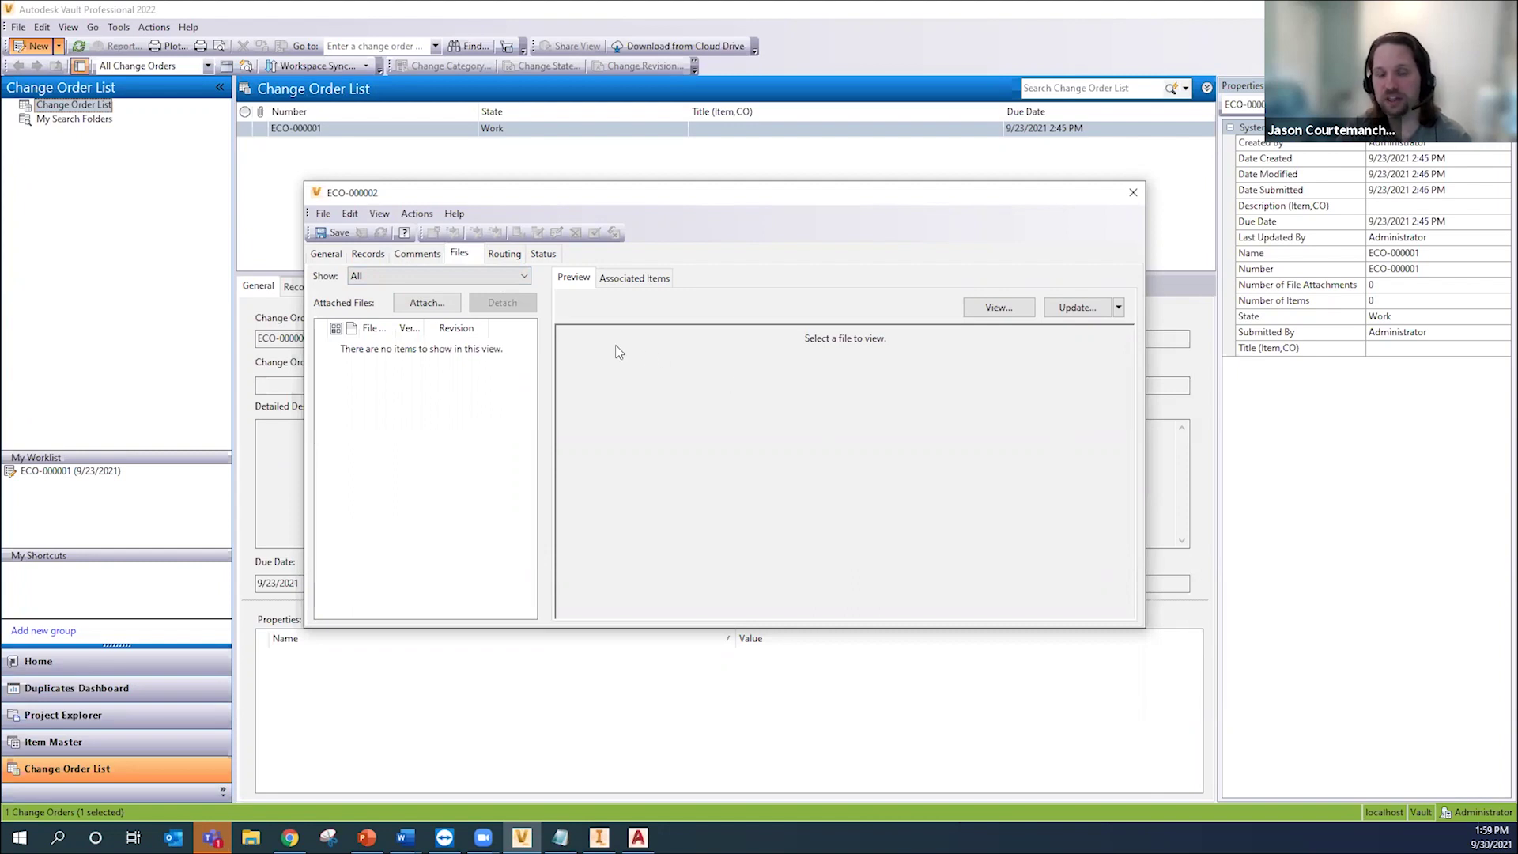
click(1133, 193)
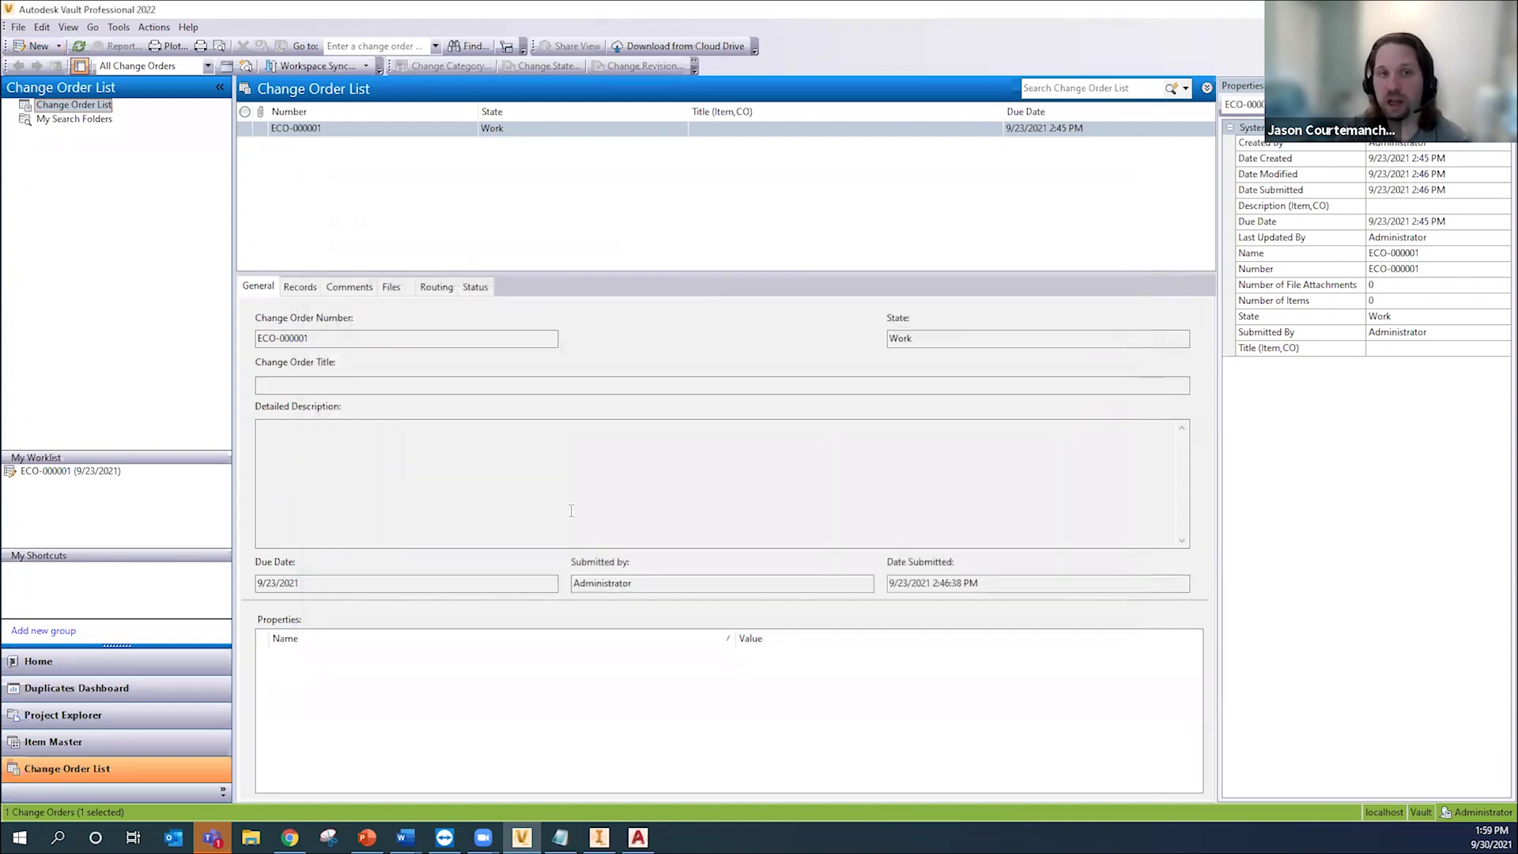
Step: Review the routing participants and roles of the existing change order ECO-000001
click(108, 716)
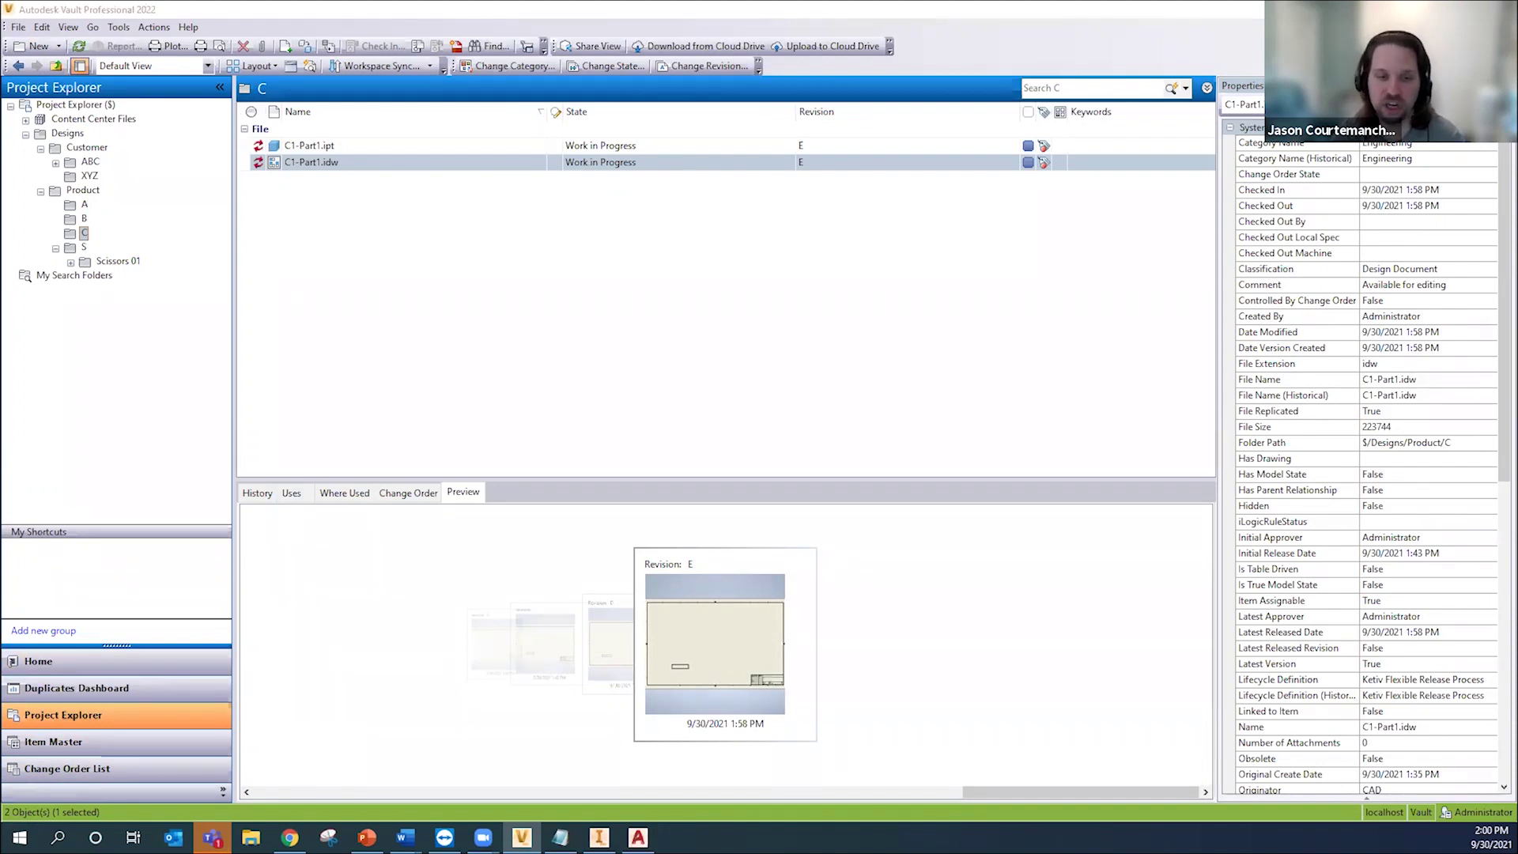
click(155, 777)
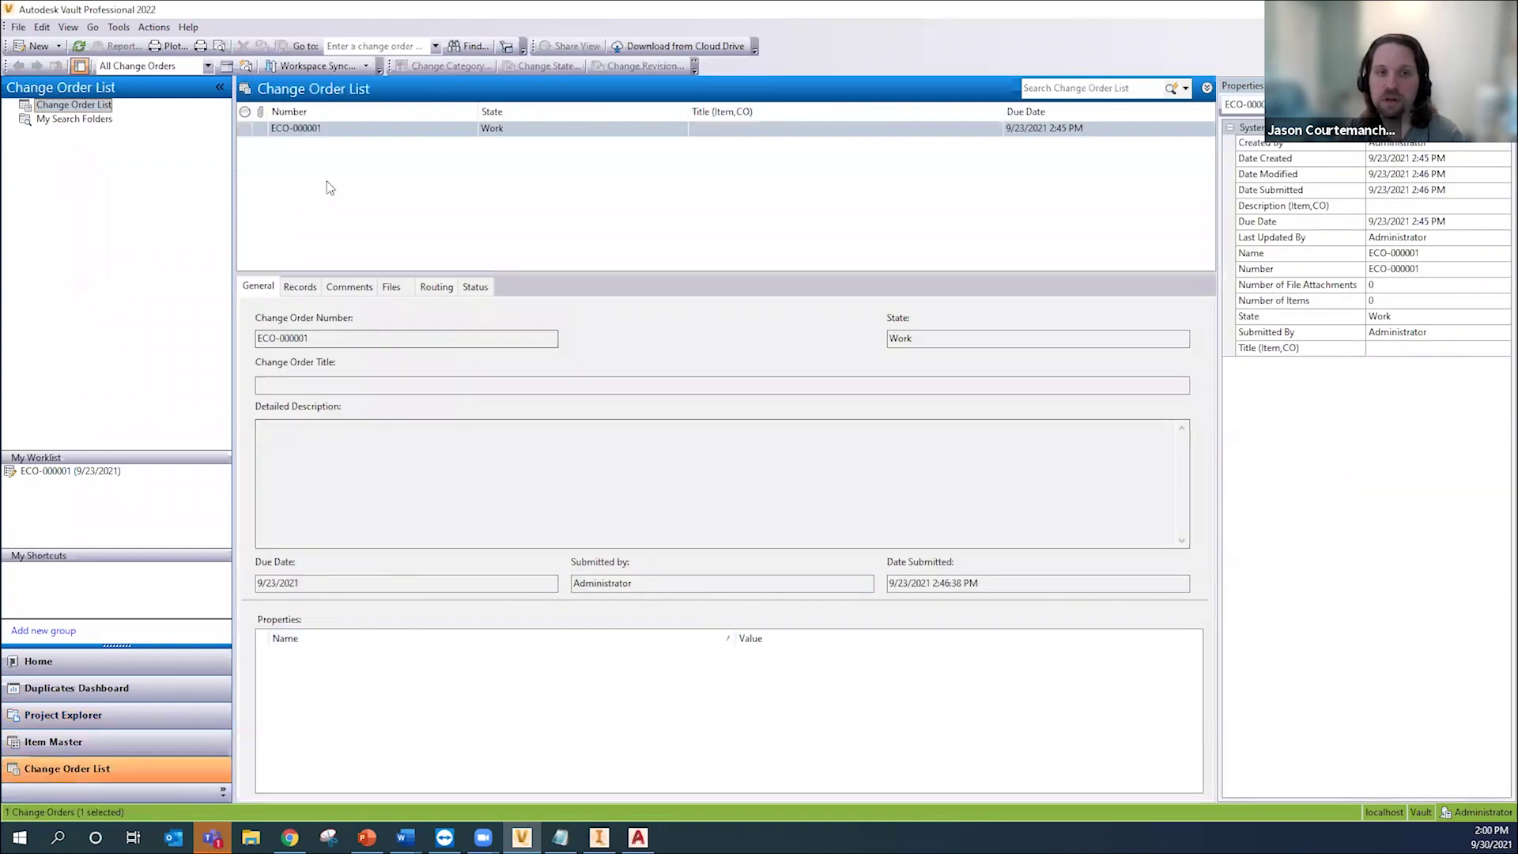
click(437, 287)
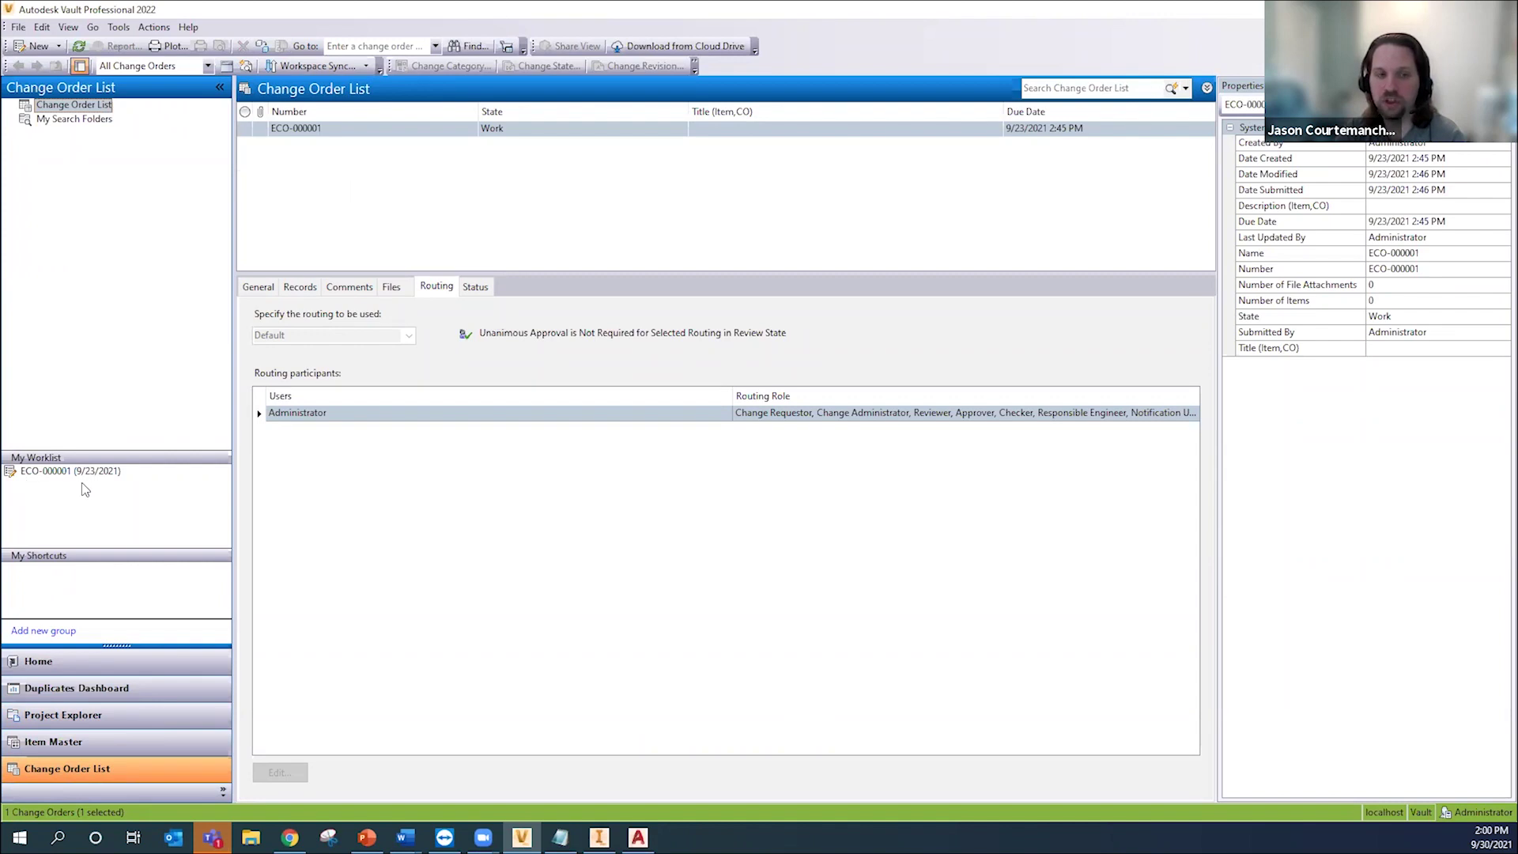
Step: Change the lifecycle state of C1-Part1.idw and its related part to For Review in the project files
click(109, 717)
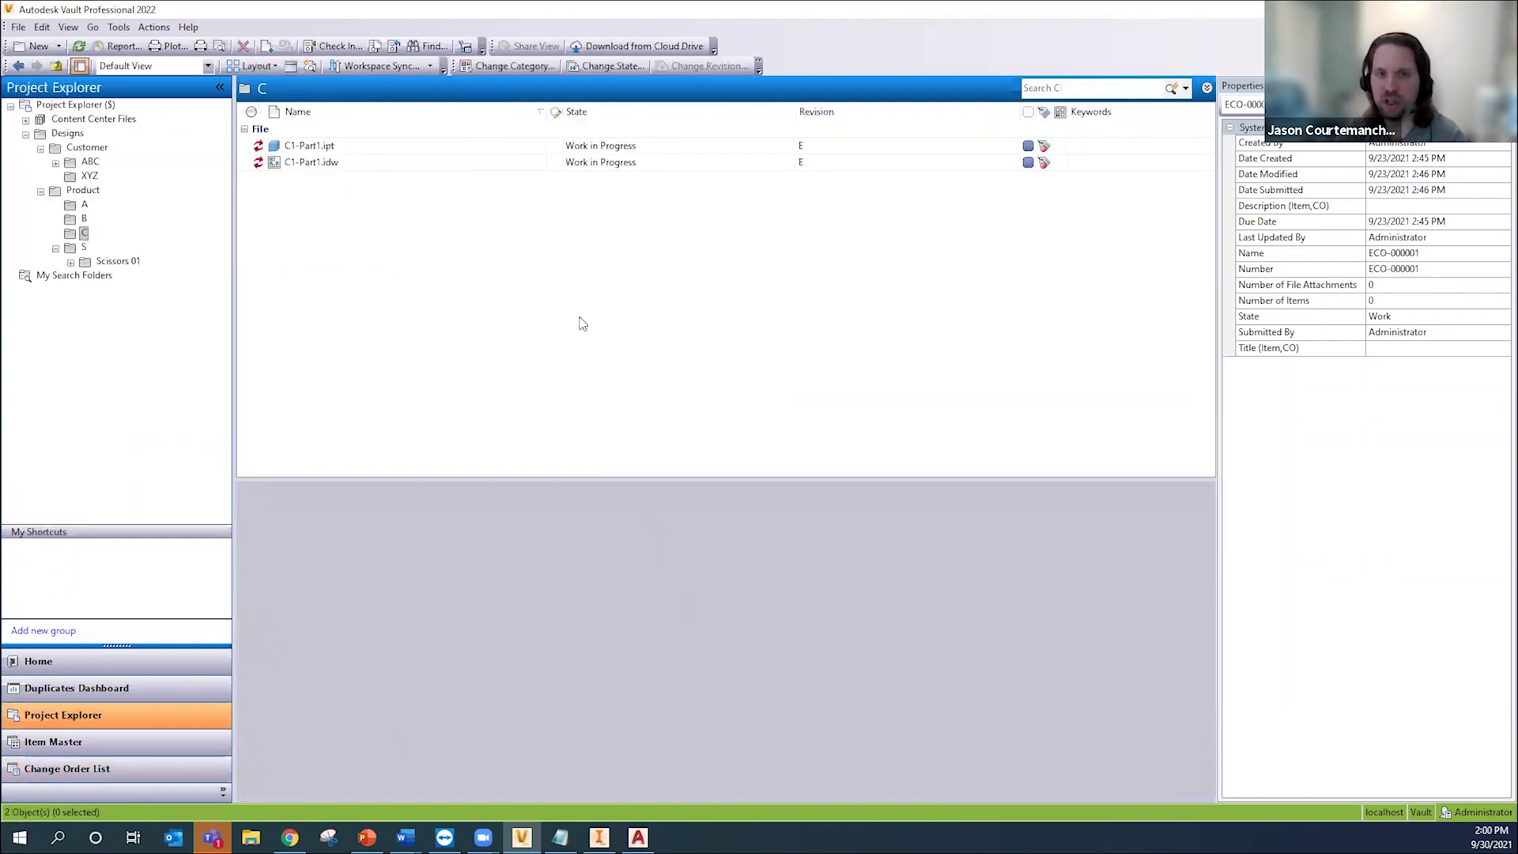
click(617, 163)
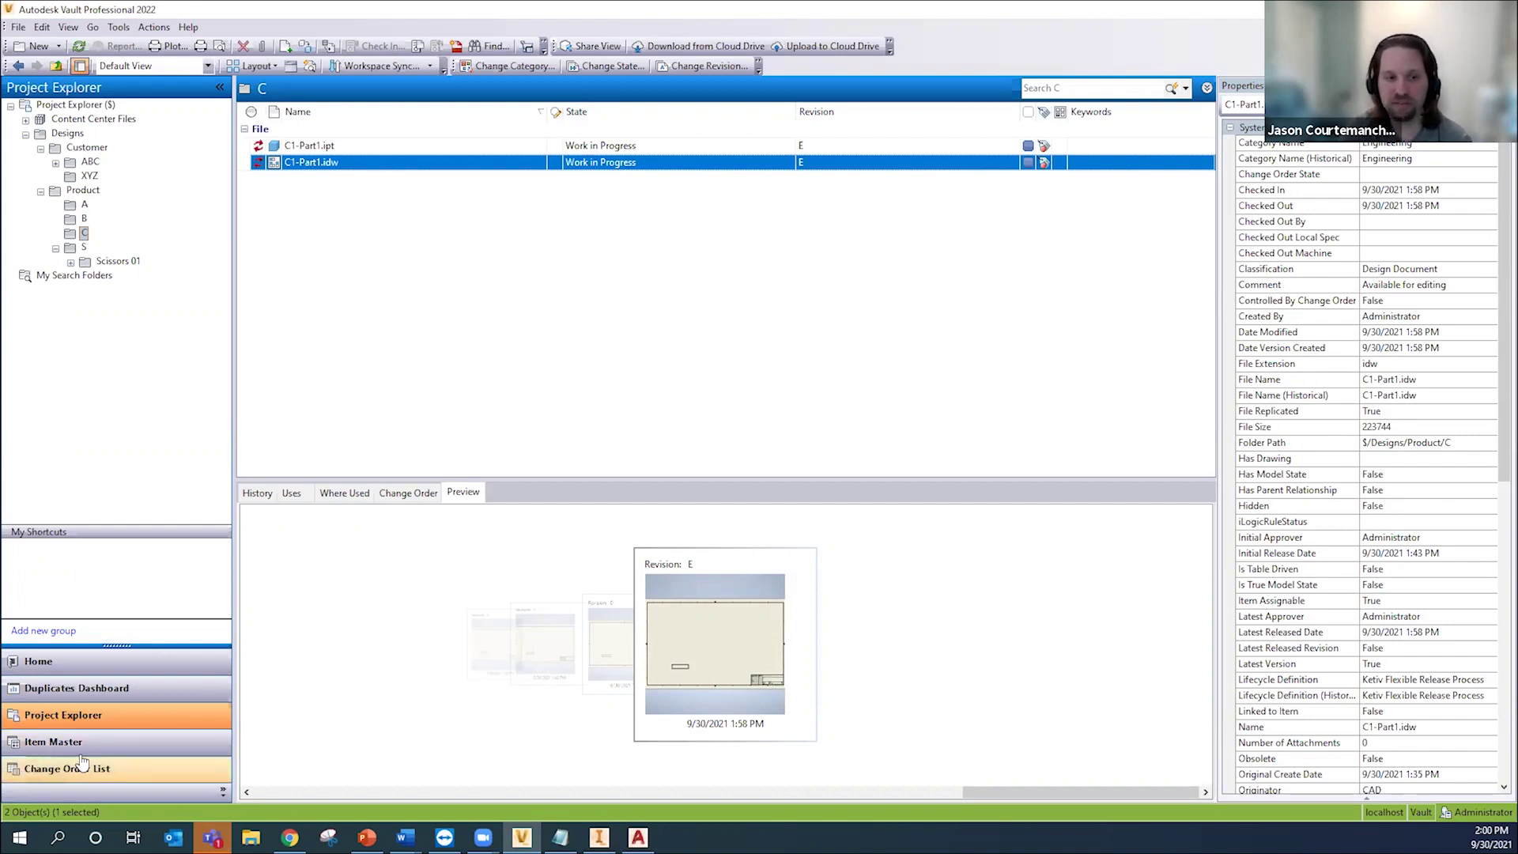
click(609, 66)
click(669, 330)
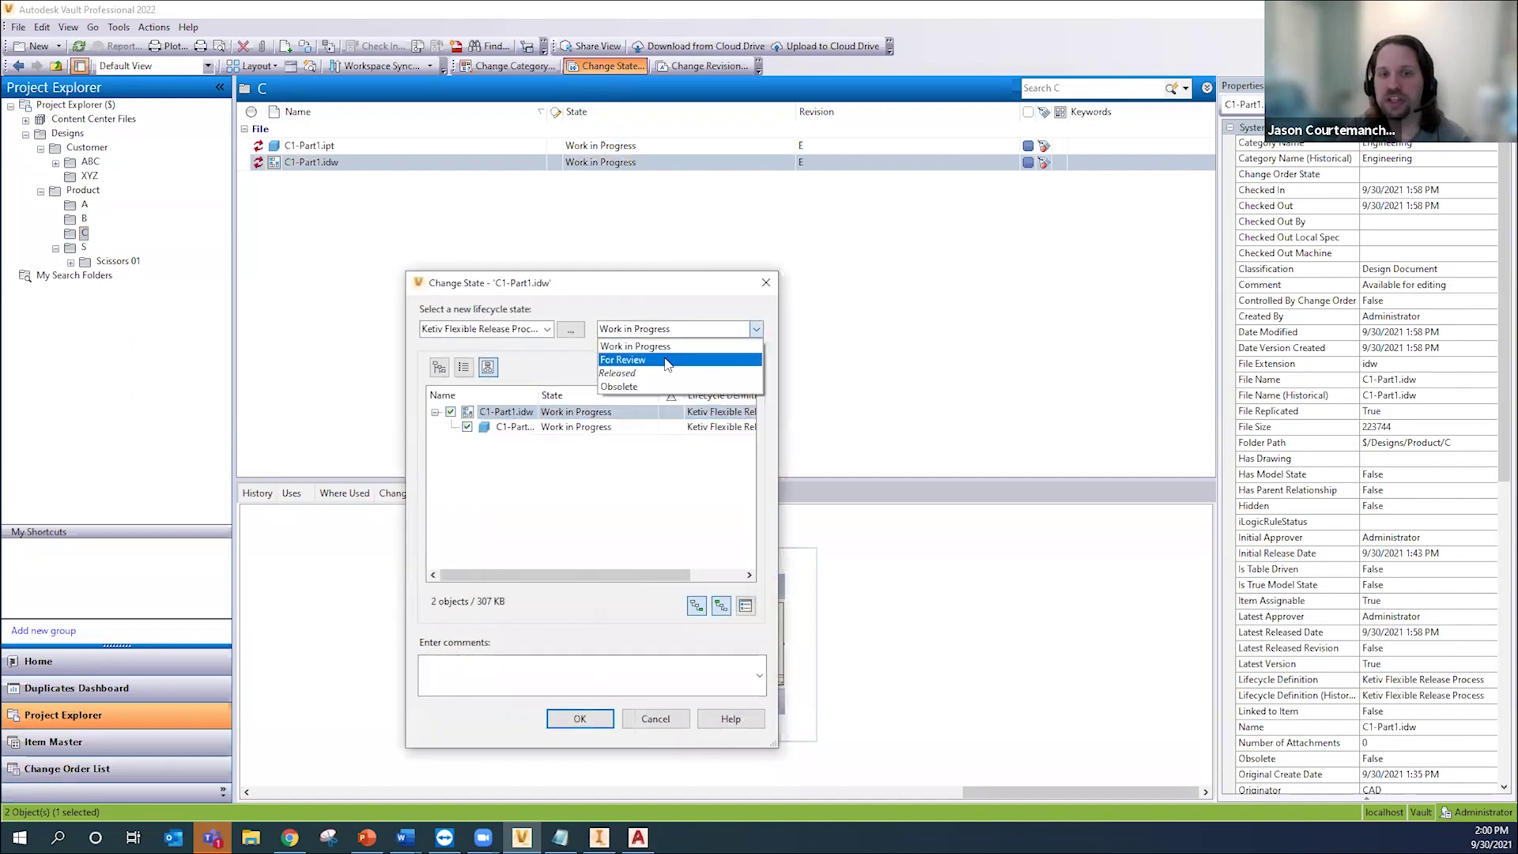
click(633, 360)
click(581, 717)
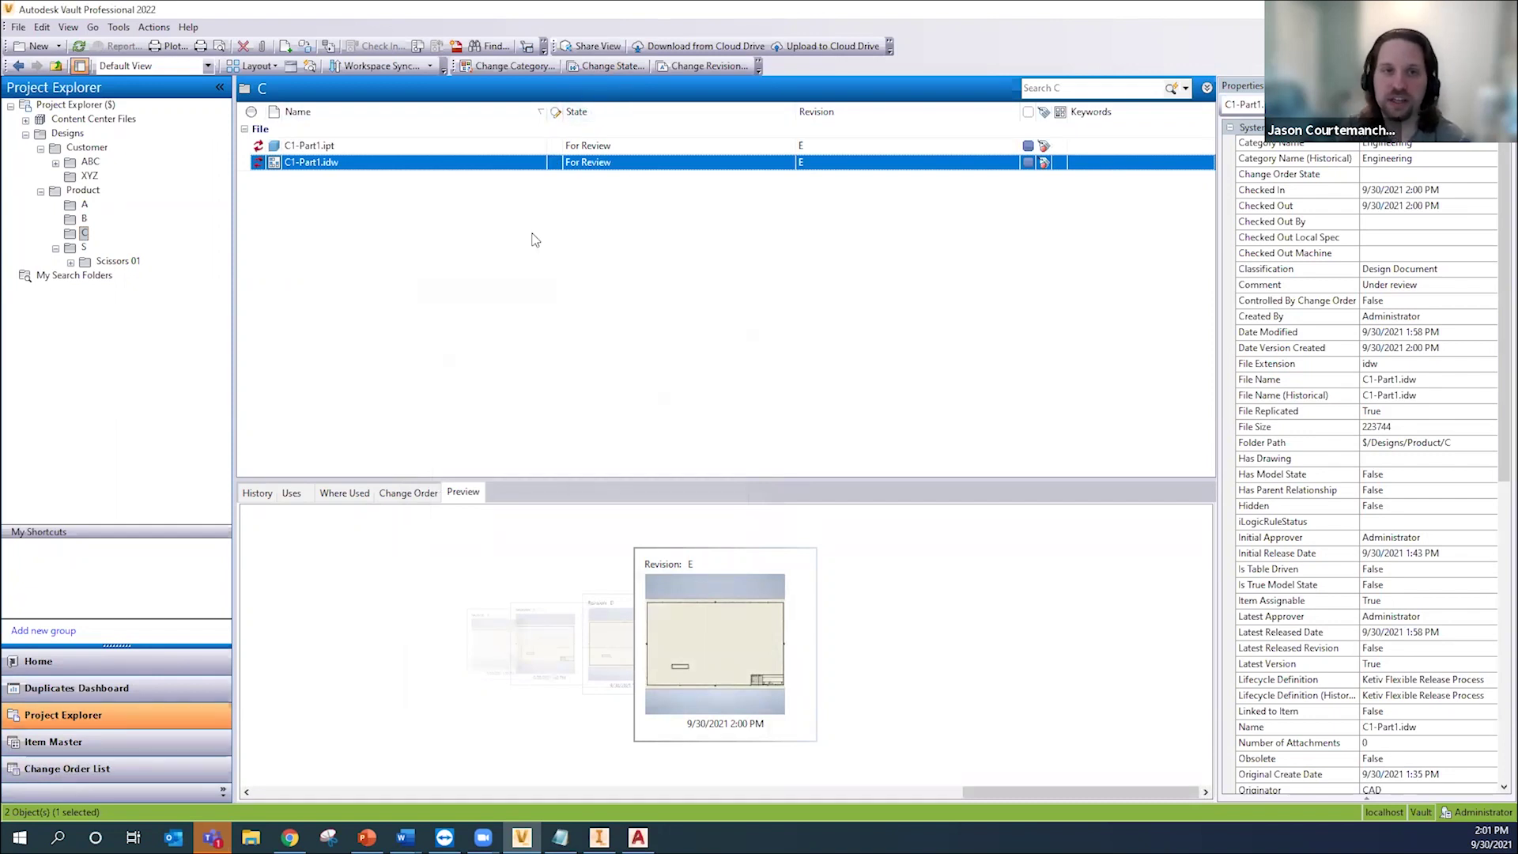
Step: Run an advanced vault search for items whose State contains "For Review"
click(489, 46)
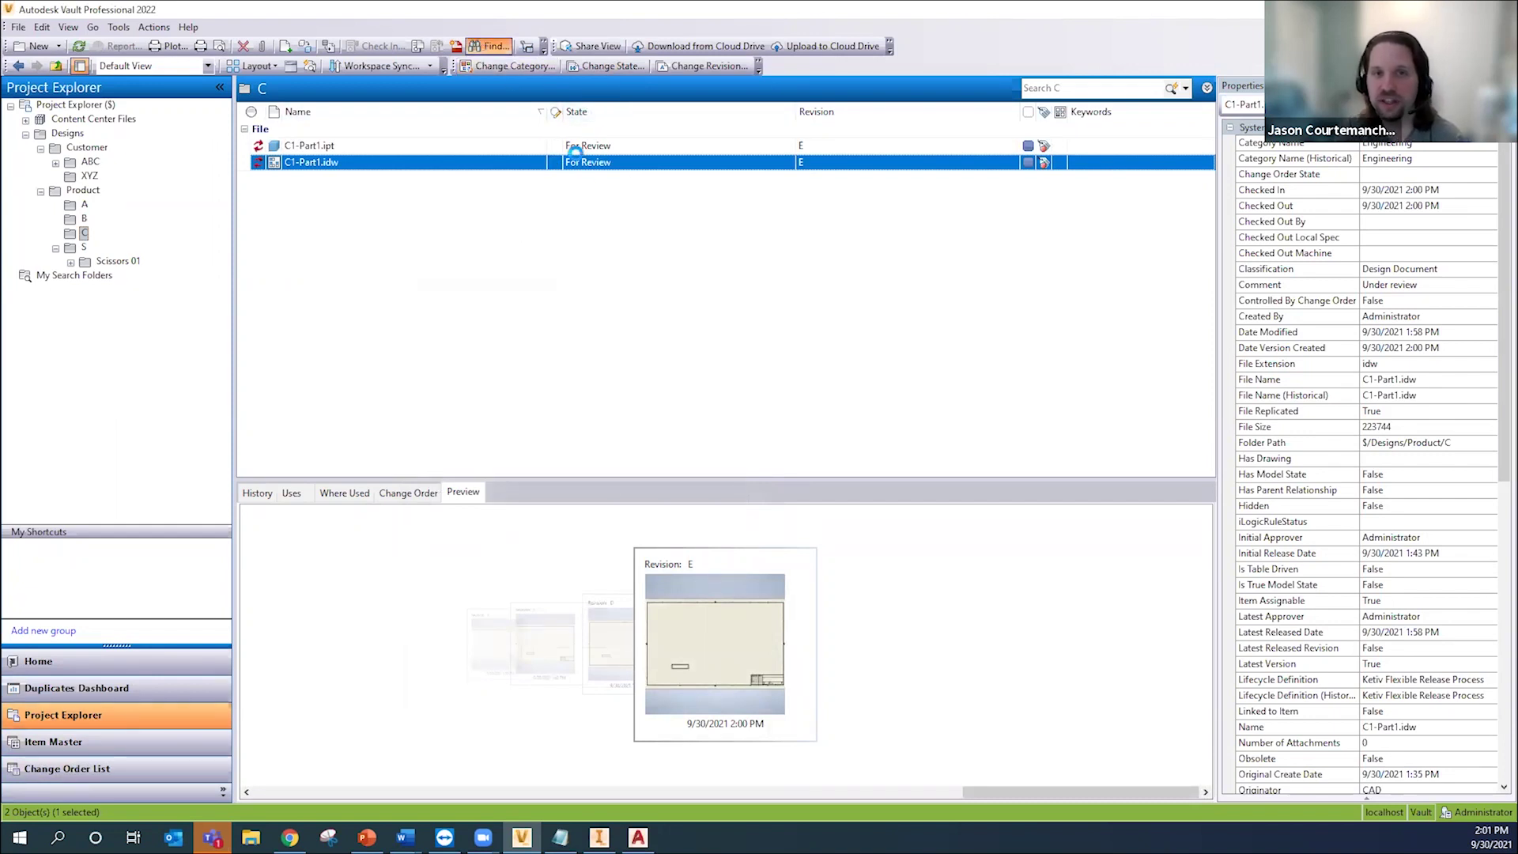
click(435, 404)
scroll(395, 633, down, 15)
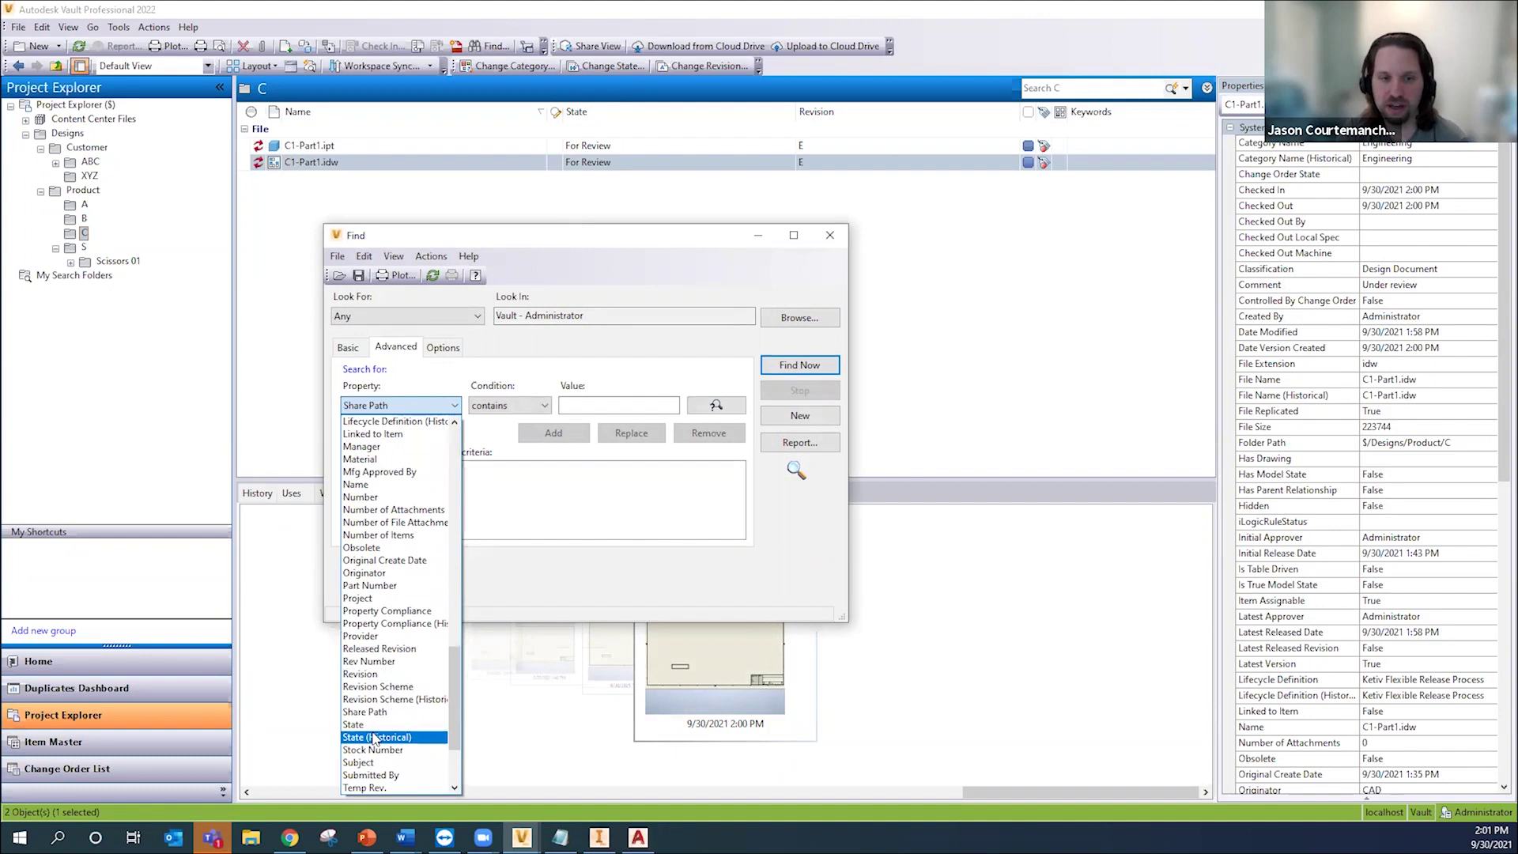
click(365, 724)
click(586, 404)
text(For Review)
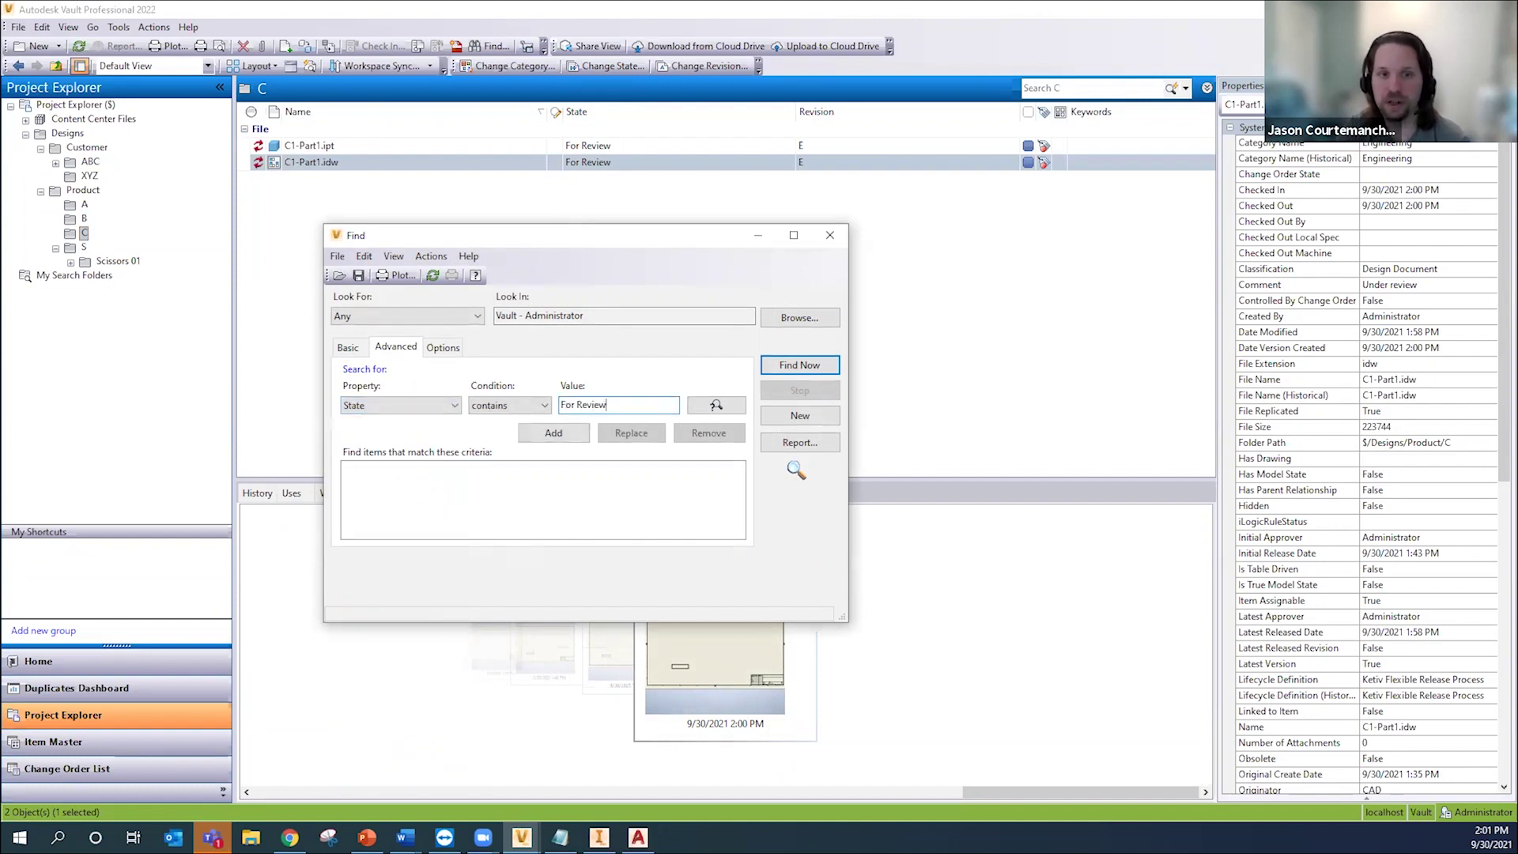
click(546, 432)
key(Return)
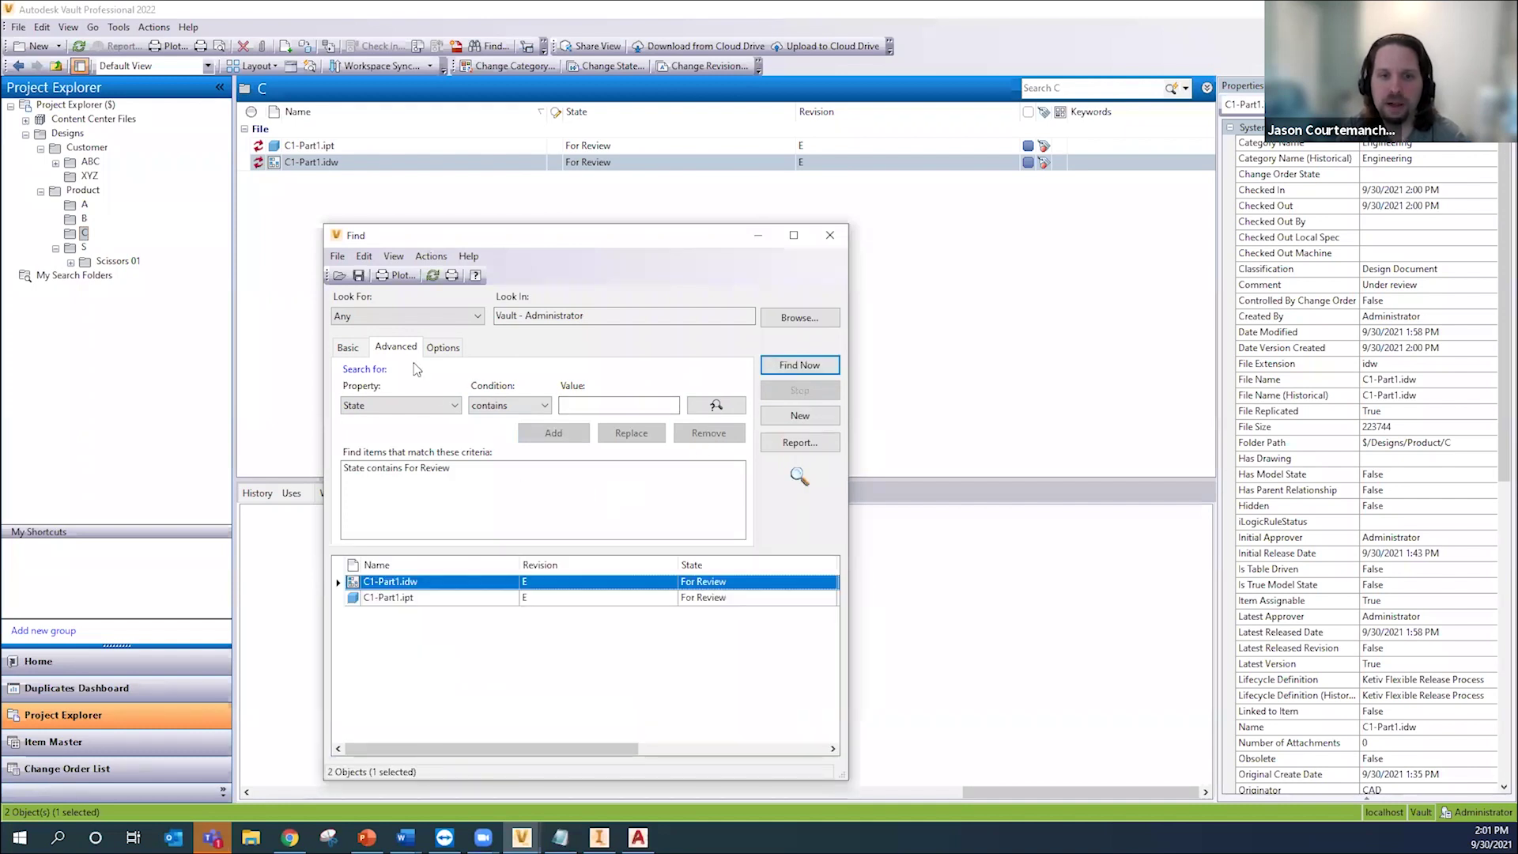
Step: Save the search as a folder named "For Review" and close the Find dialog
click(358, 275)
text(For REview)
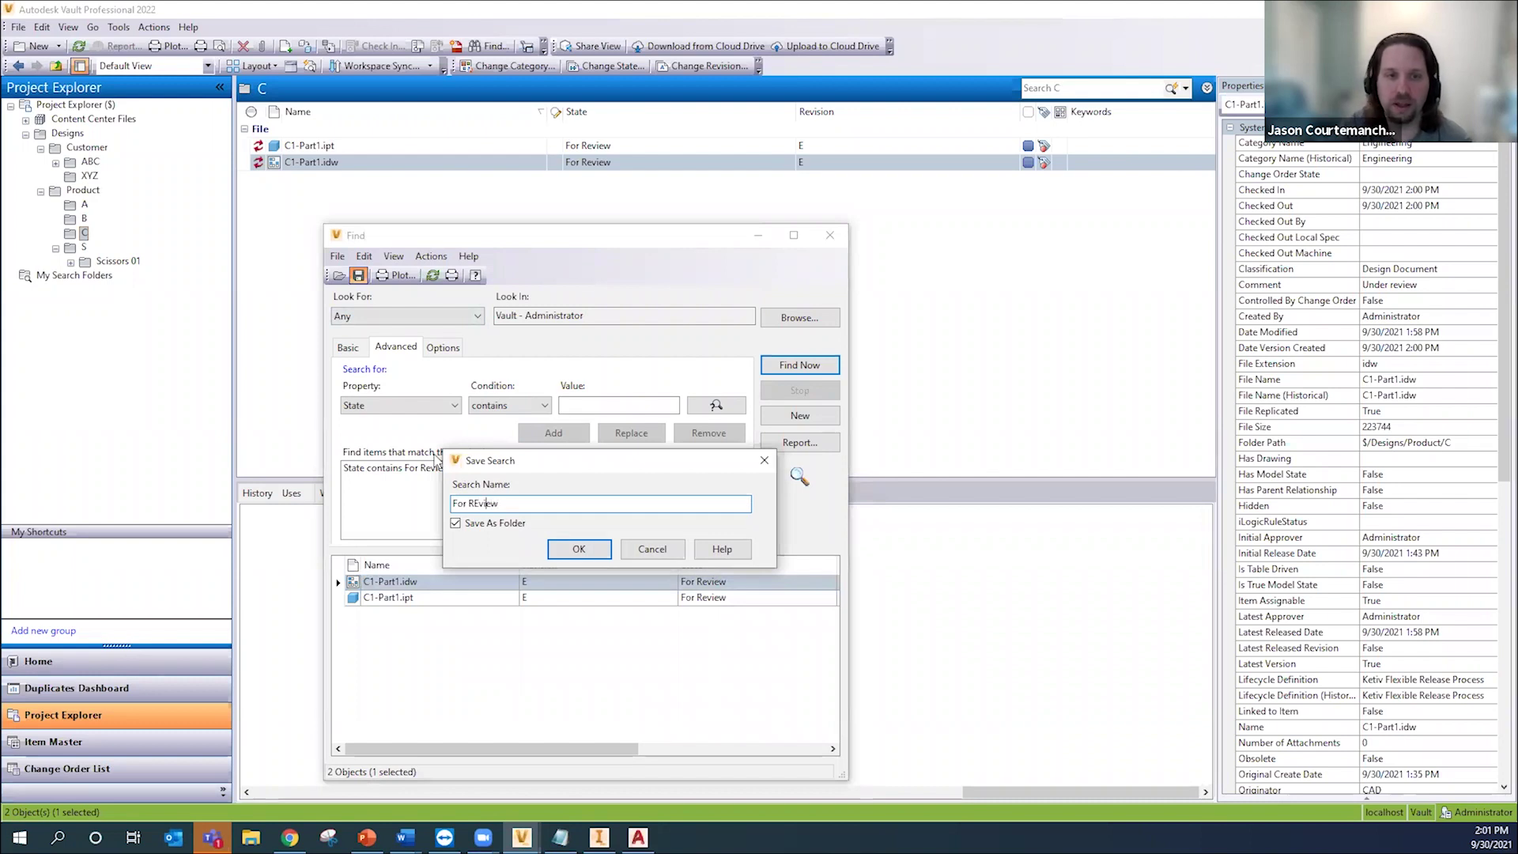
key(Left)
key(BackSpace)
text(e)
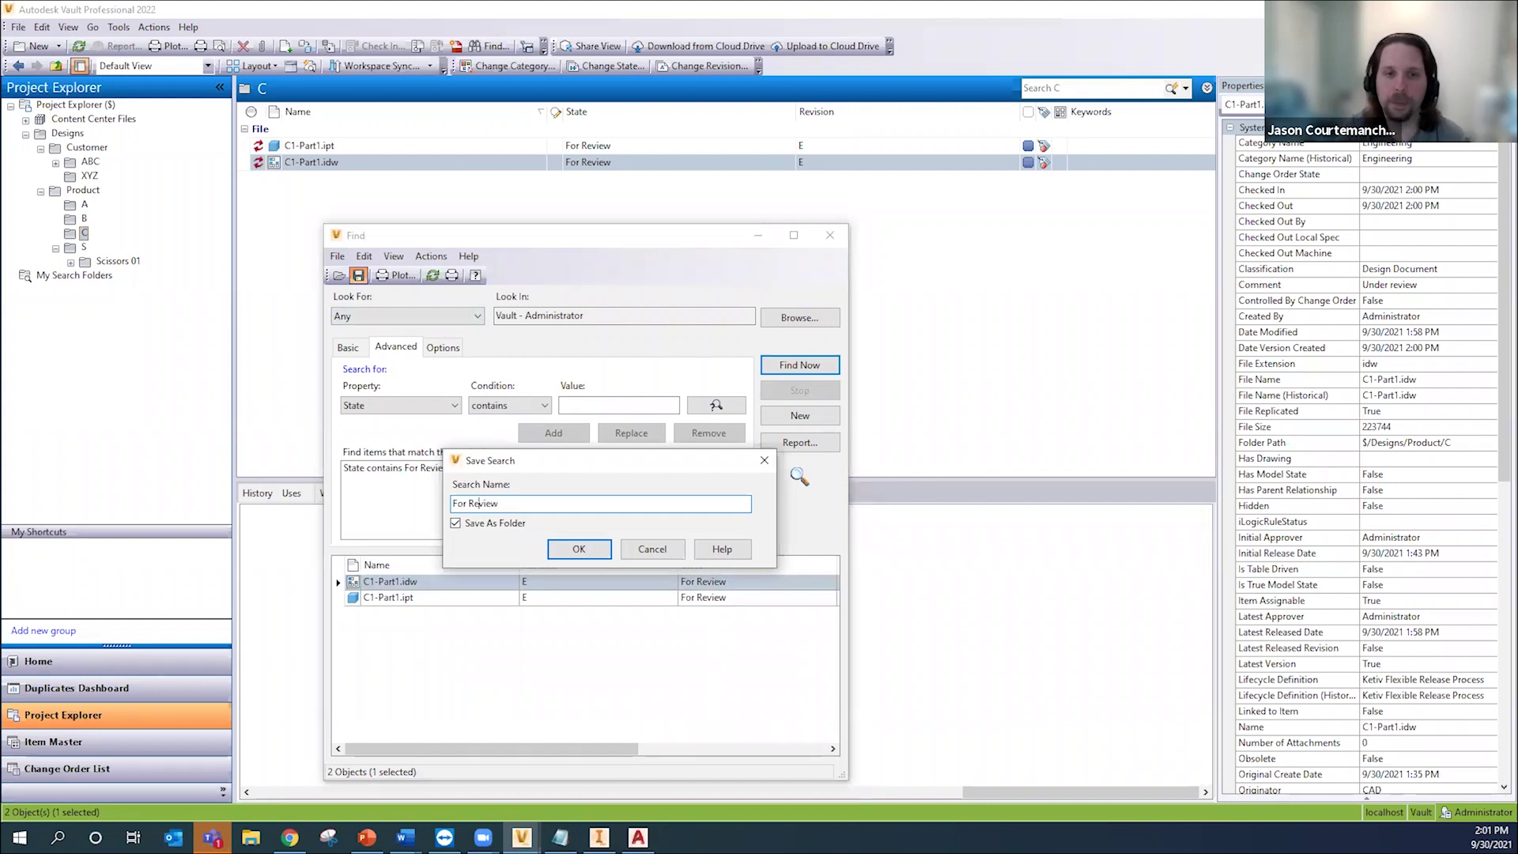
click(579, 549)
click(829, 234)
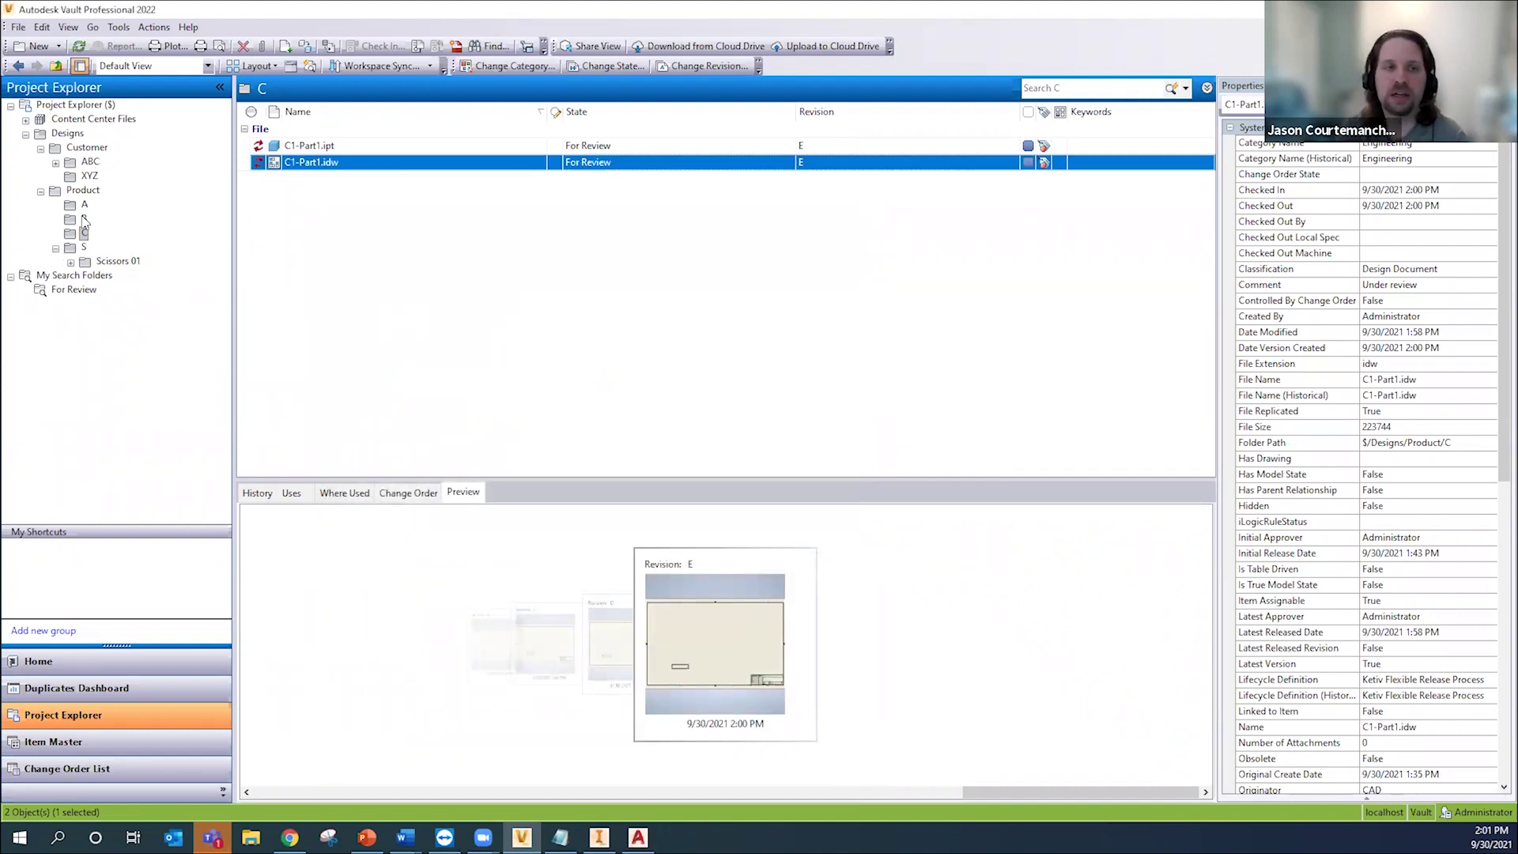
Step: Browse the Designs folders, including XYZ, B, ABC and Fishing_Rod
click(68, 133)
click(89, 175)
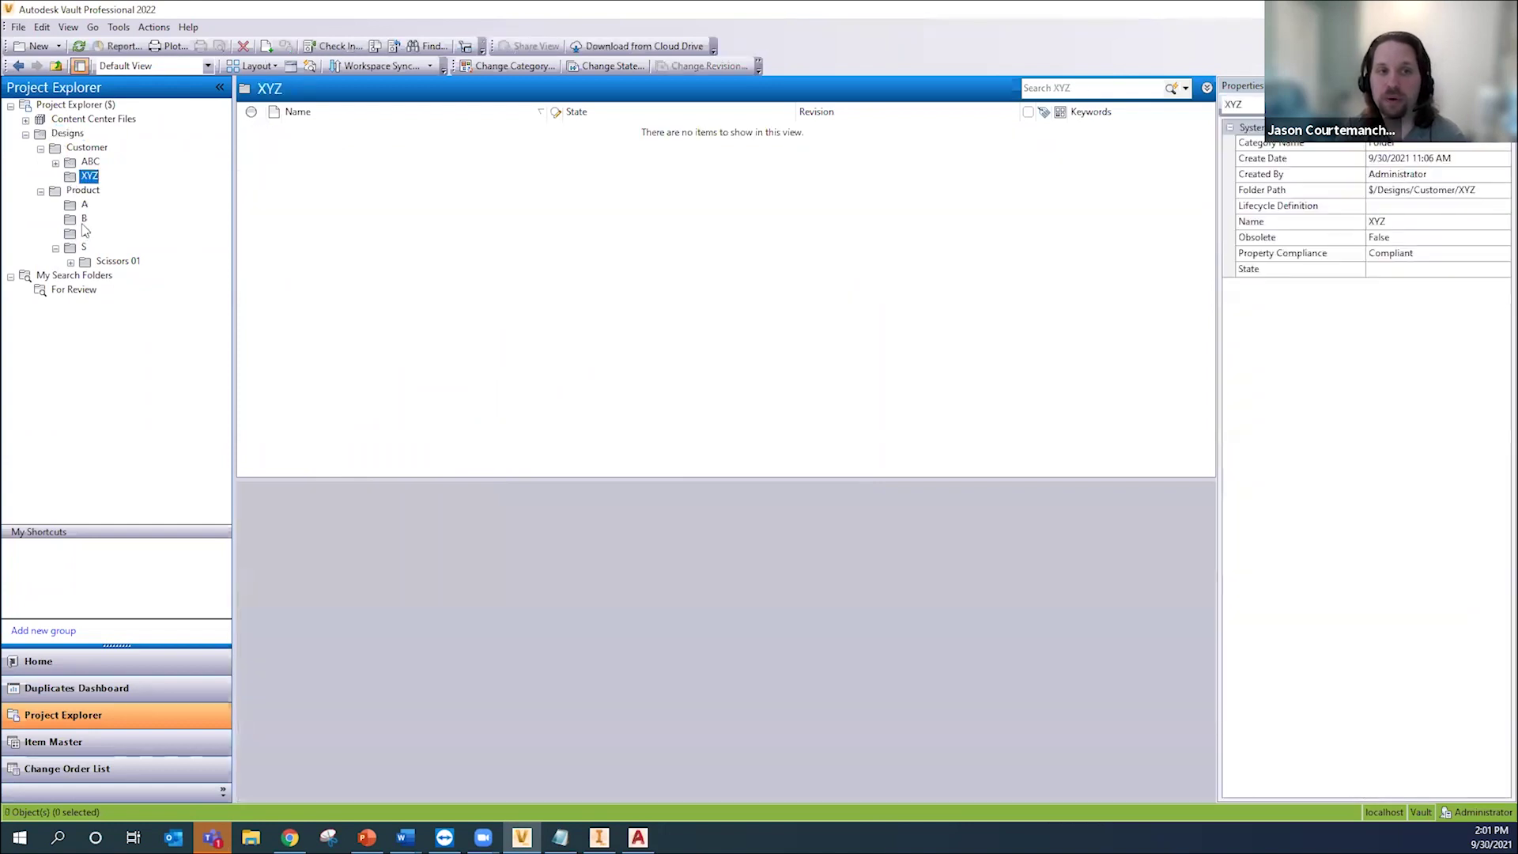
click(84, 218)
click(90, 162)
click(111, 176)
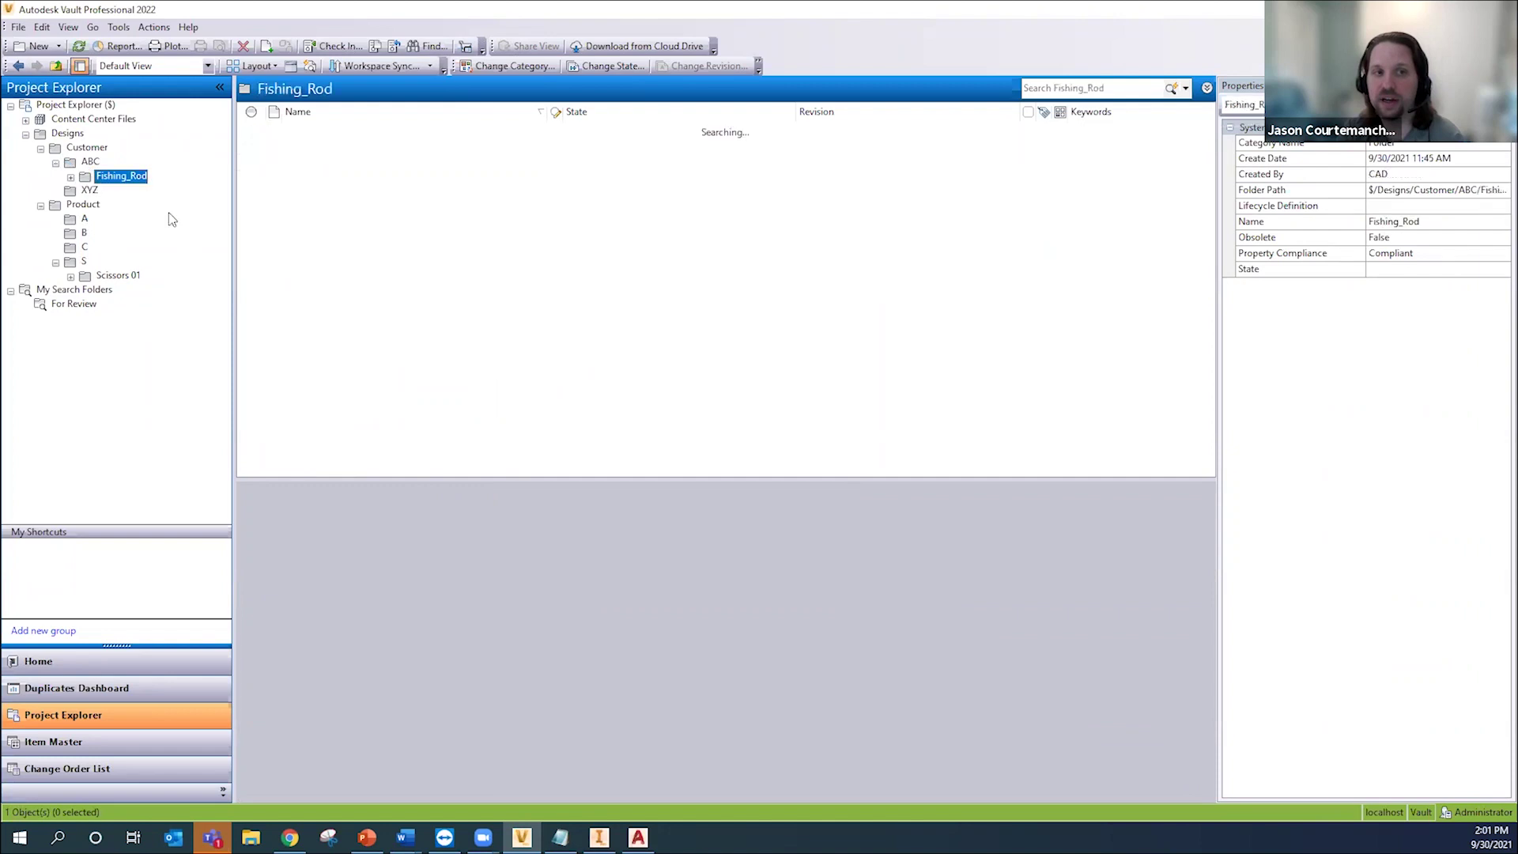
Step: Open the For Review search folder and fit its Path, Created By and State columns to their contents
click(61, 304)
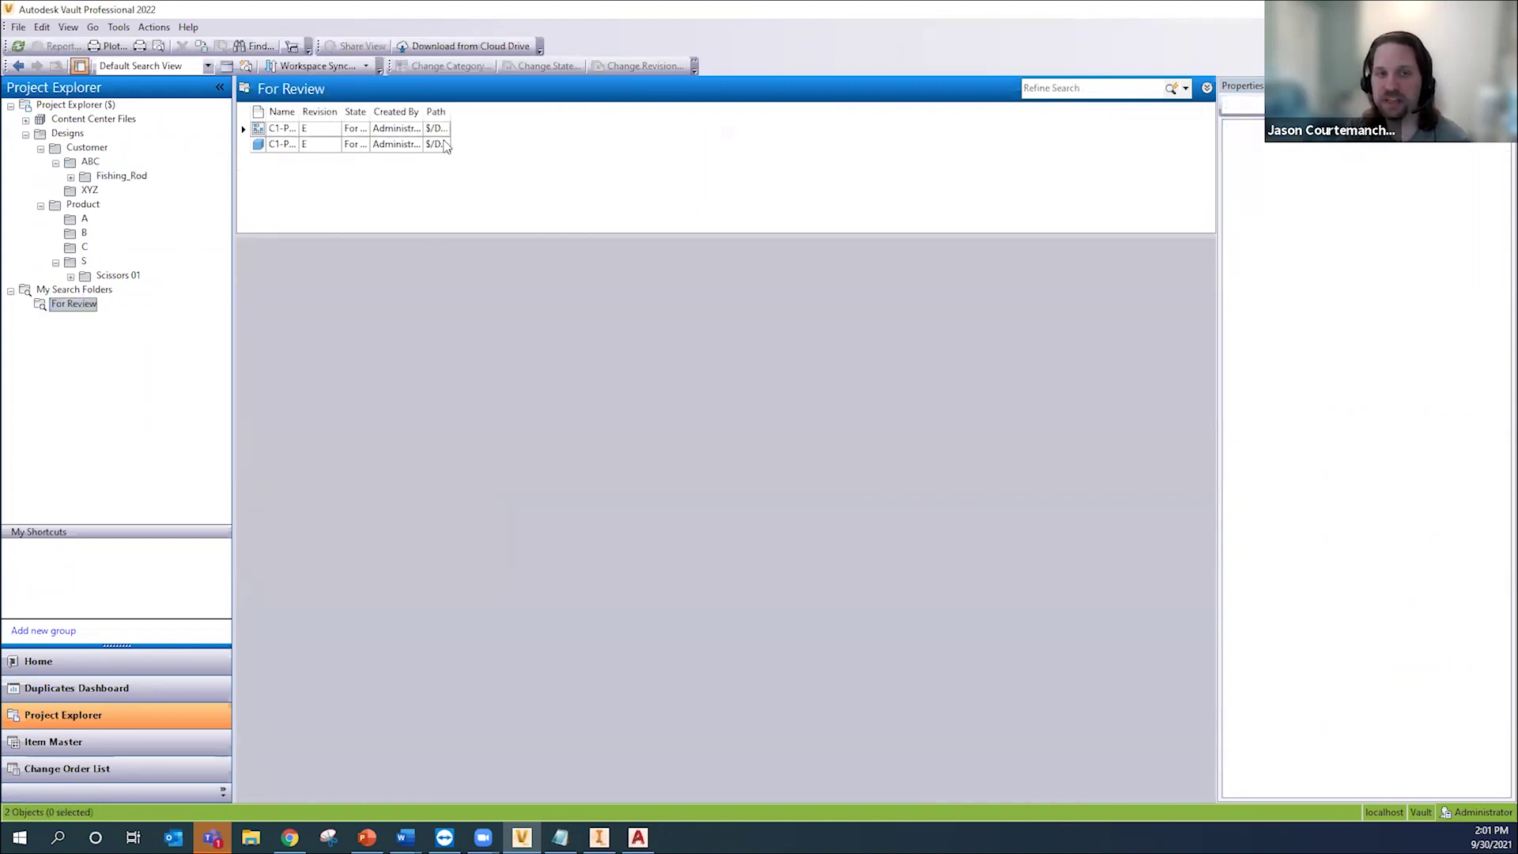
double_click(451, 111)
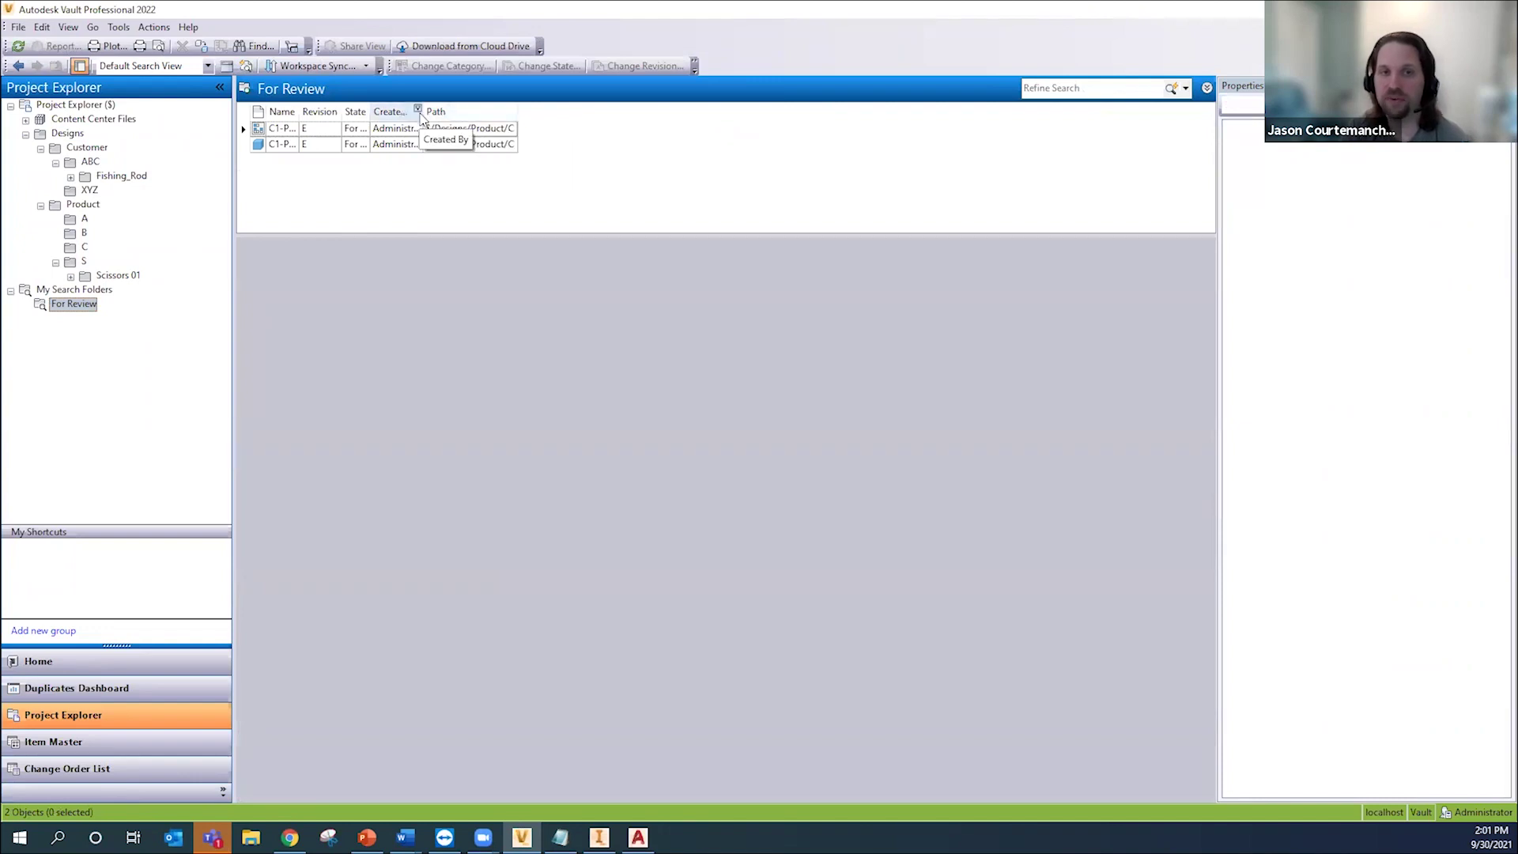
double_click(420, 114)
double_click(369, 112)
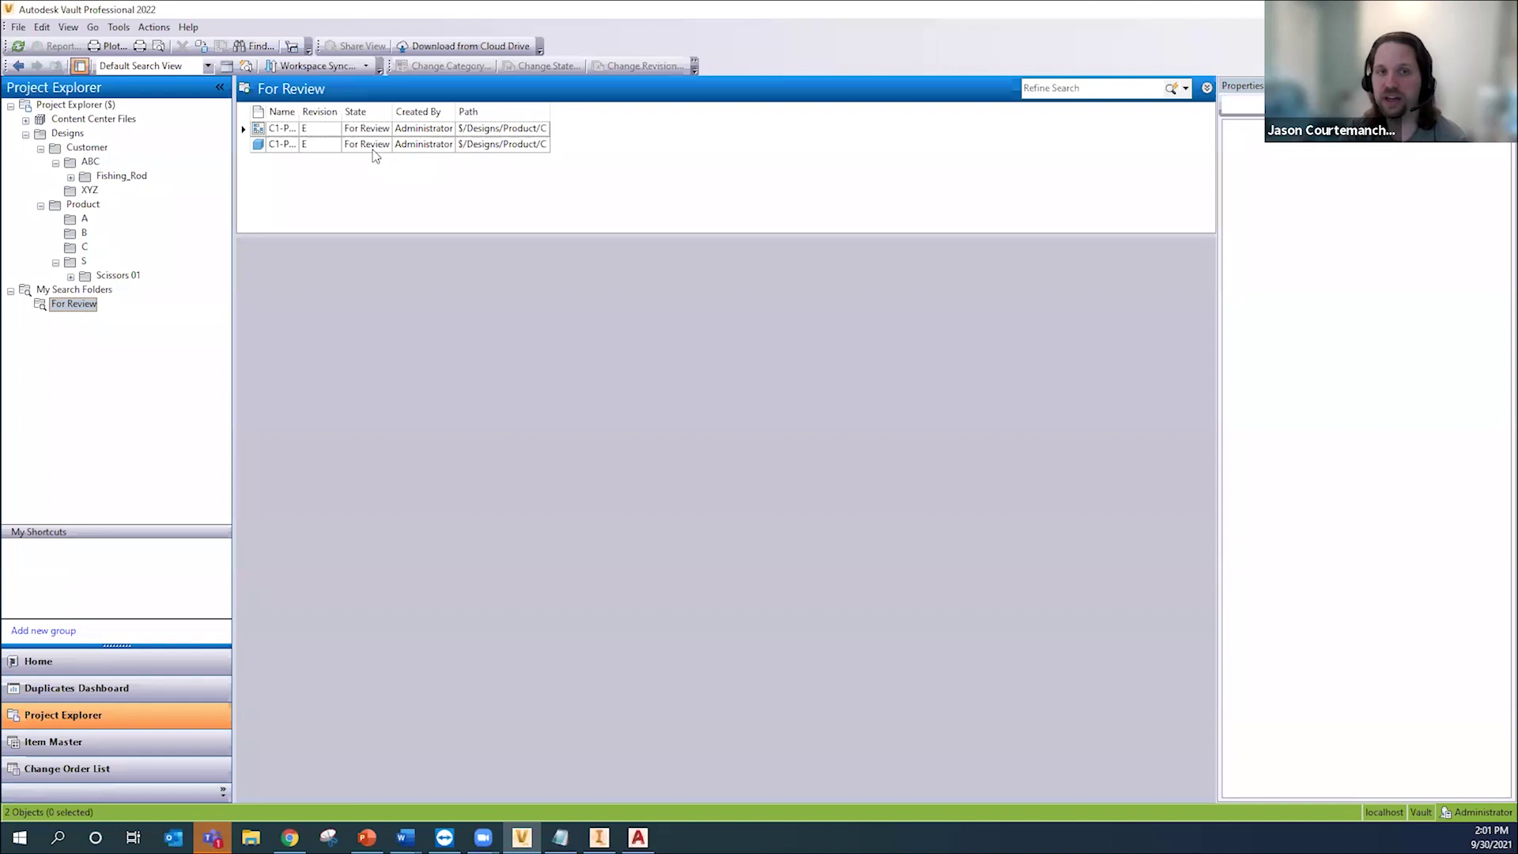
Step: Go from the C1-Part1.ipt search result to its containing vault folder C and select the part there
click(374, 146)
right_click(373, 146)
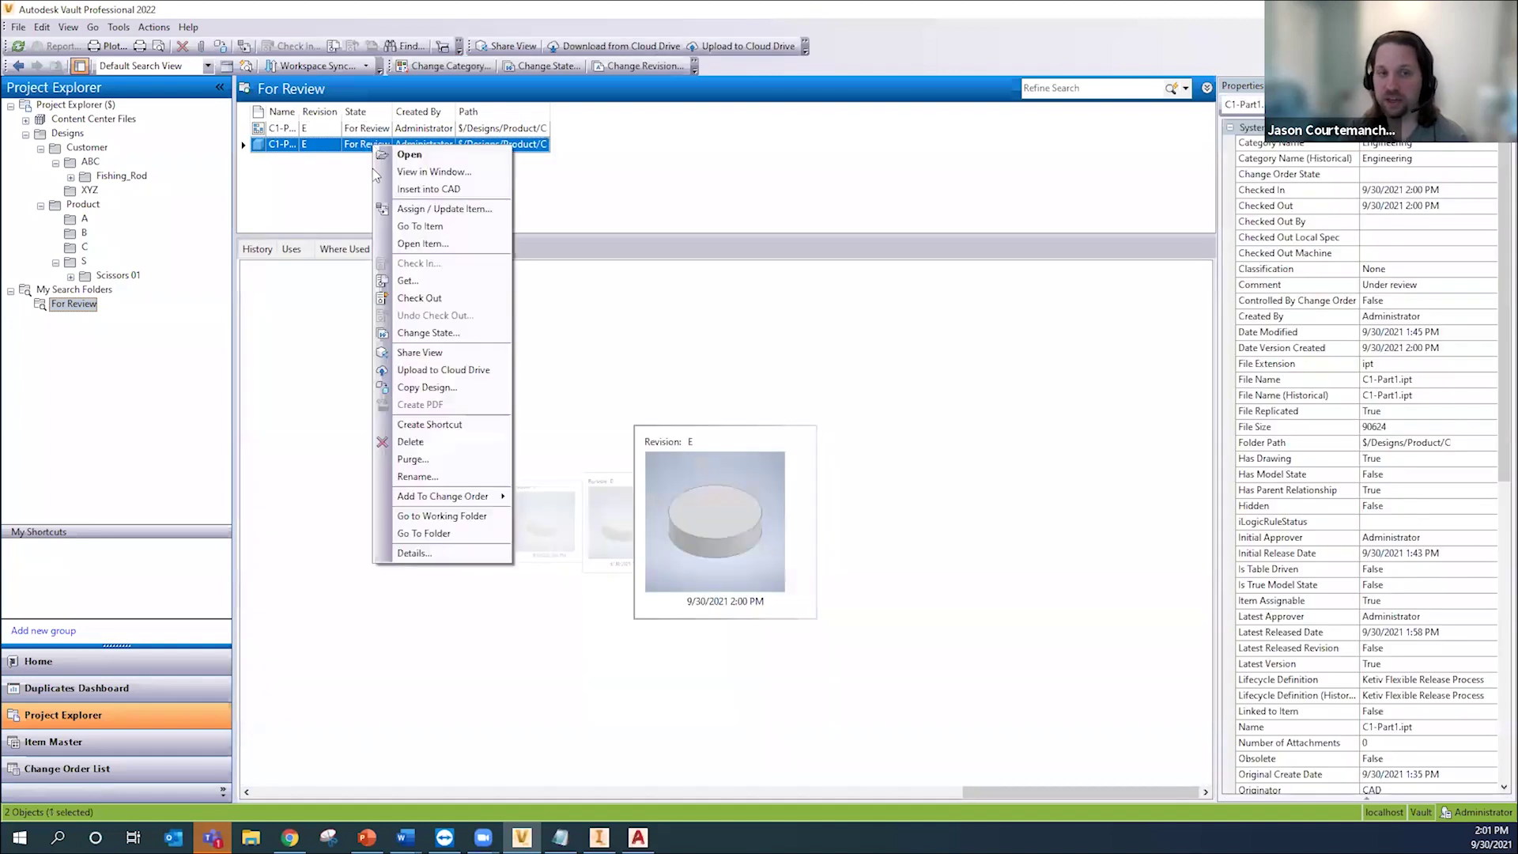
click(441, 535)
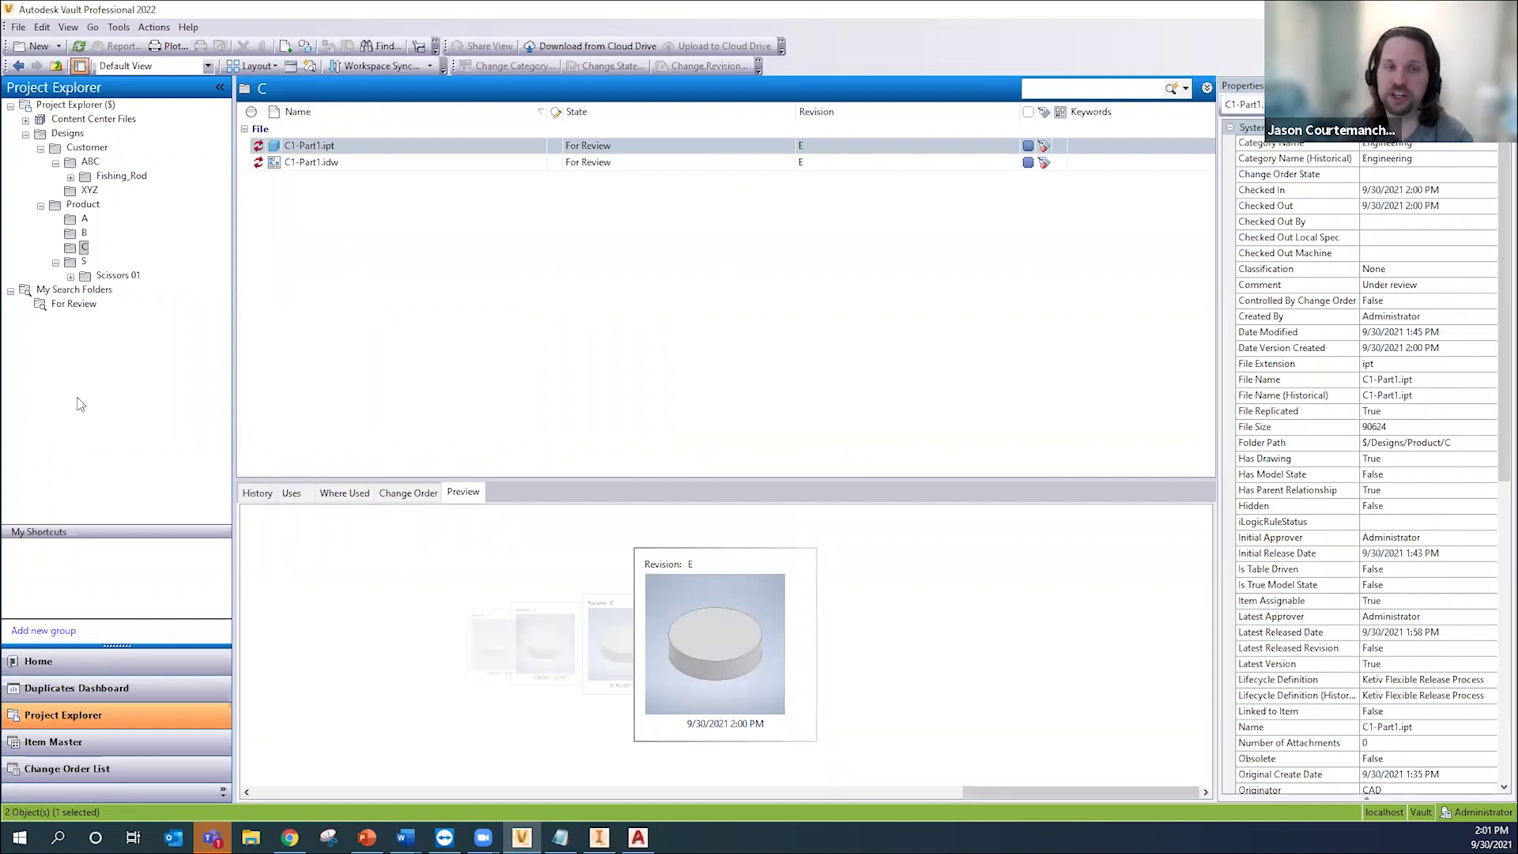
click(367, 150)
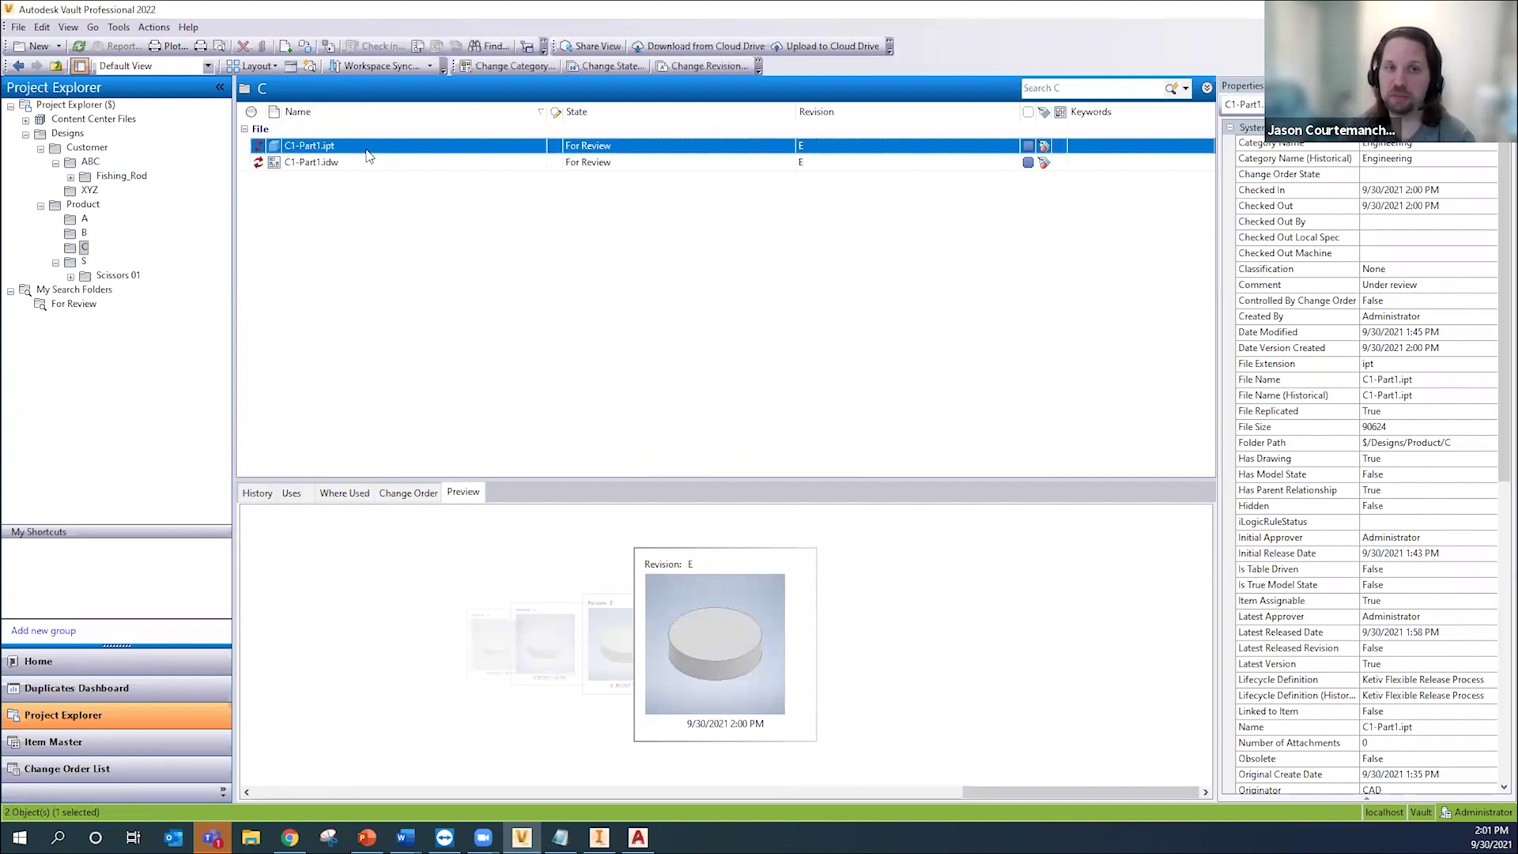
Step: Change the lifecycle state of C1-Part1.idw and its part to Work in Progress with the comment "Update finsh"
click(360, 164)
right_click(360, 164)
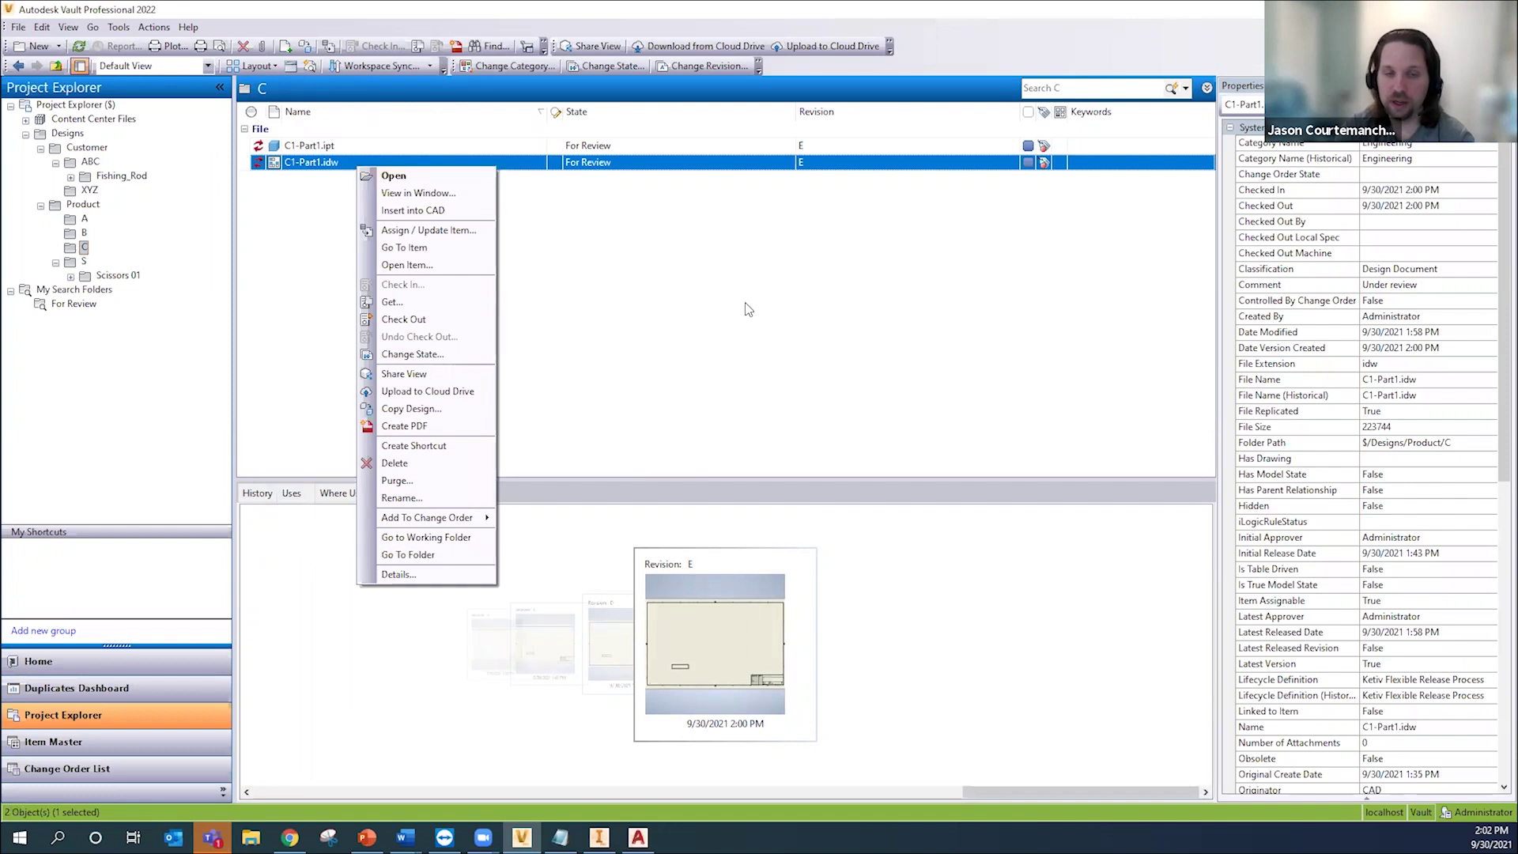
click(728, 264)
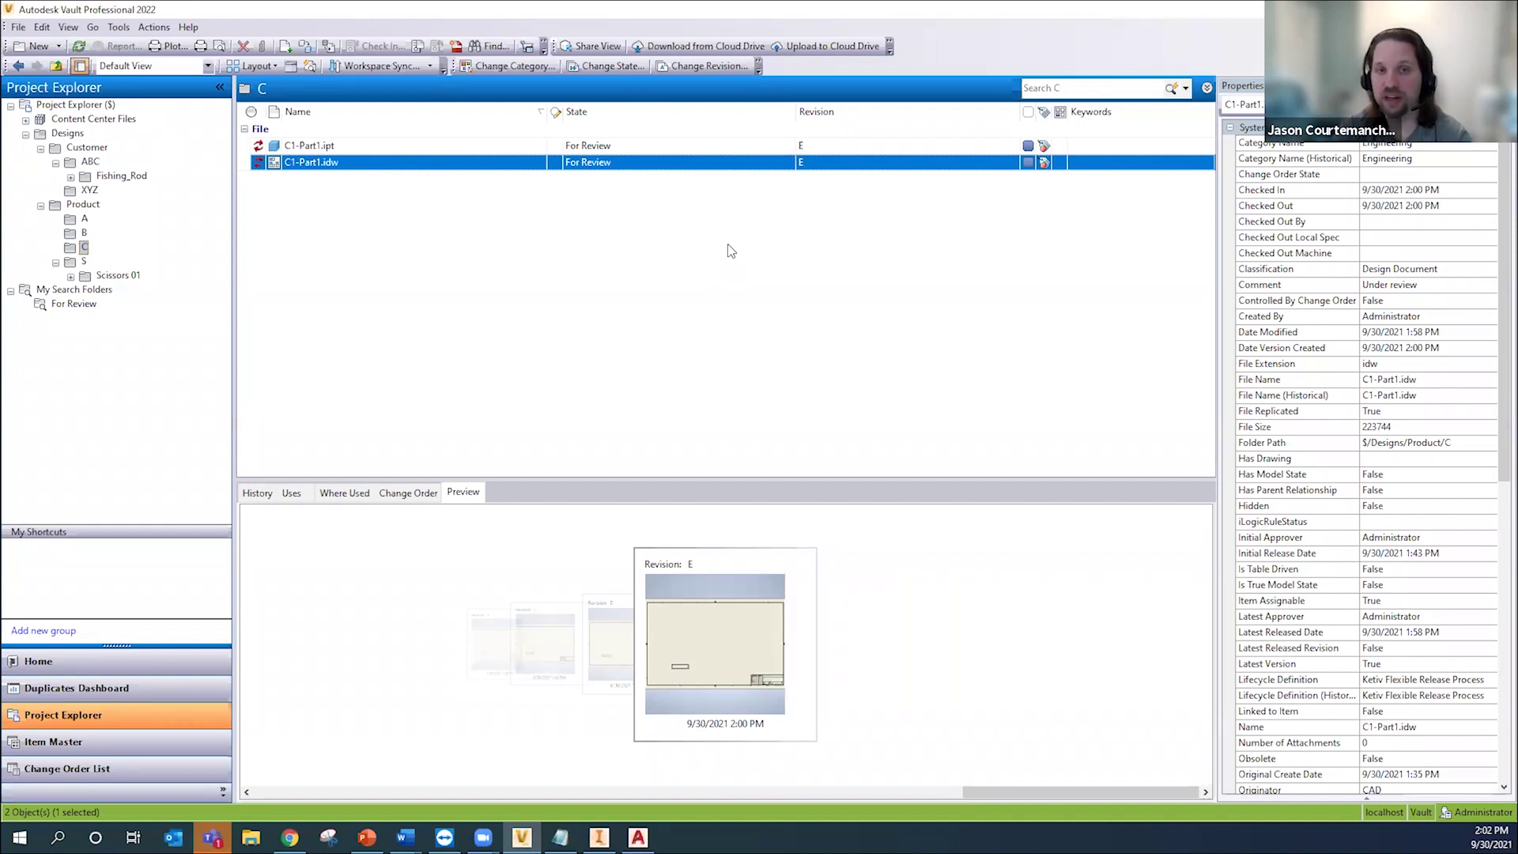
click(617, 67)
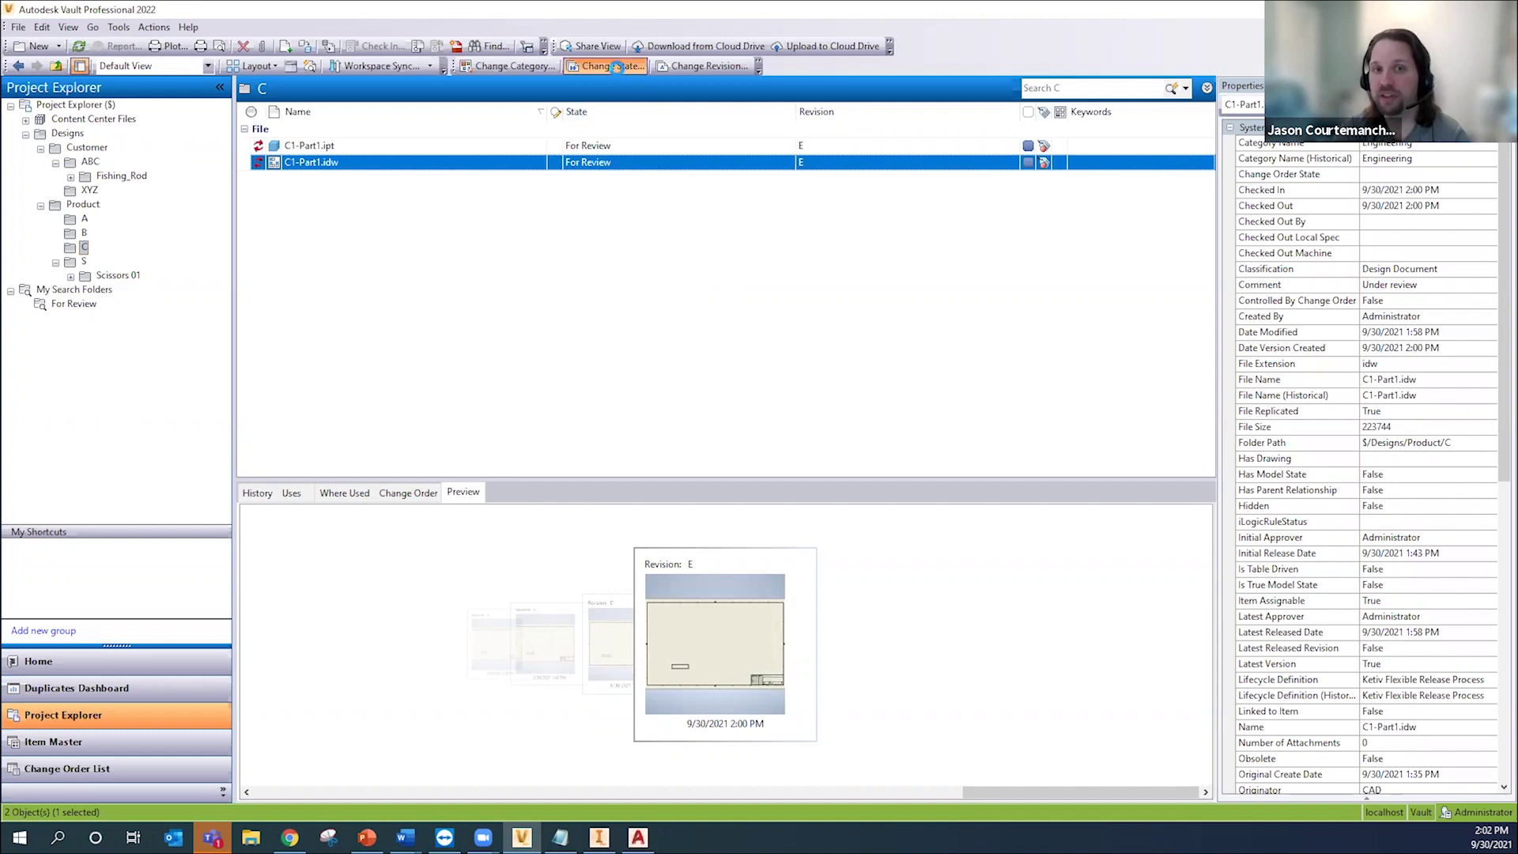
click(653, 330)
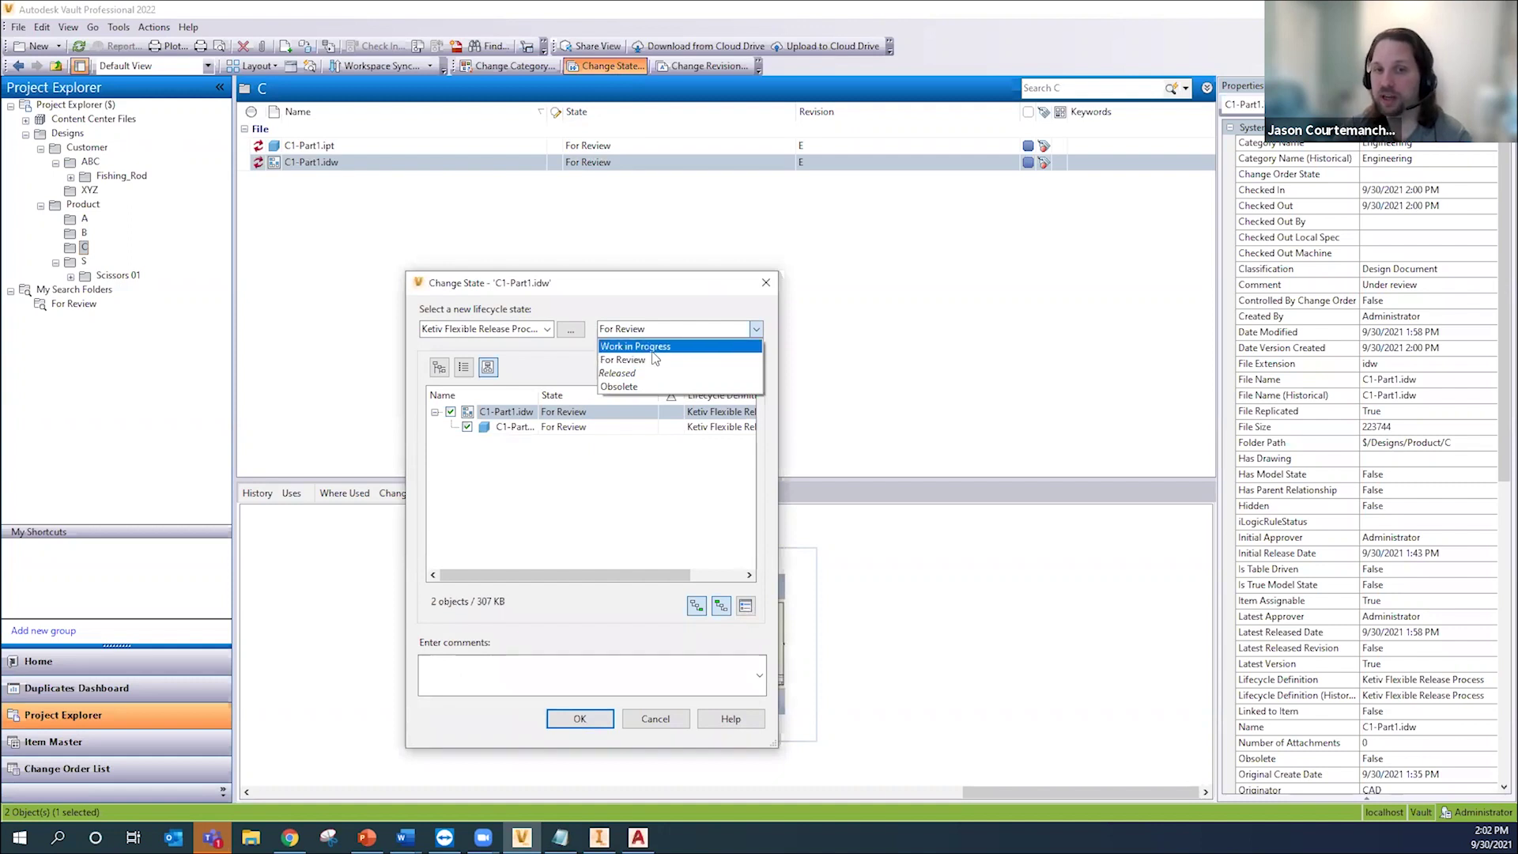
click(636, 345)
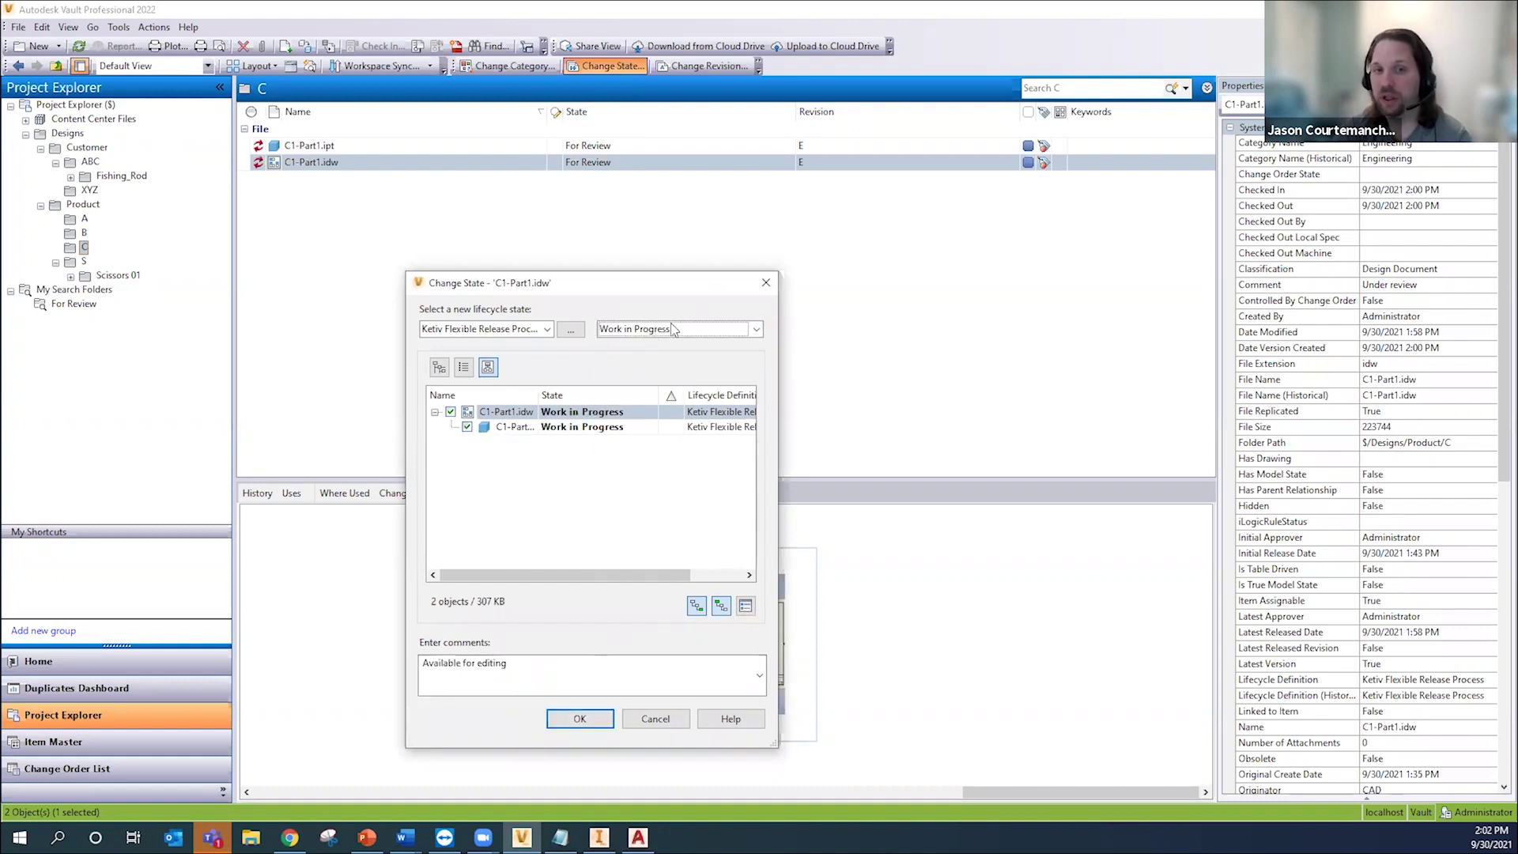
drag(608, 664, 422, 664)
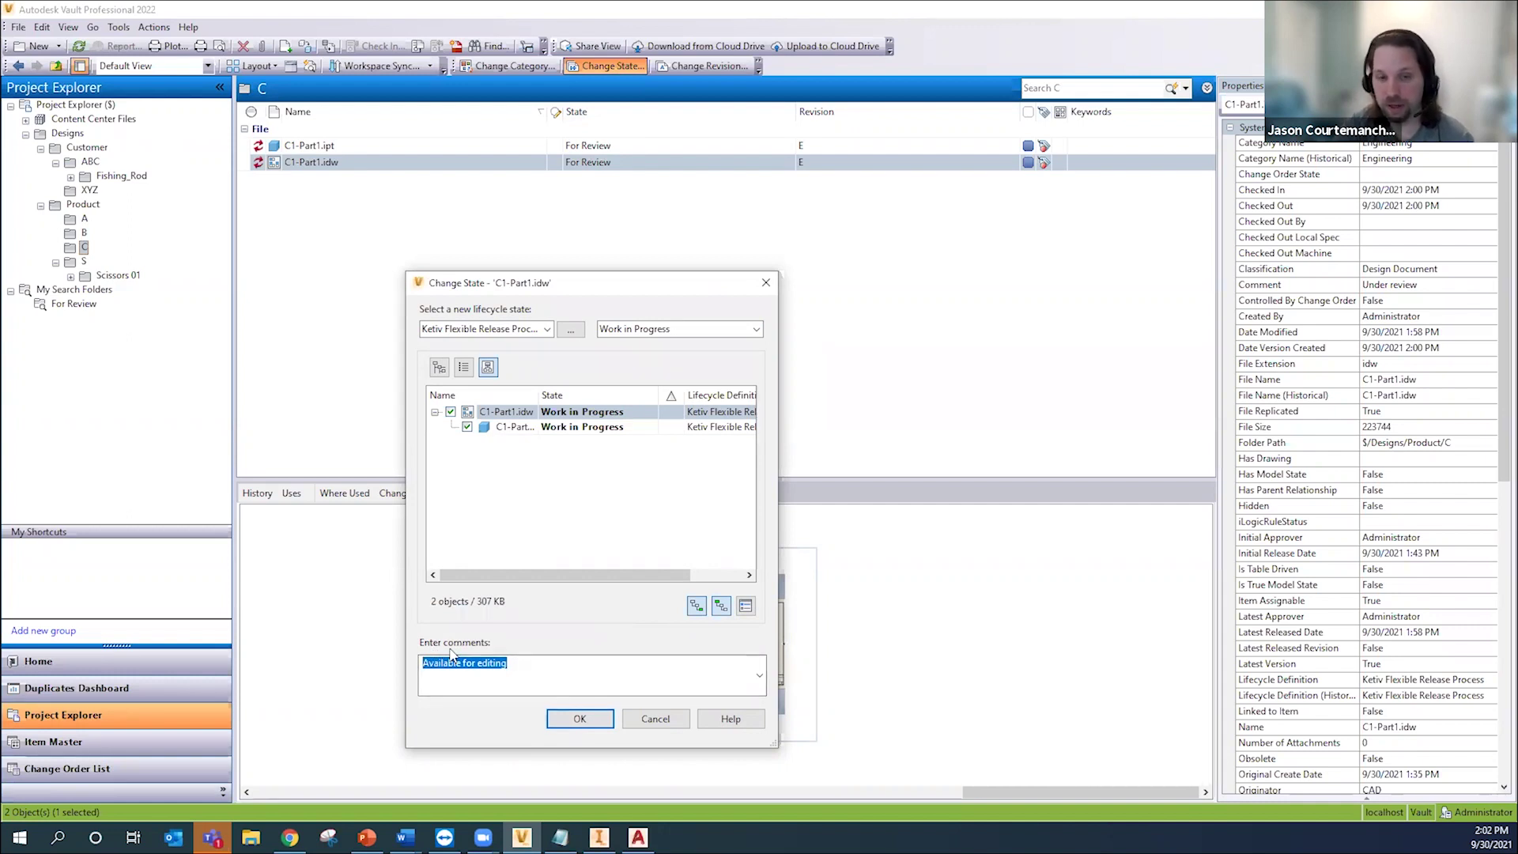
text(Update)
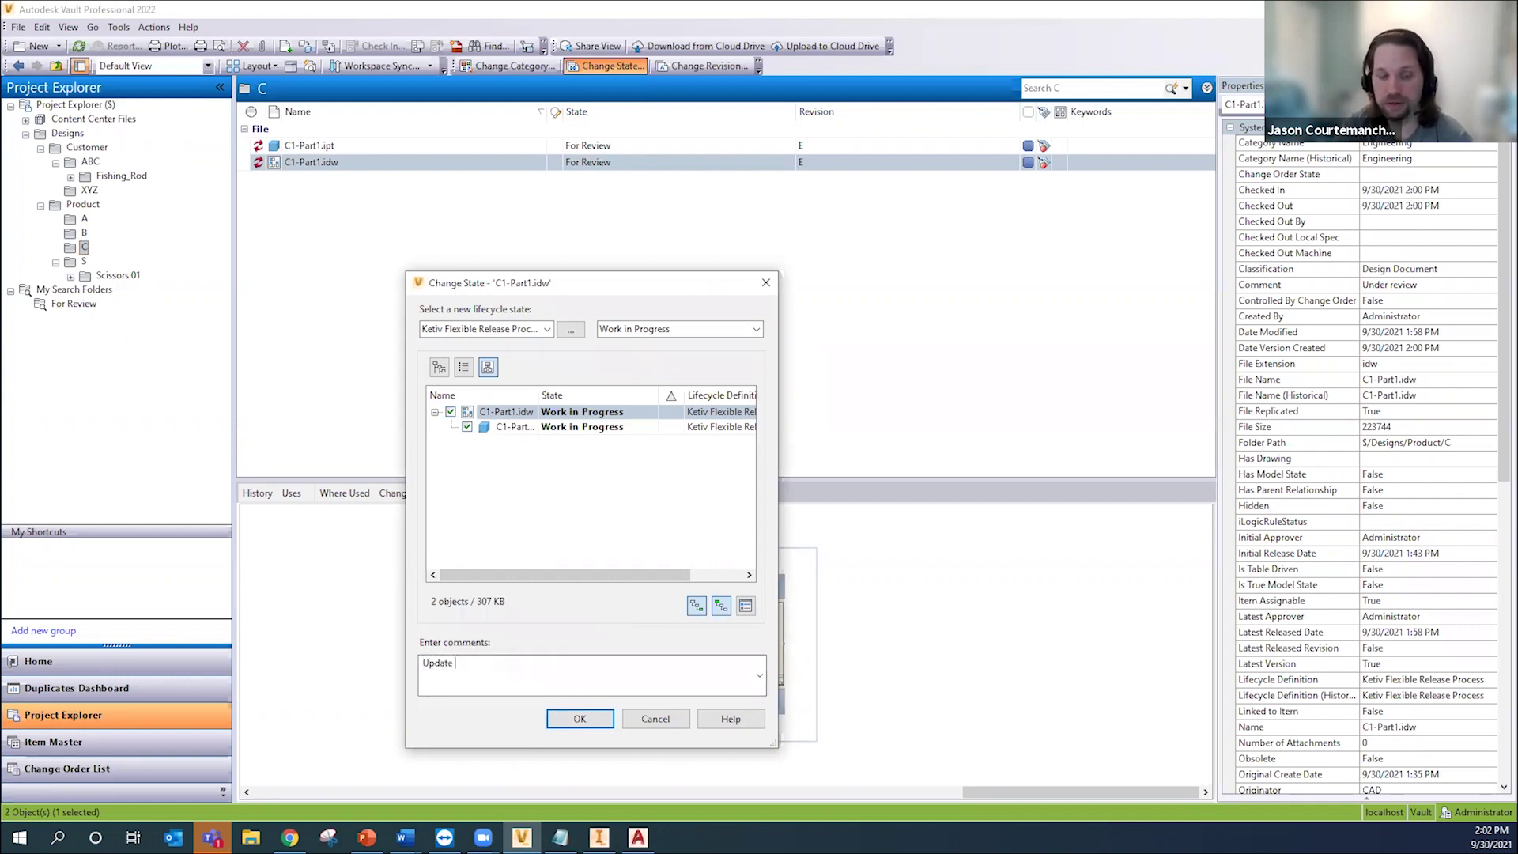
text( finsh)
click(580, 718)
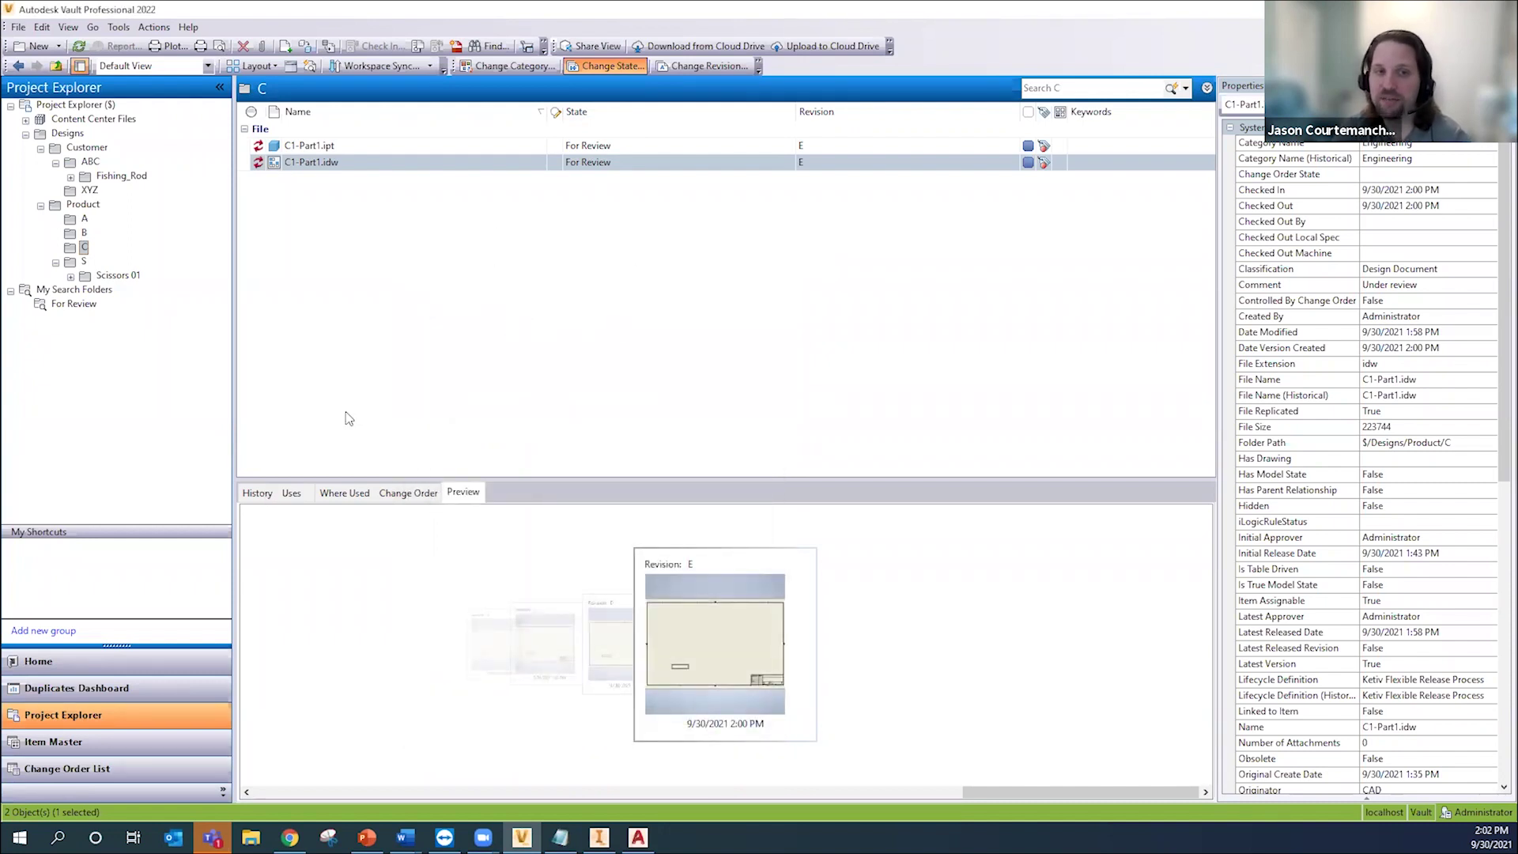
Step: Show the version history of C1-Part1.idw and check the newest version's comment
click(257, 492)
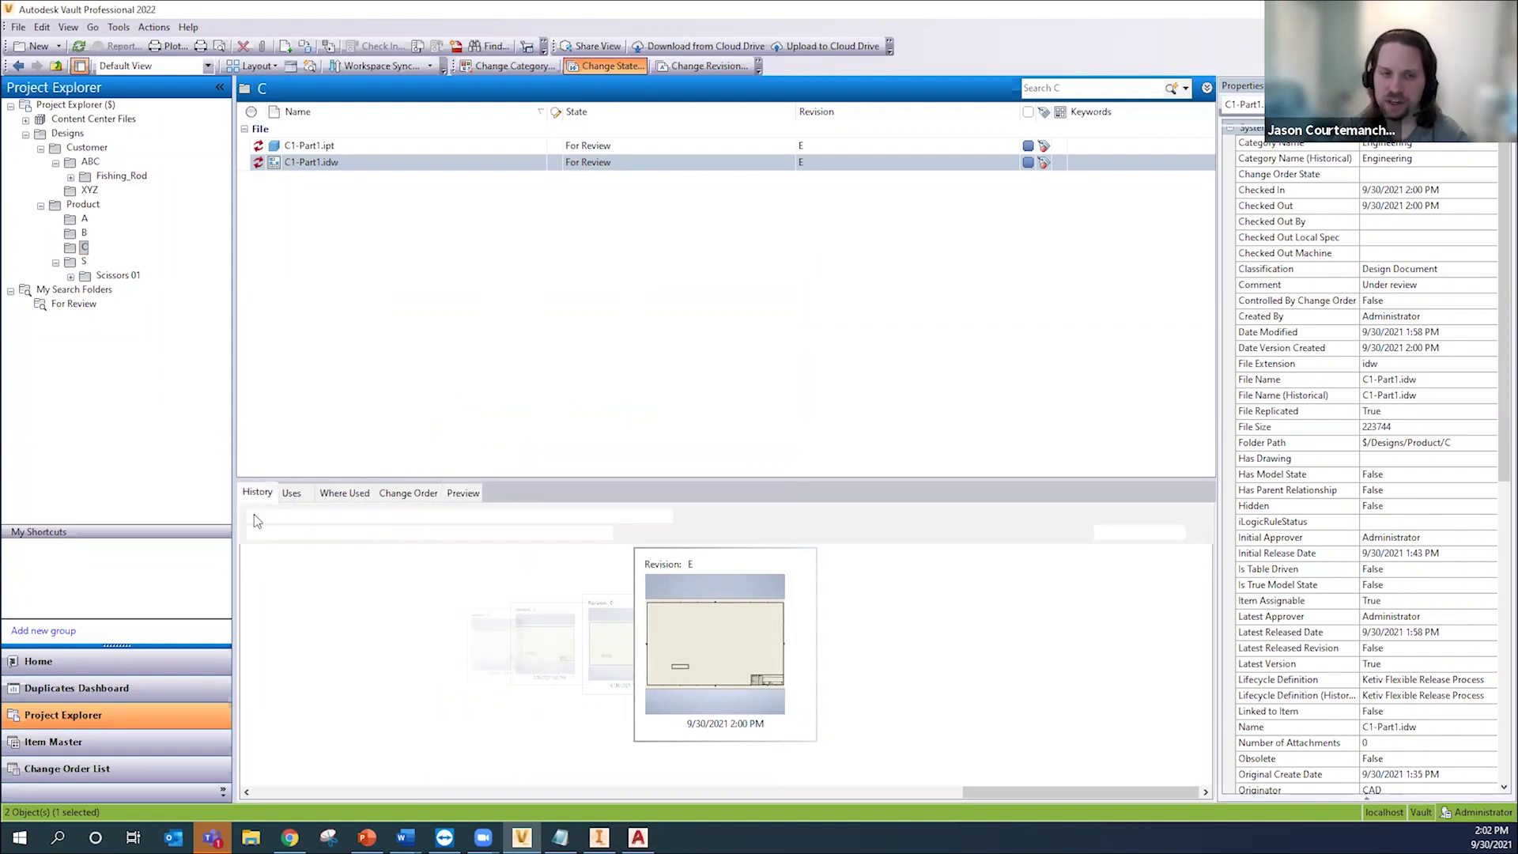
click(921, 608)
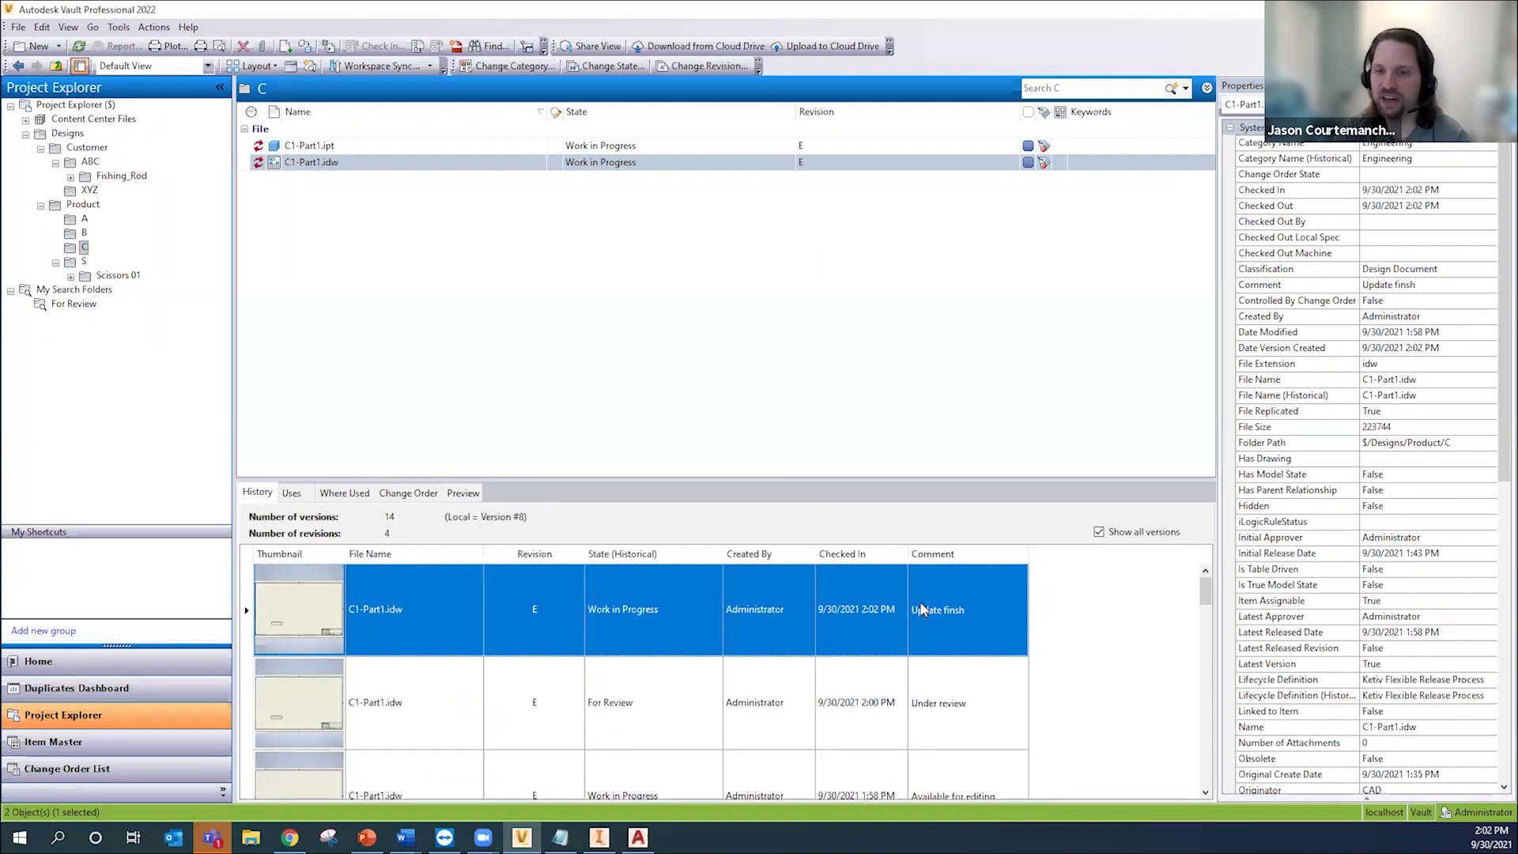
click(834, 270)
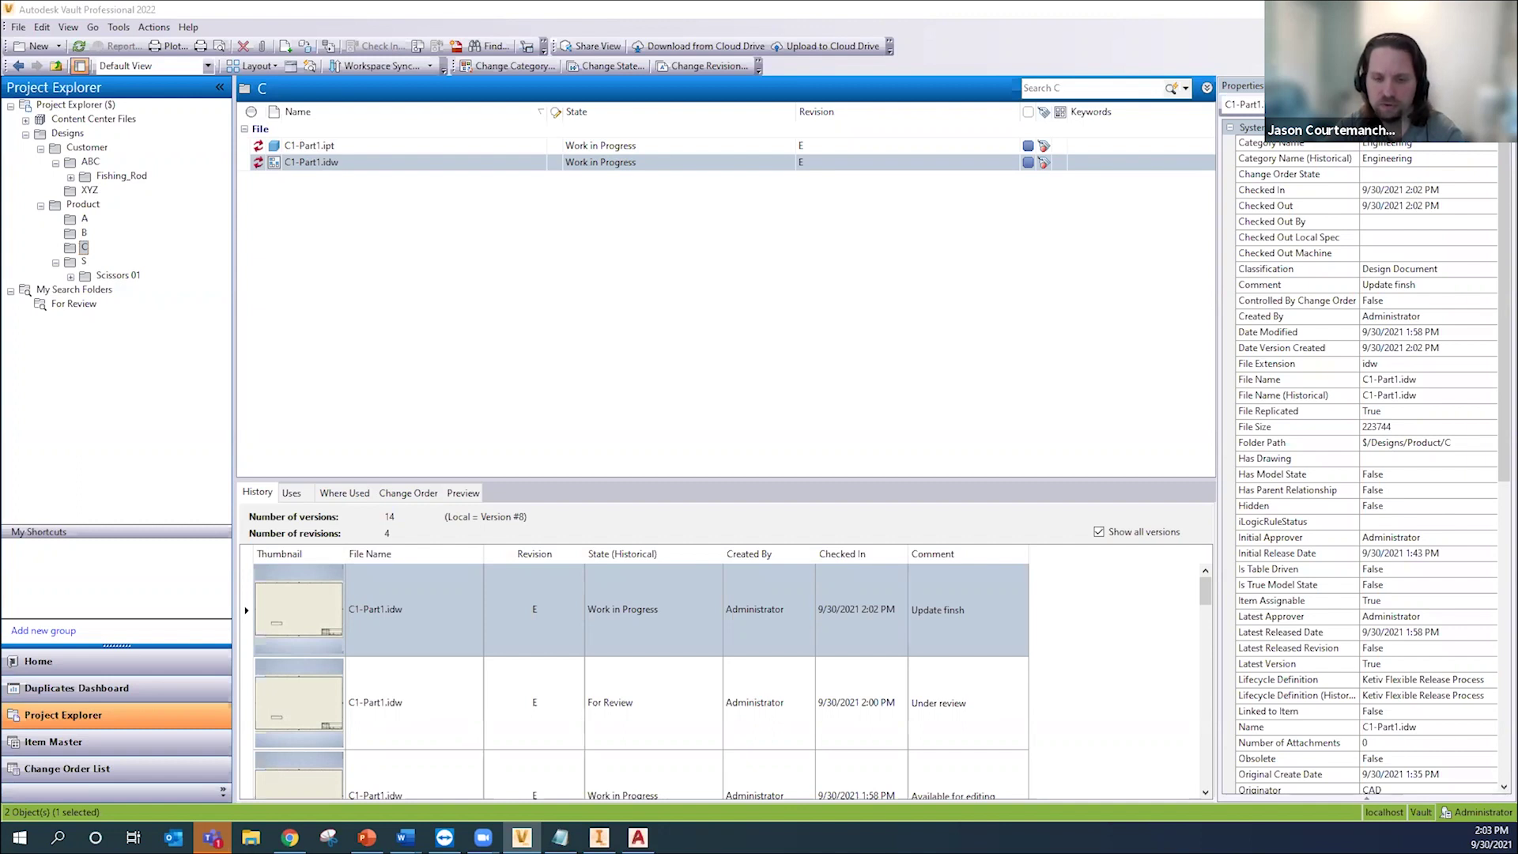
Step: Try to change the lifecycle state of C1-Part1.idw and its part to Released
click(479, 162)
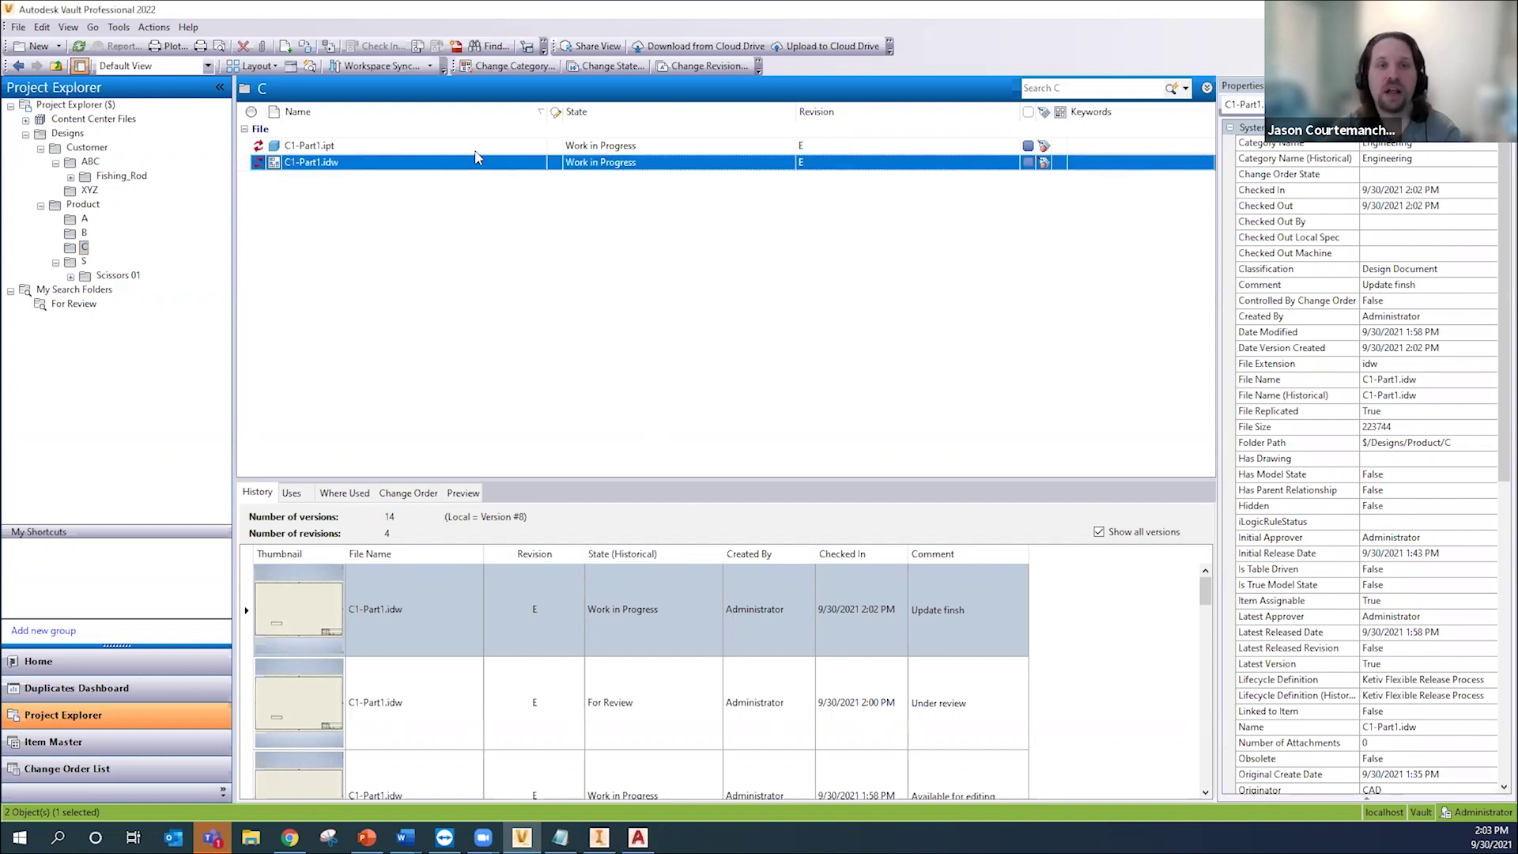
click(611, 65)
click(655, 329)
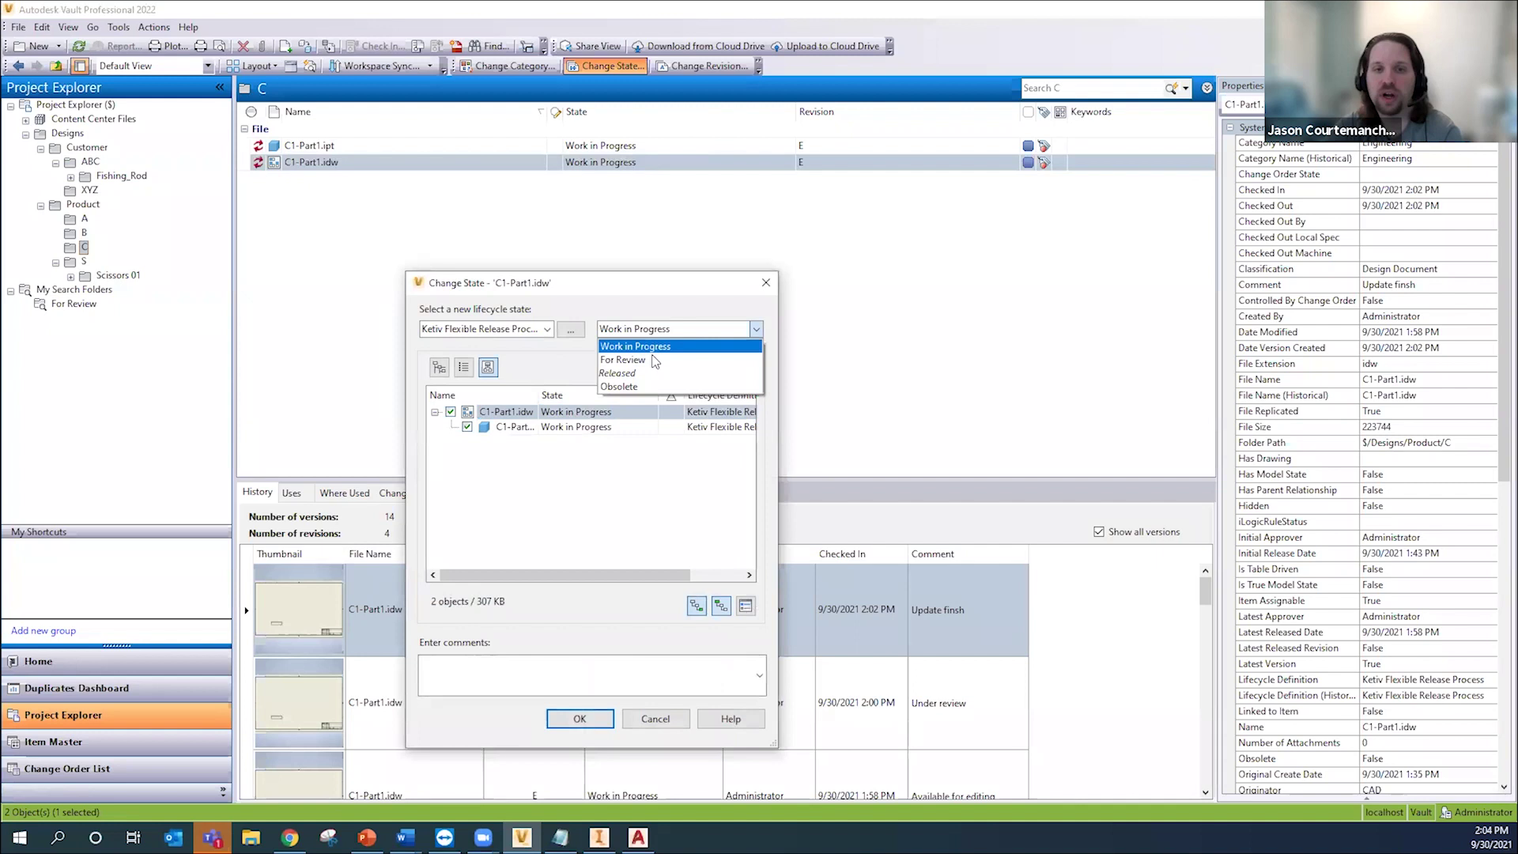
click(651, 374)
click(580, 719)
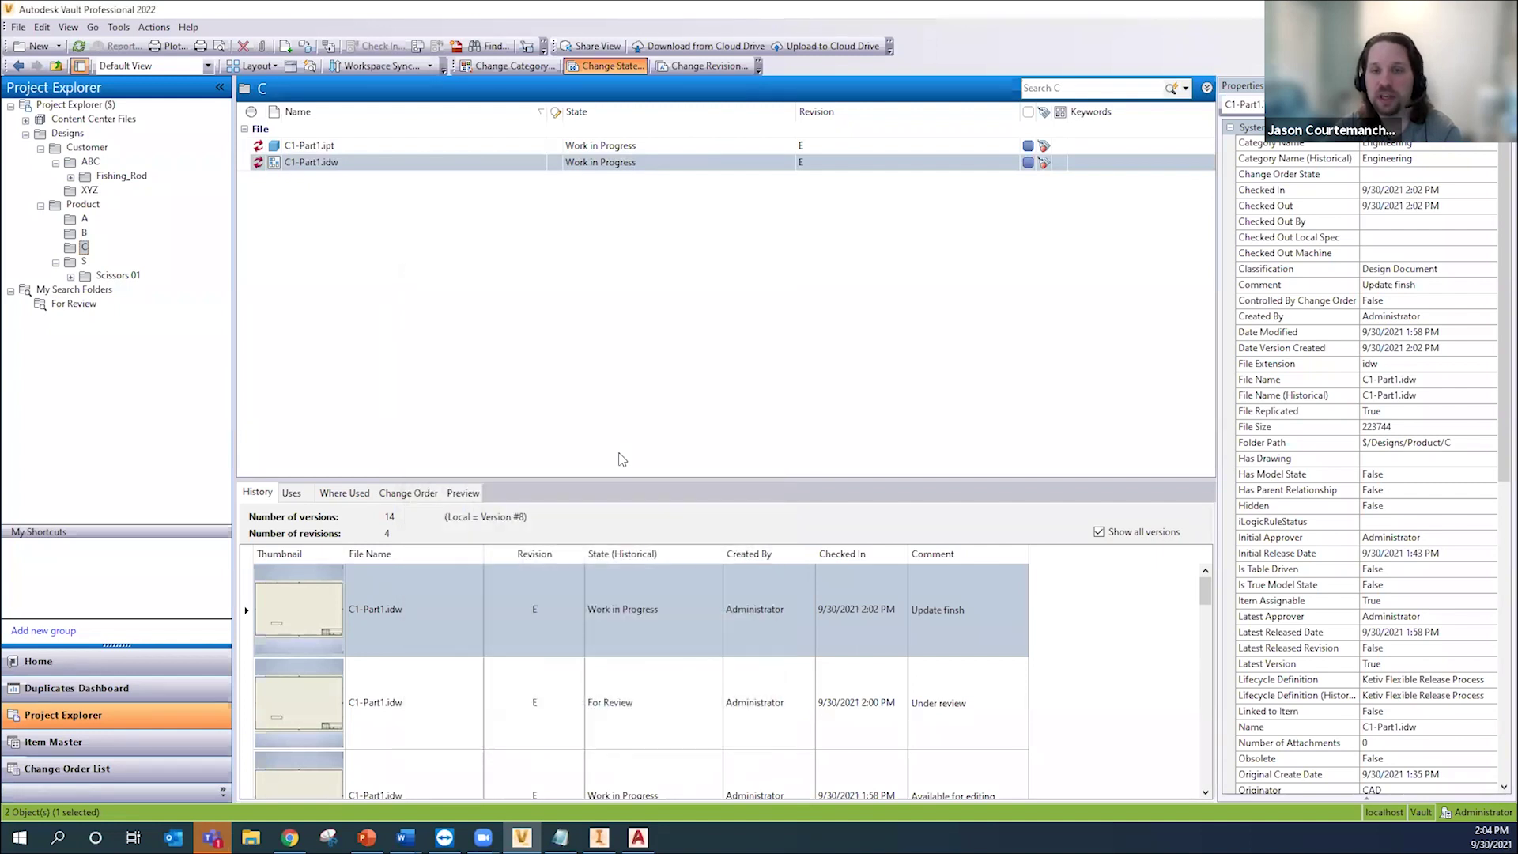
Step: Review the restriction details for C1-Part1.idw and C1-Part1.ipt and close the error dialog
click(905, 324)
click(817, 399)
click(840, 373)
click(838, 419)
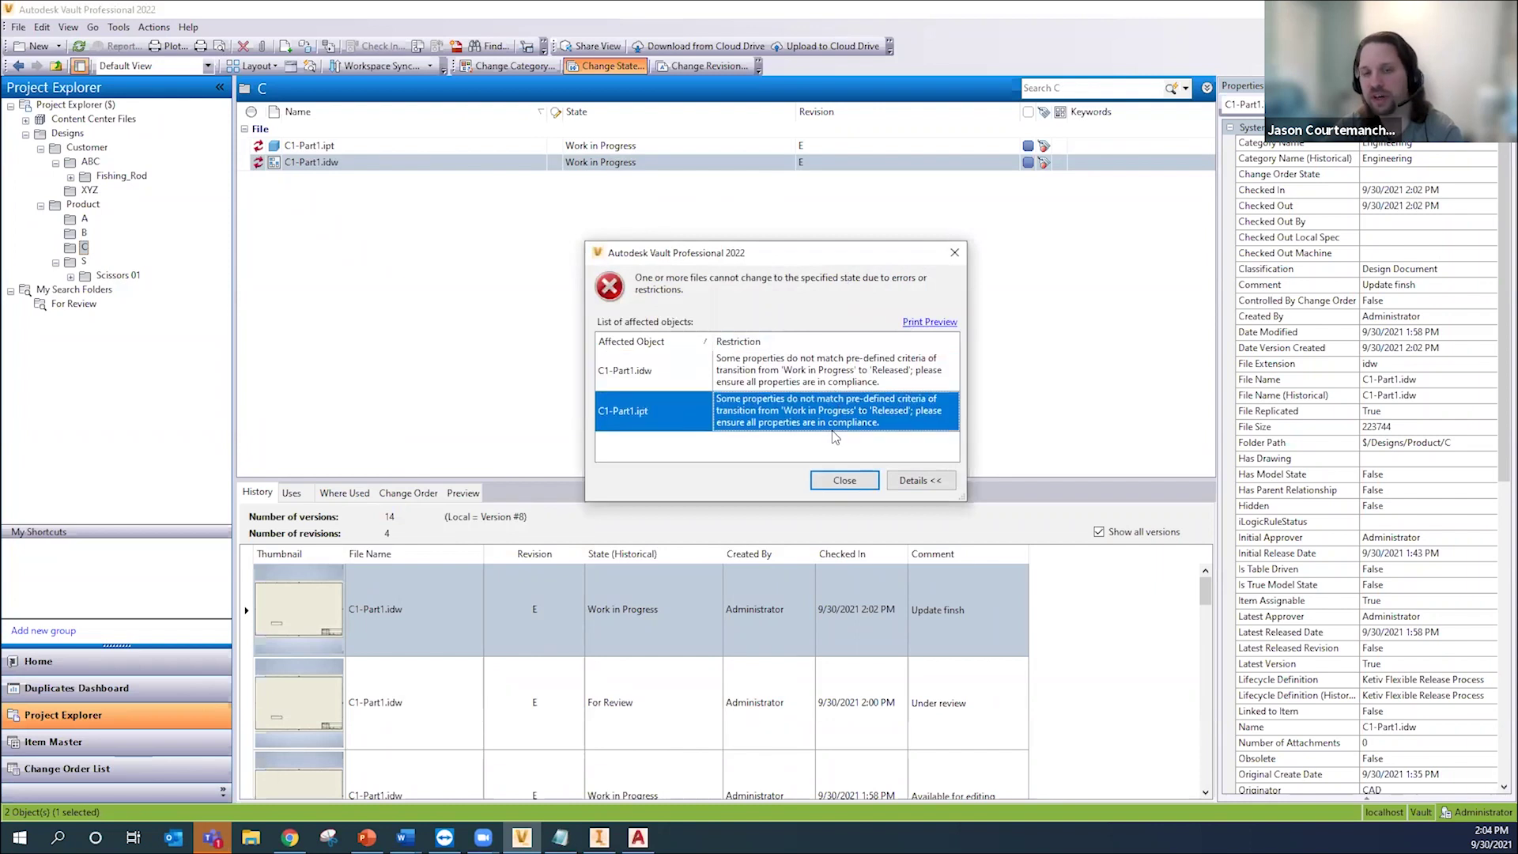
click(819, 373)
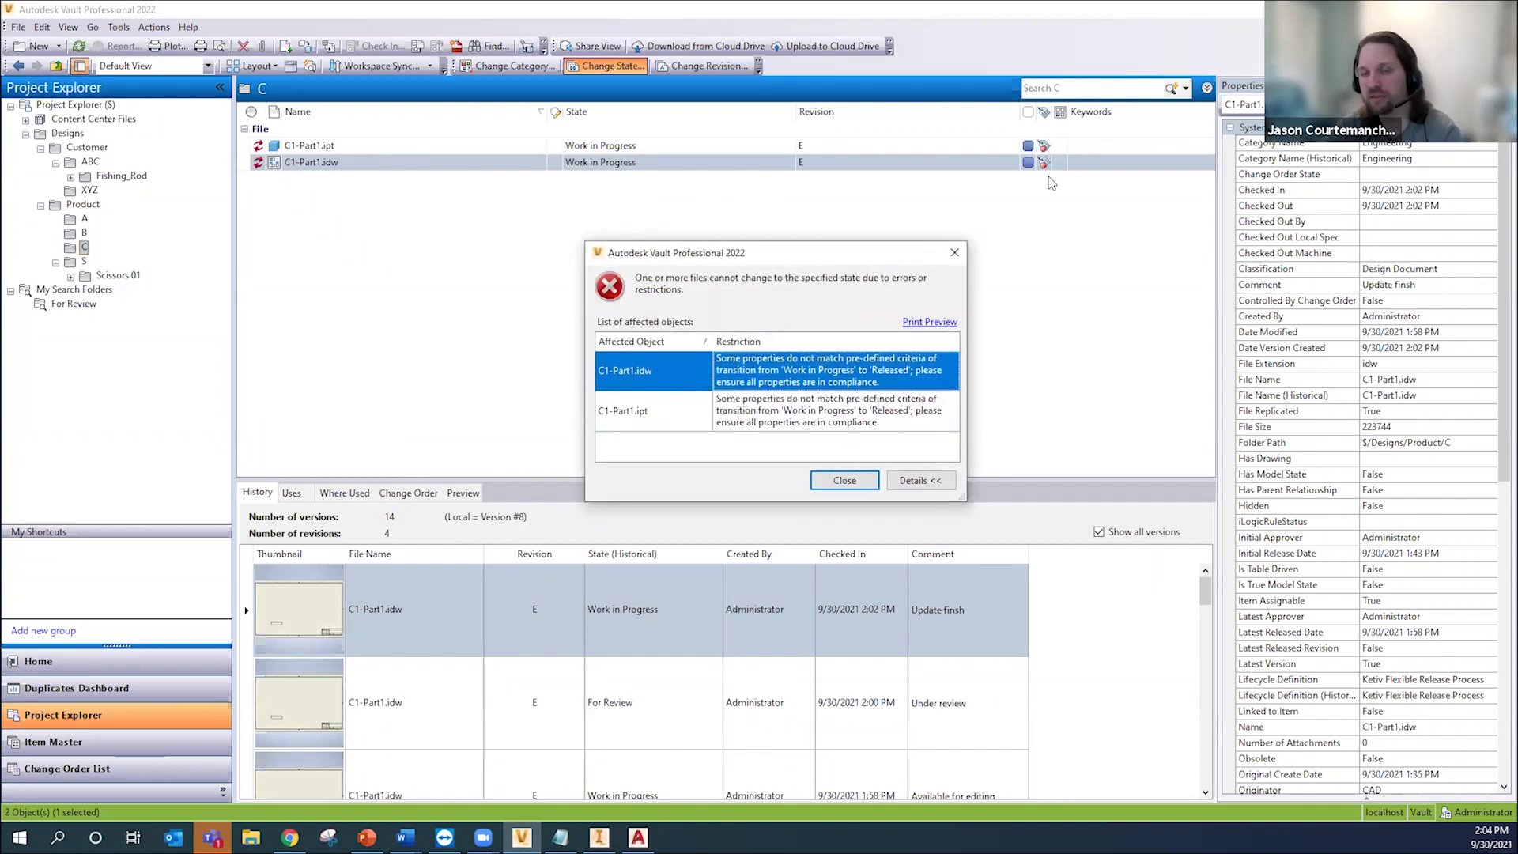
click(844, 480)
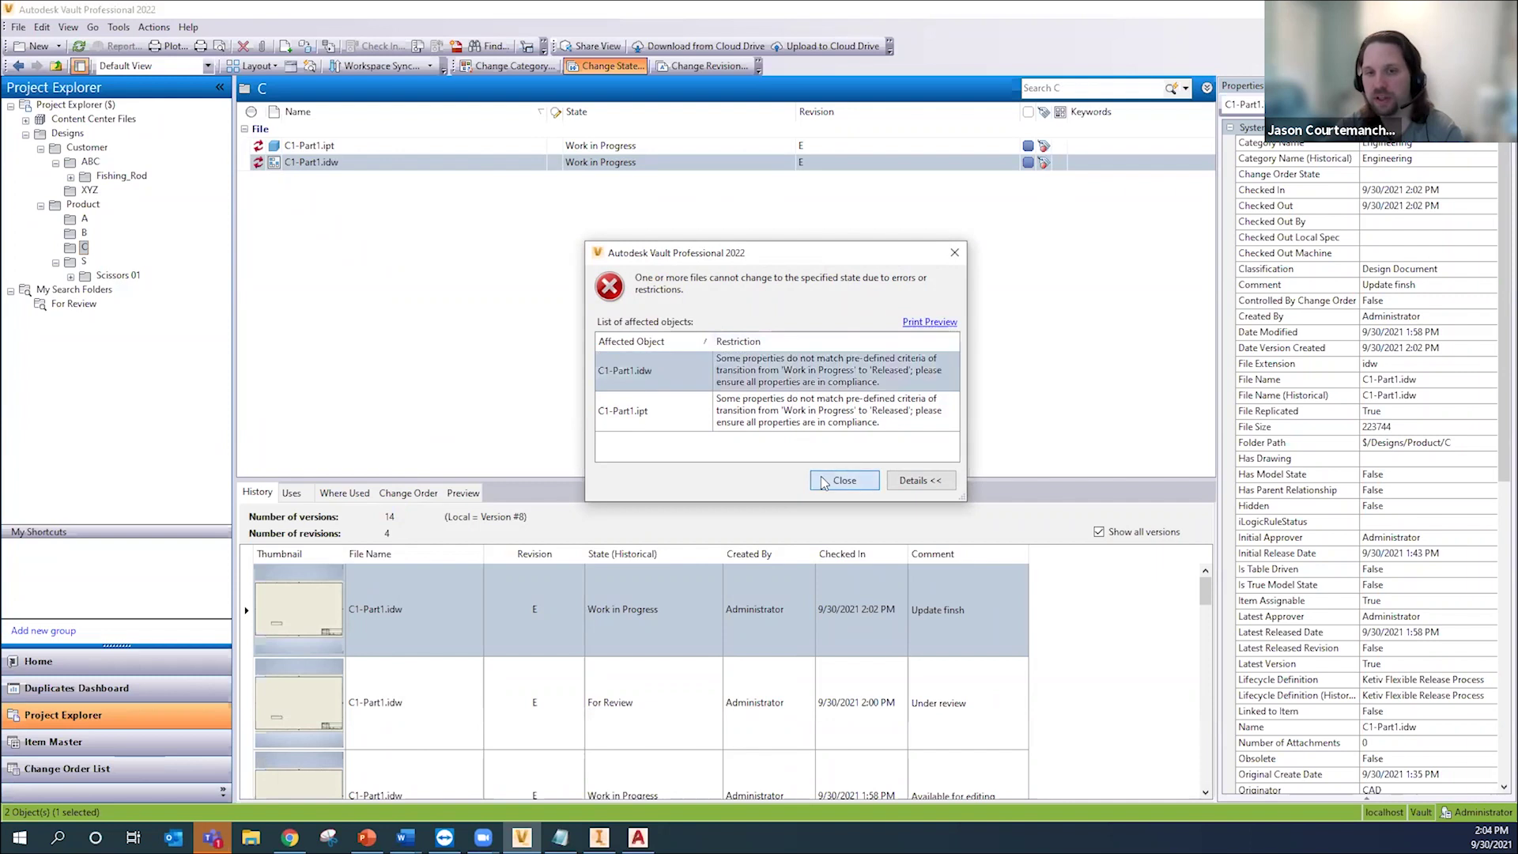
Step: Synchronize the properties of C1-Part1.idw and C1-Part1.ipt and close the results
click(153, 27)
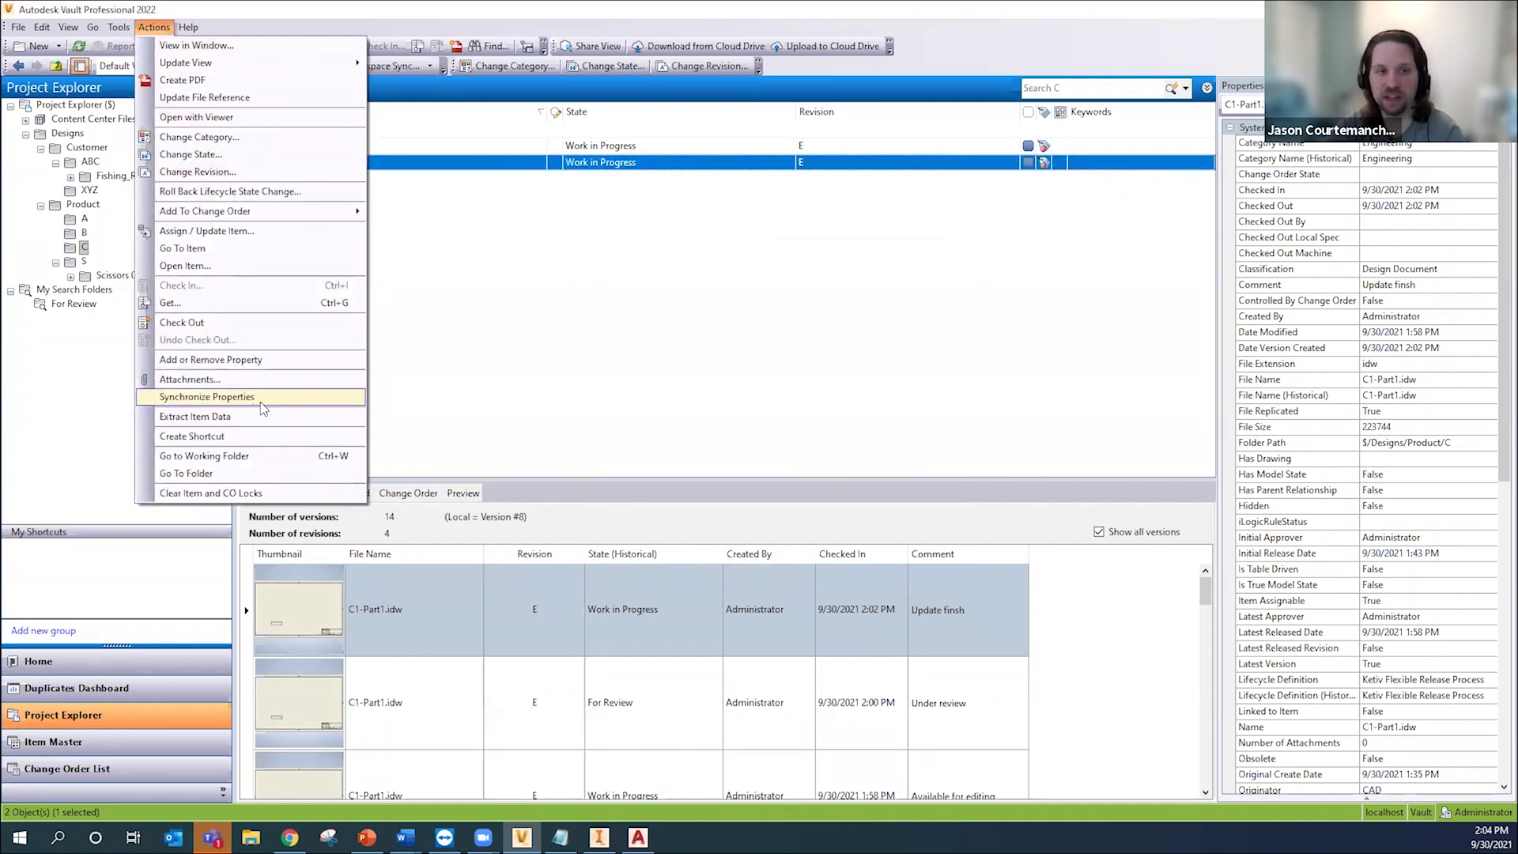
click(207, 397)
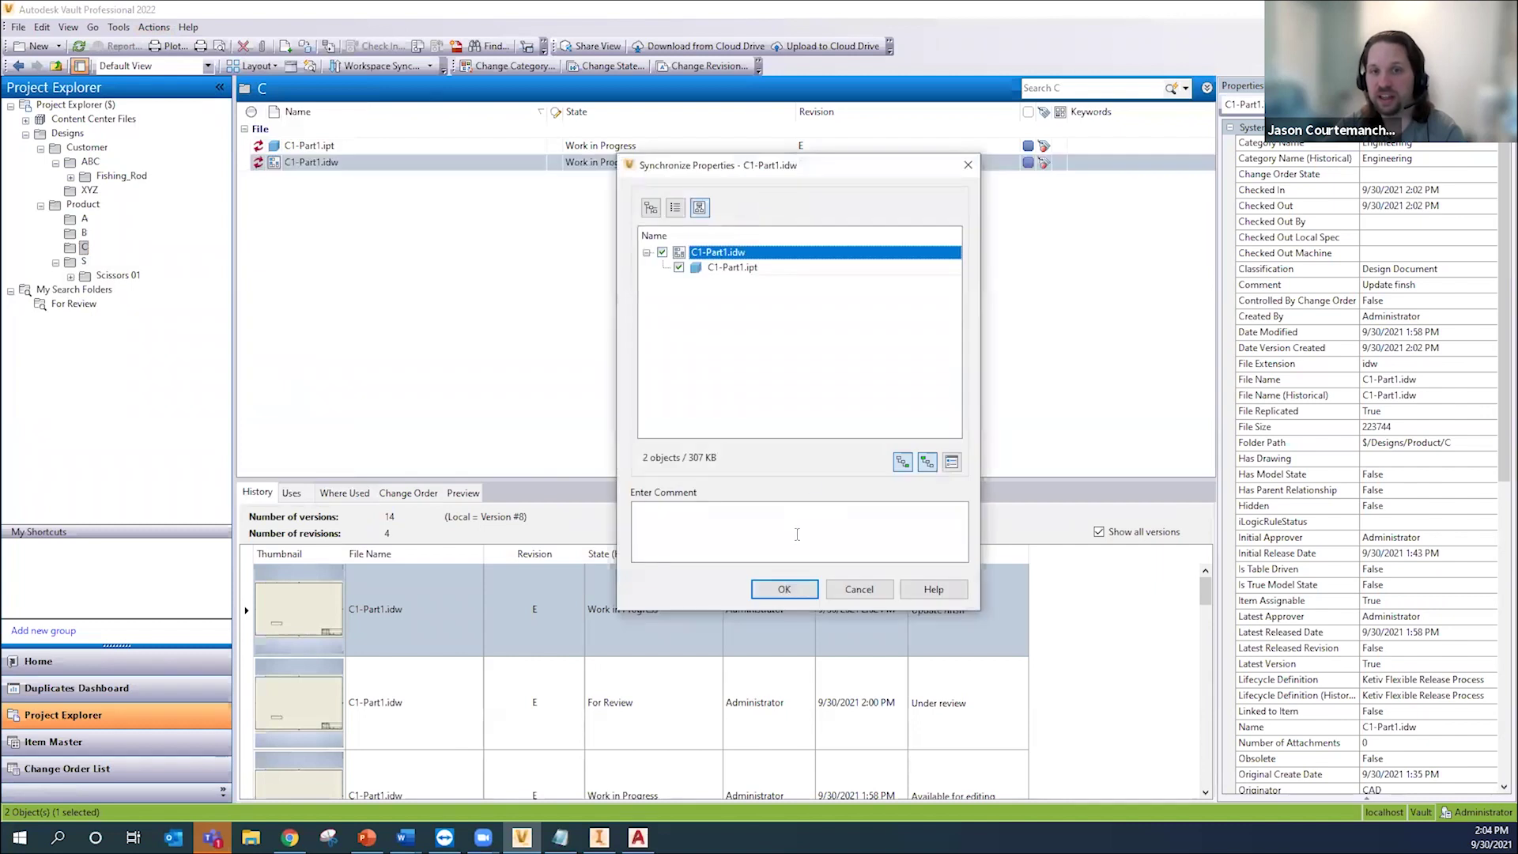
click(792, 594)
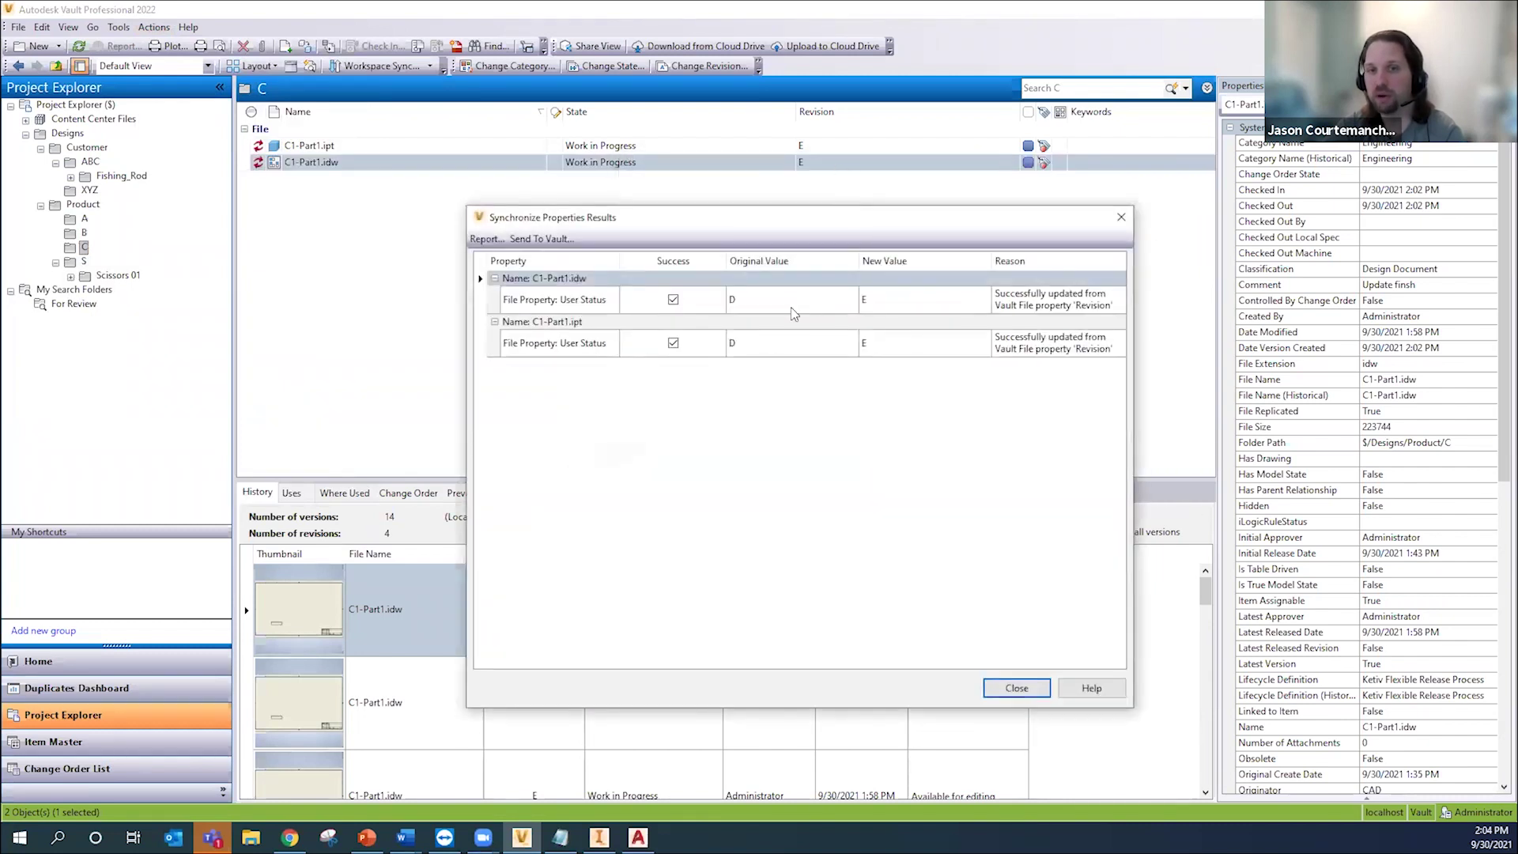
click(1019, 688)
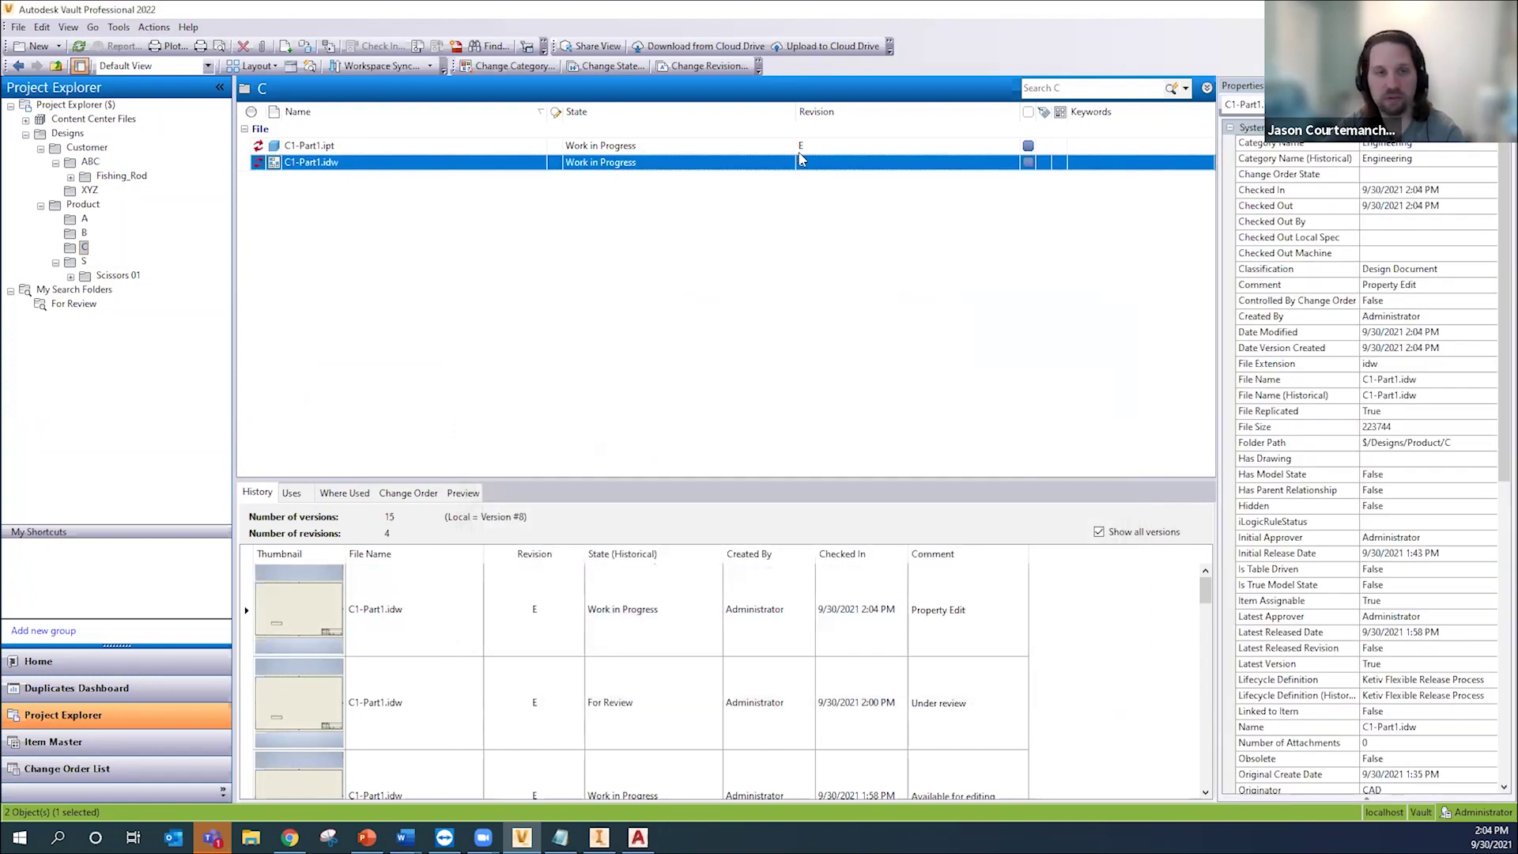
Step: Change the lifecycle state of C1-Part1.idw and its part to Released with the comment "Released to manufacturing"
click(612, 65)
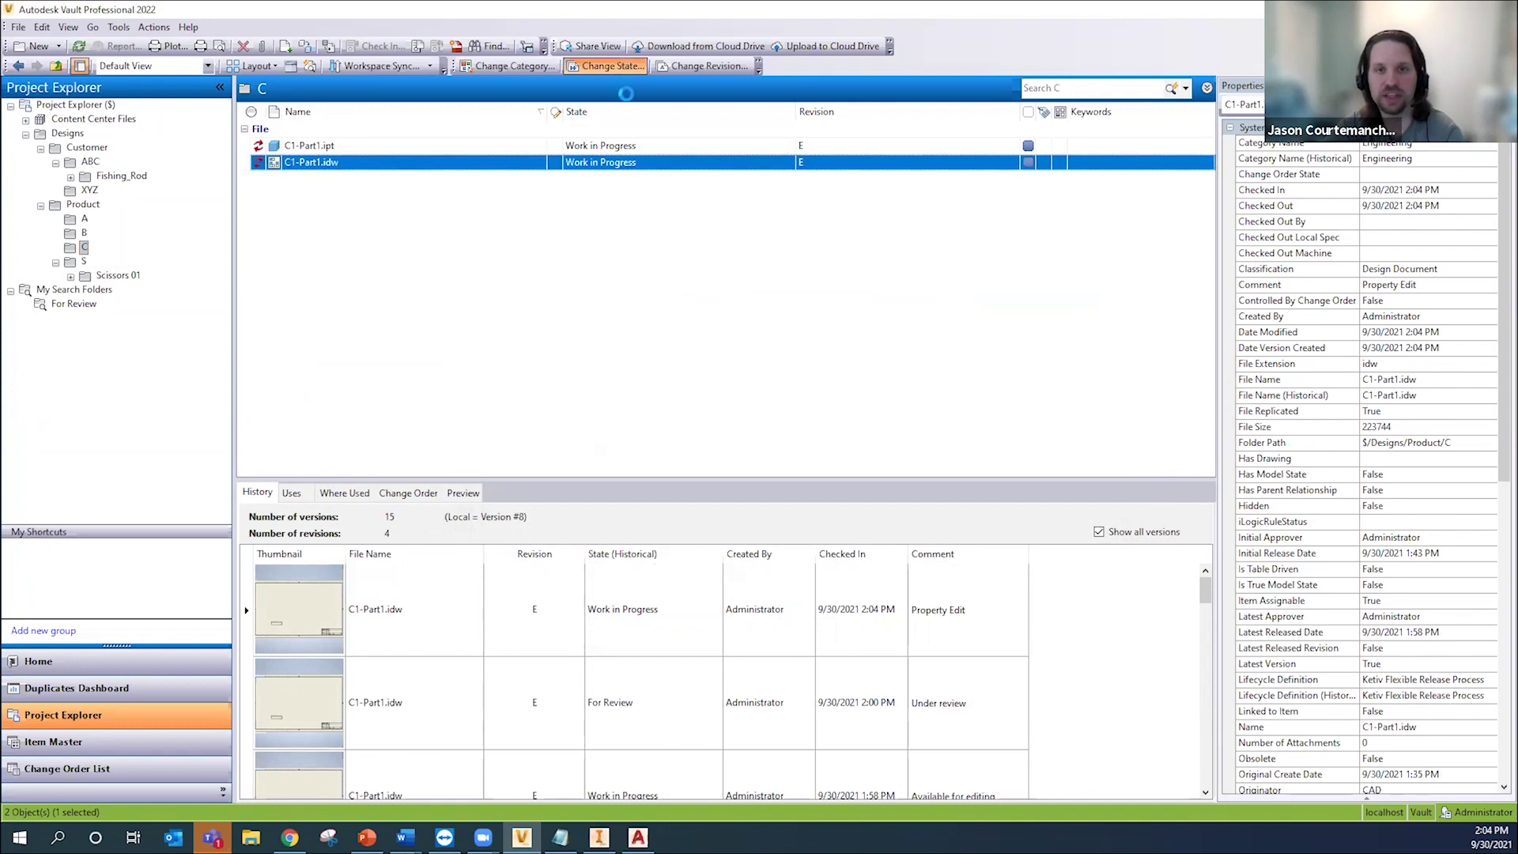
click(685, 329)
click(632, 367)
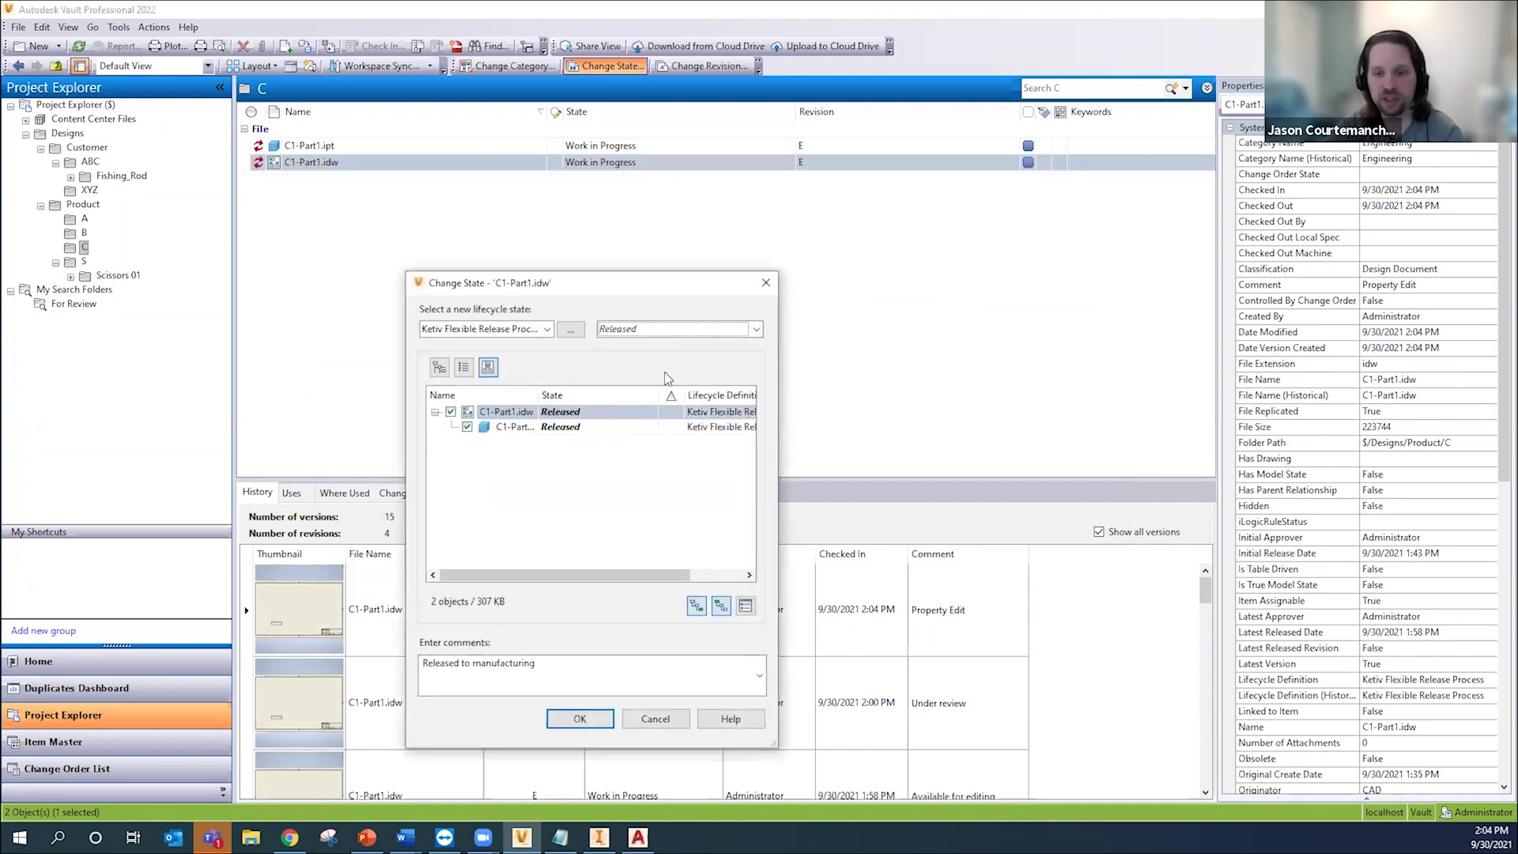
click(591, 721)
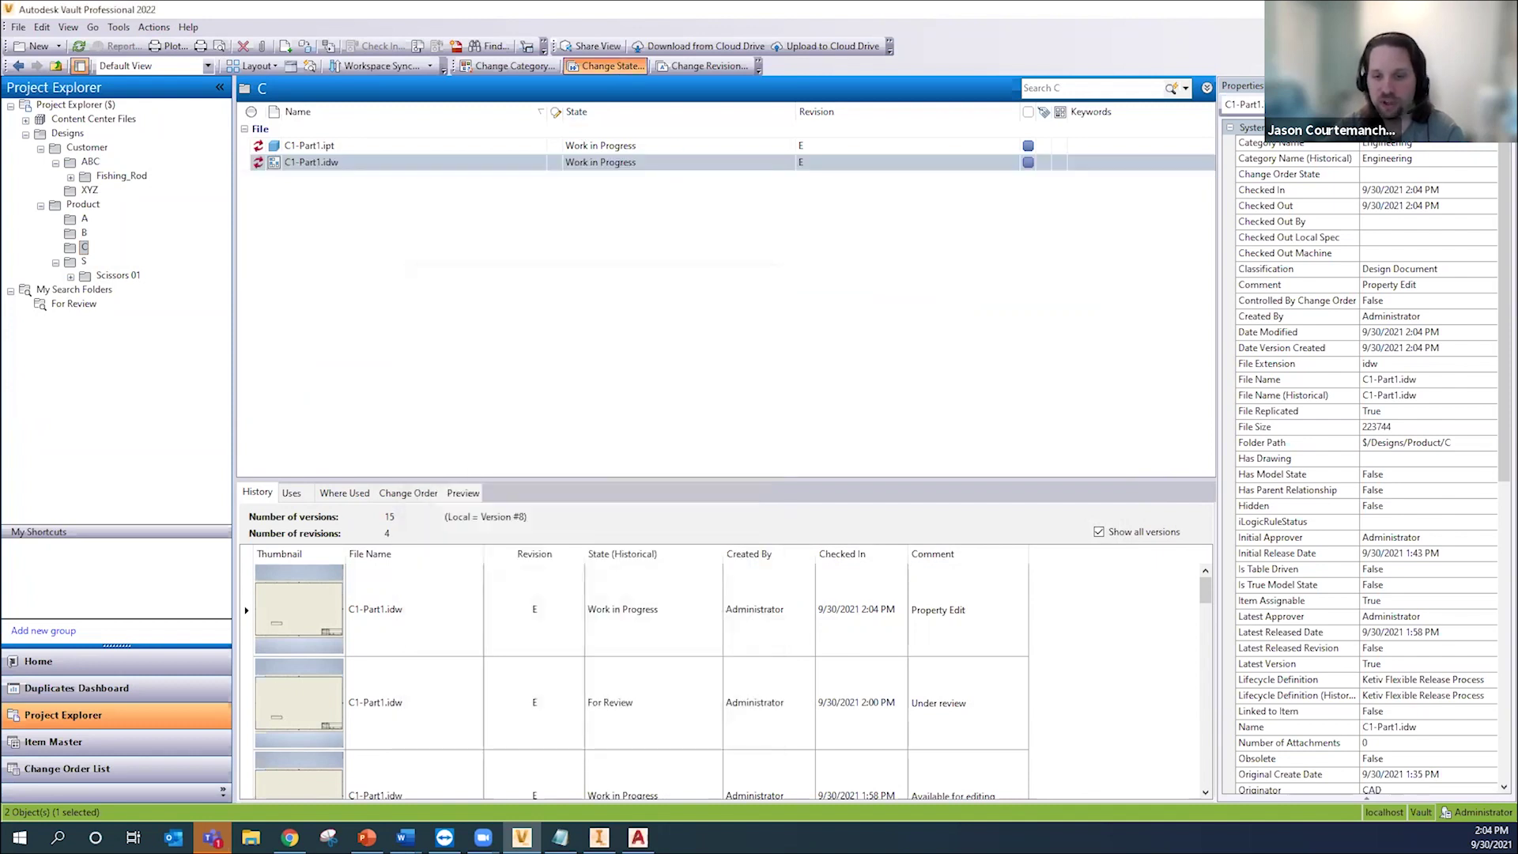
Step: Get the latest version of C1-Part1.idw and its part into the working folders
right_click(393, 162)
click(435, 300)
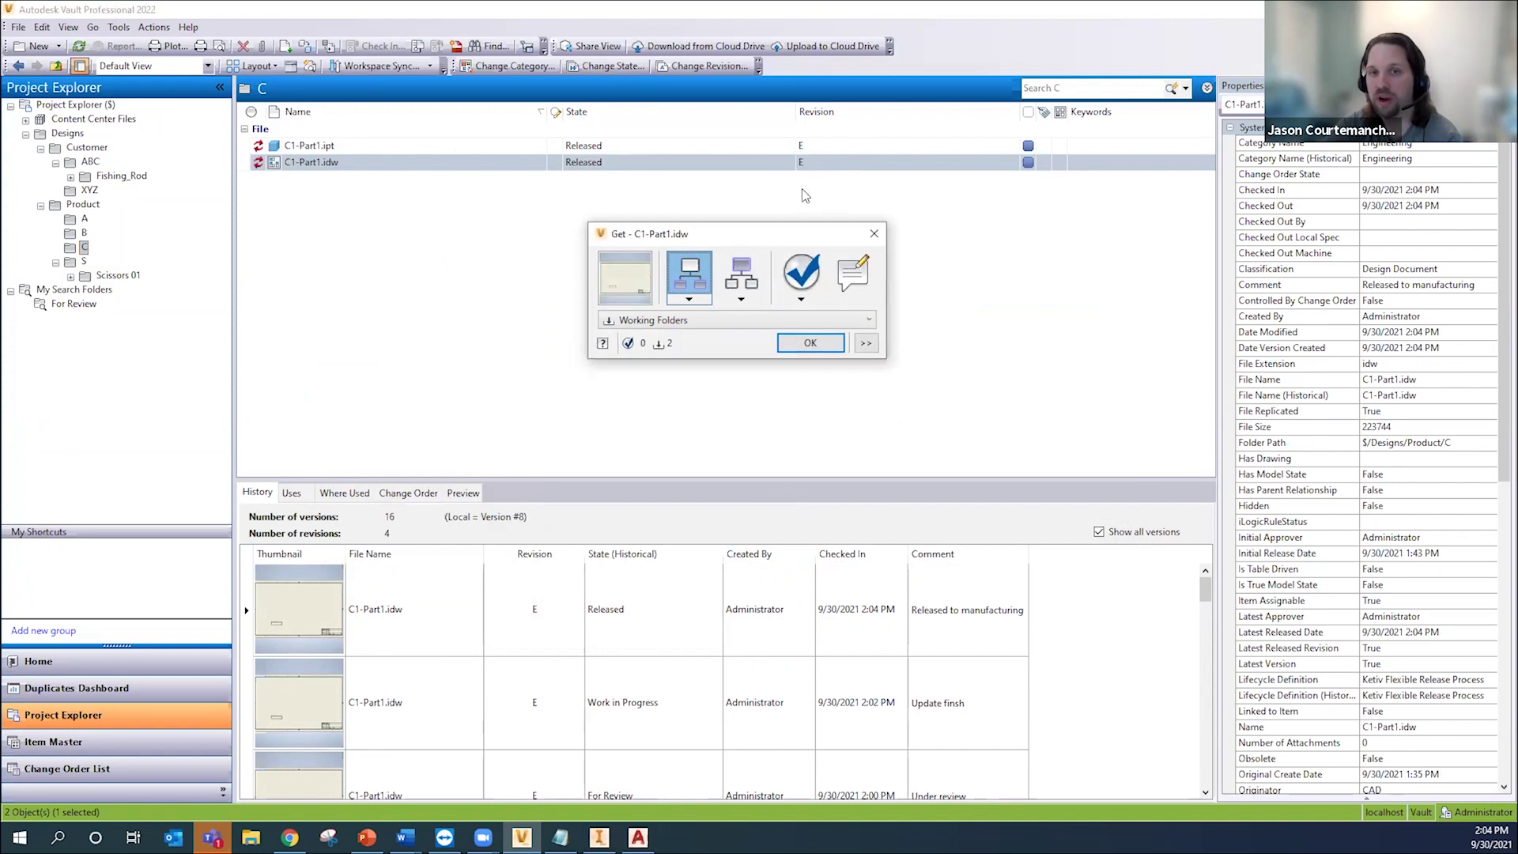
click(809, 342)
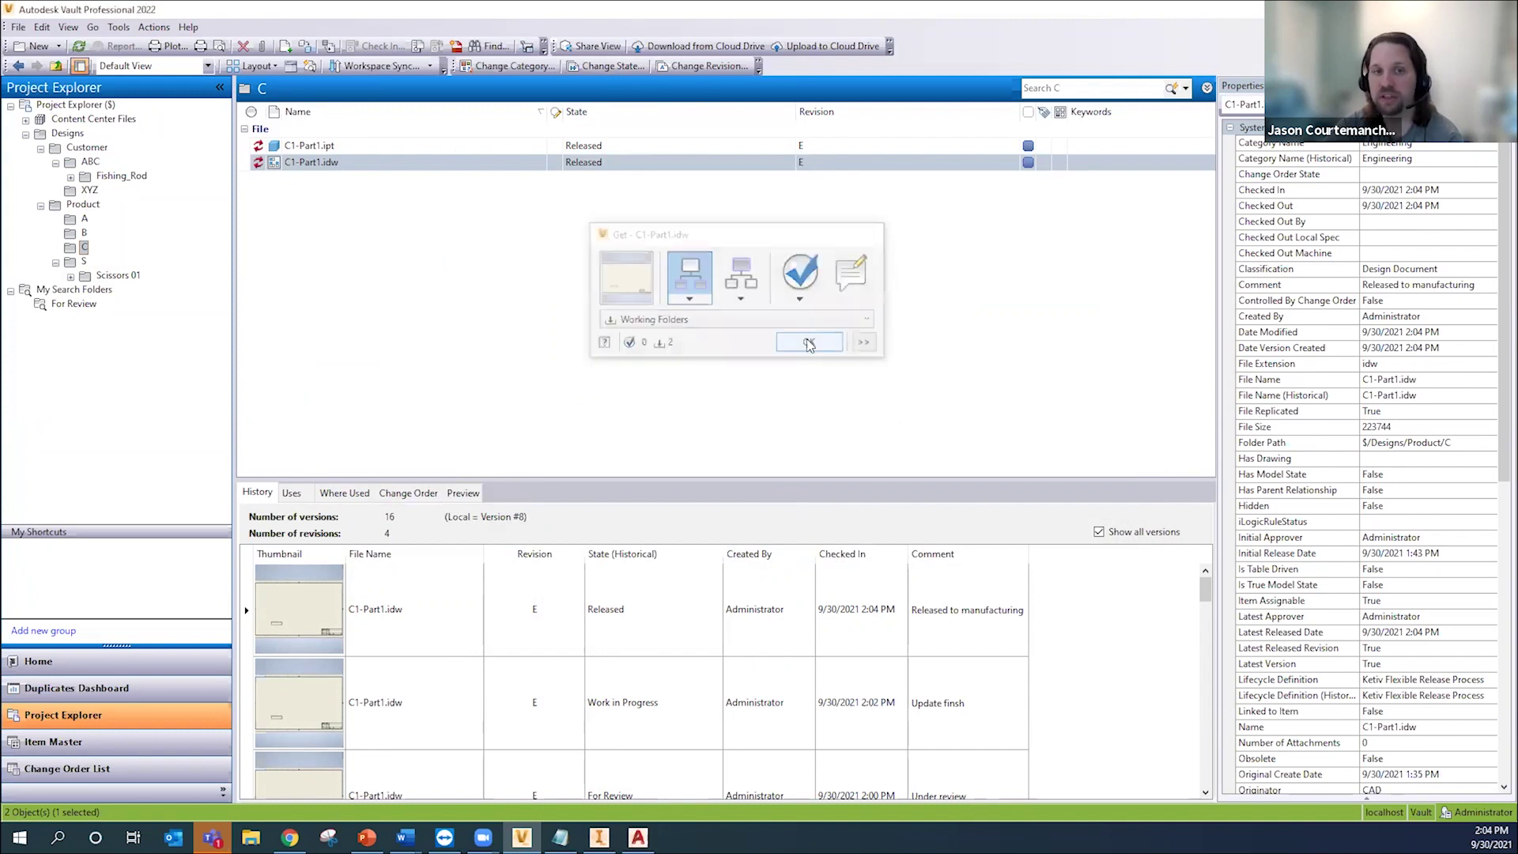
Step: Get the released revision C of C1-Part1.idw and its related part into the working folders
right_click(421, 164)
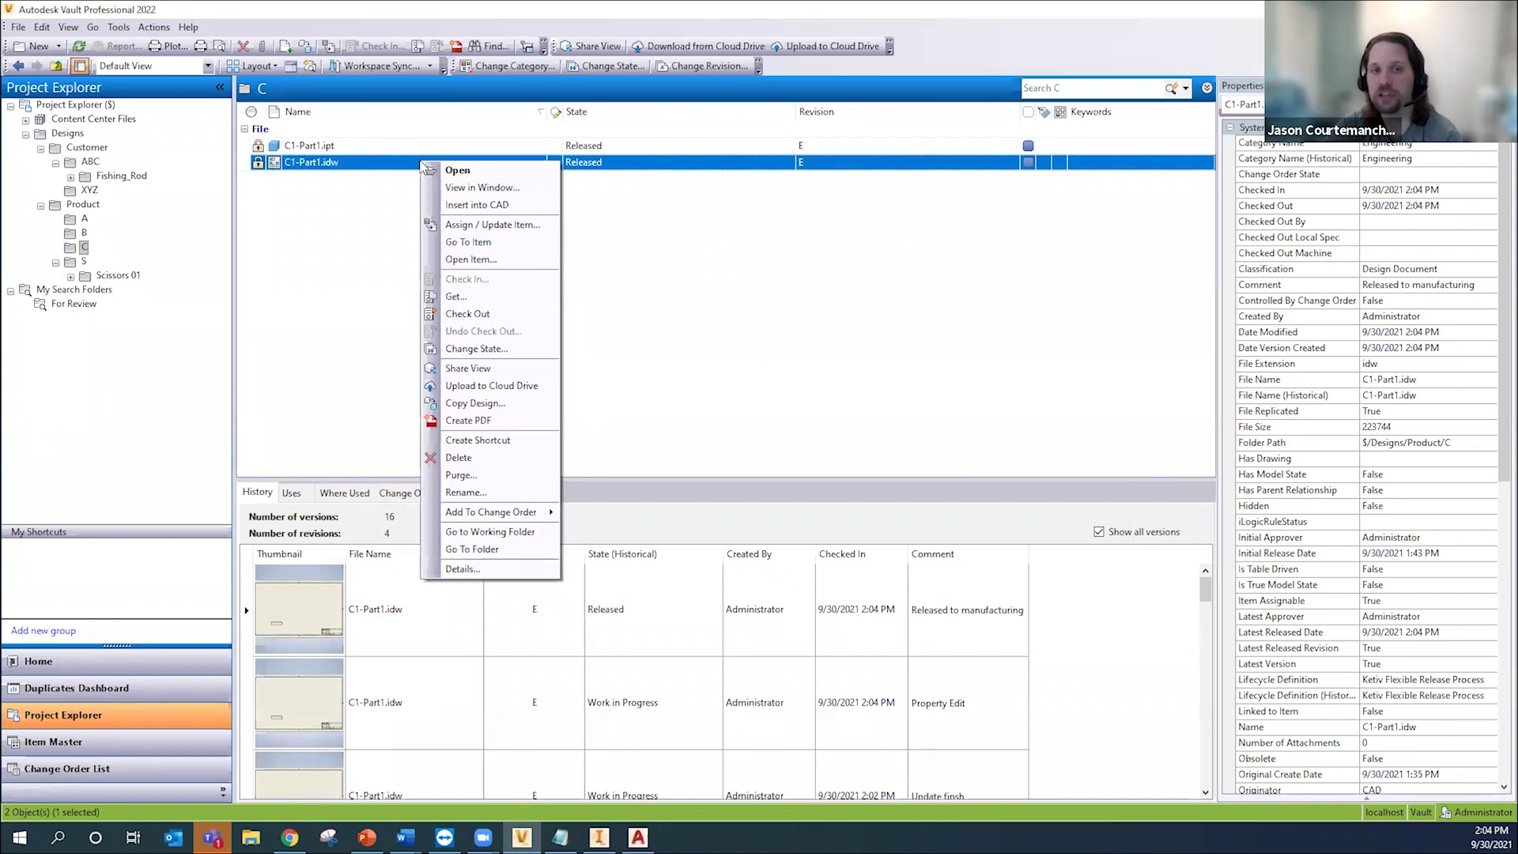
click(457, 297)
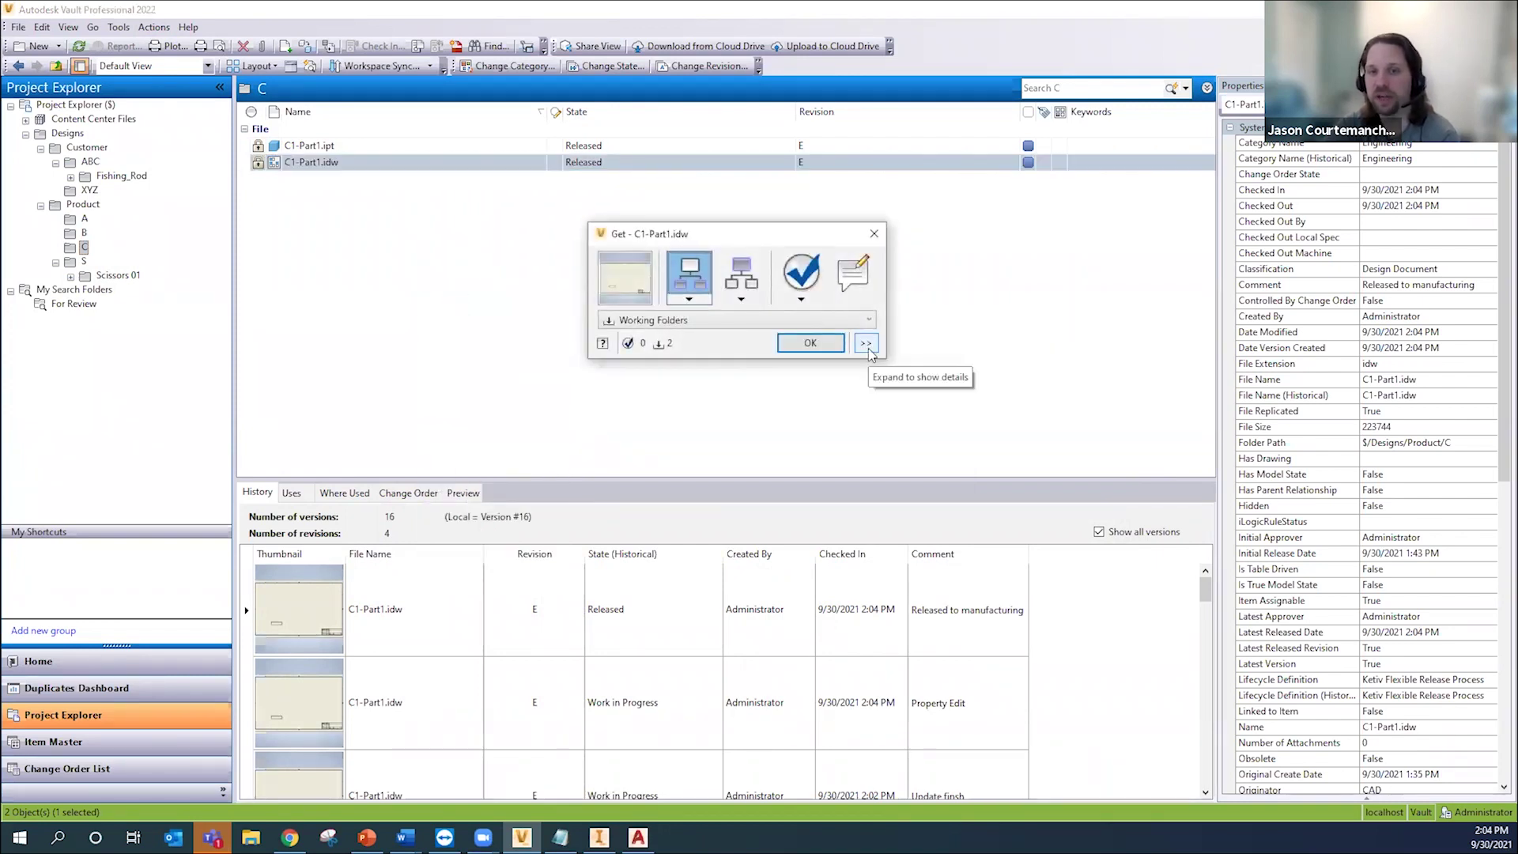
click(866, 345)
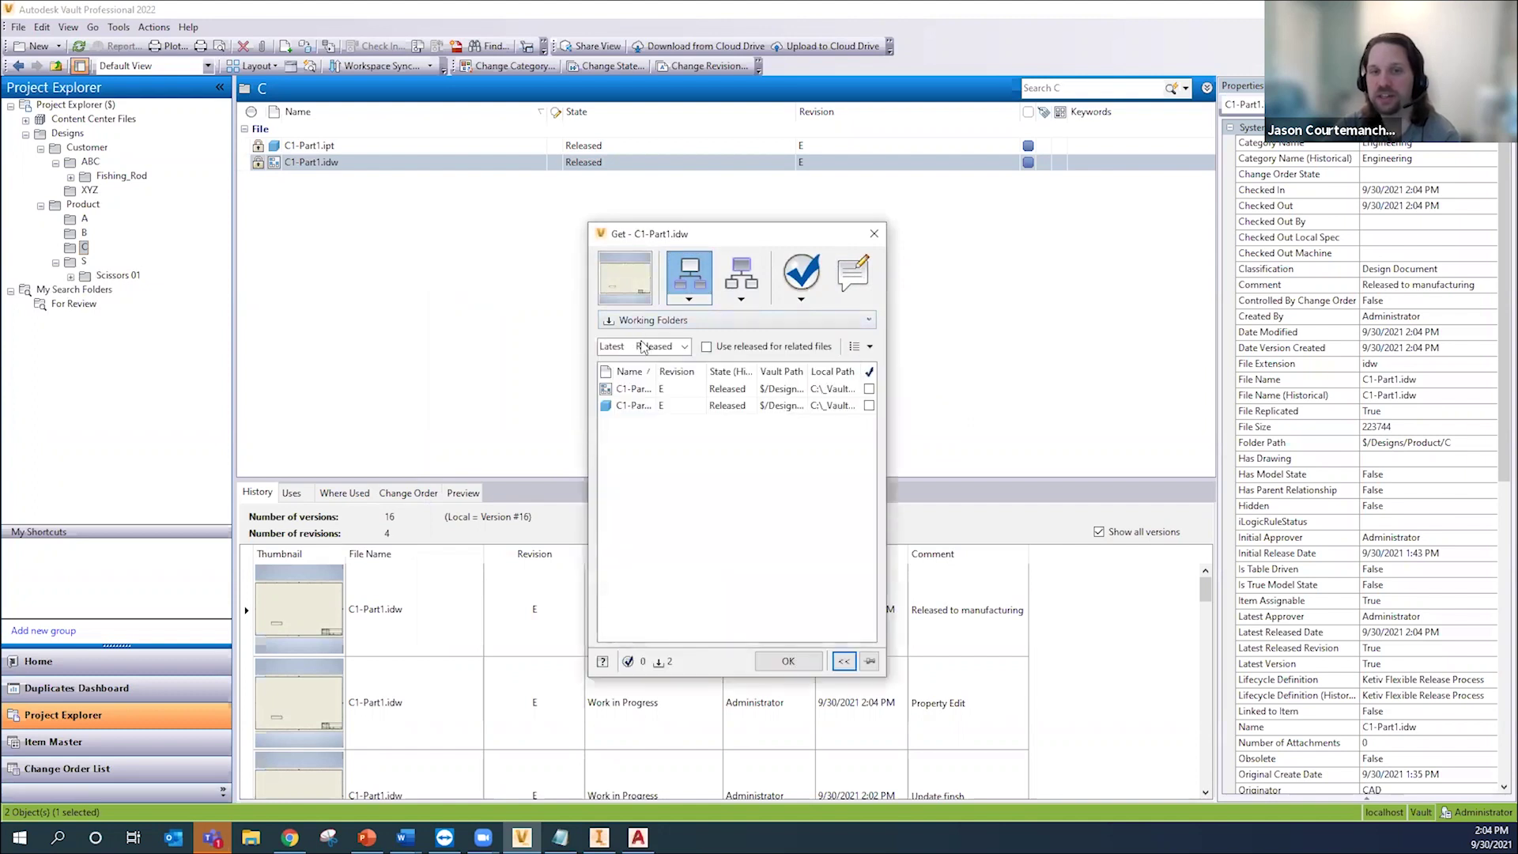
click(652, 349)
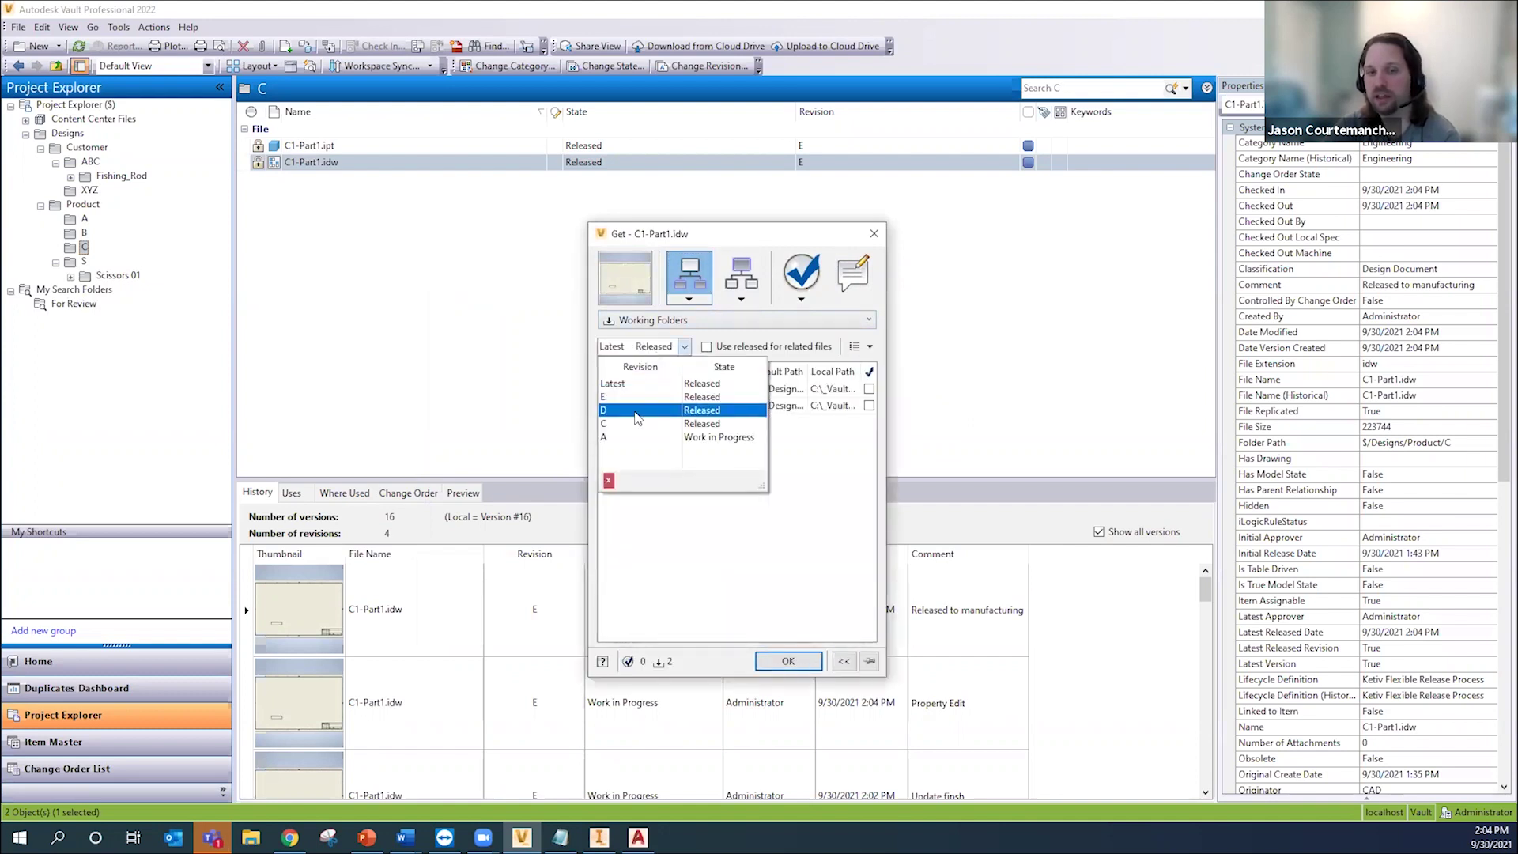
click(630, 423)
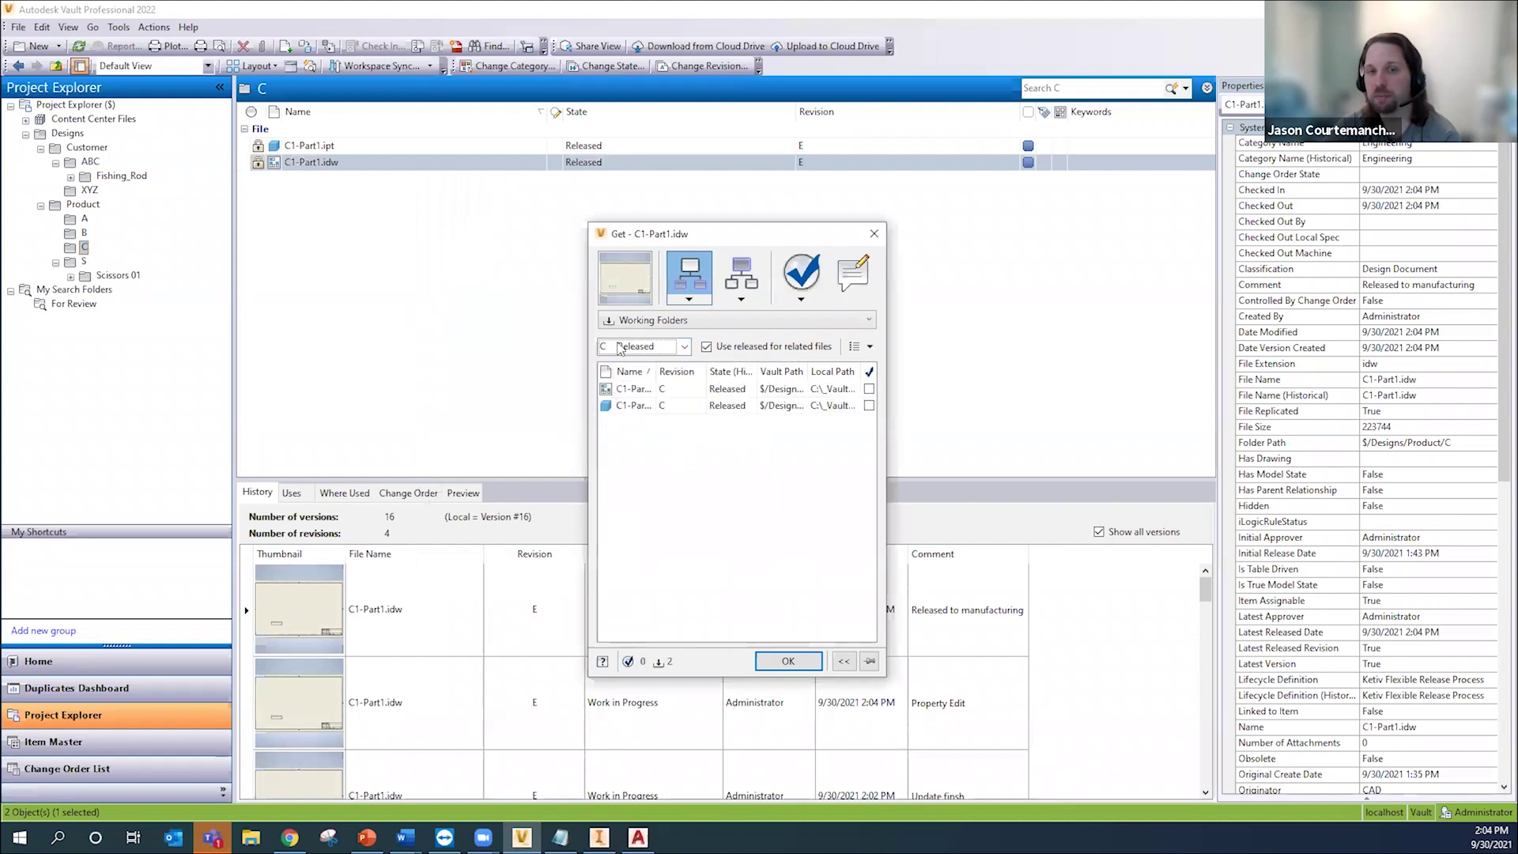
click(788, 661)
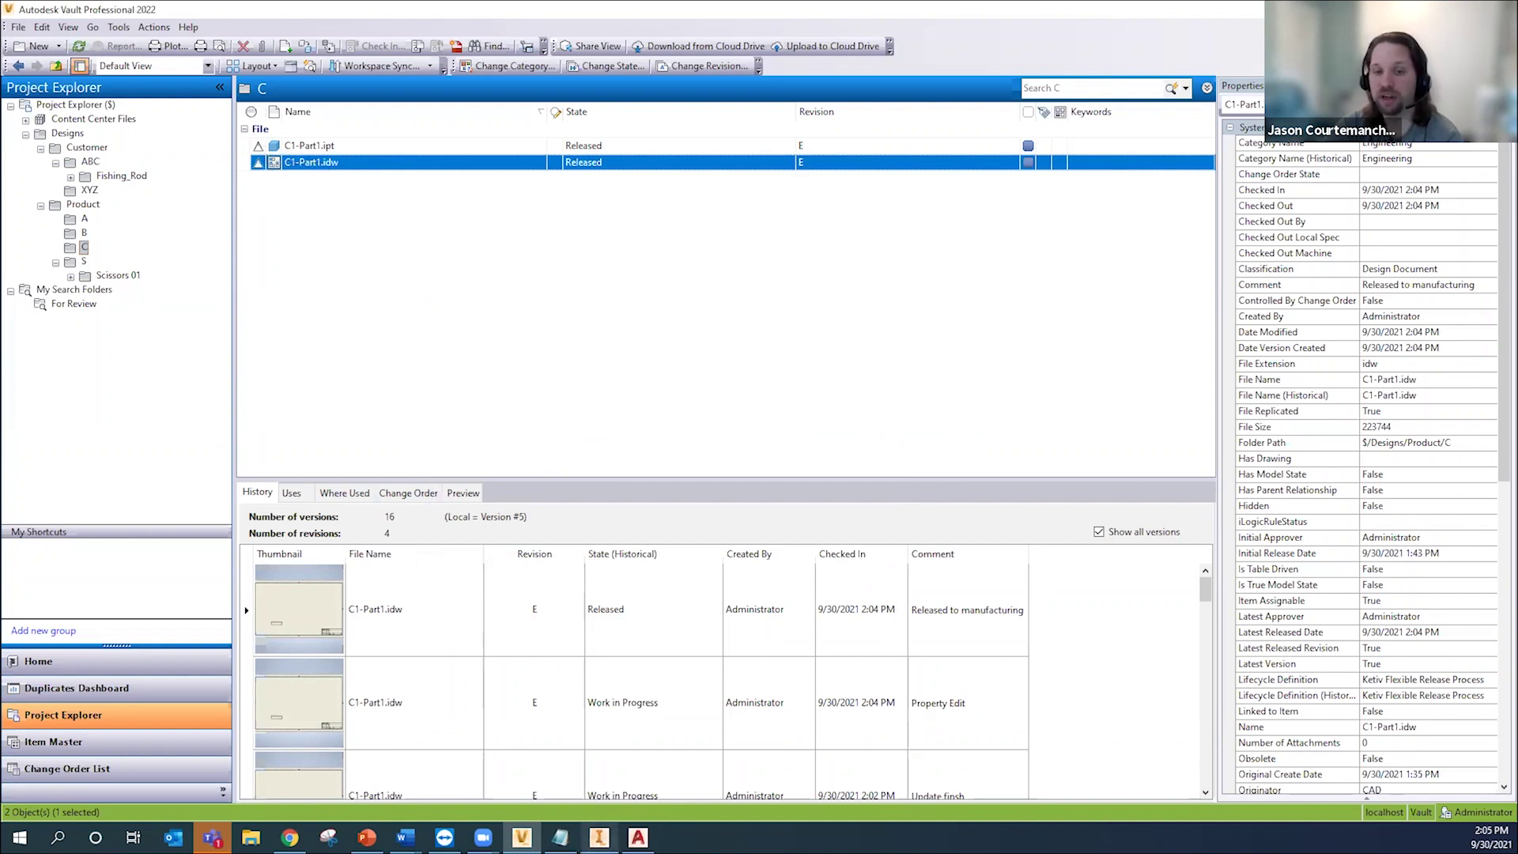
Step: Switch to Inventor and open the C1-Part1 drawing from the workspace's C folder
mouse_move(600, 836)
click(601, 778)
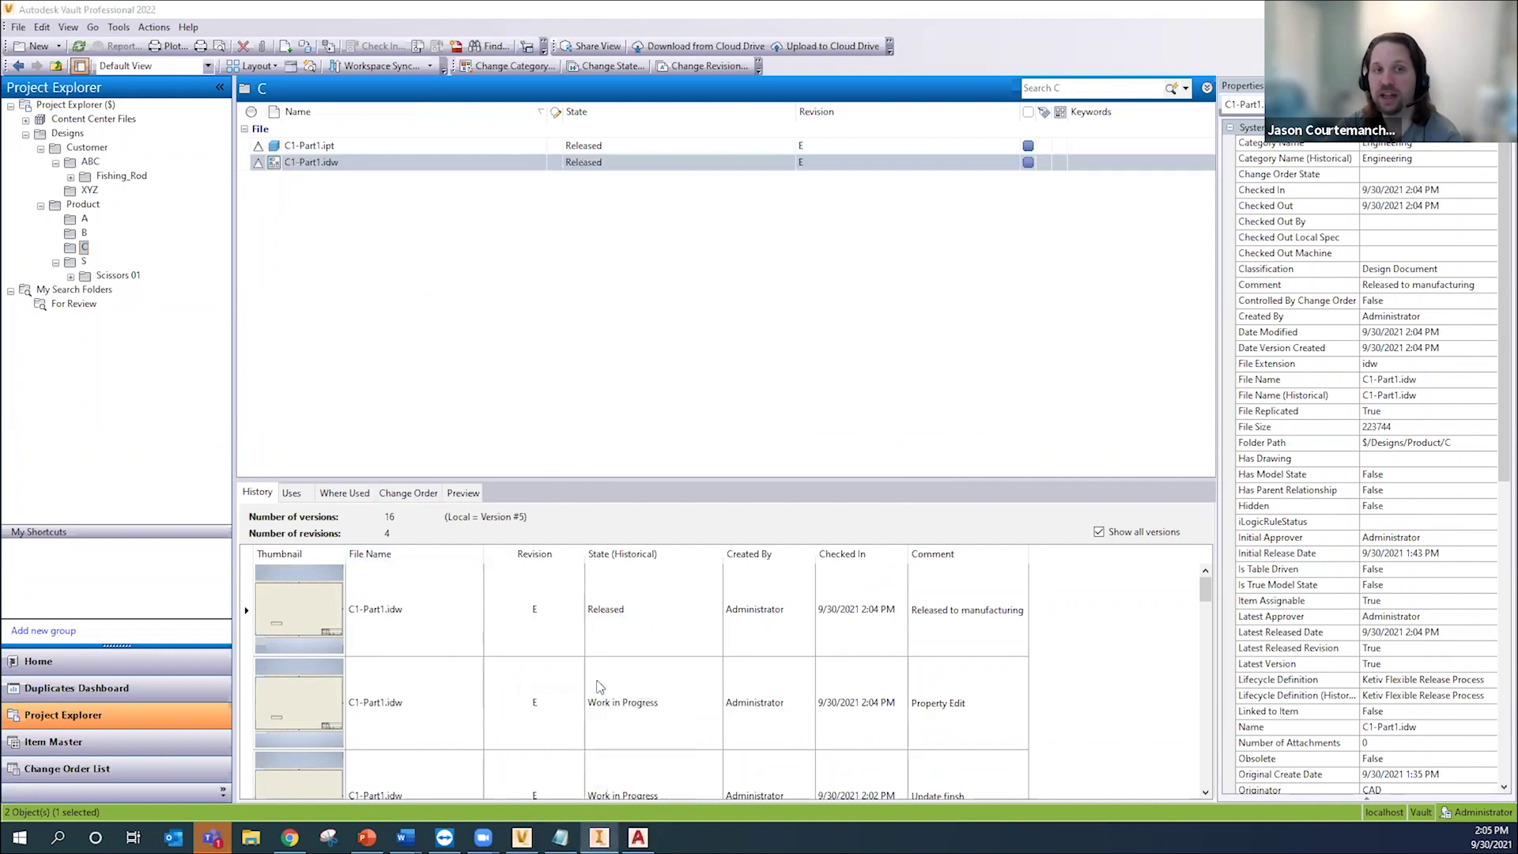
key(ctrl+o)
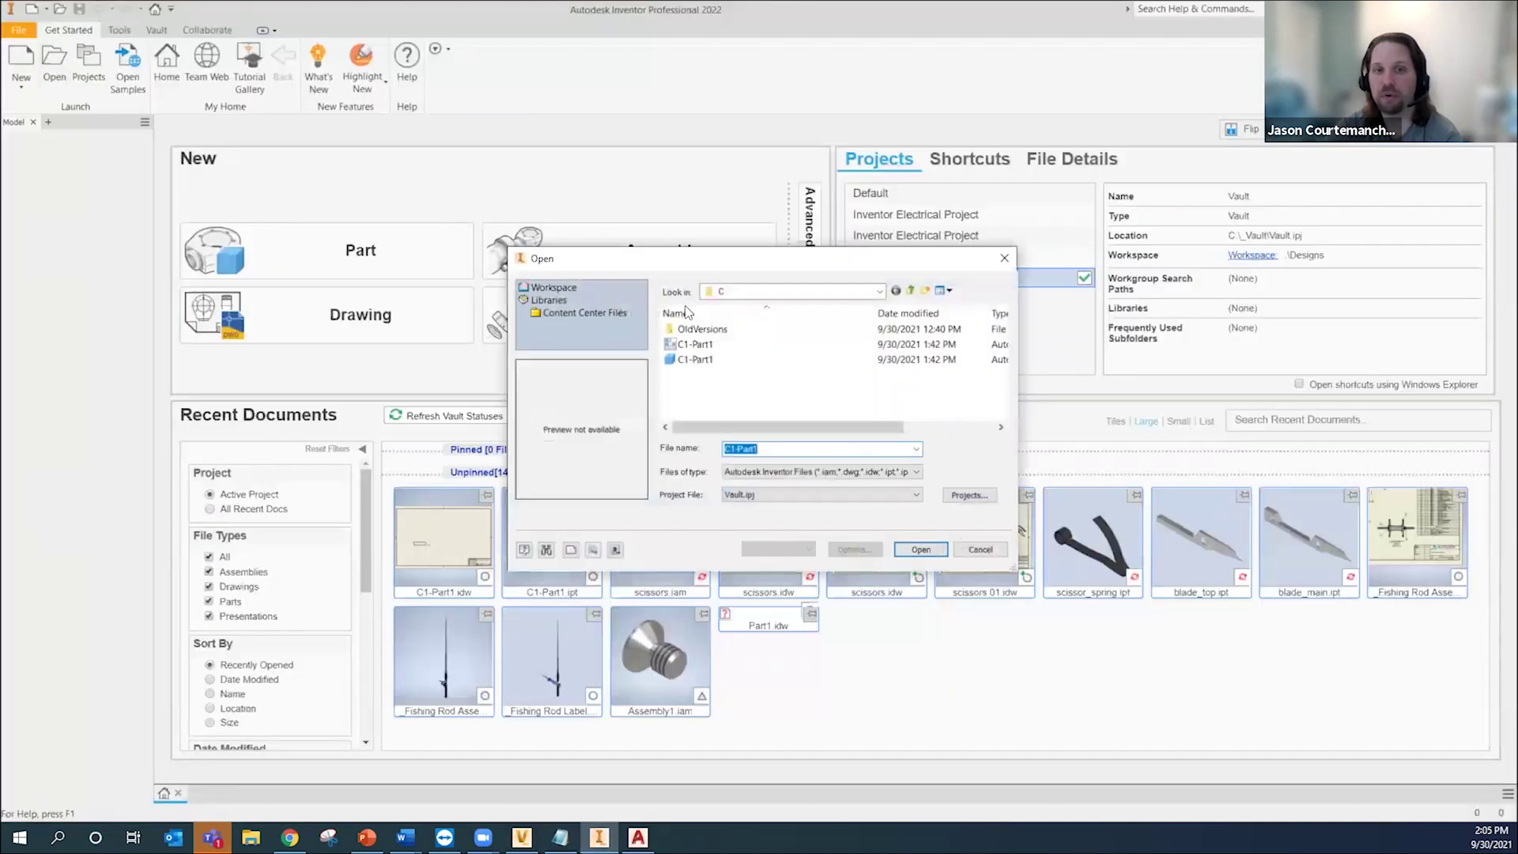
click(700, 344)
click(910, 548)
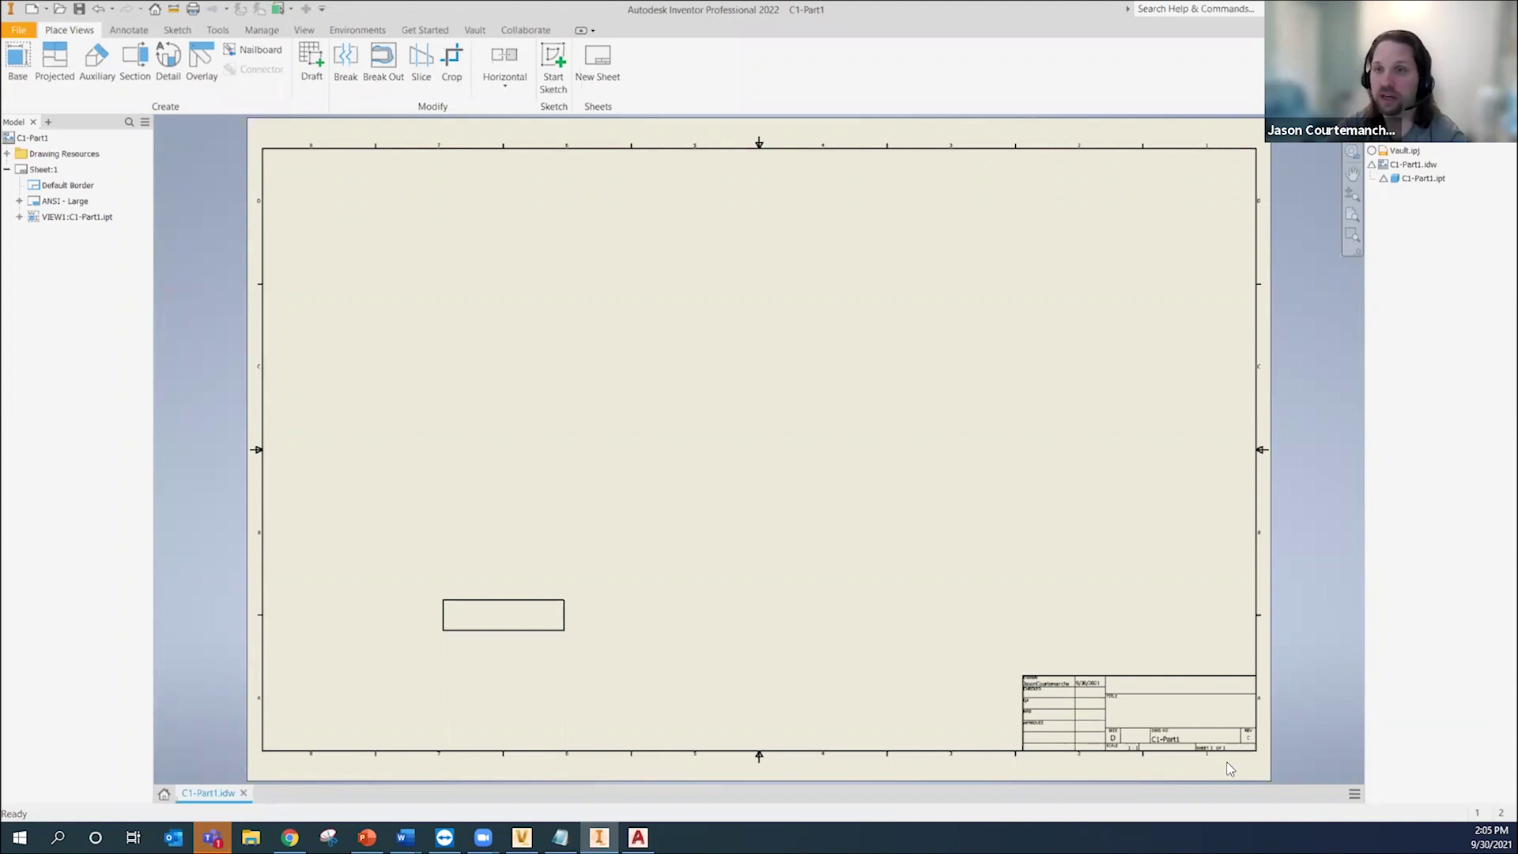
Step: Get the released revision D of C1-Part1.idw and its part from the vault without checking them out
mouse_move(1388, 184)
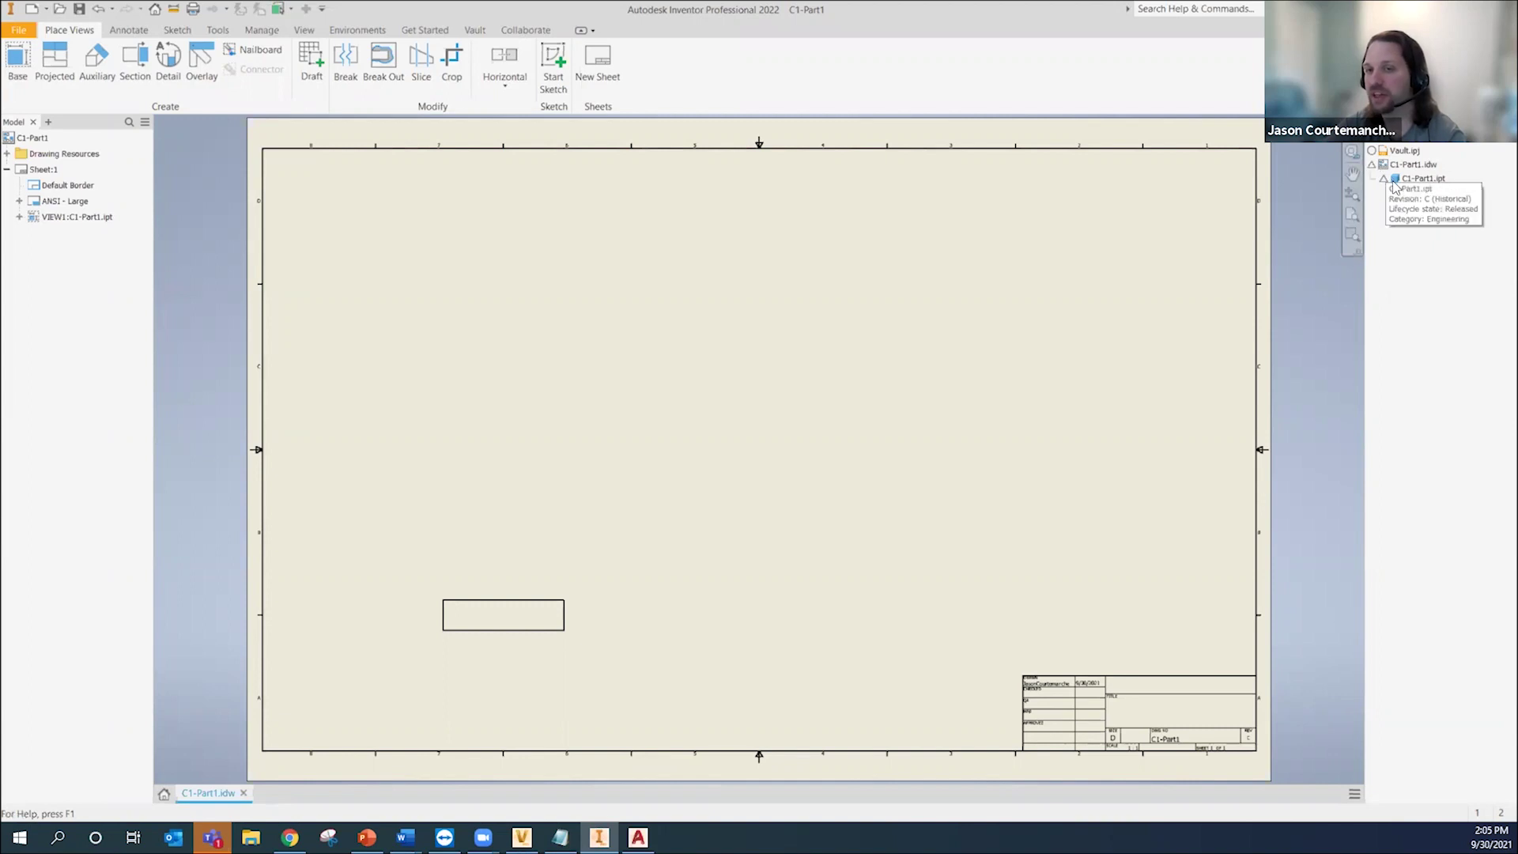
right_click(1392, 168)
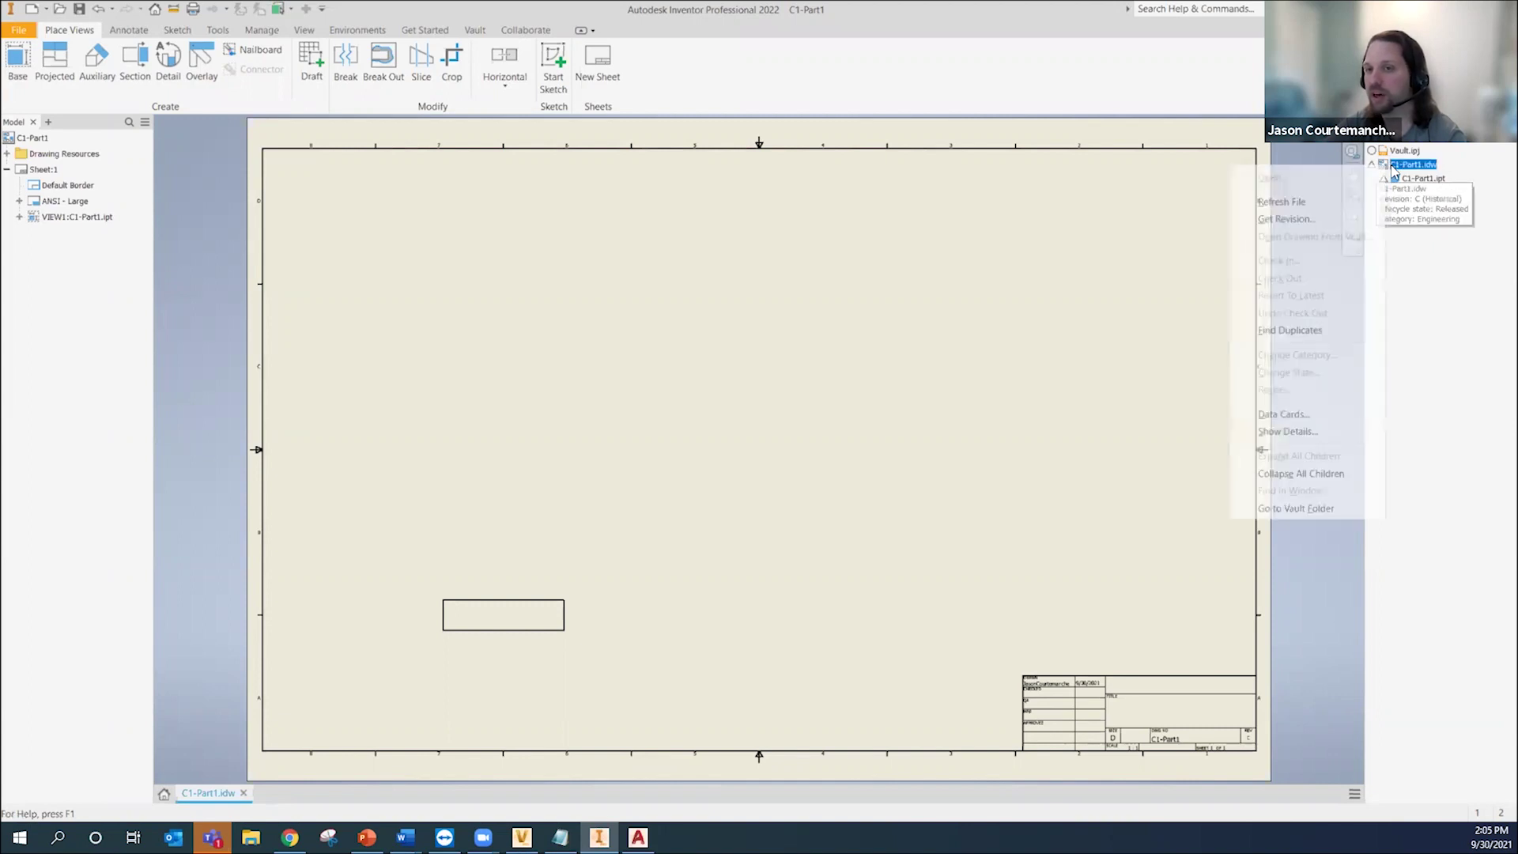
click(1330, 218)
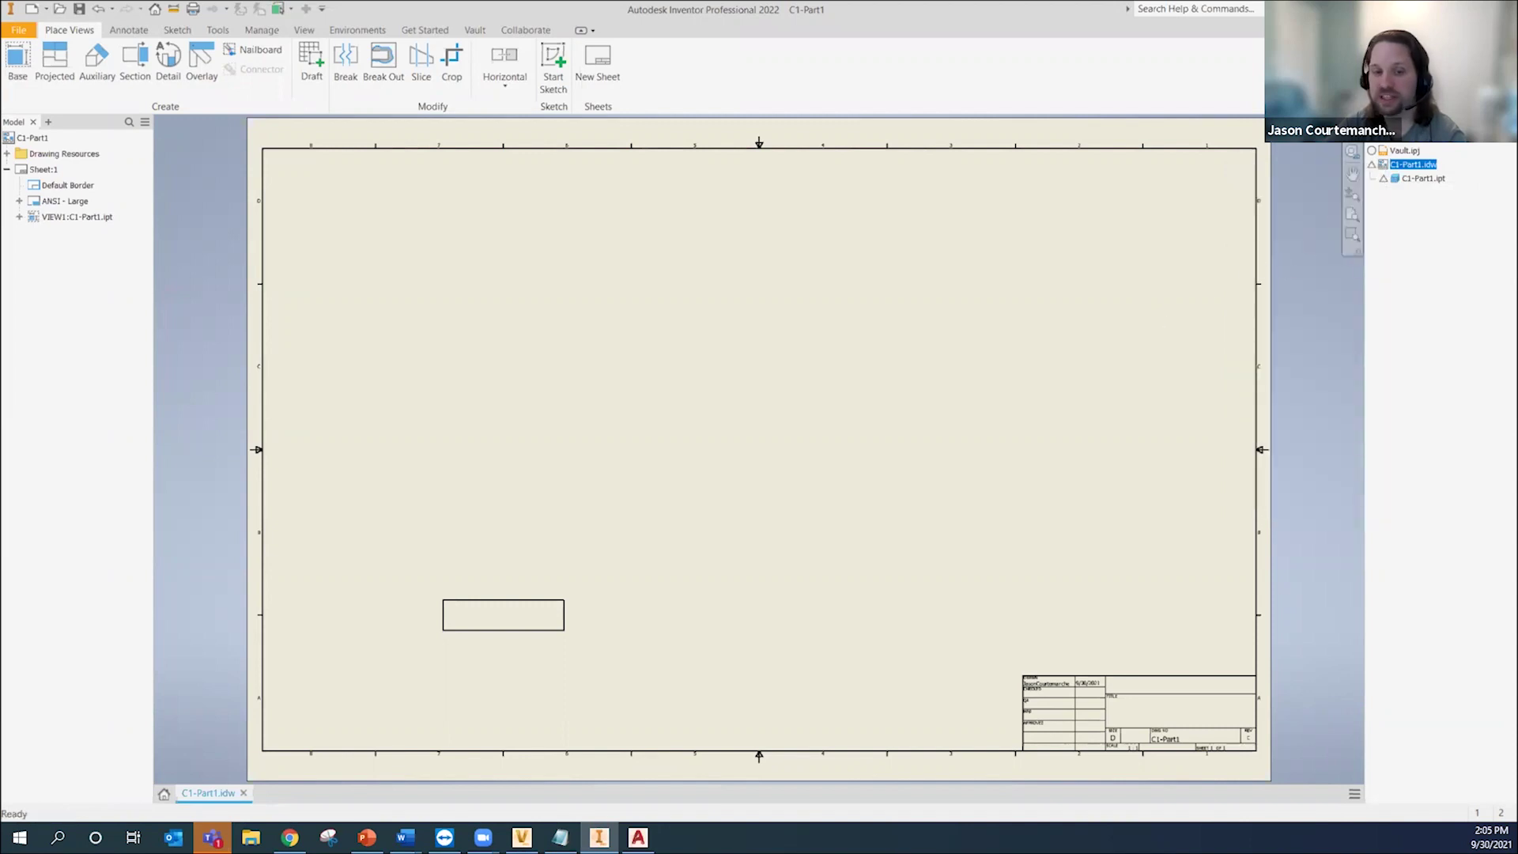
click(1032, 186)
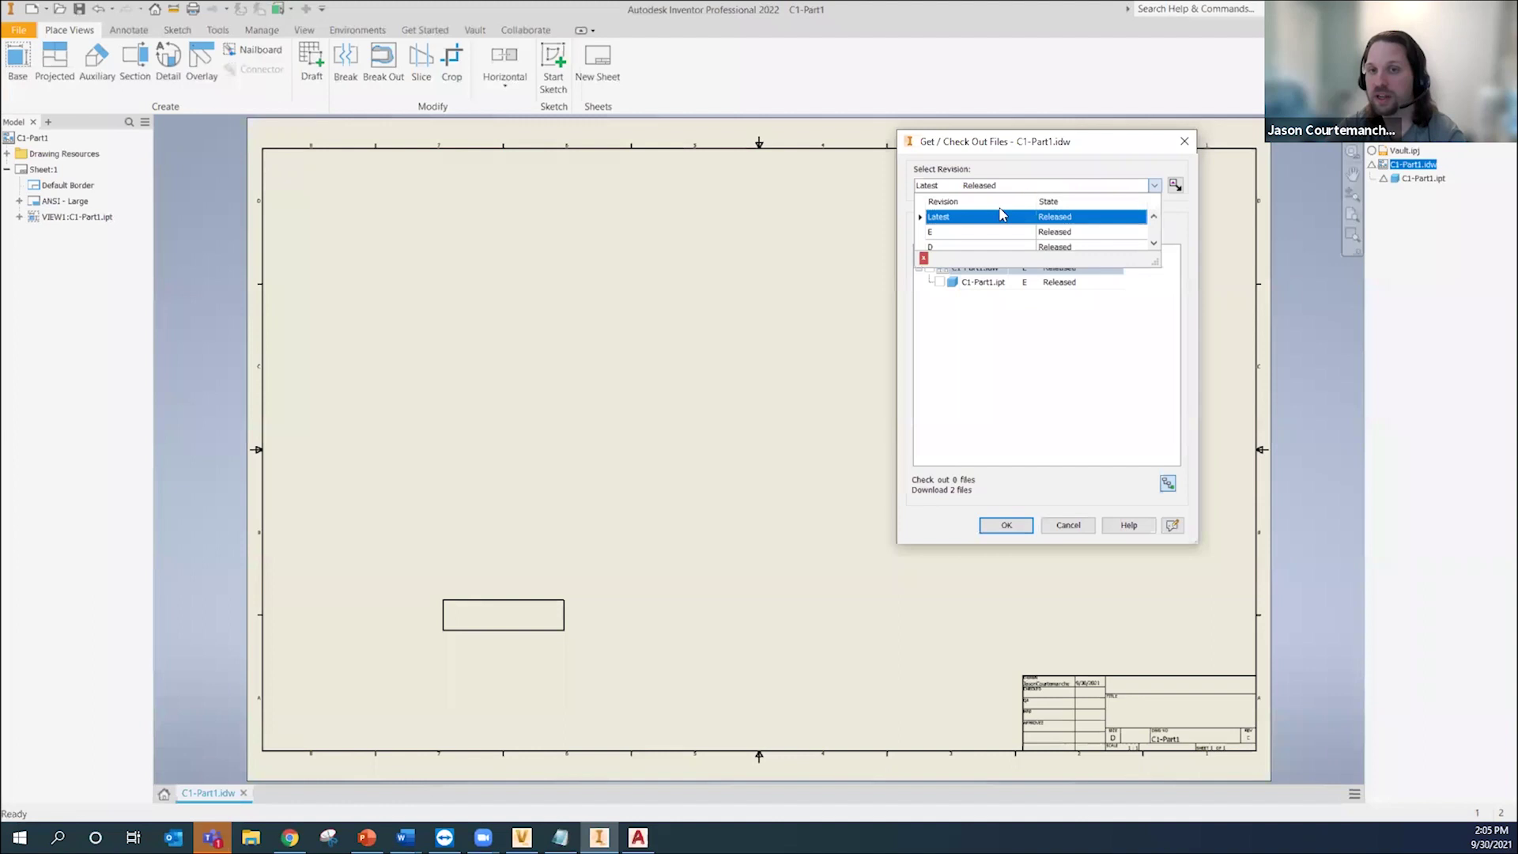
click(961, 248)
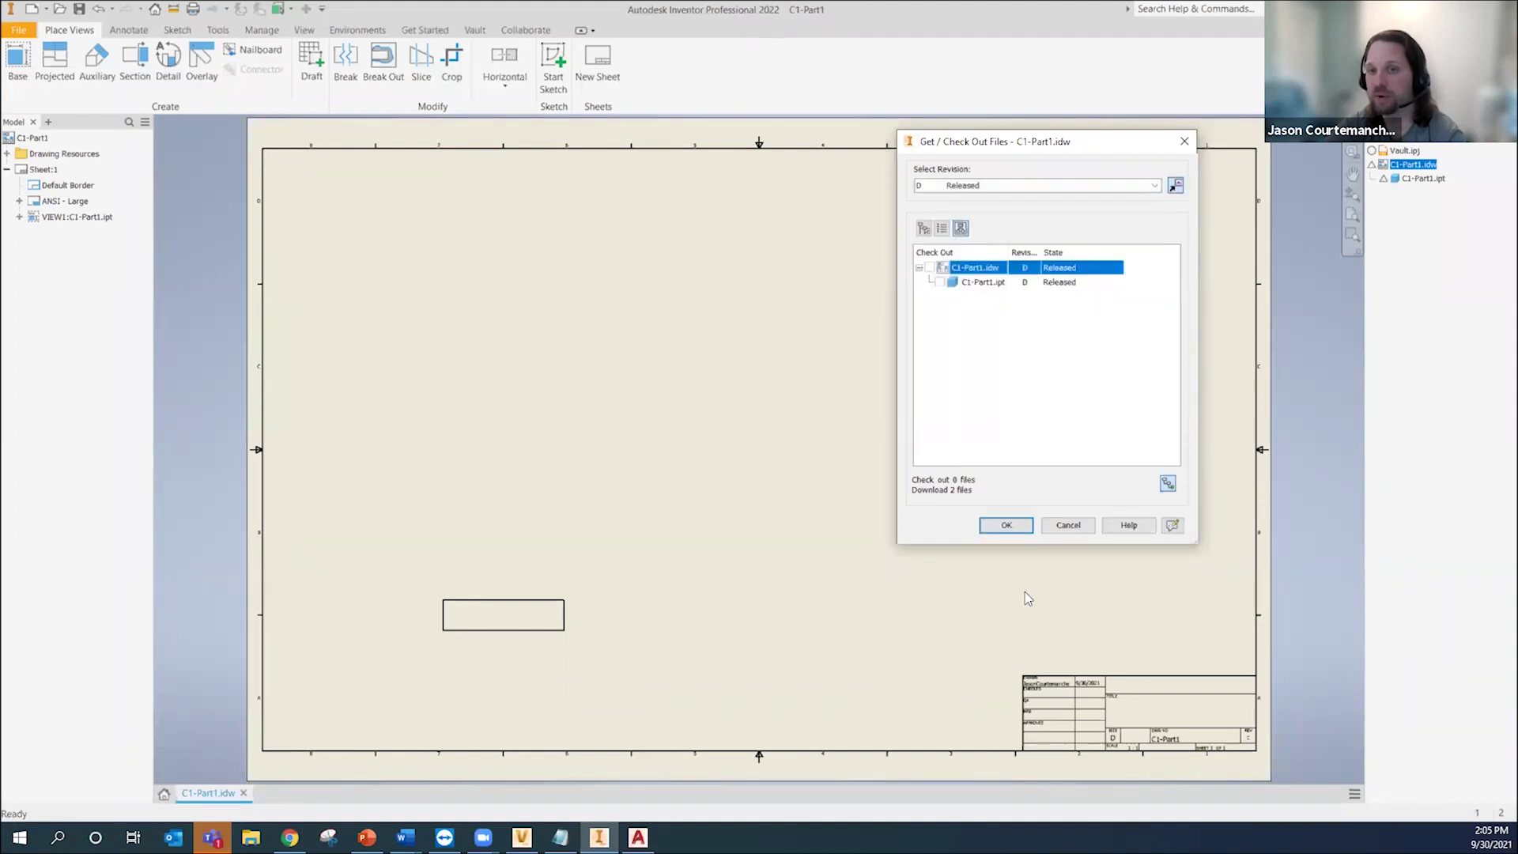
click(1004, 526)
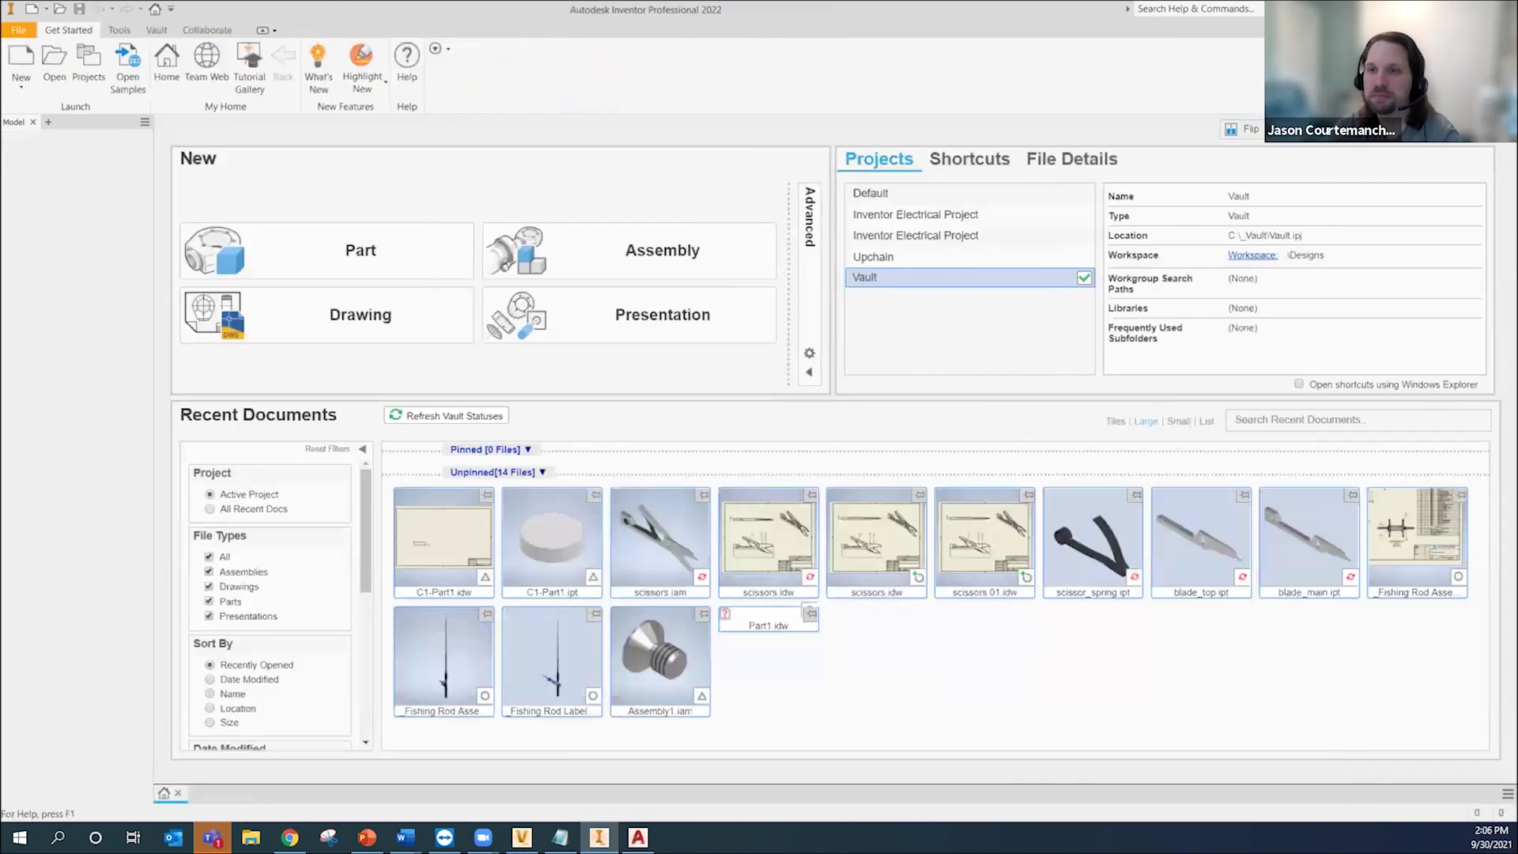
Step: Switch to Vault, reopen the Product C folder and change both C1-Part1 files to the Work in Progress state
key(alt+Tab)
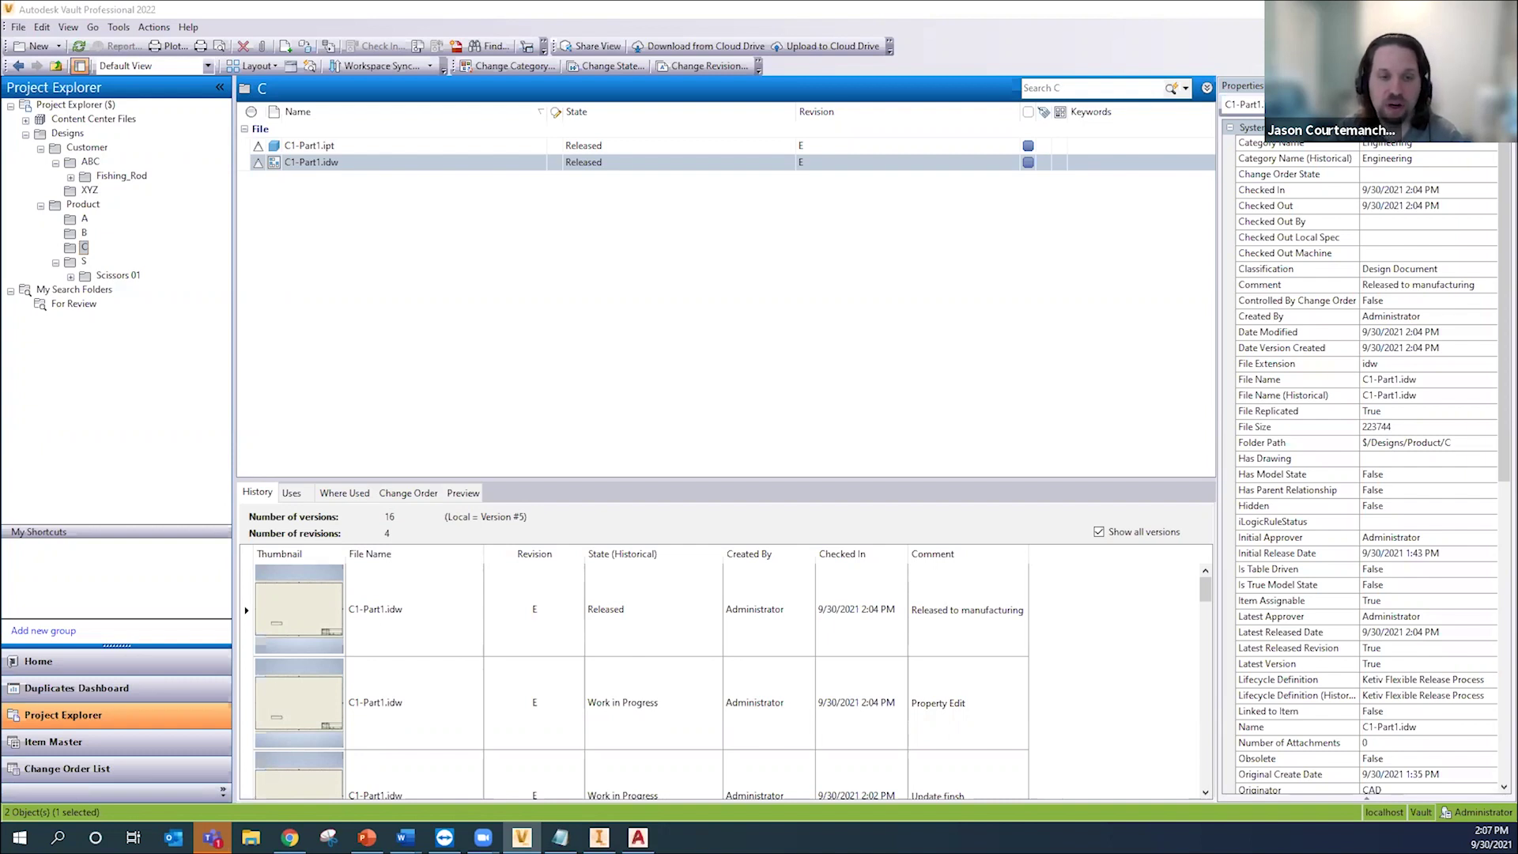
click(601, 246)
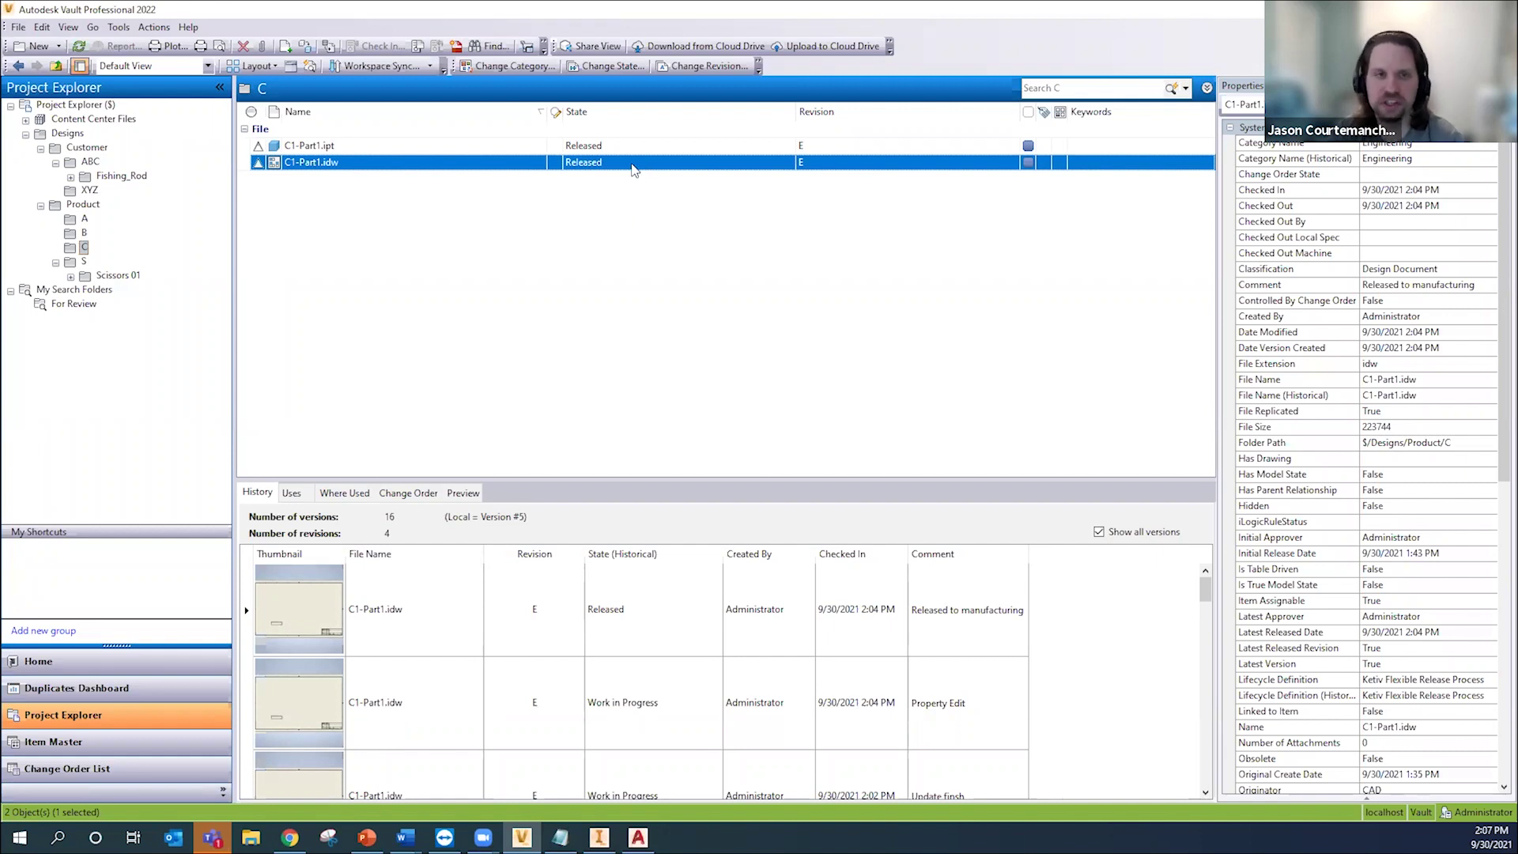
click(81, 148)
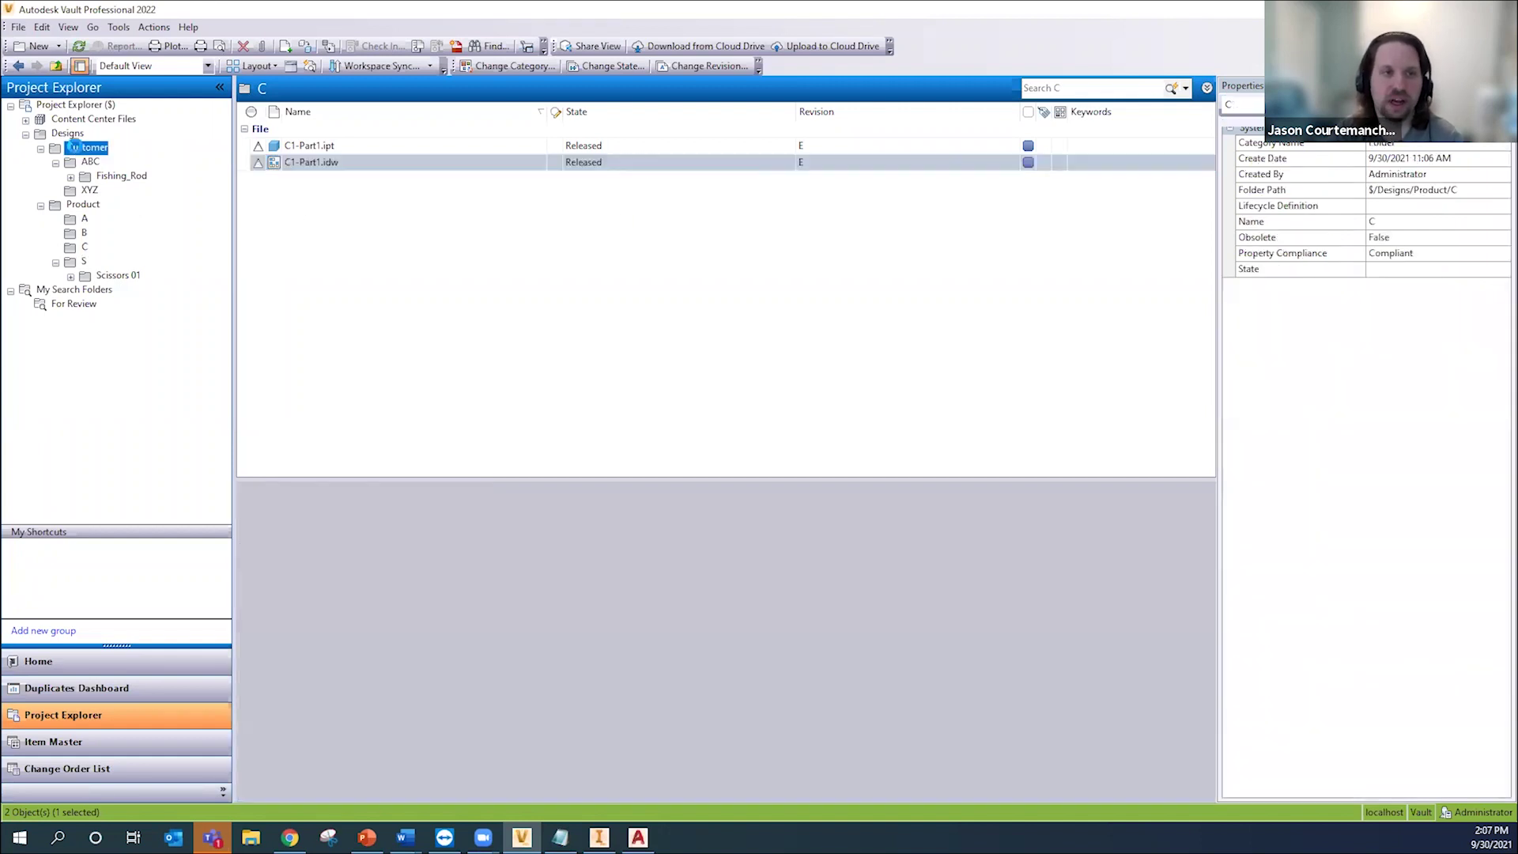
click(68, 134)
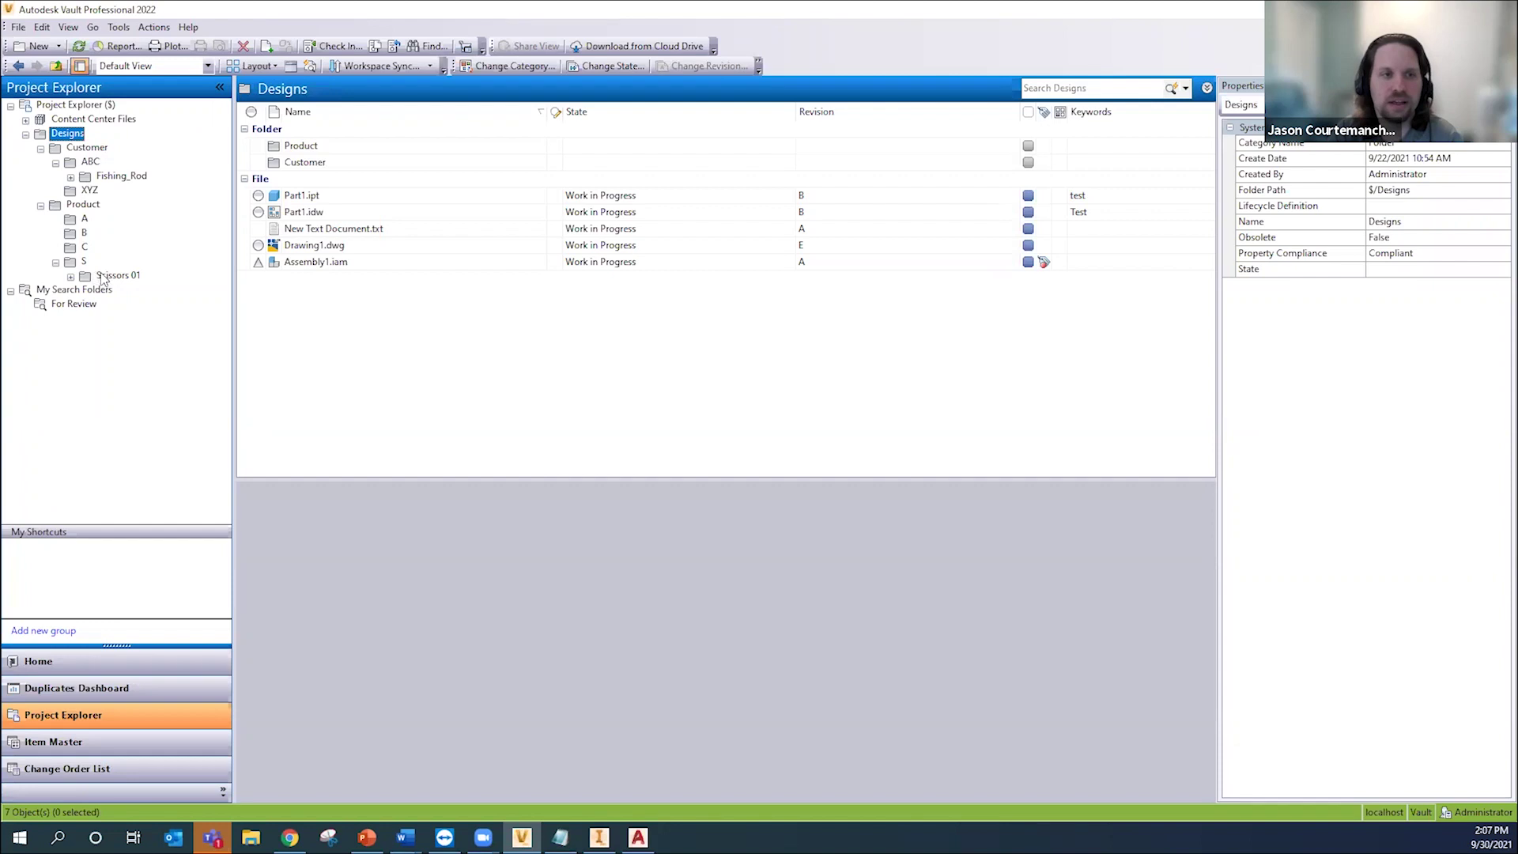
click(84, 249)
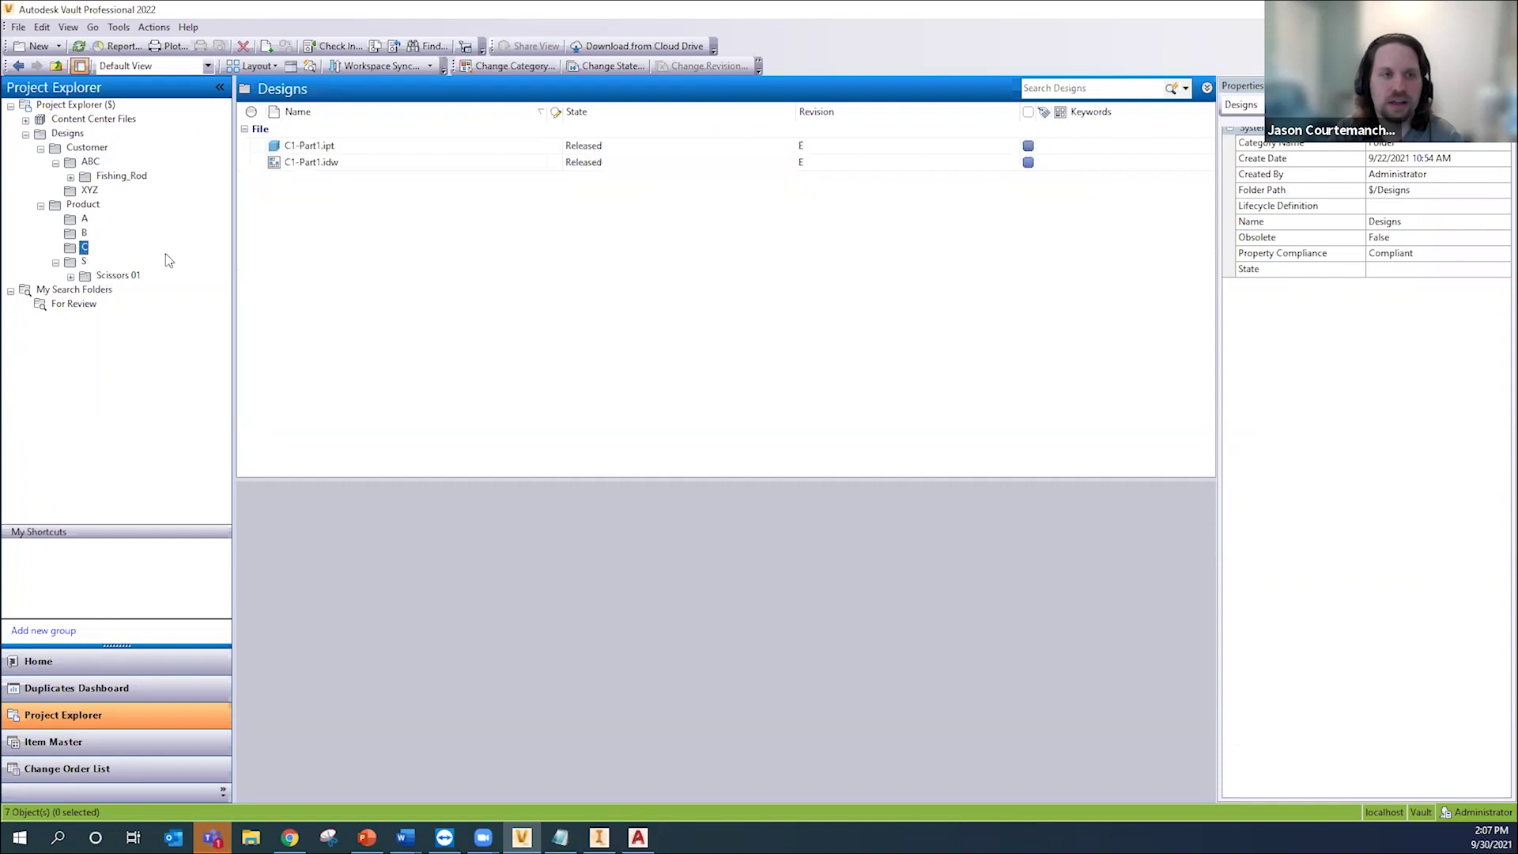
click(389, 148)
shift+click(413, 165)
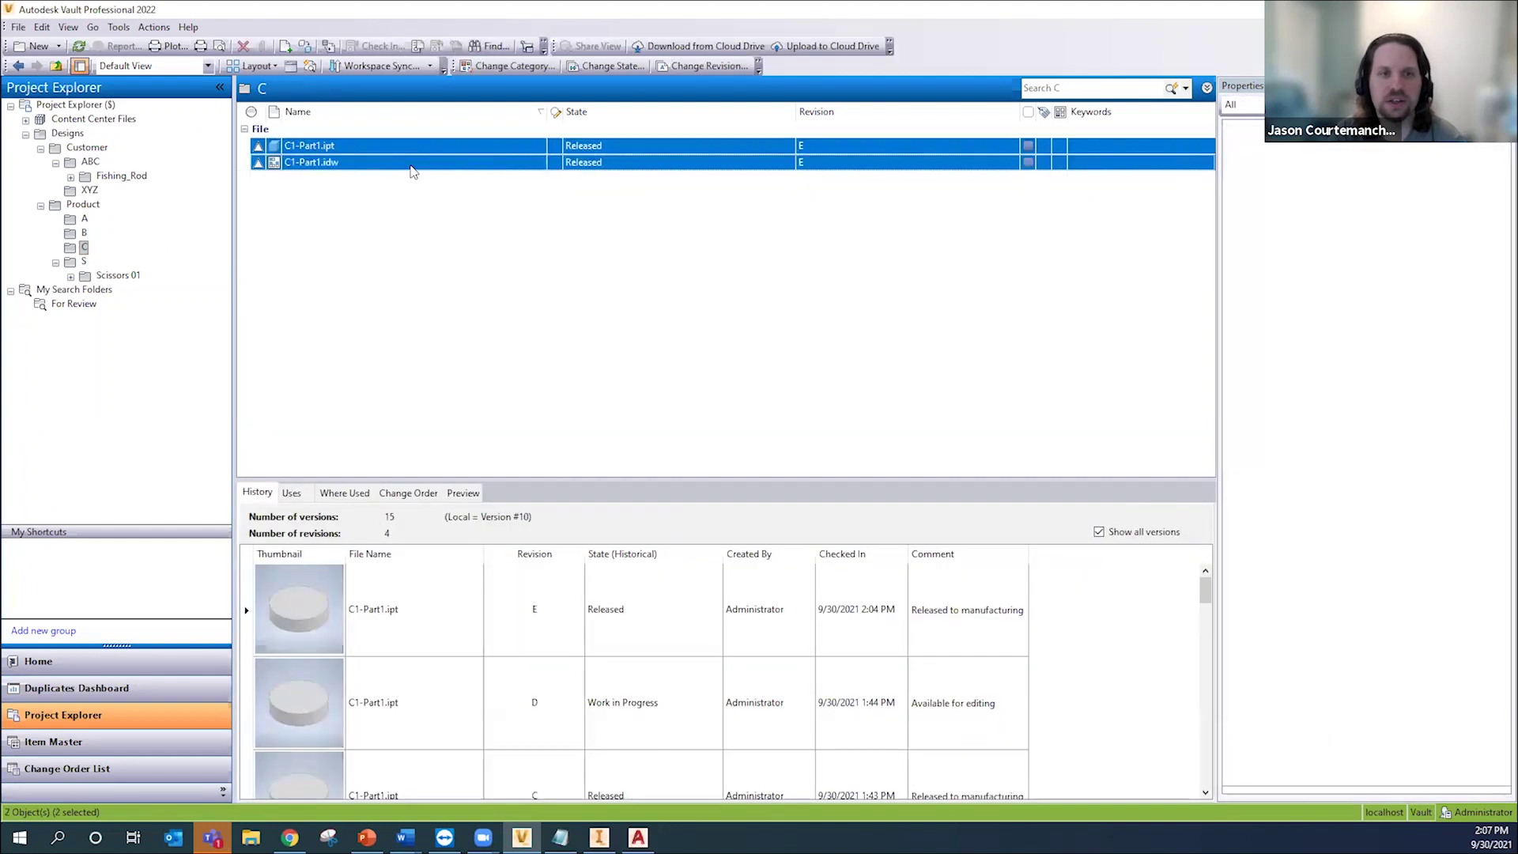
click(590, 68)
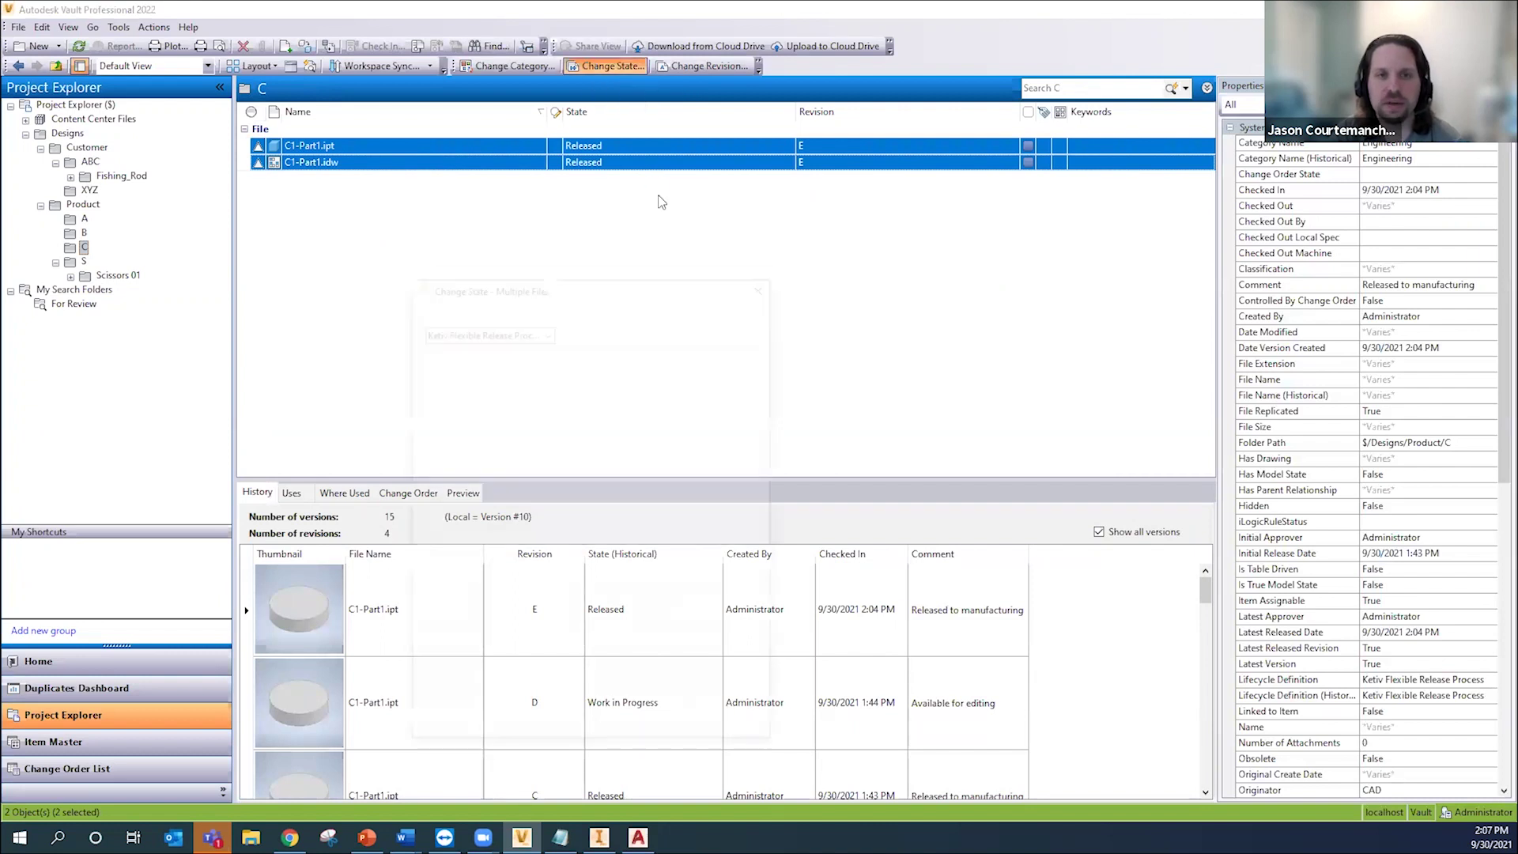
click(666, 329)
click(636, 346)
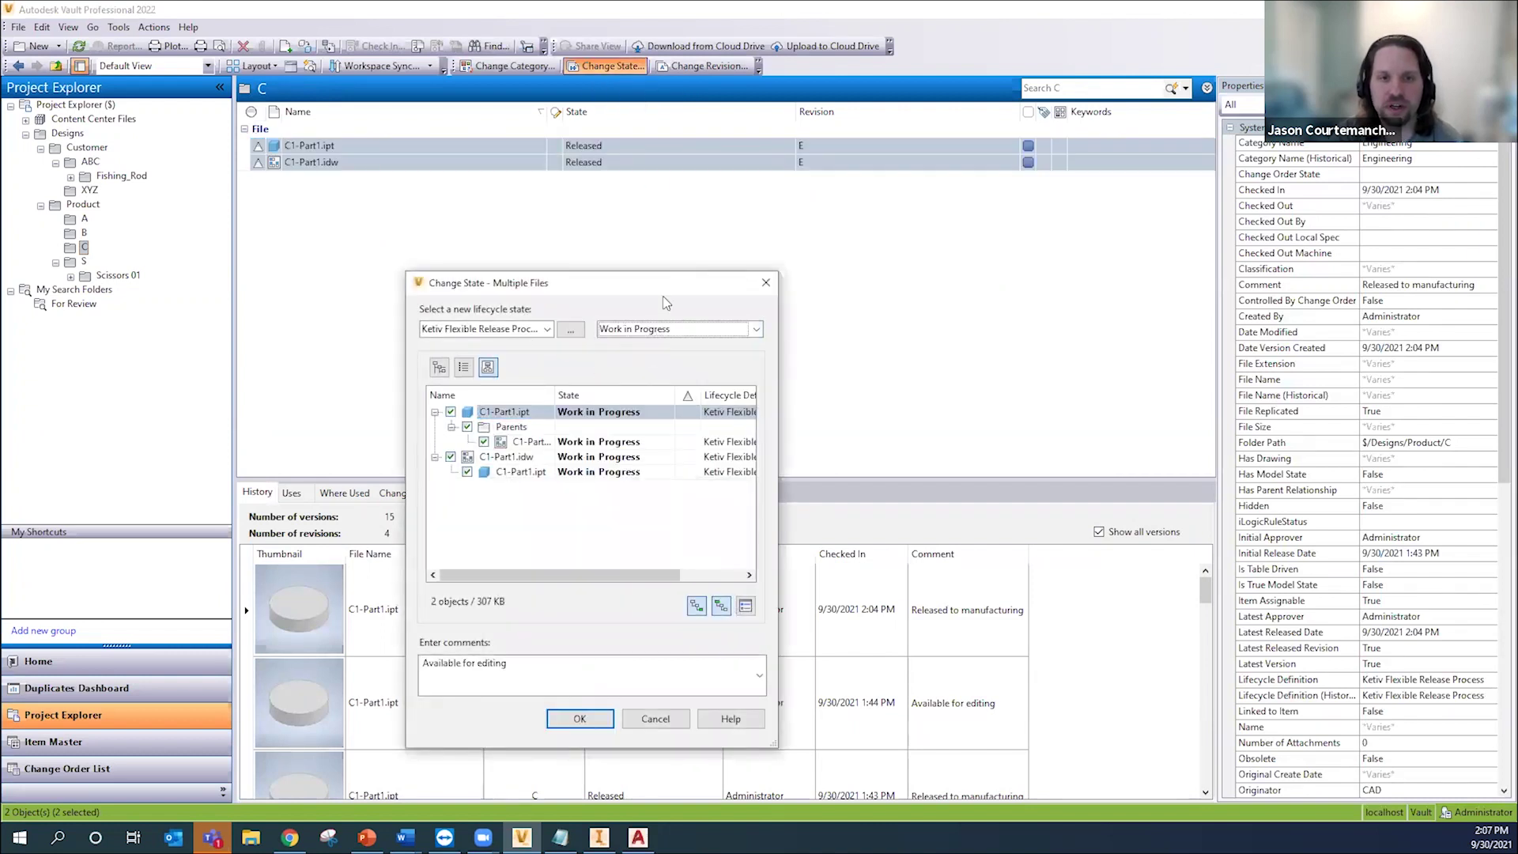
click(602, 720)
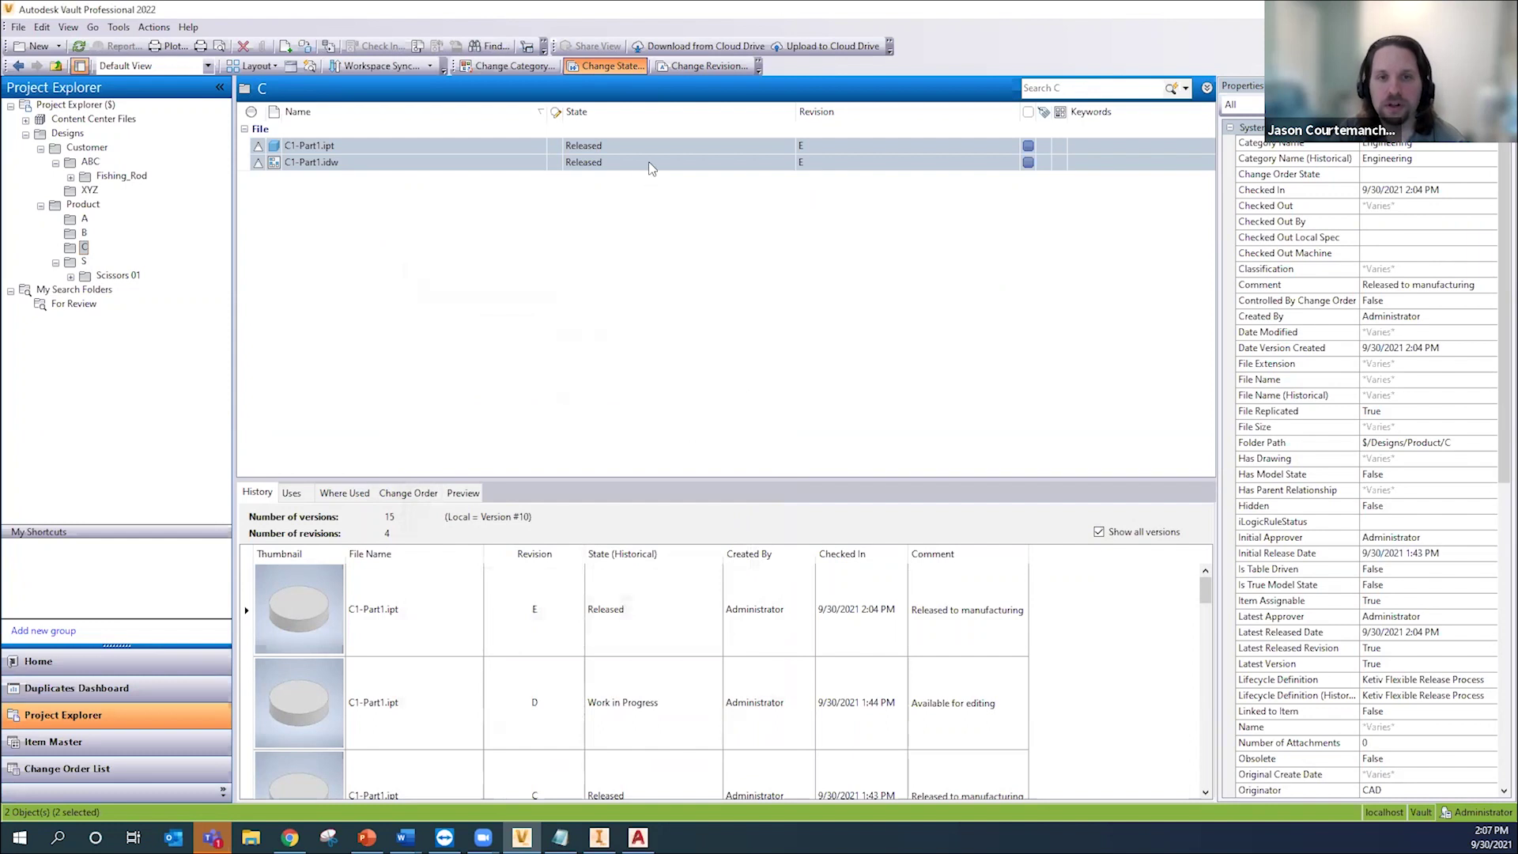
Step: Delete C1-Part1.ipt and C1-Part1.idw from the vault, ignoring the restrictions to delete them unconditionally
right_click(661, 165)
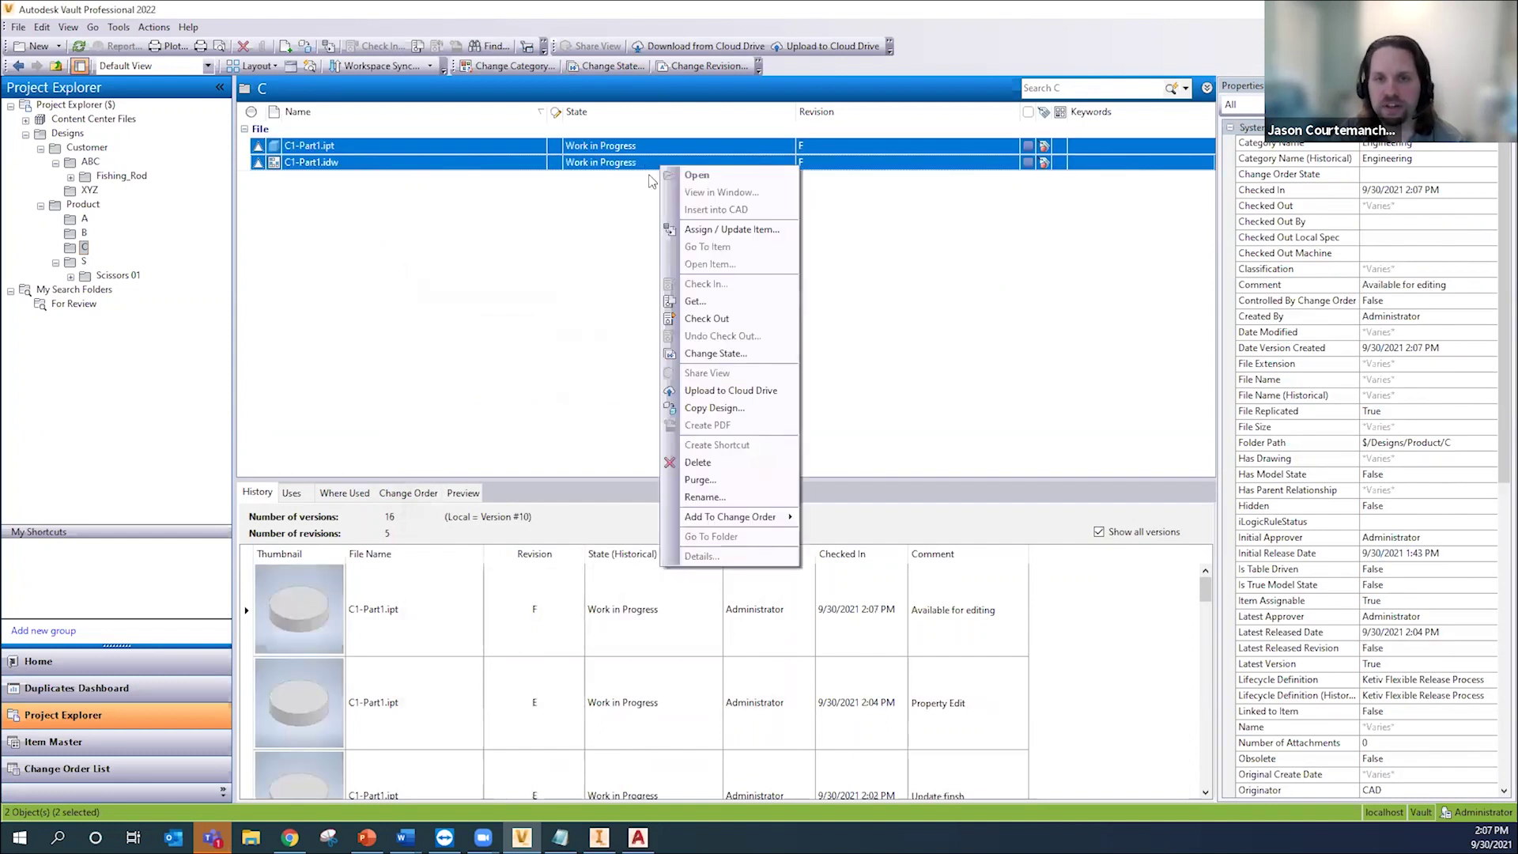
click(697, 463)
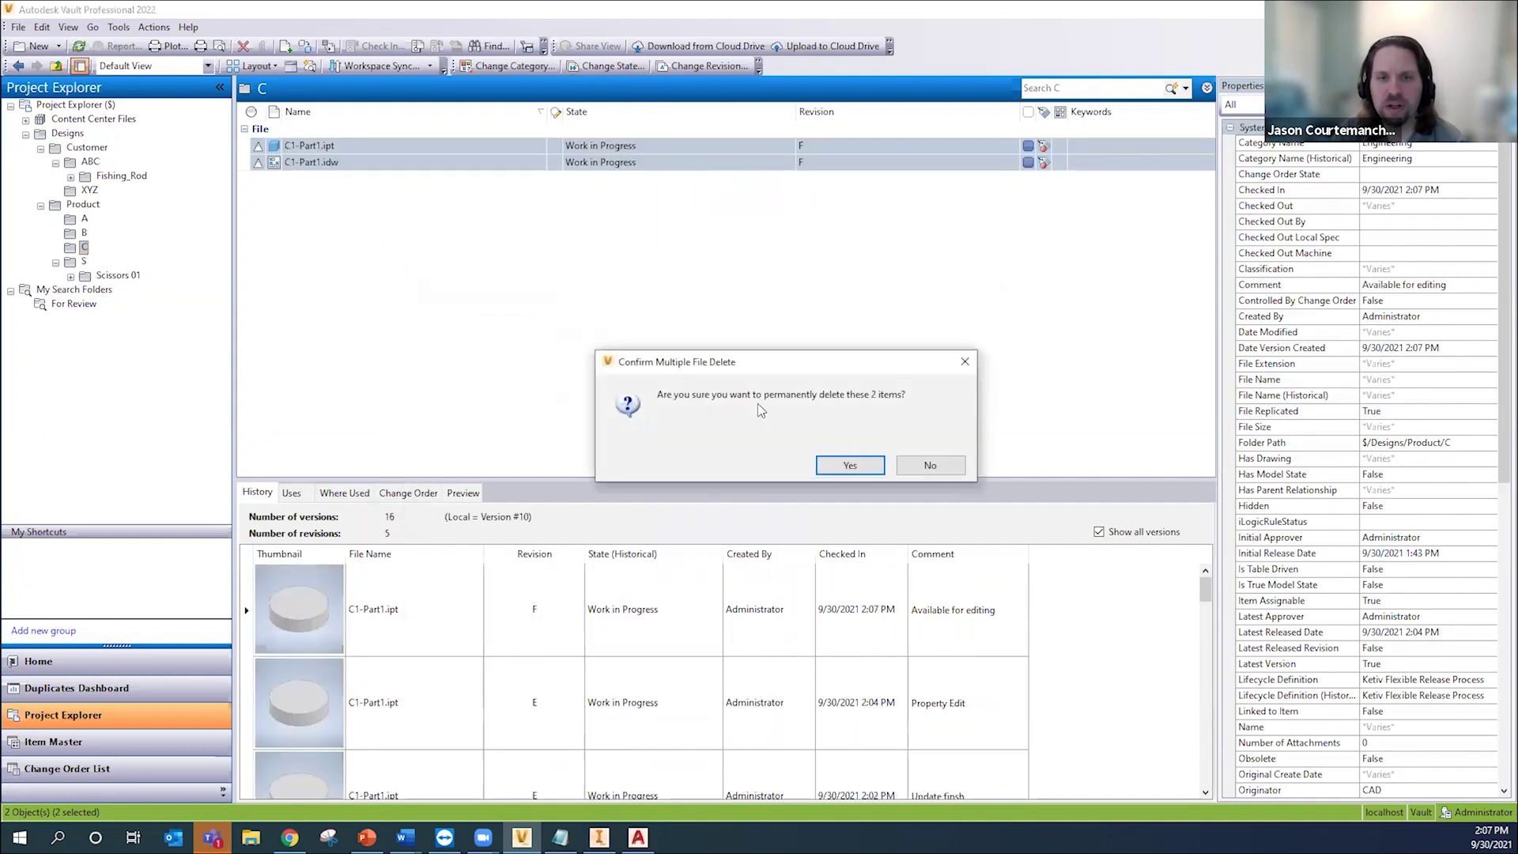
click(849, 471)
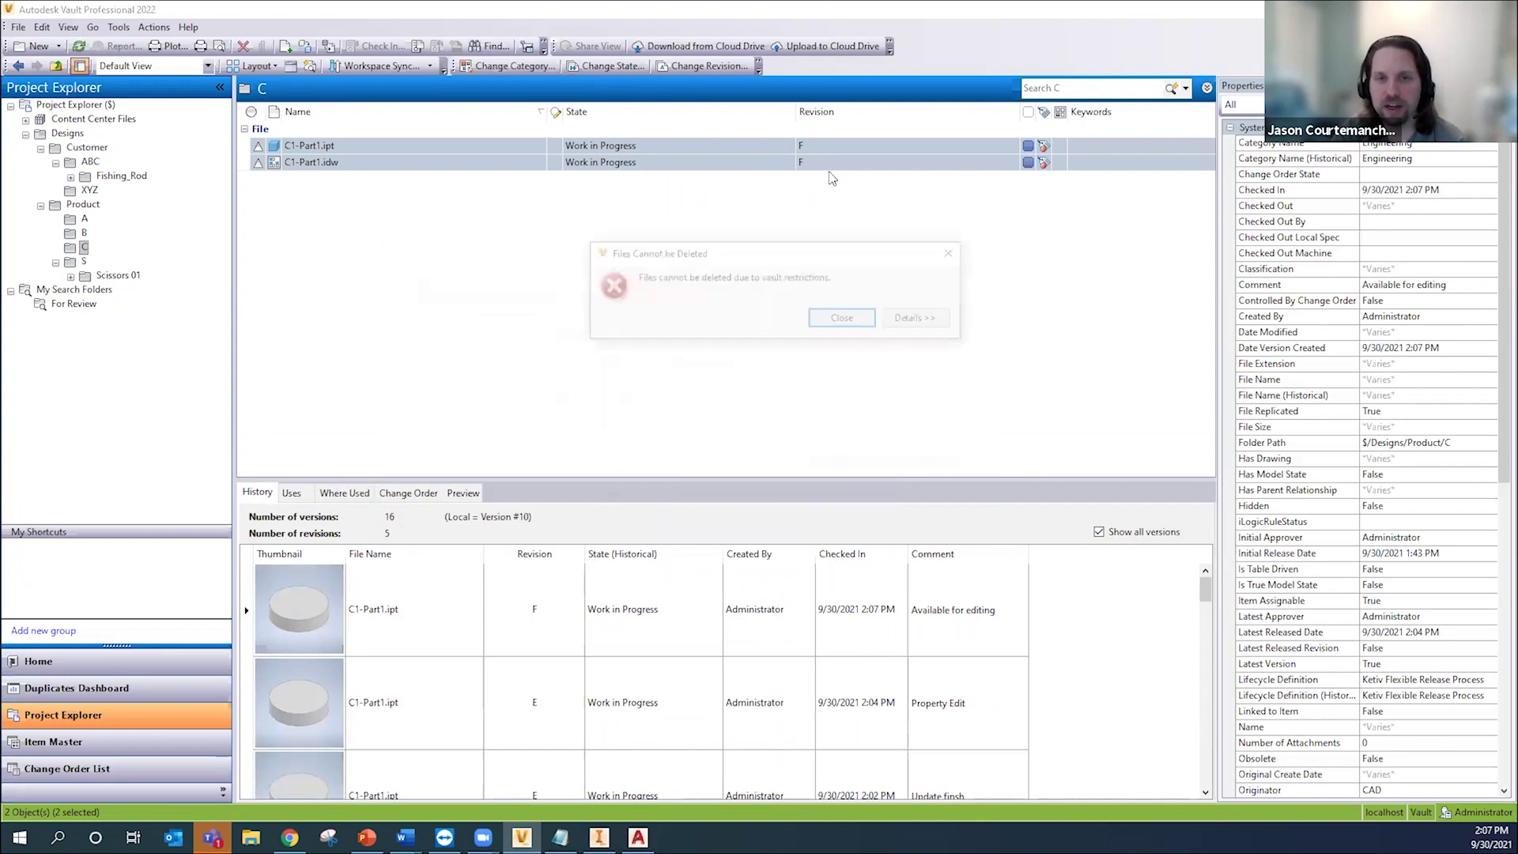
click(922, 319)
click(684, 451)
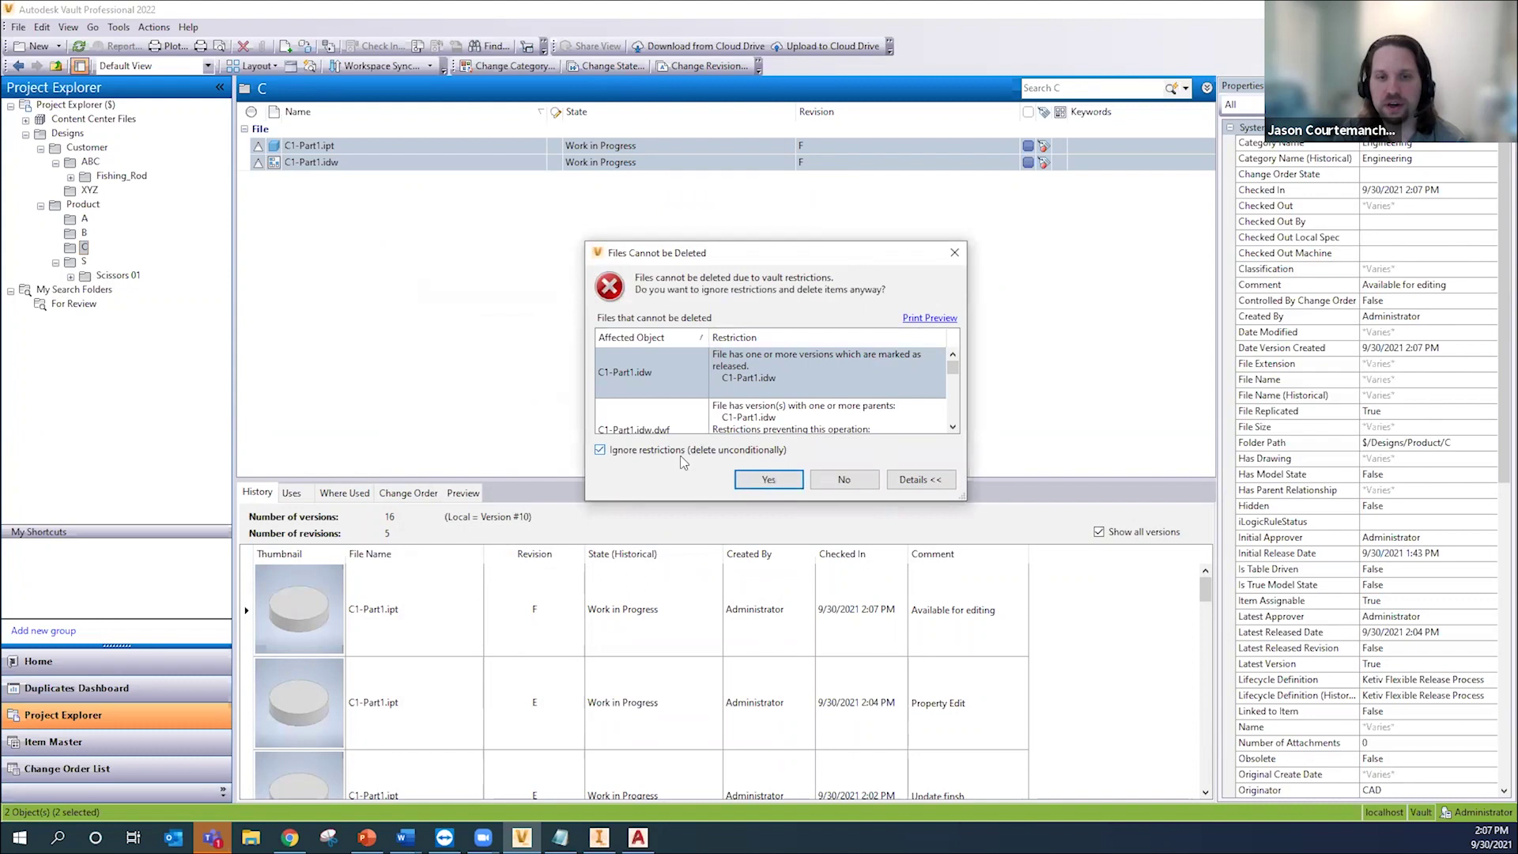
click(769, 479)
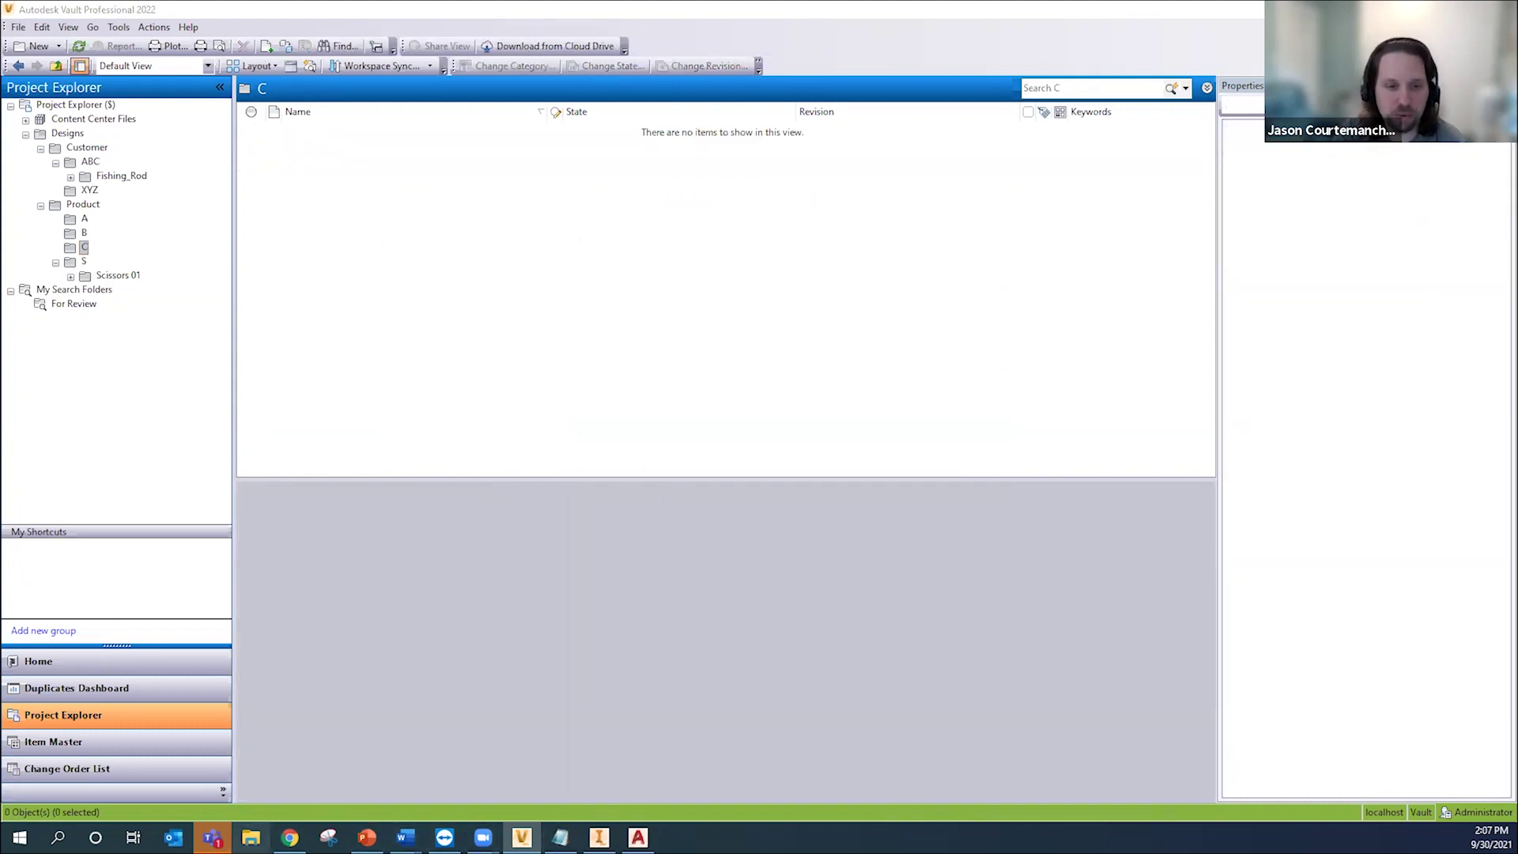
Step: Open the local working location of folder C in File Explorer and delete the C folder from Product
click(250, 837)
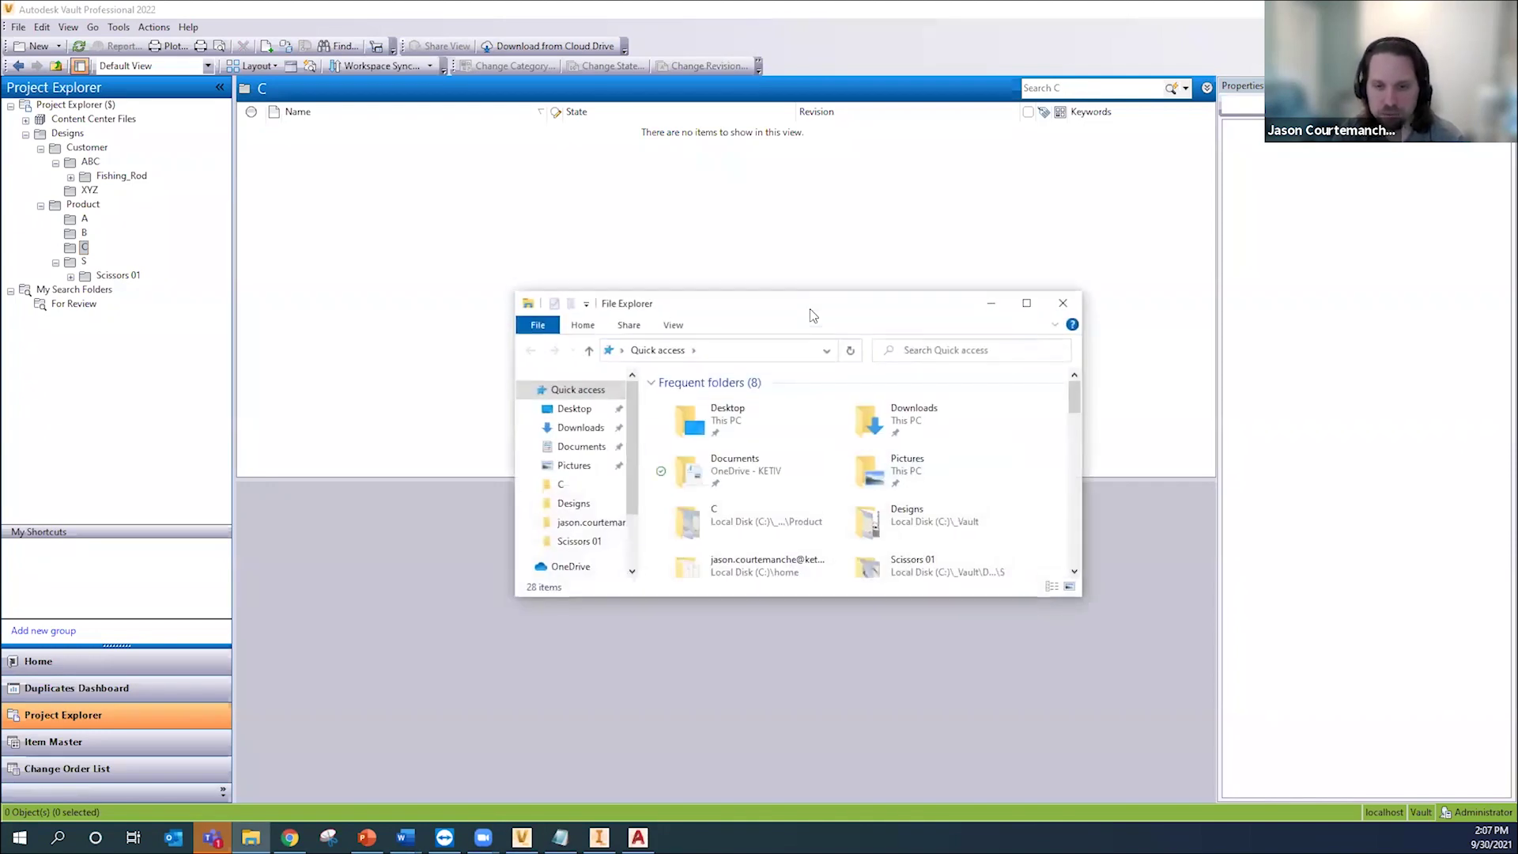
click(990, 302)
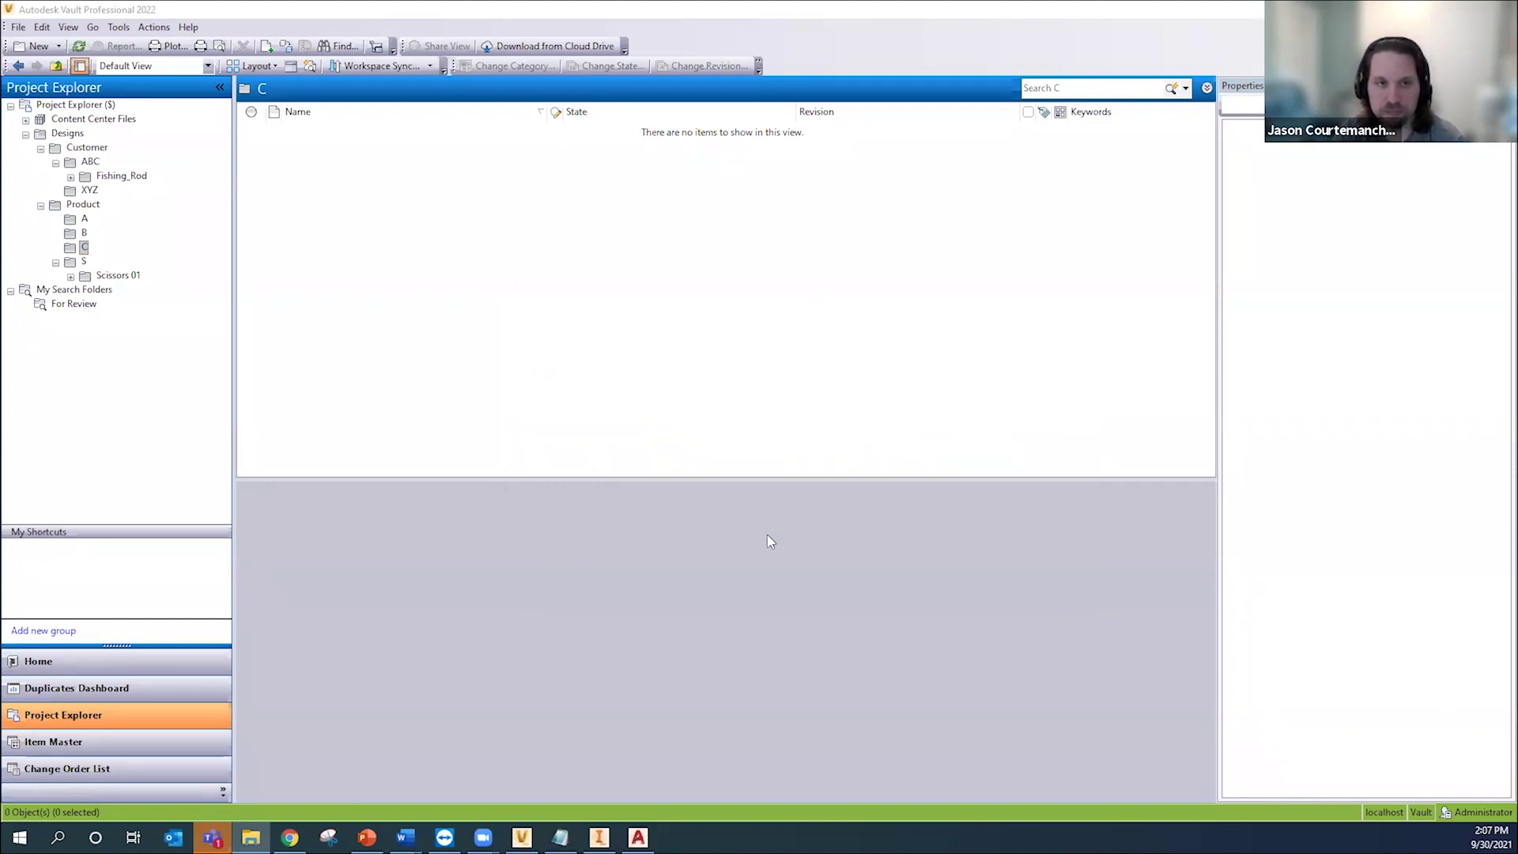
right_click(82, 247)
click(163, 454)
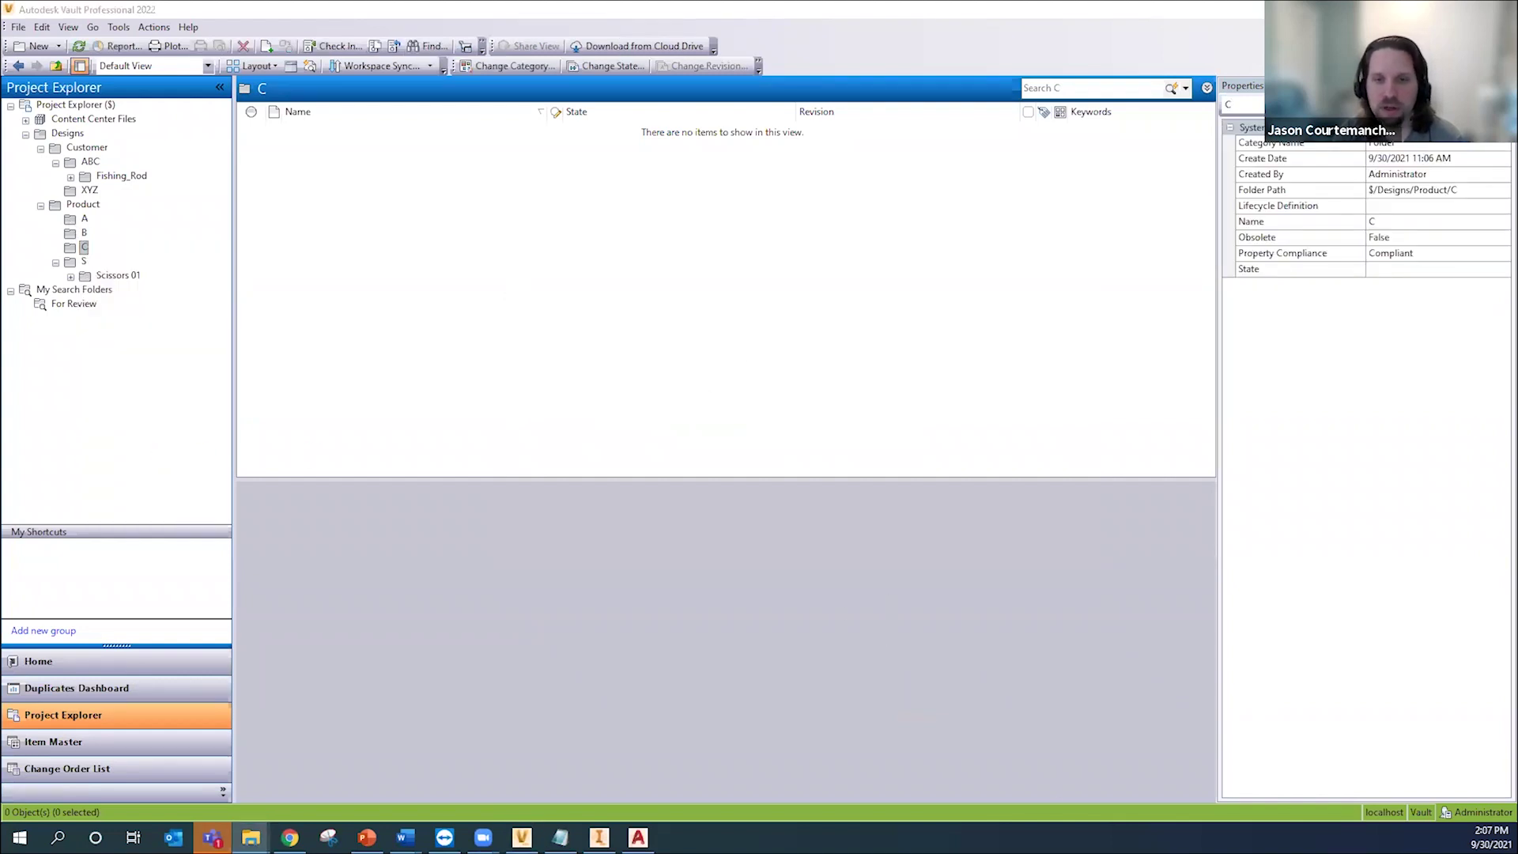
click(605, 299)
click(655, 366)
click(647, 348)
key(Delete)
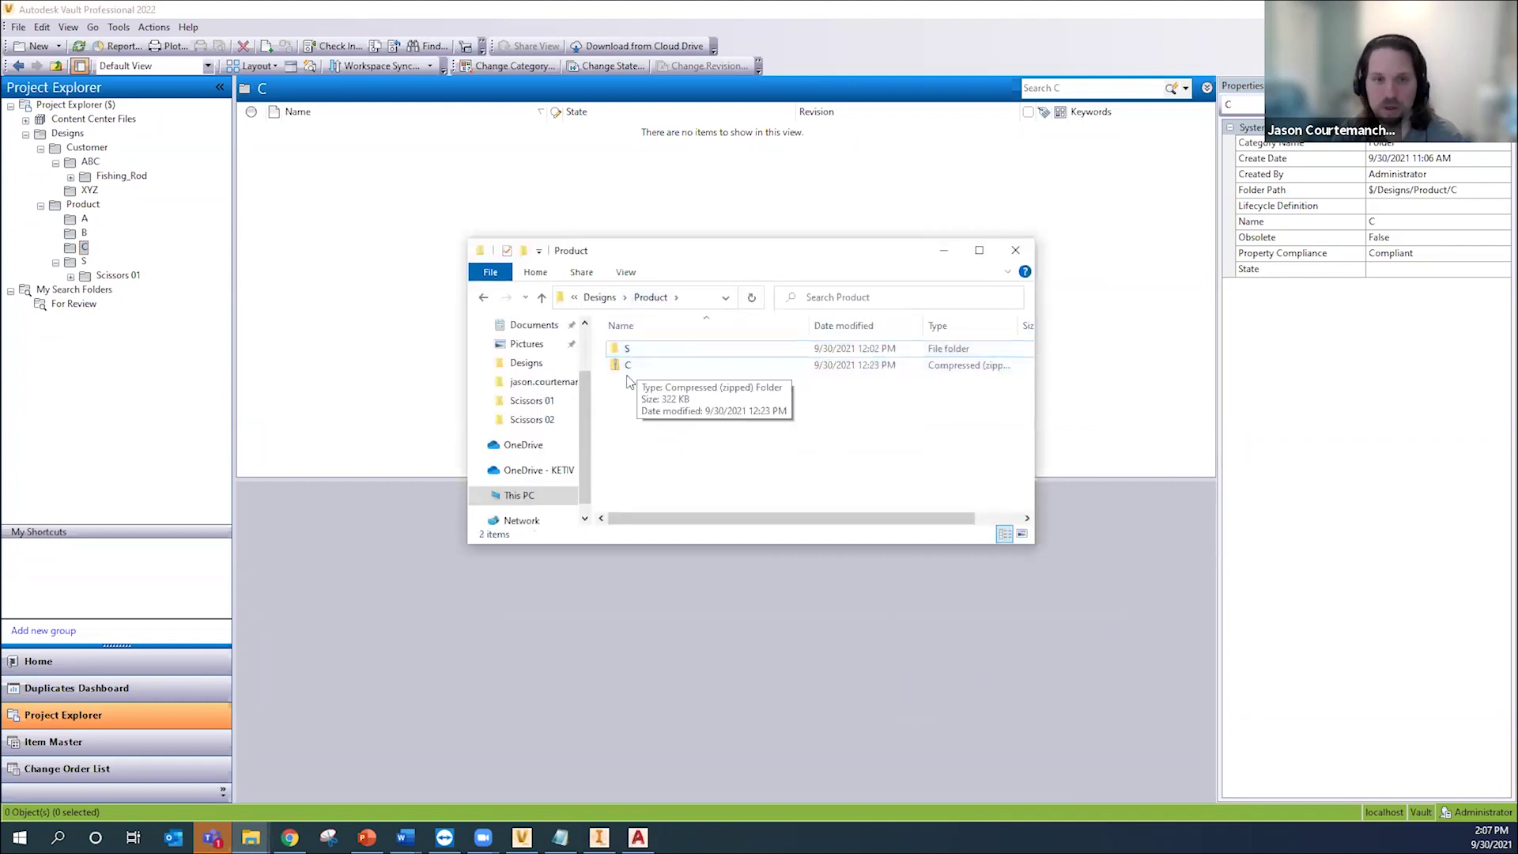
Step: Extract the compressed C folder to C:\_Vault\Designs\Product\ and return to Vault
right_click(638, 367)
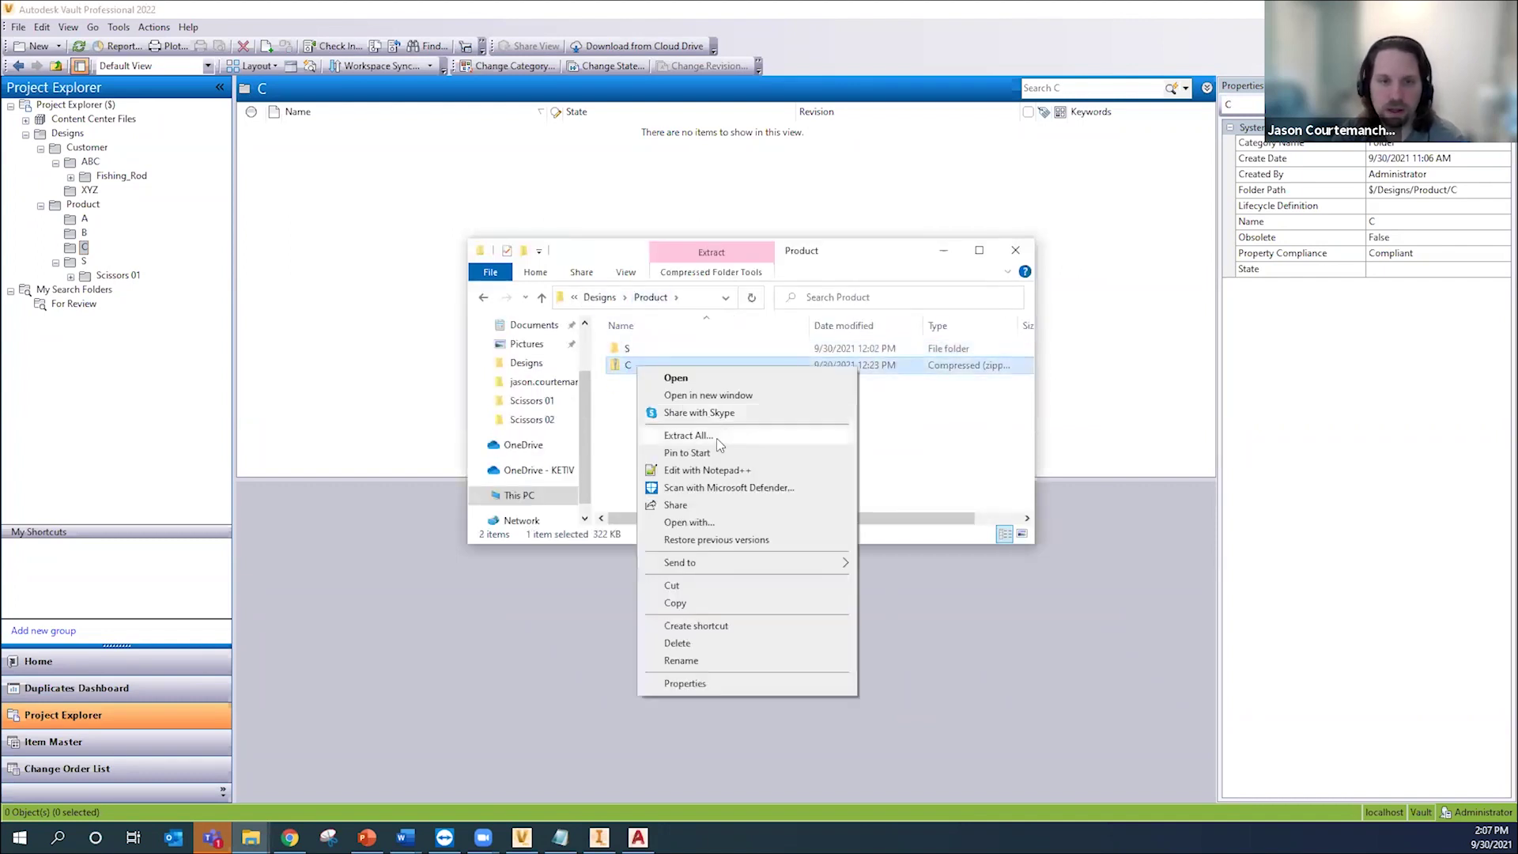
click(718, 434)
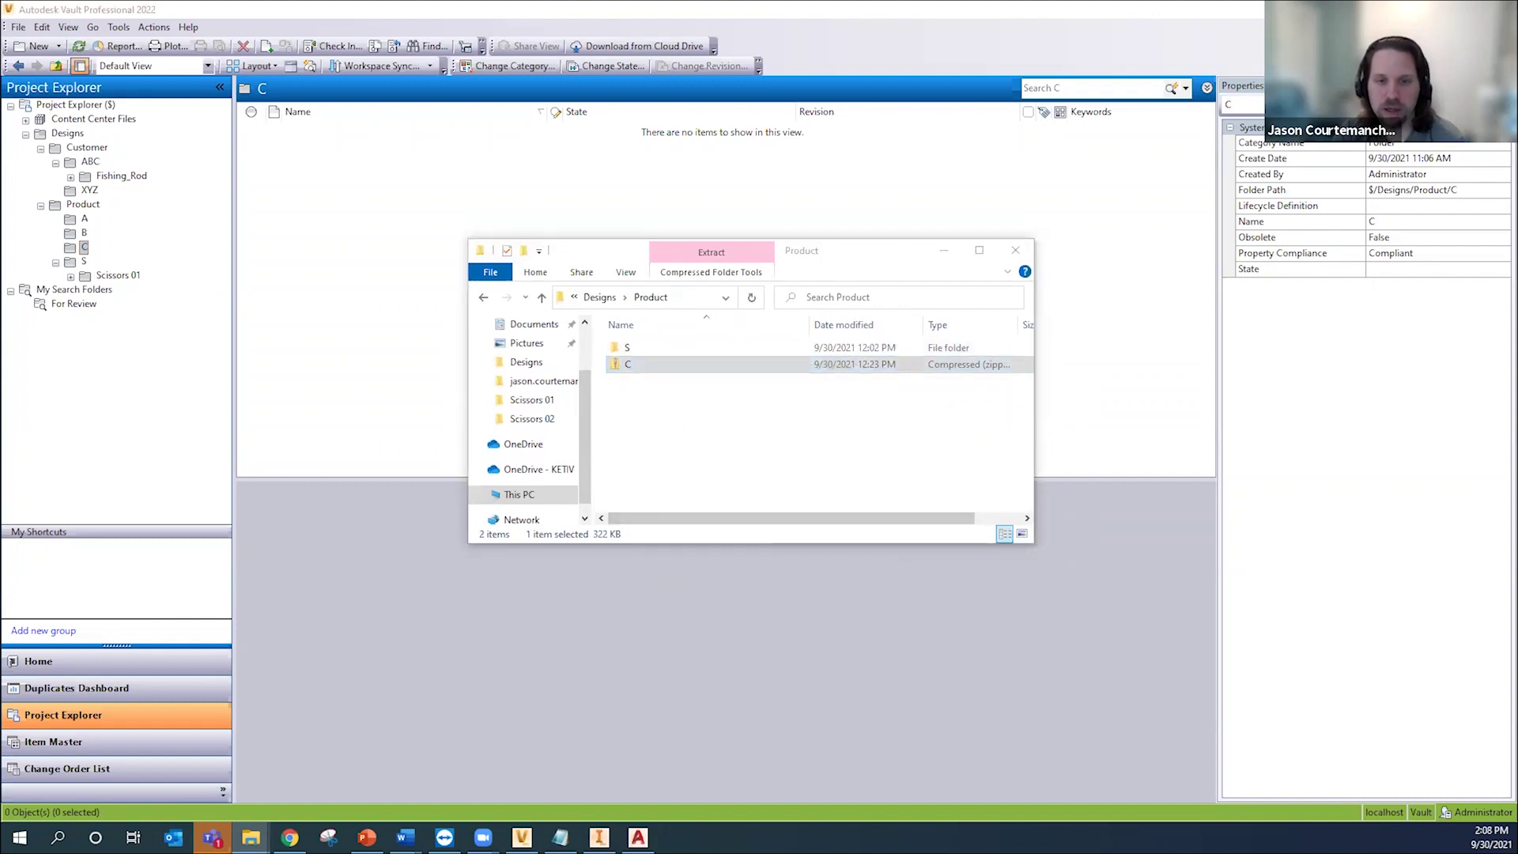
click(687, 509)
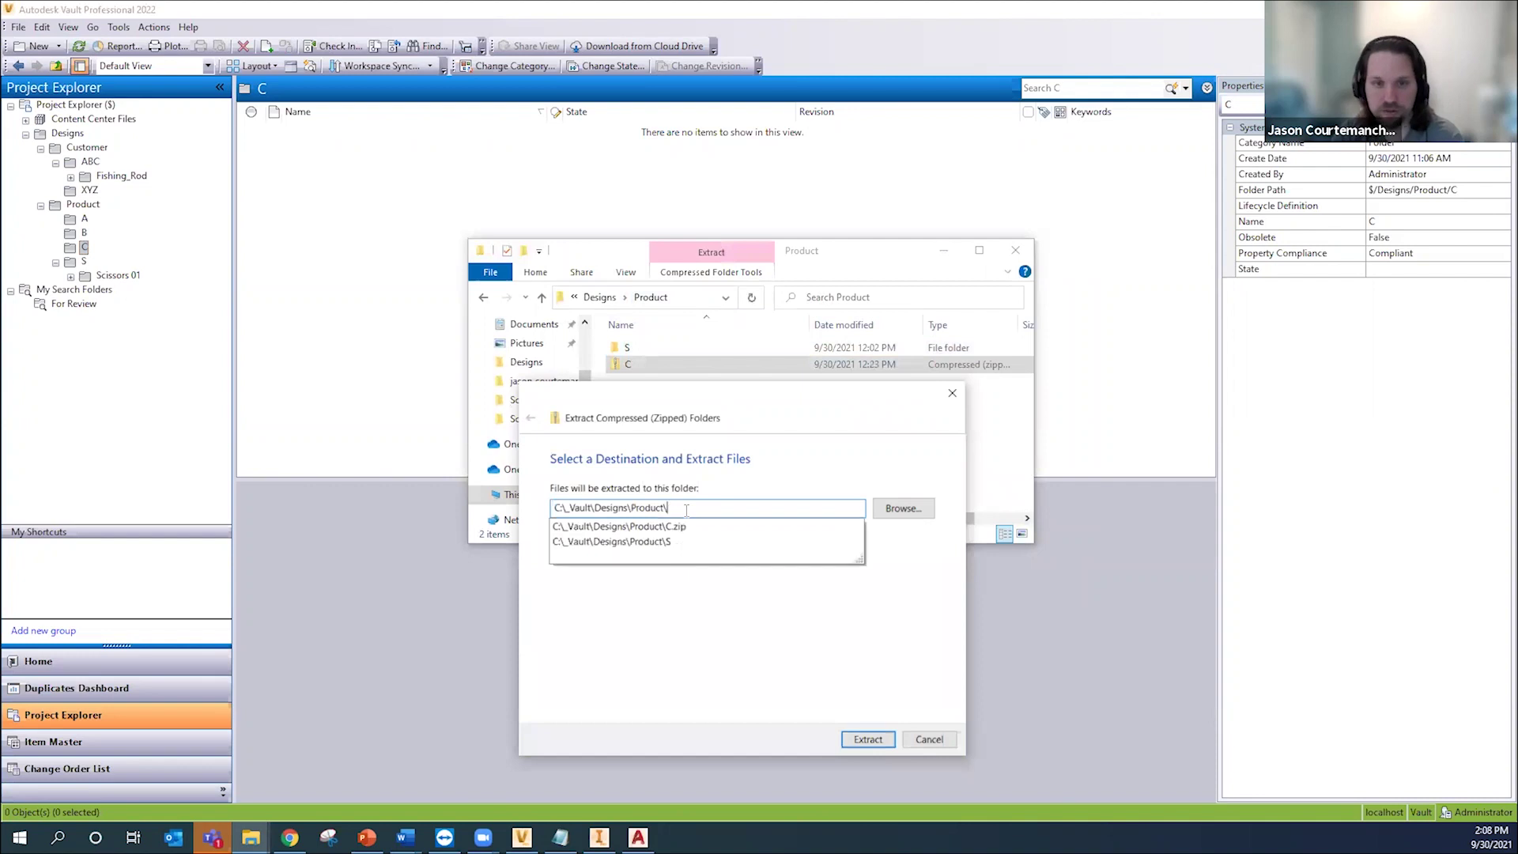
click(868, 739)
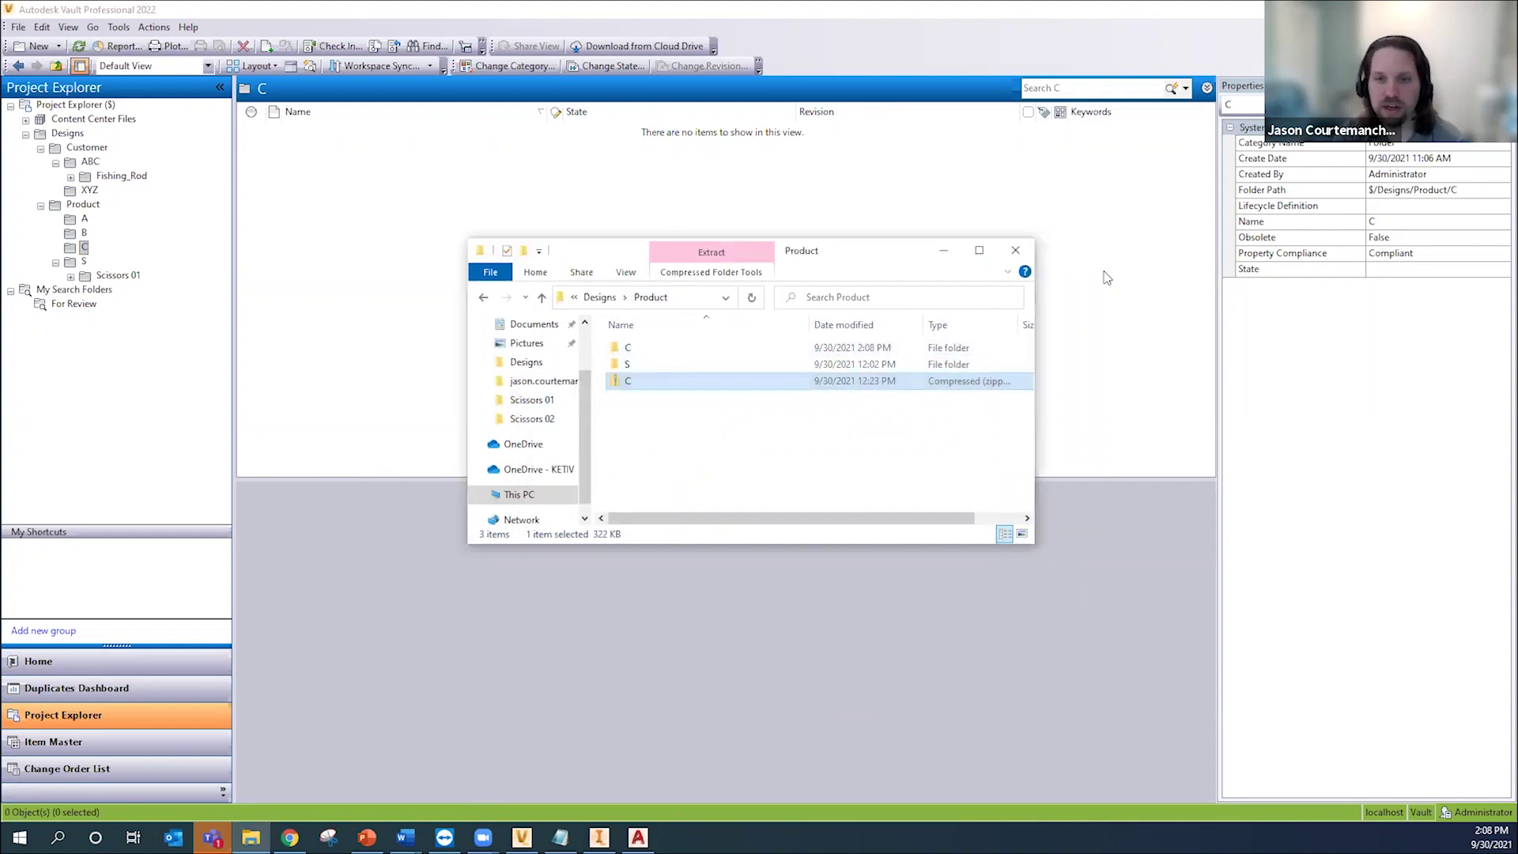
click(1015, 249)
click(702, 241)
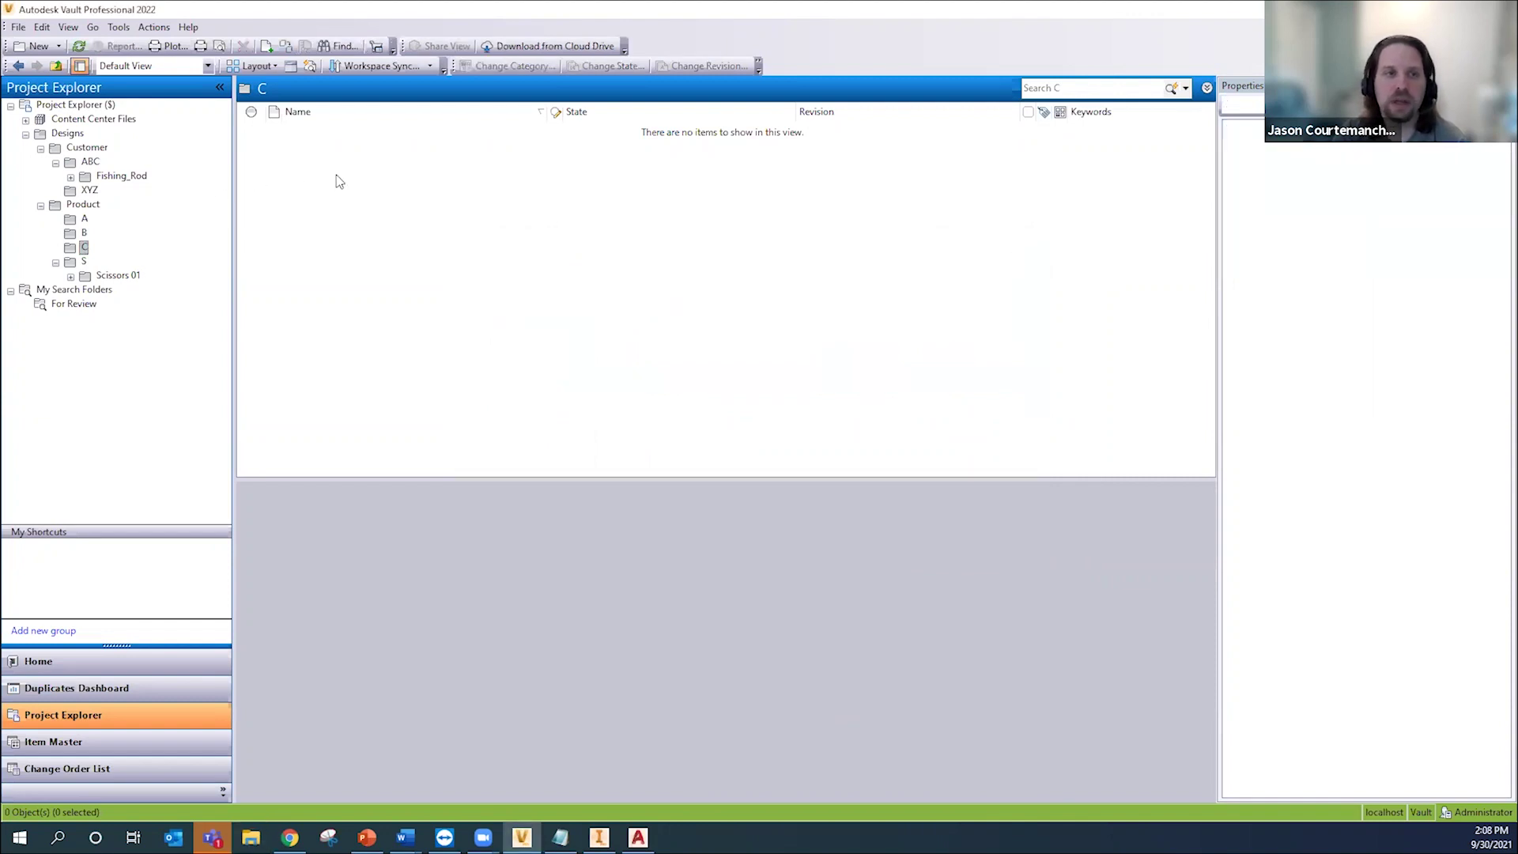
Step: In the vault's behavior settings, make <None> the default lifecycle definition for the Engineering file category
click(116, 27)
mouse_move(225, 142)
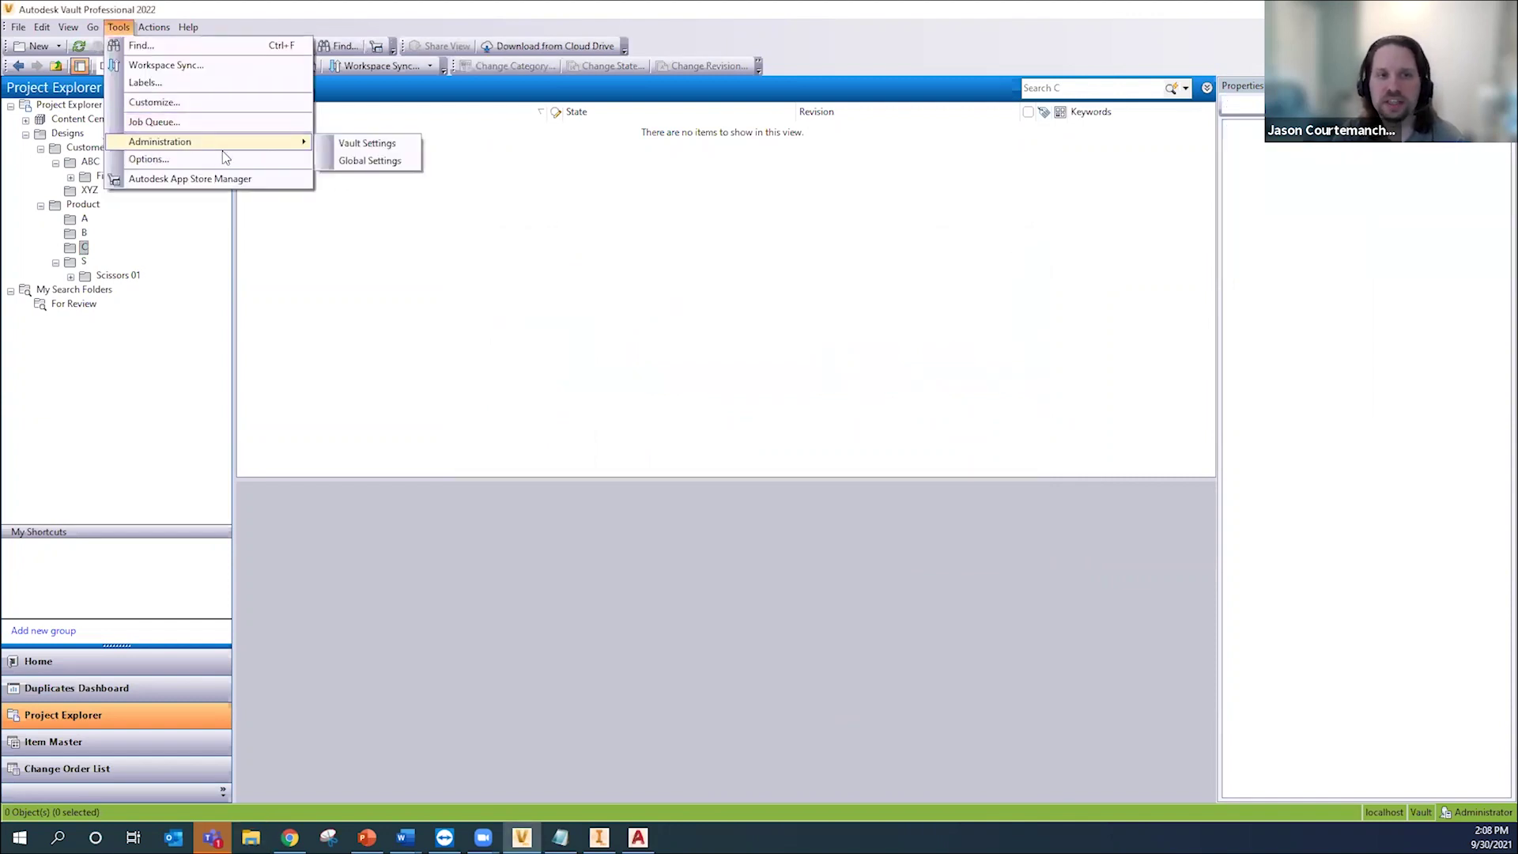
click(368, 144)
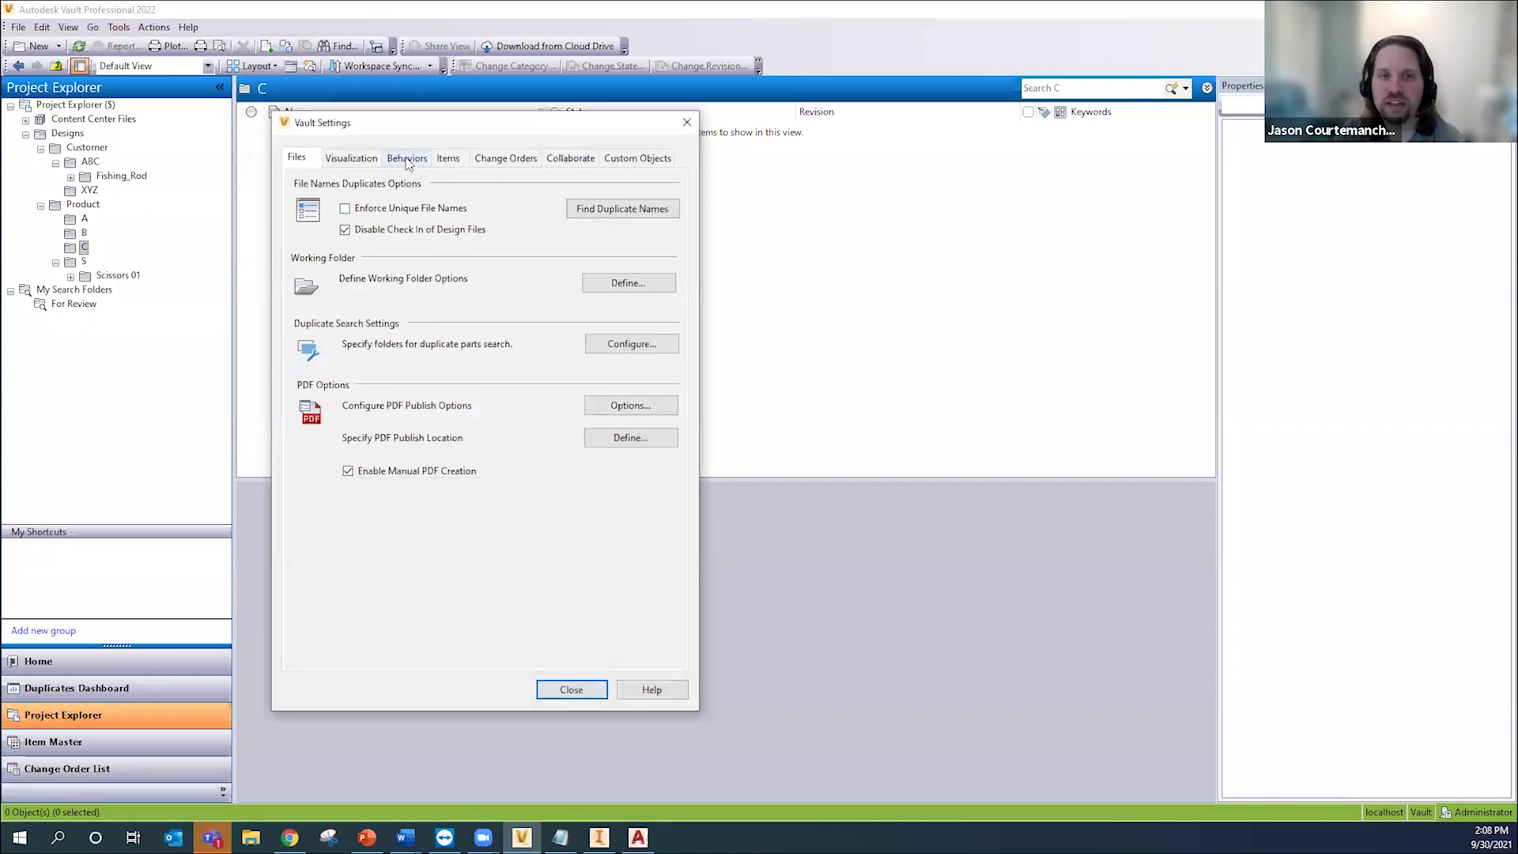
click(406, 158)
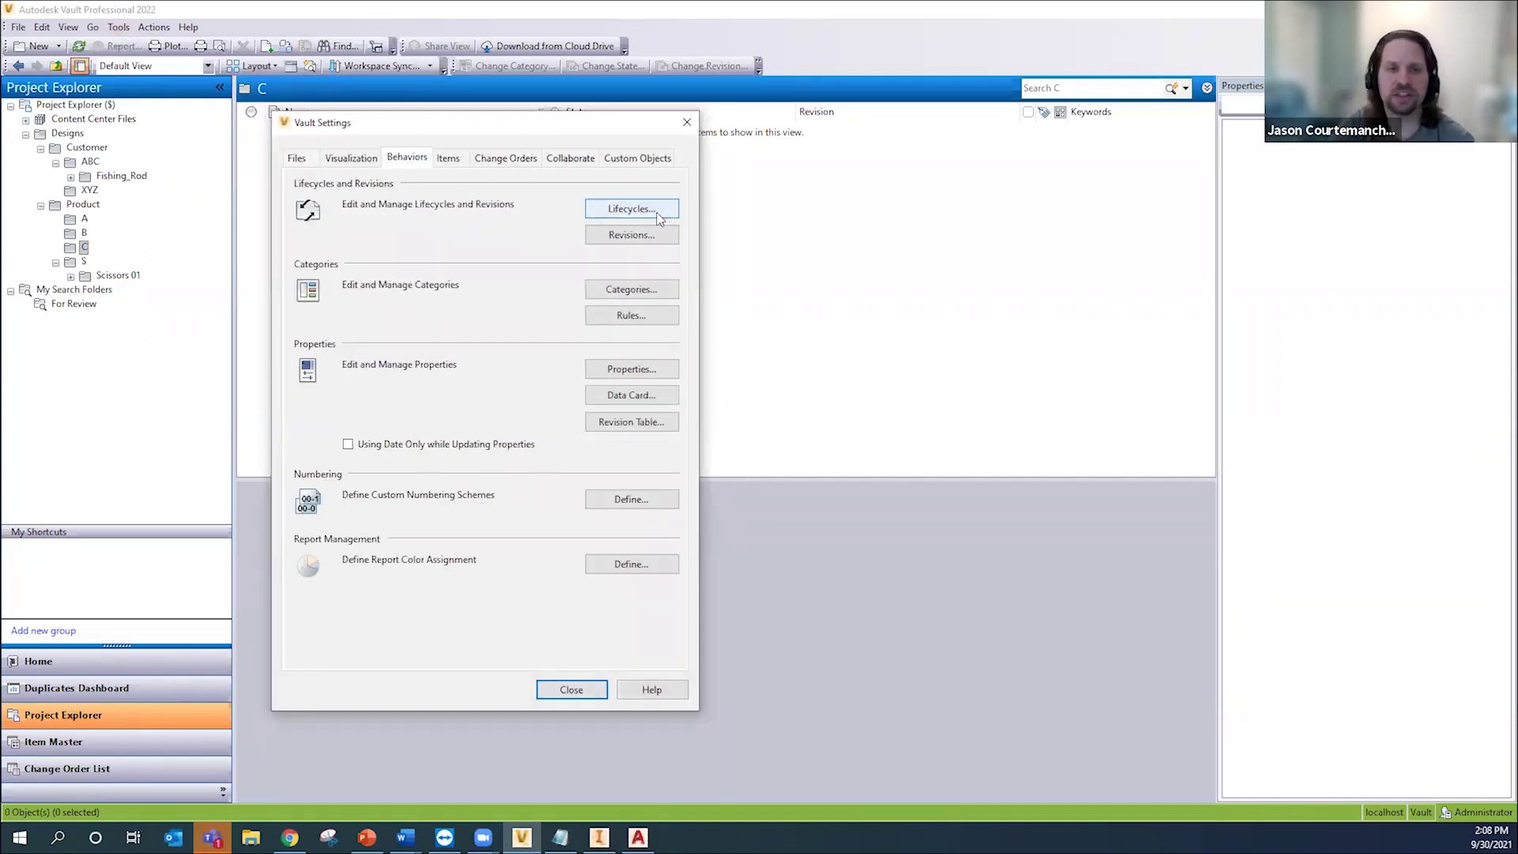
click(636, 288)
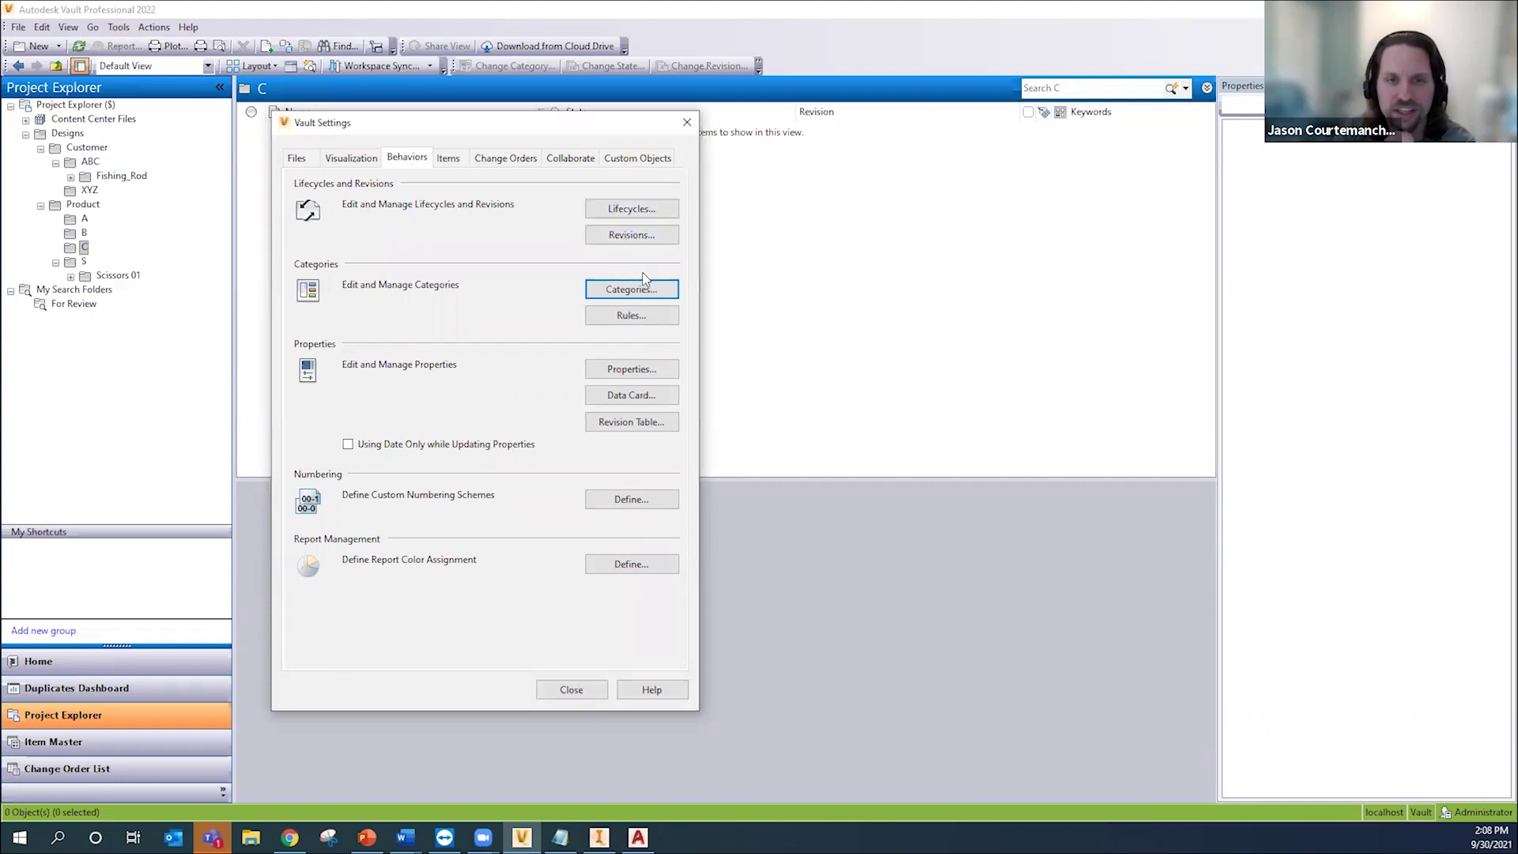
click(594, 339)
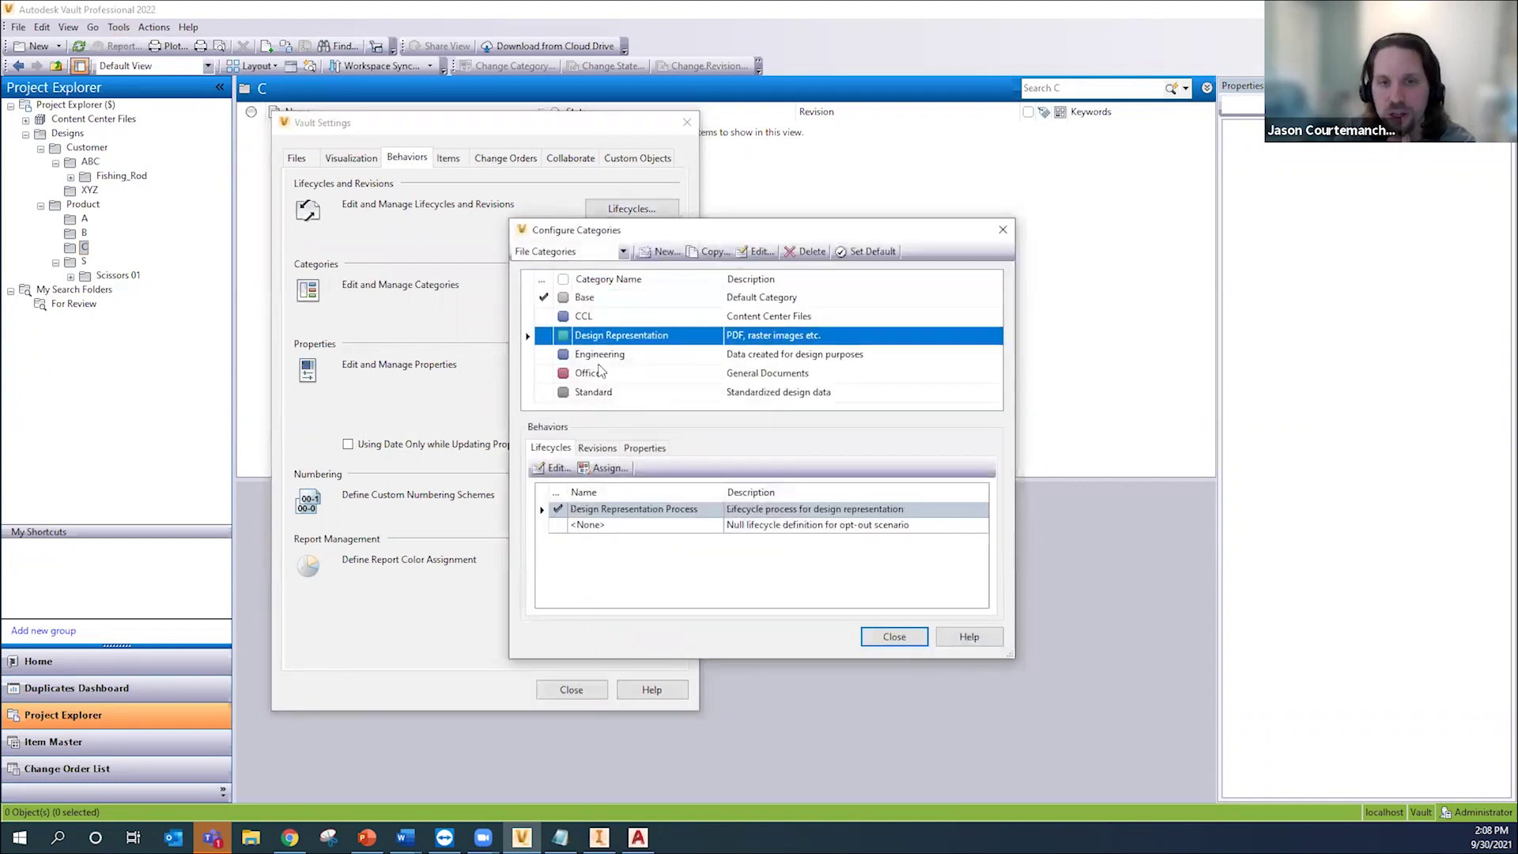
click(599, 356)
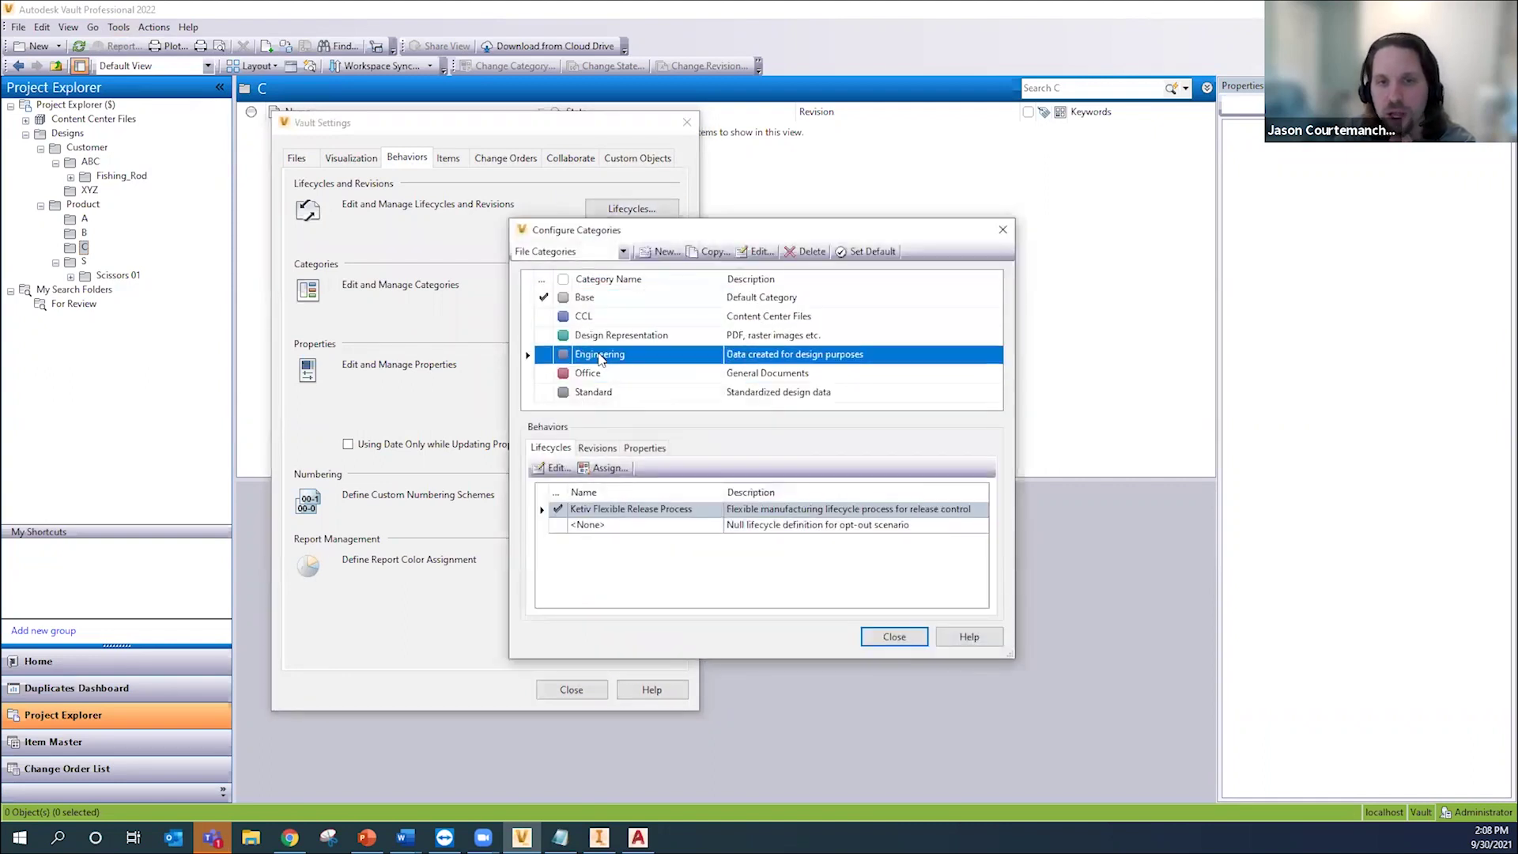
click(603, 468)
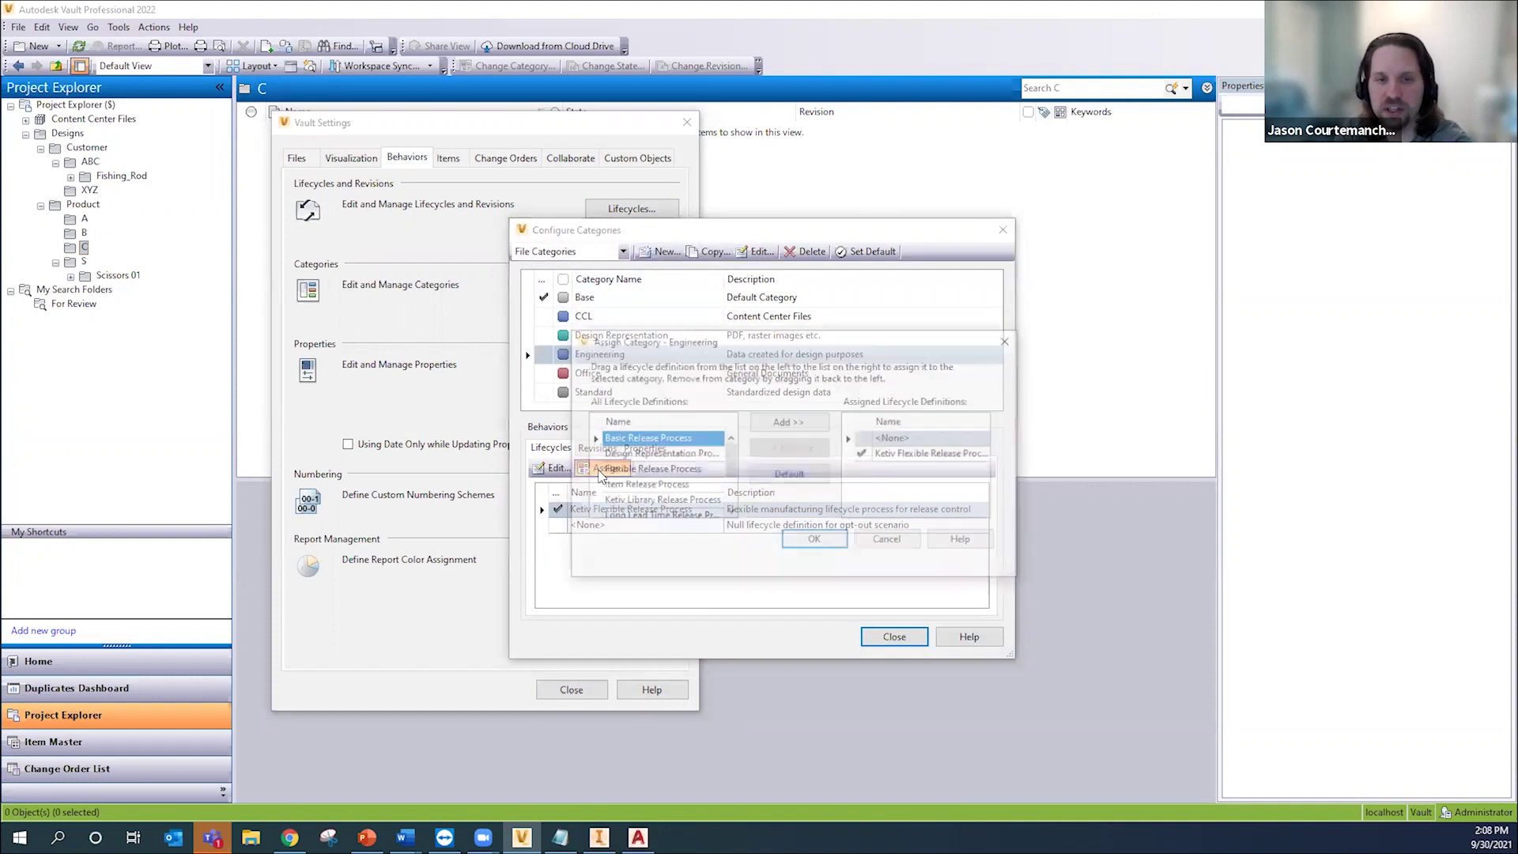
click(893, 438)
click(790, 474)
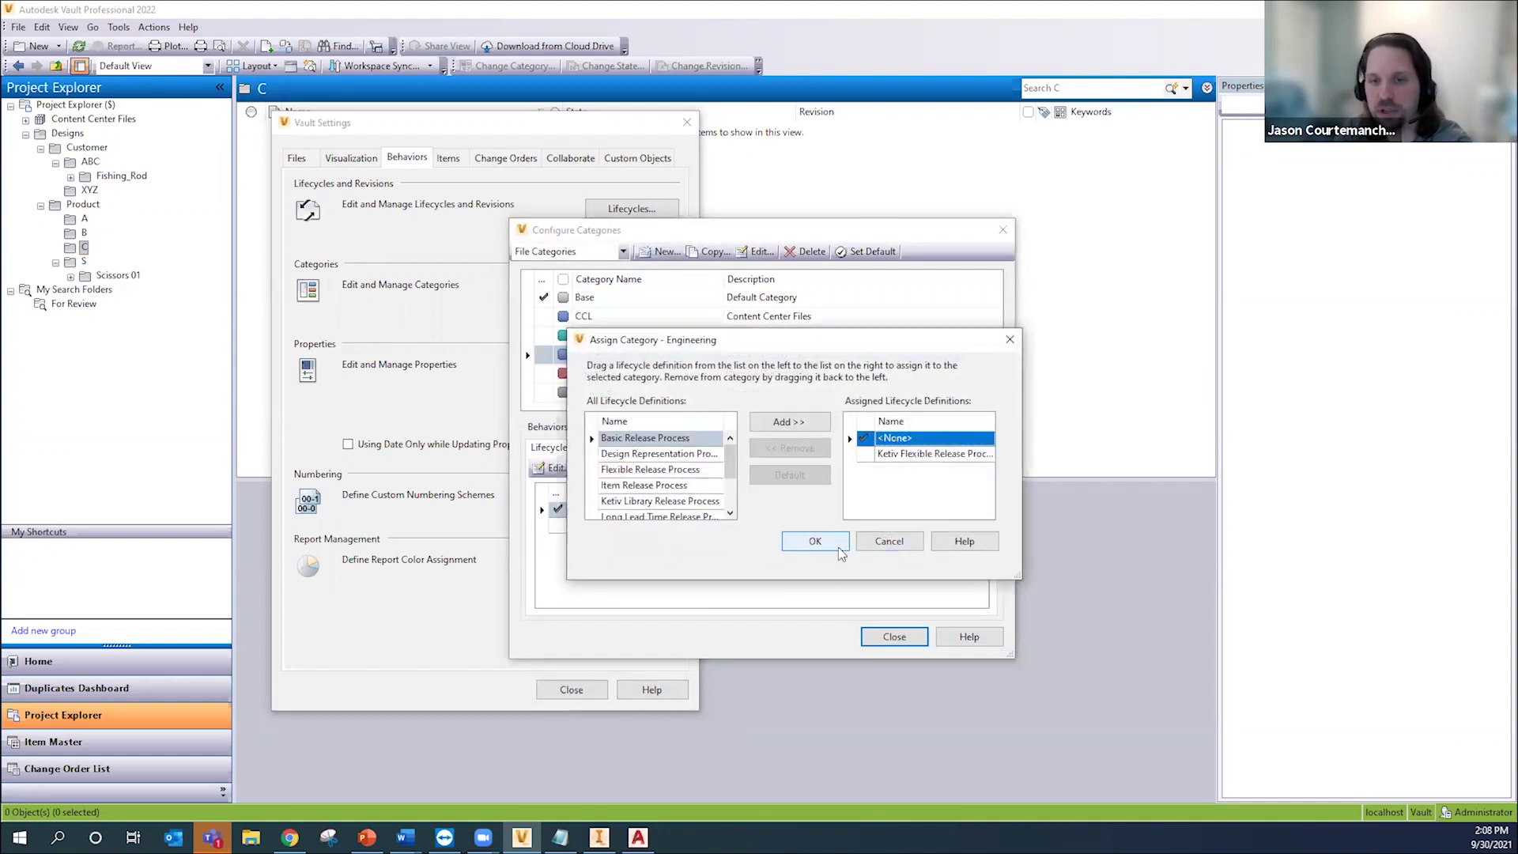
click(837, 546)
Step: Make <None> the default revision scheme for the Engineering category and close the vault settings
click(597, 449)
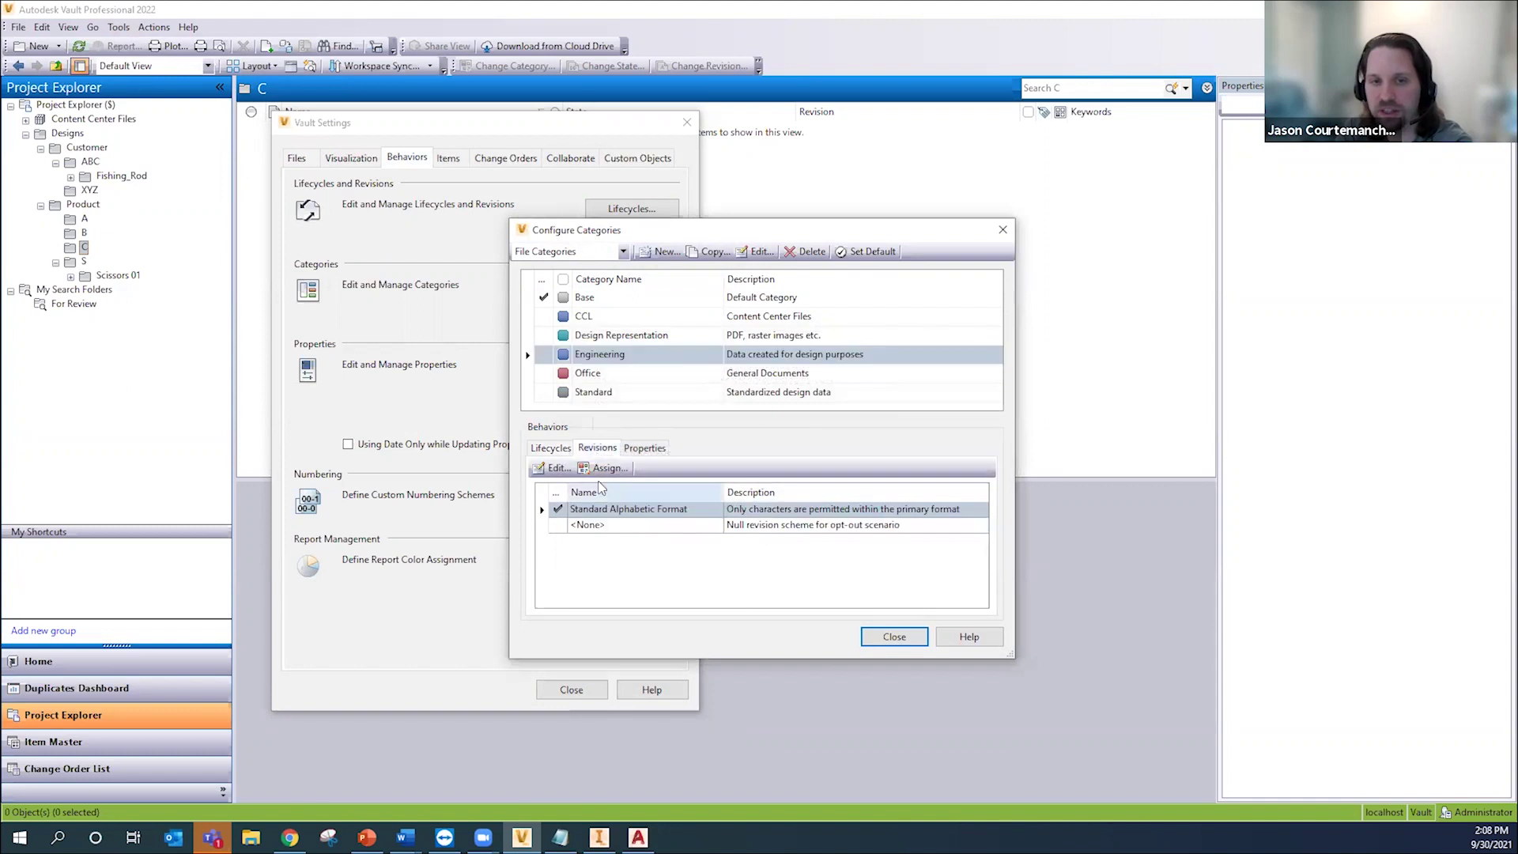
click(608, 468)
click(893, 438)
click(789, 474)
click(815, 541)
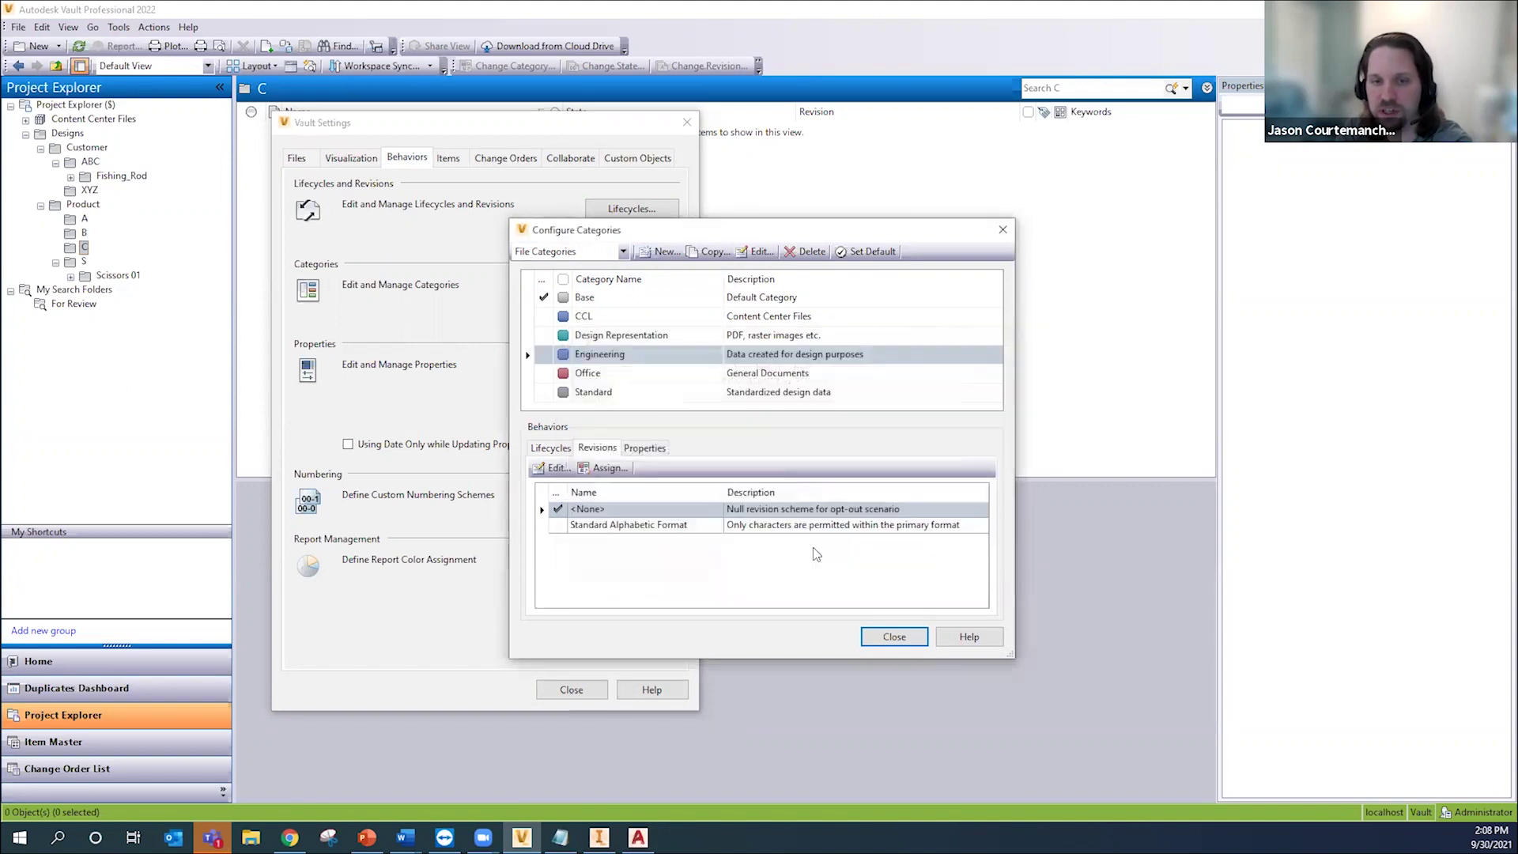
click(877, 640)
click(568, 689)
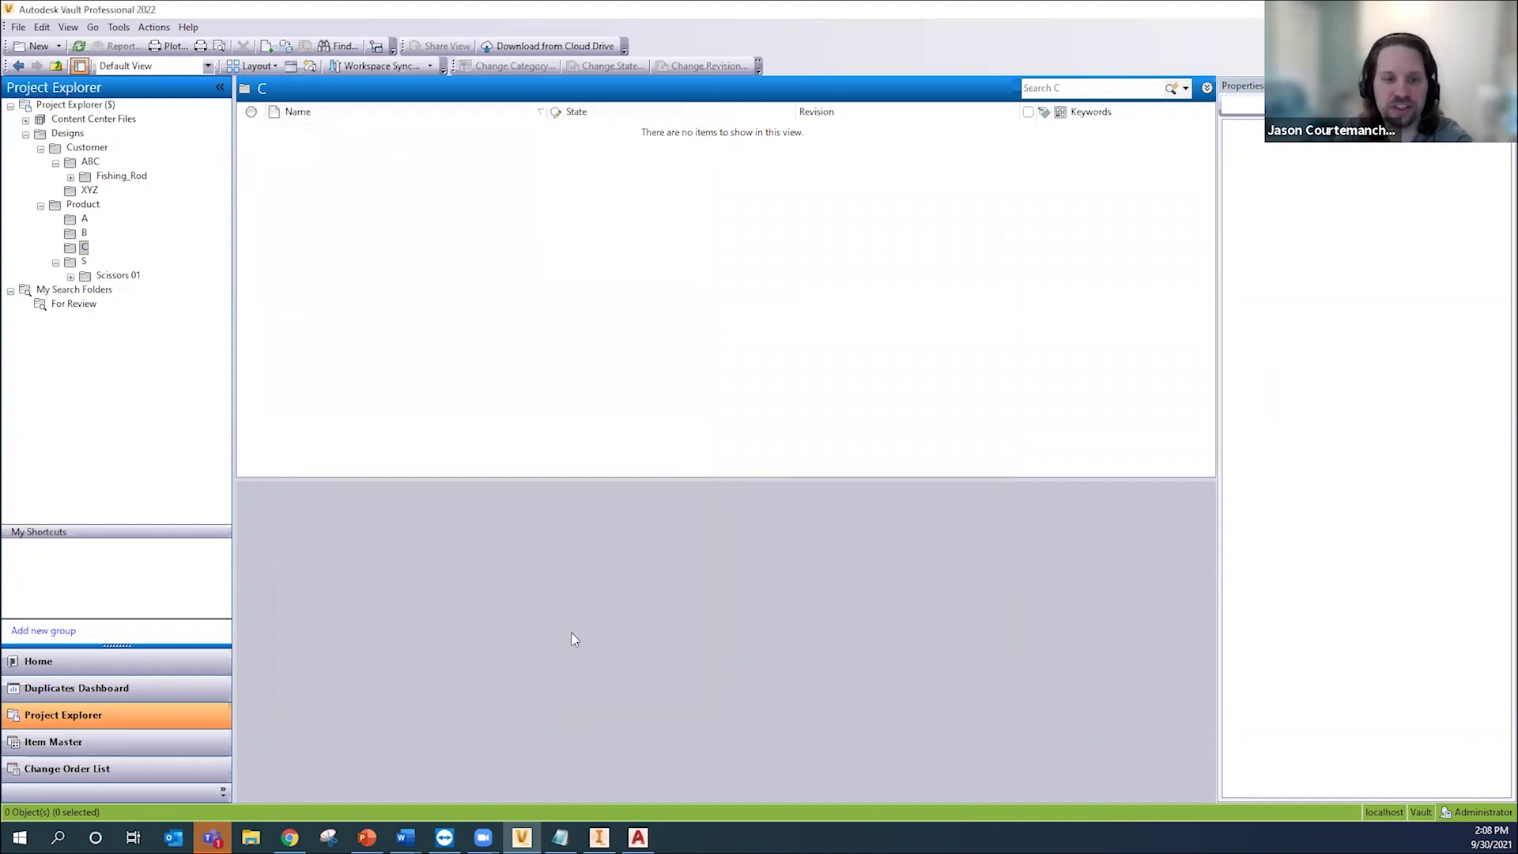
Step: Switch to Inventor and open the C1-Part1 drawing from the C folder
click(598, 838)
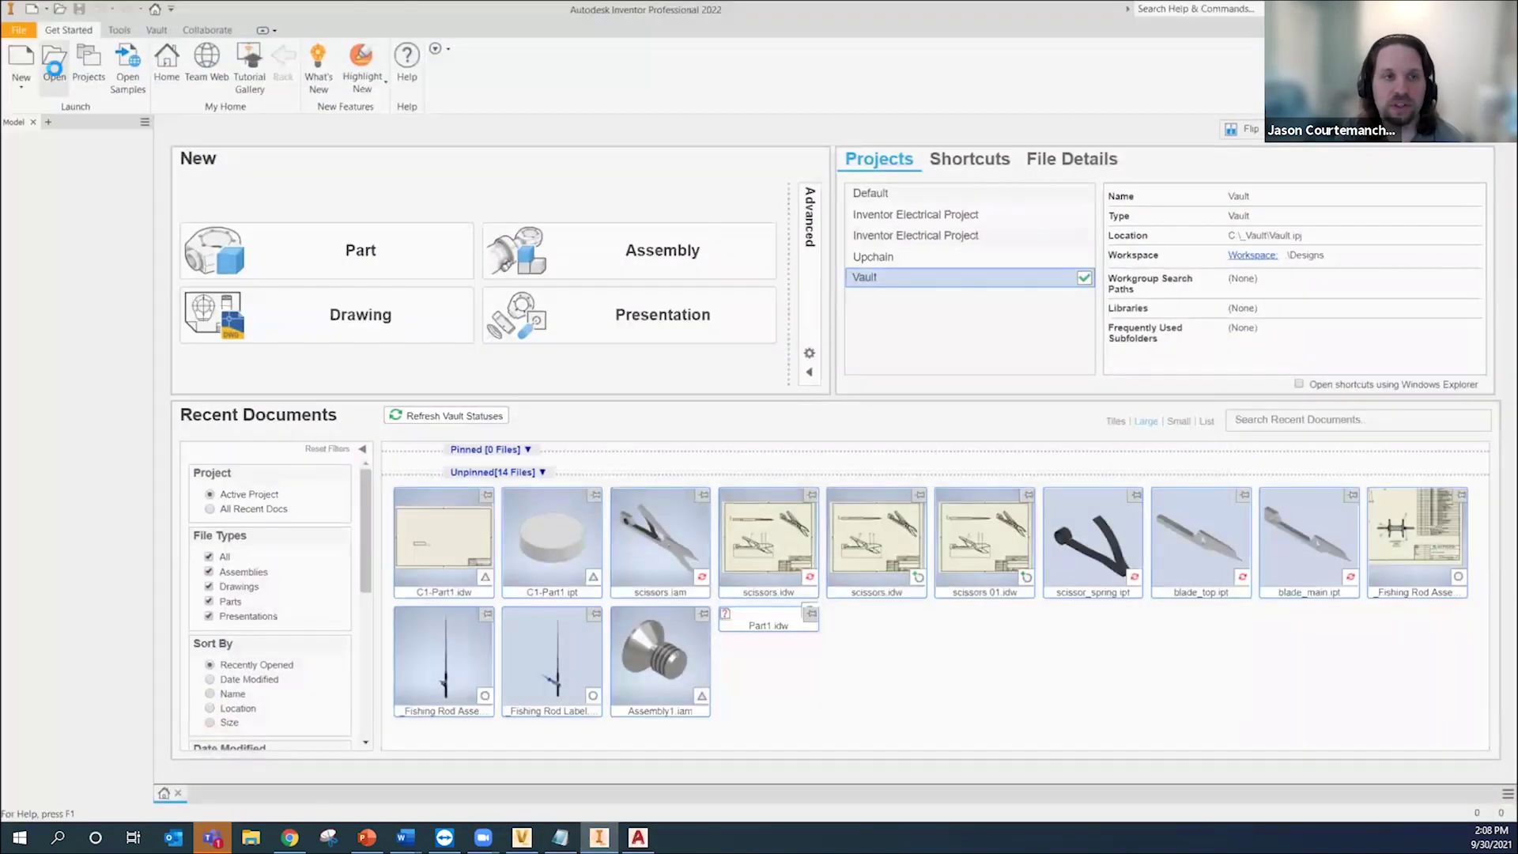
click(54, 67)
click(700, 345)
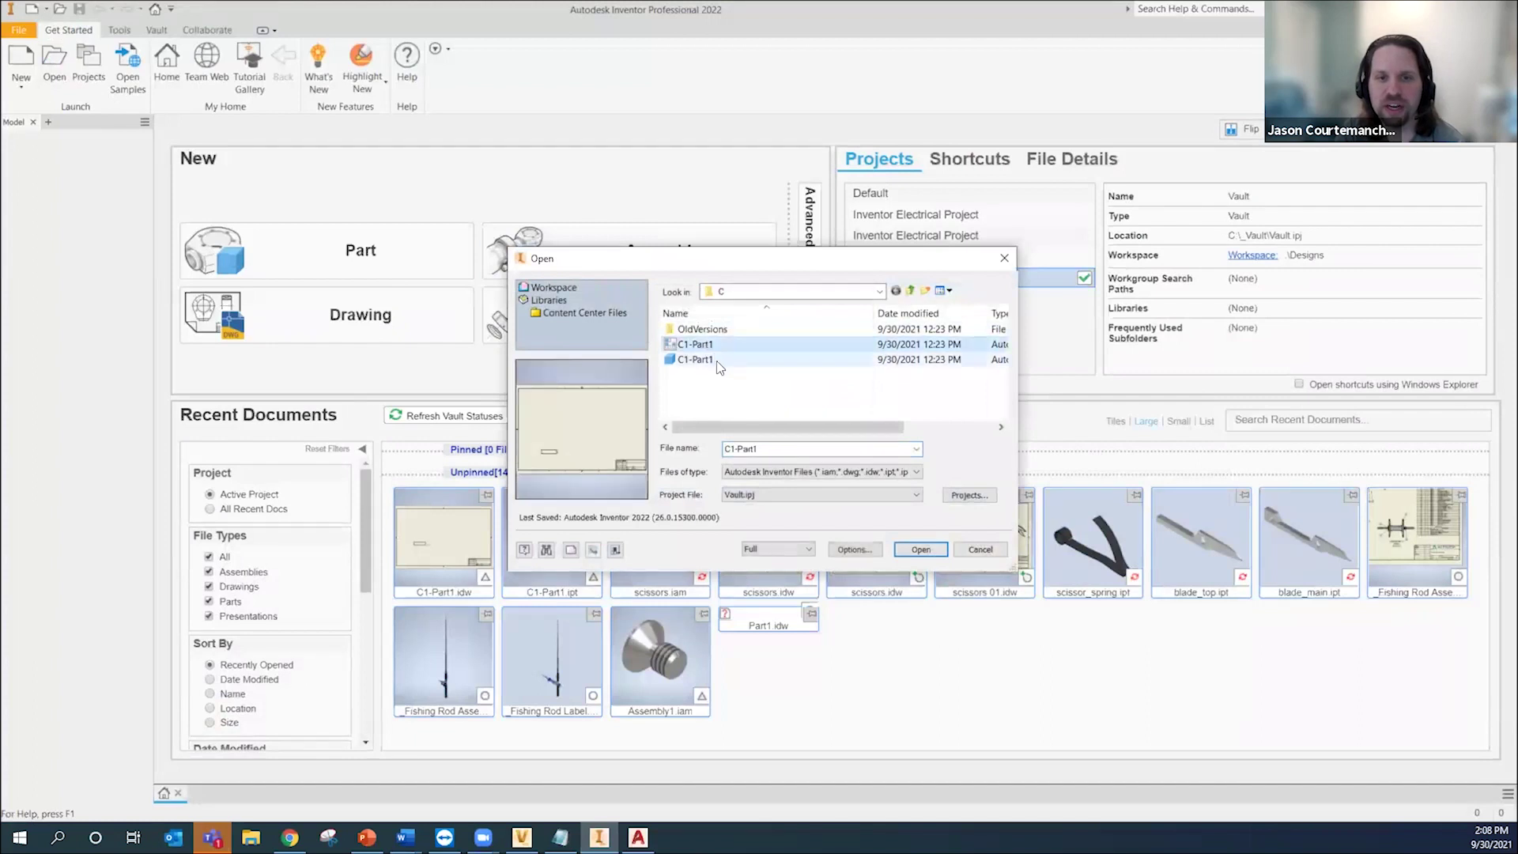
click(917, 549)
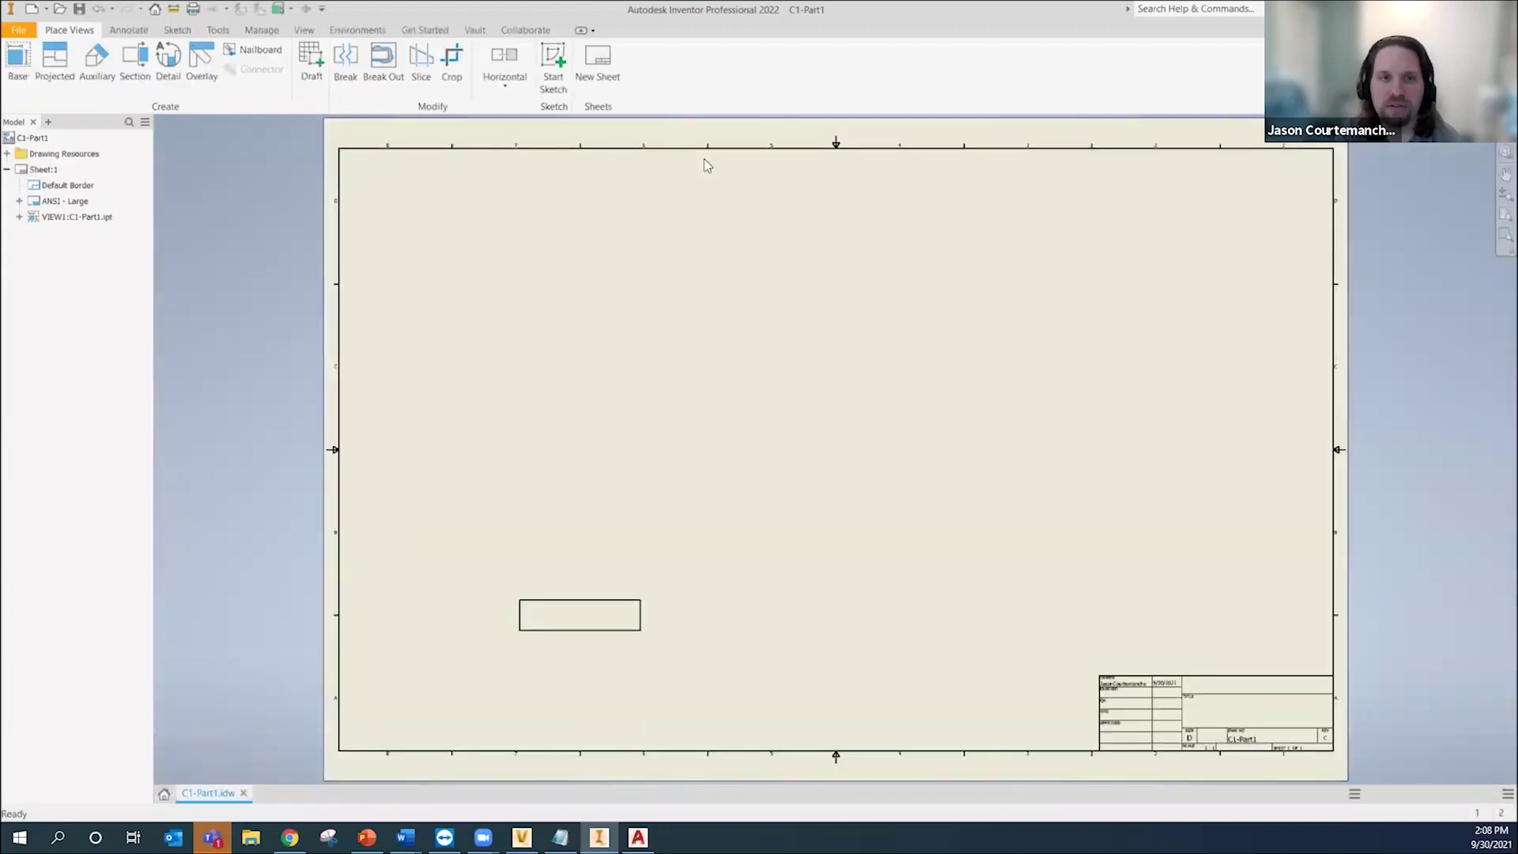
Step: Check the C1-Part1.idw drawing in to the vault together with C1-Part1.ipt, without a comment
right_click(1403, 164)
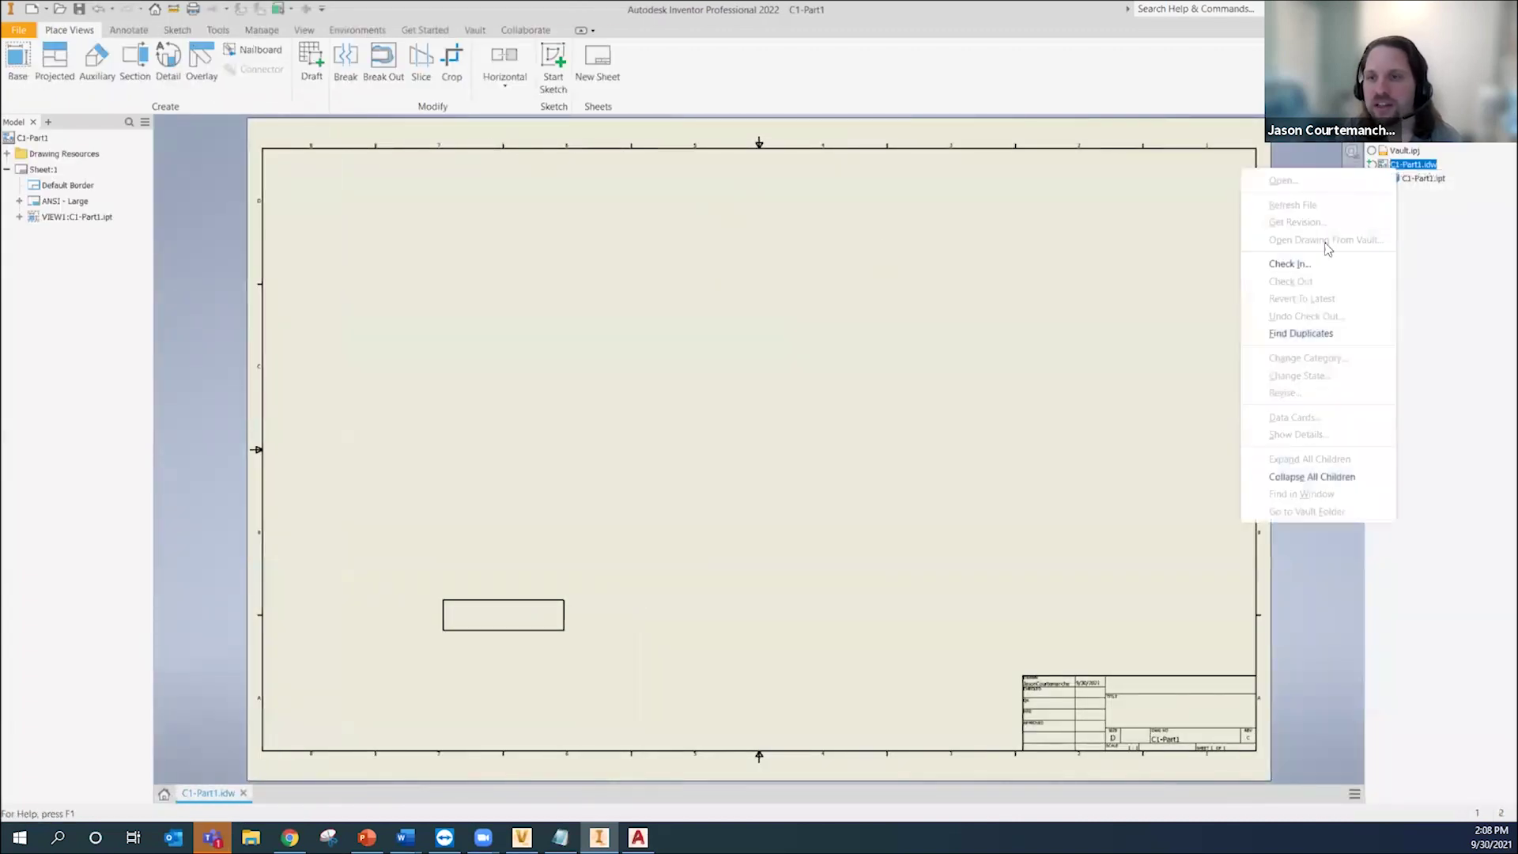
click(1306, 263)
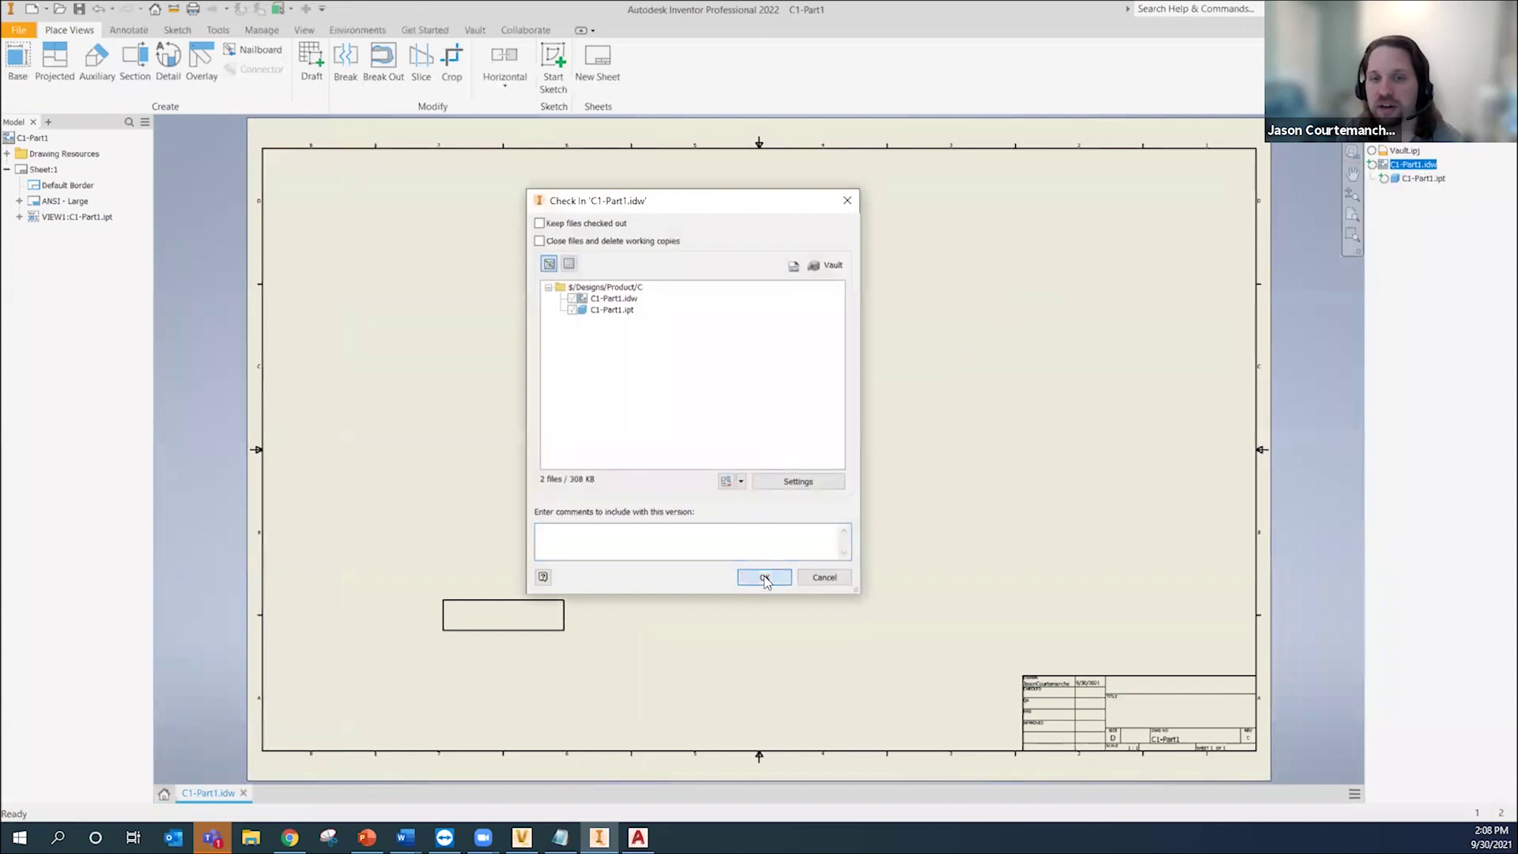
click(764, 578)
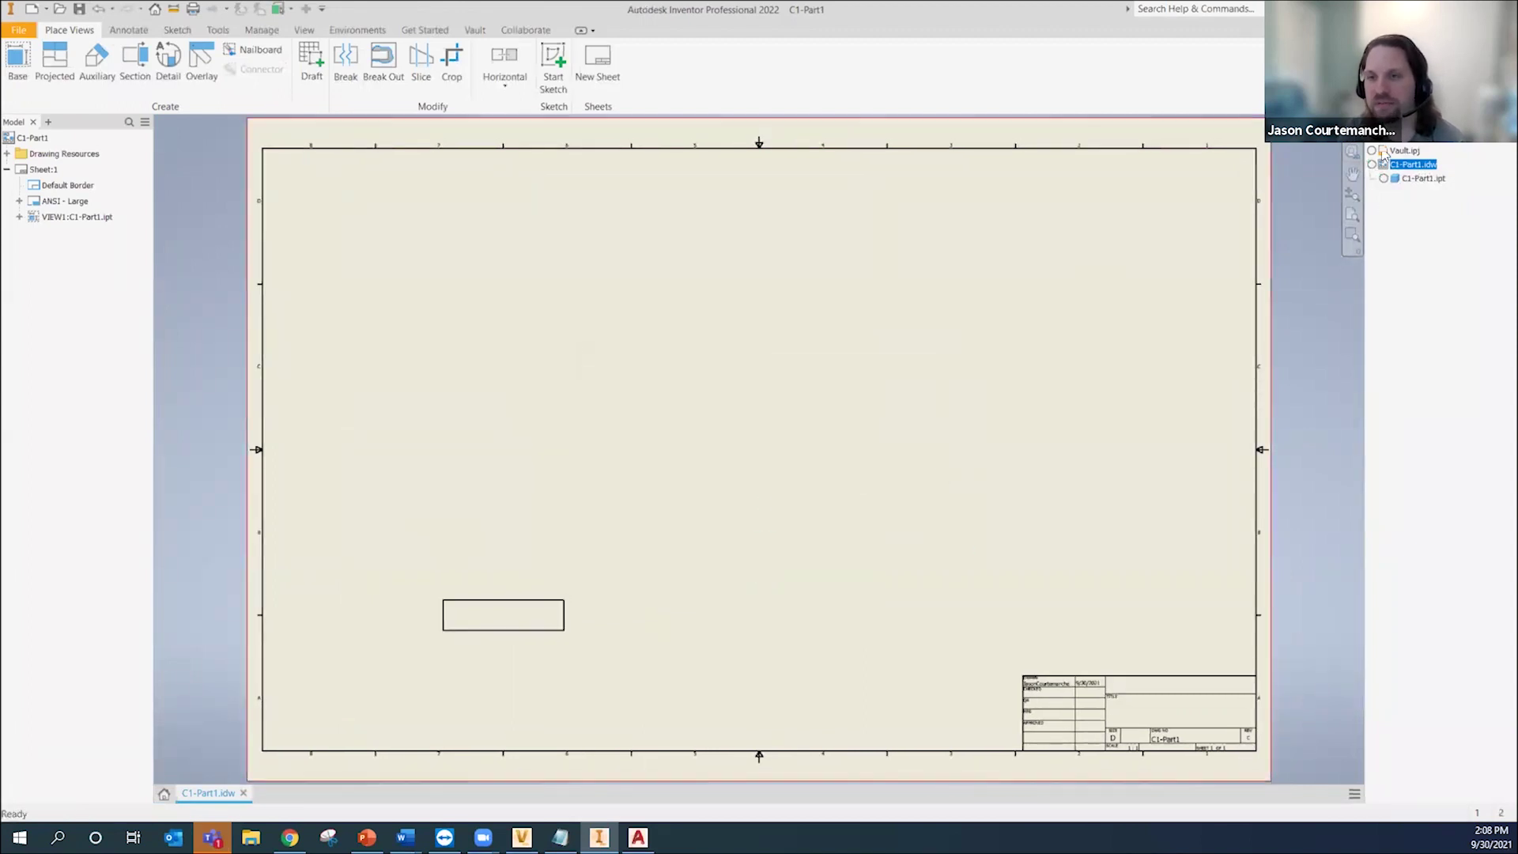
Step: Switch to Vault, refresh folder C and inspect the state and revision of C1-Part1.ipt
click(522, 837)
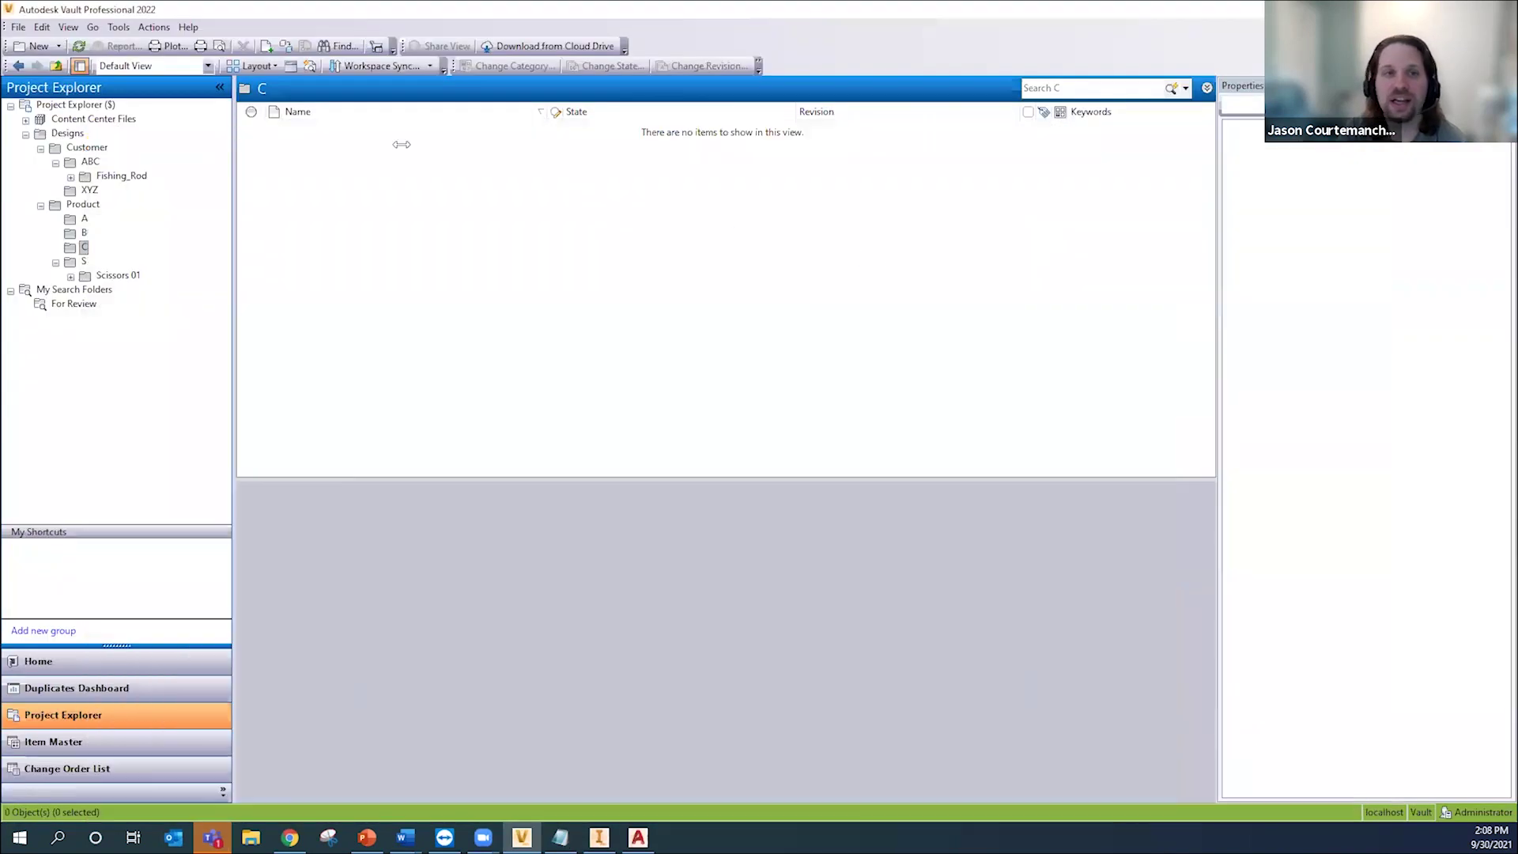
click(79, 46)
click(673, 146)
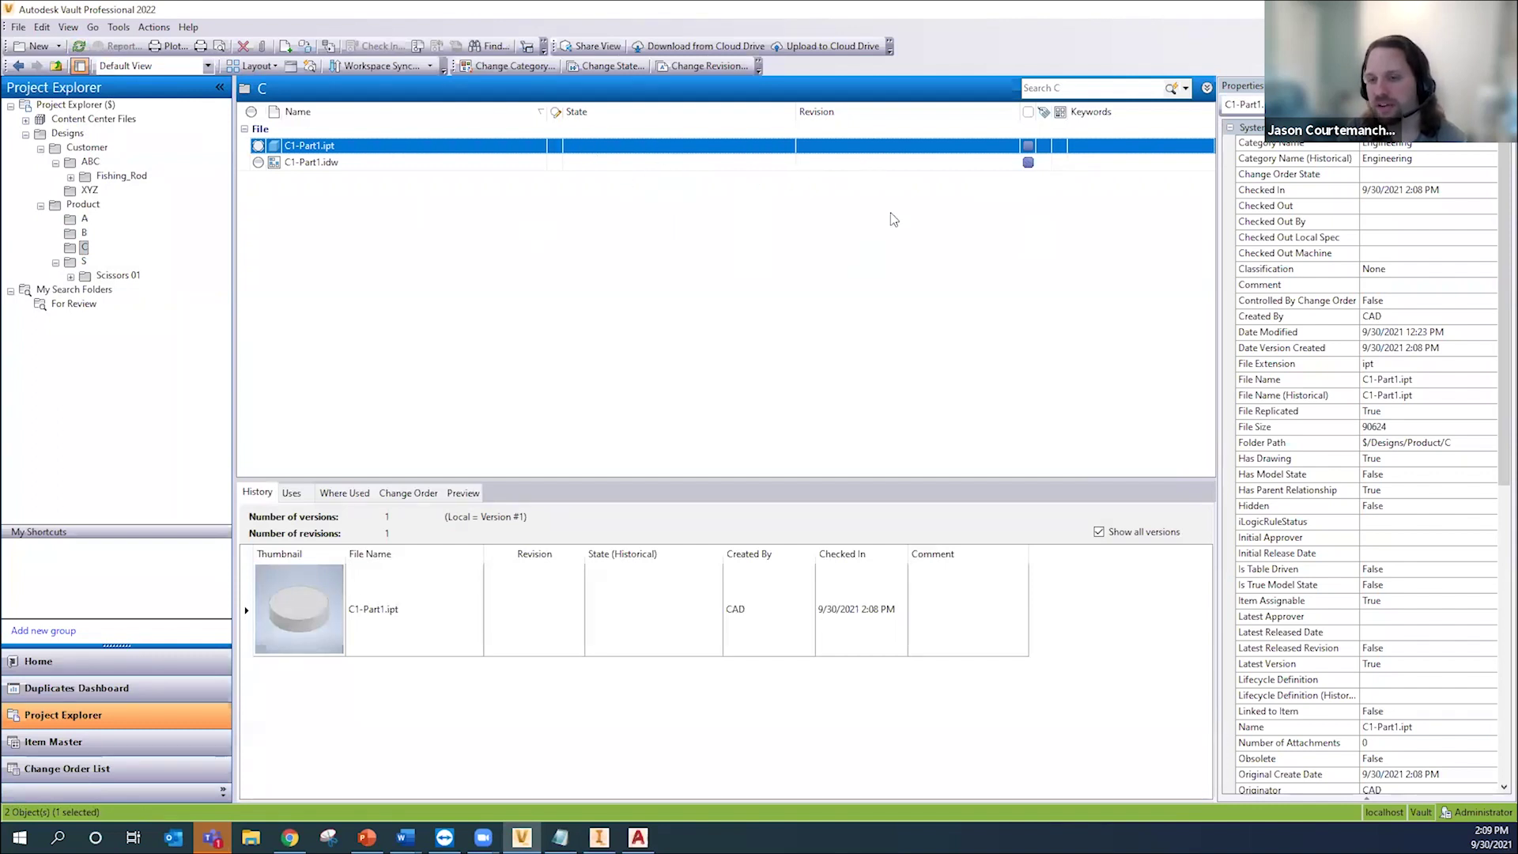
Step: Assign an item to C1-Part1.idw and save it
right_click(350, 163)
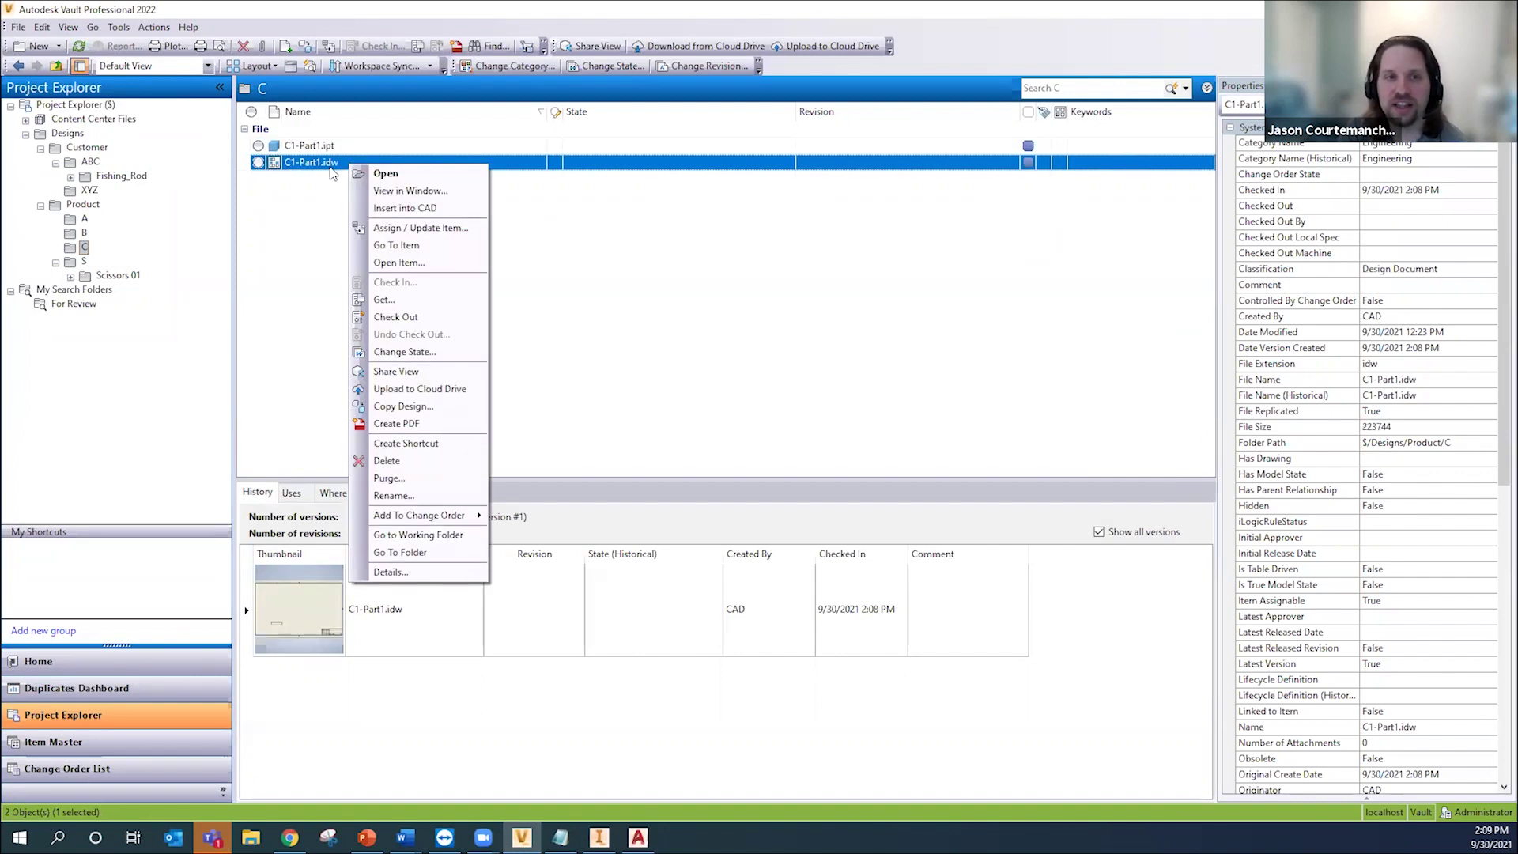
click(425, 229)
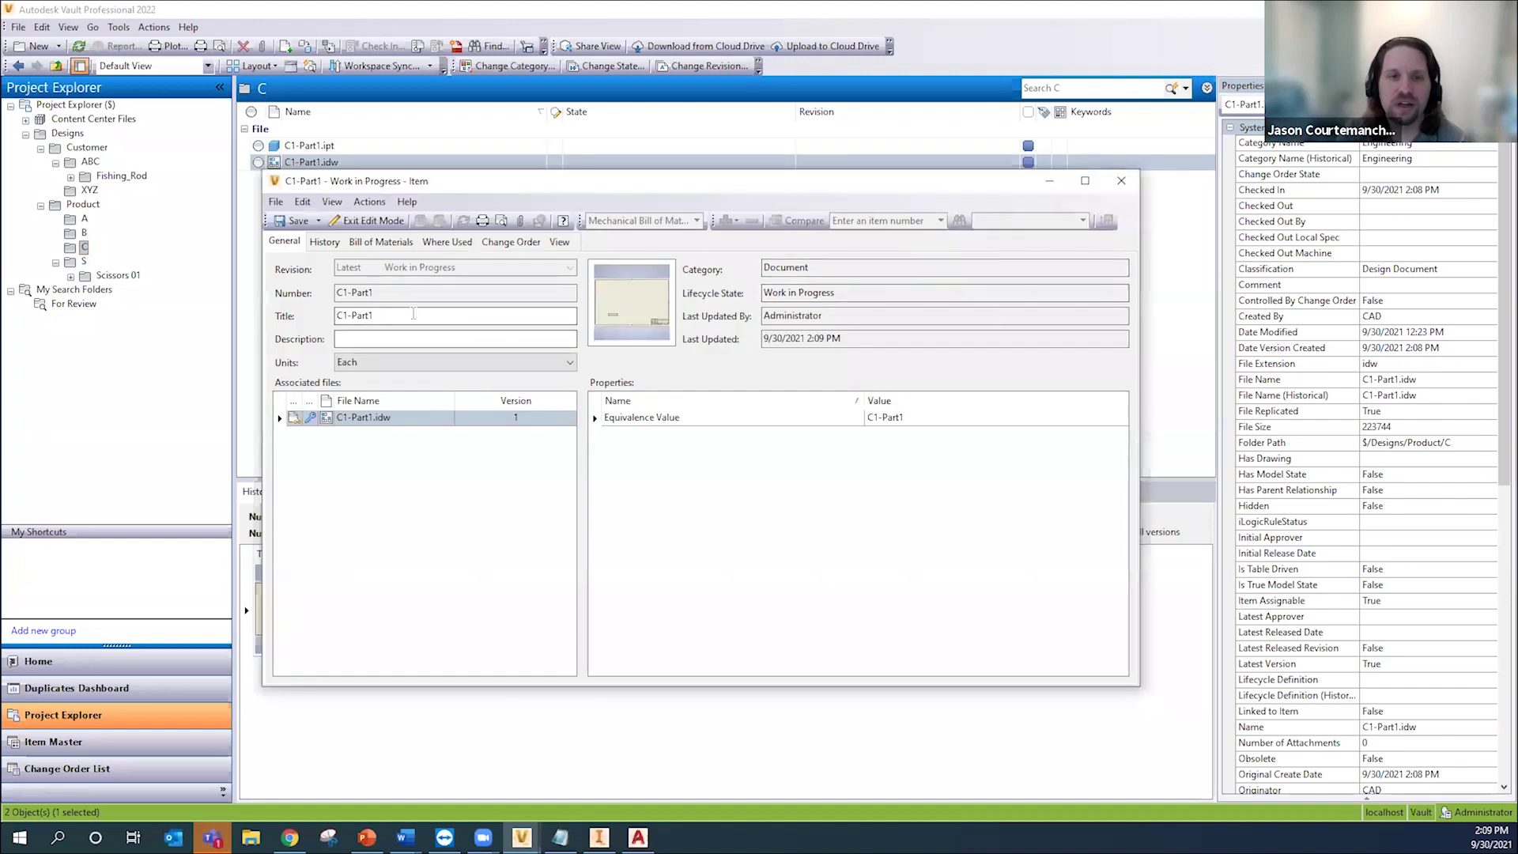
click(292, 222)
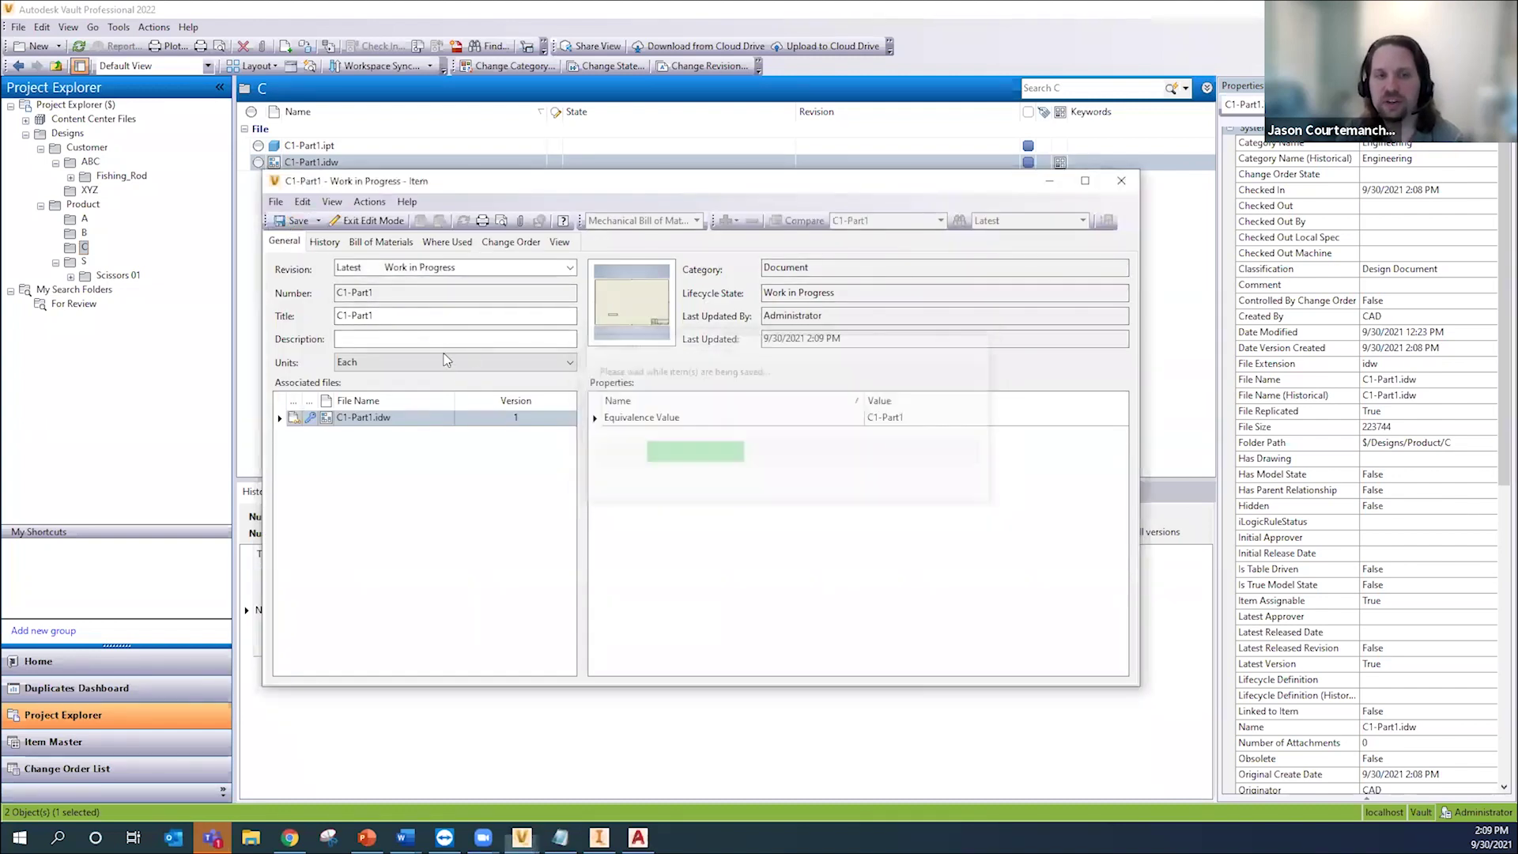
Step: Review the C1-Part1 item's revision history and exit the item's edit mode
click(324, 241)
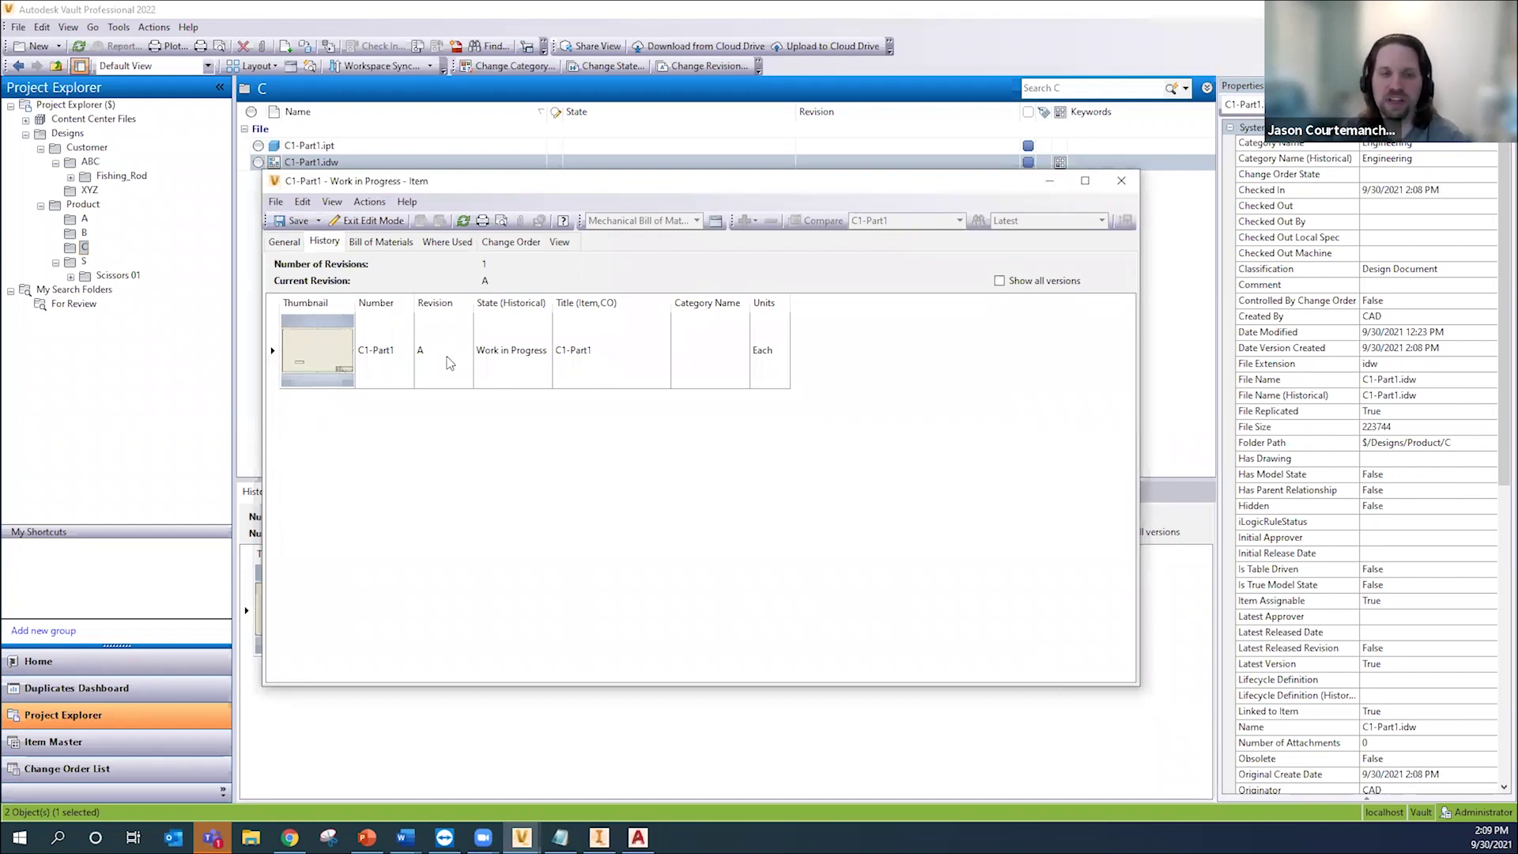
click(284, 242)
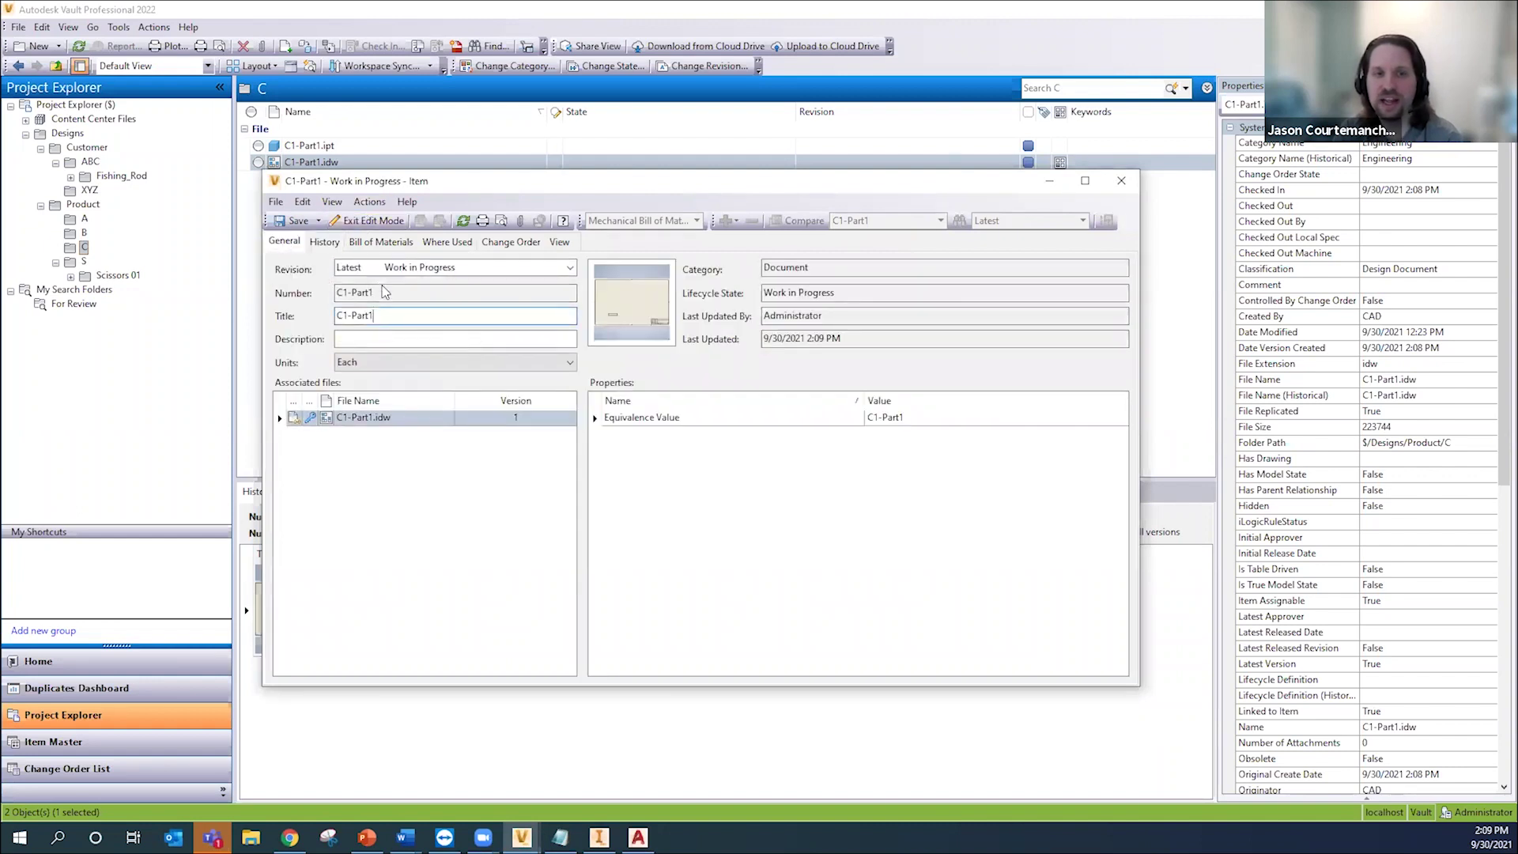
click(359, 201)
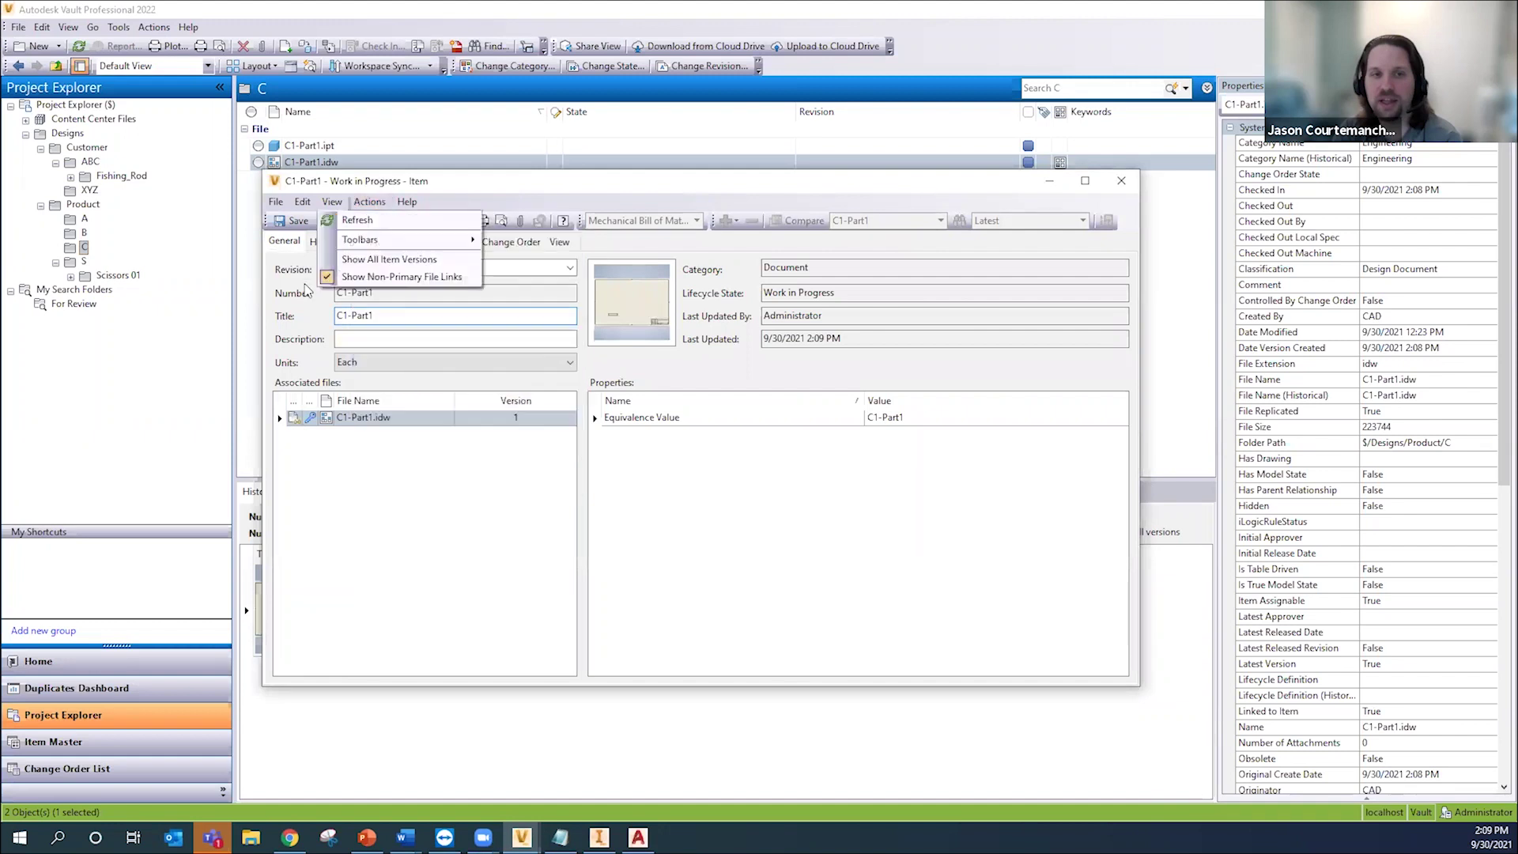
click(346, 222)
click(351, 223)
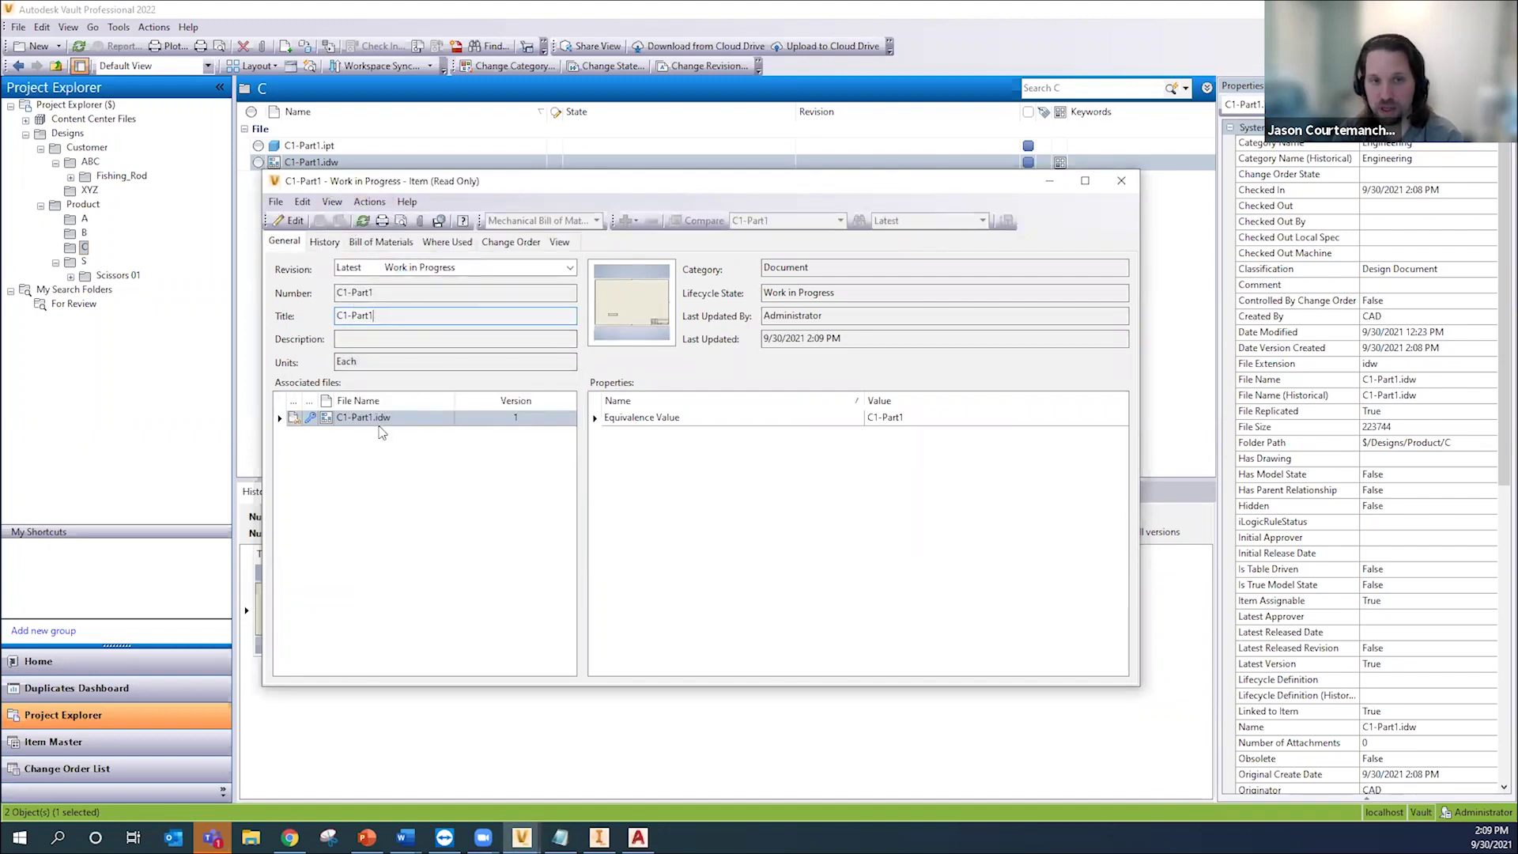
Step: Change the C1-Part1 item's revision to C and check its revision history
click(369, 201)
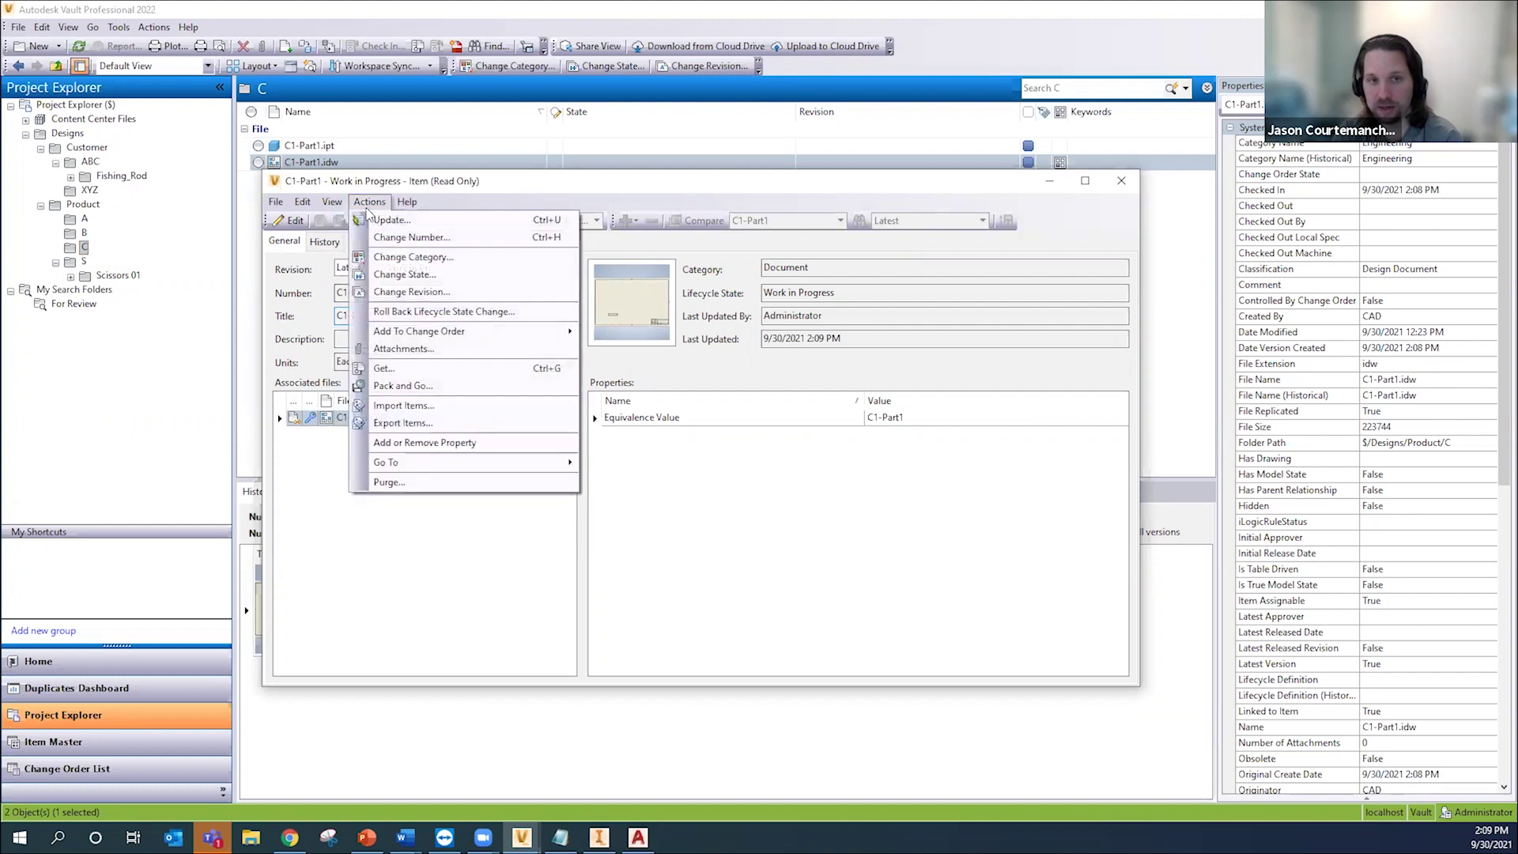
click(411, 292)
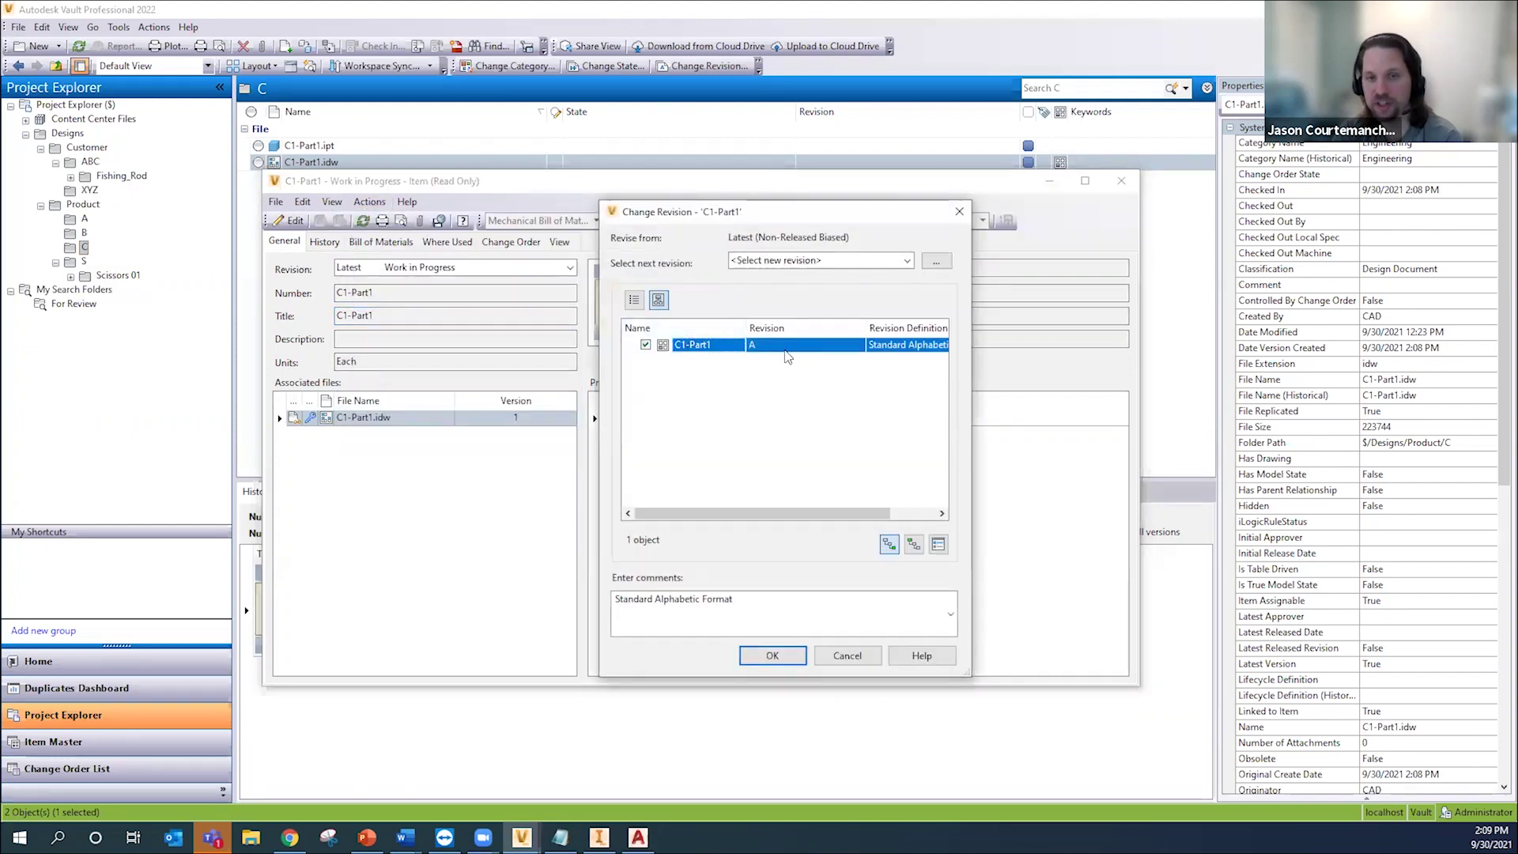
click(785, 347)
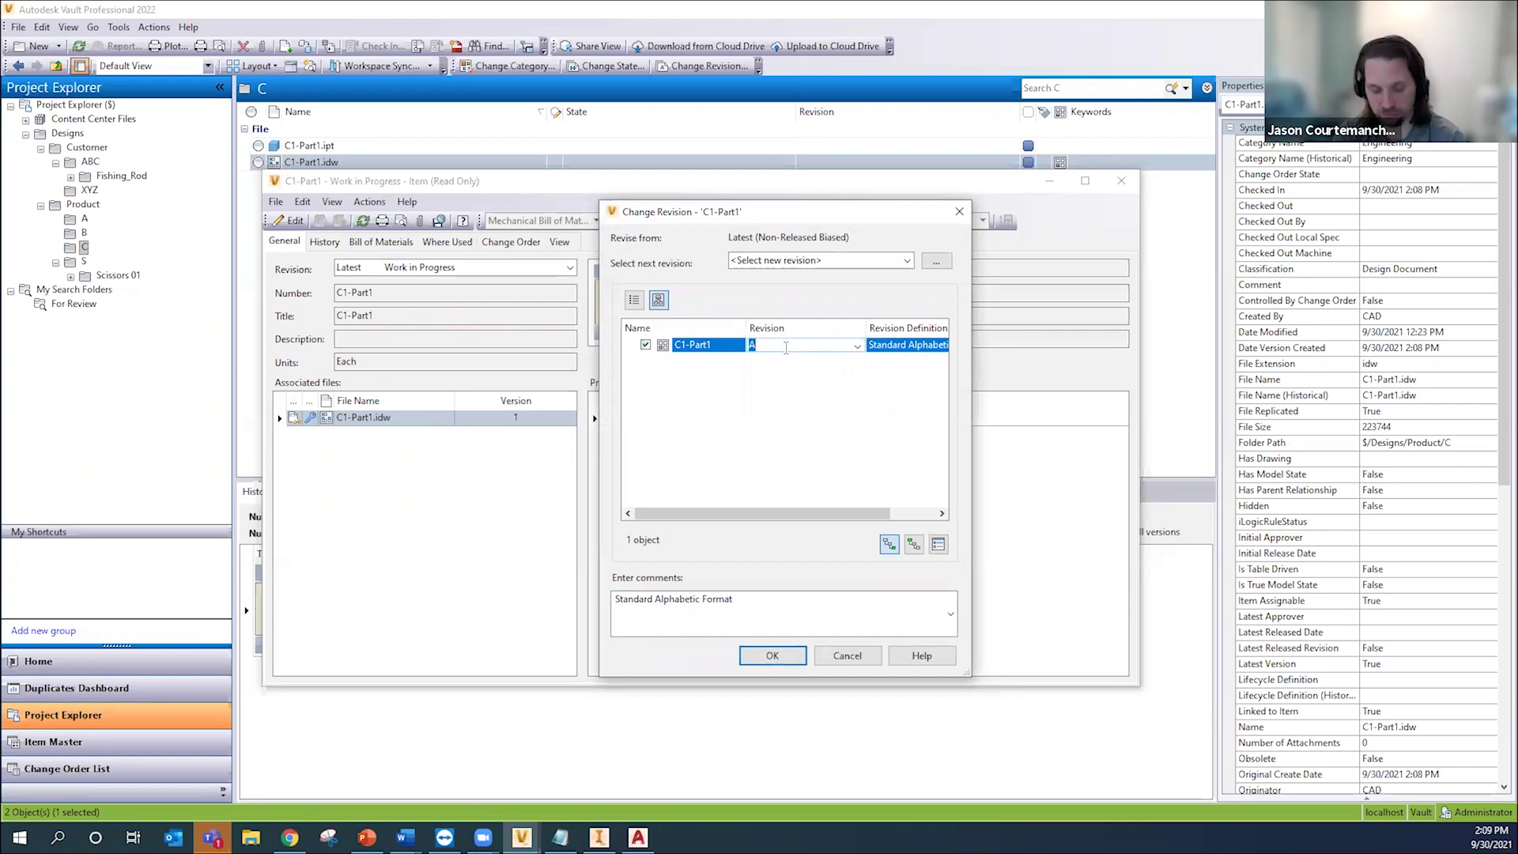
text(C)
click(772, 656)
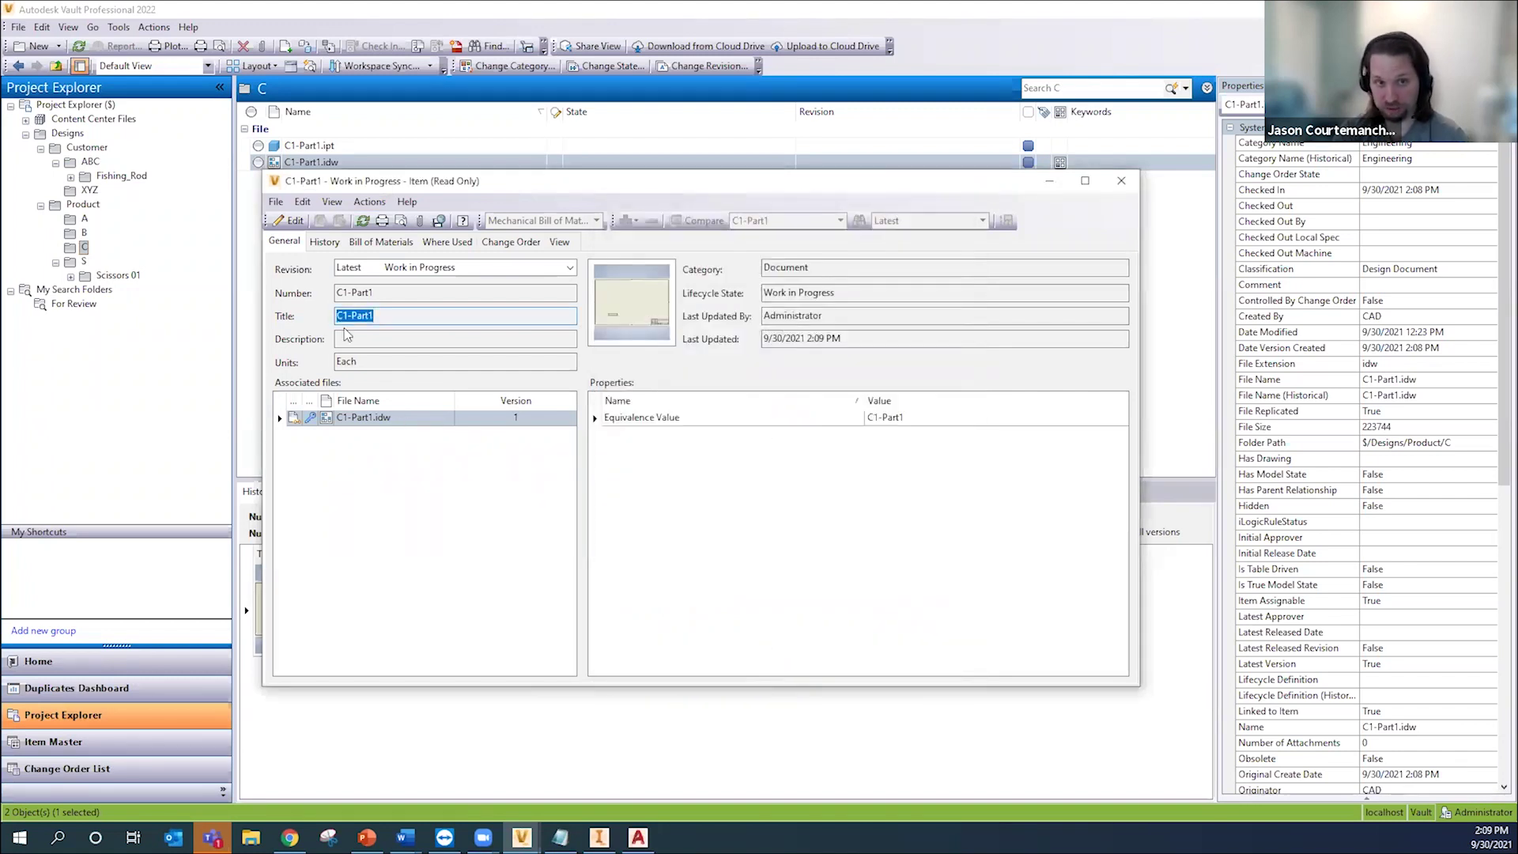
click(324, 241)
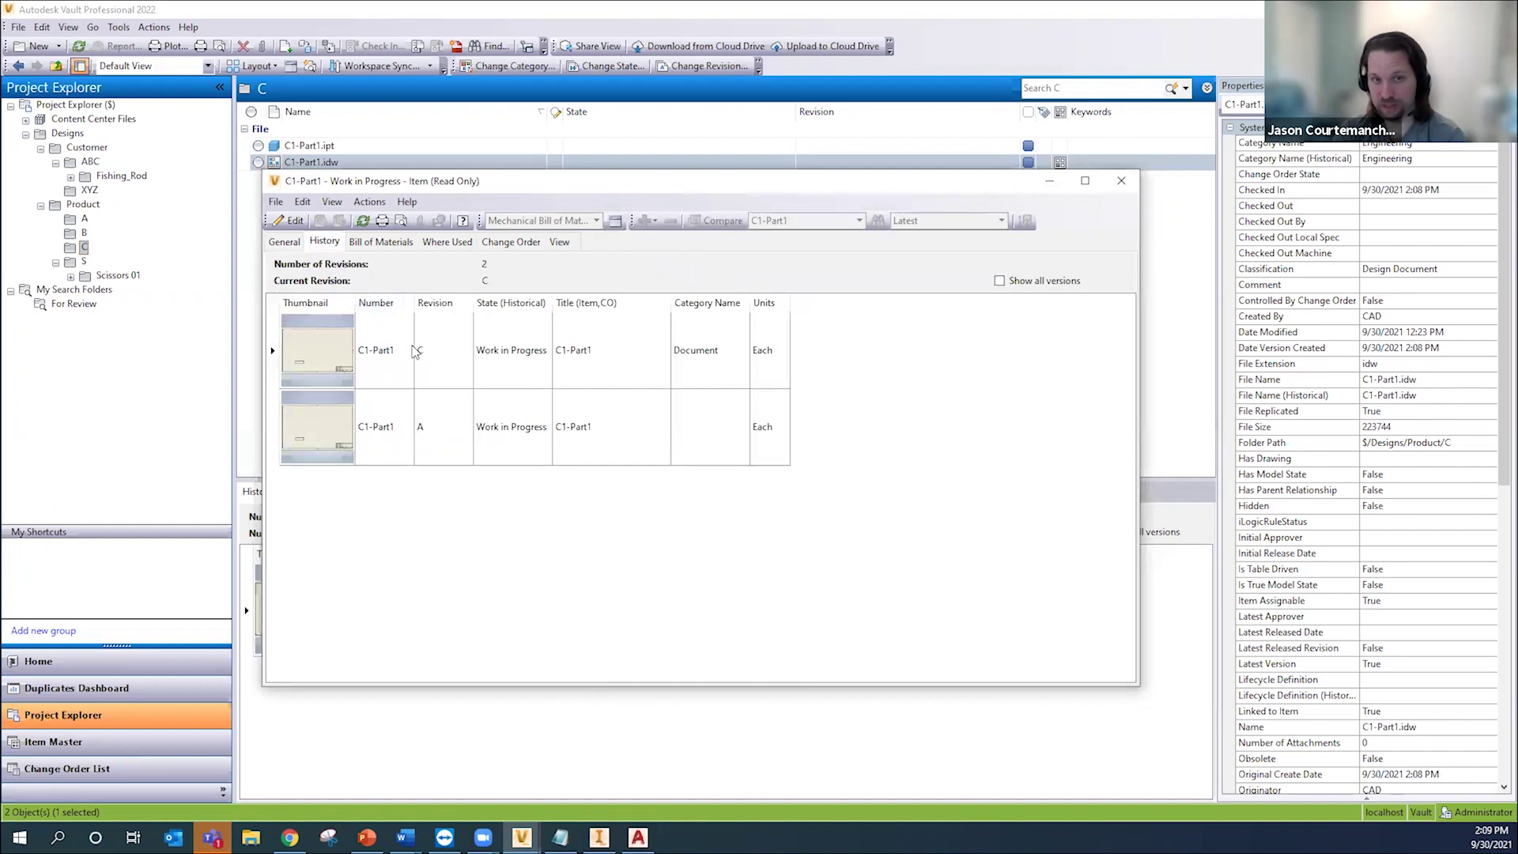
click(285, 242)
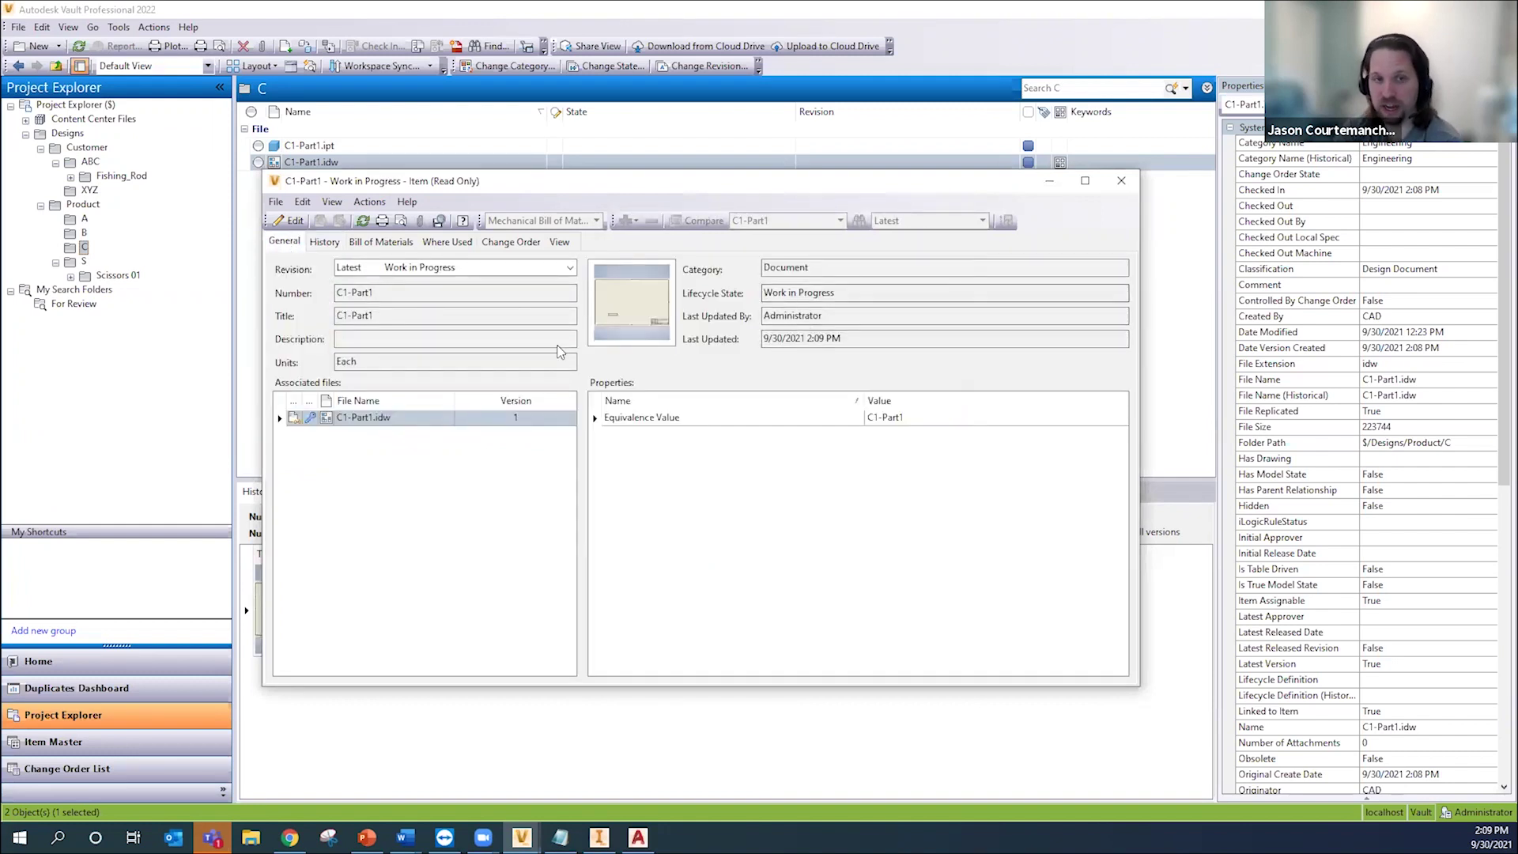
click(381, 420)
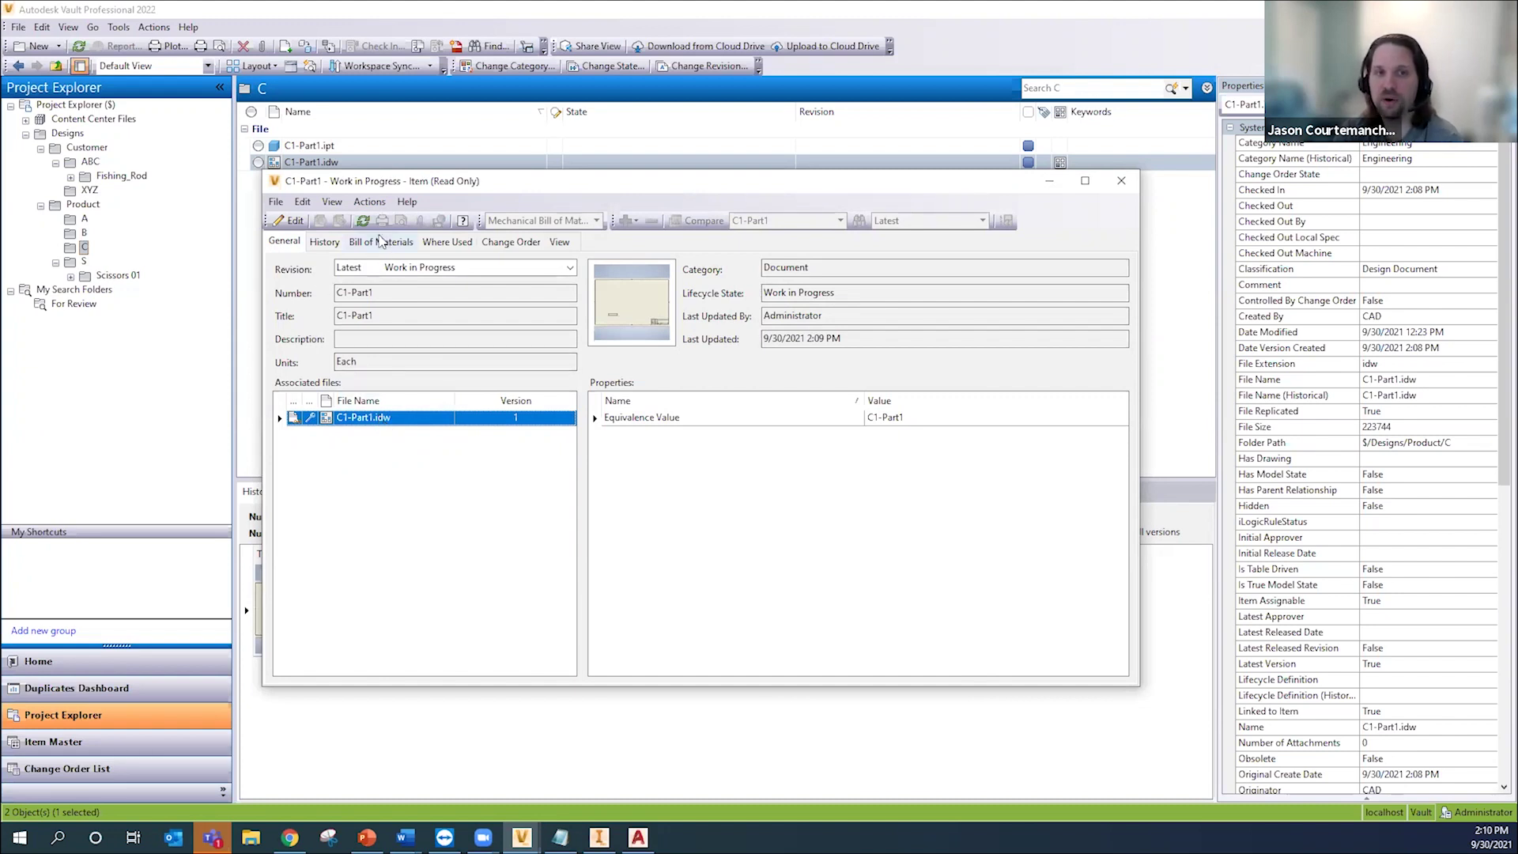
click(366, 203)
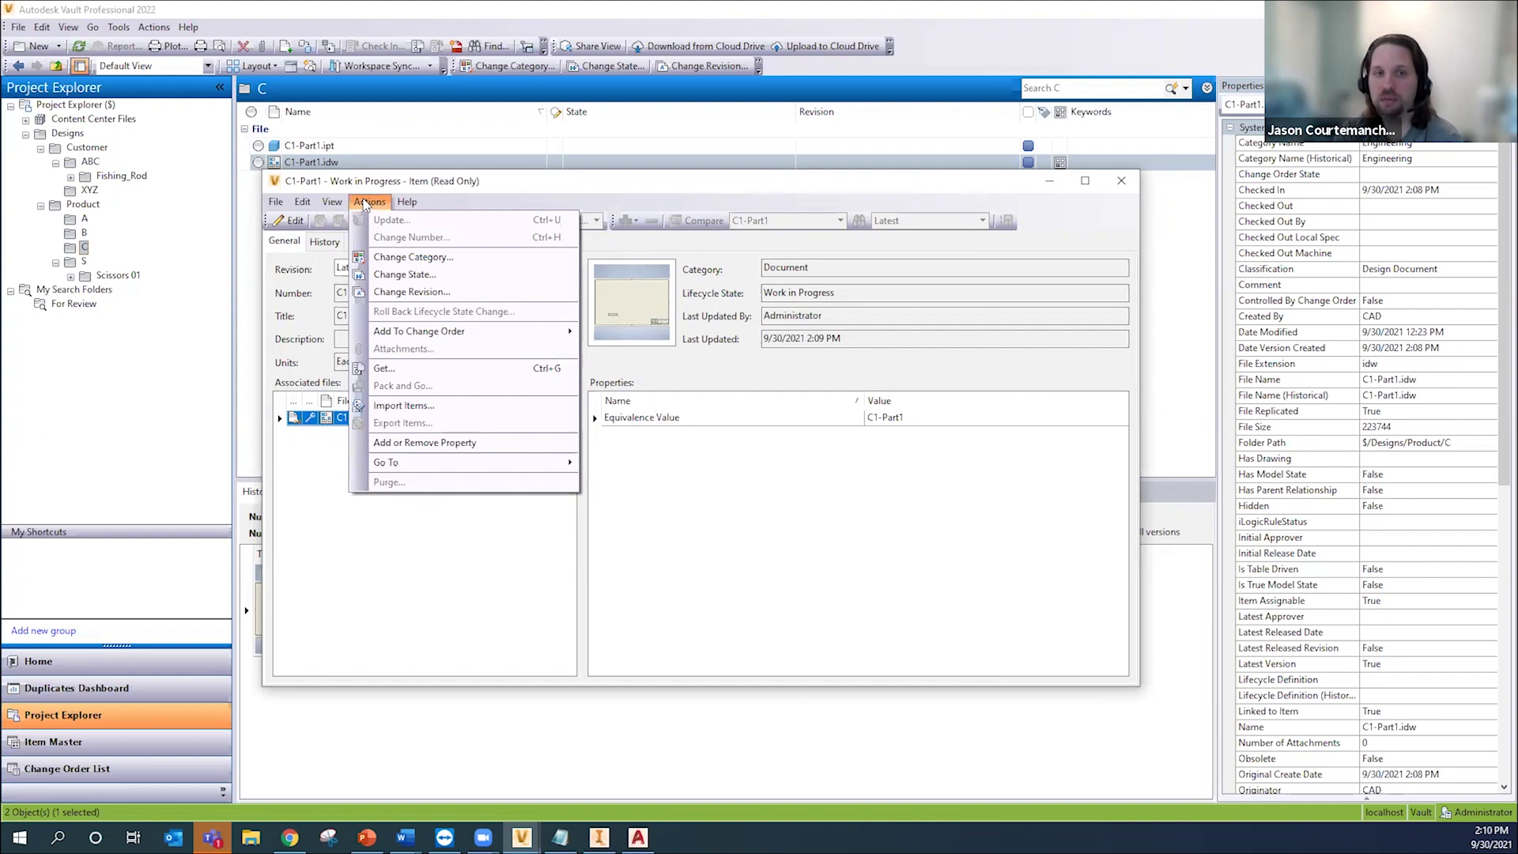
click(344, 567)
click(368, 204)
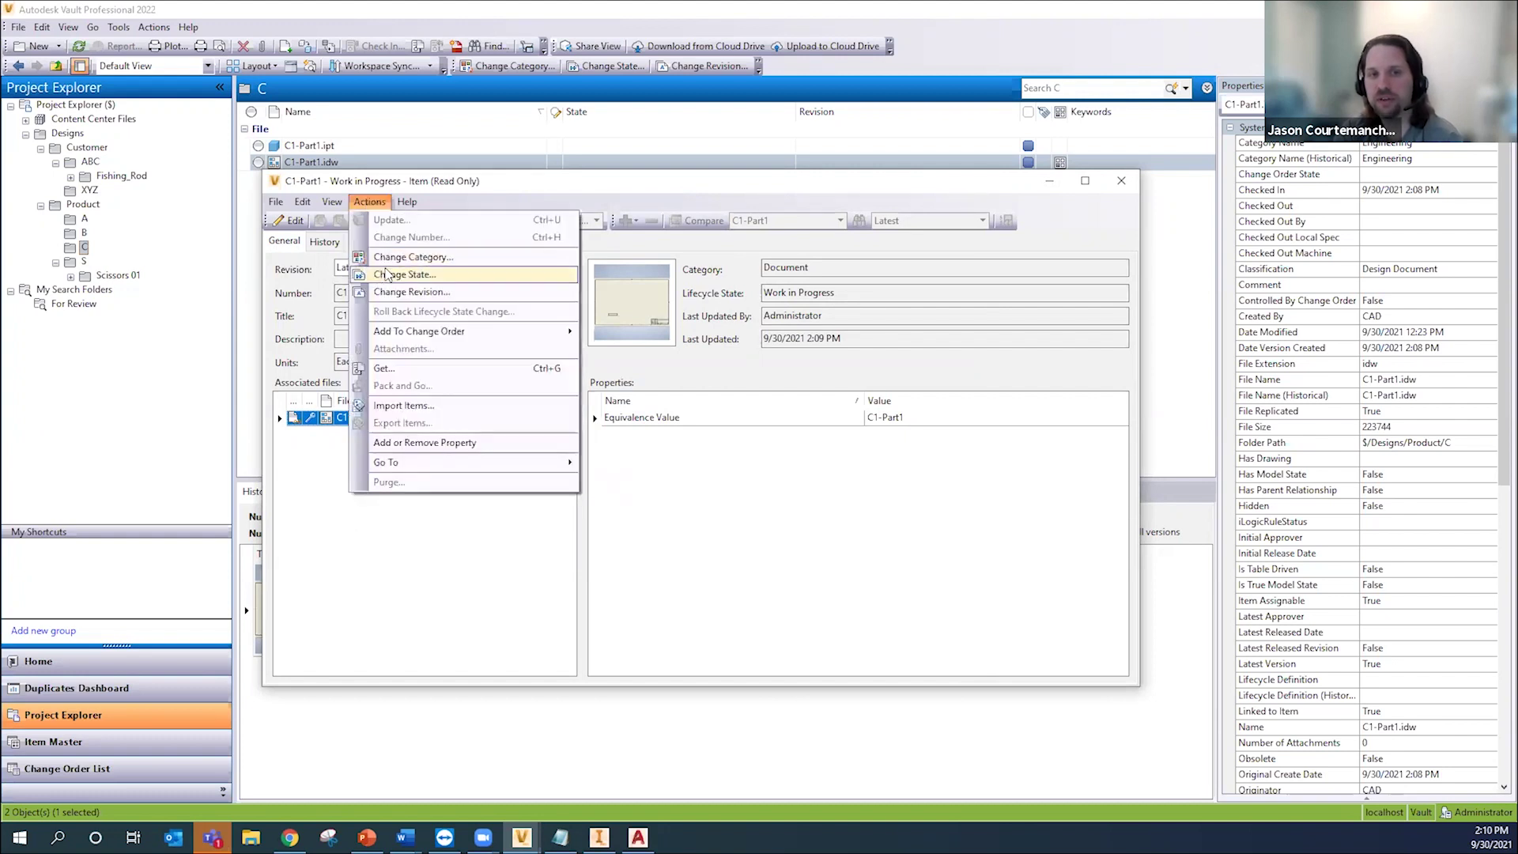
click(389, 275)
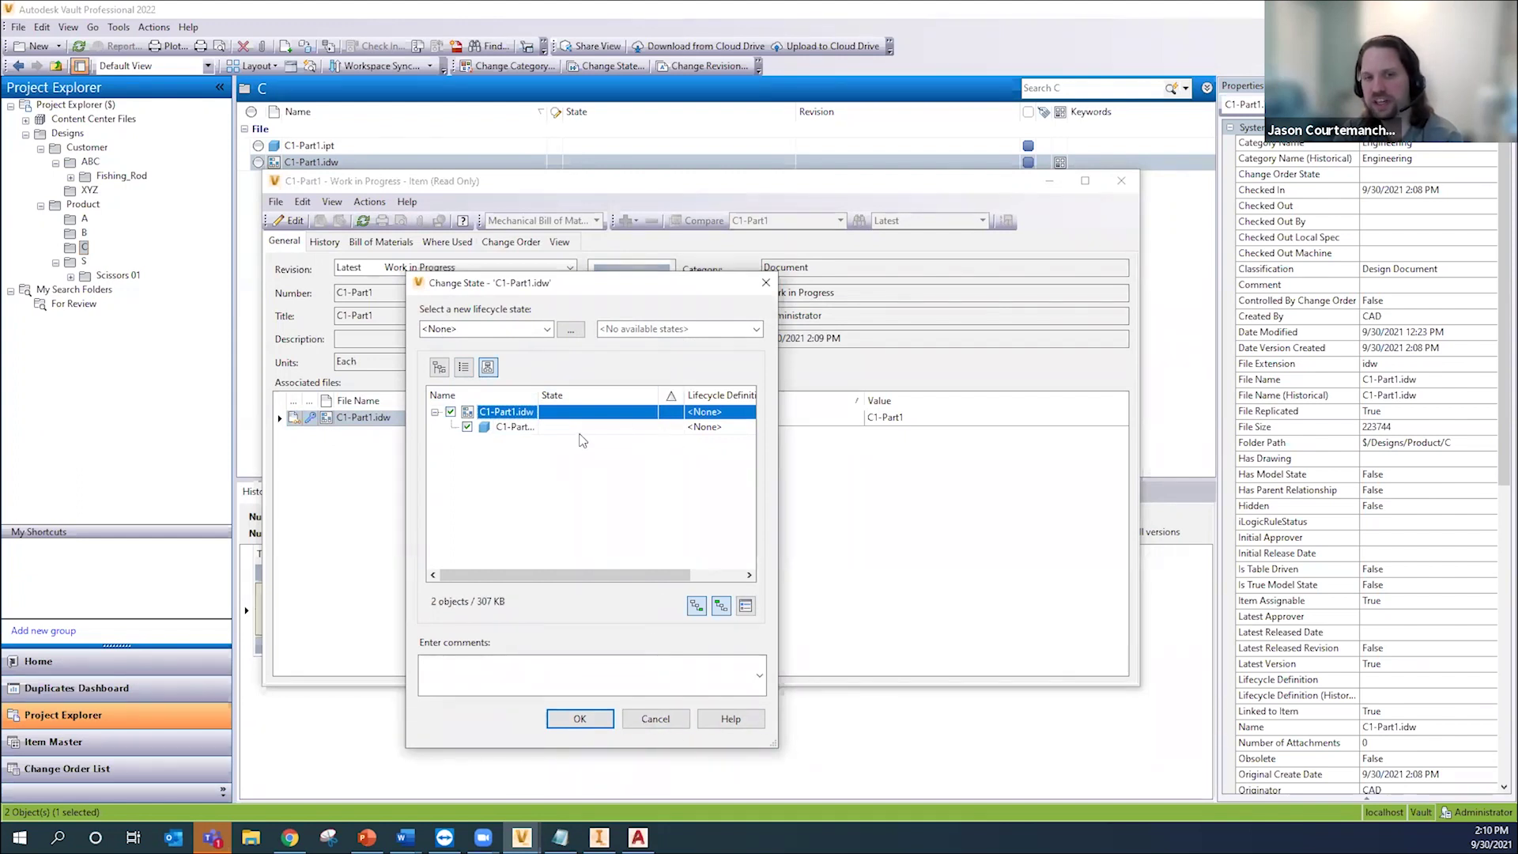
click(637, 721)
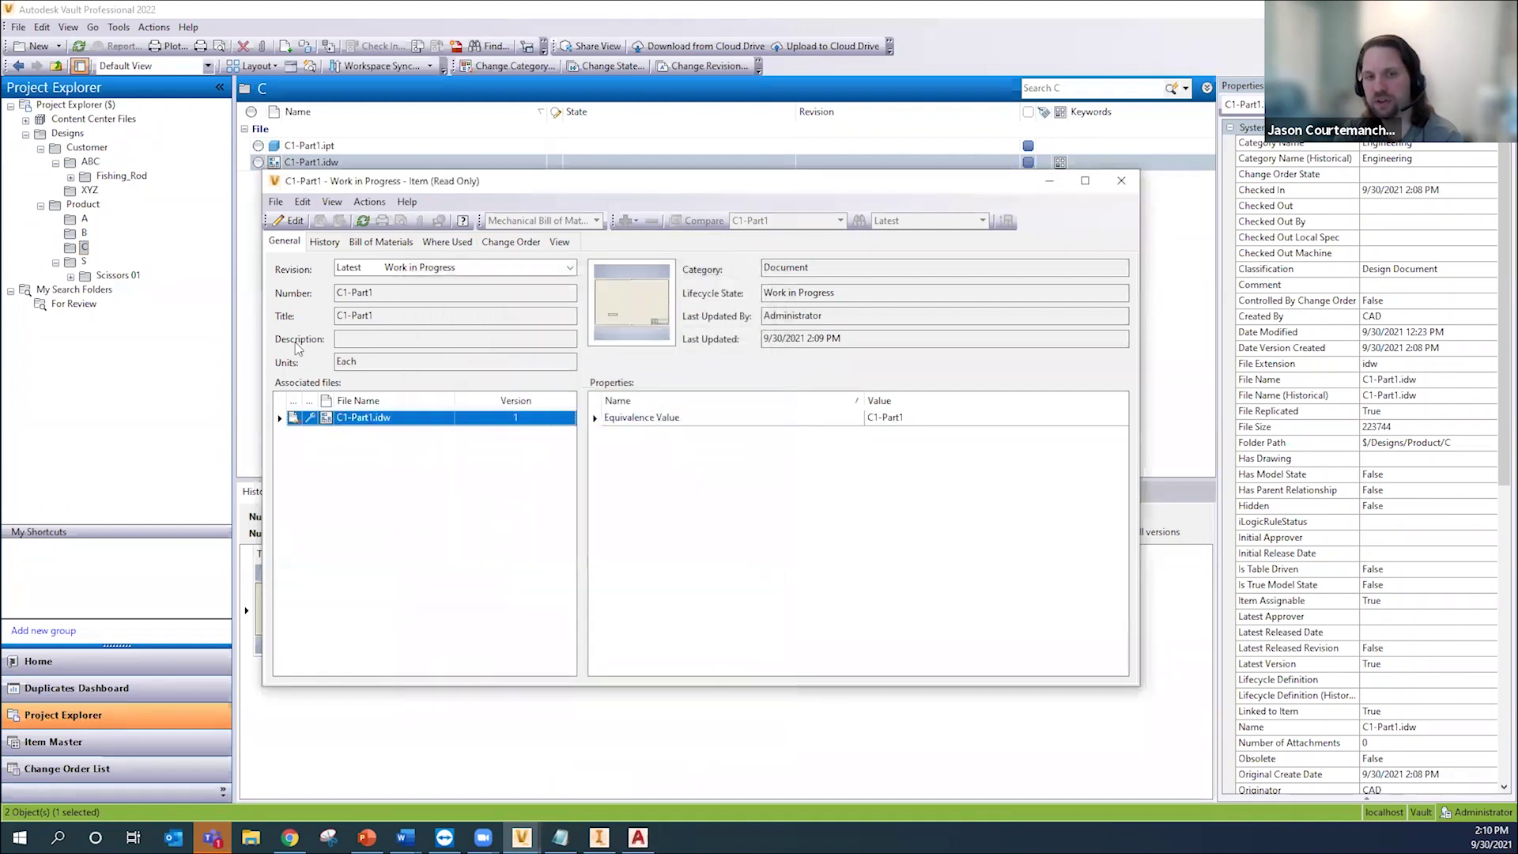
Step: Change the C1-Part1 item's lifecycle state to Released in the Item Release Process
click(345, 338)
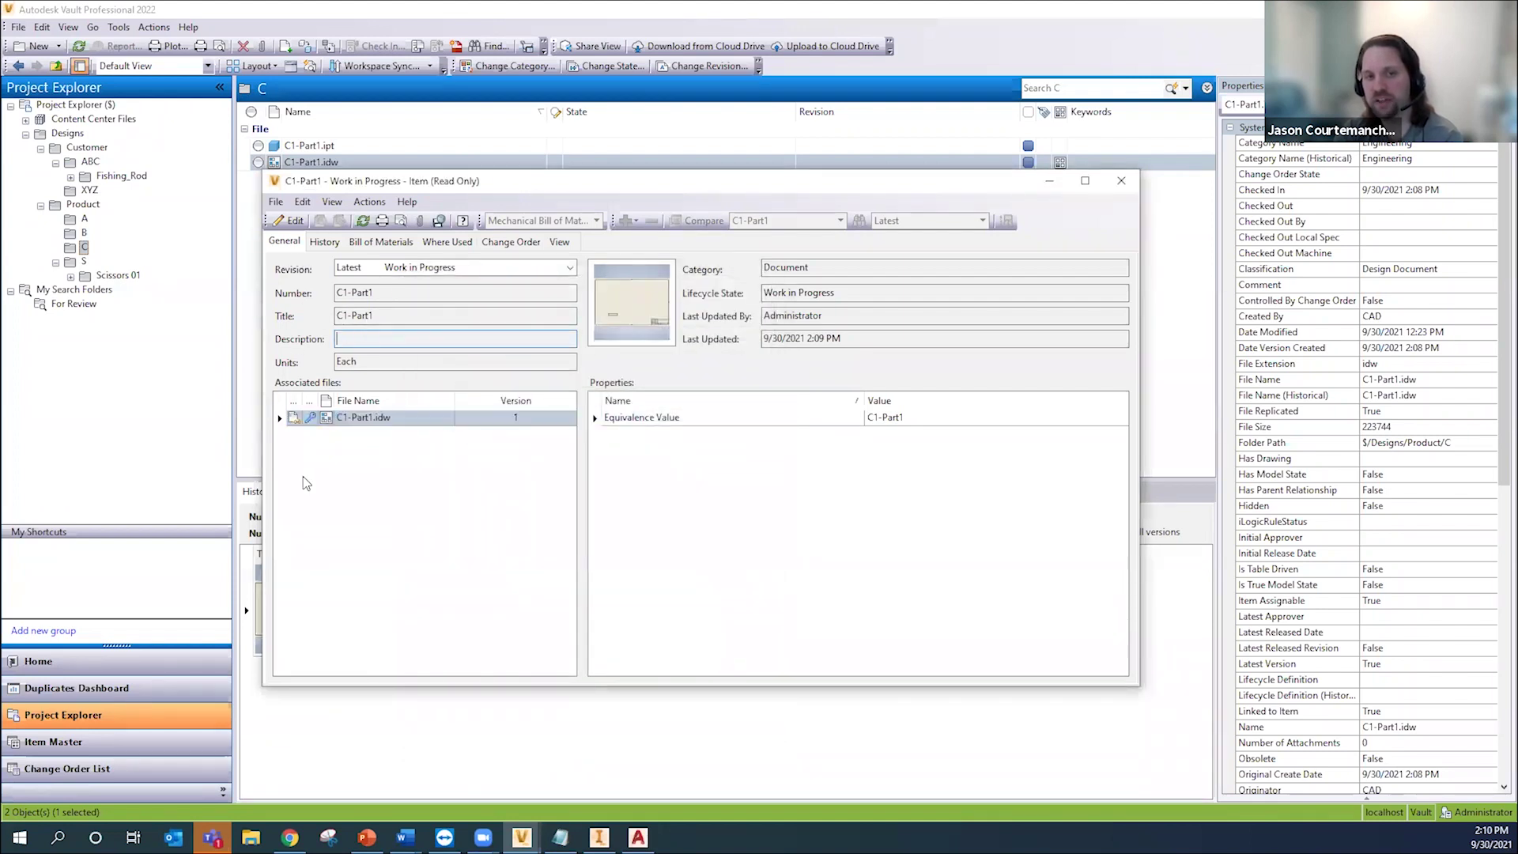
click(370, 201)
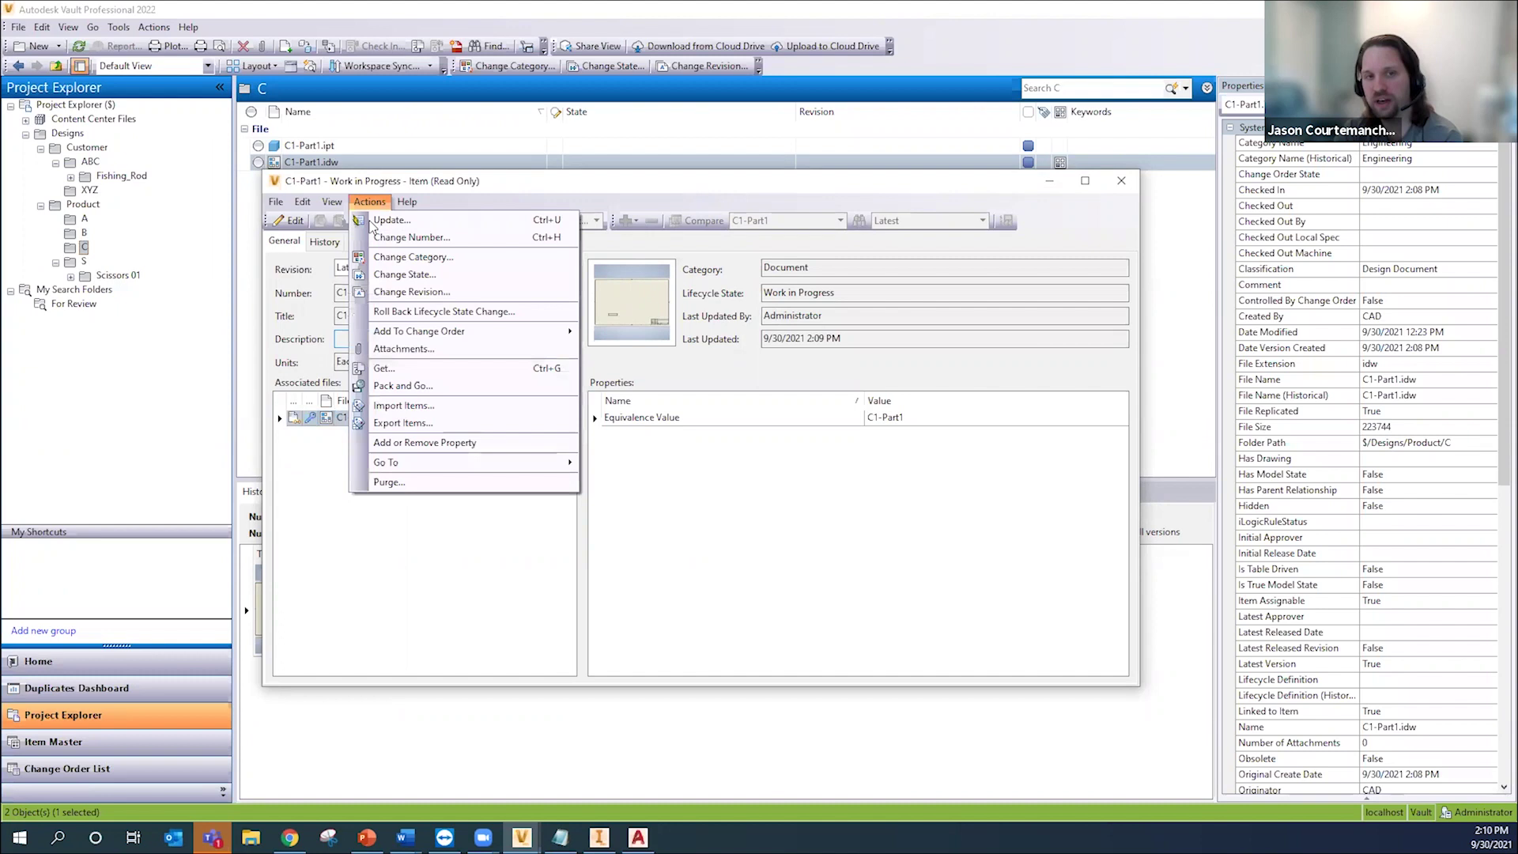
click(387, 274)
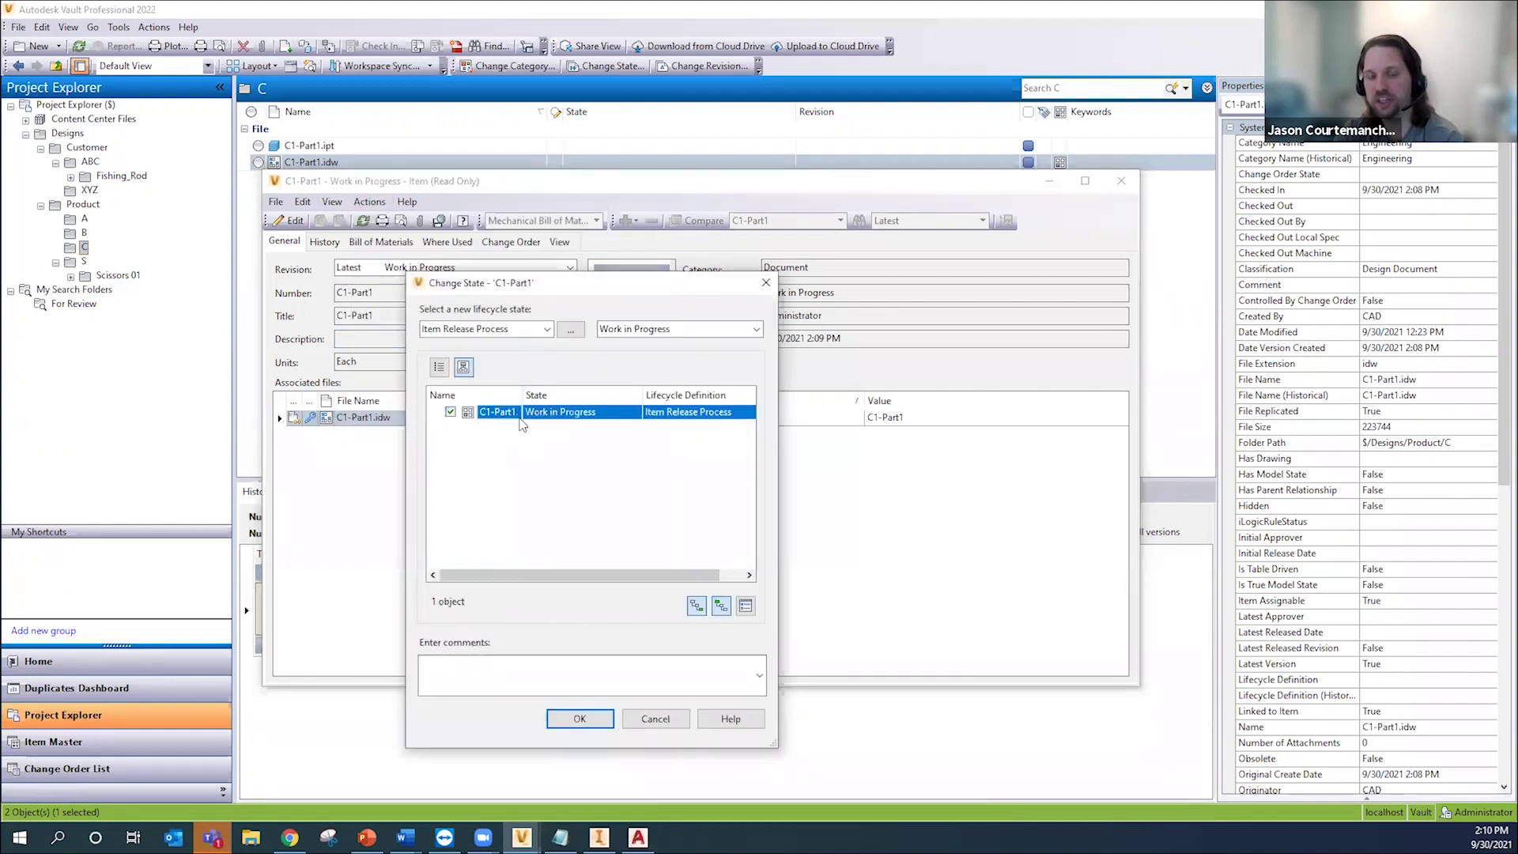
click(664, 329)
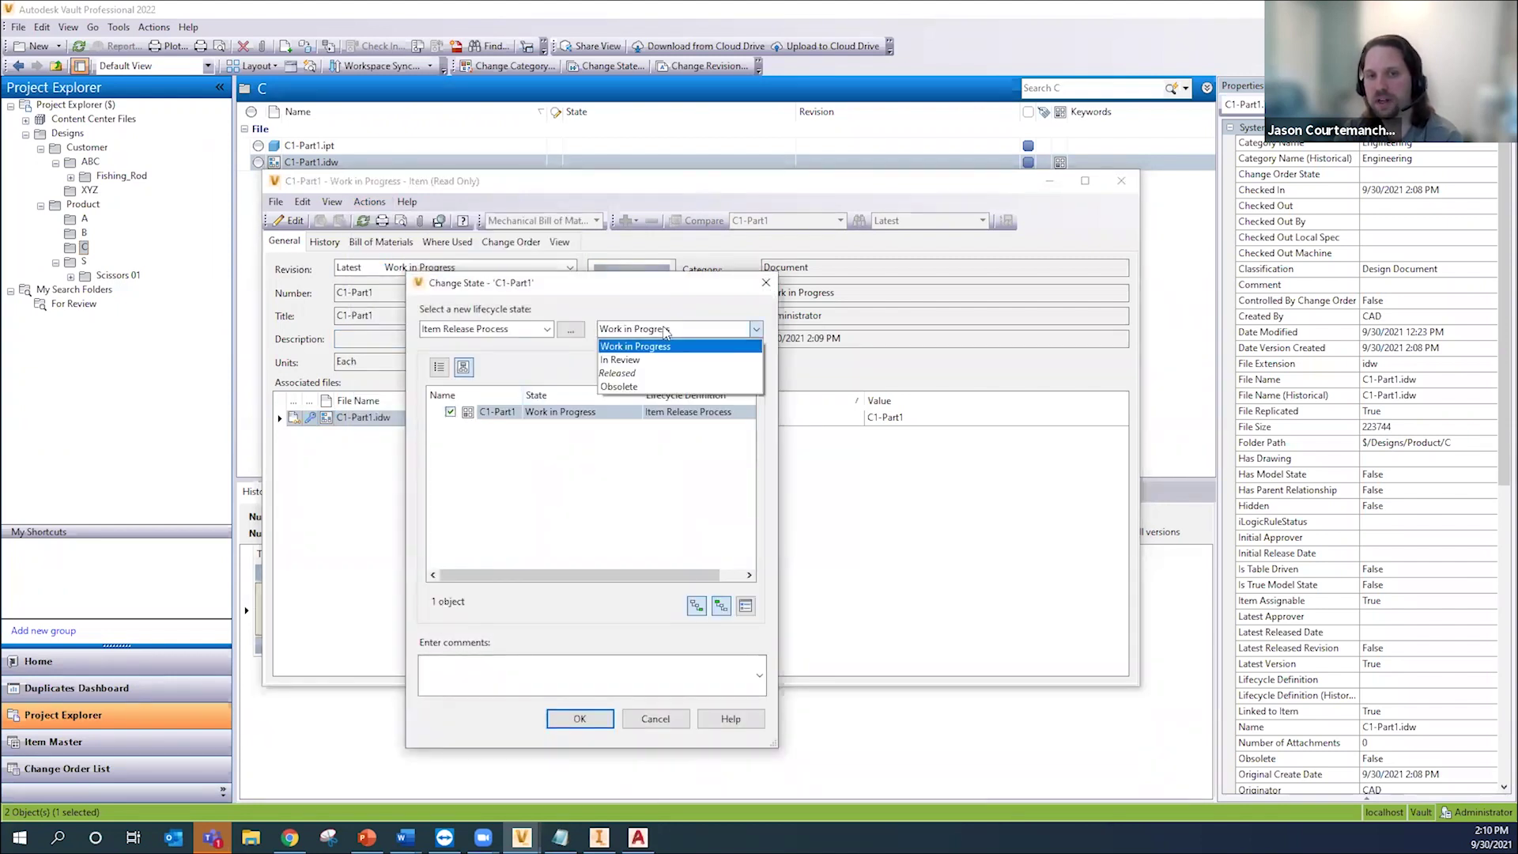
click(637, 375)
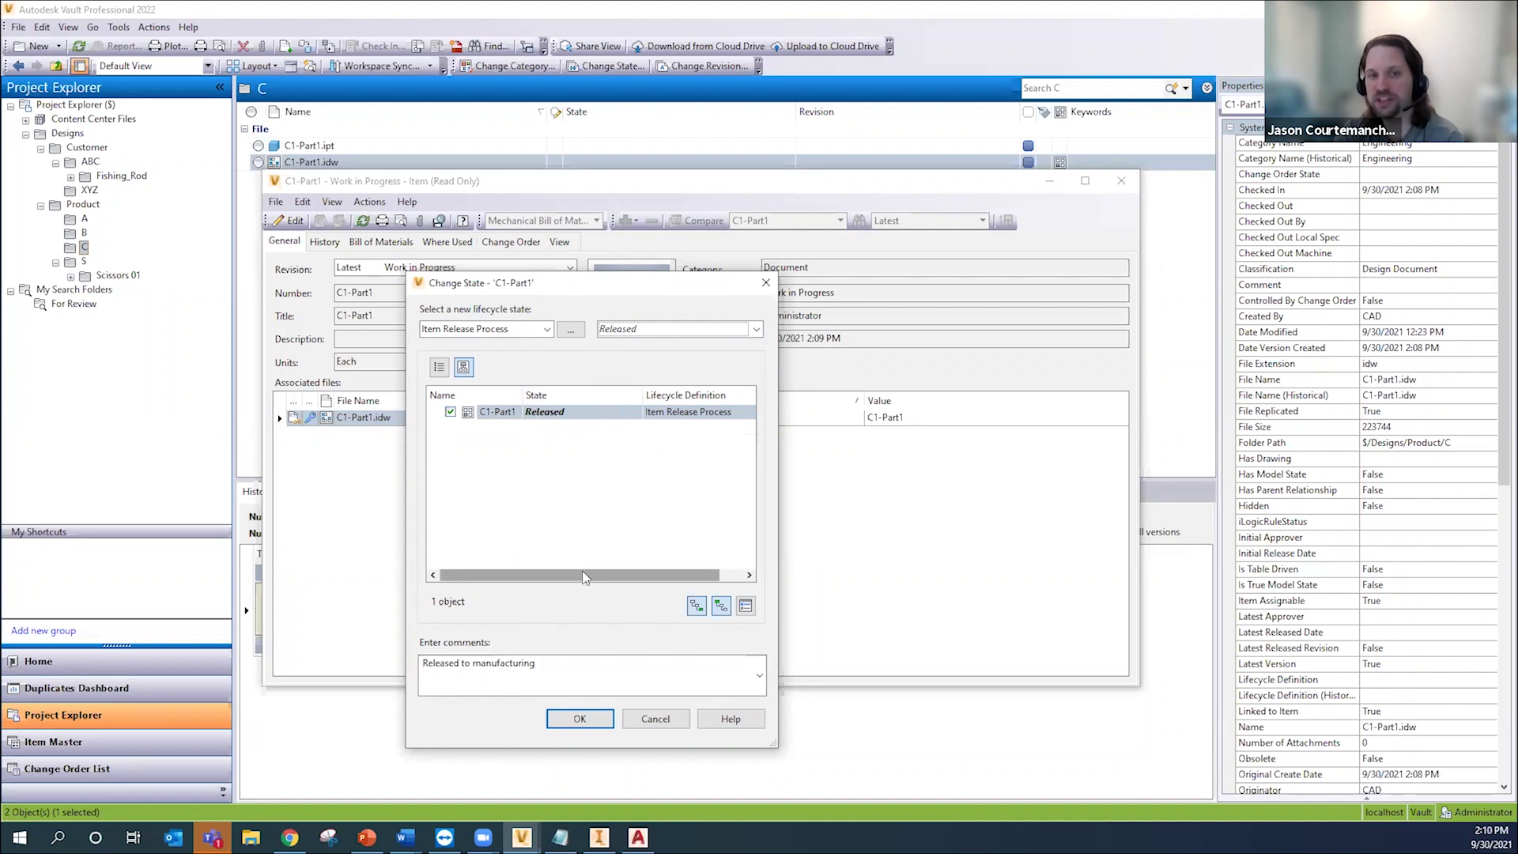
click(579, 717)
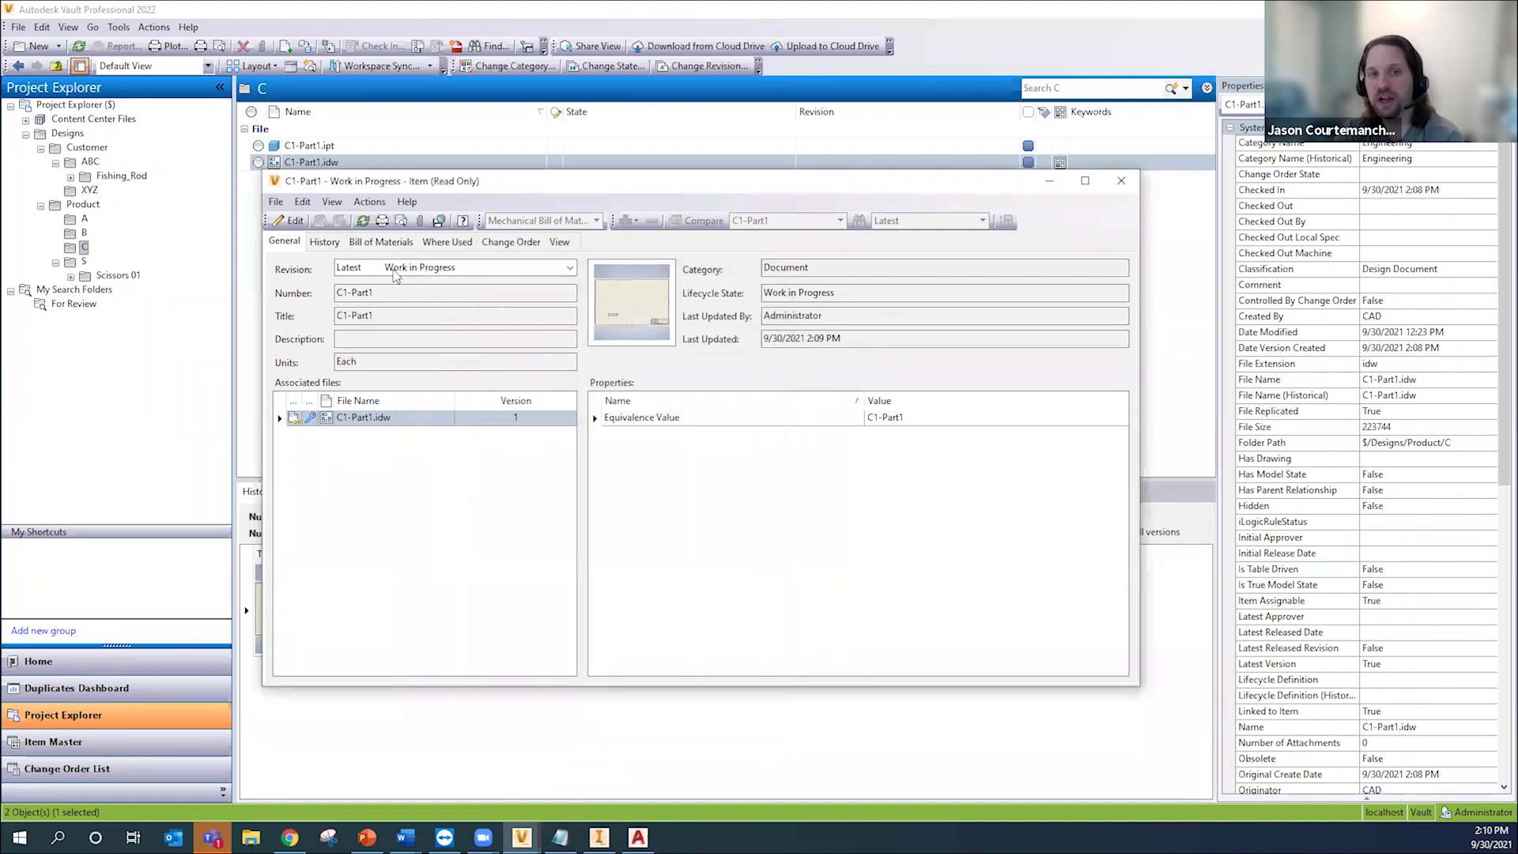
Step: Check the C1-Part1 item's revision history and general details, and close the item window
click(325, 243)
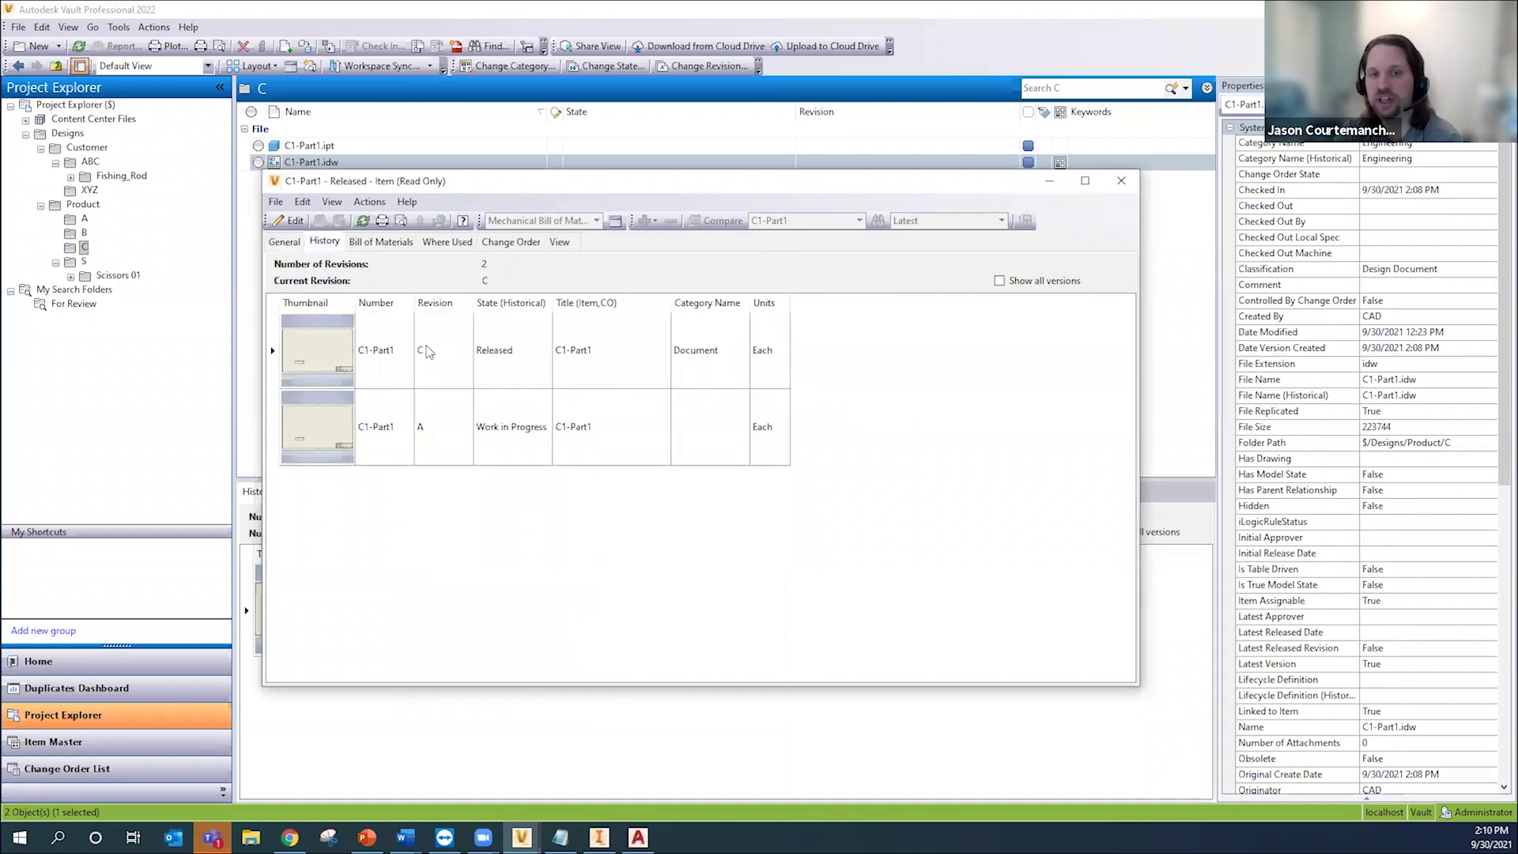
click(283, 241)
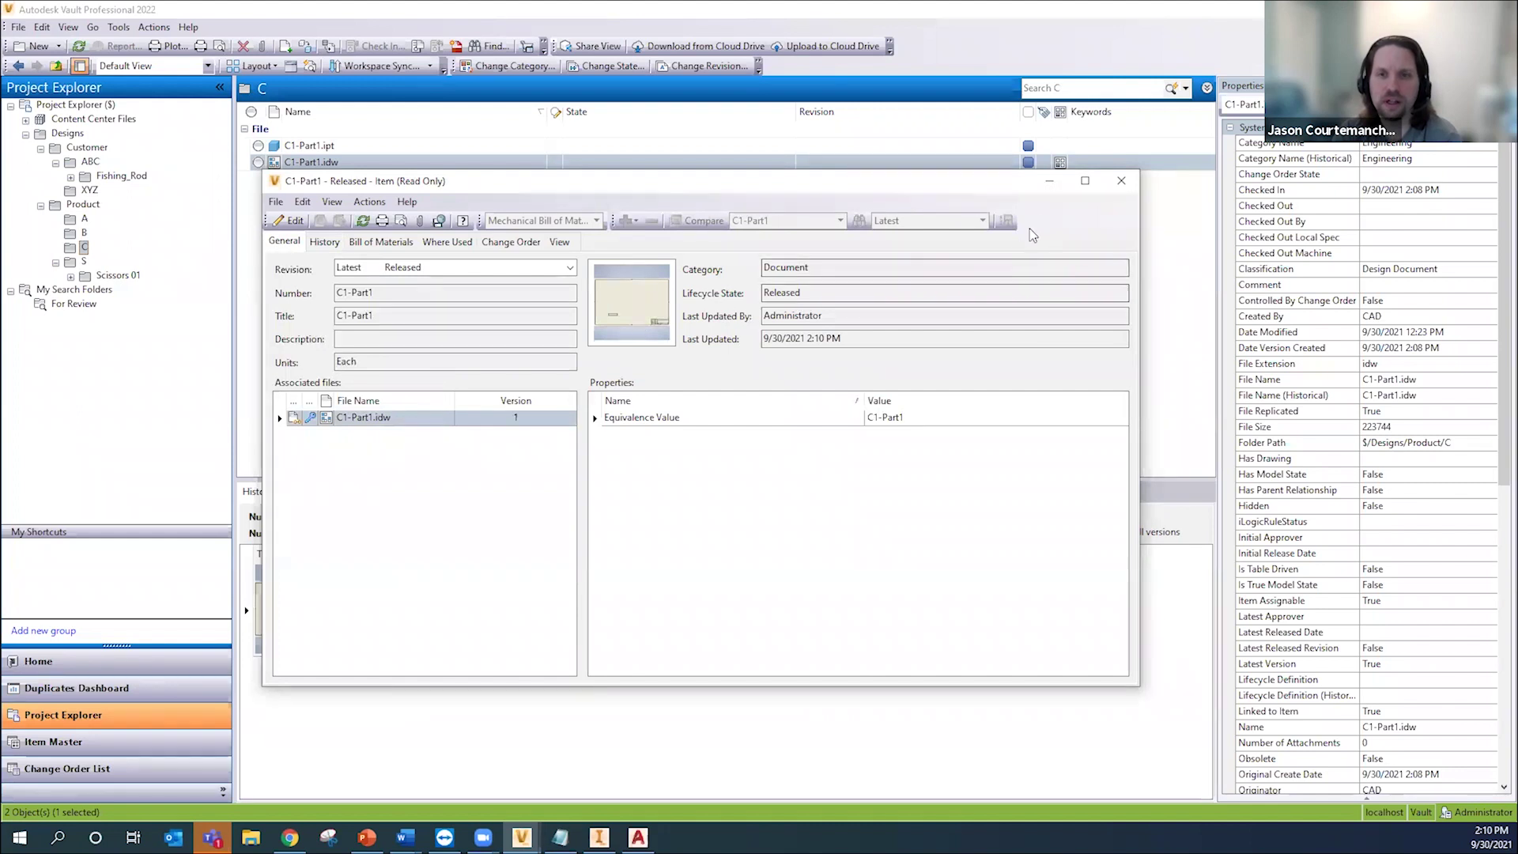
click(1121, 182)
Step: Open the property definitions from the behaviors section of the Vault settings
click(117, 28)
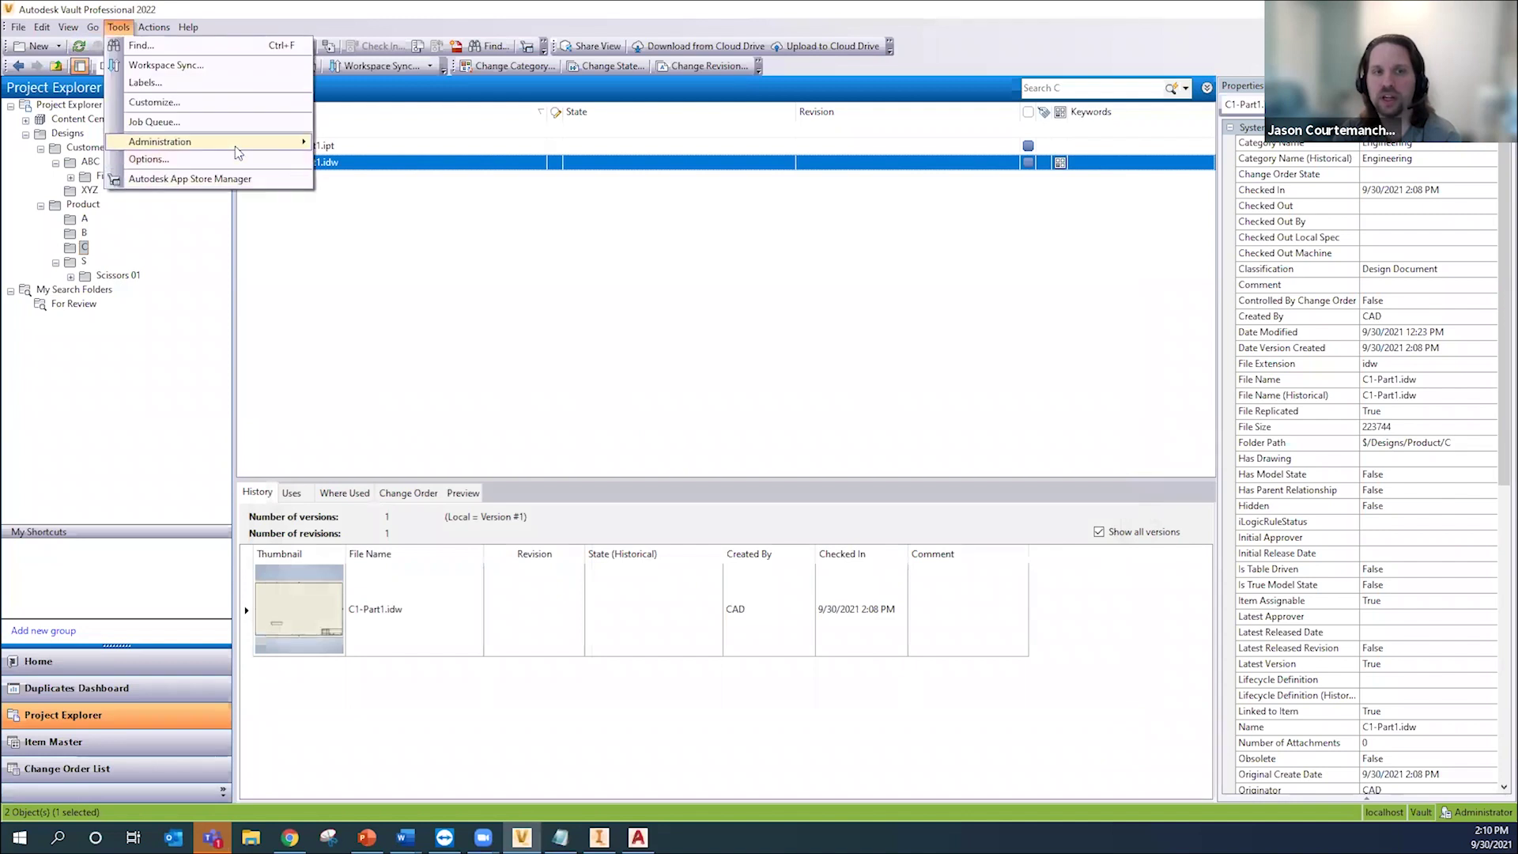
mouse_move(238, 142)
click(349, 142)
click(407, 157)
click(632, 368)
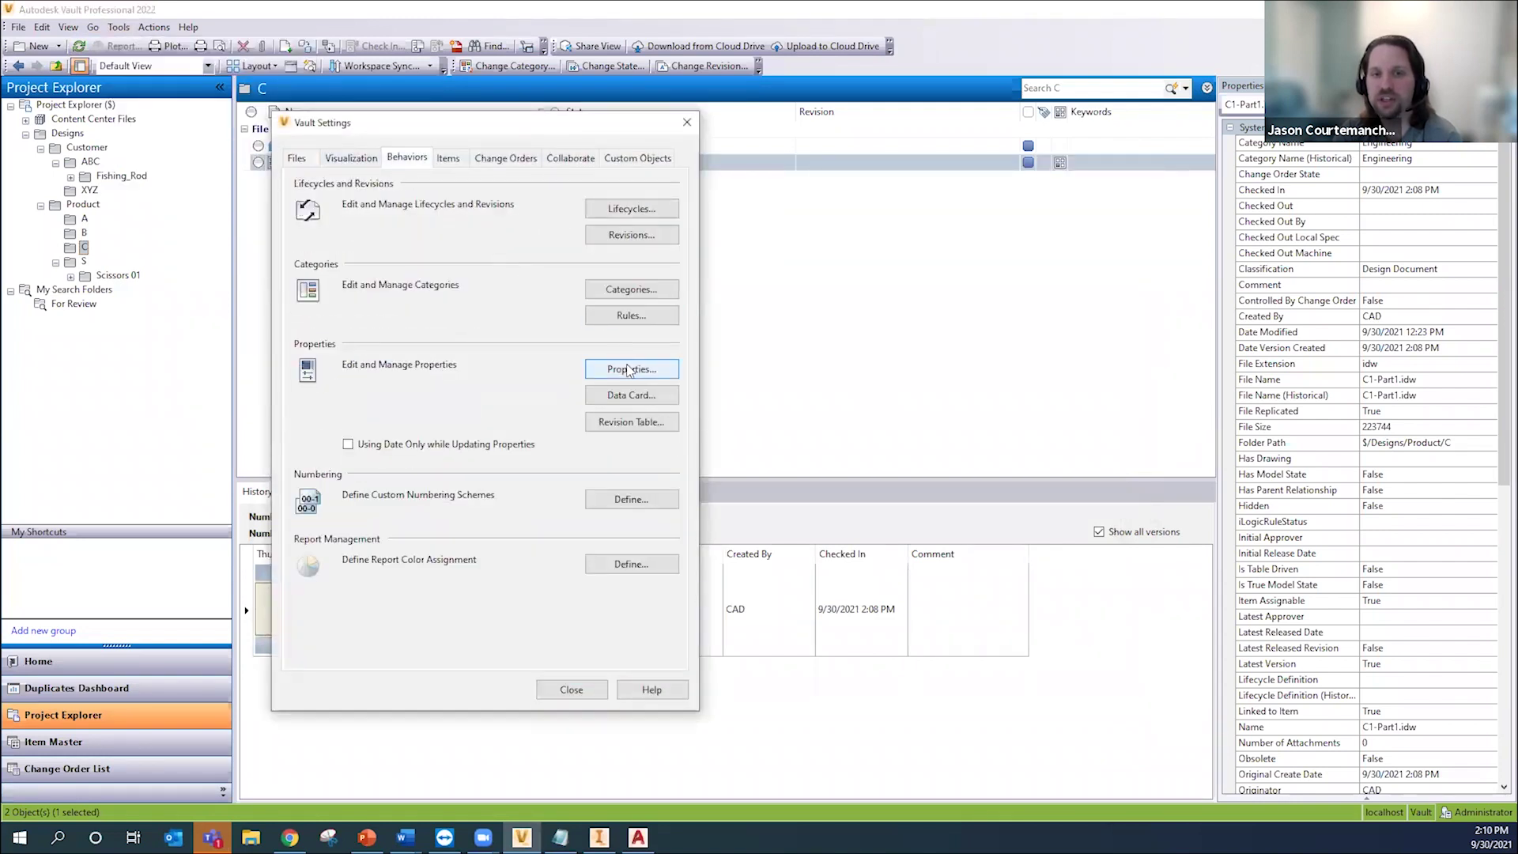
Step: Open the Revision property for editing and examine its existing Inventor file mapping
key(r)
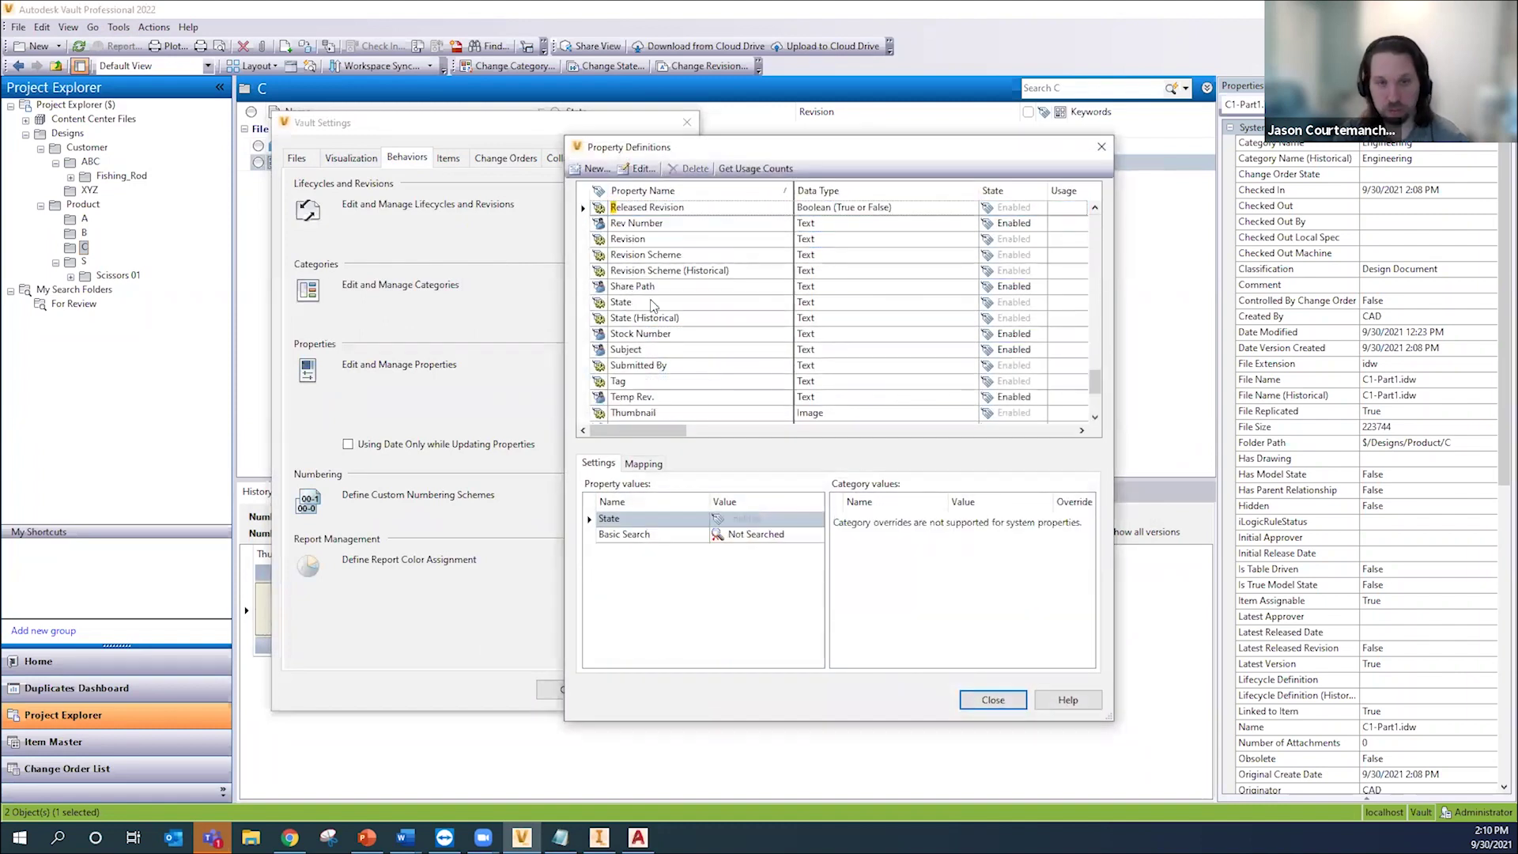
click(632, 237)
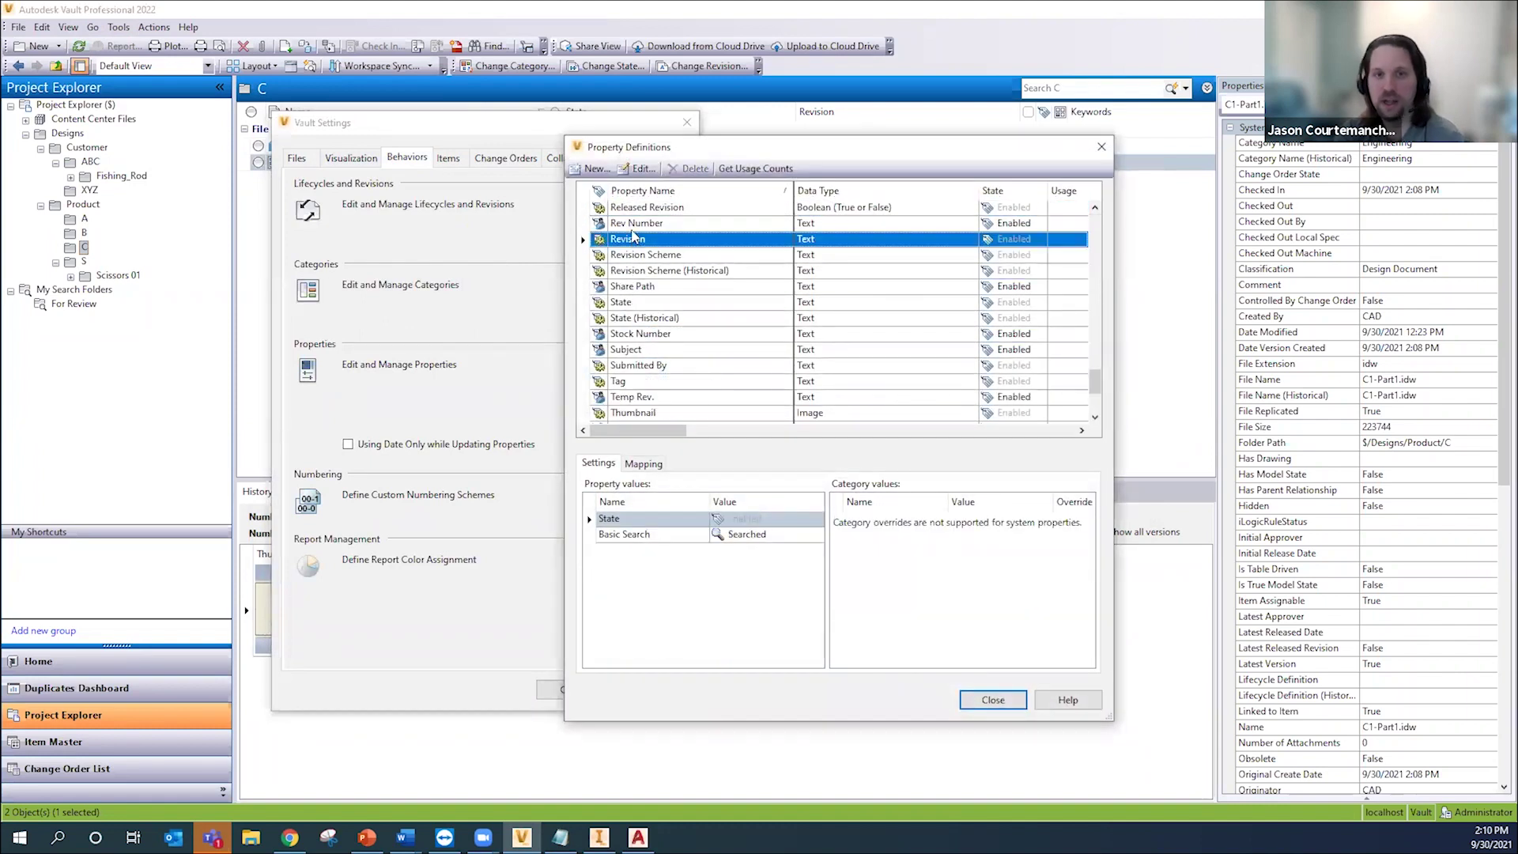
click(640, 169)
click(598, 293)
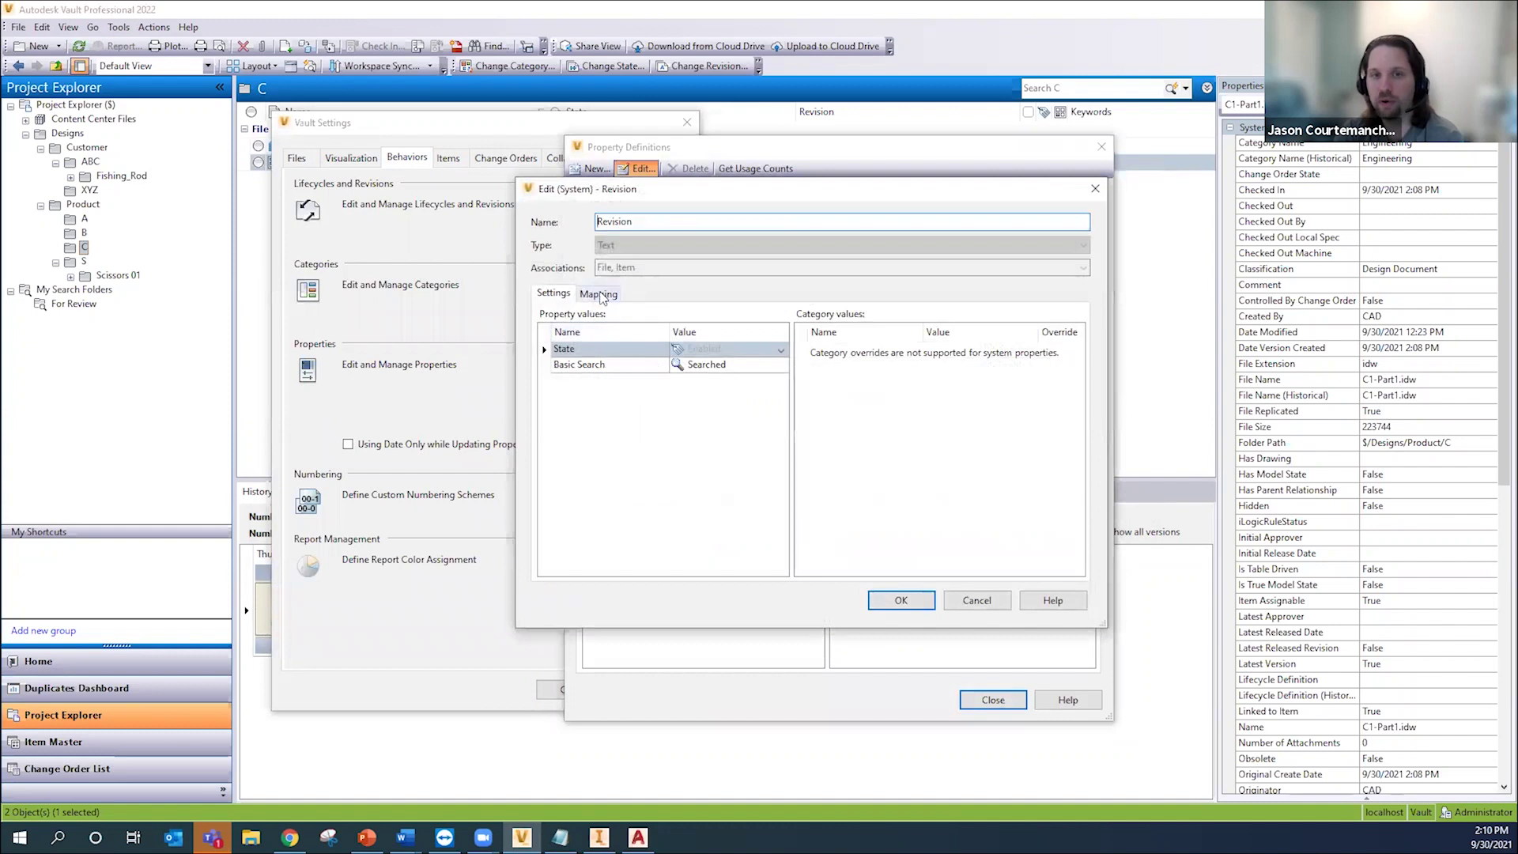
click(745, 427)
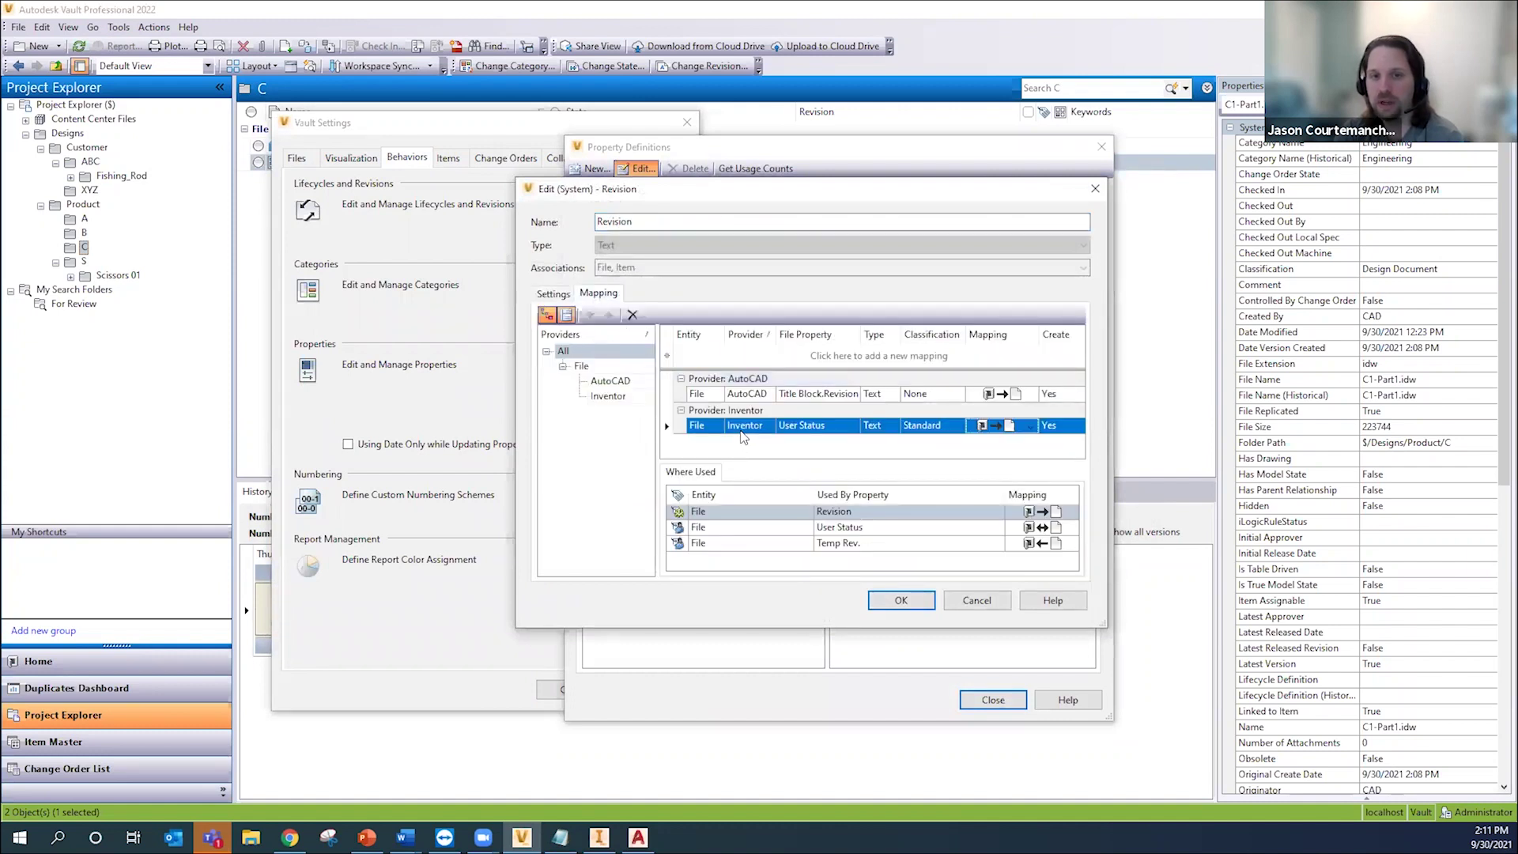
click(696, 512)
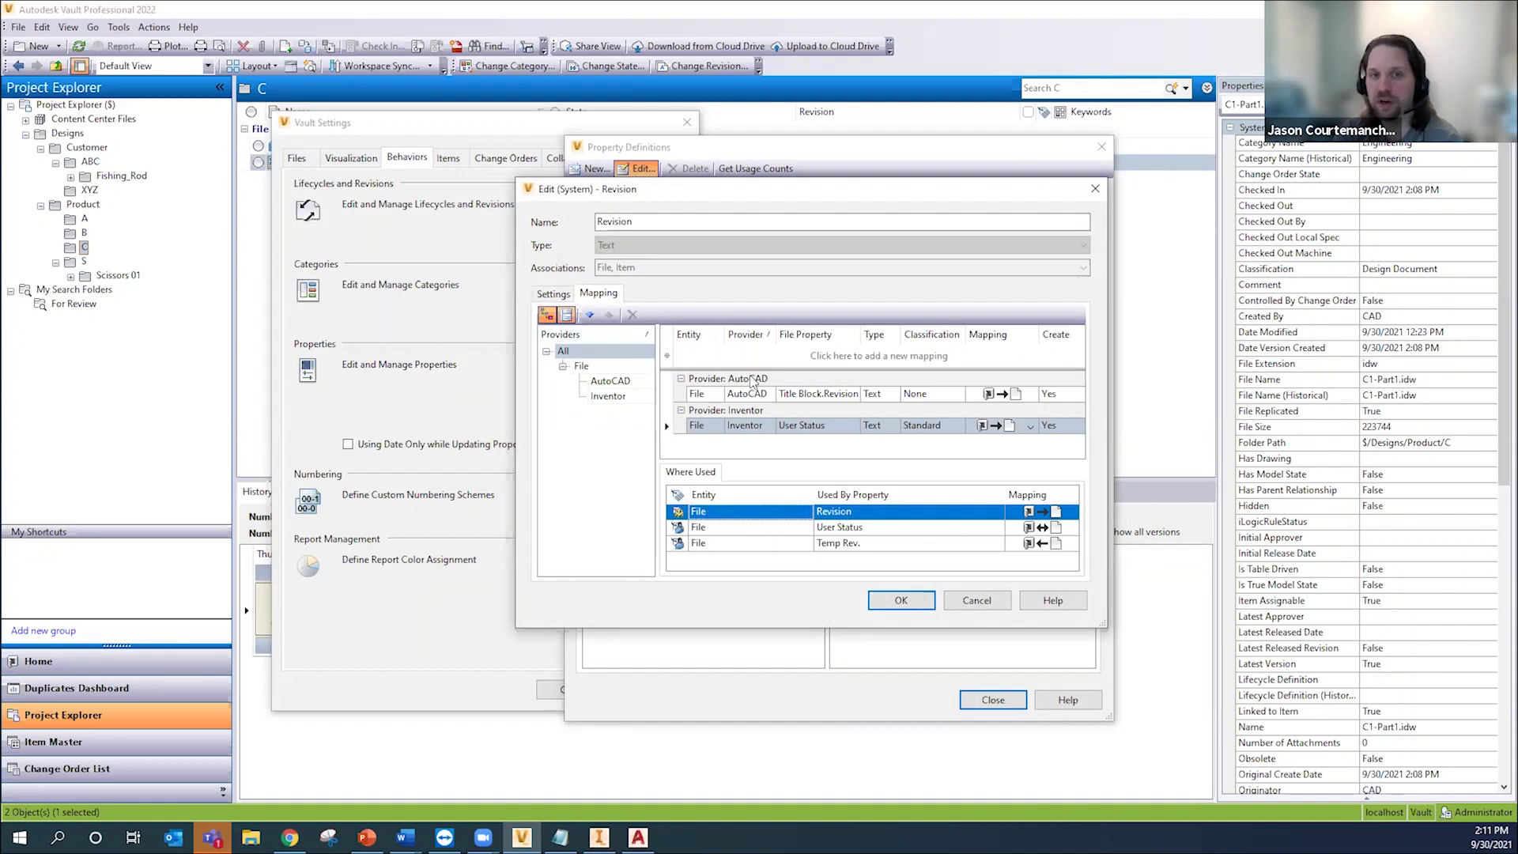
Step: Add a new mapping to the Revision property with entity Item and provider Inventor
click(694, 355)
click(714, 356)
click(702, 393)
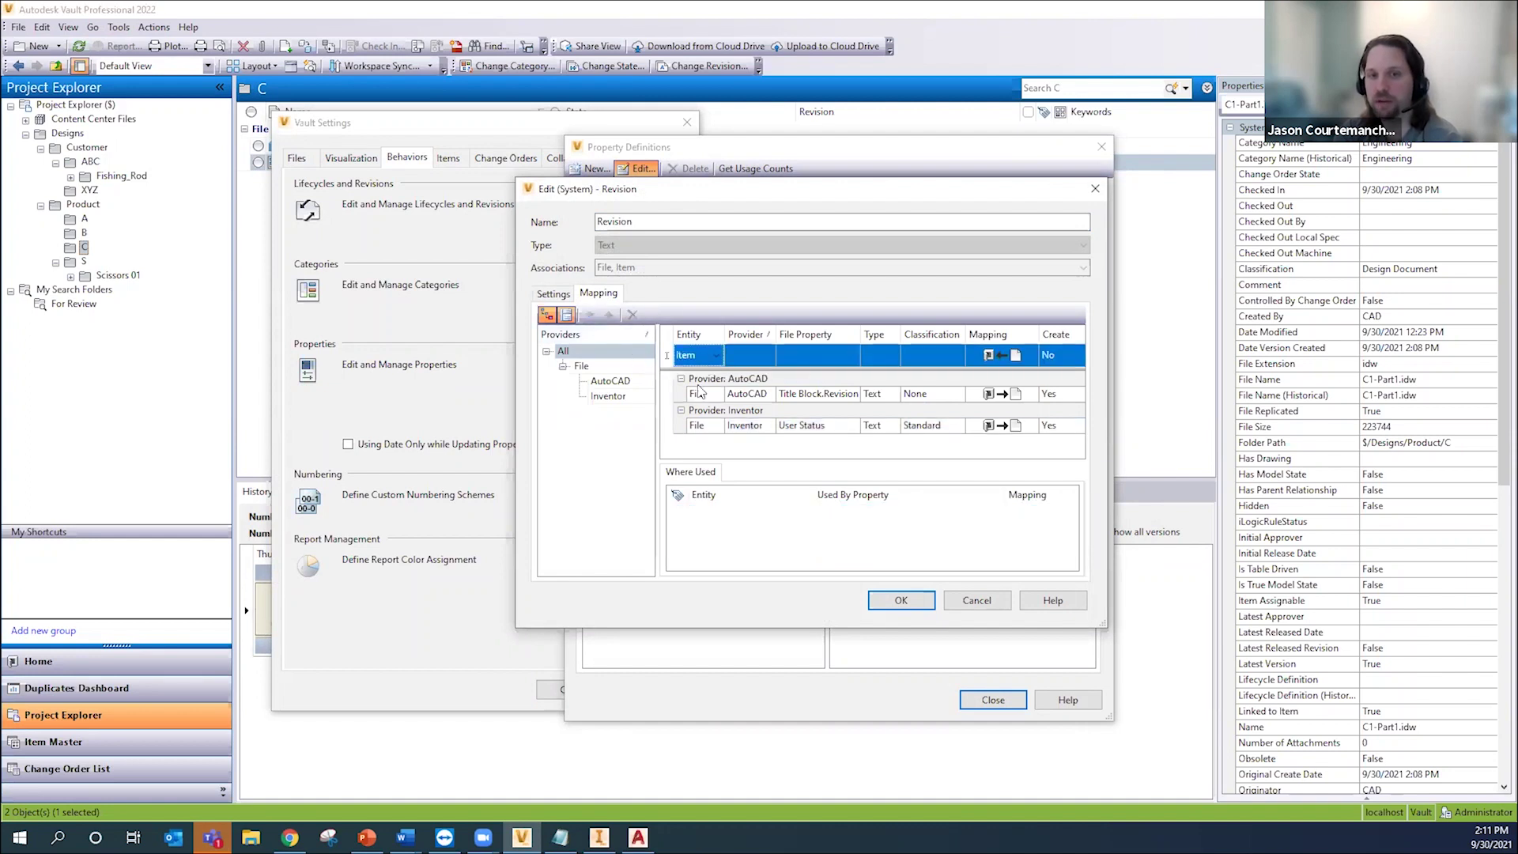
click(761, 358)
scroll(794, 407, up, 3)
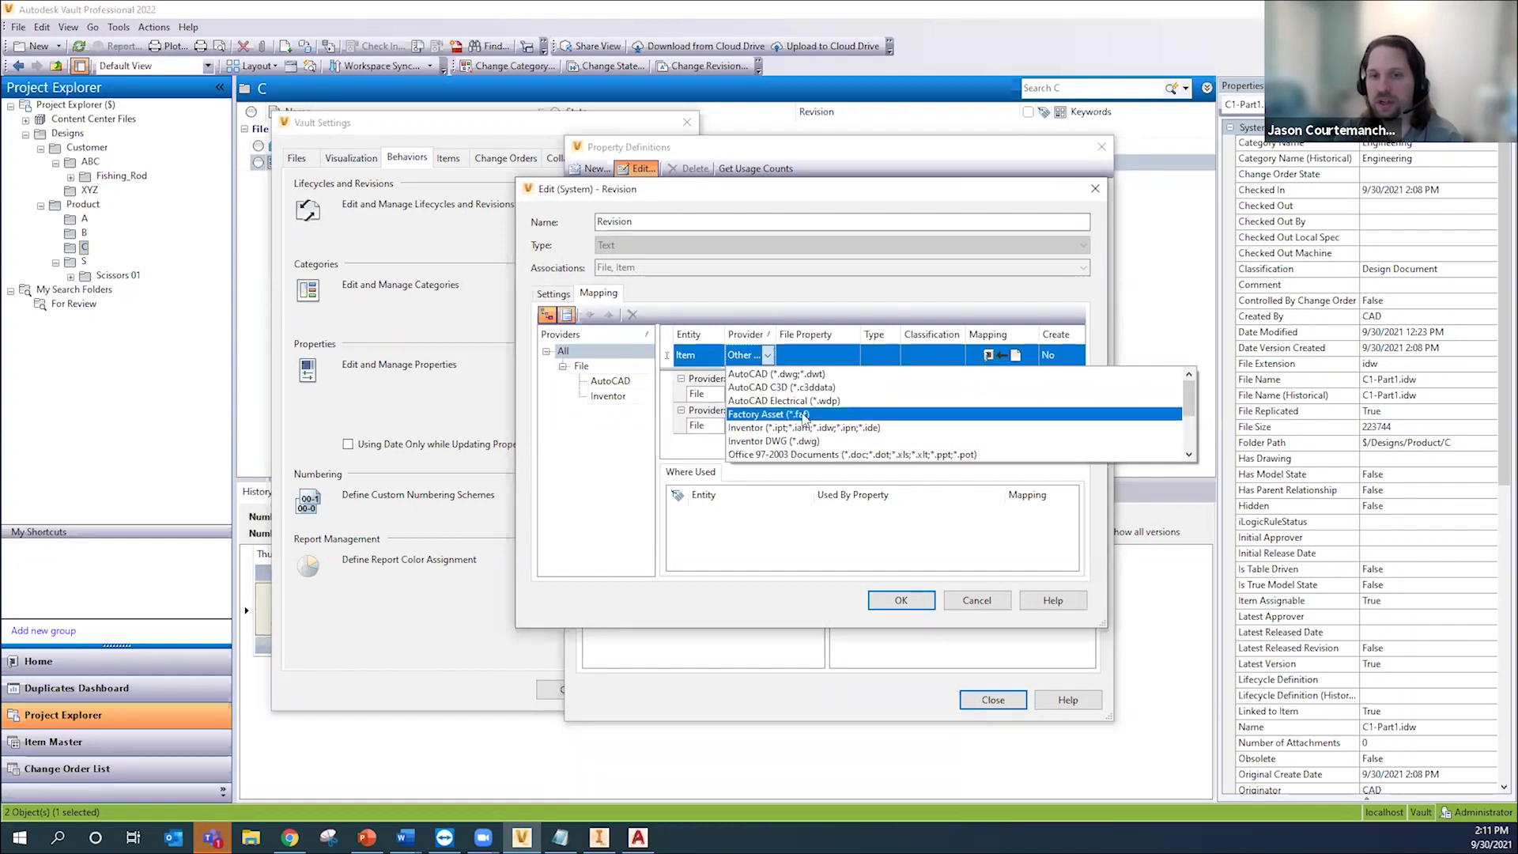
click(823, 428)
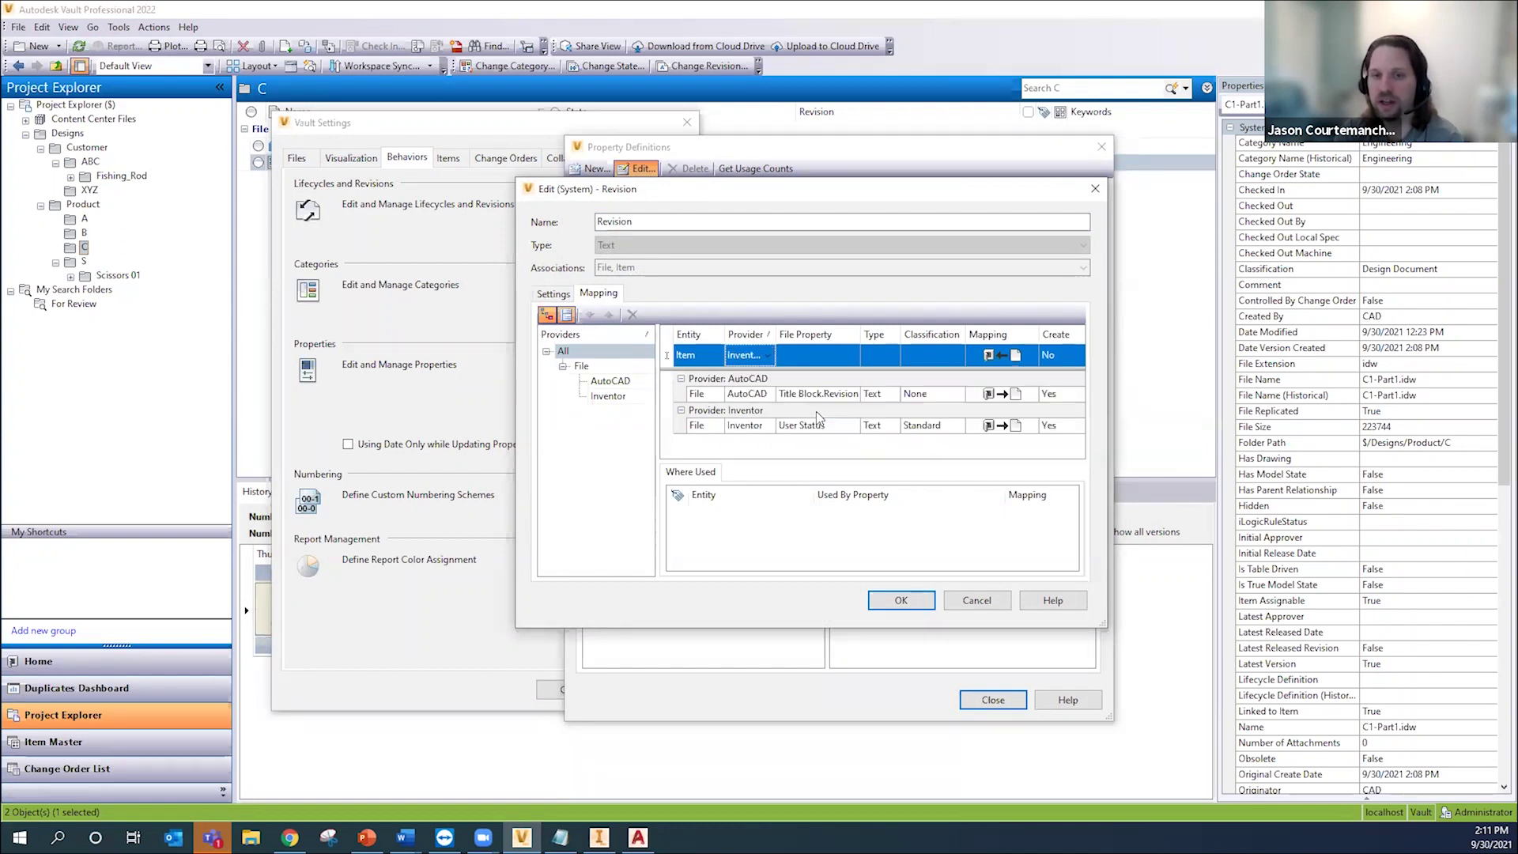
Step: Import the file properties from Part1.idw in the Designs folder and map the item's Revision to User Status
click(822, 357)
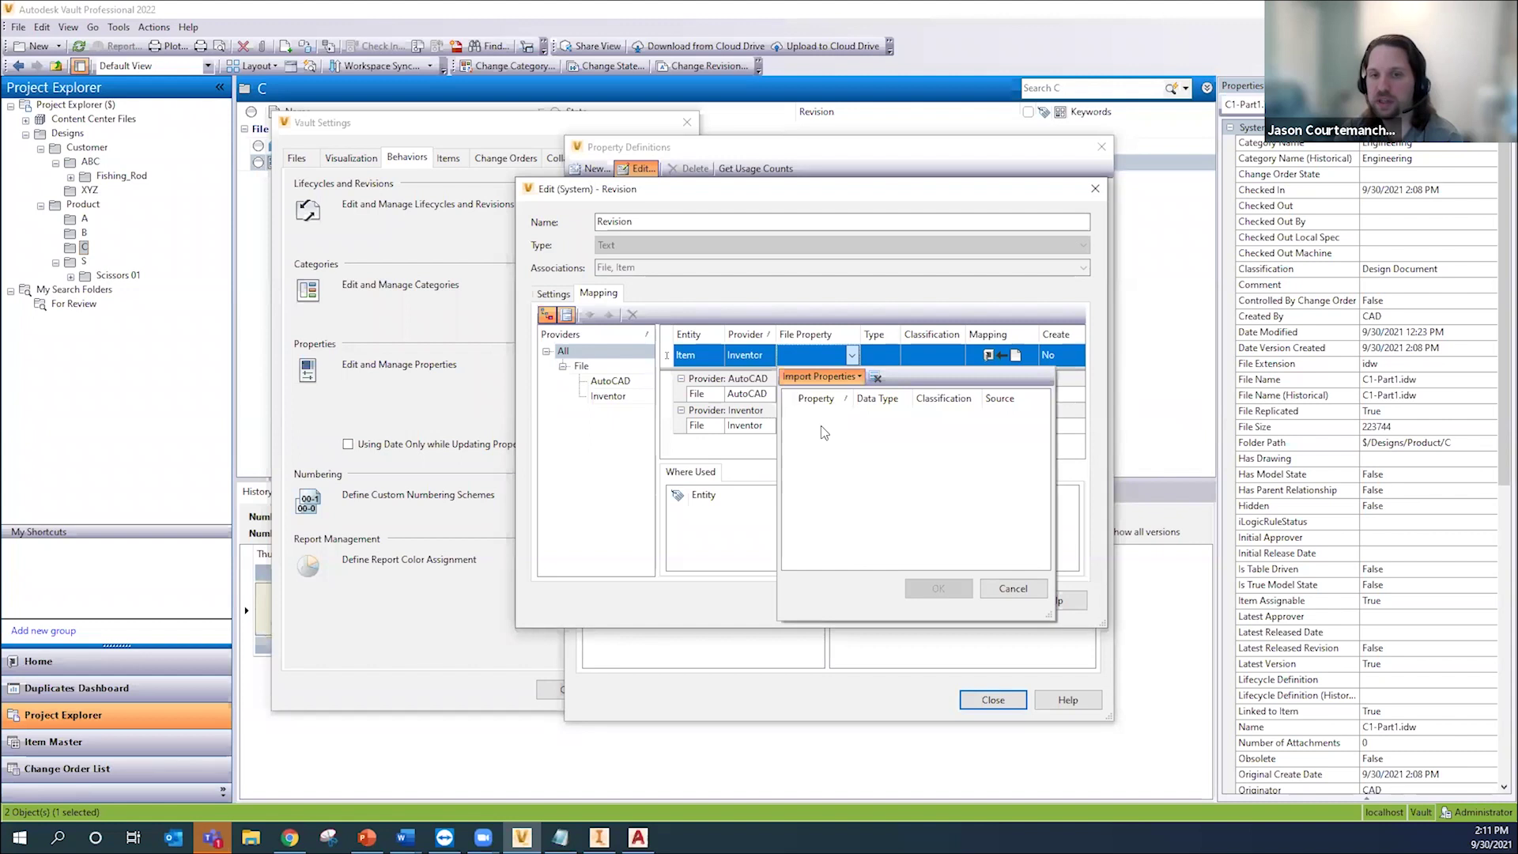
click(819, 376)
double_click(880, 330)
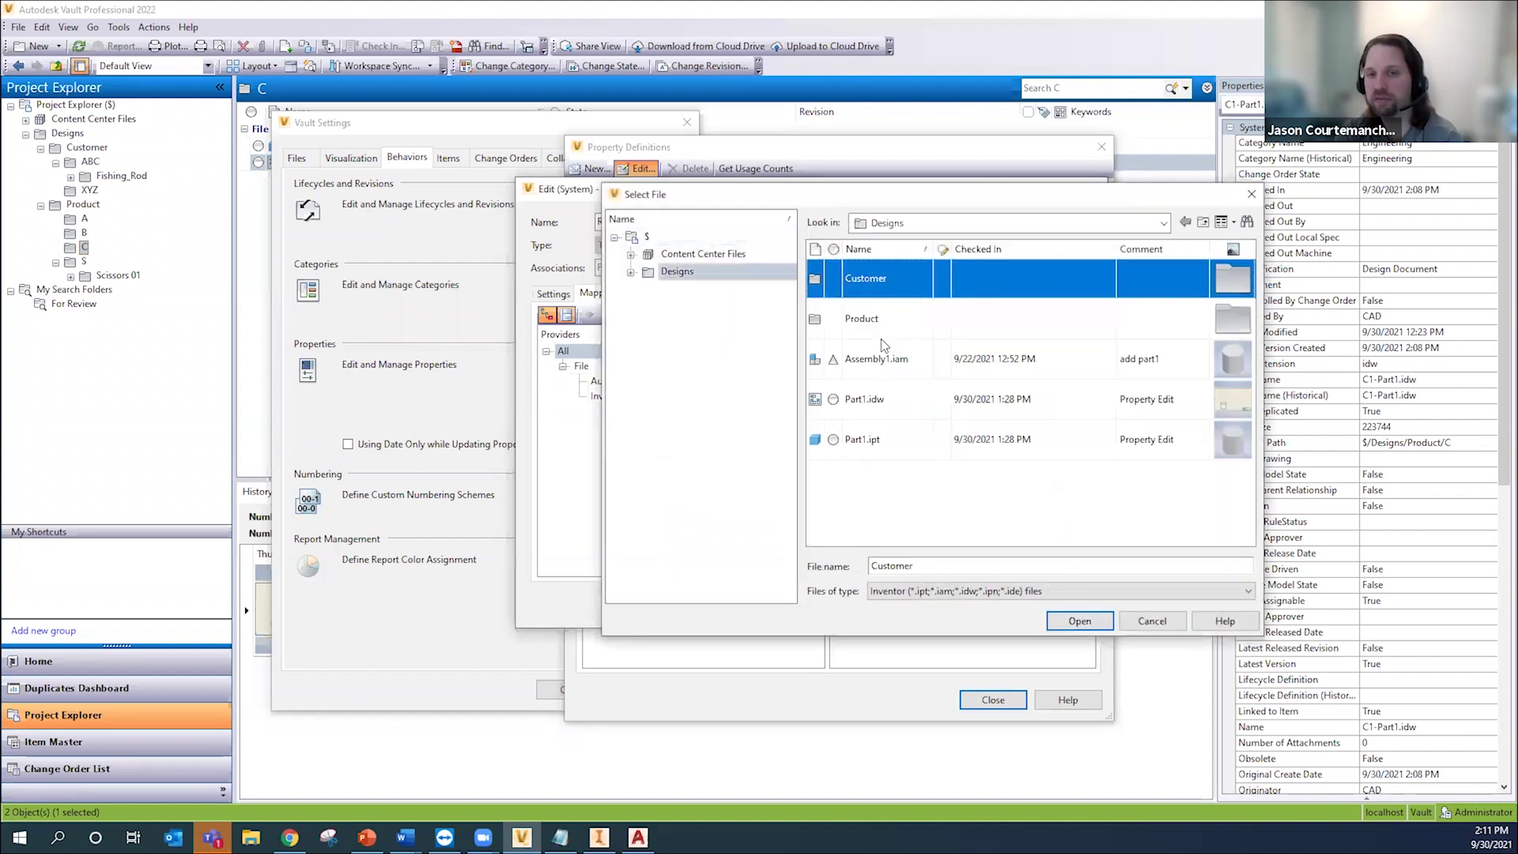
click(864, 399)
click(1079, 620)
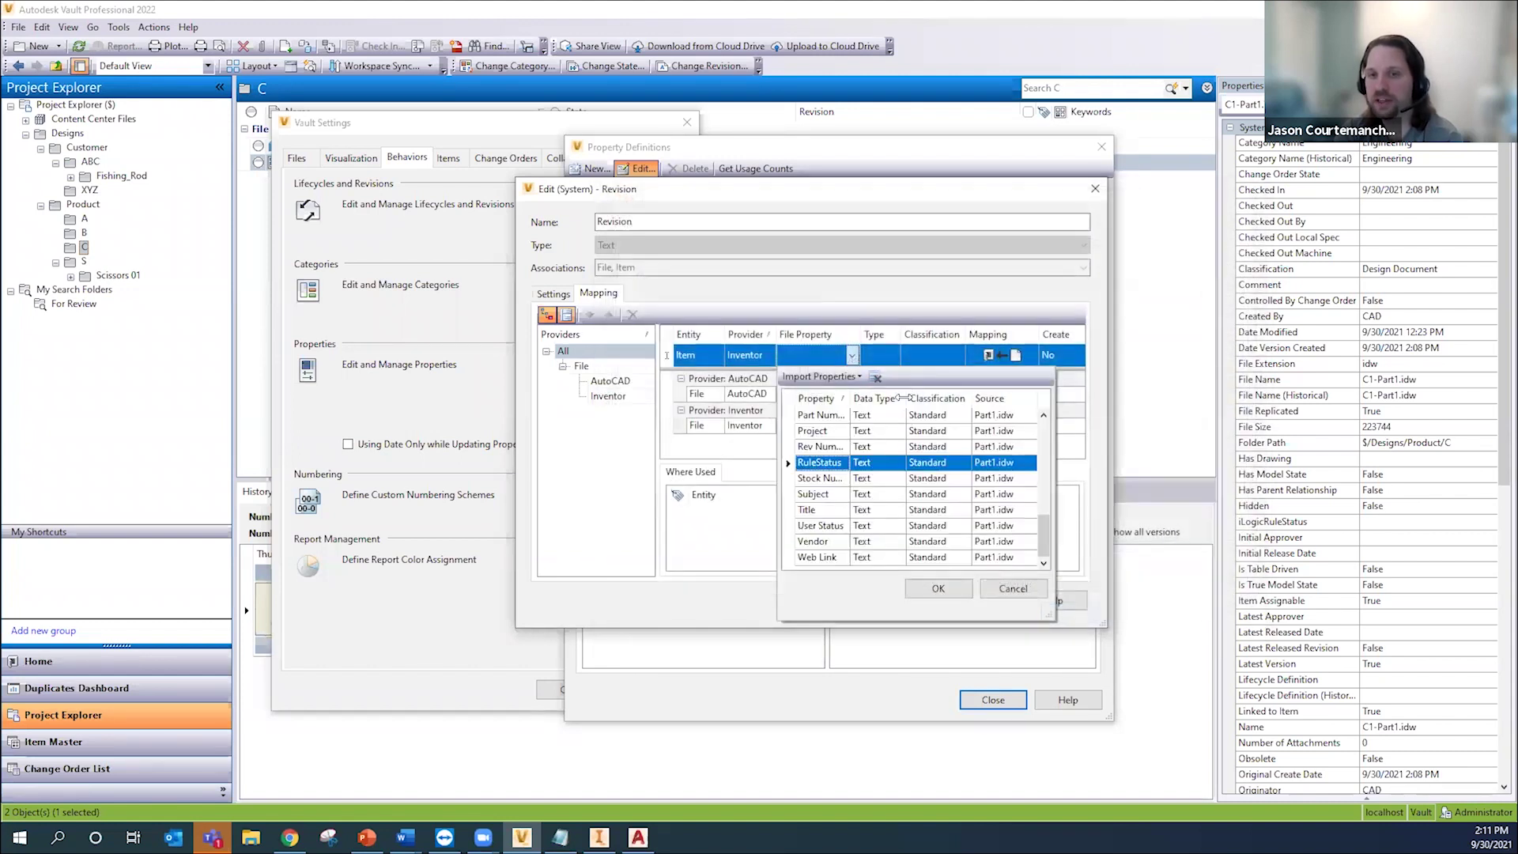
click(832, 526)
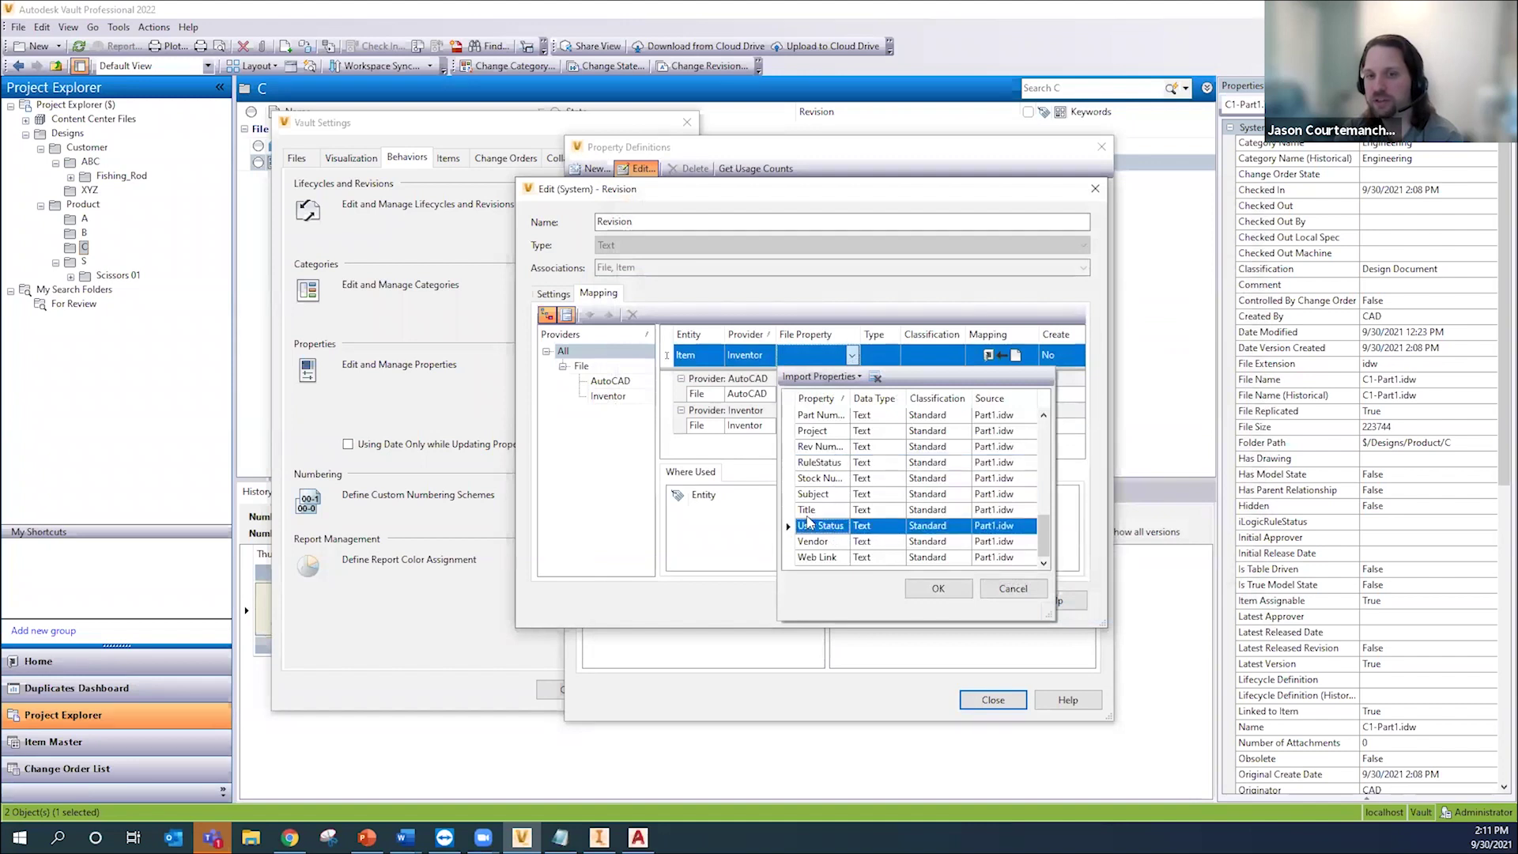
click(937, 588)
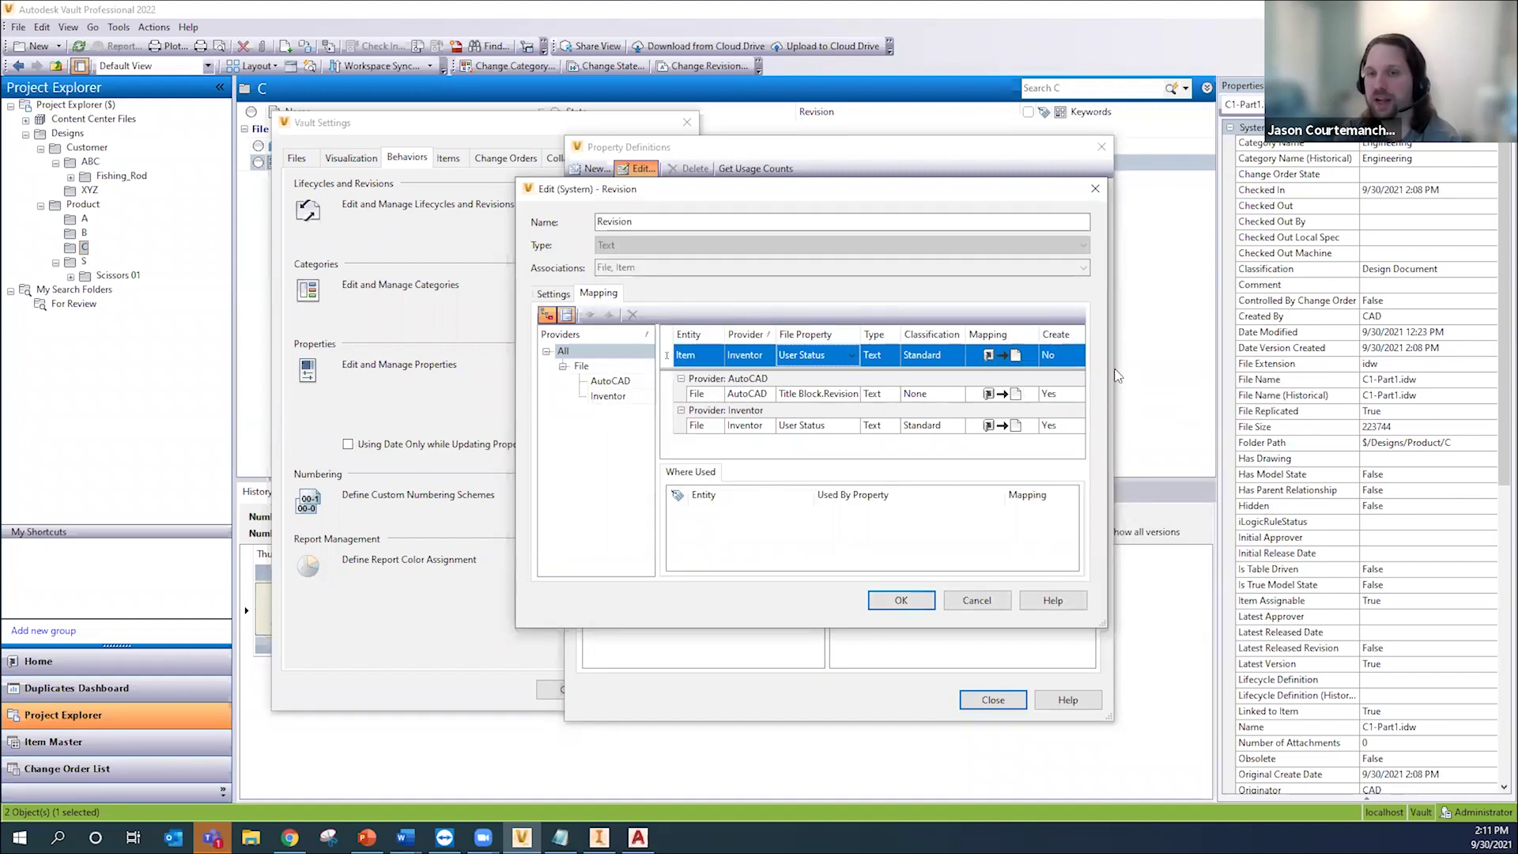
Step: Set the new item mapping's Create option to Yes and commit the mapping row
click(1063, 355)
click(1051, 371)
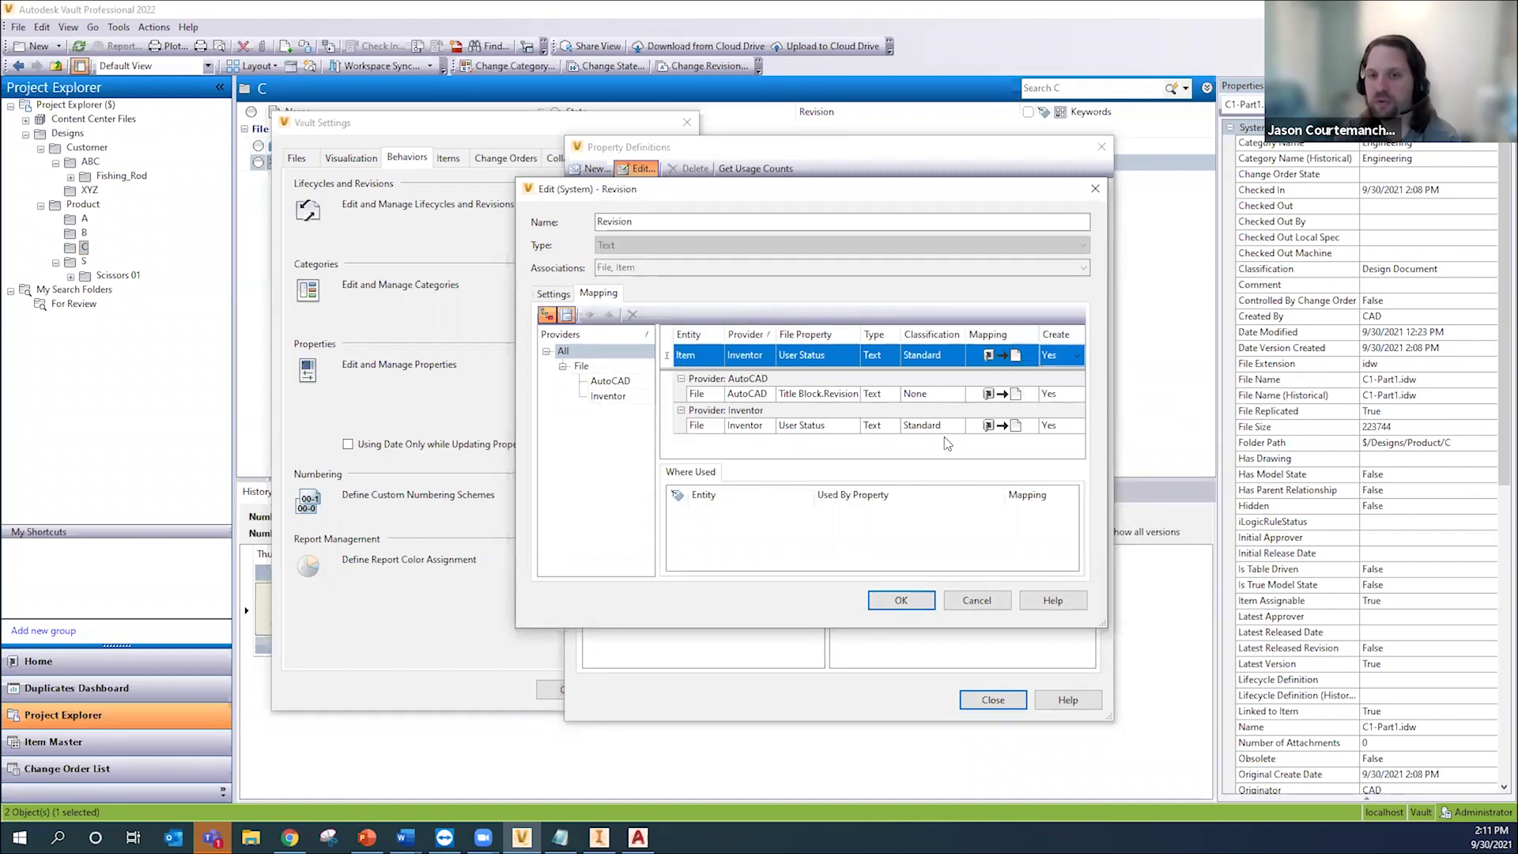
click(909, 444)
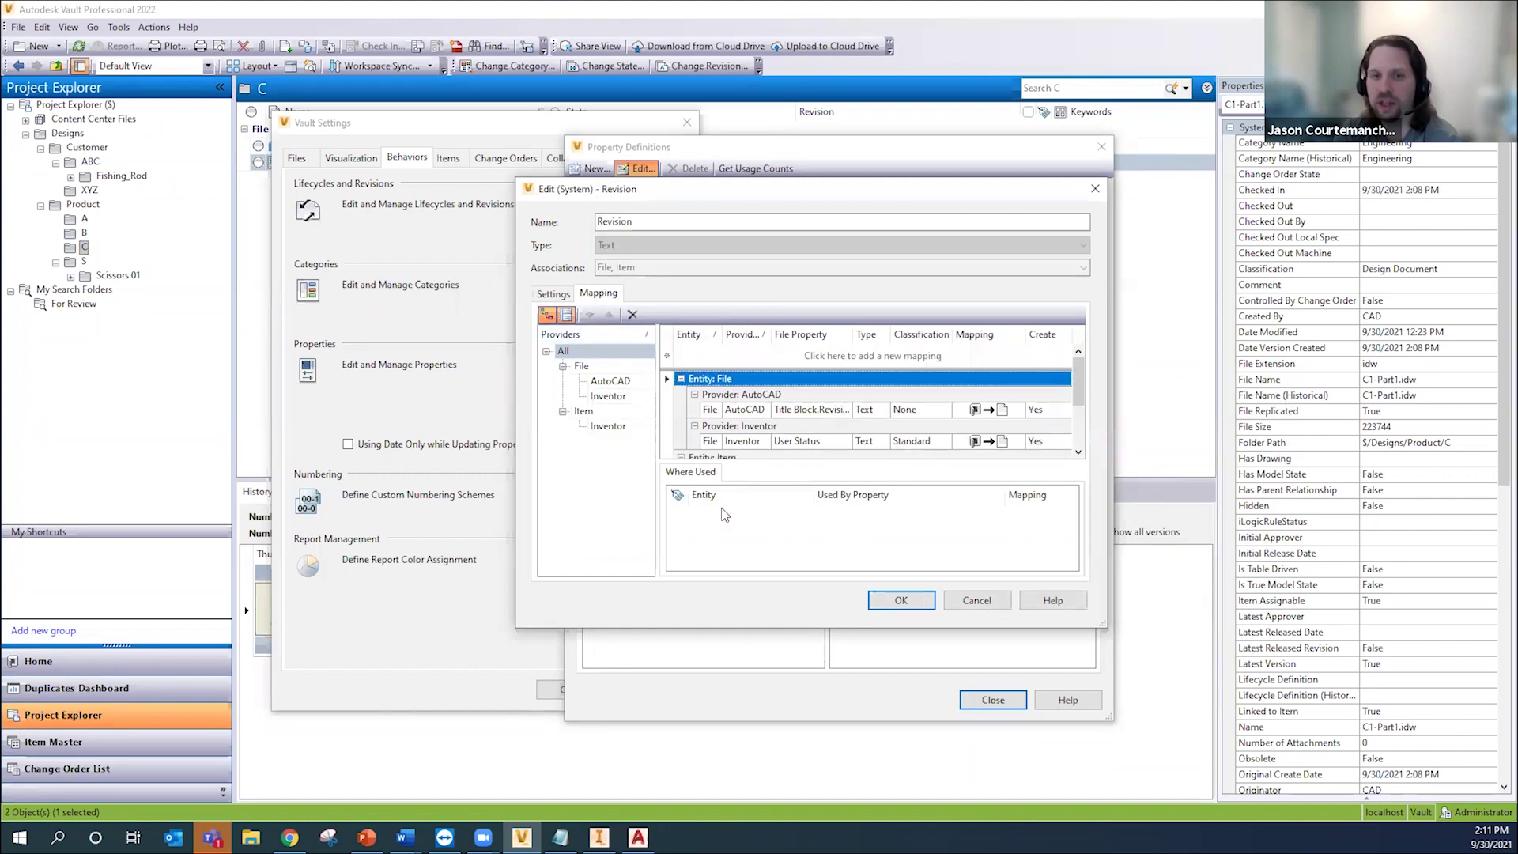
Step: Review the Revision property's Inventor mappings for the File and Item entities
scroll(779, 431, down, 1)
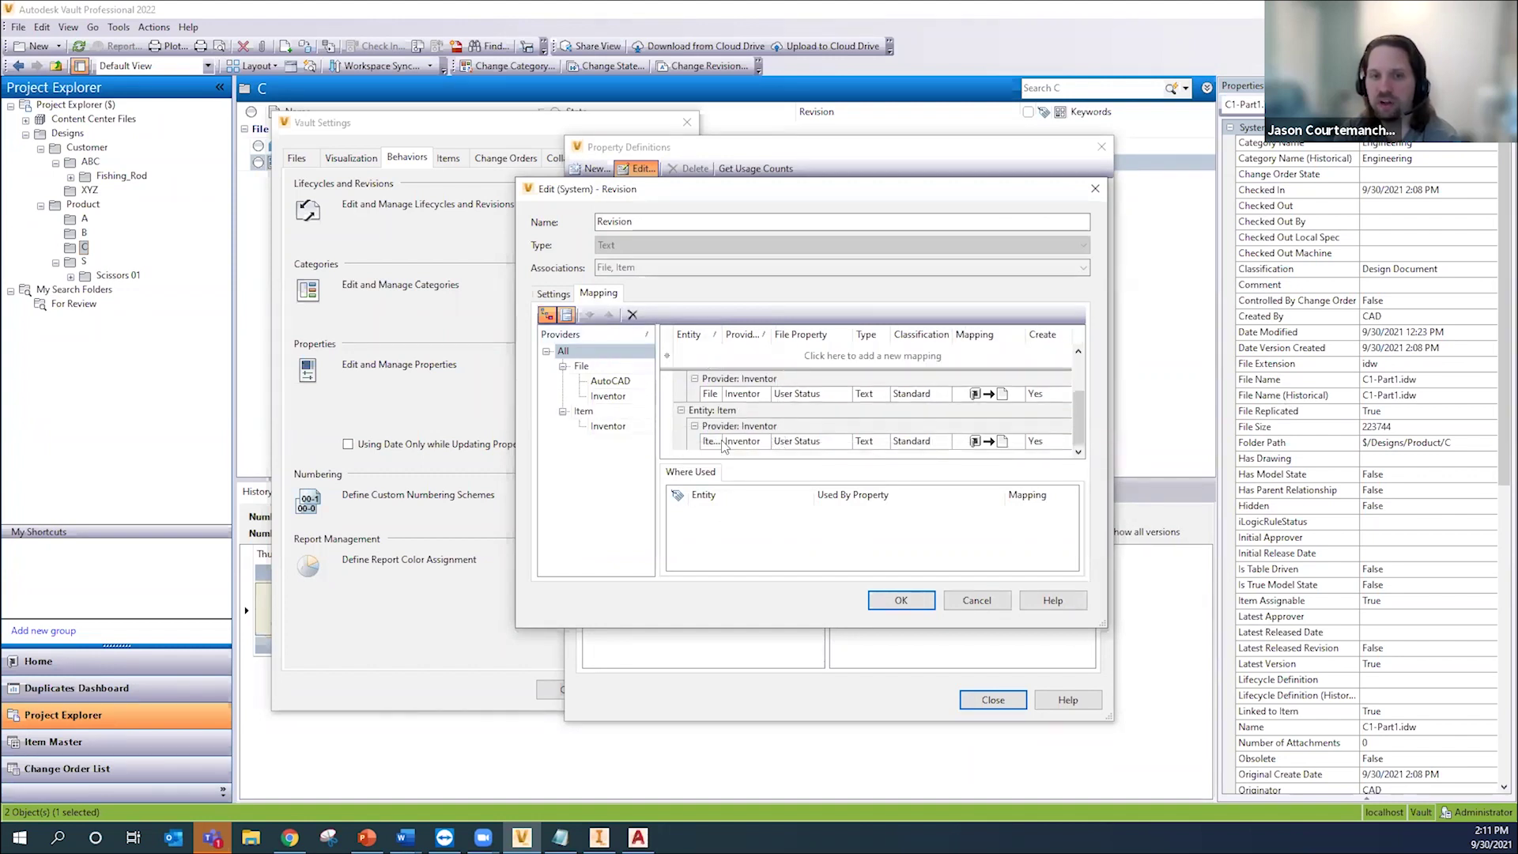
click(608, 426)
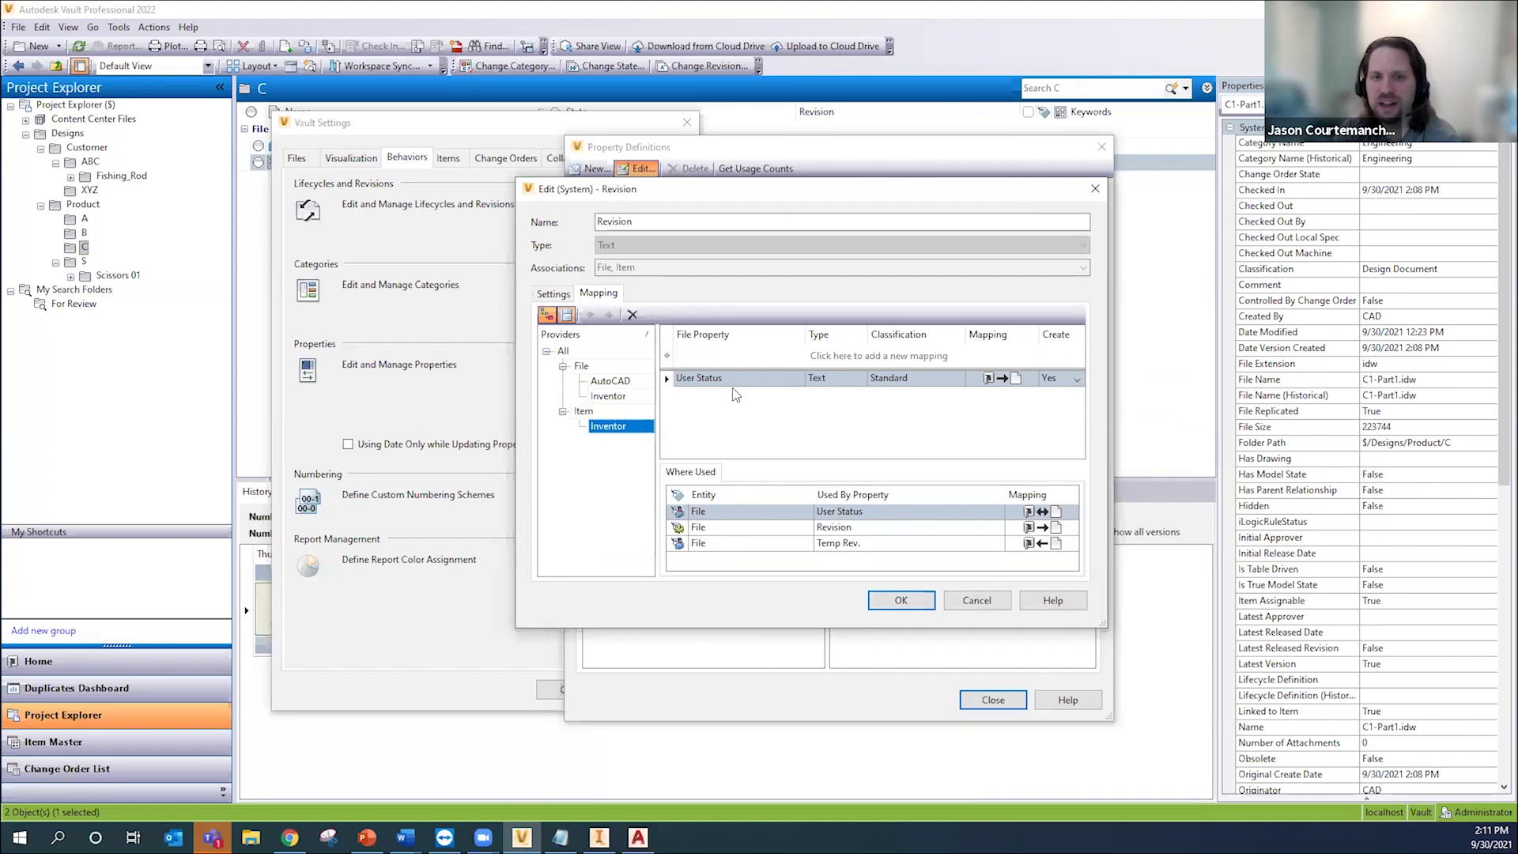
click(617, 398)
click(613, 428)
click(566, 351)
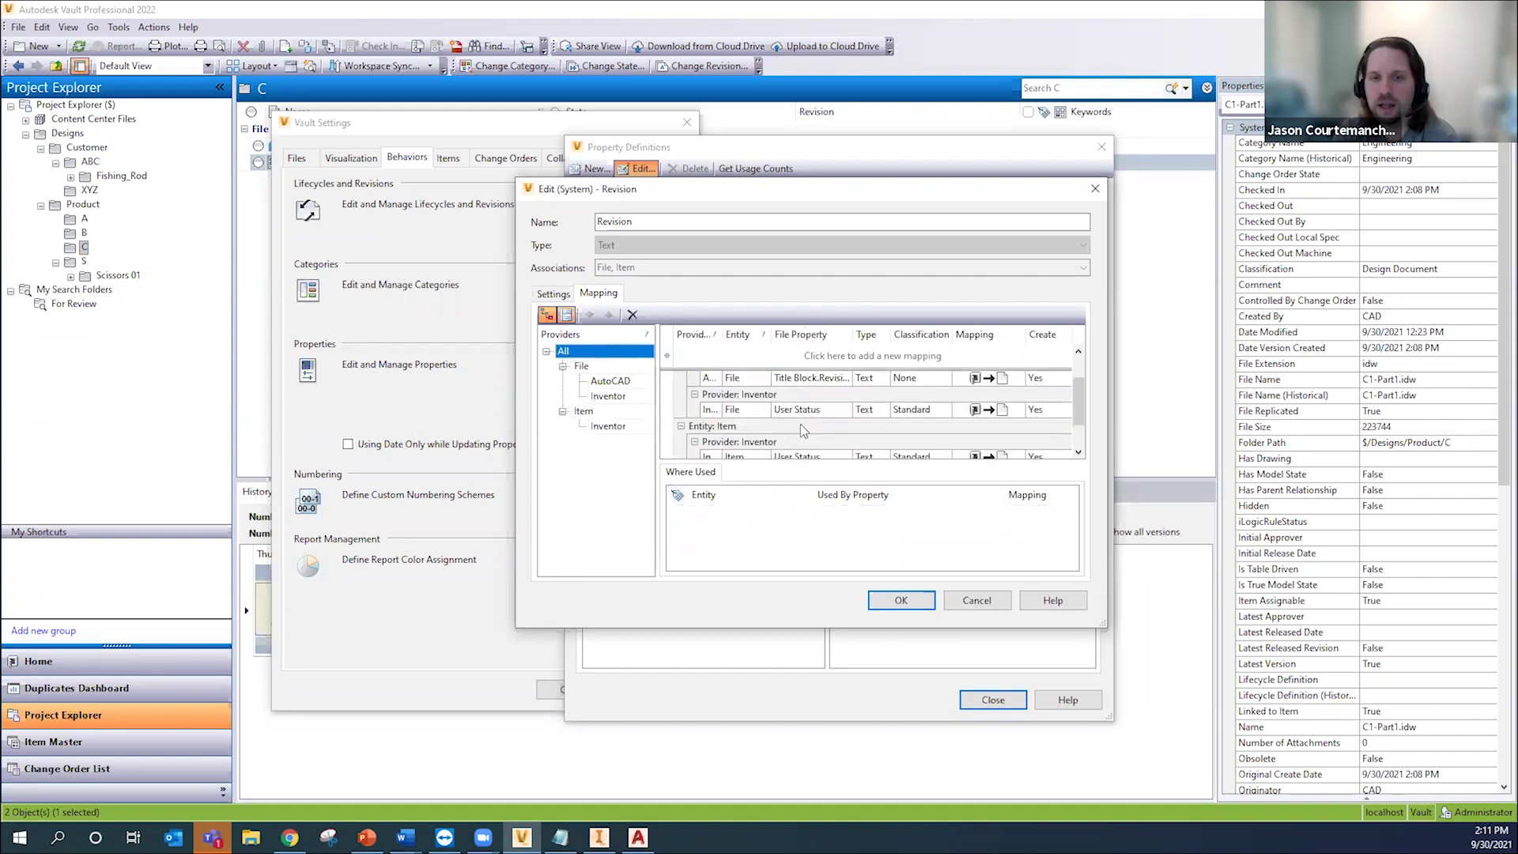
scroll(800, 424, down, 1)
Step: Save the Revision property's mapping changes and close the property definitions and Vault settings
click(902, 600)
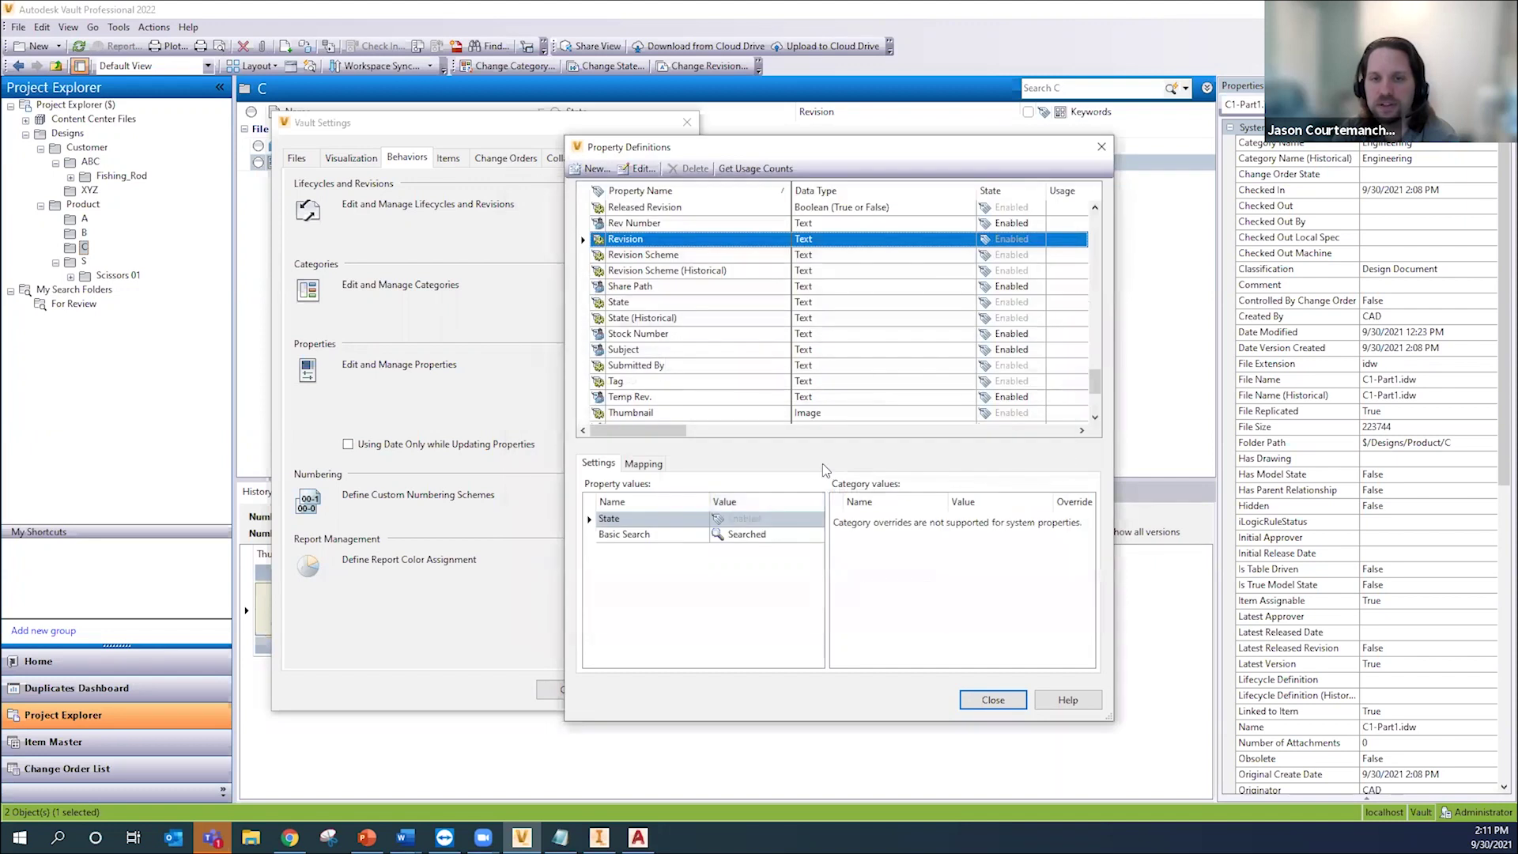
click(993, 699)
click(571, 689)
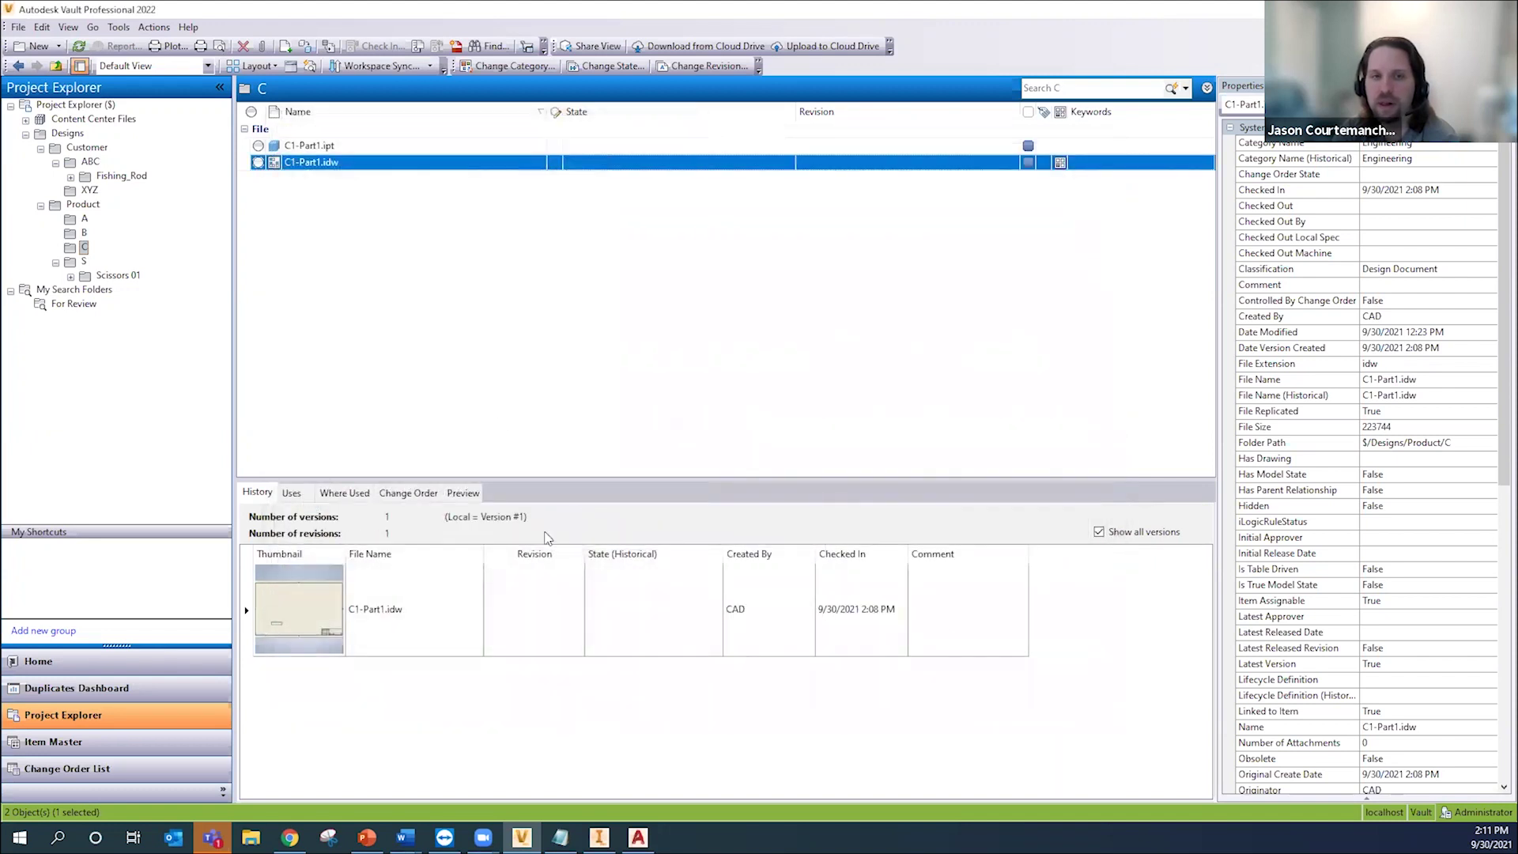
Step: Open the item assigned to C1-Part1.idw and review its revision history
right_click(407, 160)
click(484, 229)
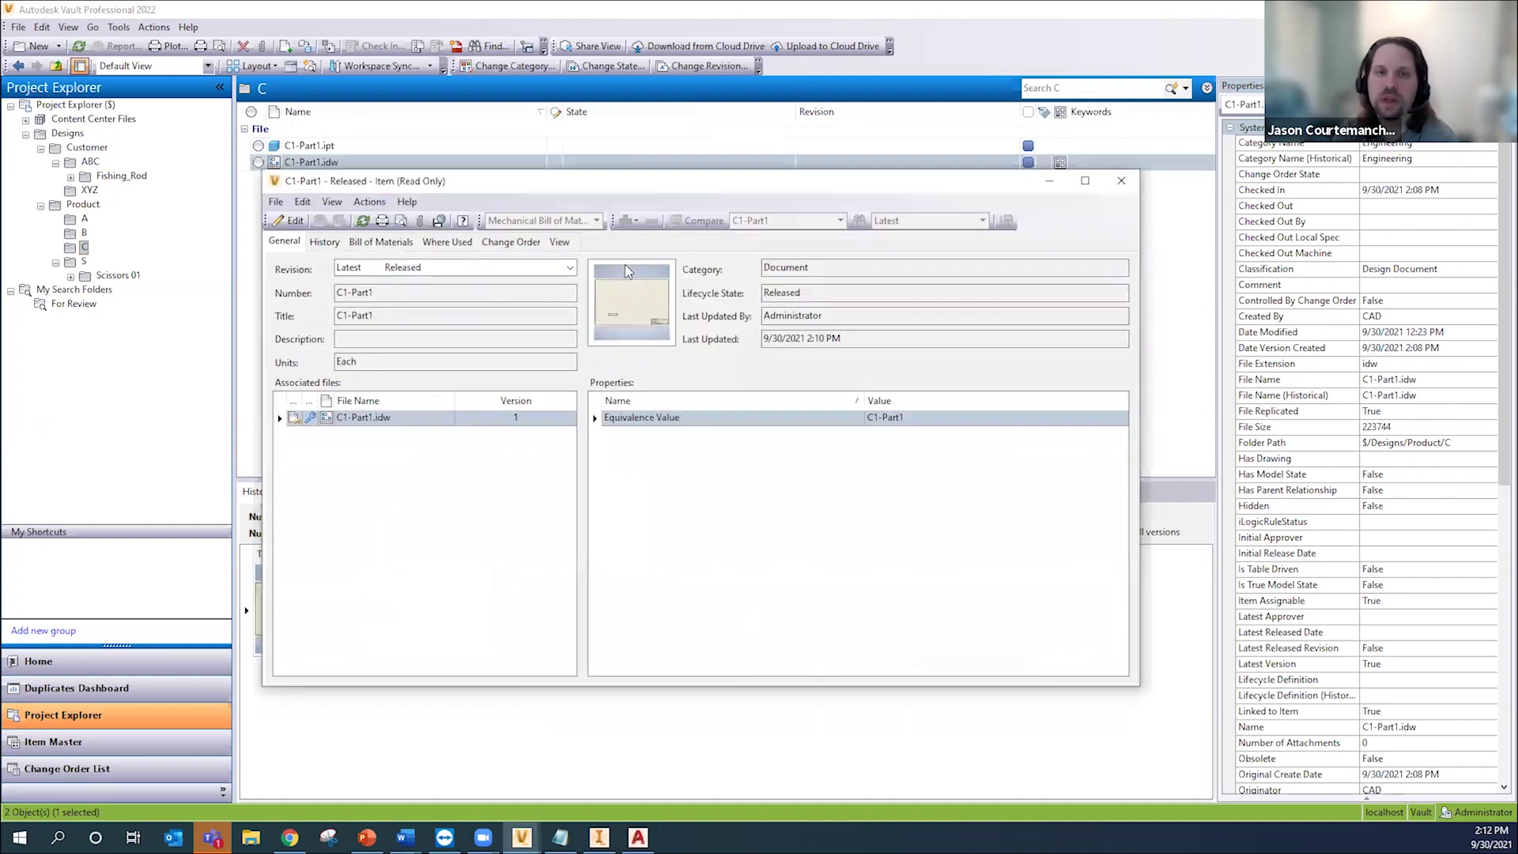
click(369, 202)
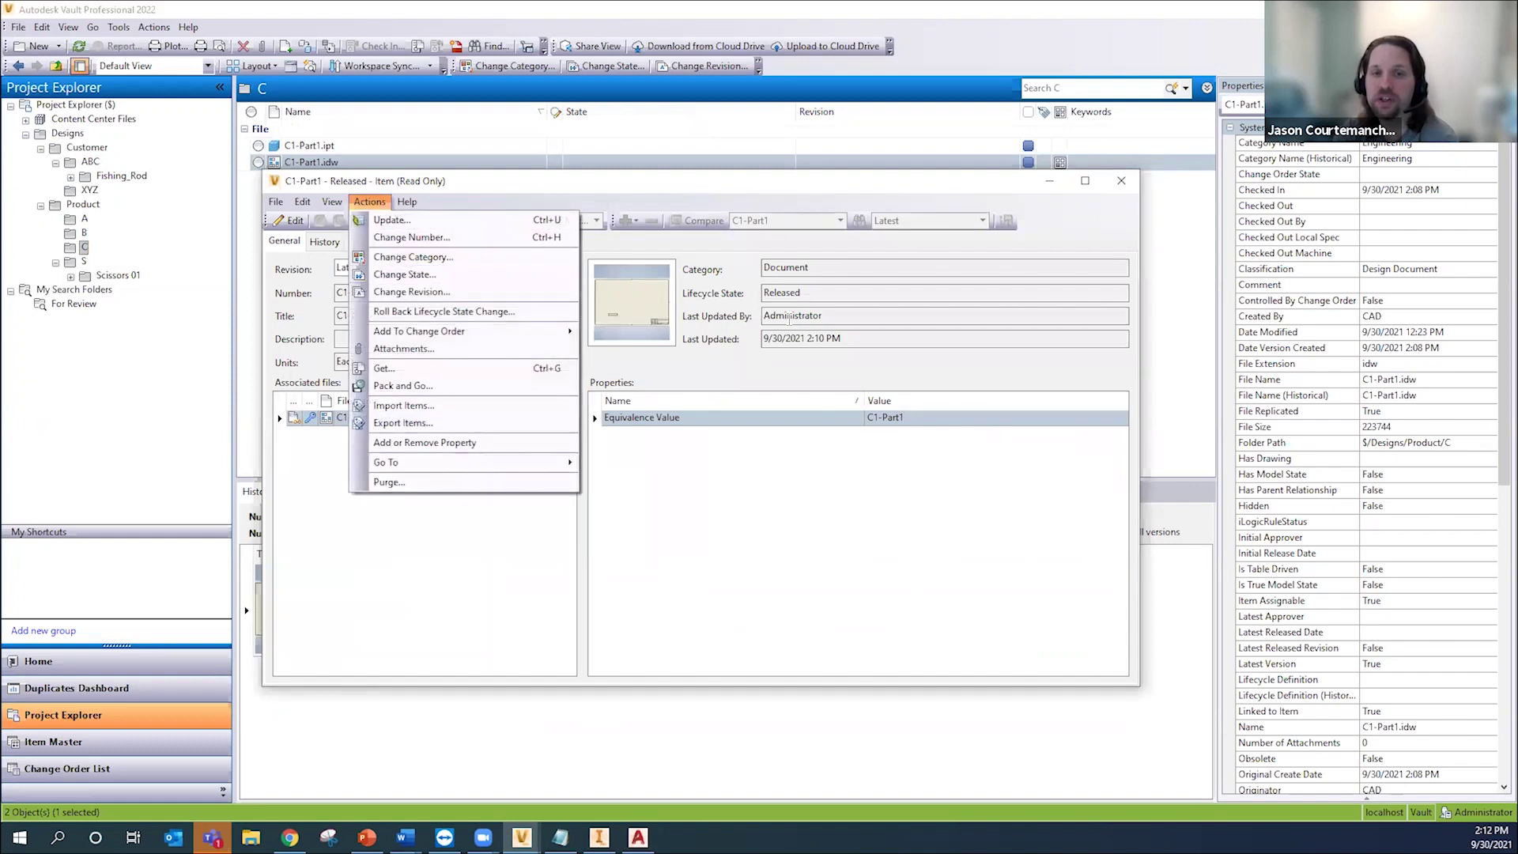
click(432, 291)
click(428, 313)
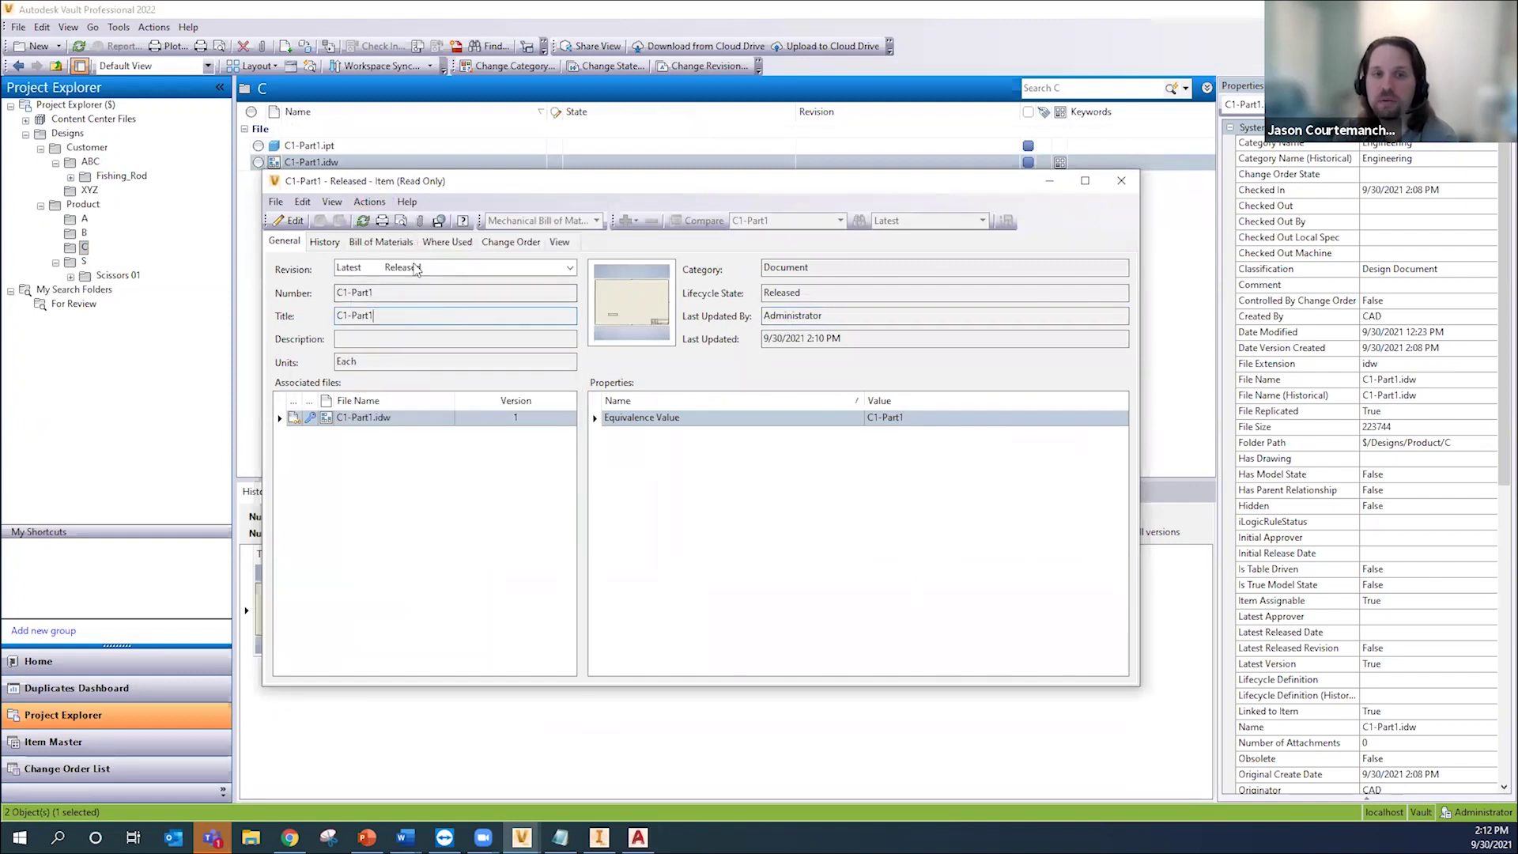
click(325, 242)
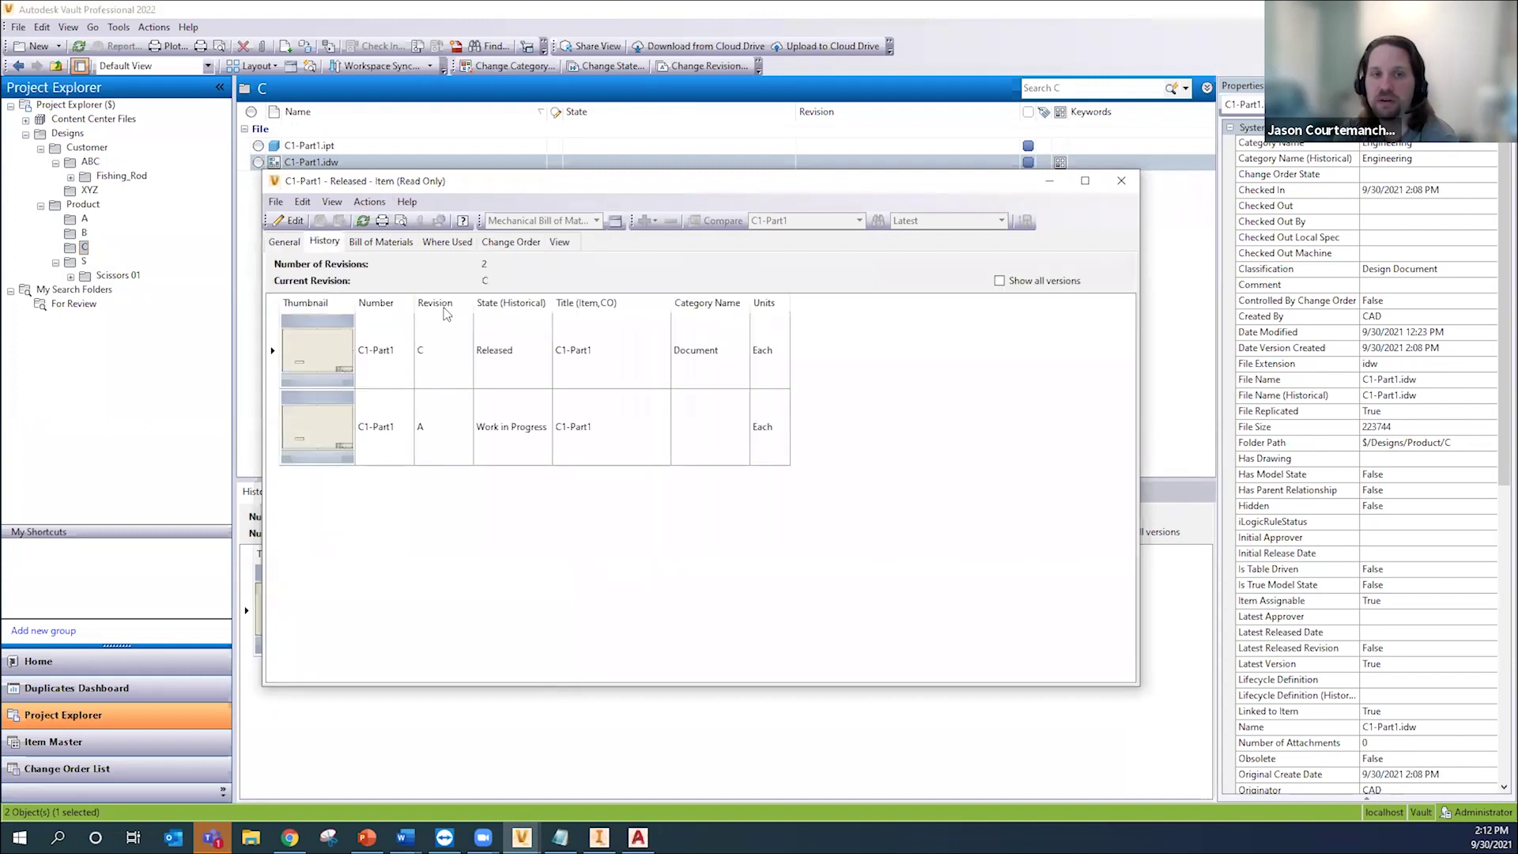
click(368, 202)
click(336, 259)
click(286, 242)
Step: Change the C1-Part1 item's lifecycle state to Work in Progress and check its revision history
click(370, 202)
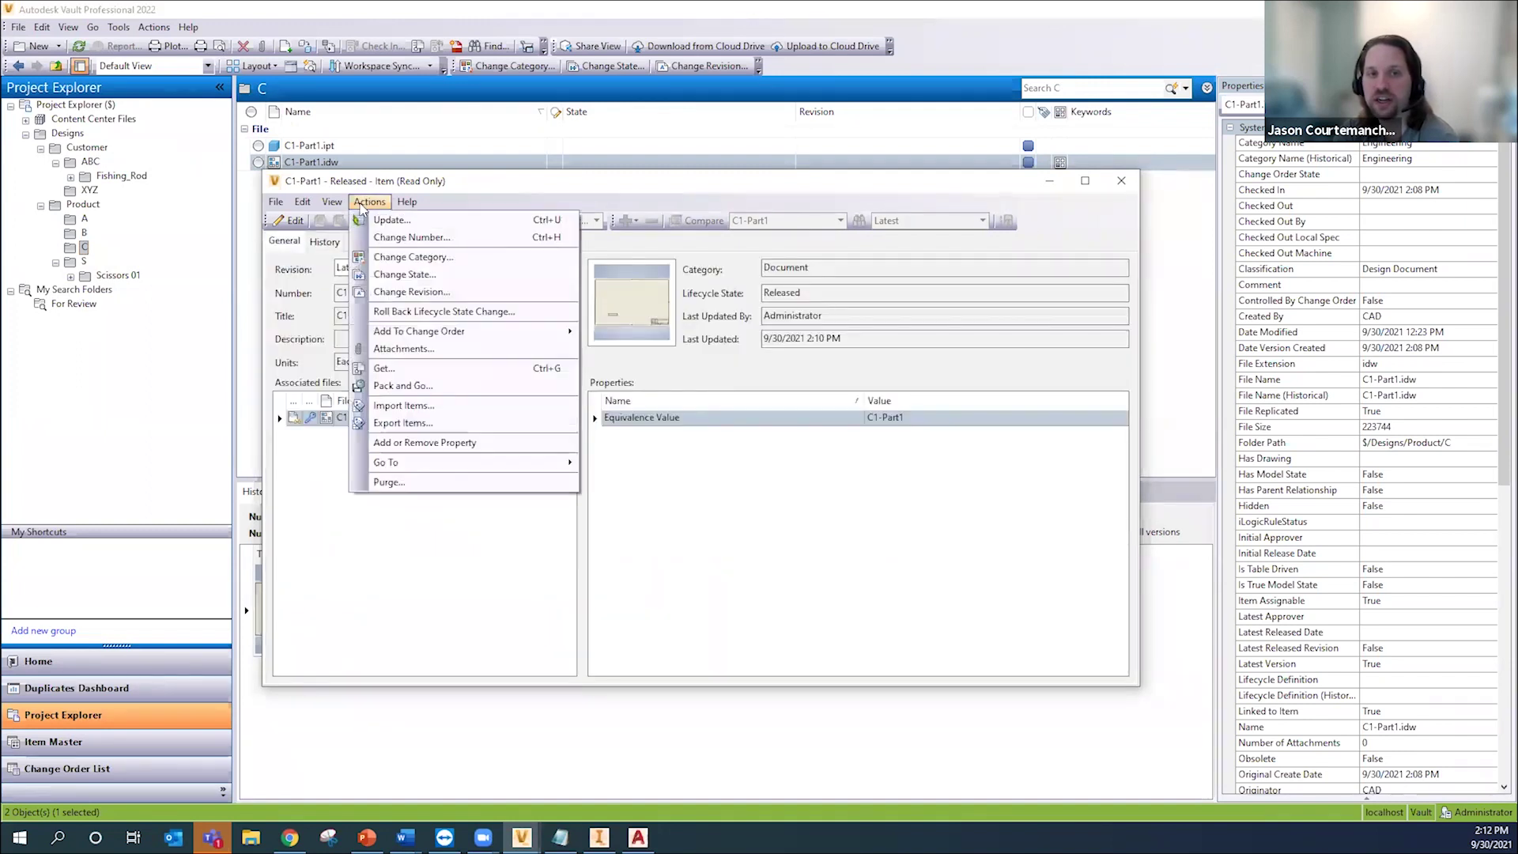
click(511, 282)
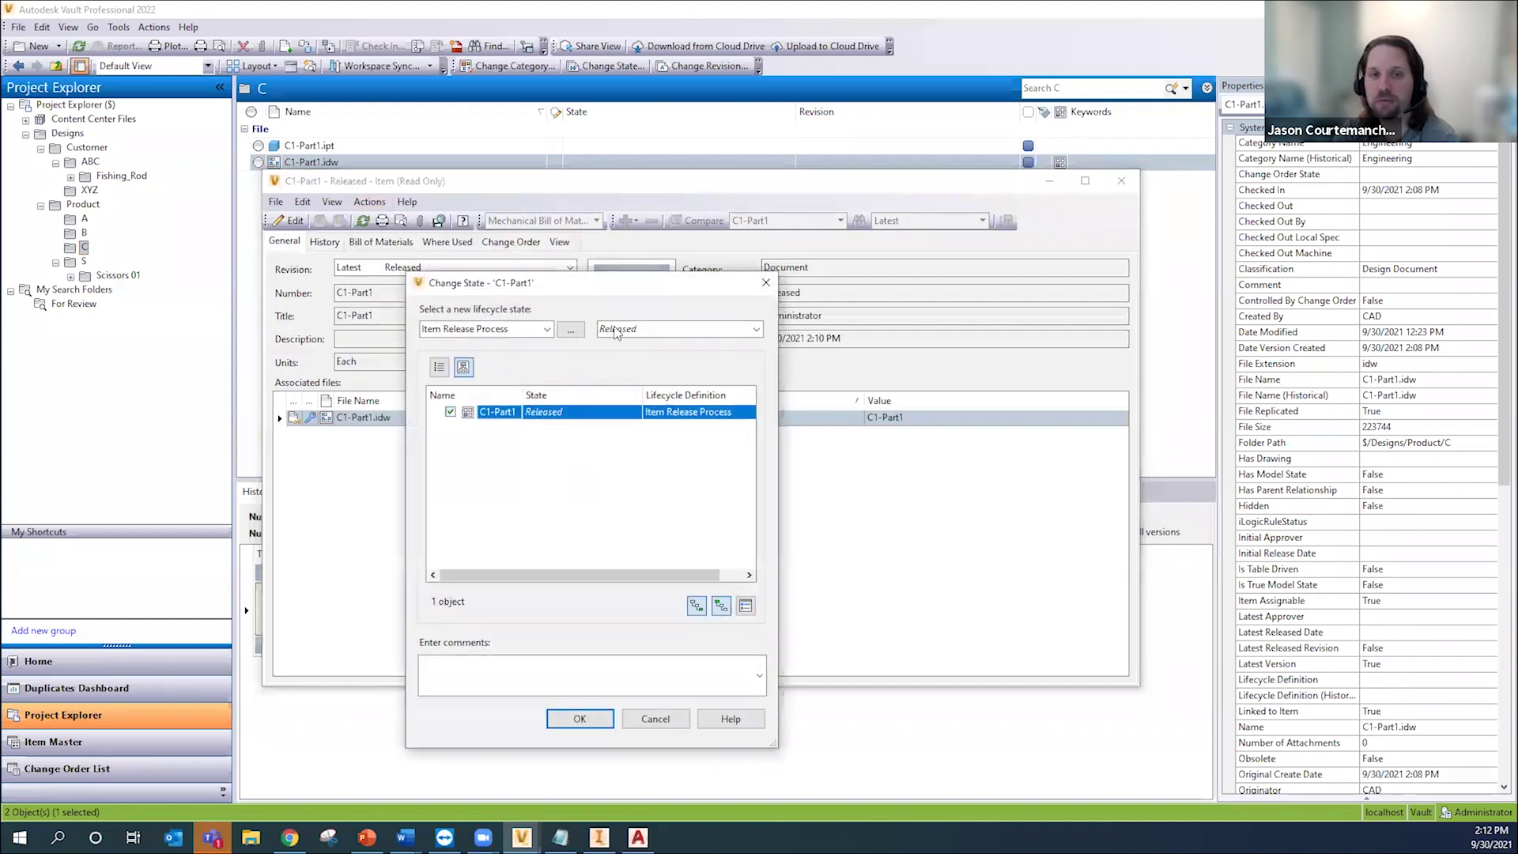
click(617, 329)
click(617, 329)
click(621, 329)
click(632, 346)
click(579, 718)
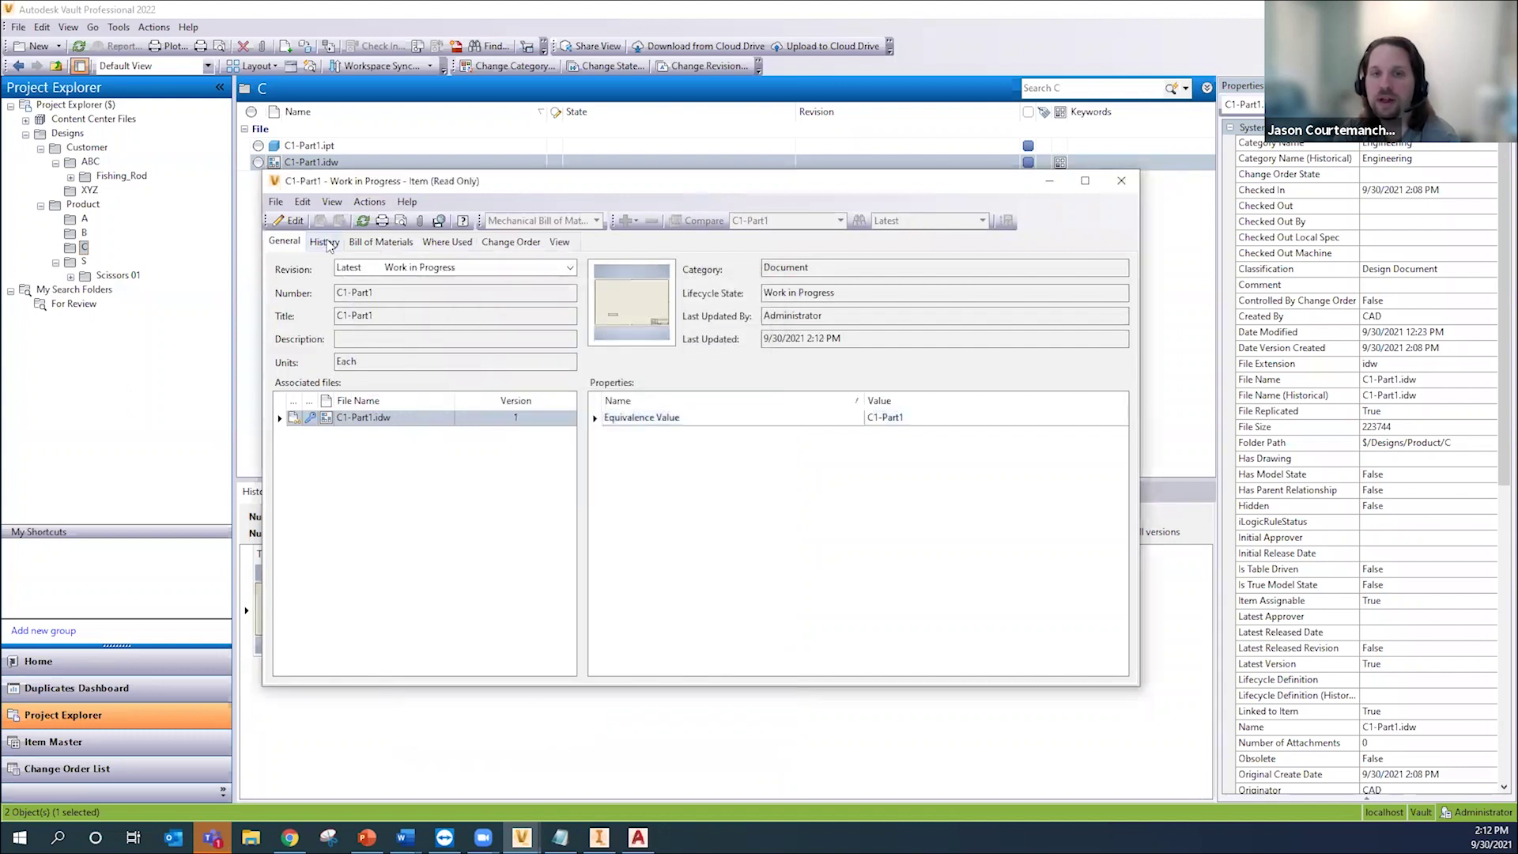
click(326, 242)
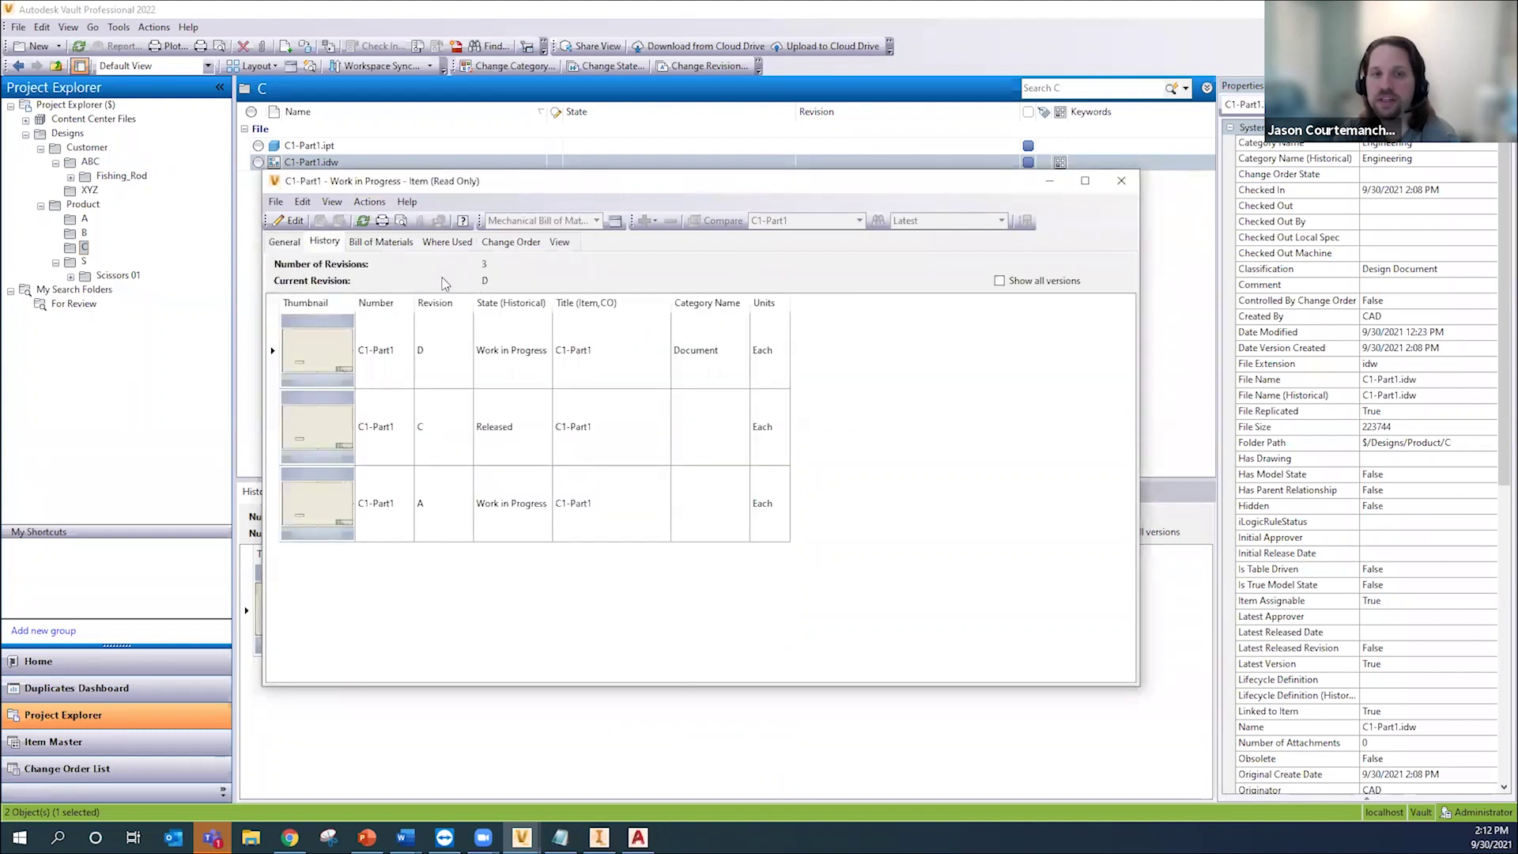
click(284, 242)
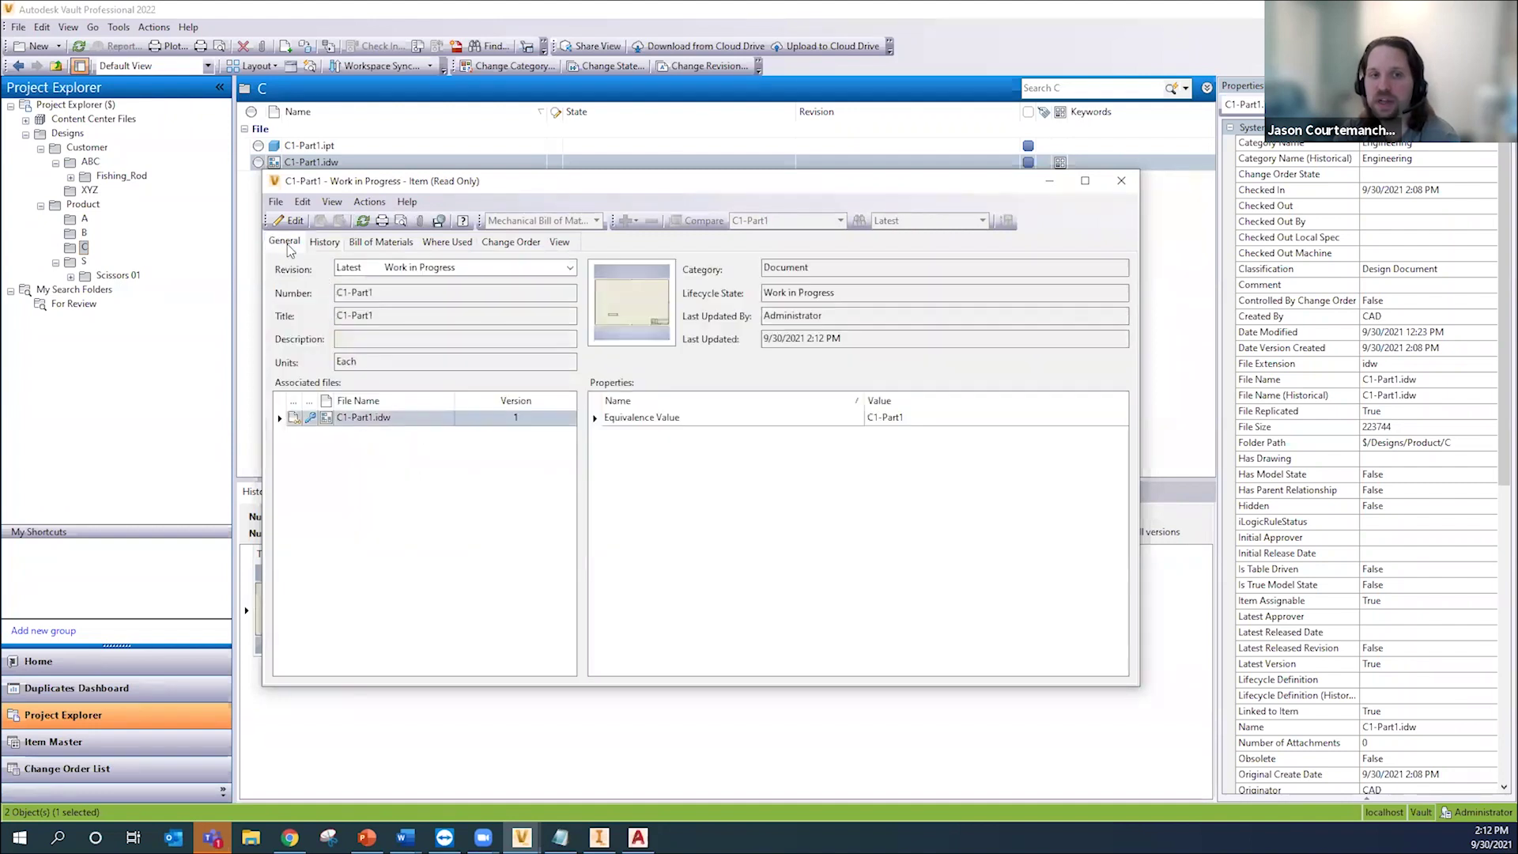
Step: Synchronize the properties of the item's associated file C1-Part1.idw and its part, review the User Status result, and close the item
right_click(374, 422)
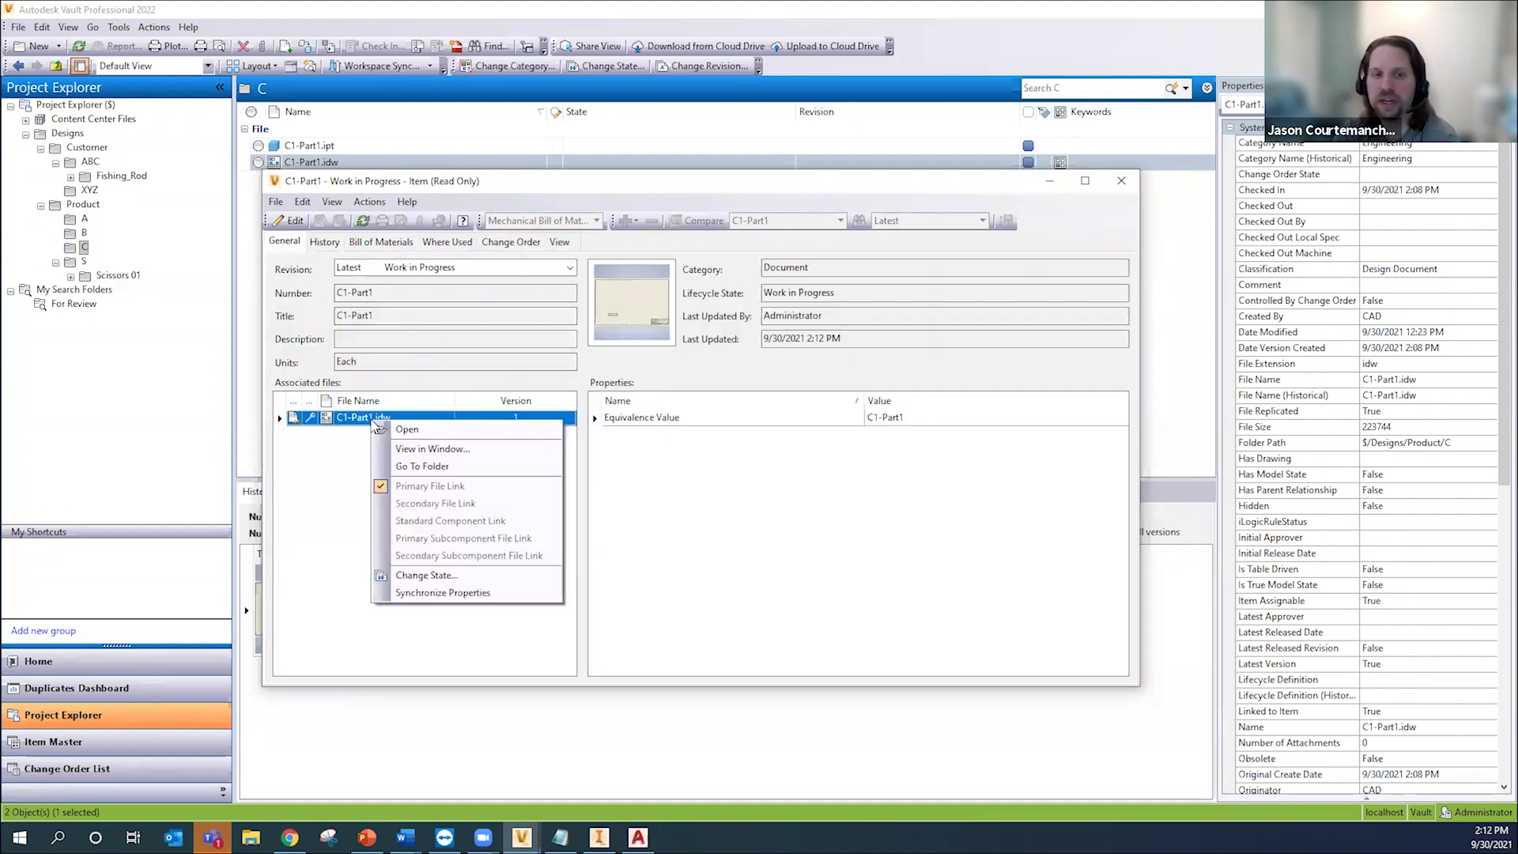
click(466, 593)
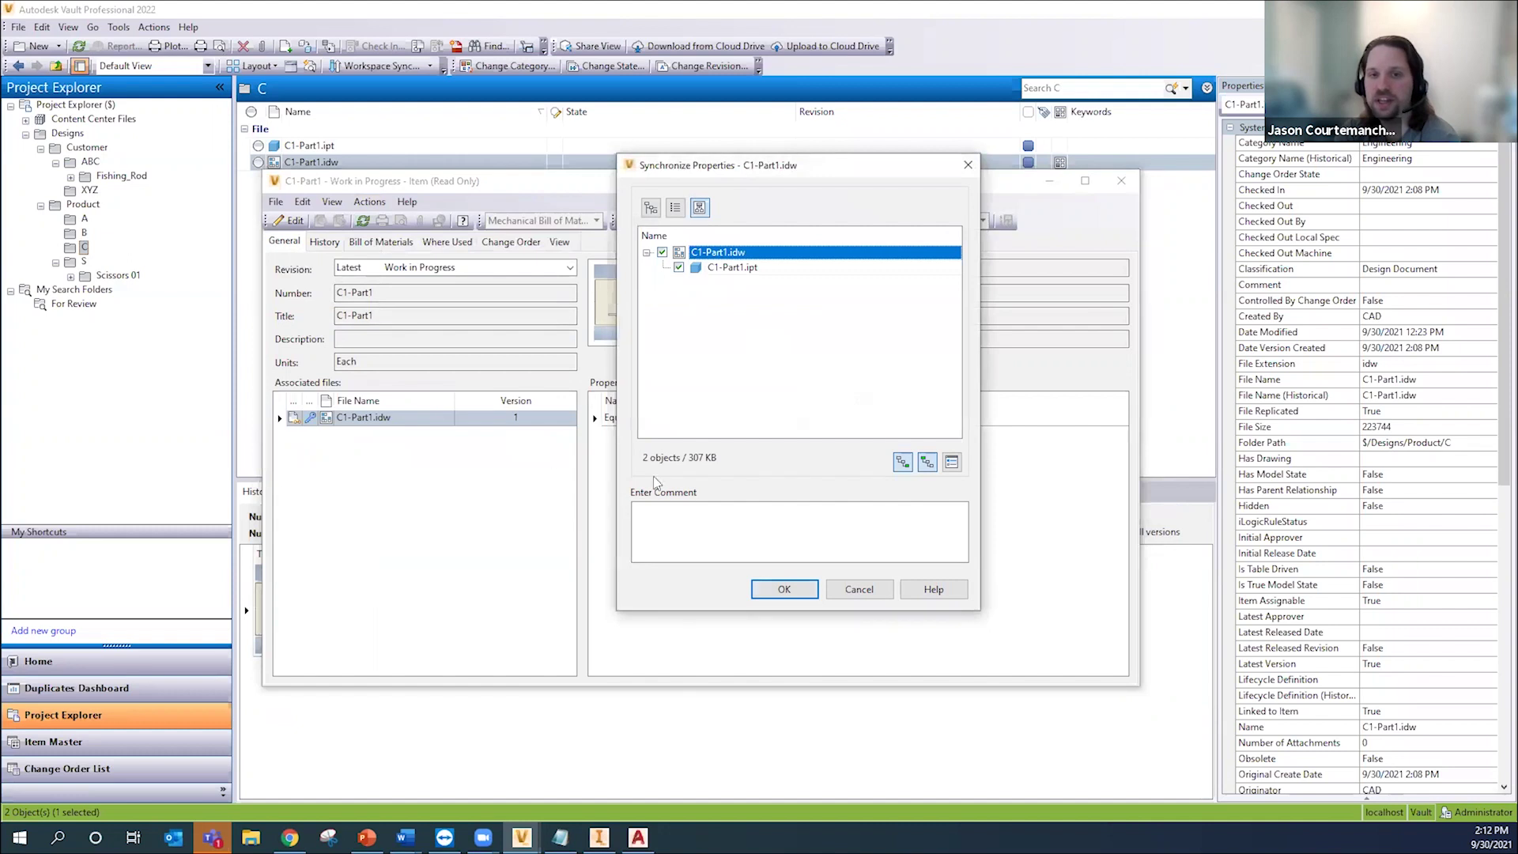
click(783, 589)
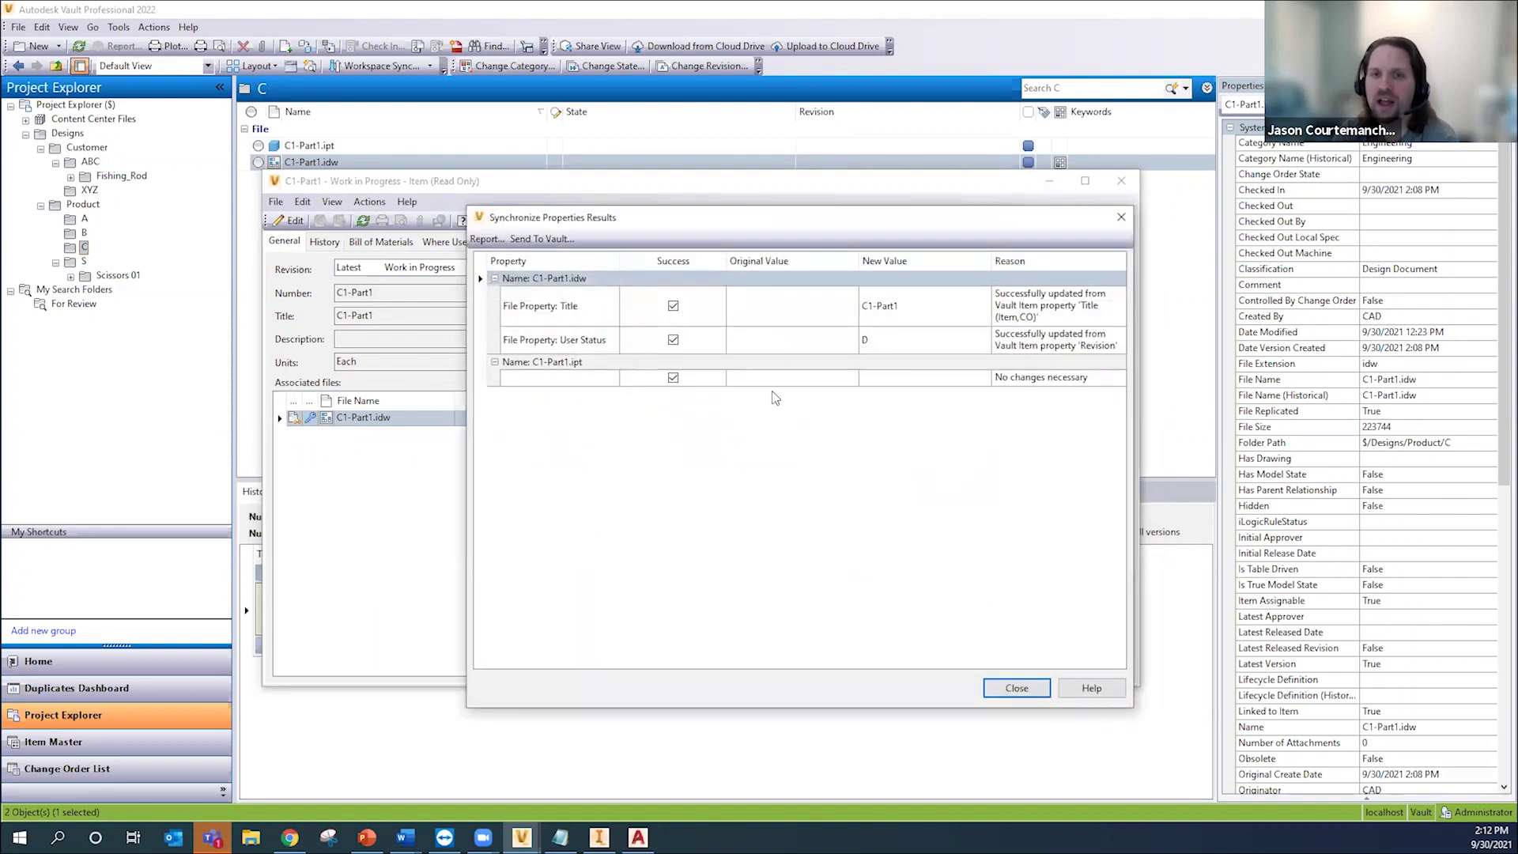
click(876, 342)
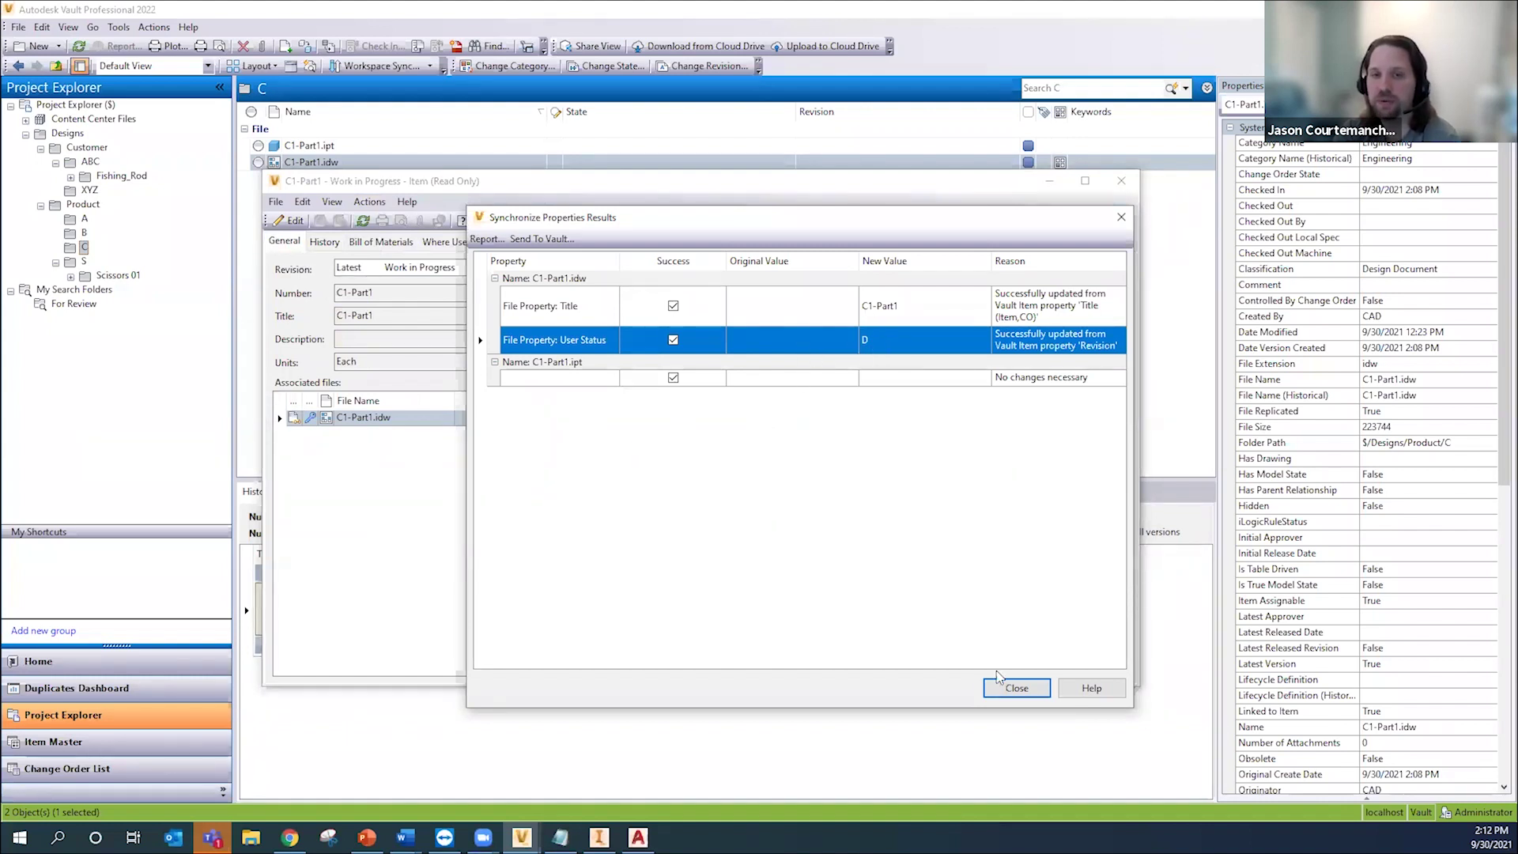
click(1017, 686)
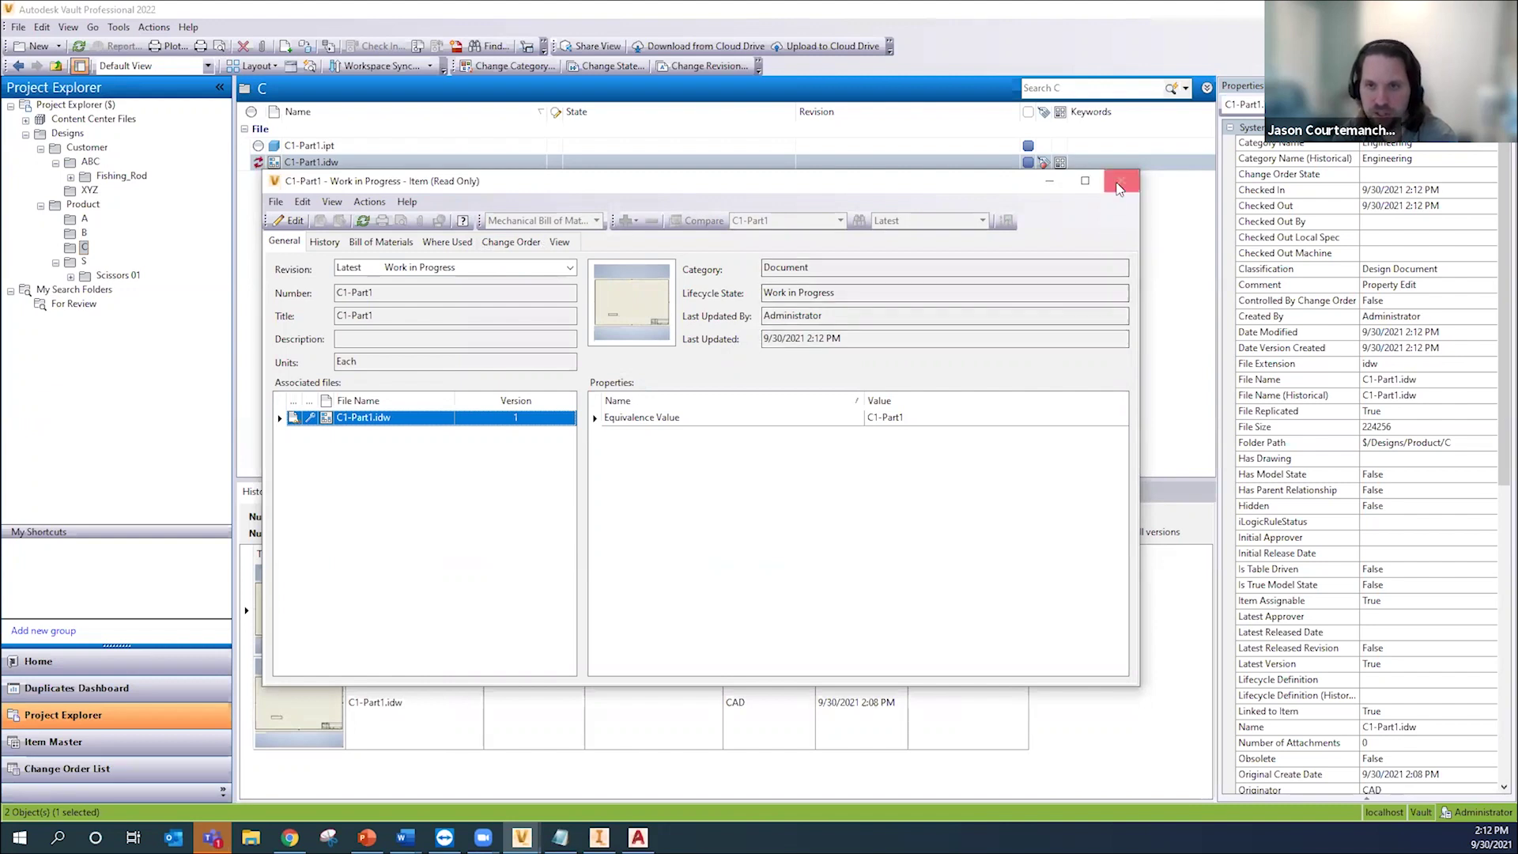
click(1121, 180)
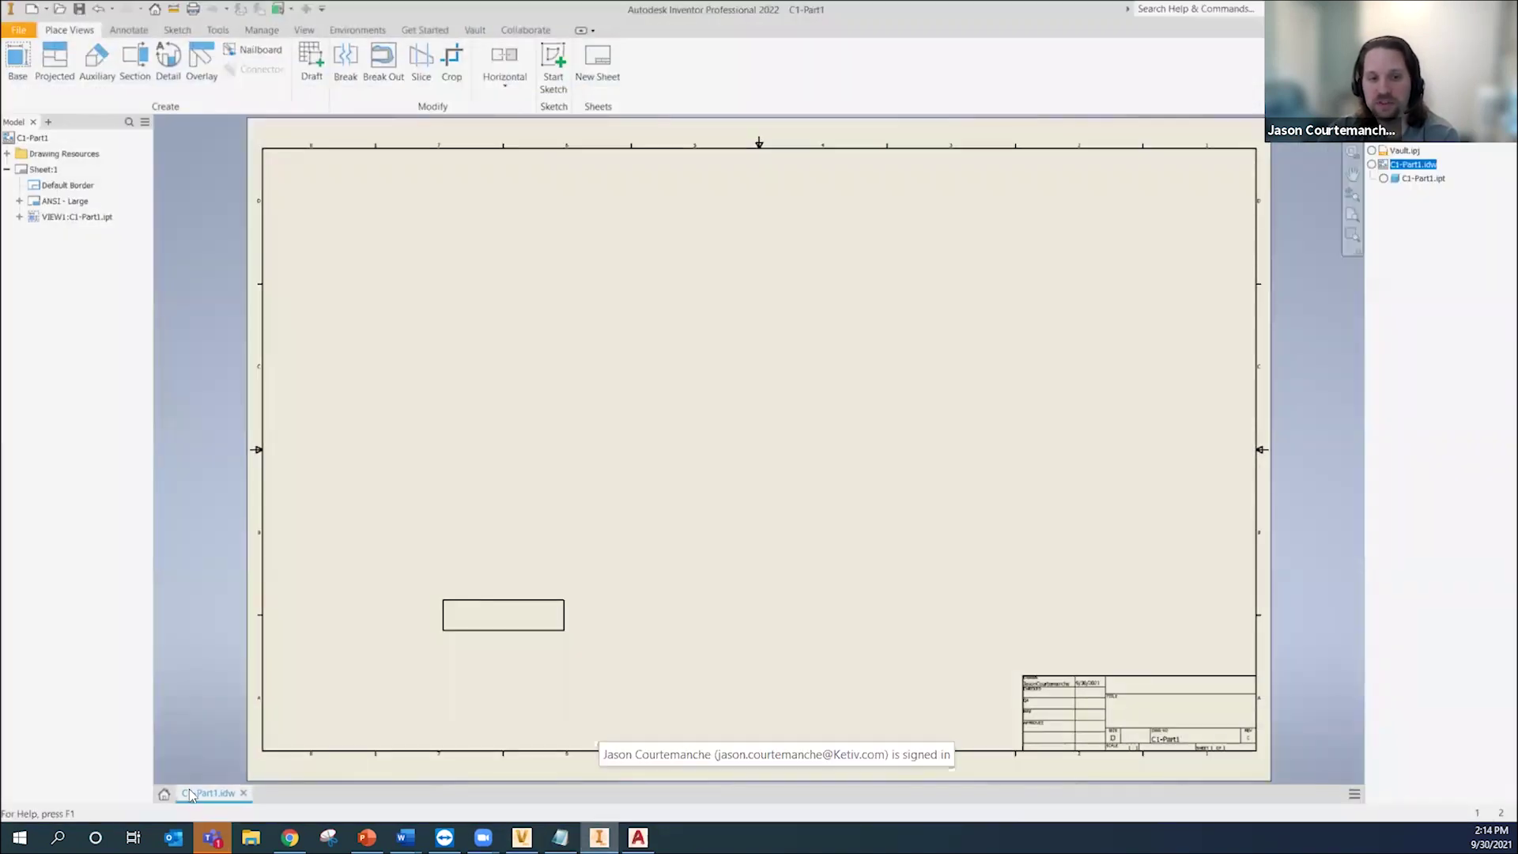
Step: In Inventor, examine the Revision Number in the iProperties of C1-Part1.idw
right_click(189, 794)
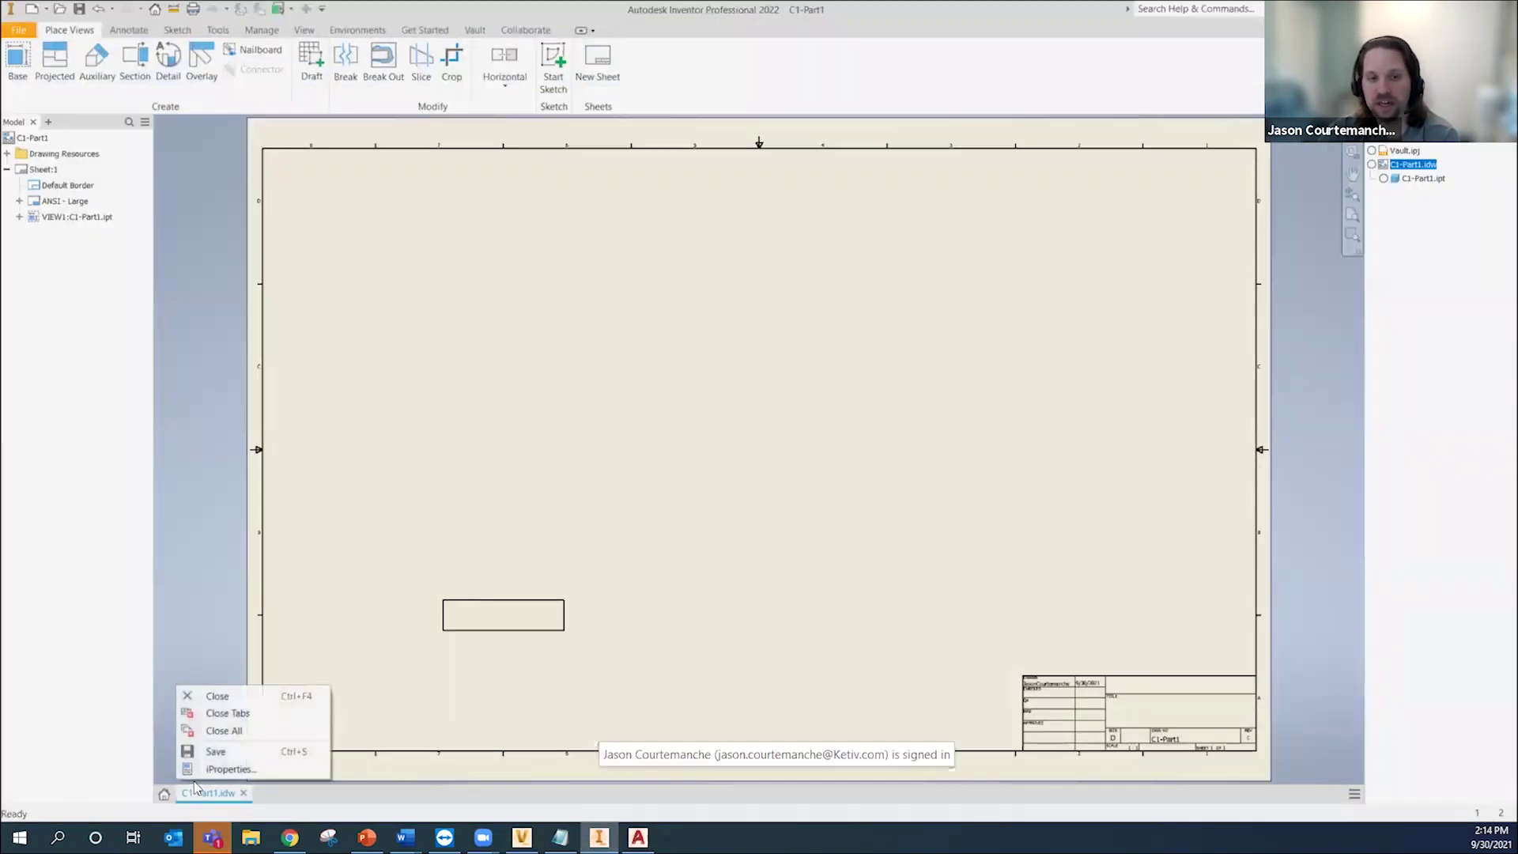
click(204, 767)
click(703, 229)
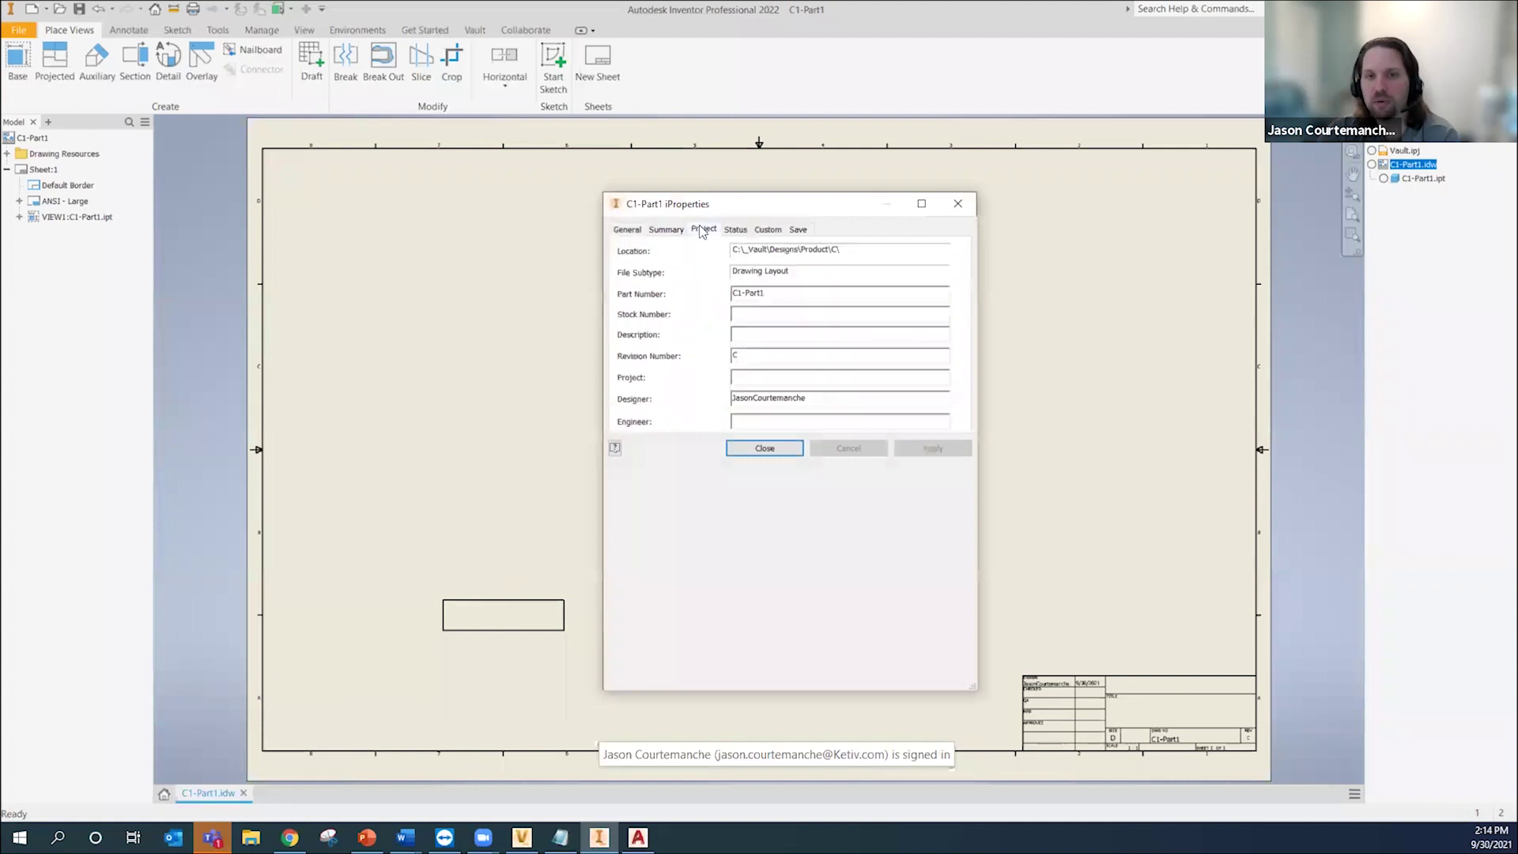
click(751, 356)
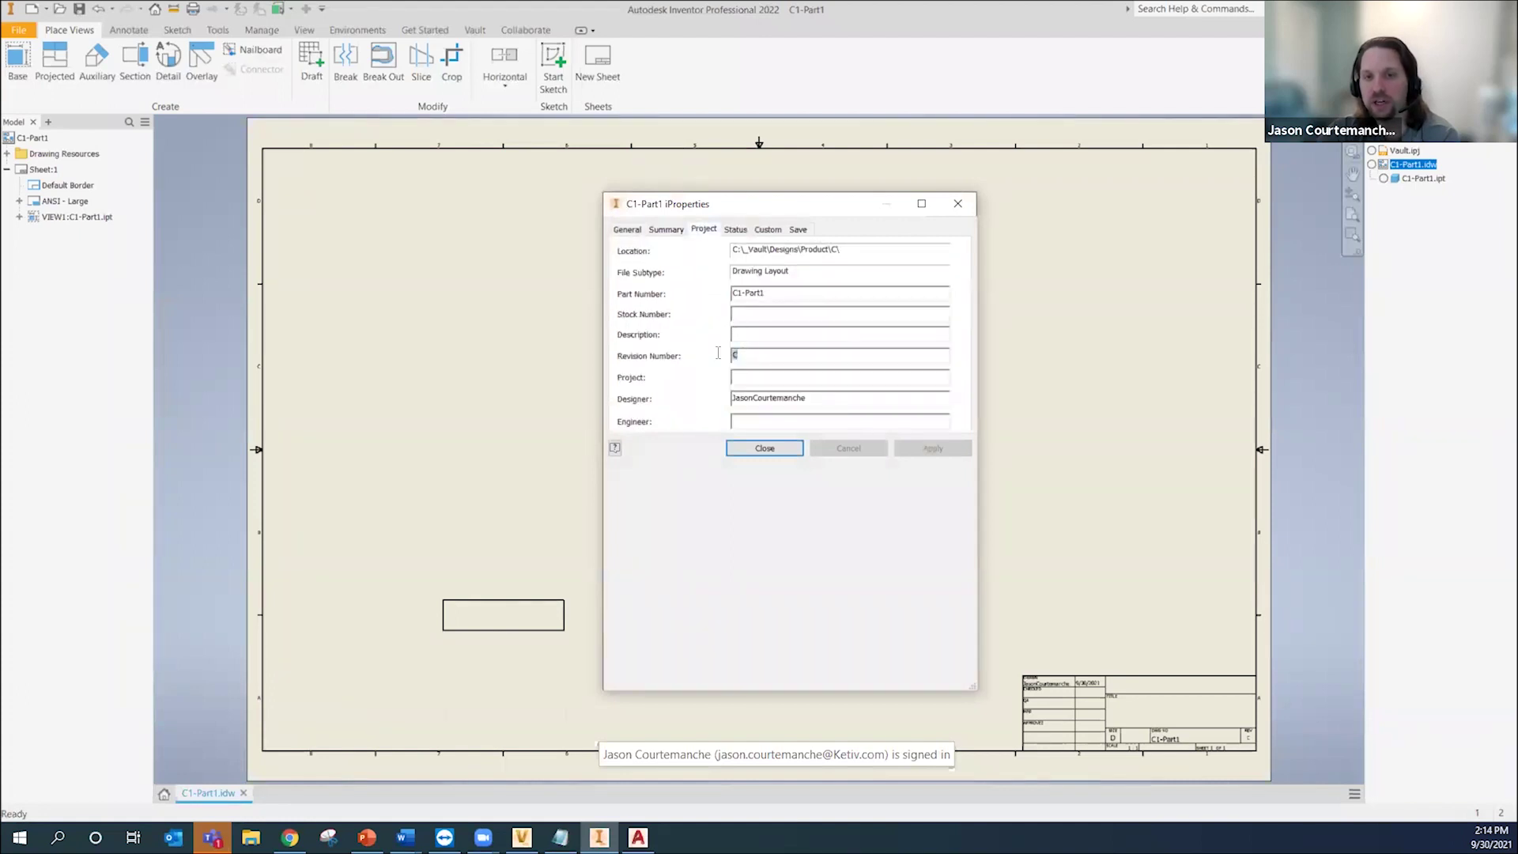
double_click(751, 355)
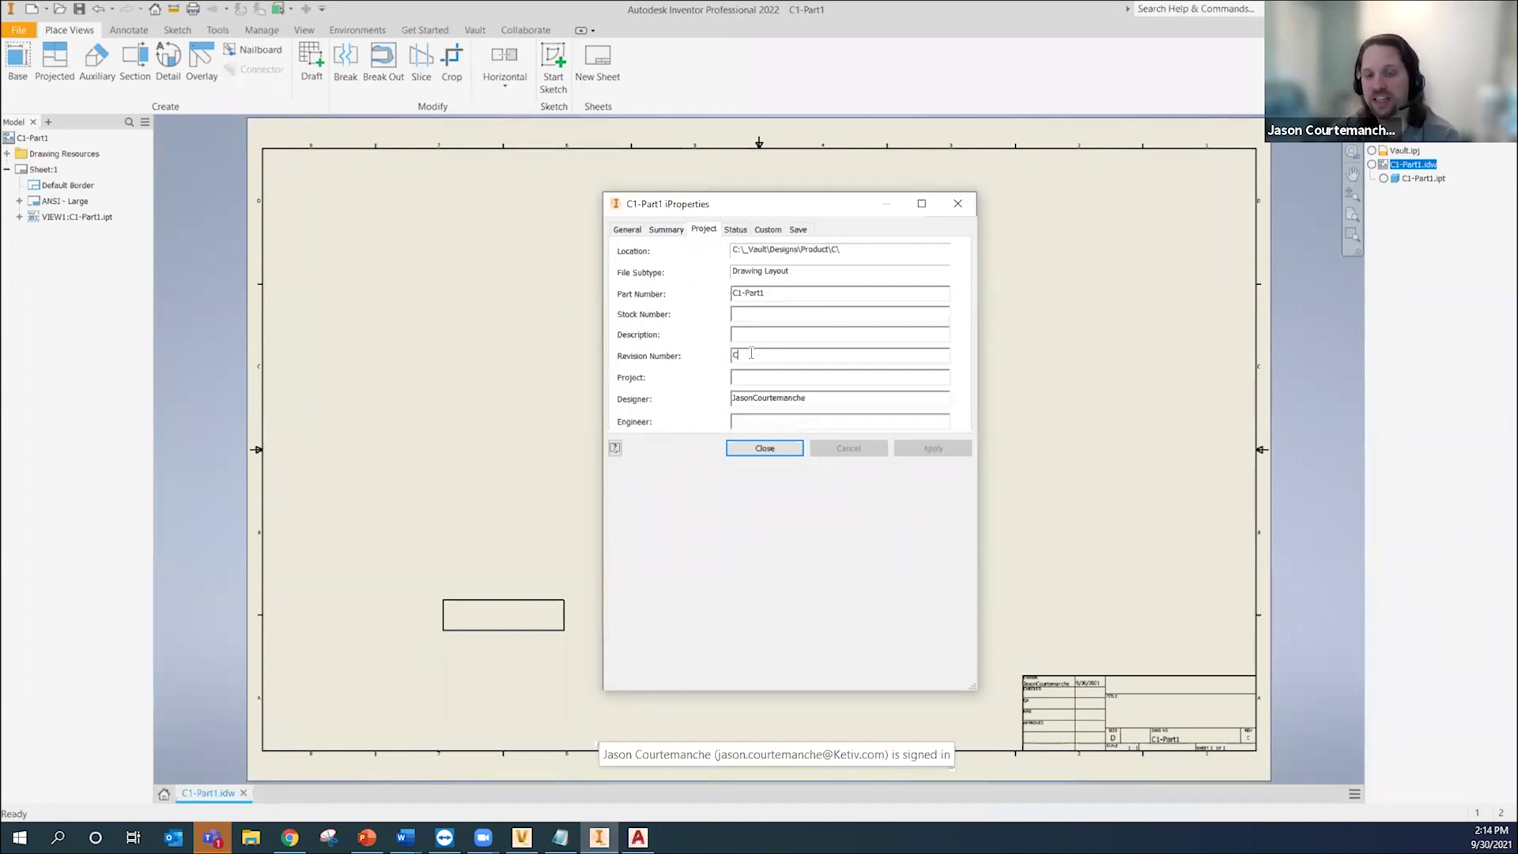
click(790, 452)
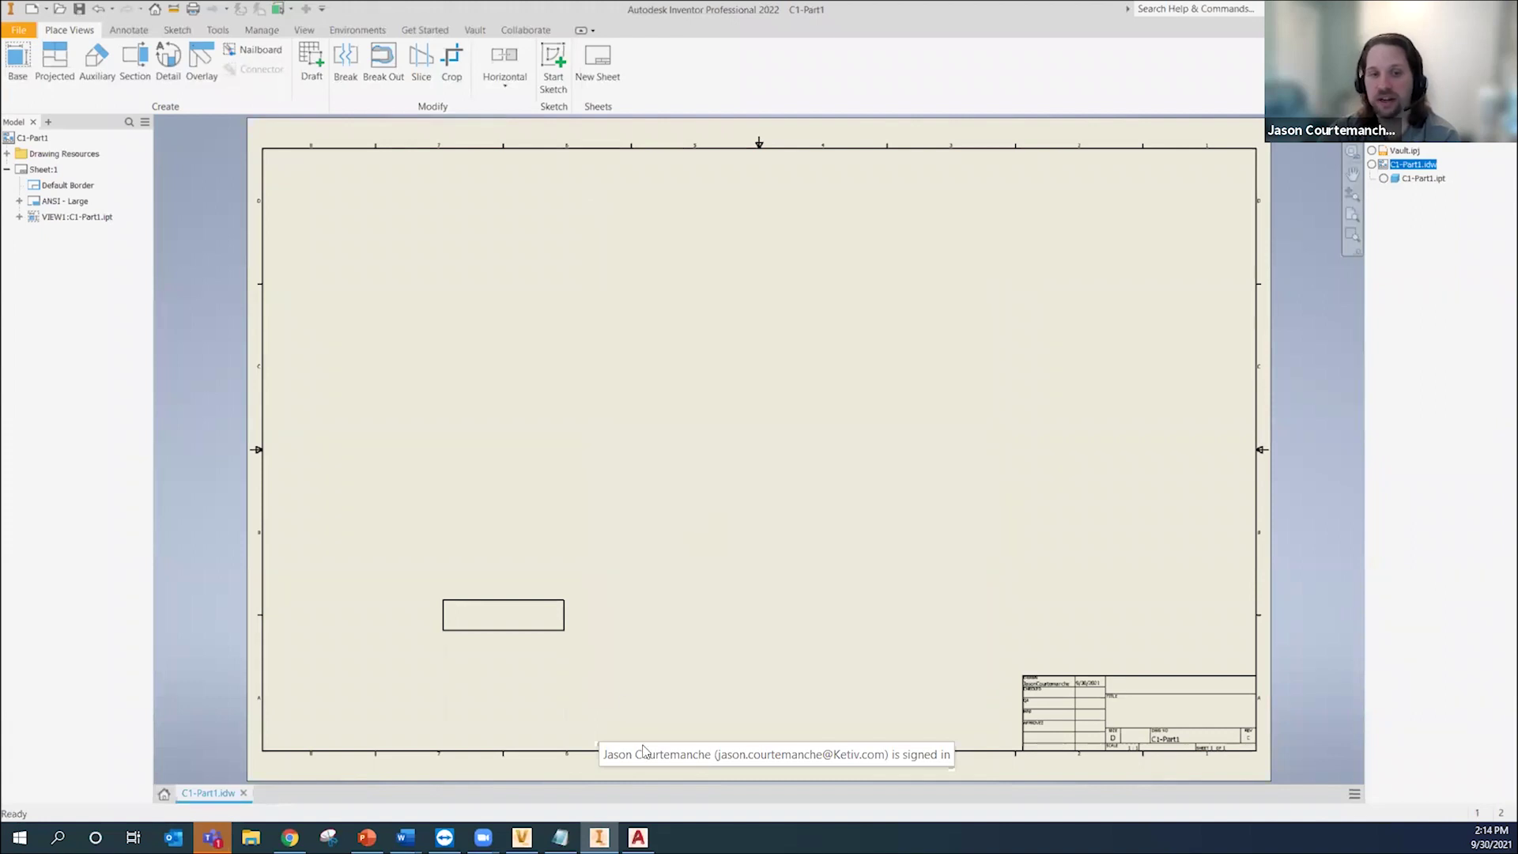
Step: Switch to Vault and try to set the revision of Drawing1.dwg in the Designs folder to 3
key(alt+Tab)
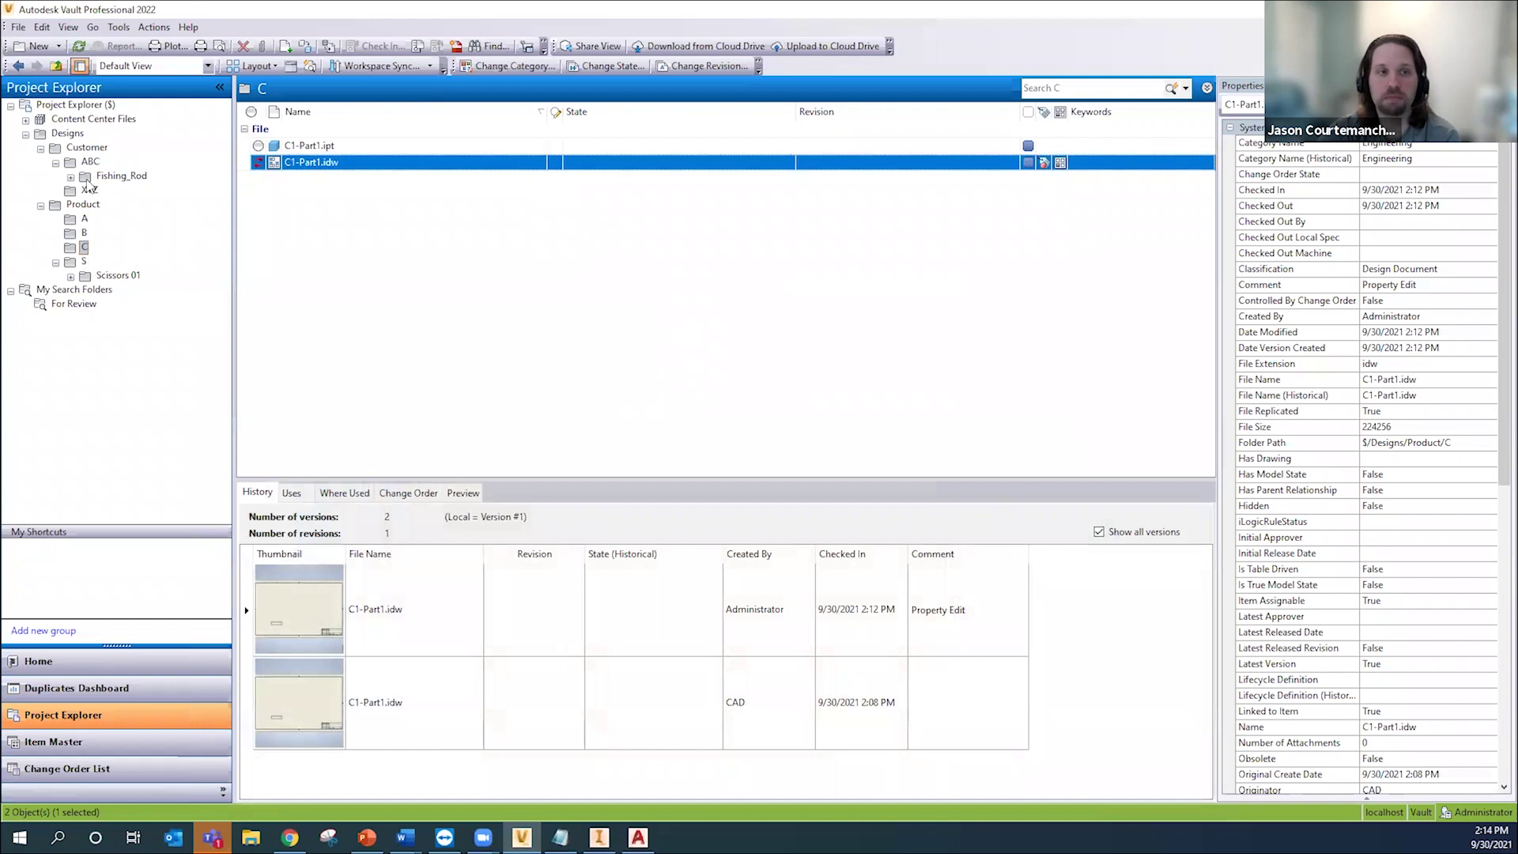
click(85, 147)
click(67, 134)
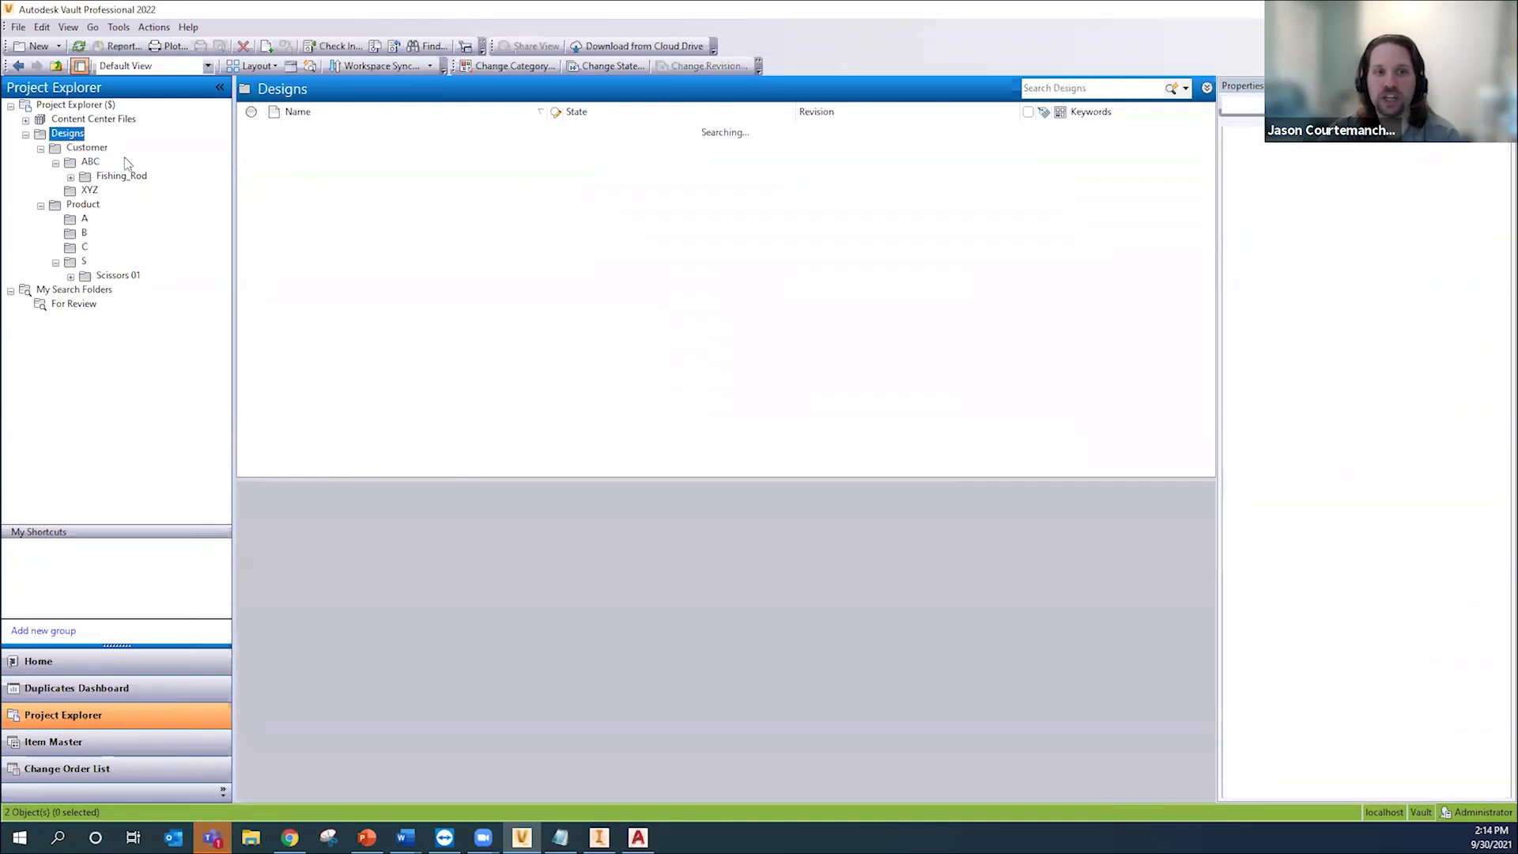
click(447, 245)
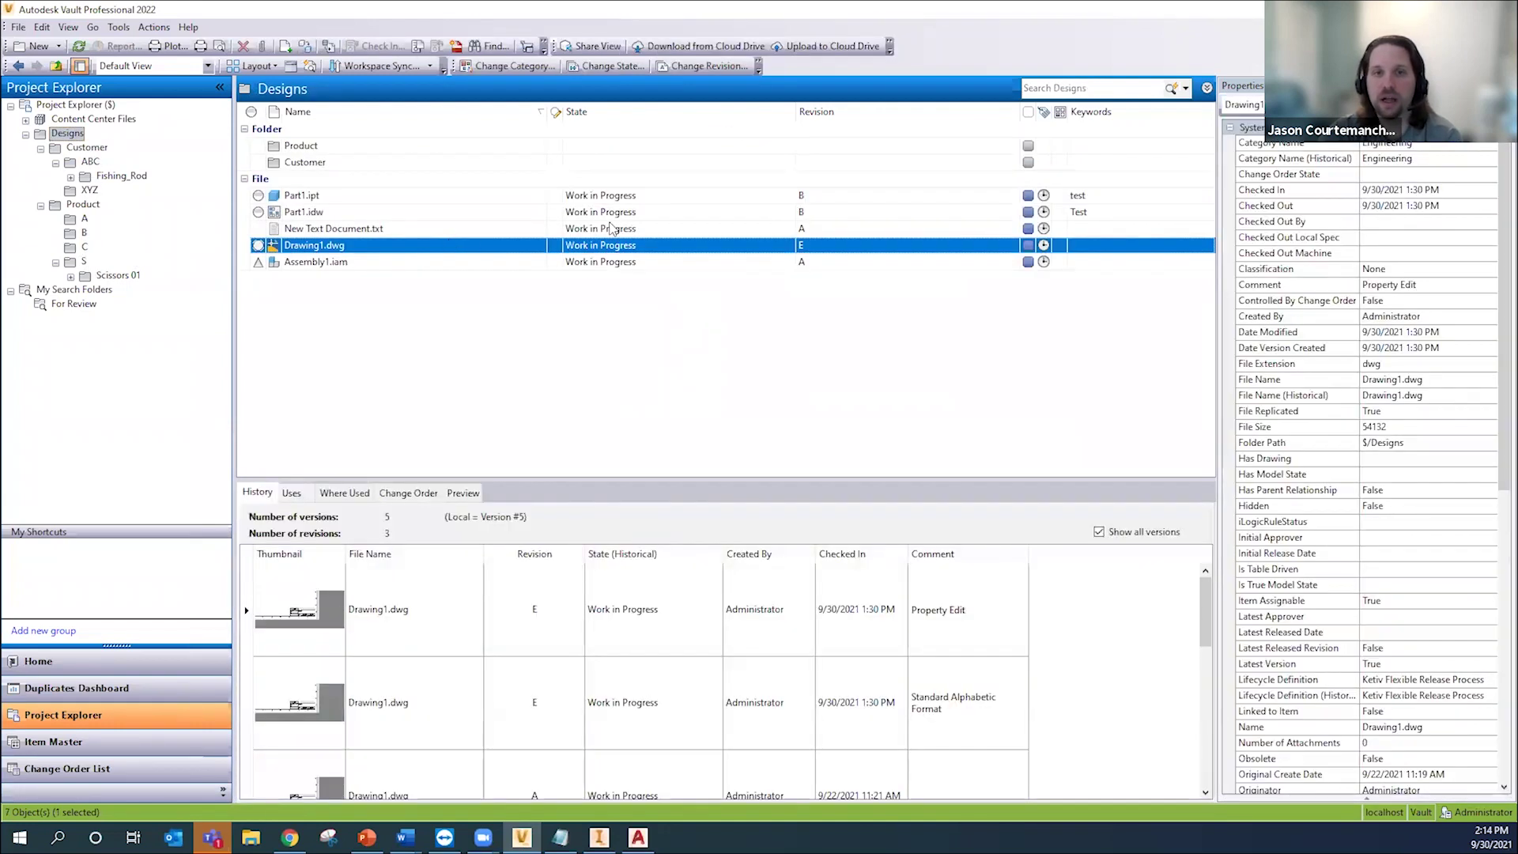
click(702, 66)
click(793, 345)
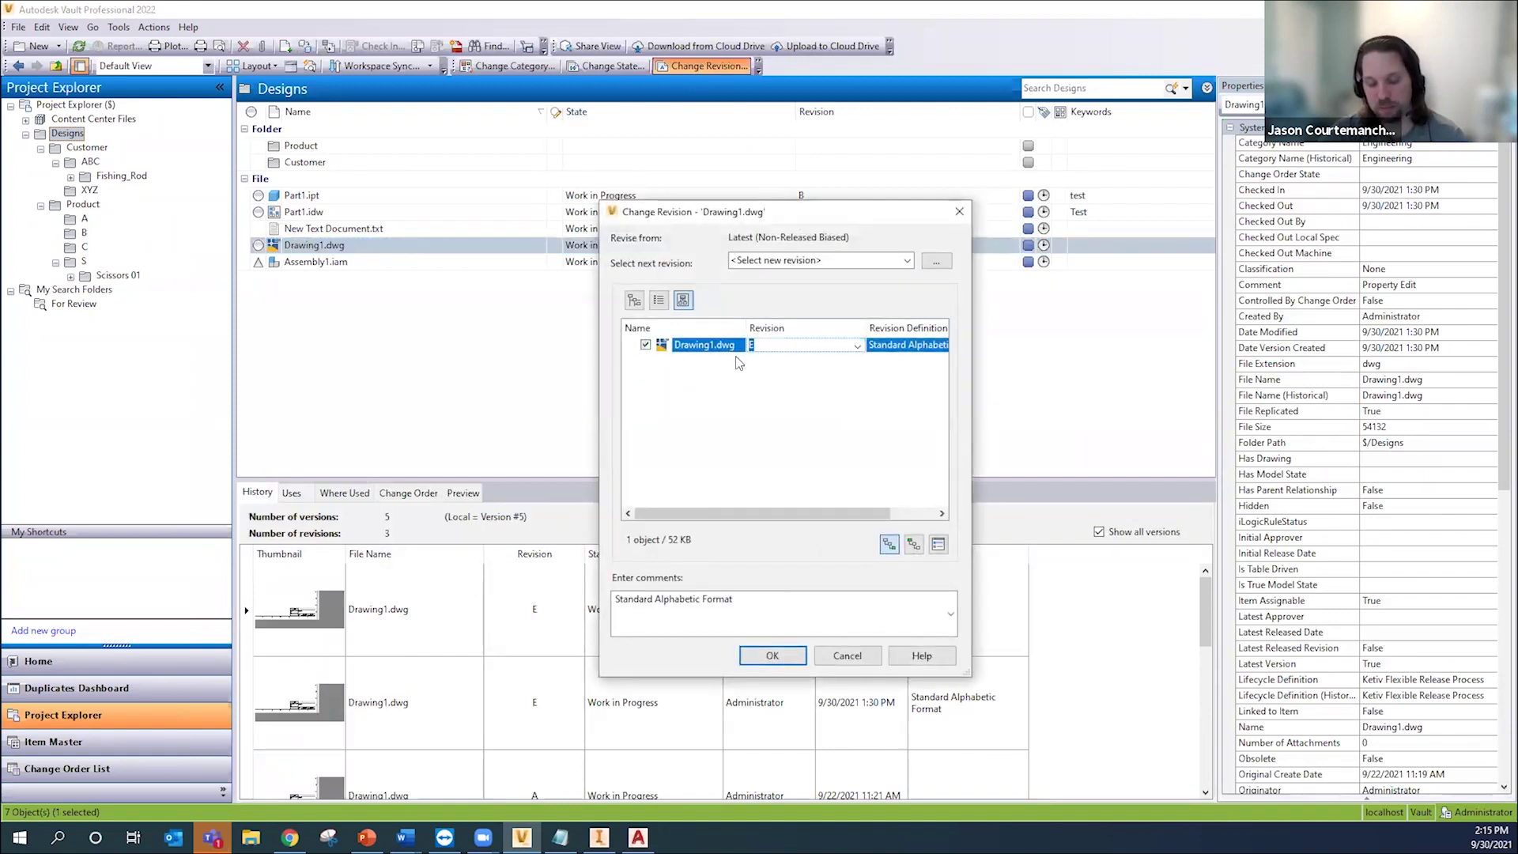
text(3)
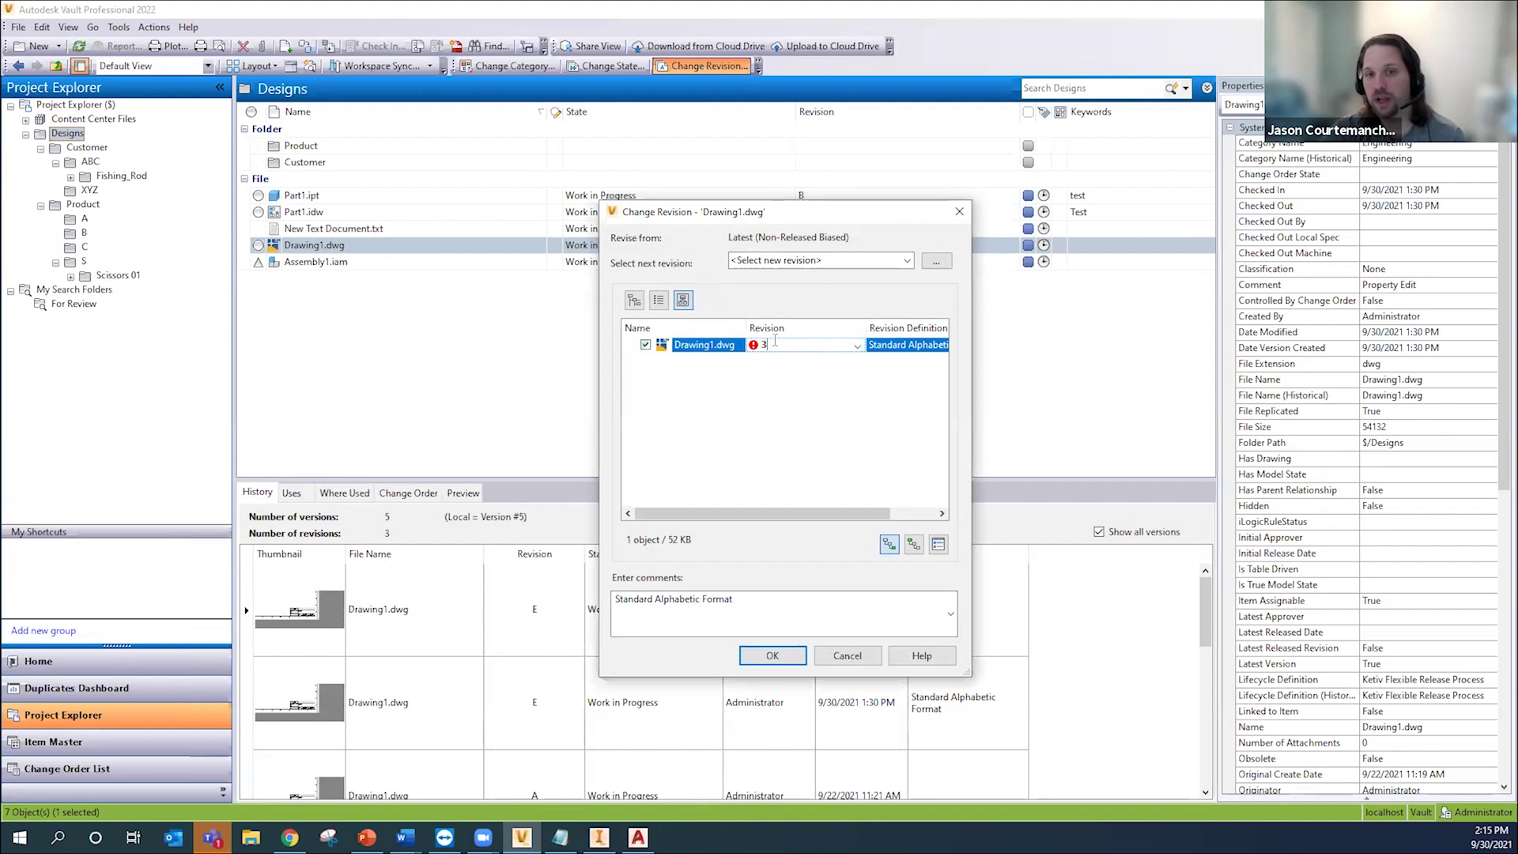
key(Escape)
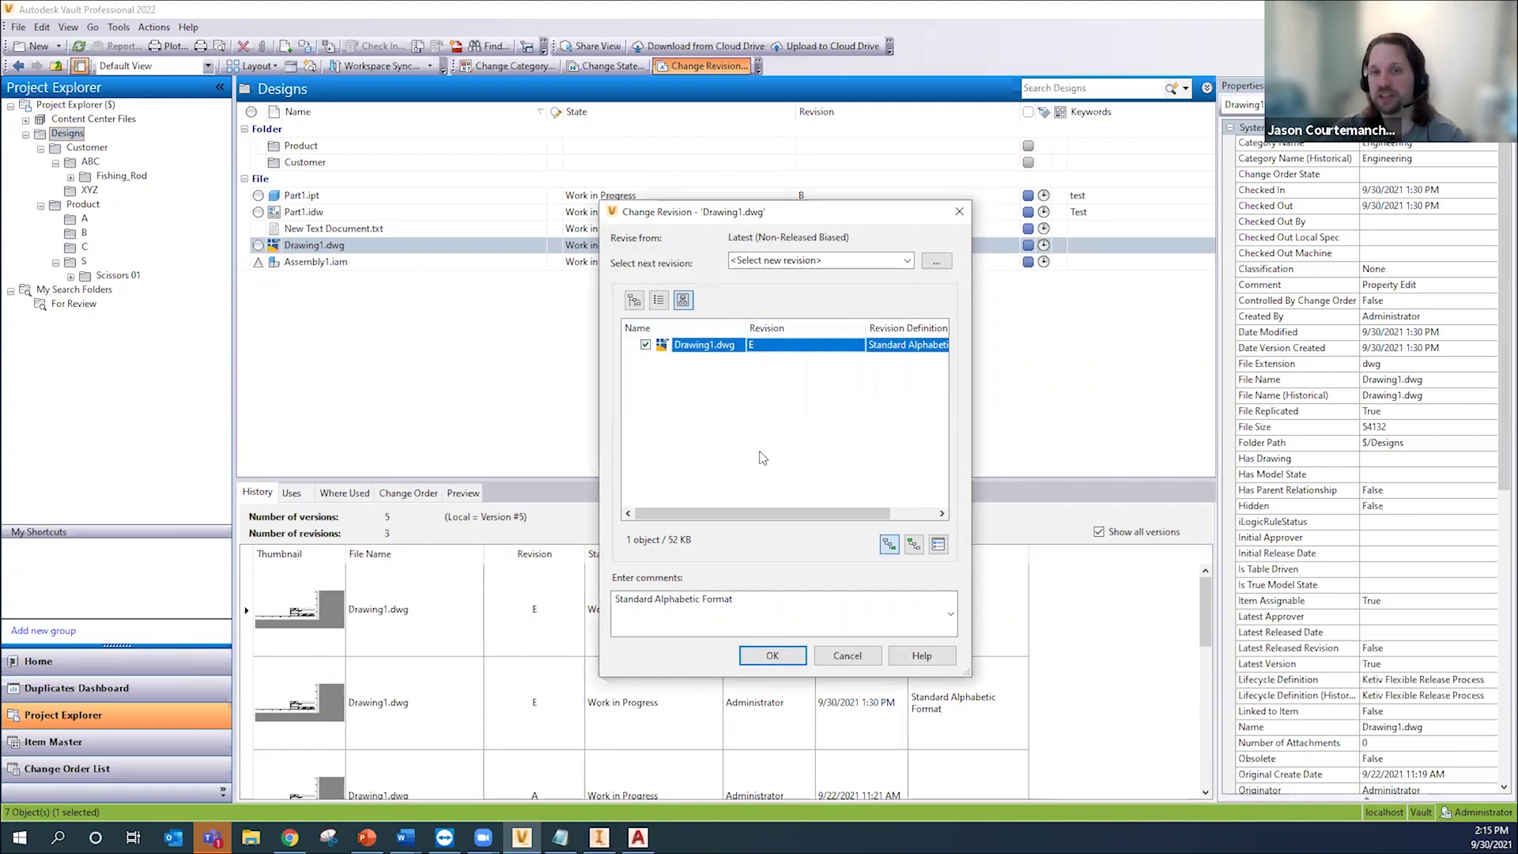
Step: Examine the next-revision options and the file properties of Drawing1.dwg, leaving the revision change unapplied
click(788, 263)
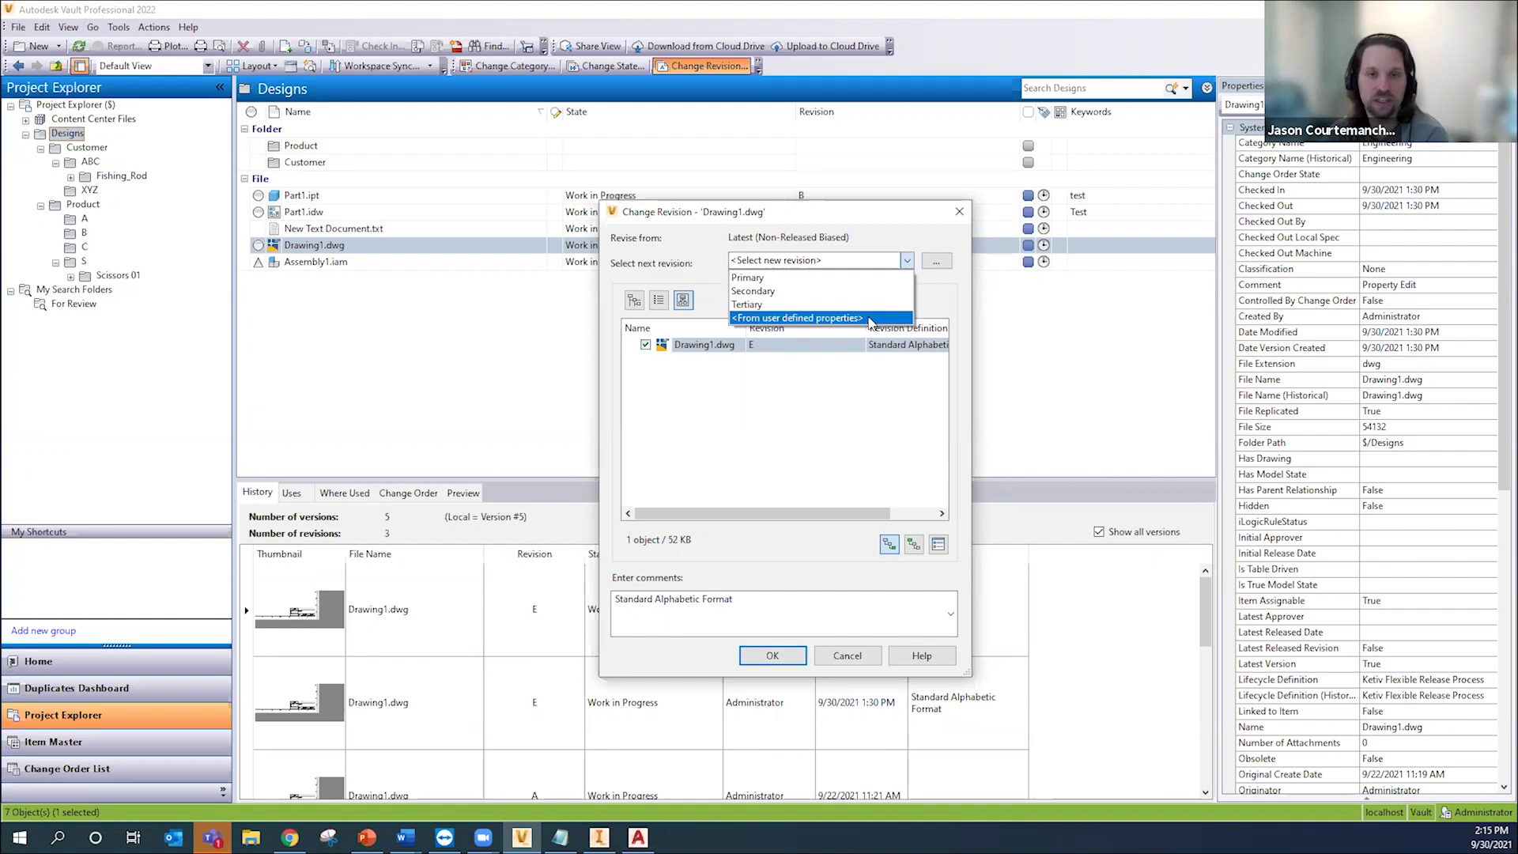
click(979, 302)
click(959, 212)
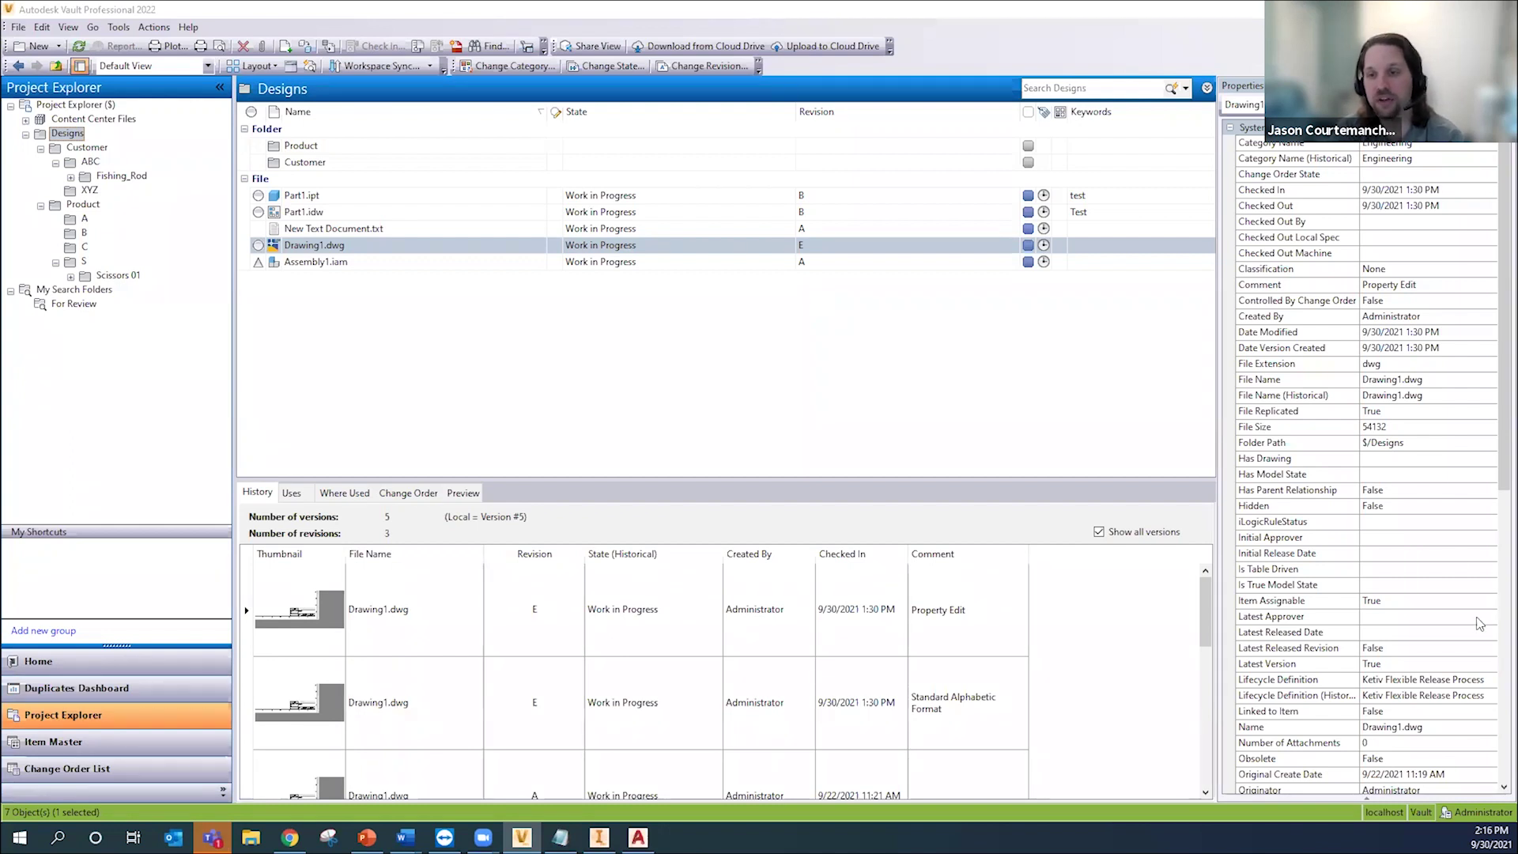
scroll(1435, 637, down, 2)
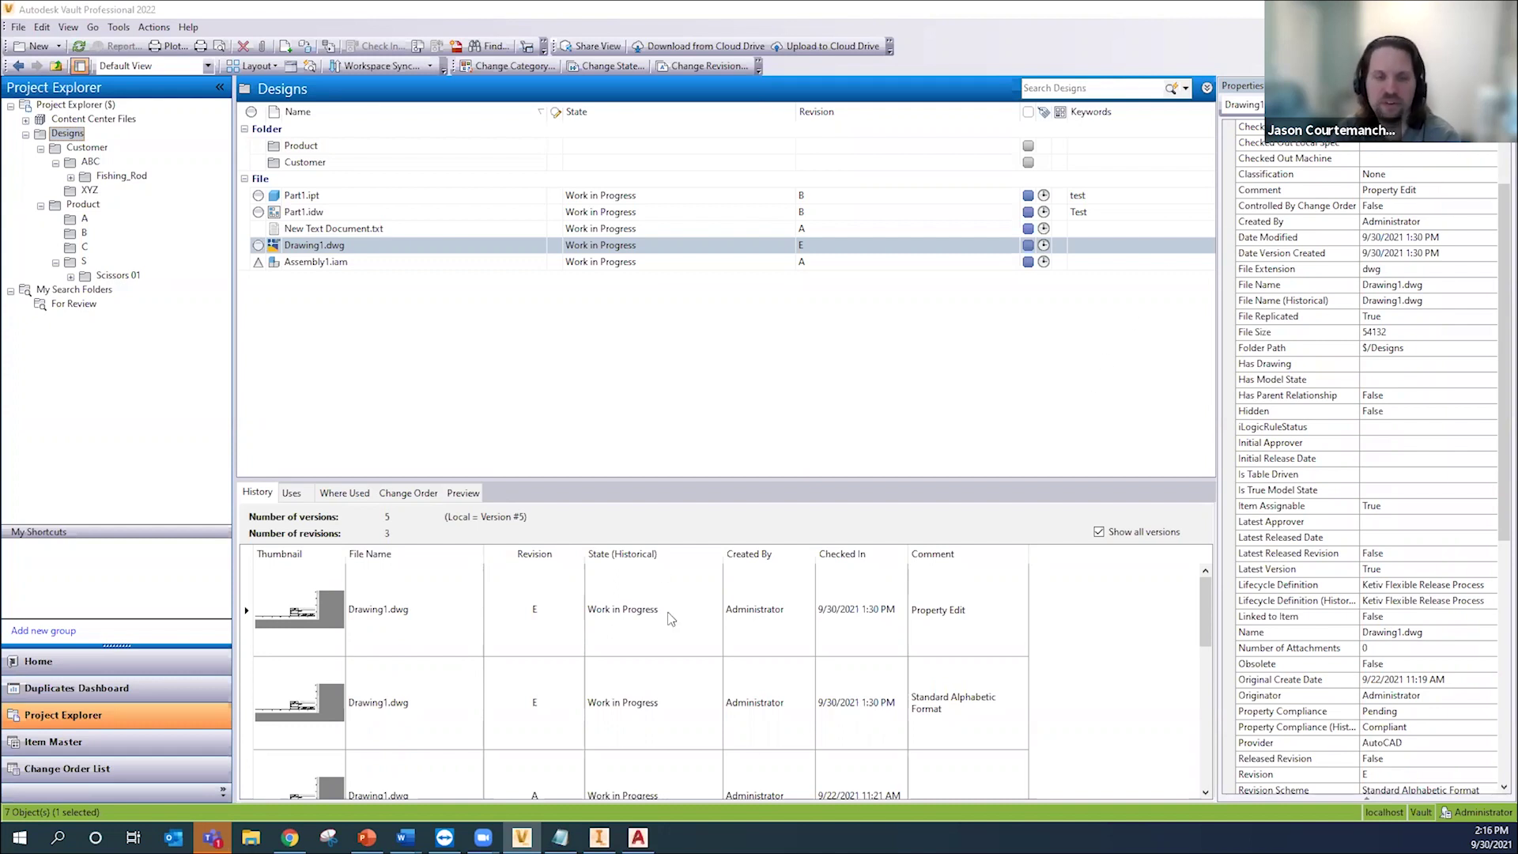
click(644, 418)
Step: Switch to AutoCAD and create a new drawing from a template
click(638, 836)
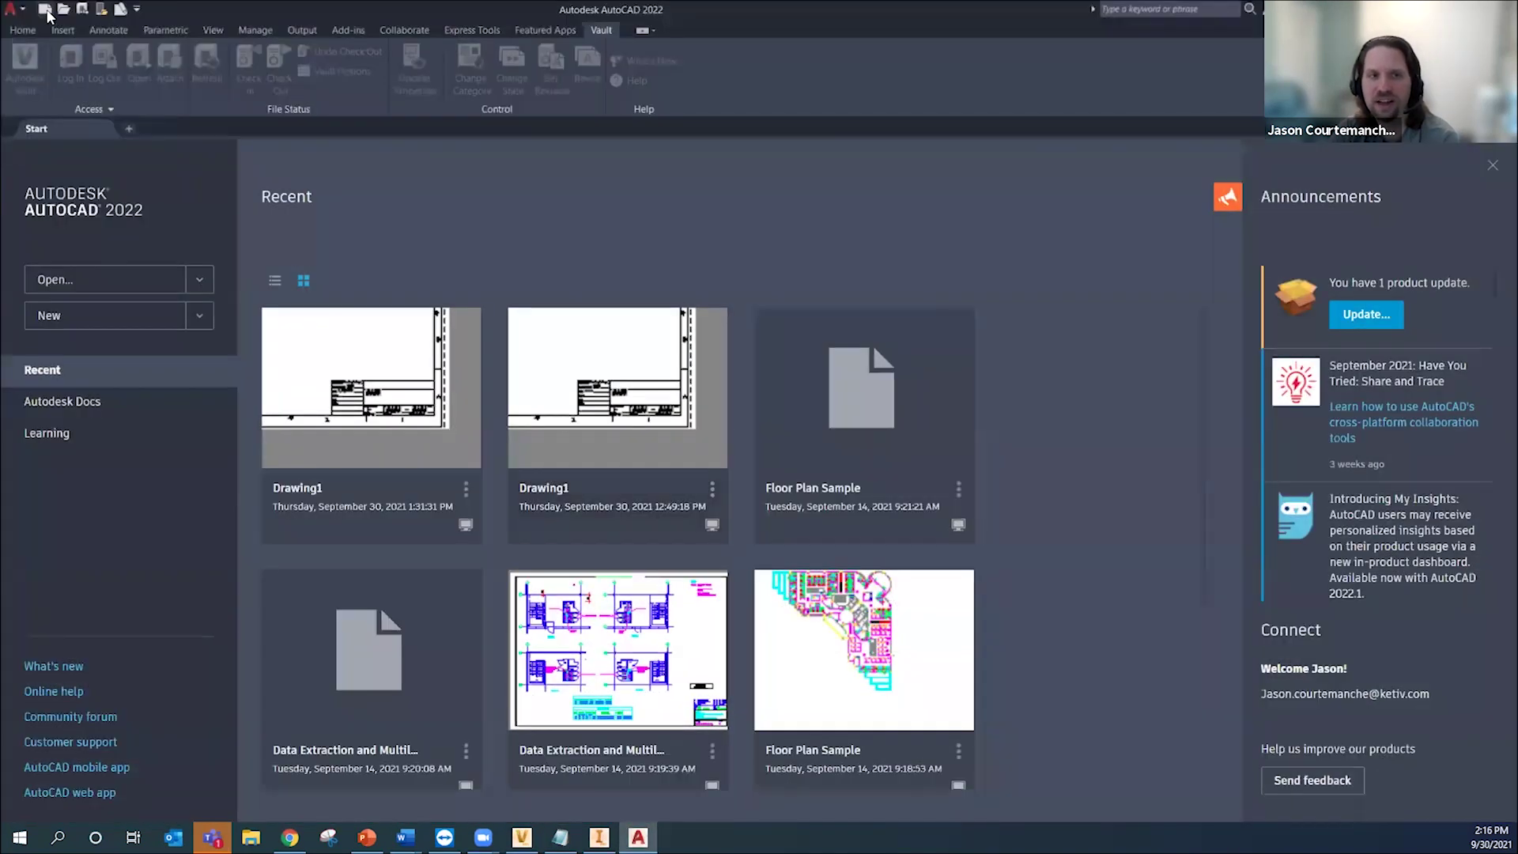
key(ctrl+n)
double_click(732, 354)
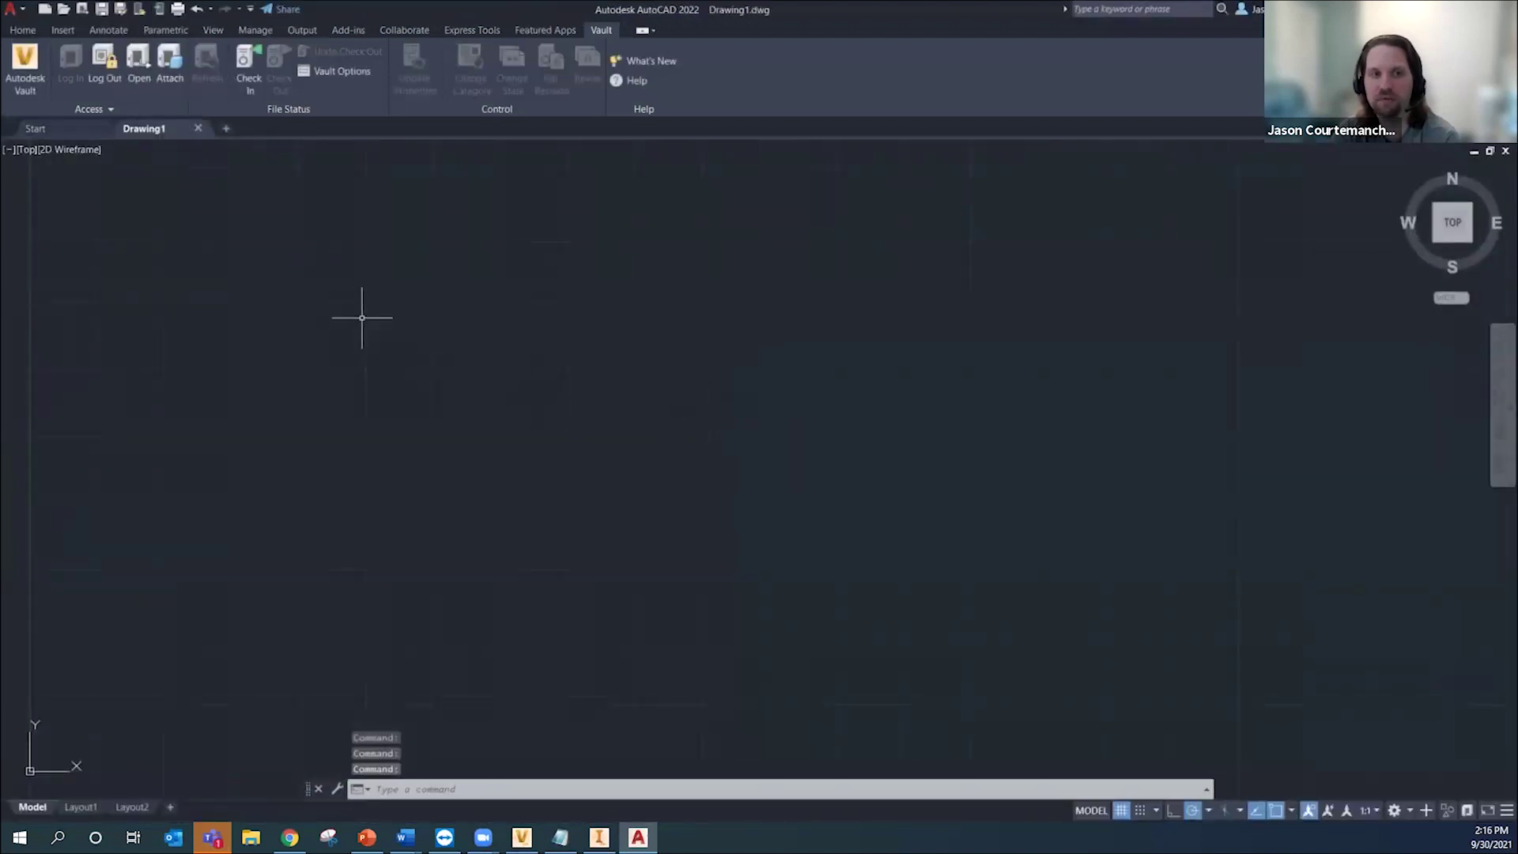
Step: Add a custom property named Temp Rev with the value E to the file properties of Drawing1.dwg
click(17, 31)
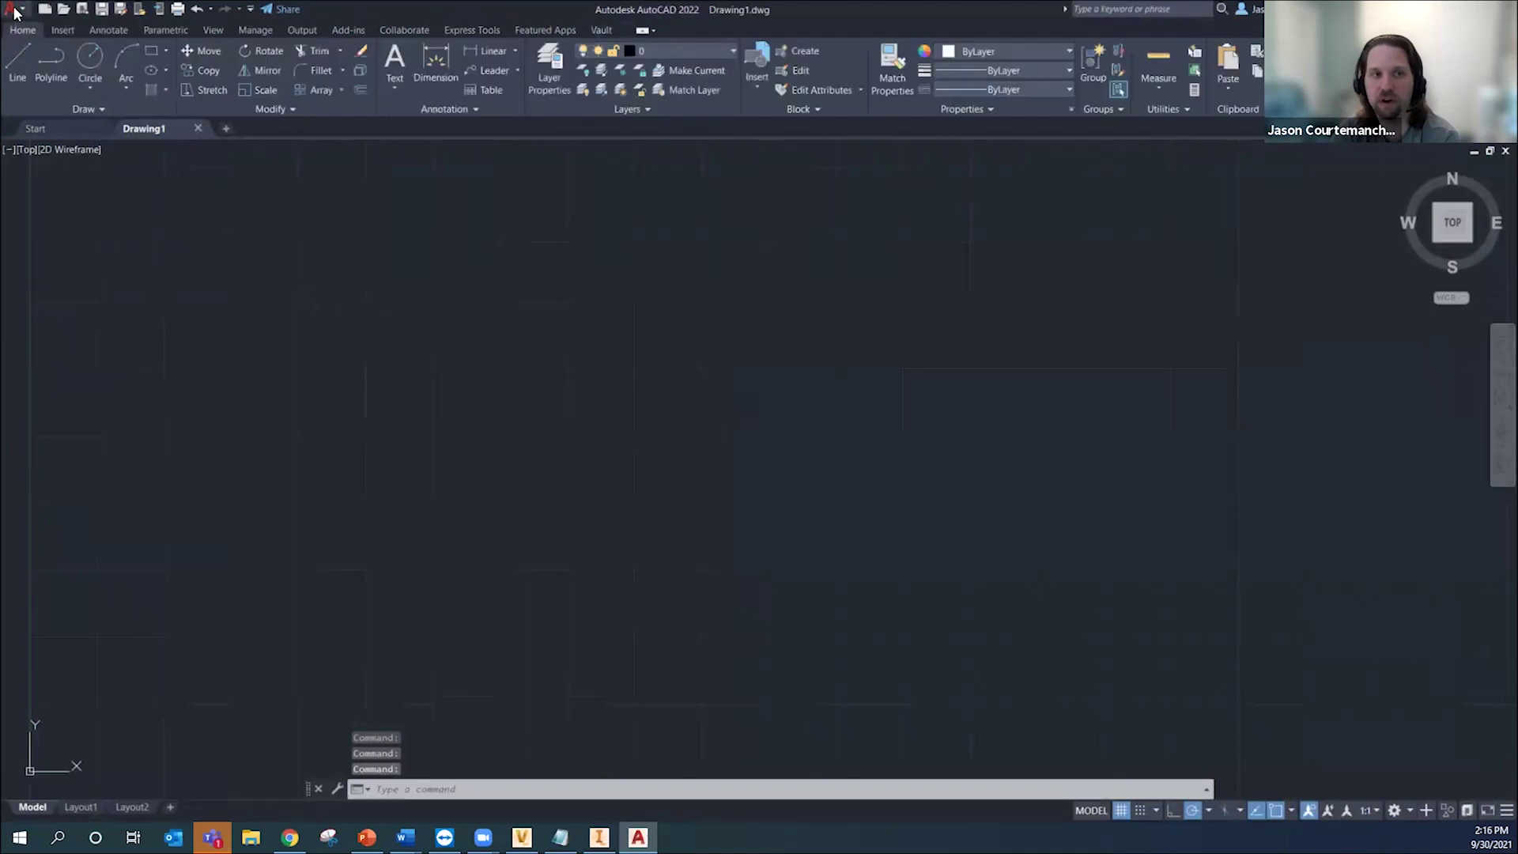
click(10, 9)
mouse_move(81, 390)
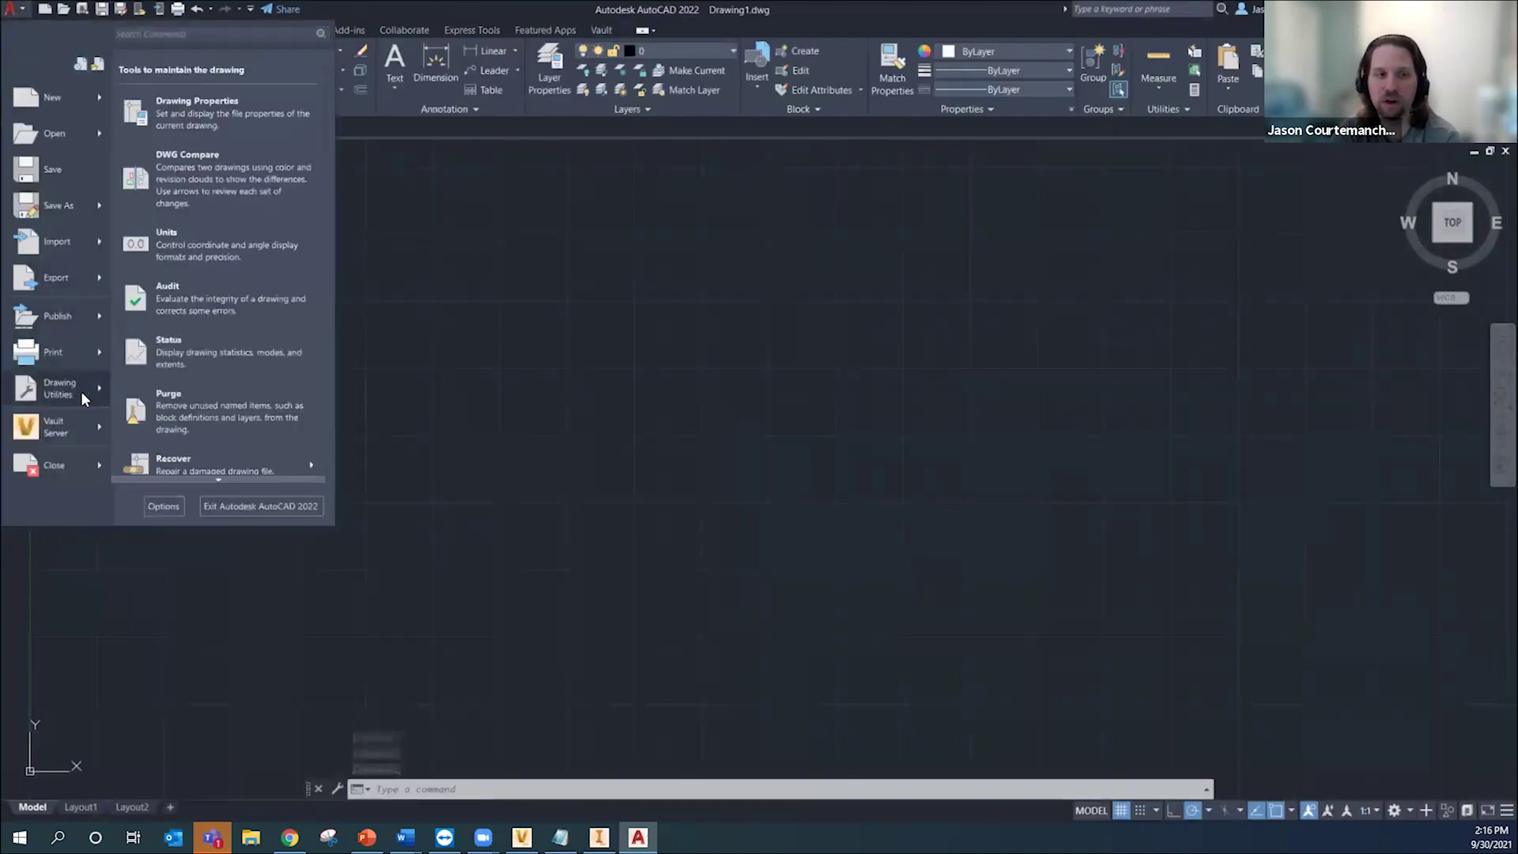
click(215, 113)
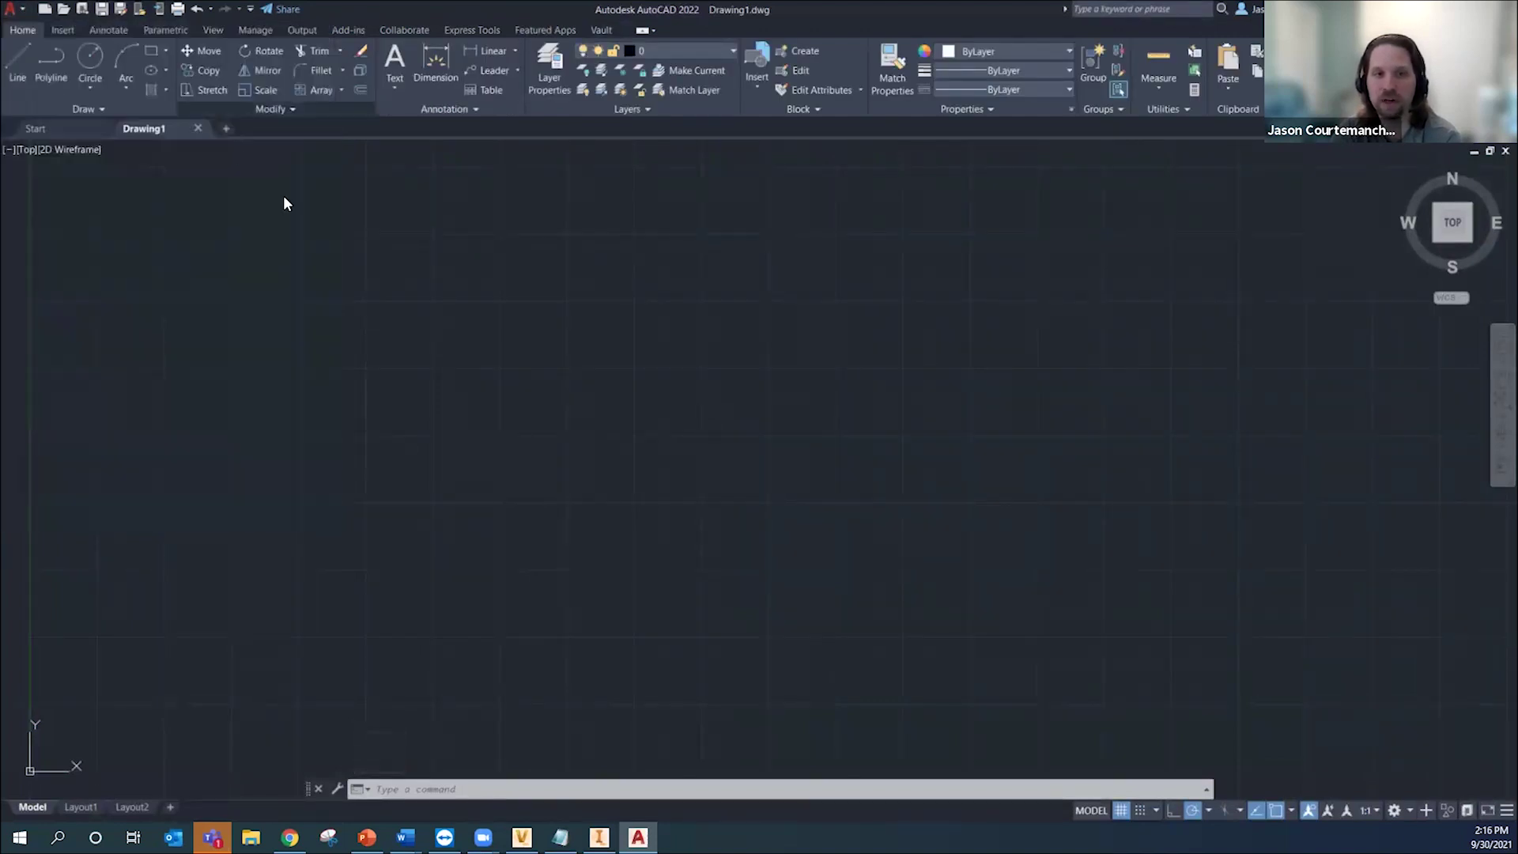
click(753, 269)
click(850, 310)
text(Temp Rev)
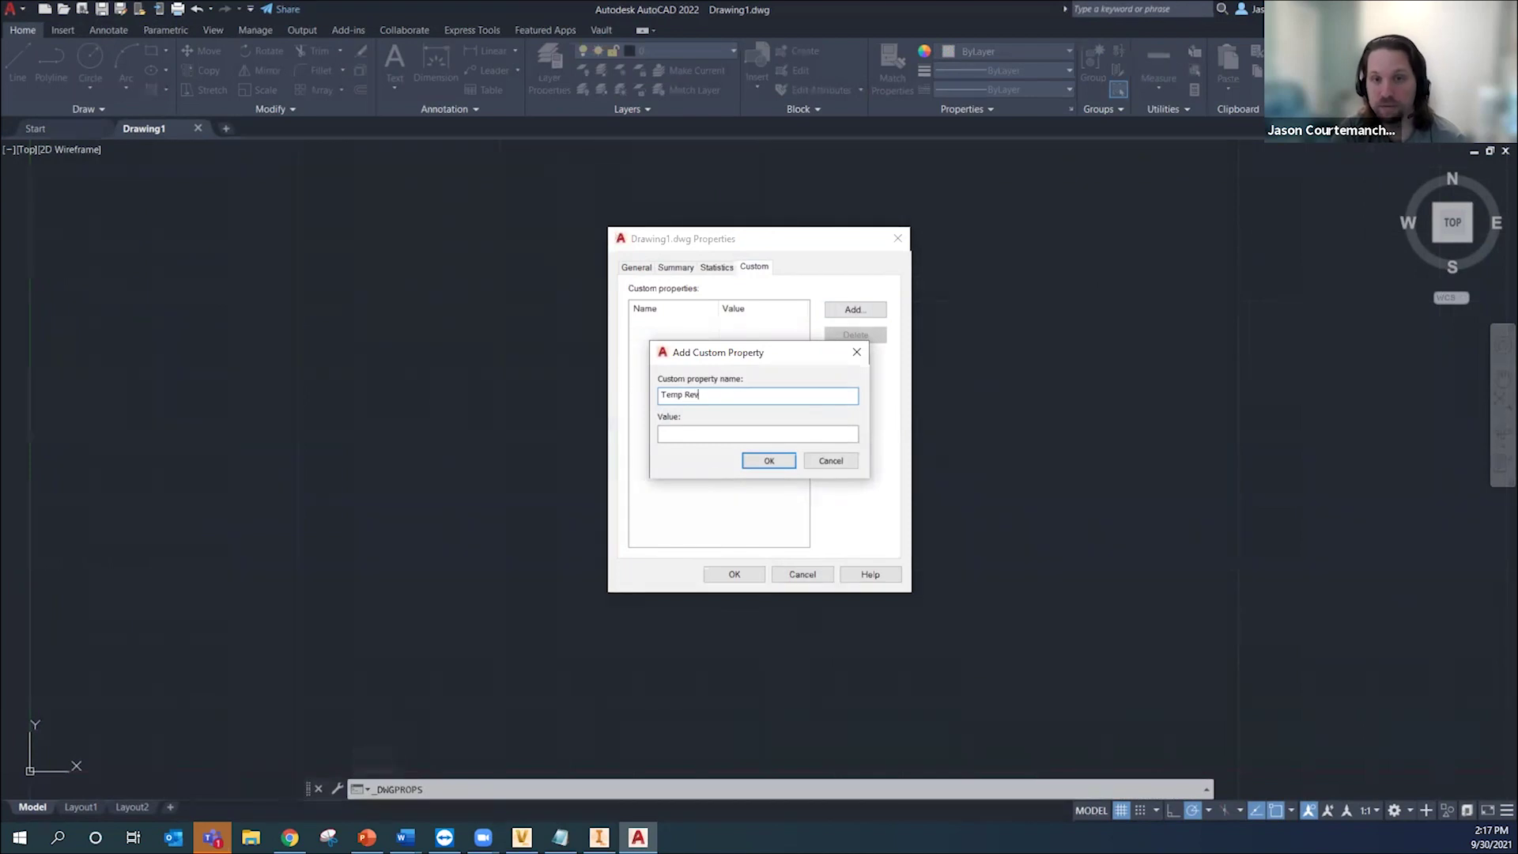
click(708, 432)
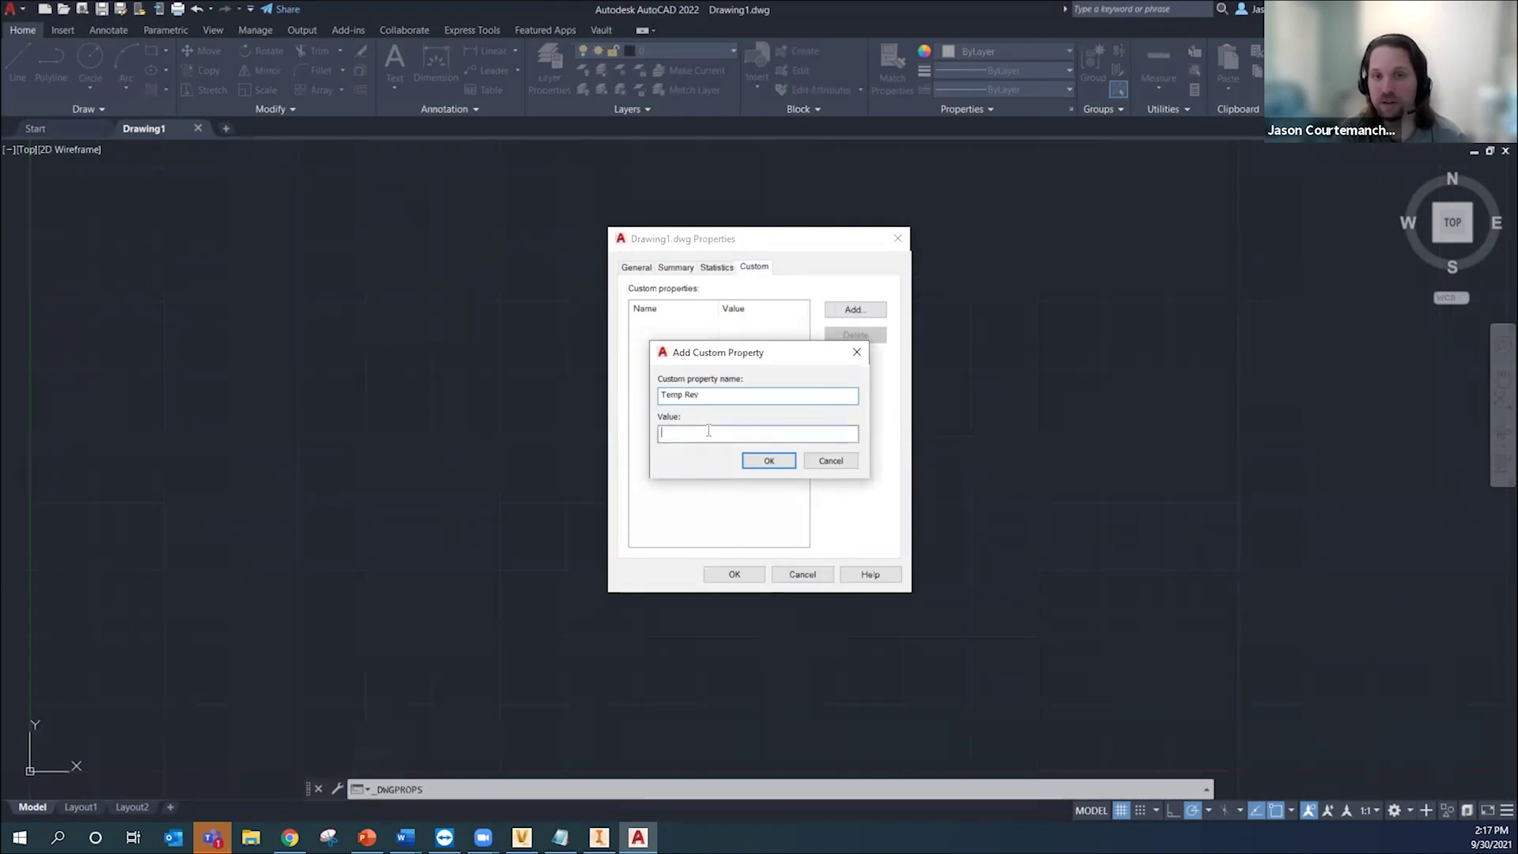
click(758, 459)
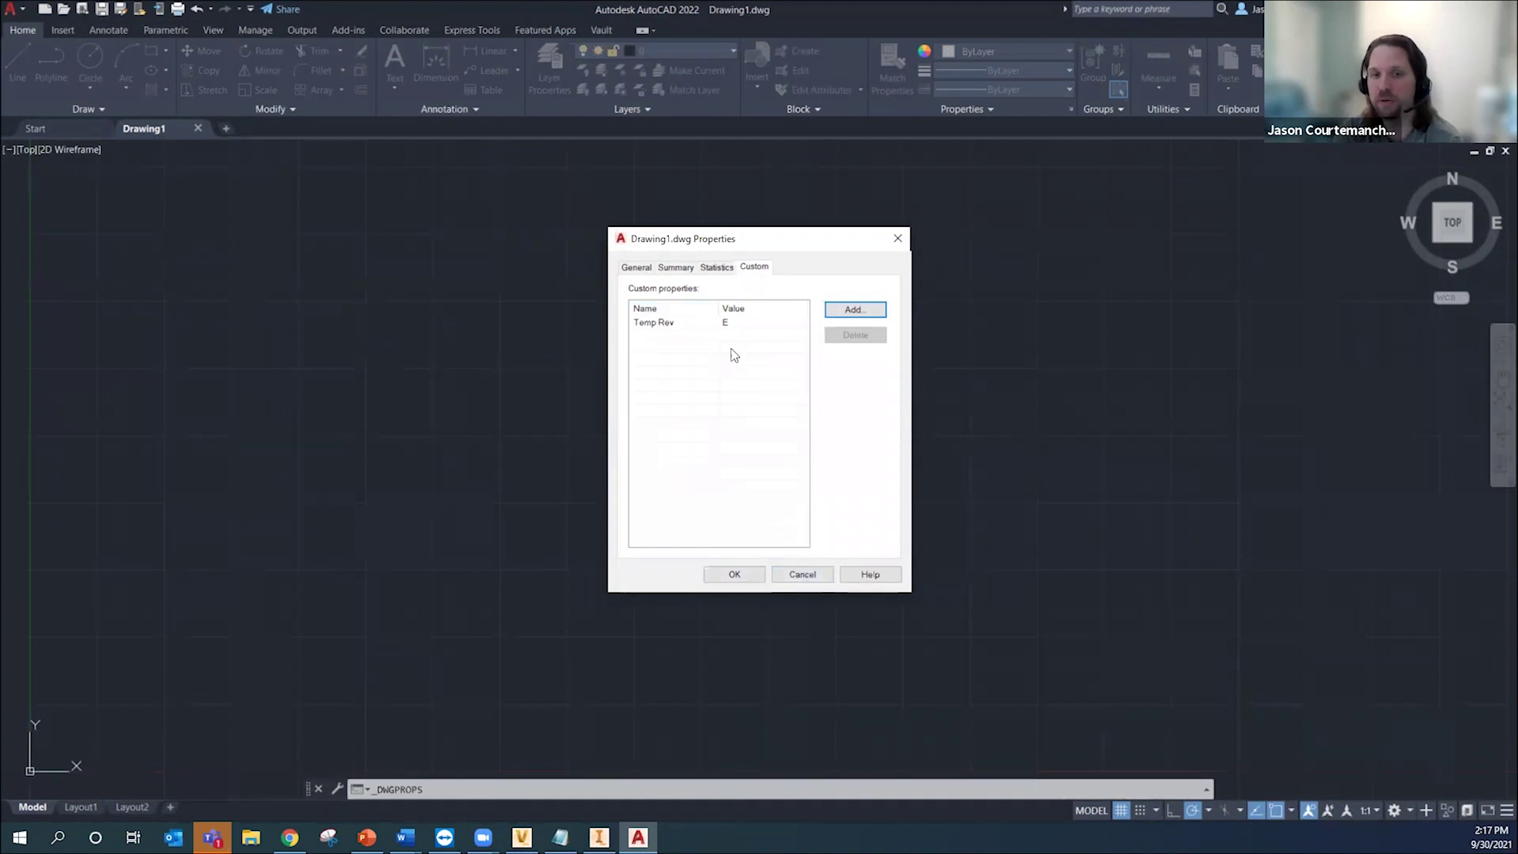
Step: Open the Temp Rev property for editing and close the drawing properties without saving the changes
double_click(725, 323)
click(766, 471)
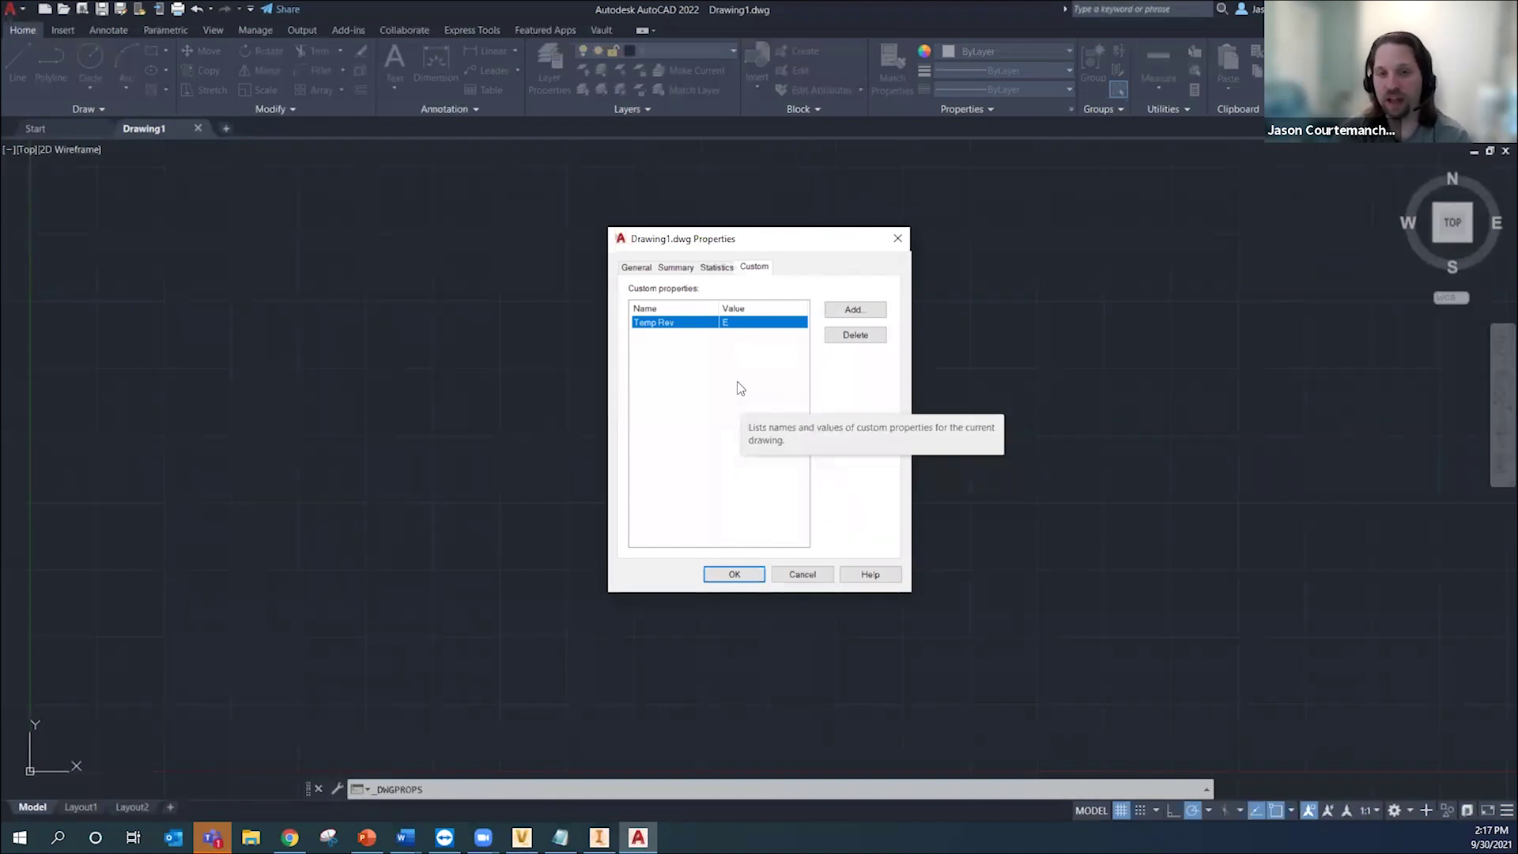
click(801, 574)
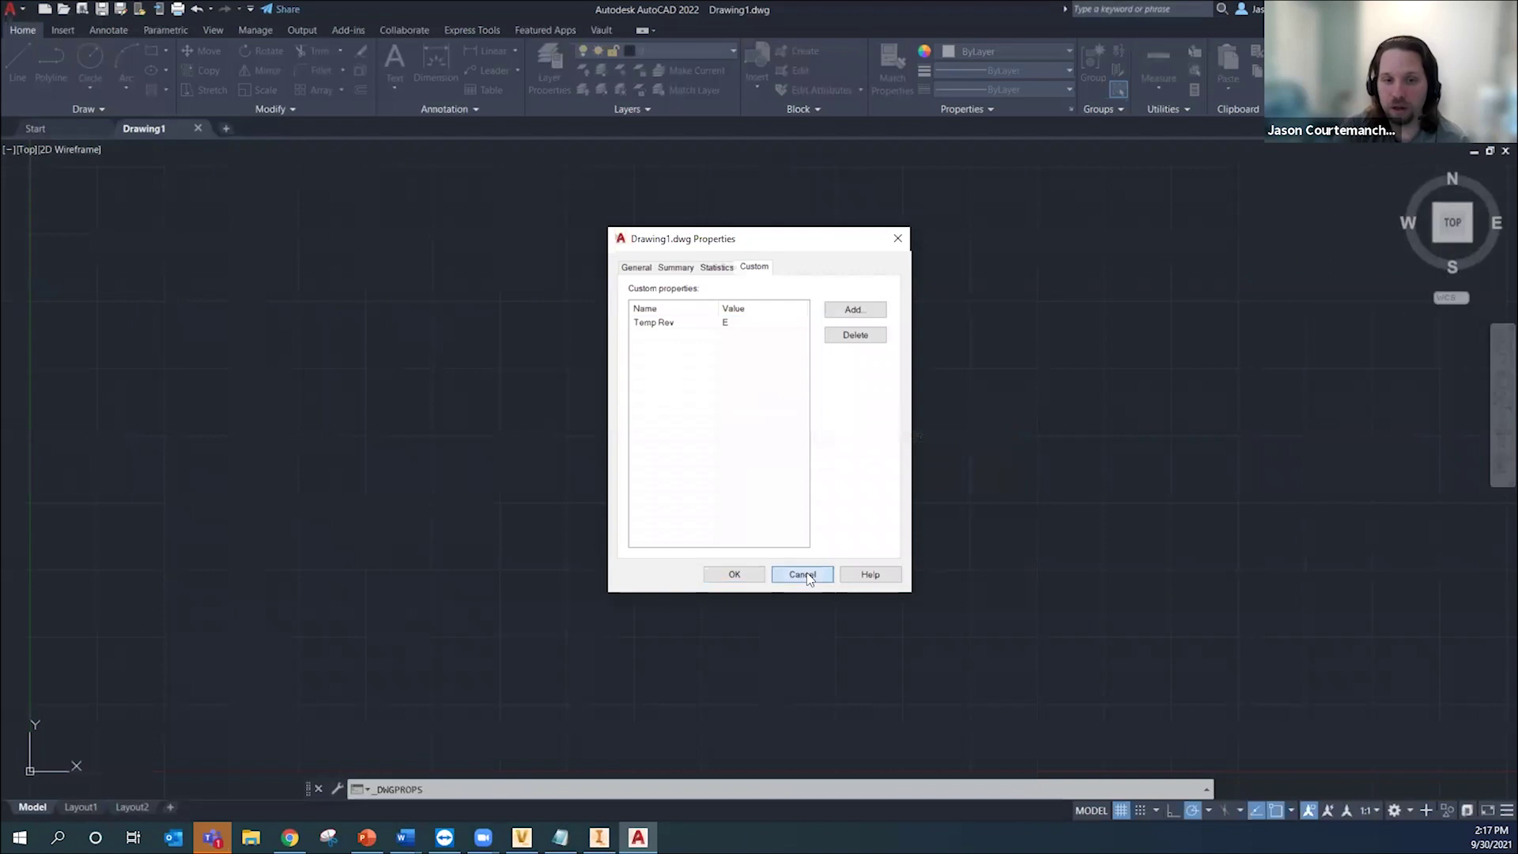
Step: Switch to Vault and change the revision of Assembly1.iam in the Designs folder to B
mouse_move(522, 836)
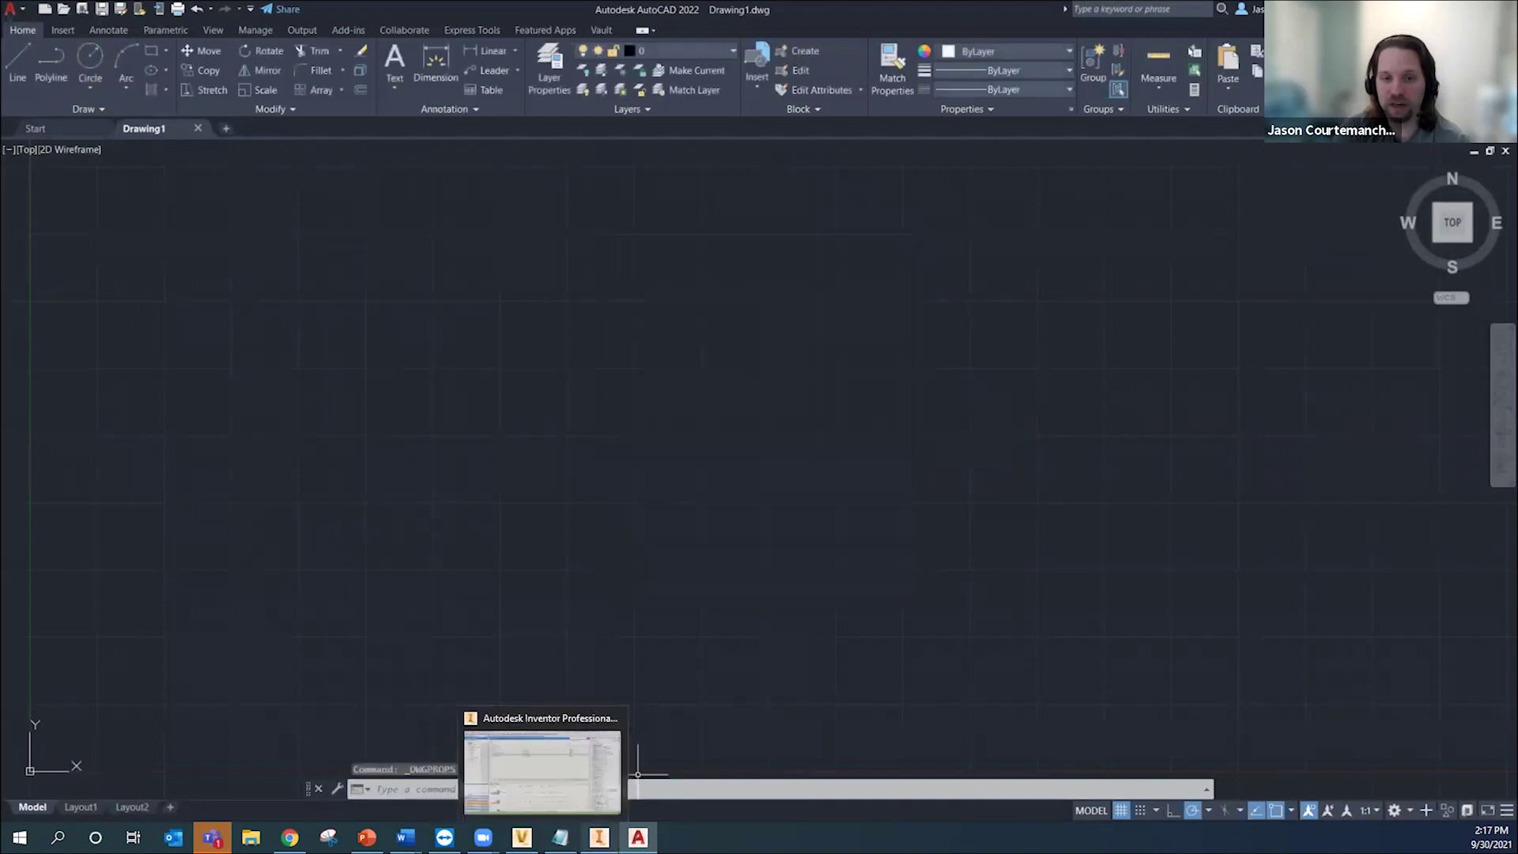
click(518, 767)
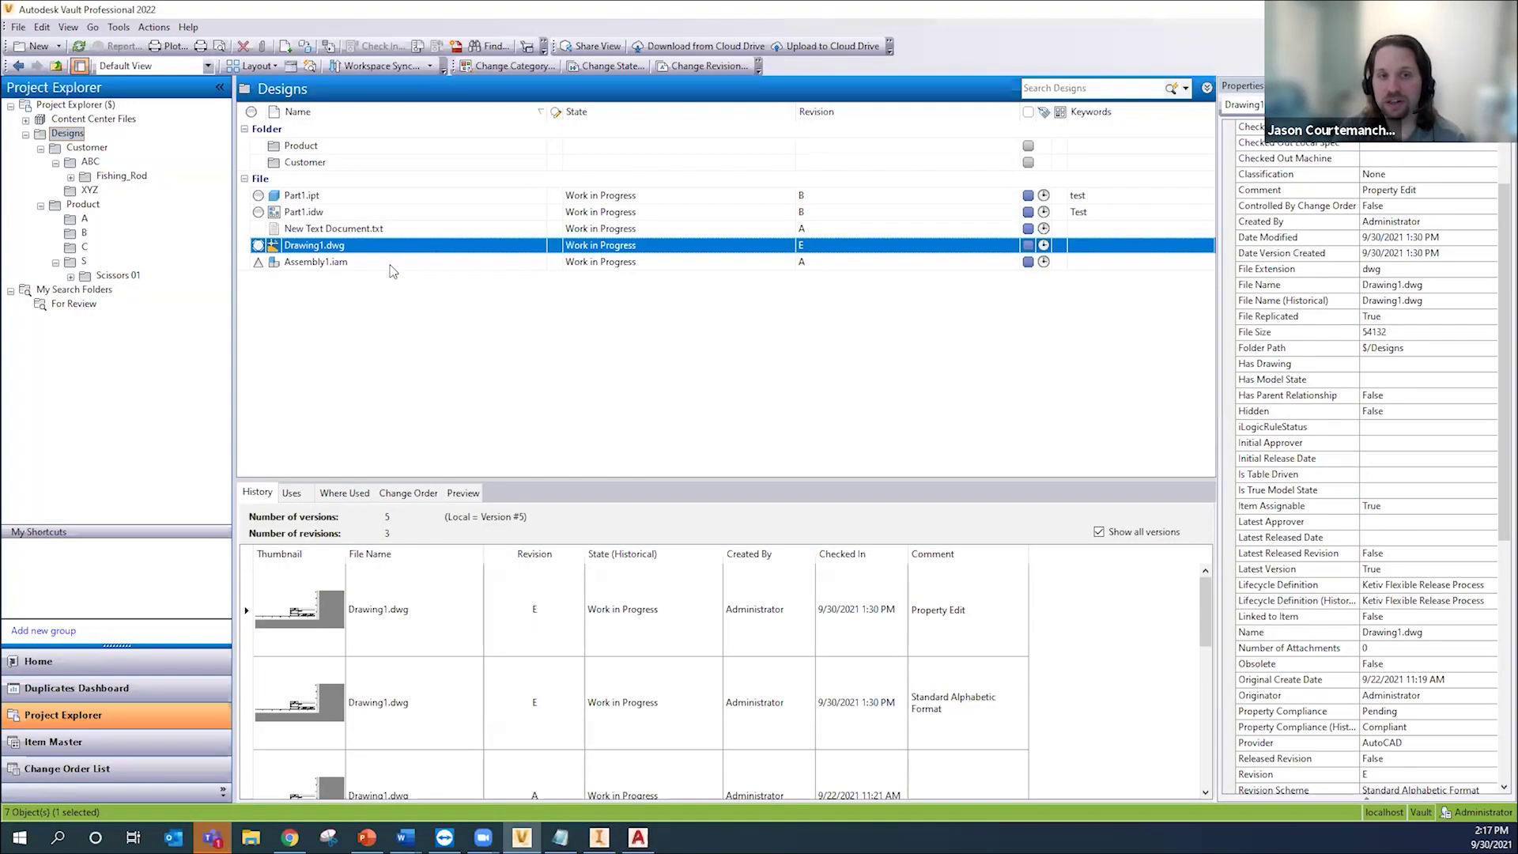
click(424, 265)
click(709, 65)
click(788, 347)
click(788, 348)
text(B)
click(772, 655)
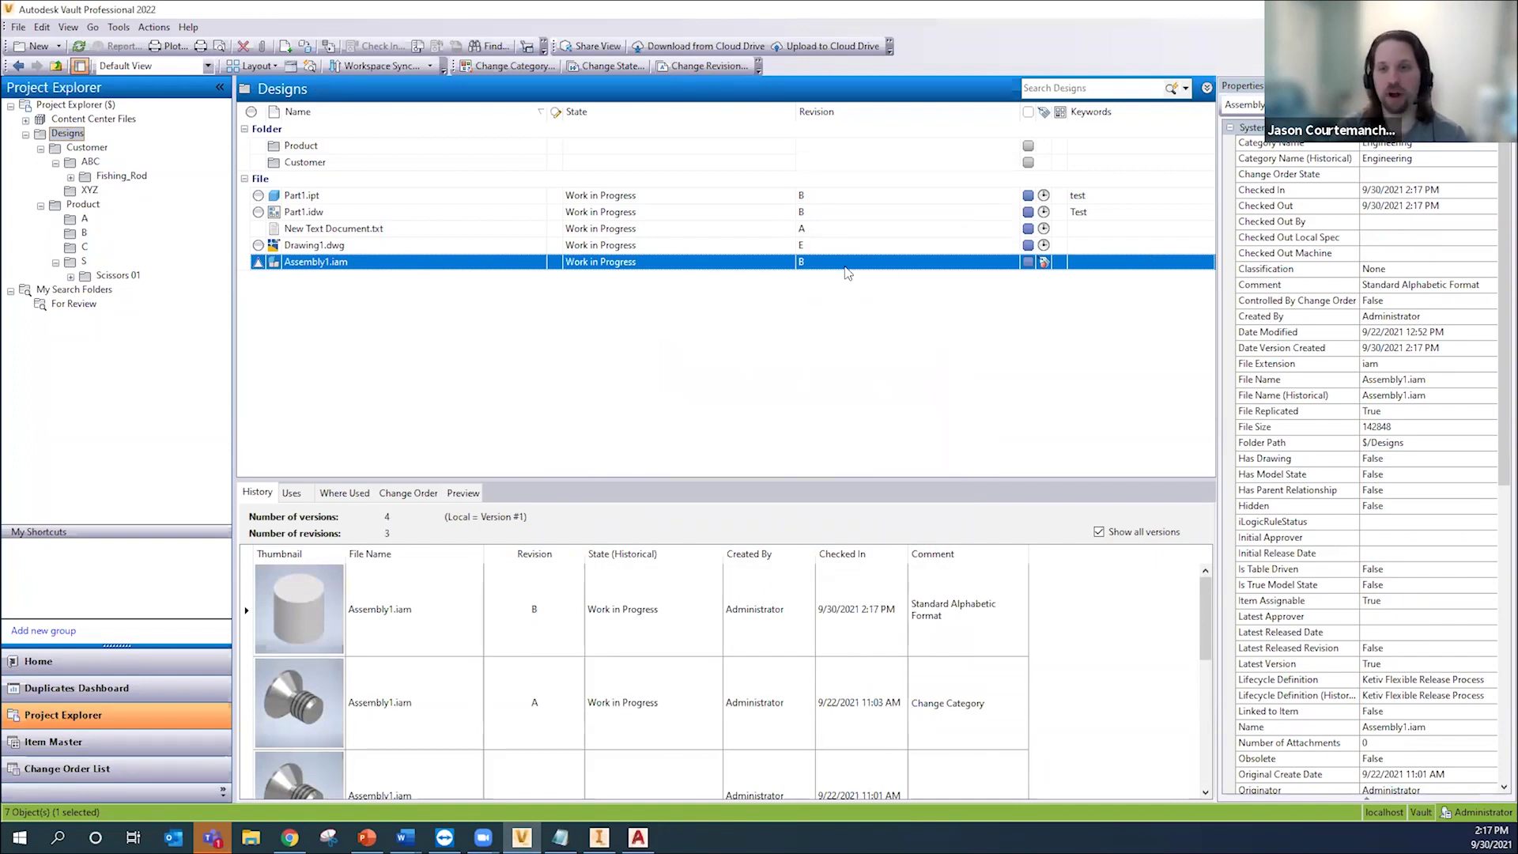
Step: Examine the file properties of Assembly1.iam and the next-revision options for it and its related part and drawing
scroll(1324, 593, down, 10)
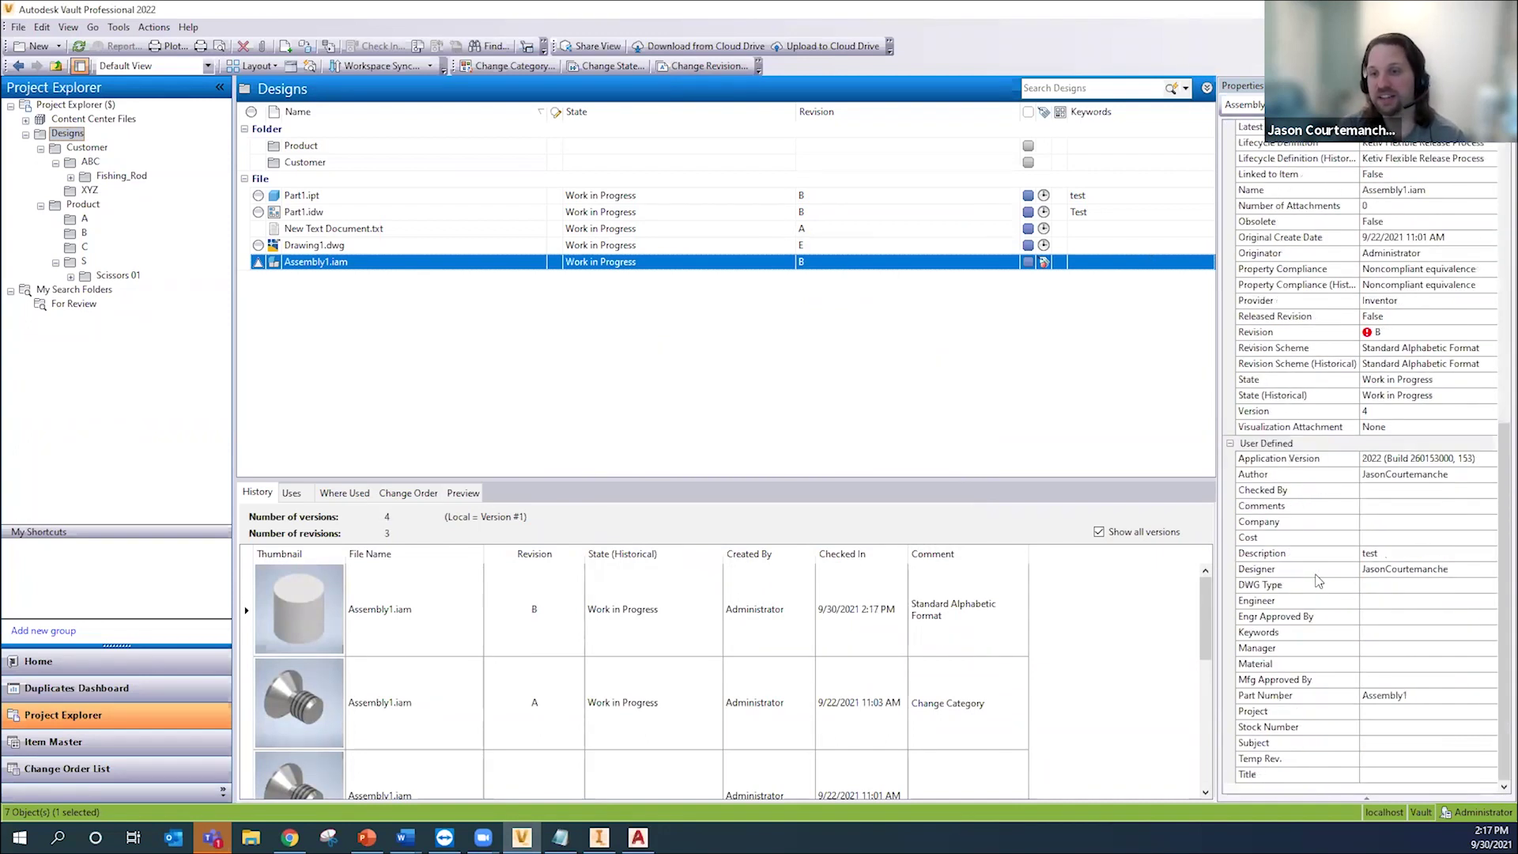
click(1375, 650)
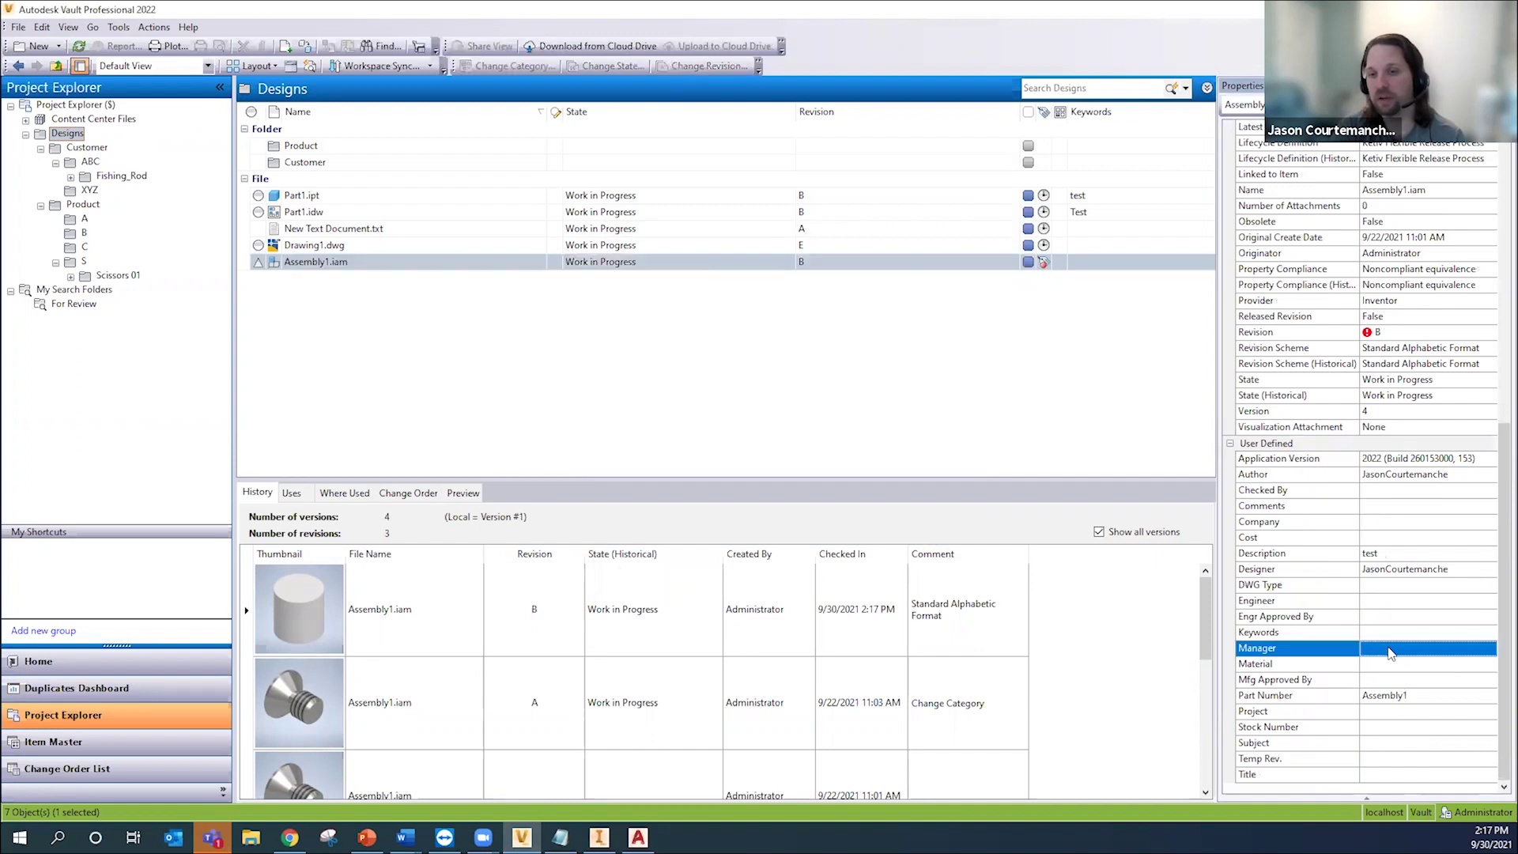
click(564, 268)
click(600, 68)
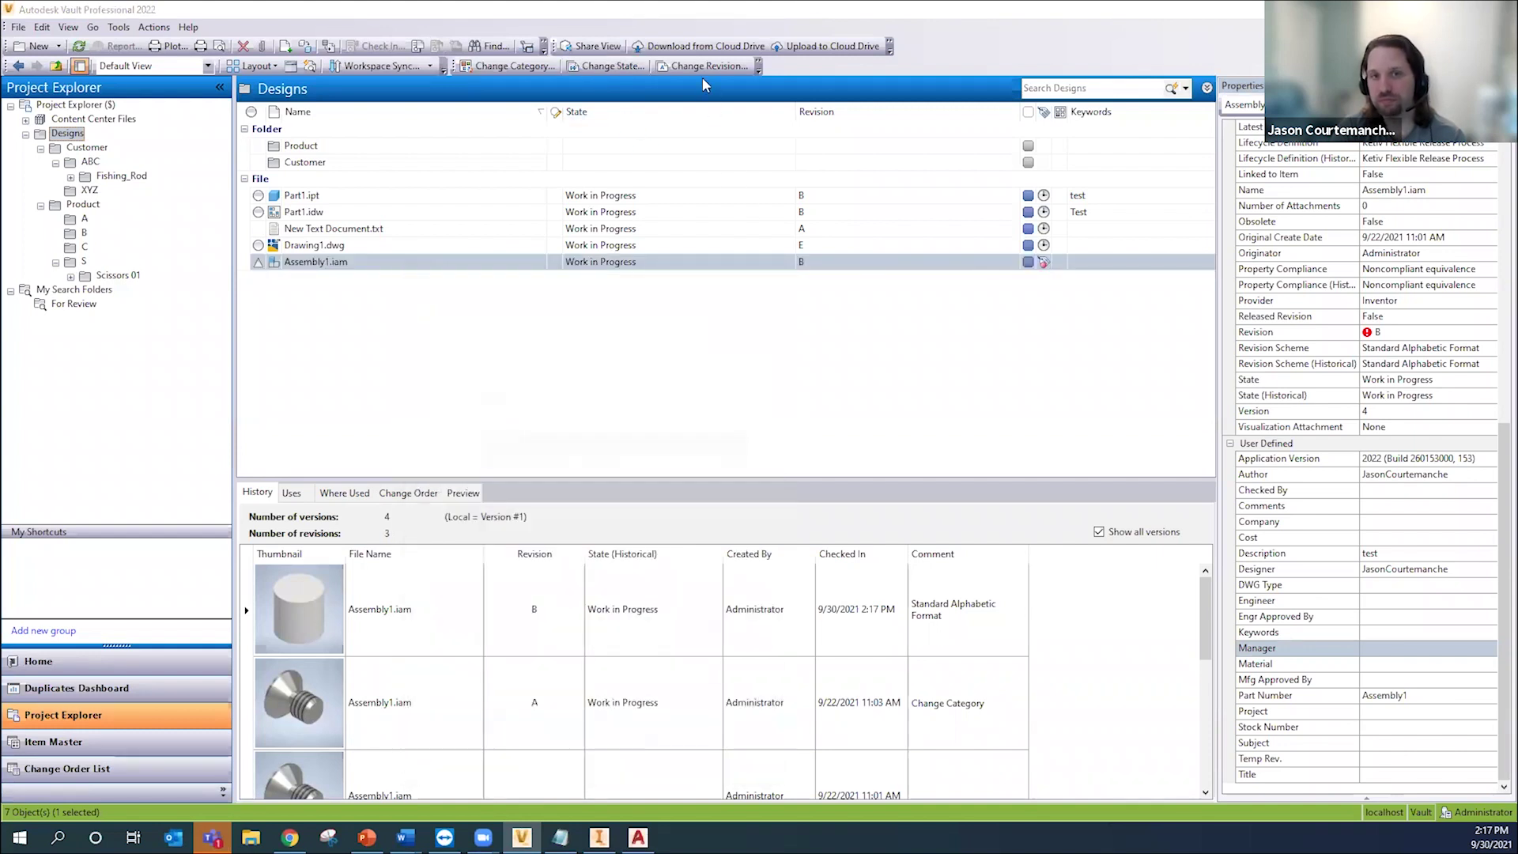
click(704, 65)
click(770, 261)
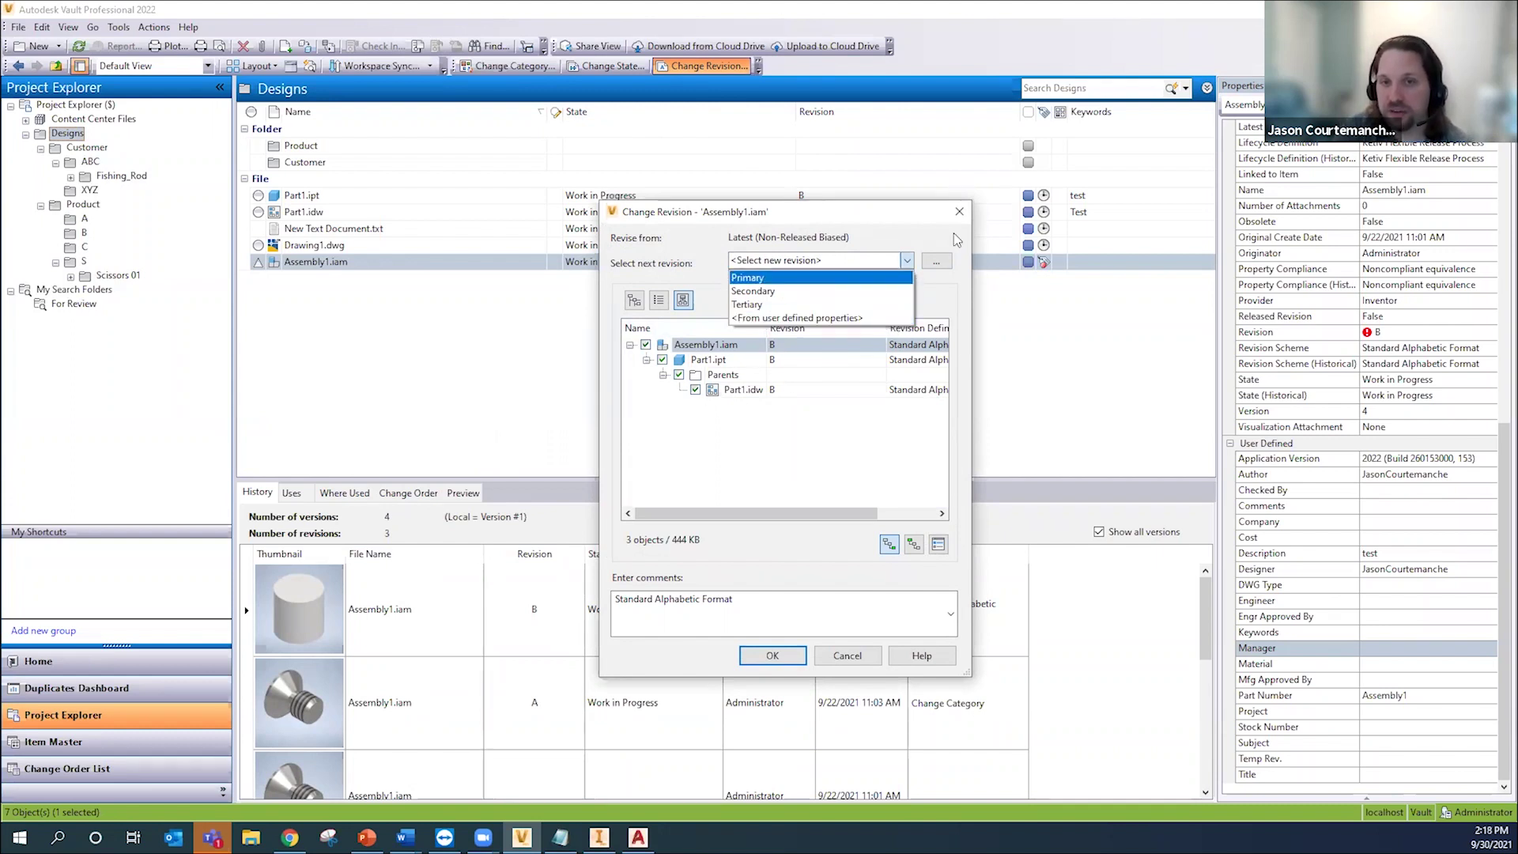
click(838, 408)
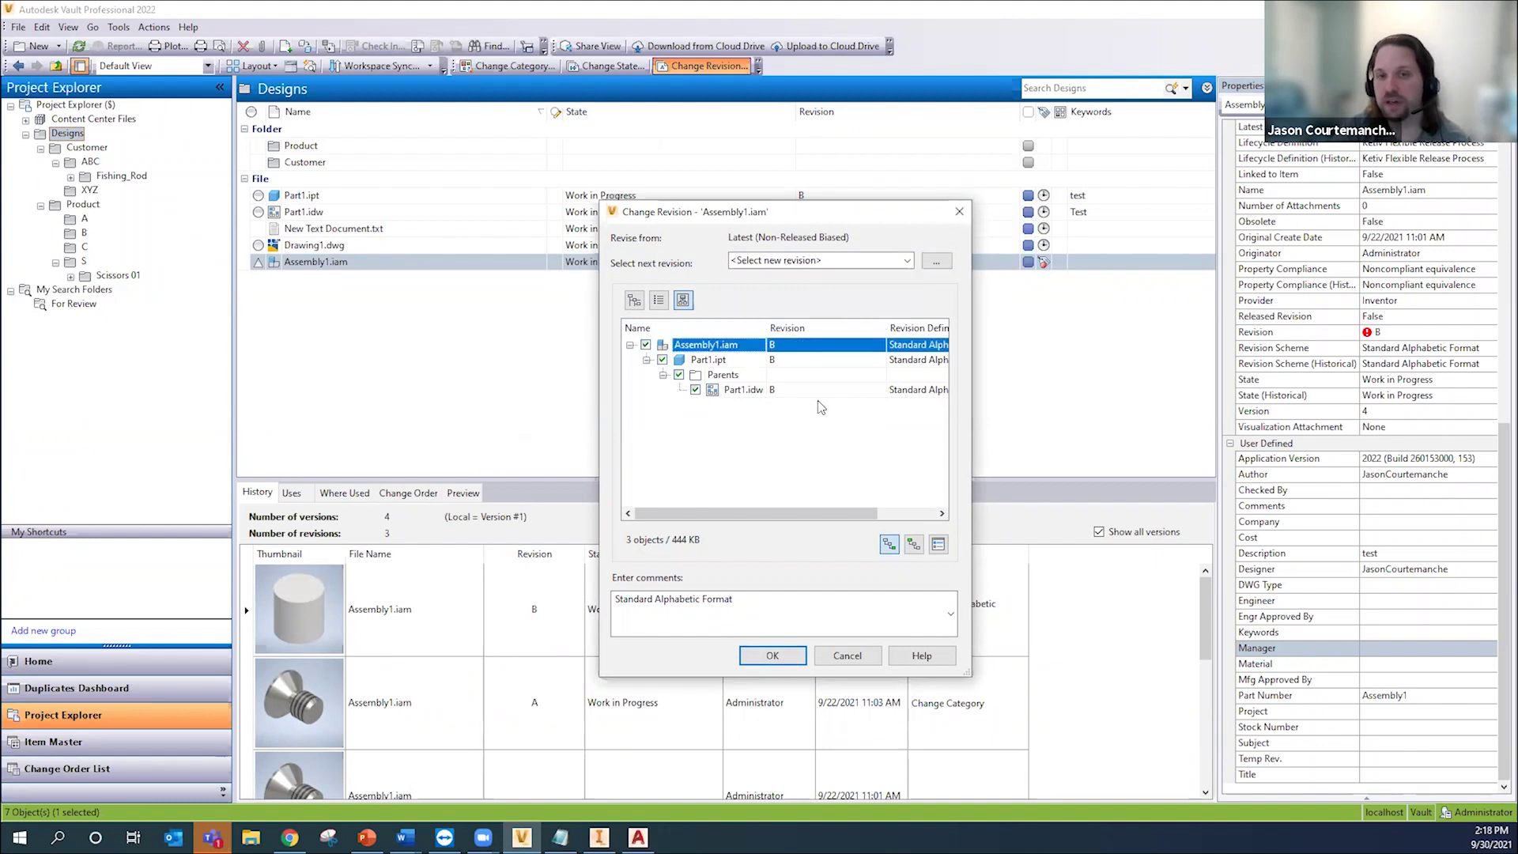
click(818, 392)
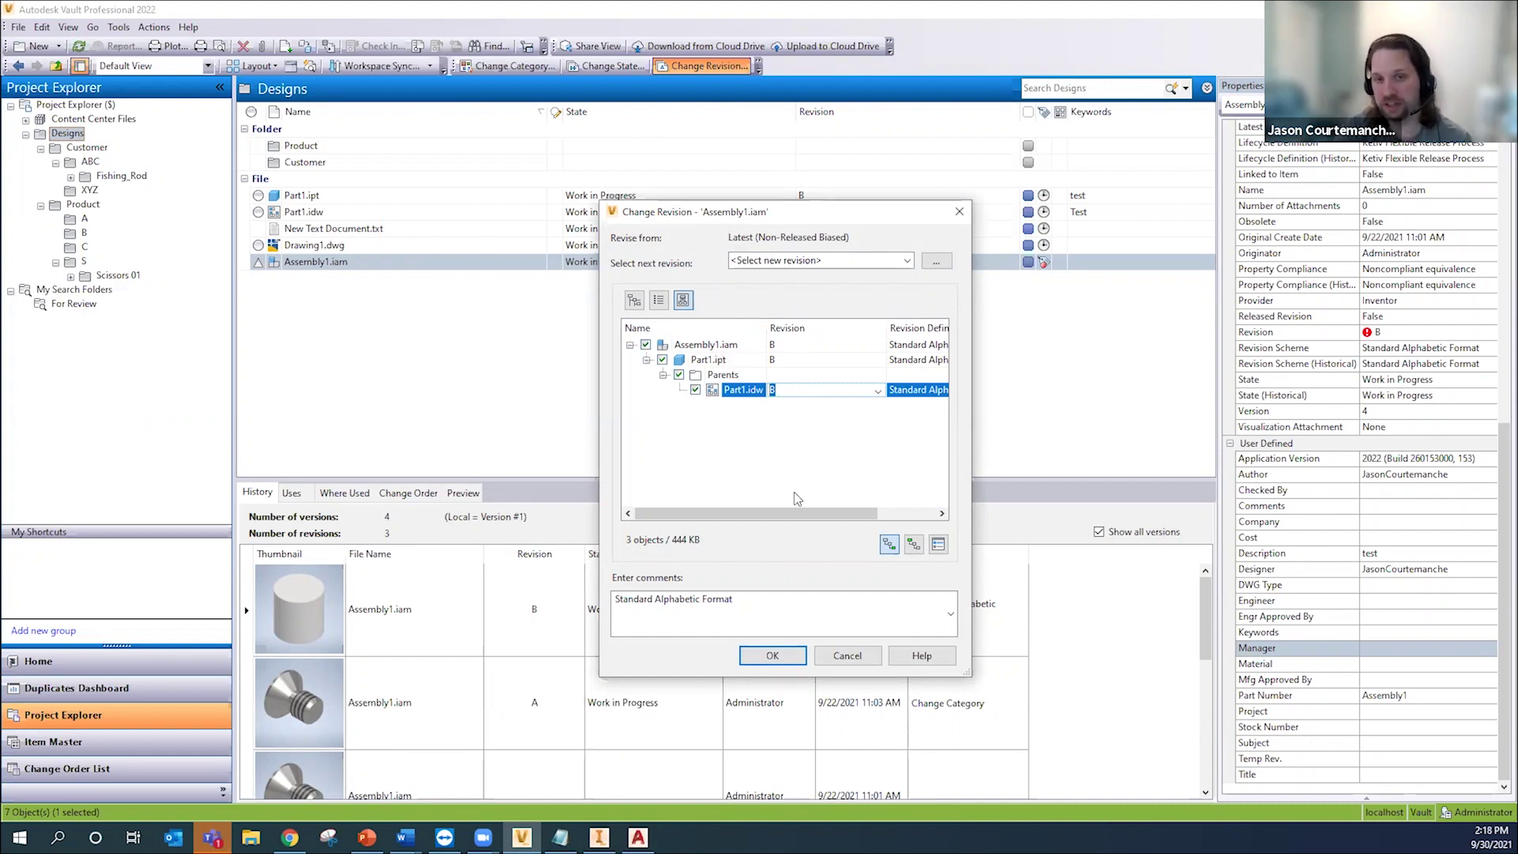
click(778, 655)
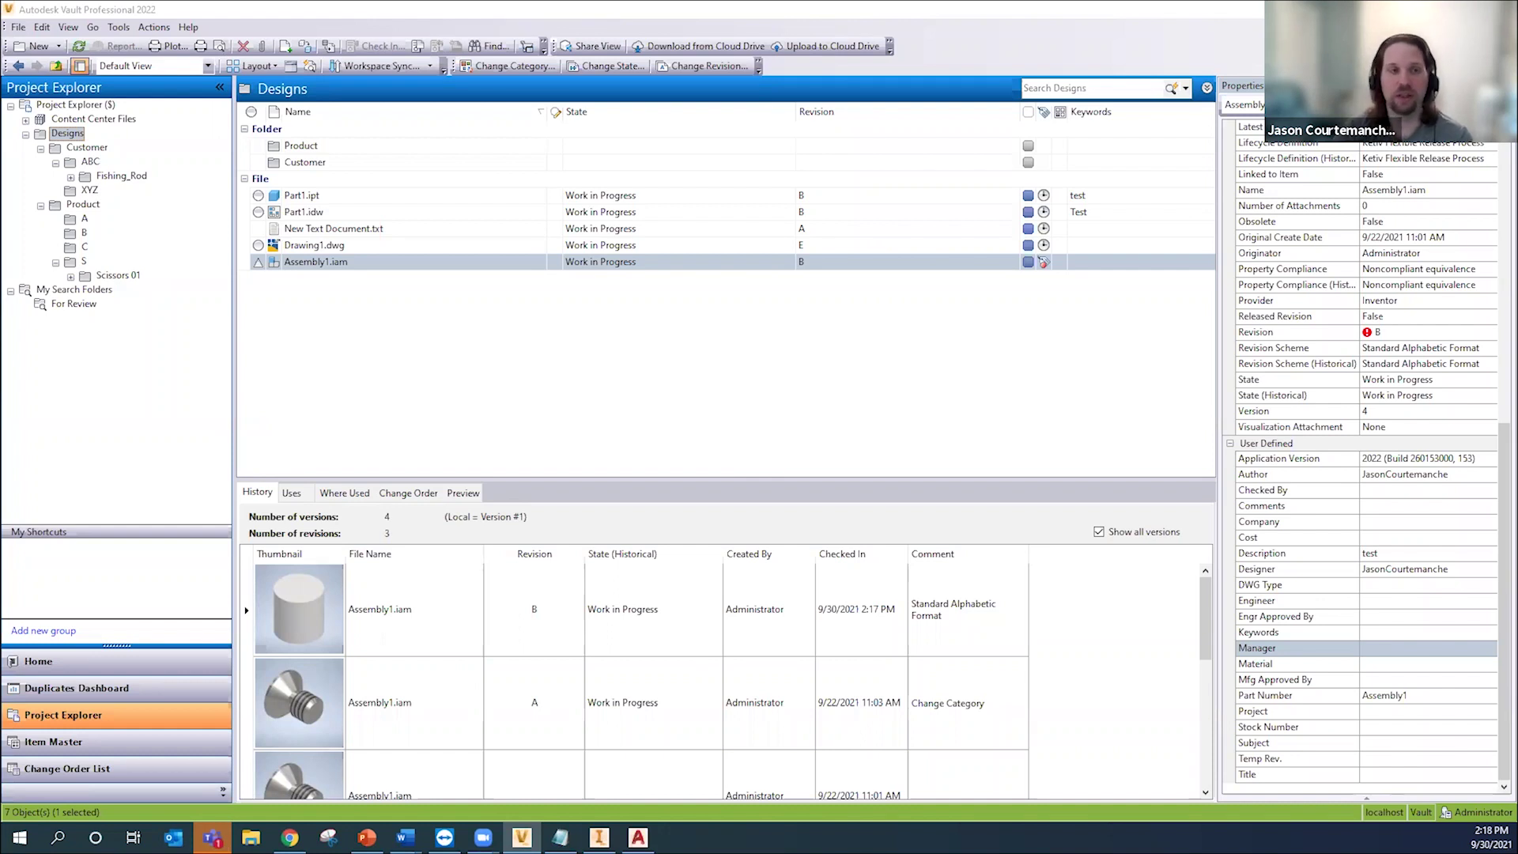
Step: Review the properties and version history of Part1.ipt, Drawing1.dwg and New Text Document.txt in the Designs folder
click(83, 118)
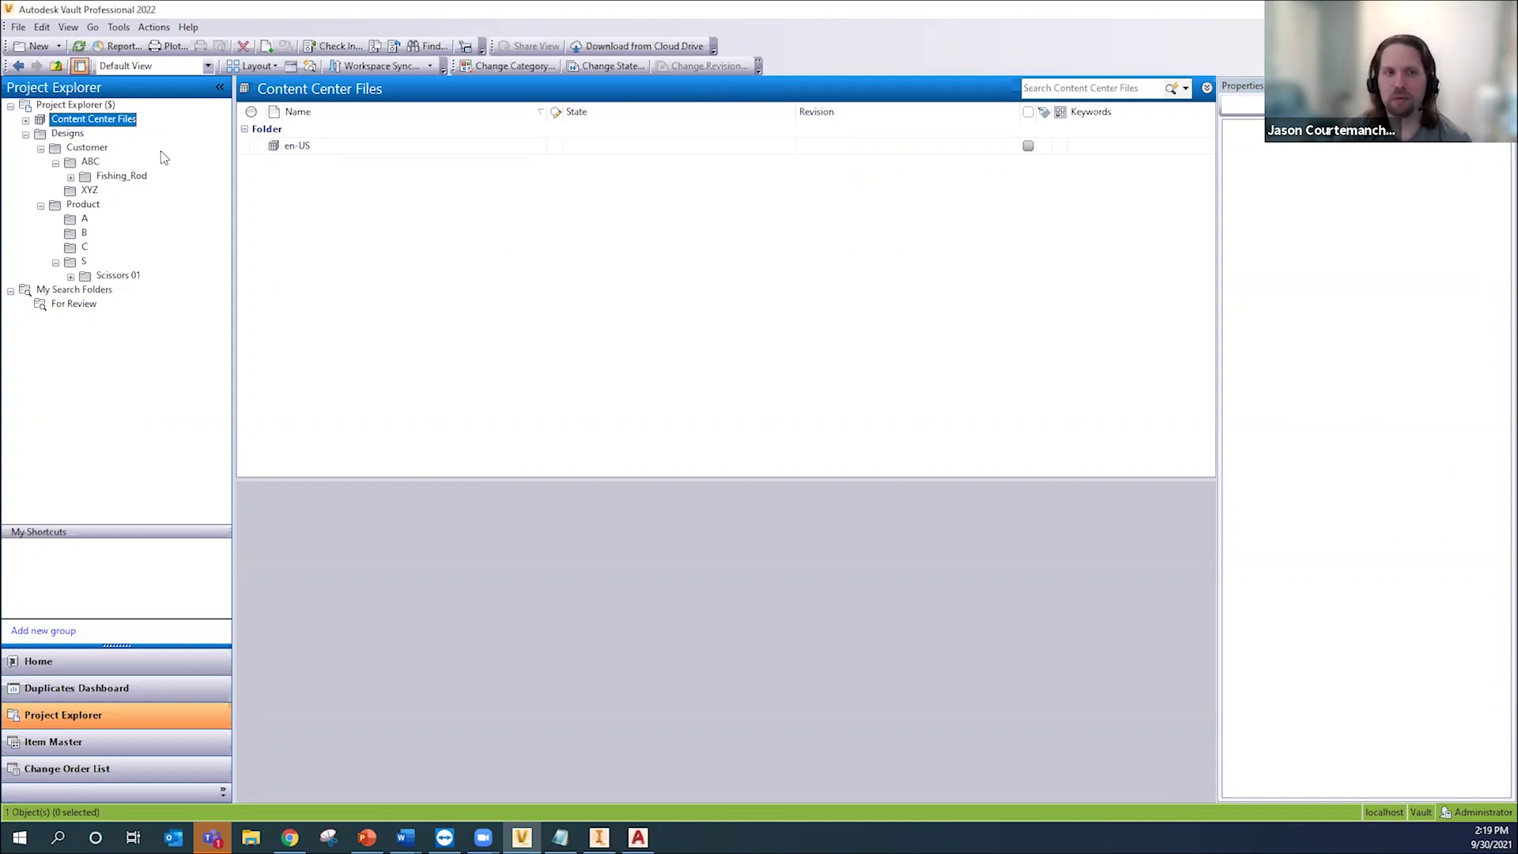
click(68, 134)
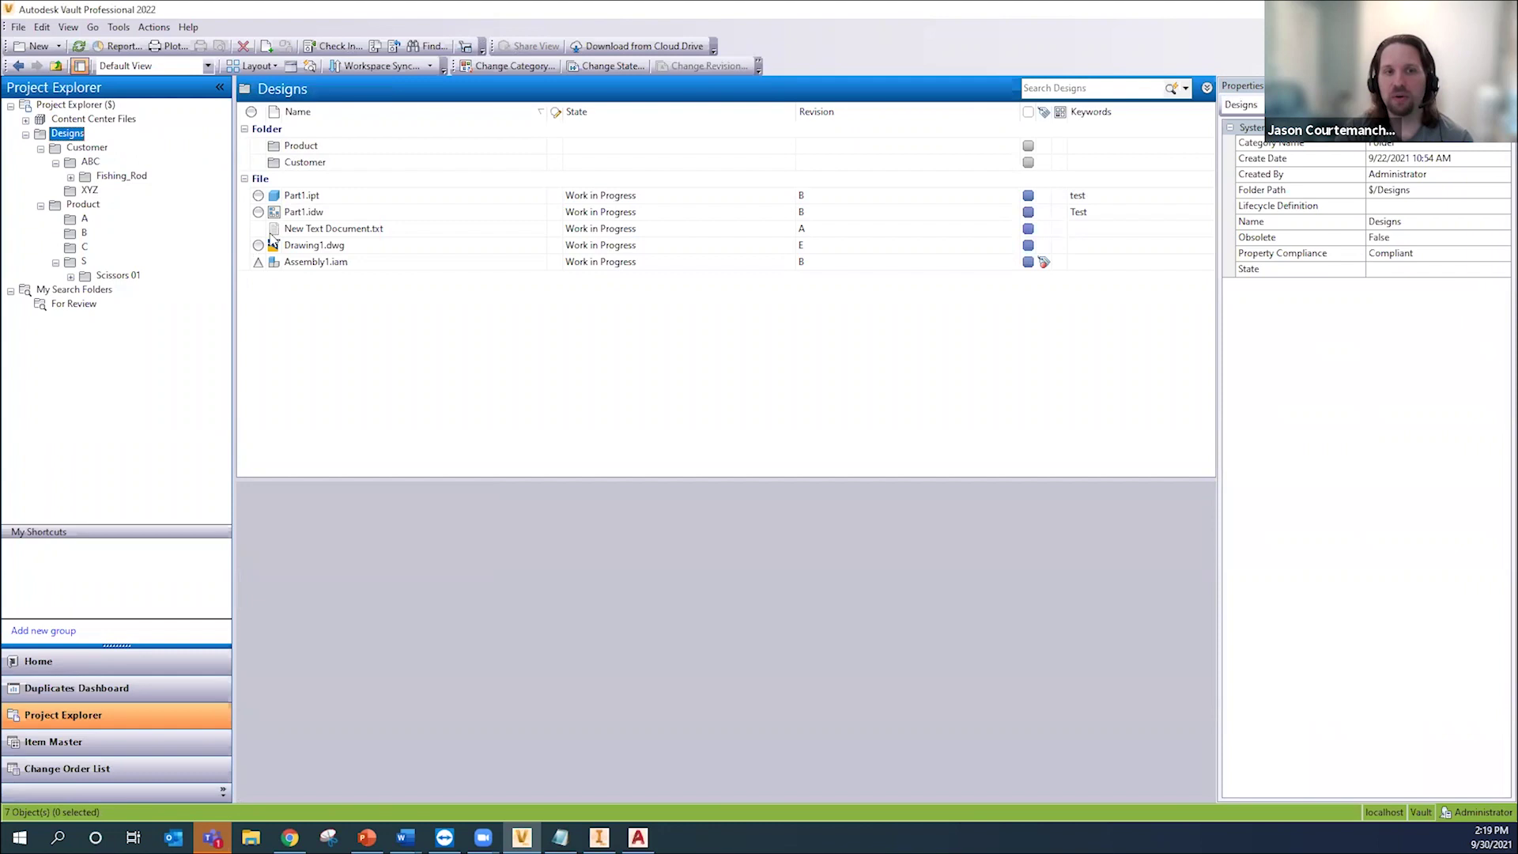
click(303, 198)
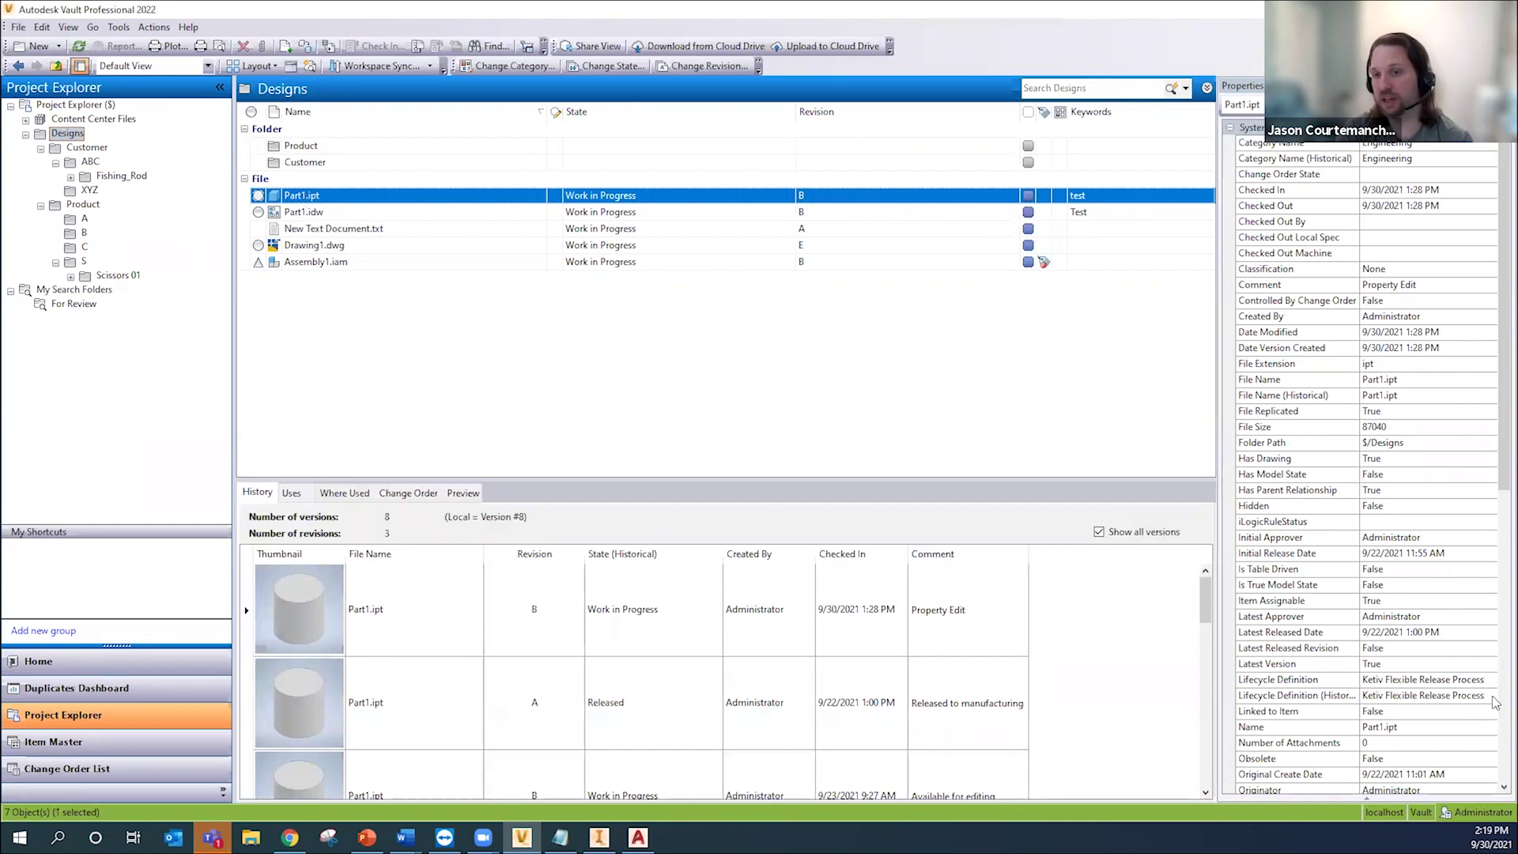
scroll(1469, 696, down, 10)
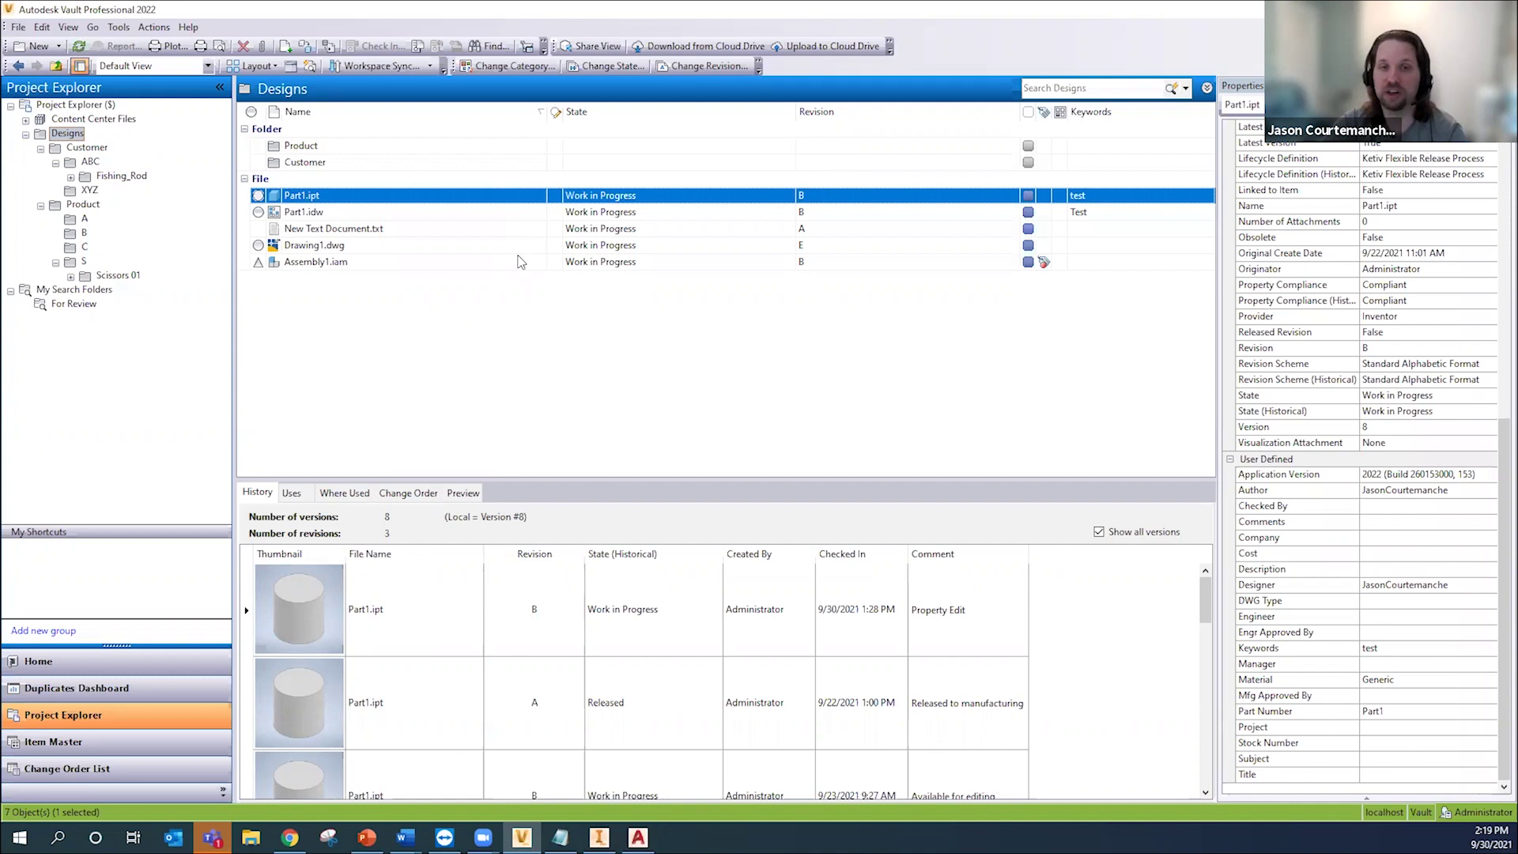
click(590, 250)
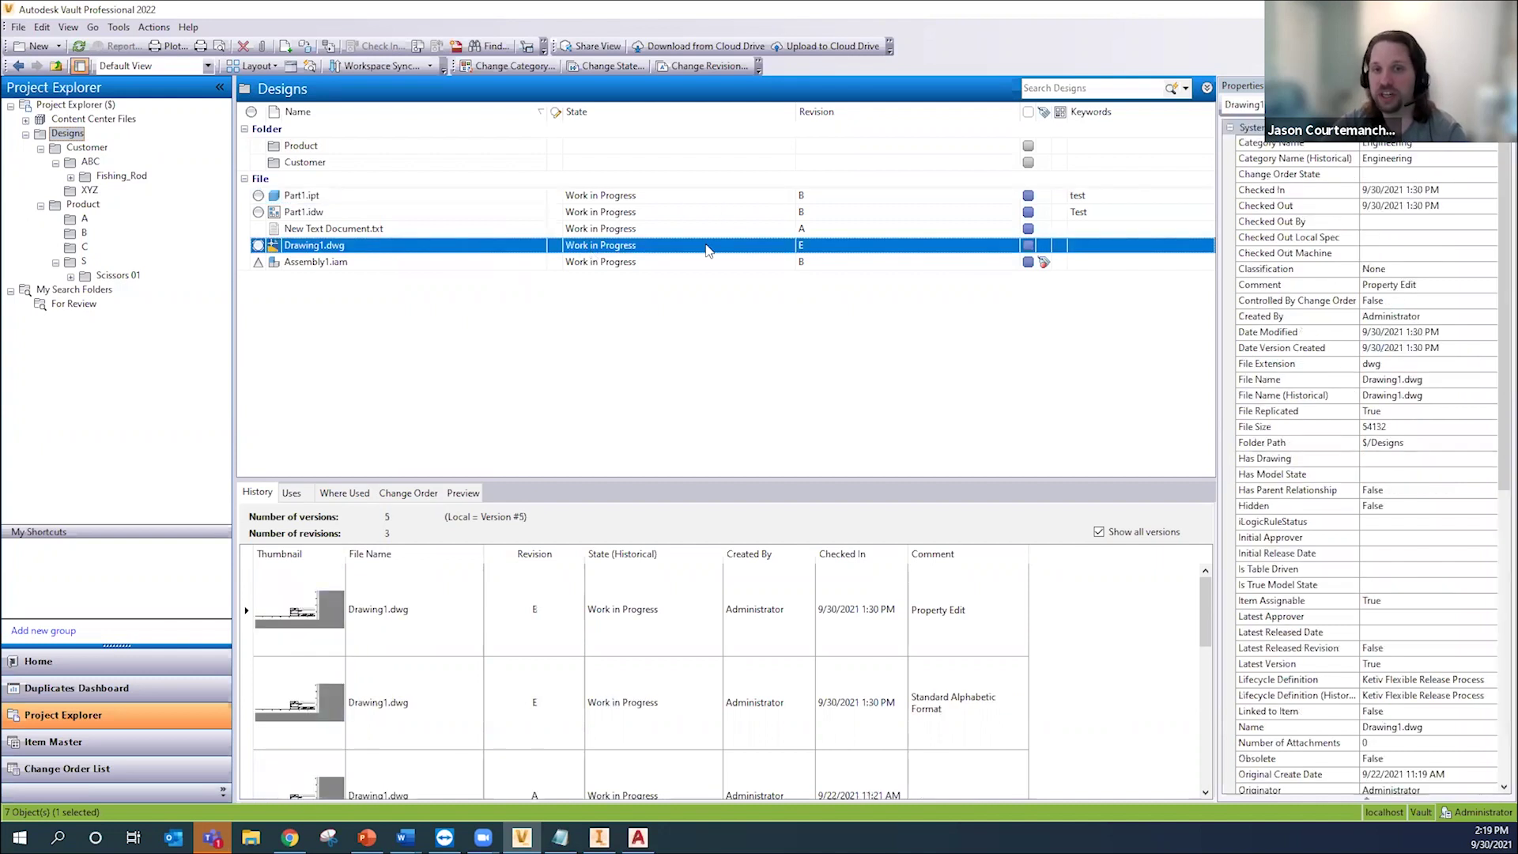
key(Up)
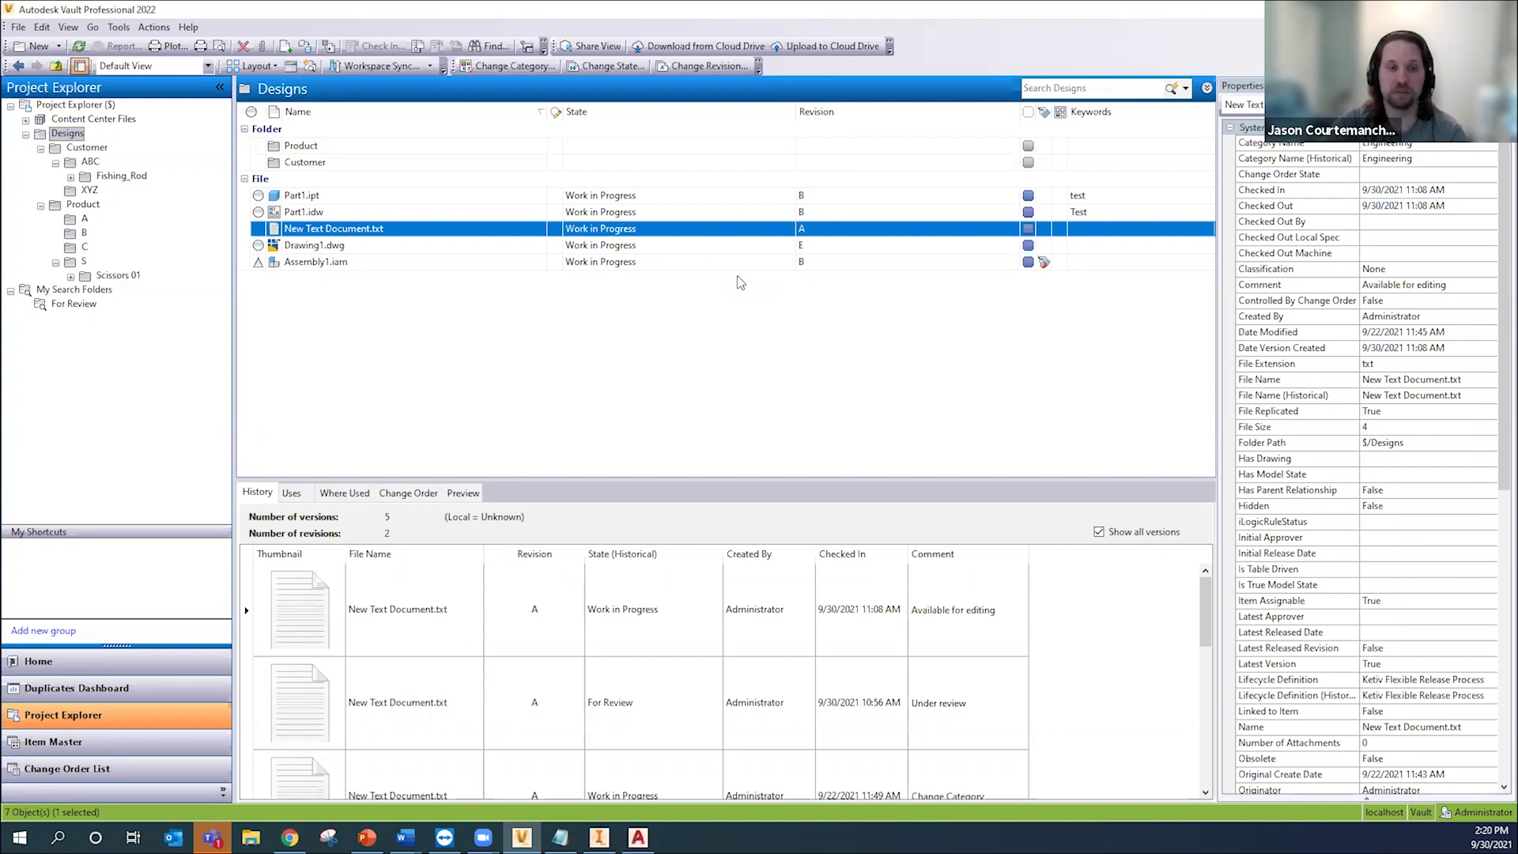
Step: Enable Enforce Unique File Names in the Vault Settings and close the settings
click(118, 28)
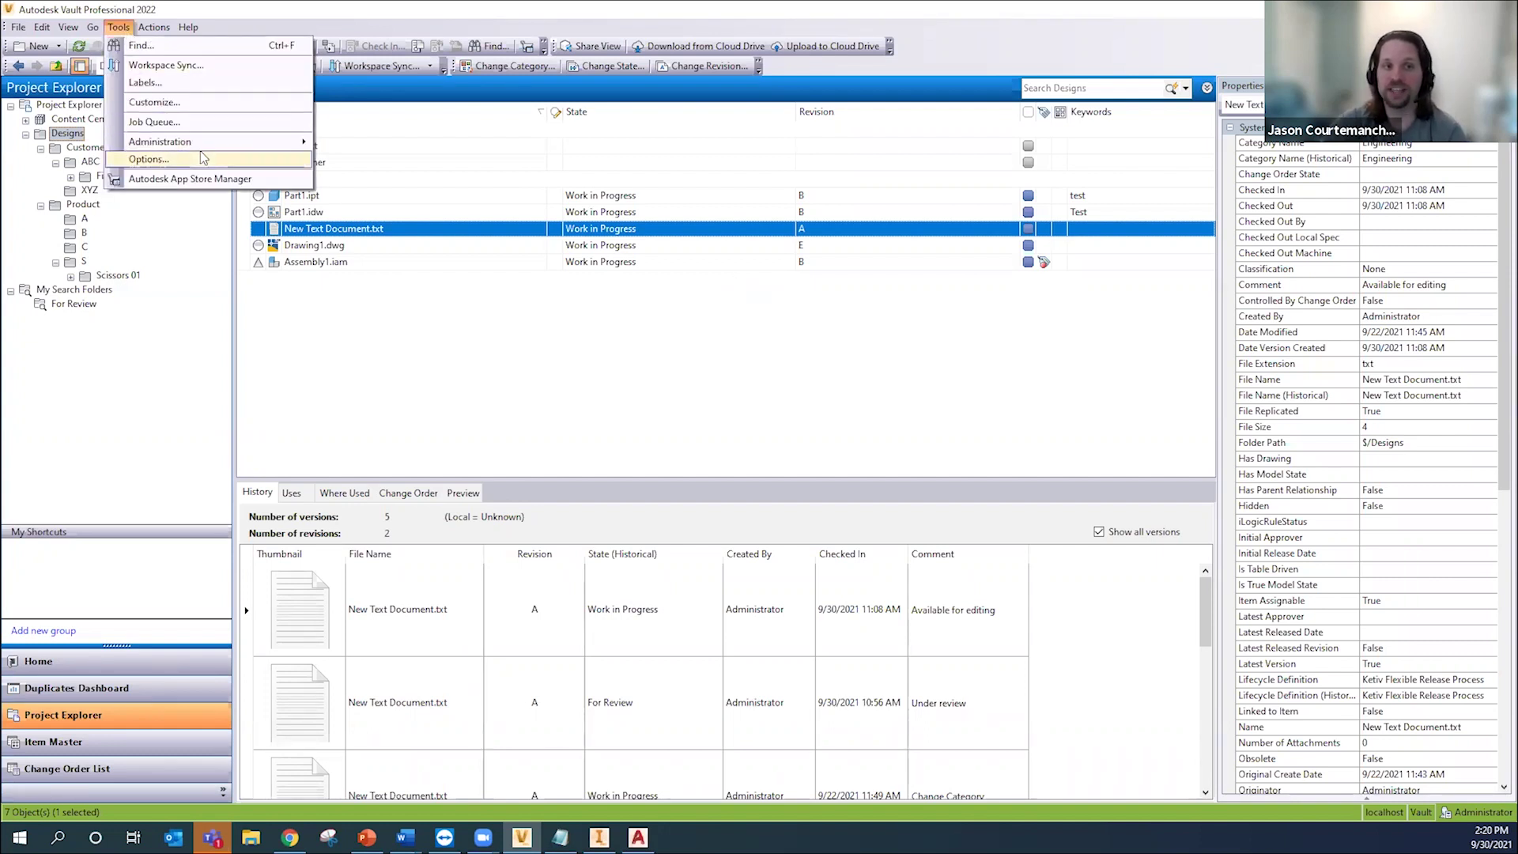
mouse_move(237, 143)
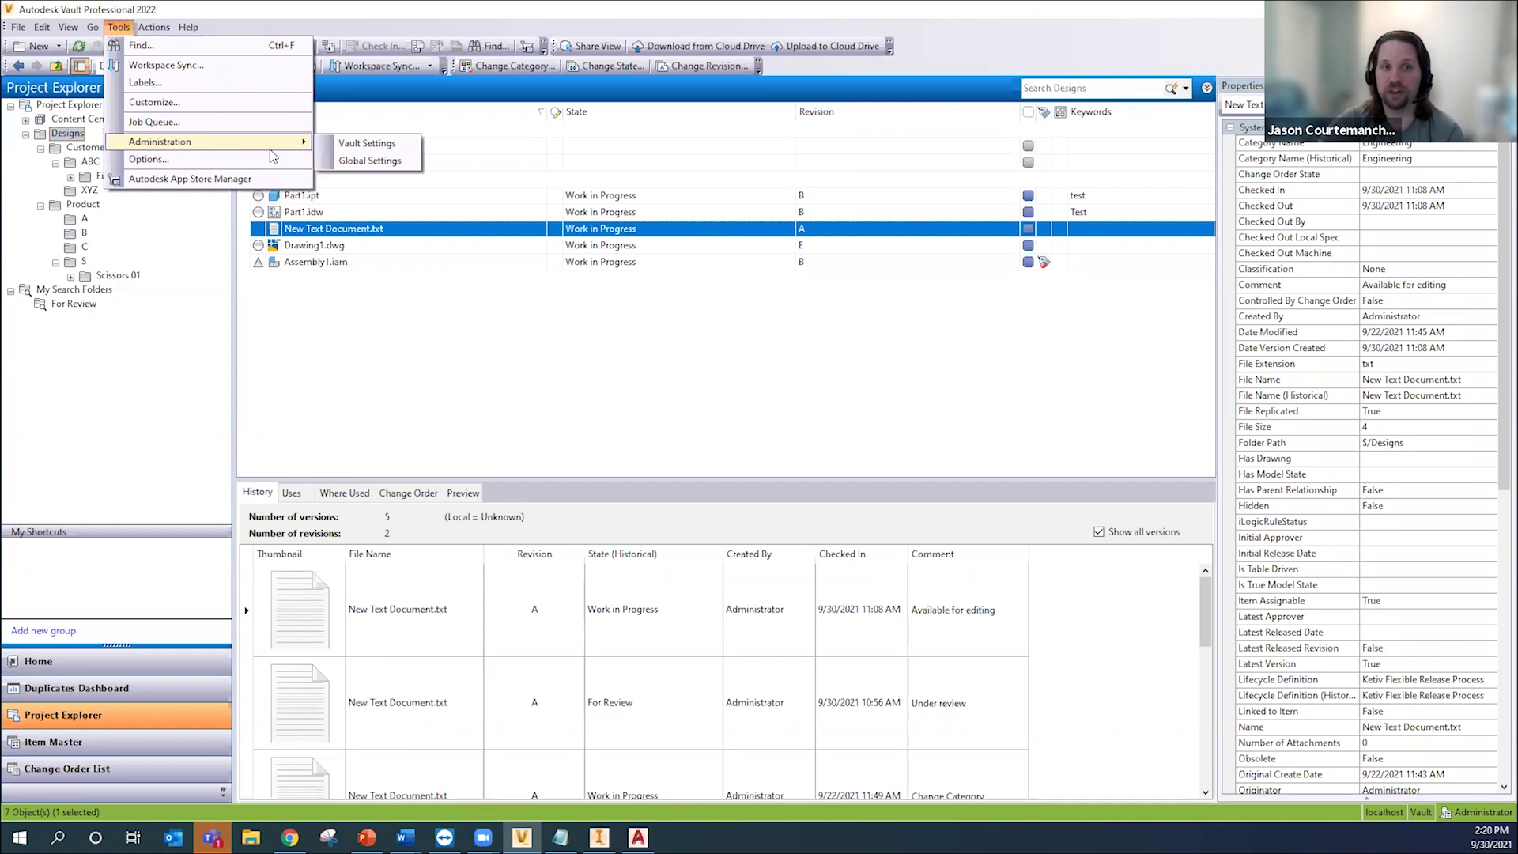
click(395, 144)
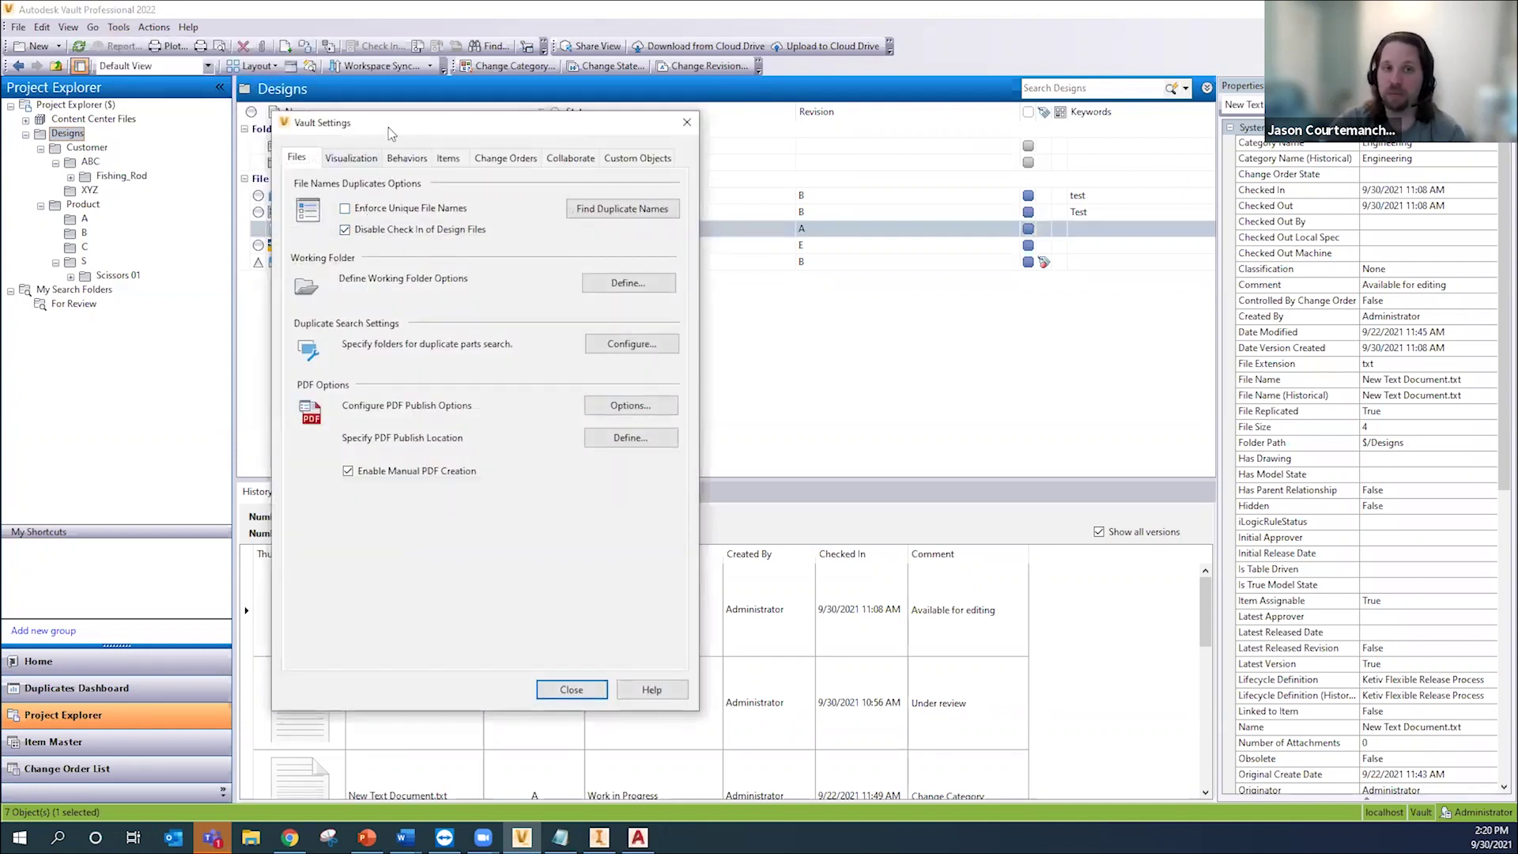
drag(388, 126, 501, 165)
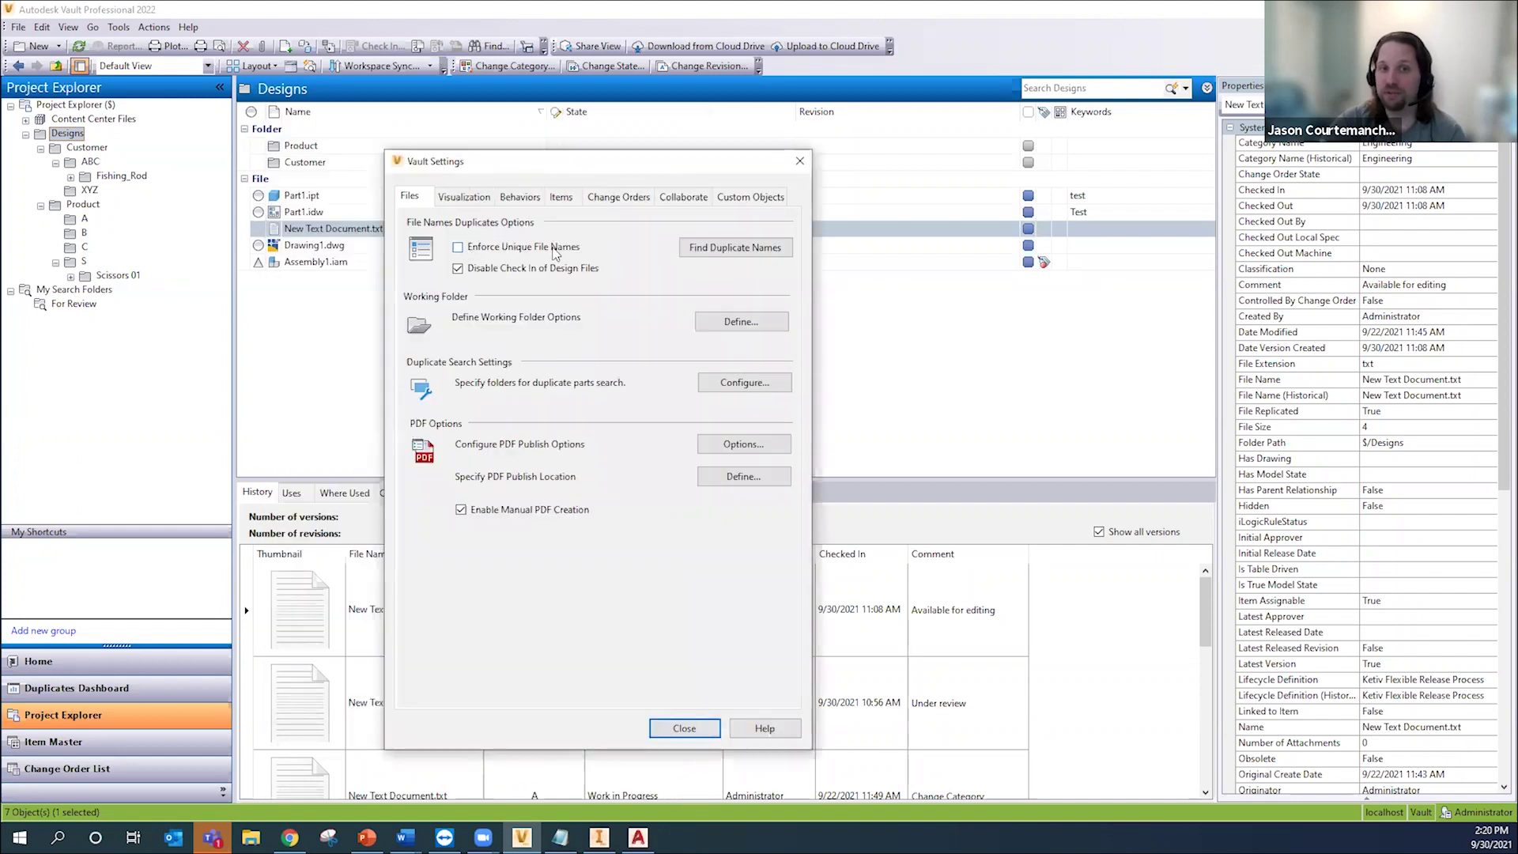
click(476, 251)
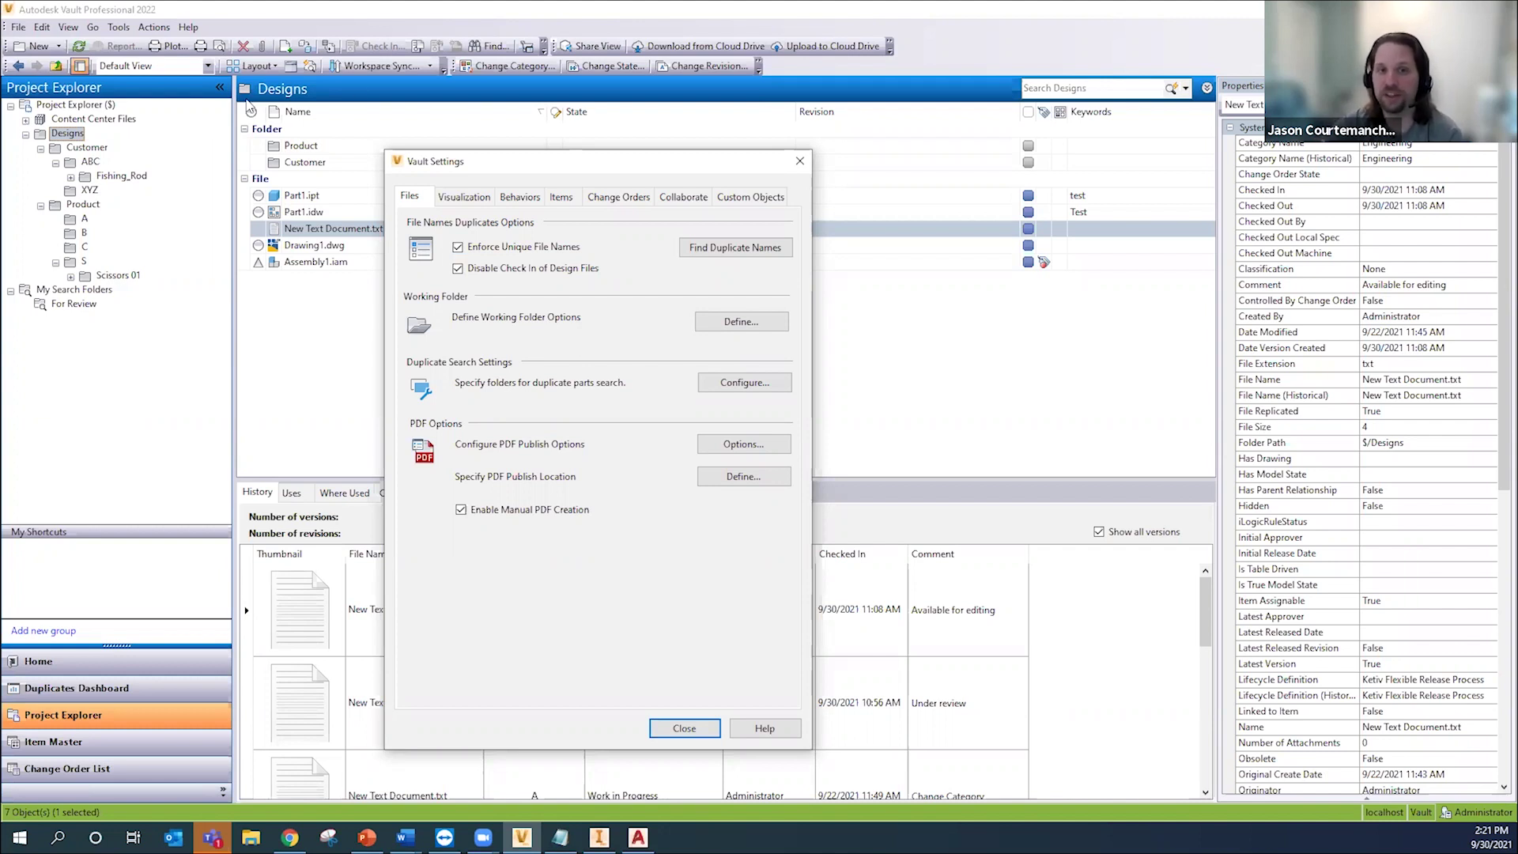
click(800, 161)
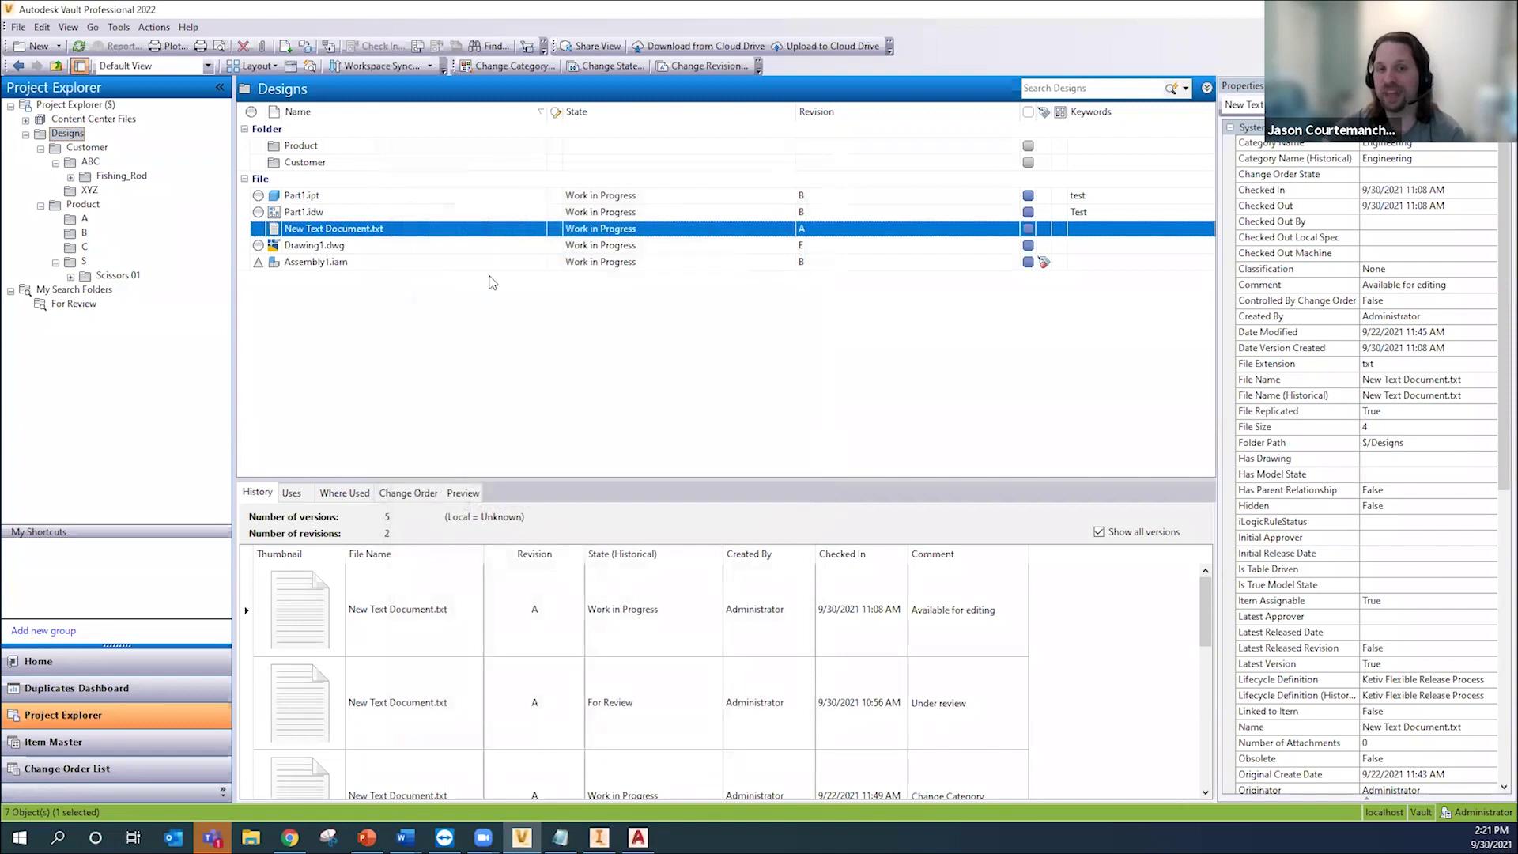